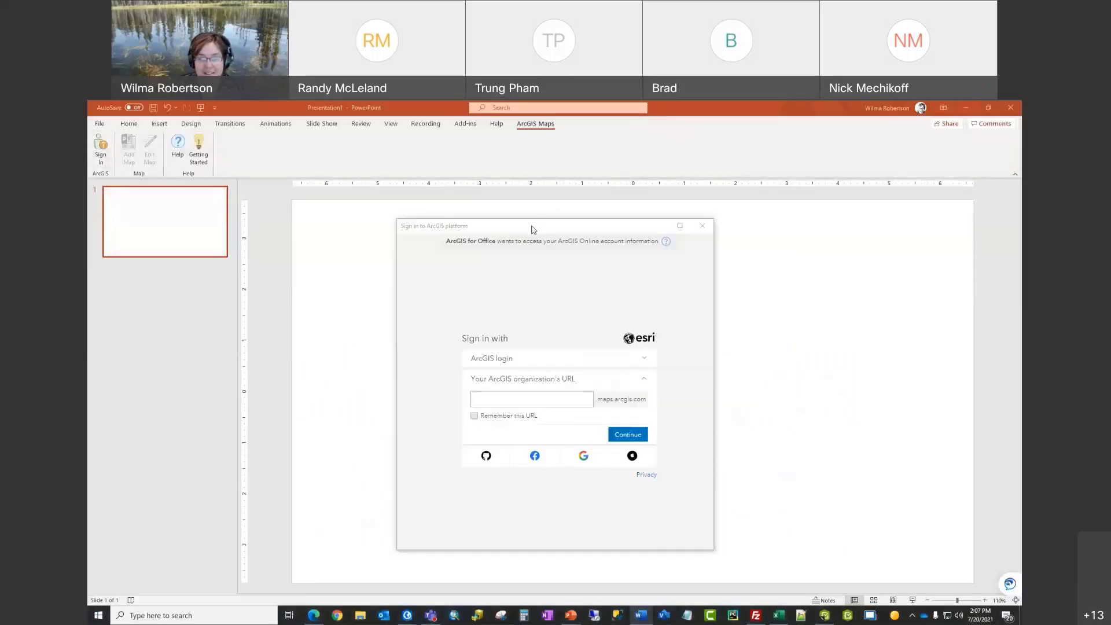
Step: Reopen the ArcGIS sign-in window and position it over the slide's right side
{"action": "left_click_drag", "start_coordinate": [543, 234], "coordinate": [518, 212]}
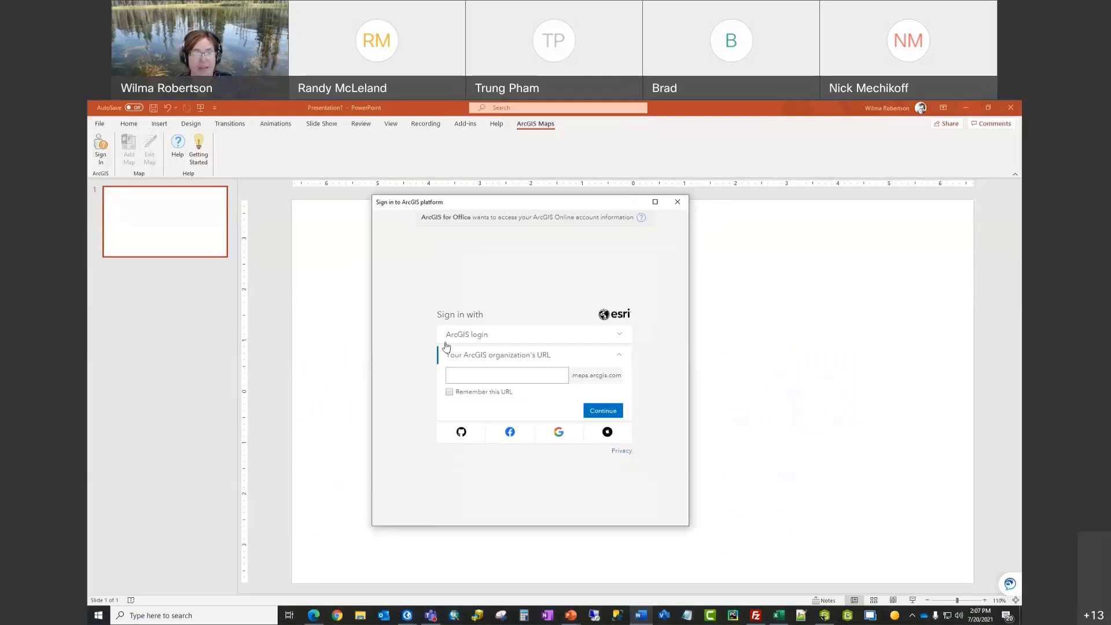
{"action": "left_click", "coordinate": [677, 200]}
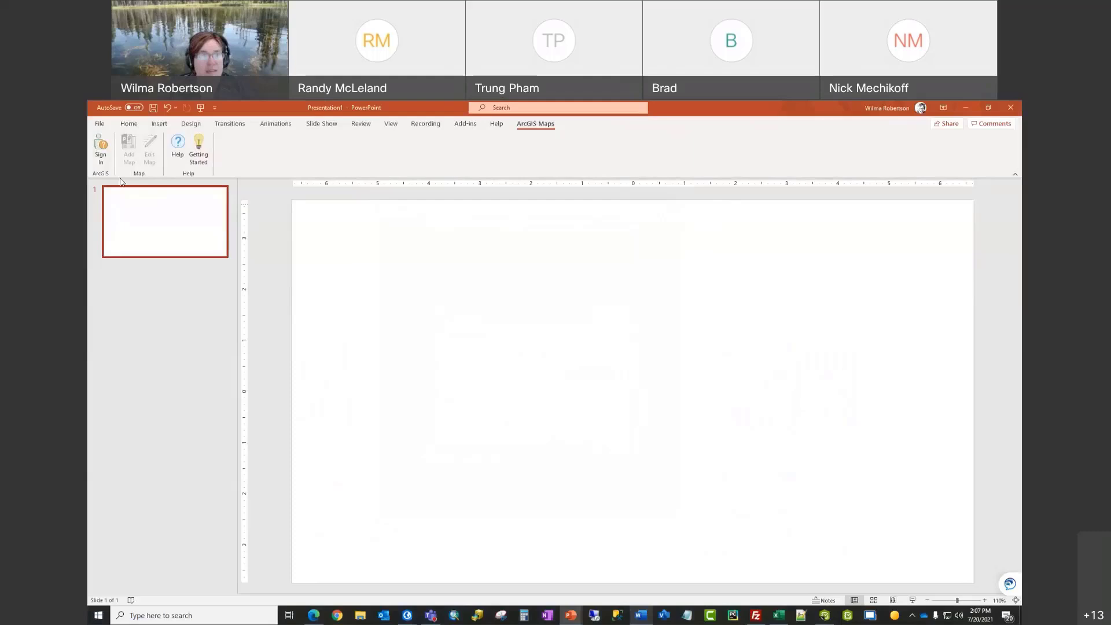
{"action": "left_click", "coordinate": [100, 153]}
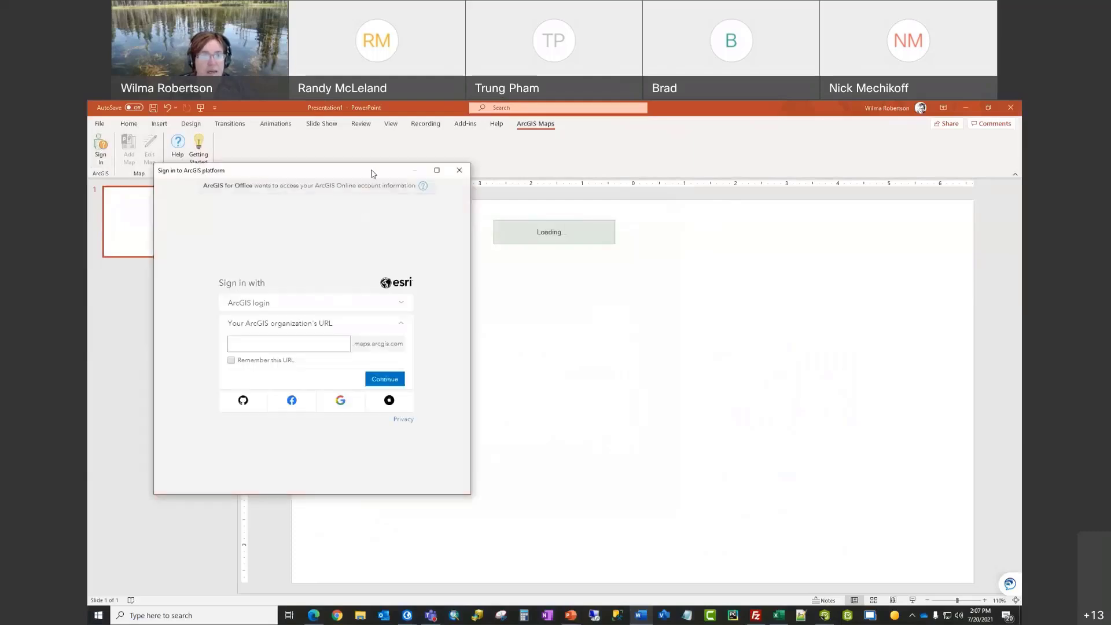
{"action": "left_click_drag", "start_coordinate": [372, 174], "coordinate": [753, 196]}
Step: Choose organization URL sign-in, enter 'idaho' as the URL, and switch to Chrome
{"action": "left_click", "coordinate": [782, 350]}
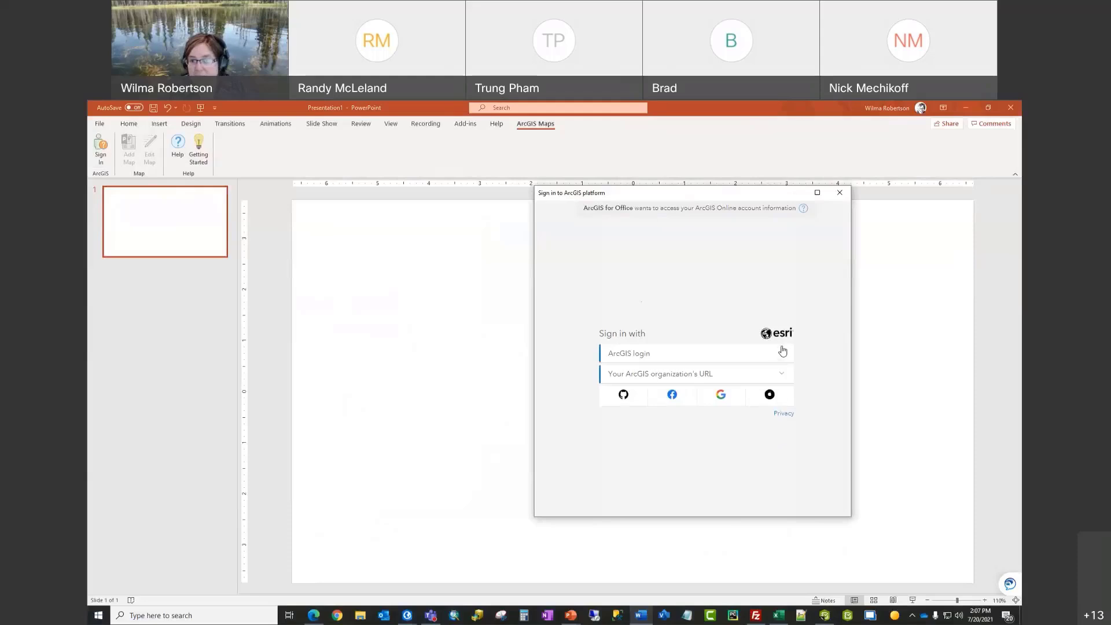
{"action": "left_click", "coordinate": [782, 354]}
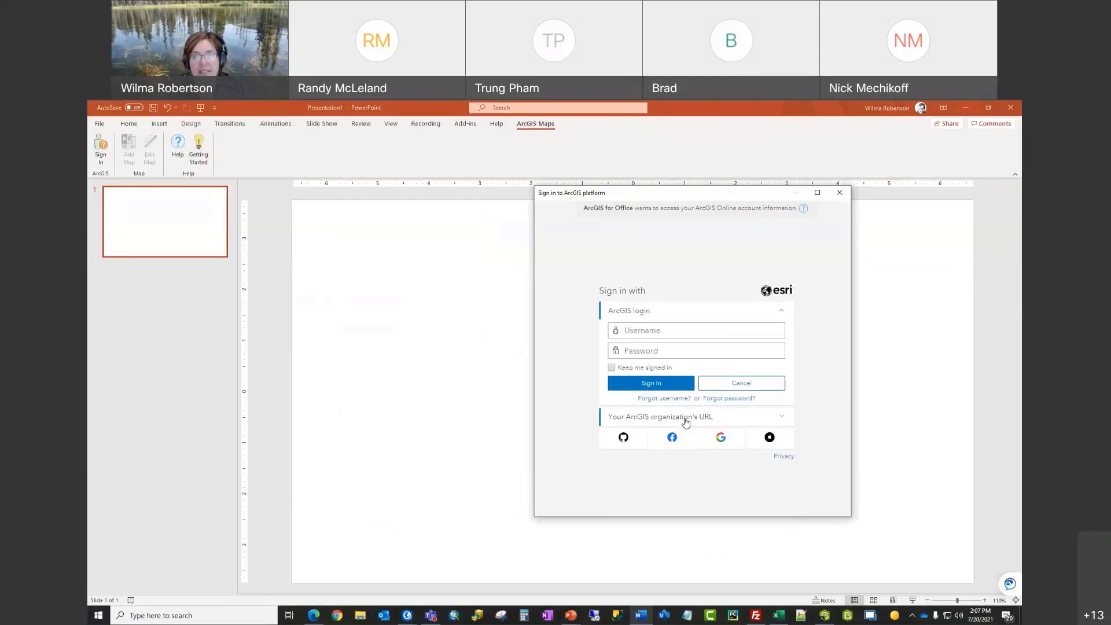
{"action": "left_click", "coordinate": [784, 421]}
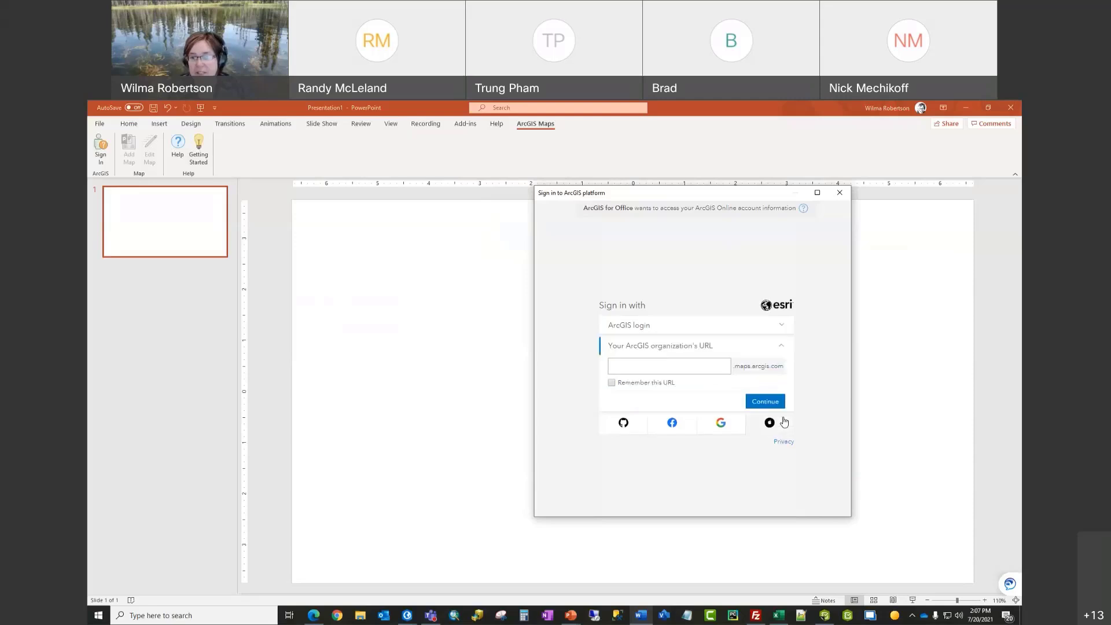
{"action": "left_click", "coordinate": [625, 368]}
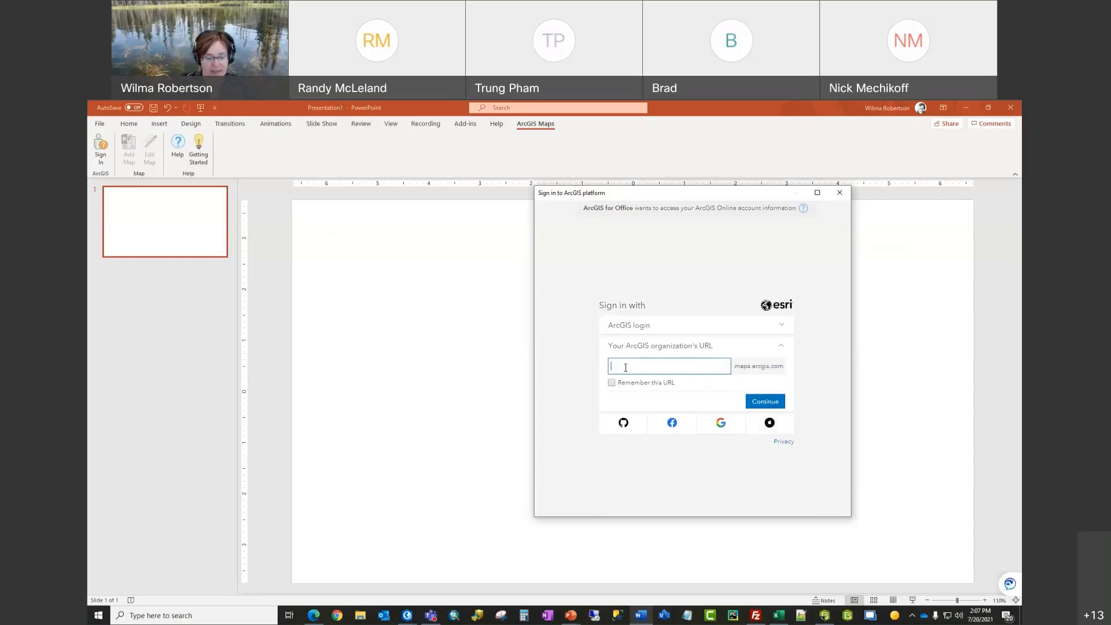
{"action": "type", "text": "idaho"}
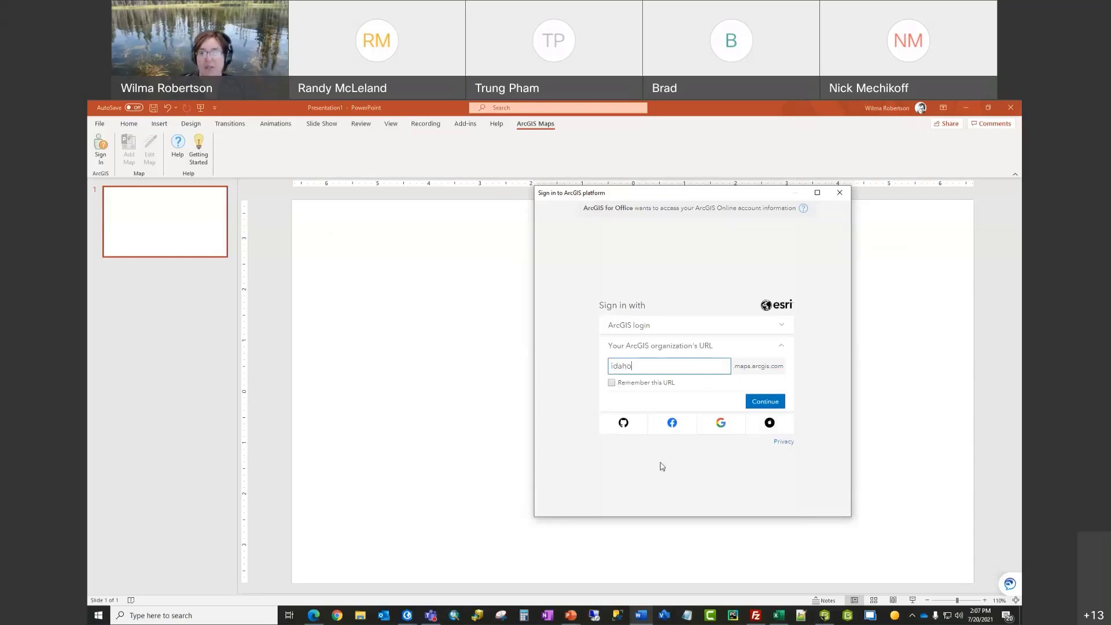
{"action": "left_click", "coordinate": [337, 617]}
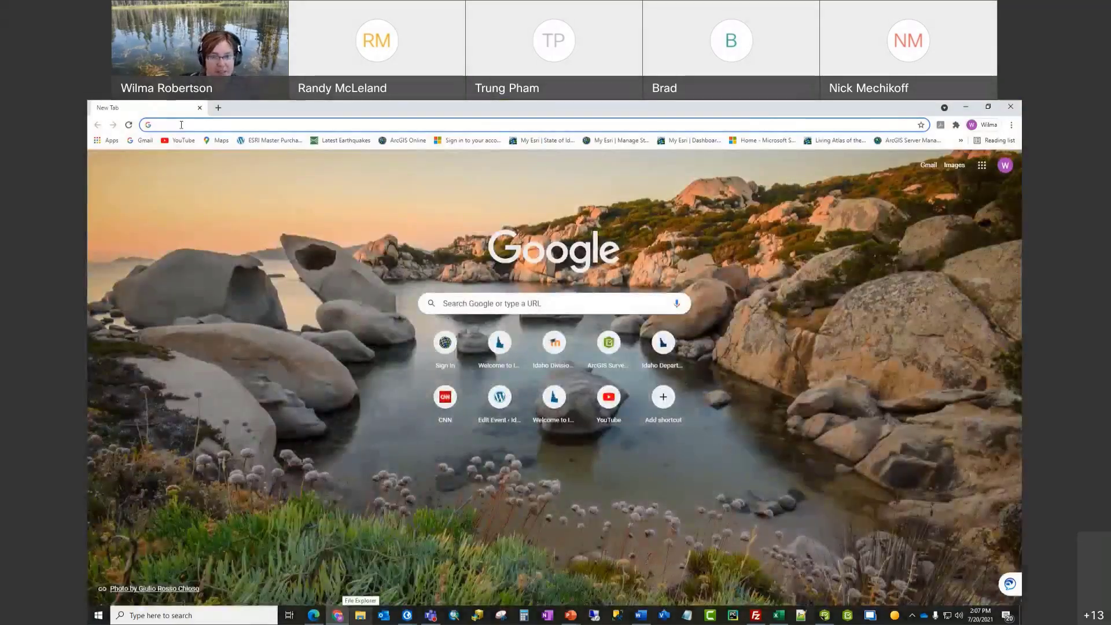
Step: Sign in to ArcGIS Online with the account username and password, then check the idaho organization URL
{"action": "left_click", "coordinate": [444, 346]}
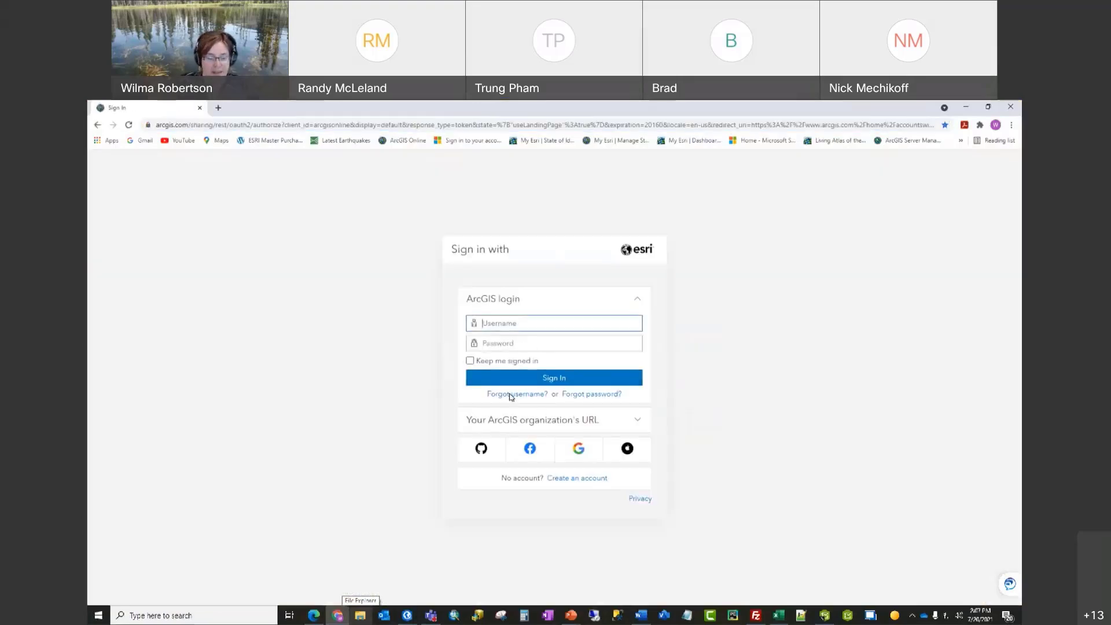
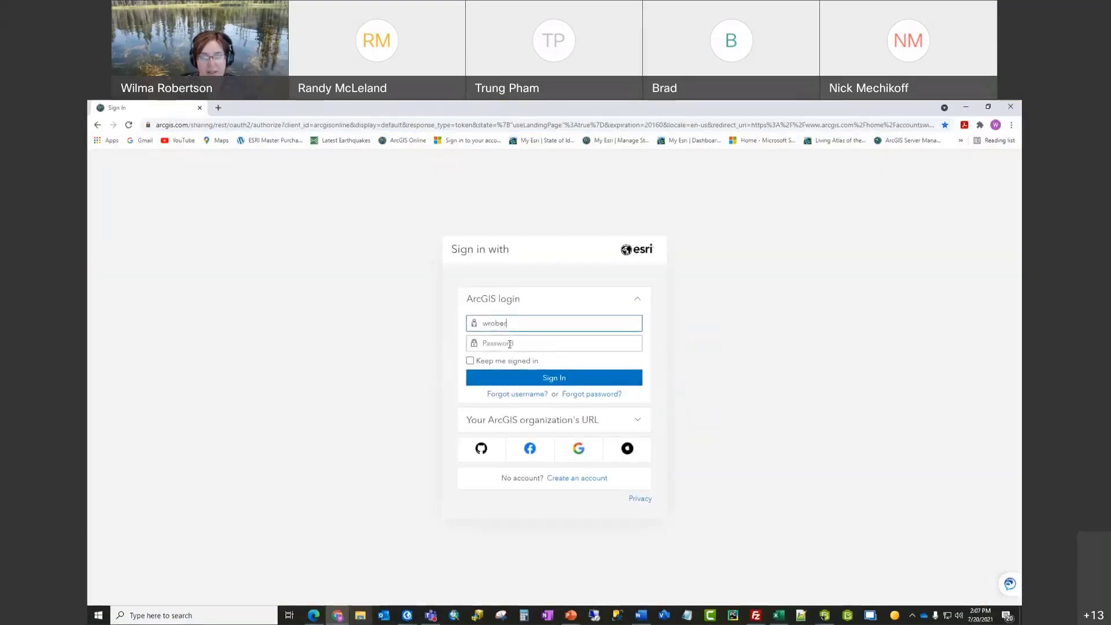
{"action": "left_click", "coordinate": [509, 344]}
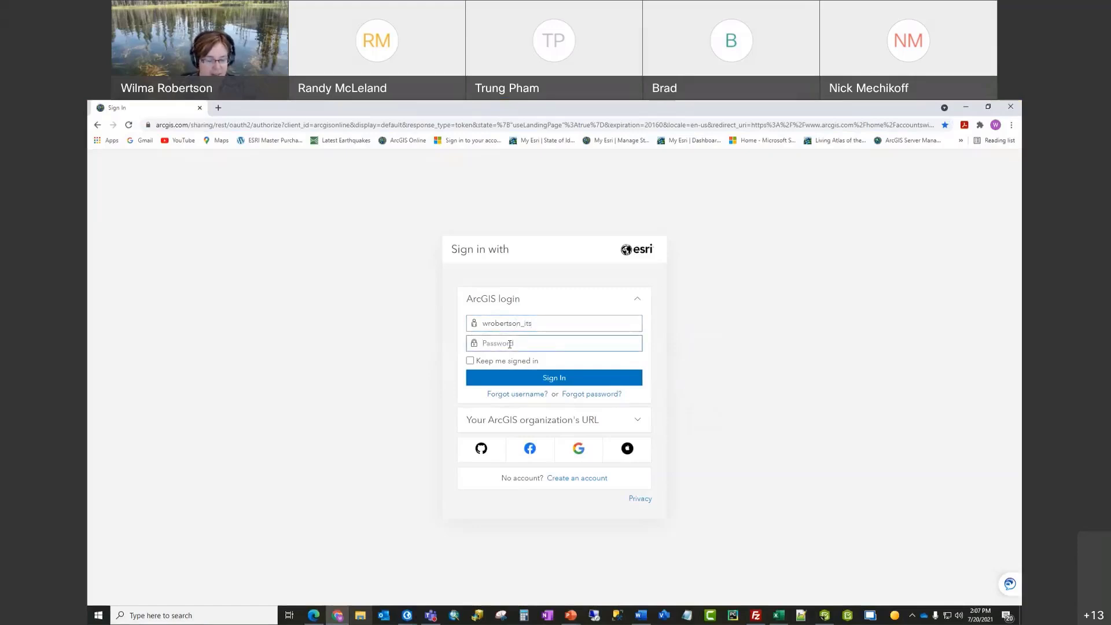
{"action": "type", "text": "*********"}
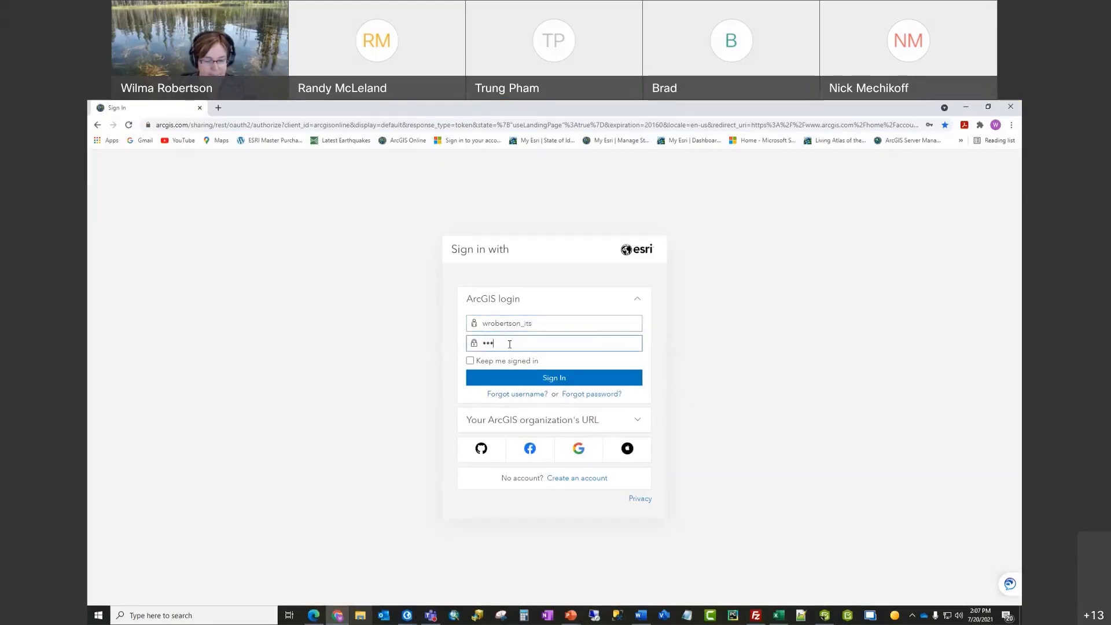
{"action": "type", "text": "**"}
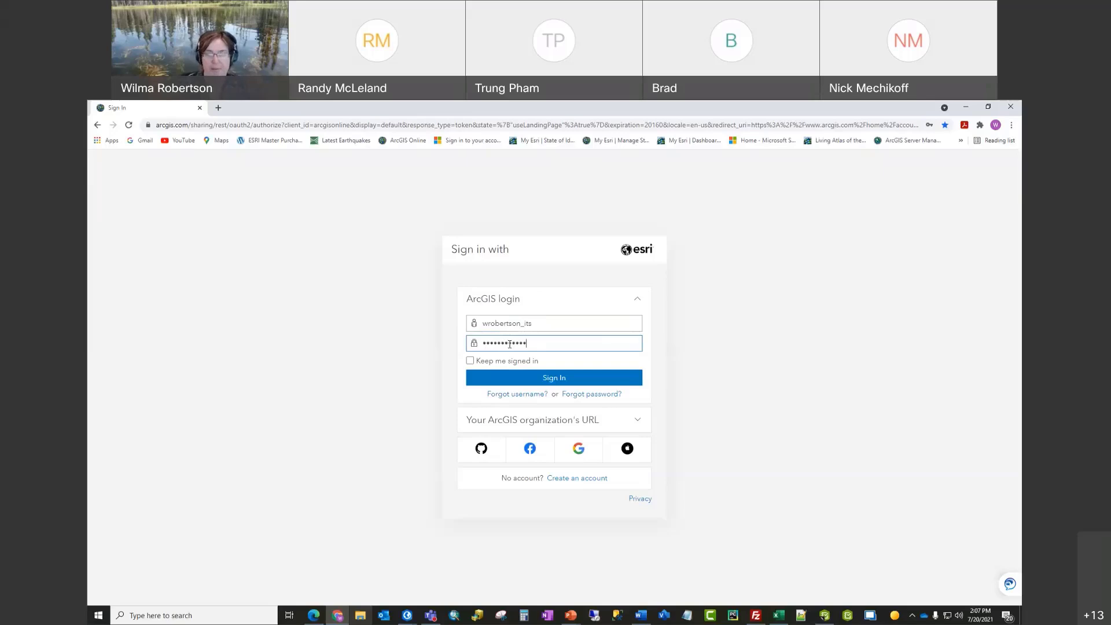
{"action": "key", "text": "Return"}
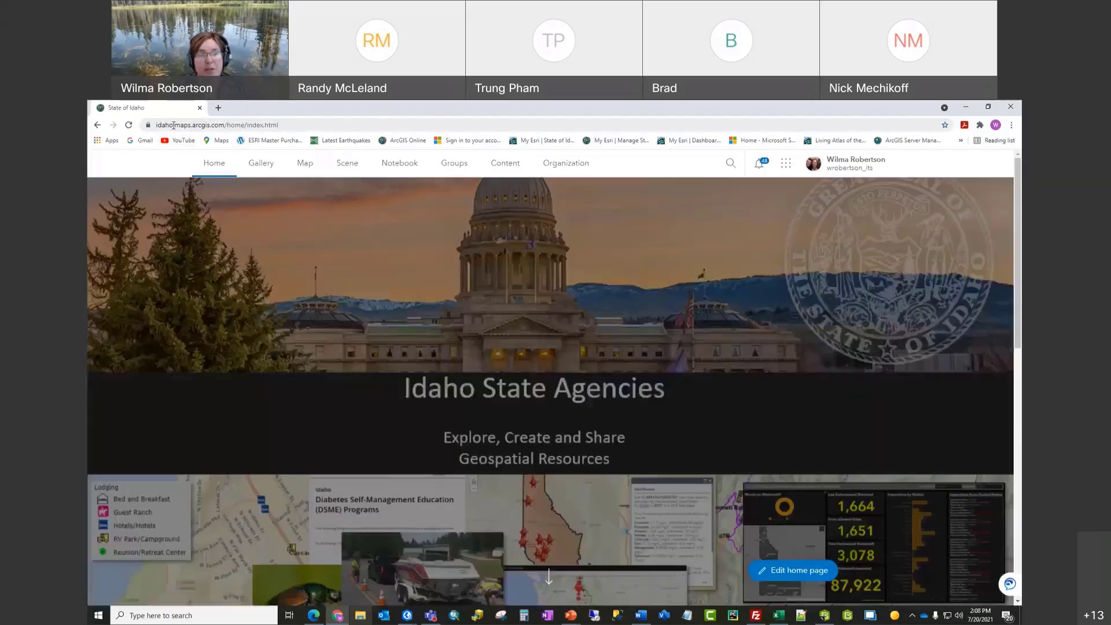
{"action": "left_click_drag", "start_coordinate": [173, 125], "coordinate": [197, 126]}
{"action": "left_click", "coordinate": [180, 126]}
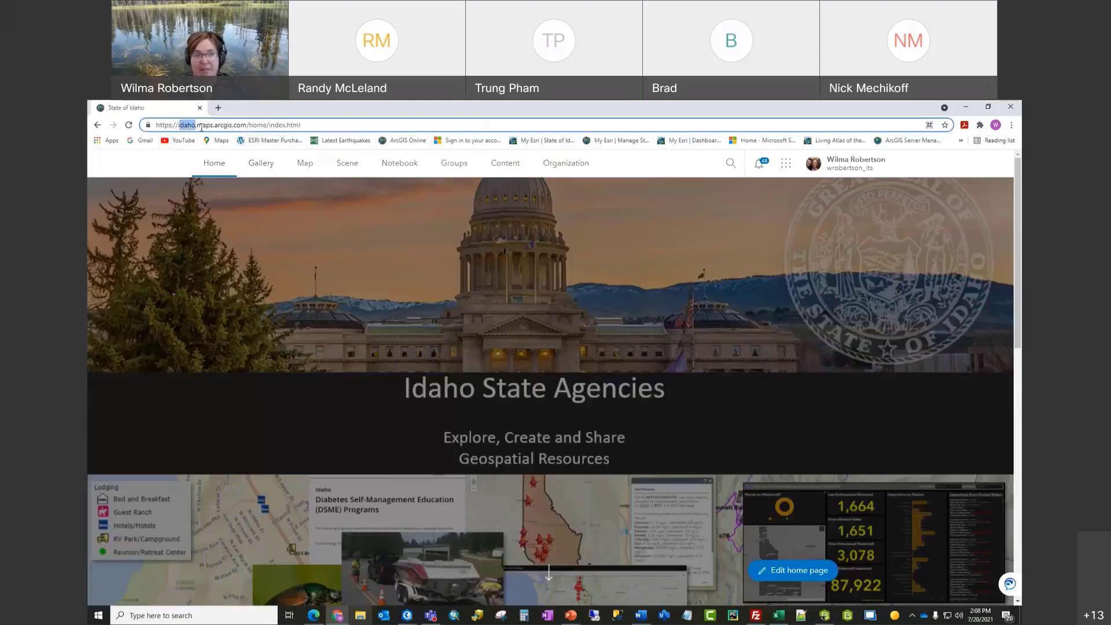
Step: Back in PowerPoint, sign the add-in in through ArcGIS login with the account username and password
{"action": "left_click", "coordinate": [965, 109]}
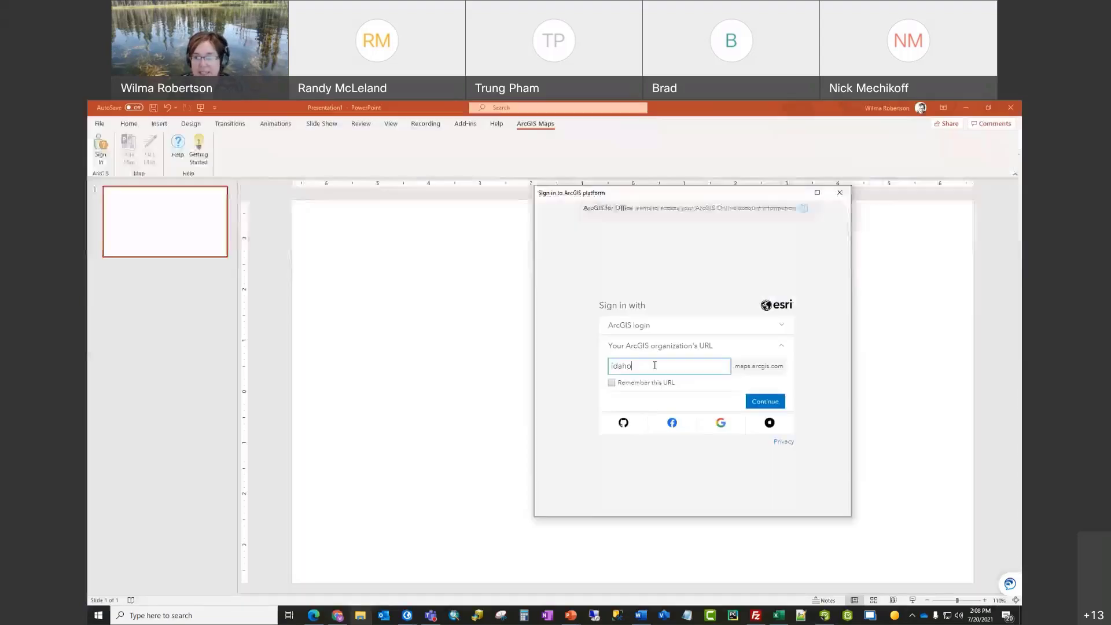
{"action": "left_click", "coordinate": [785, 326]}
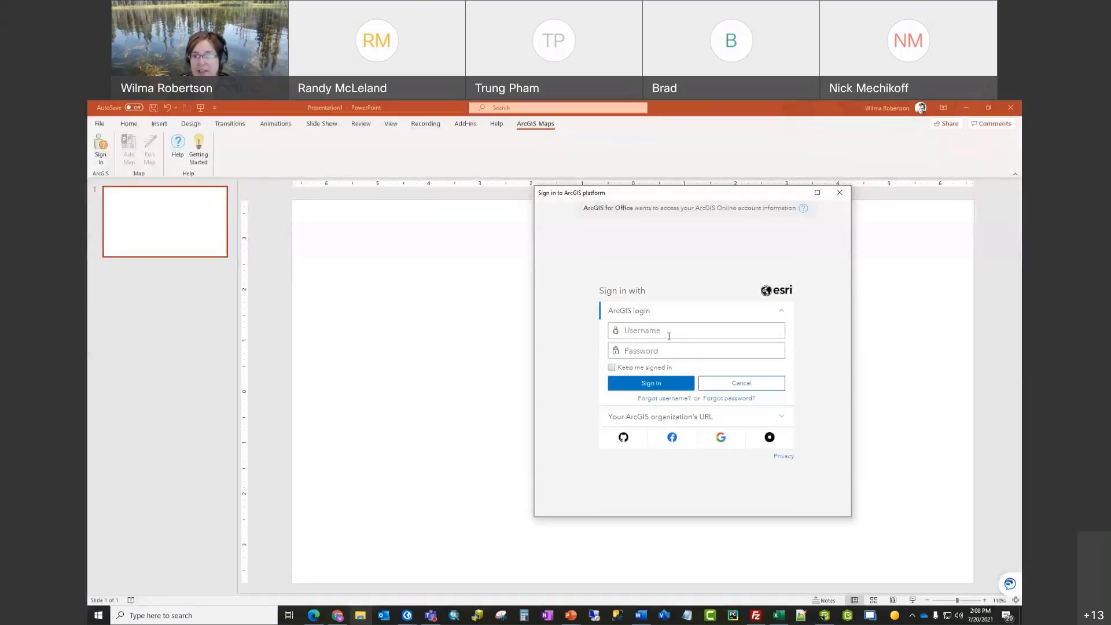
{"action": "left_click", "coordinate": [666, 331]}
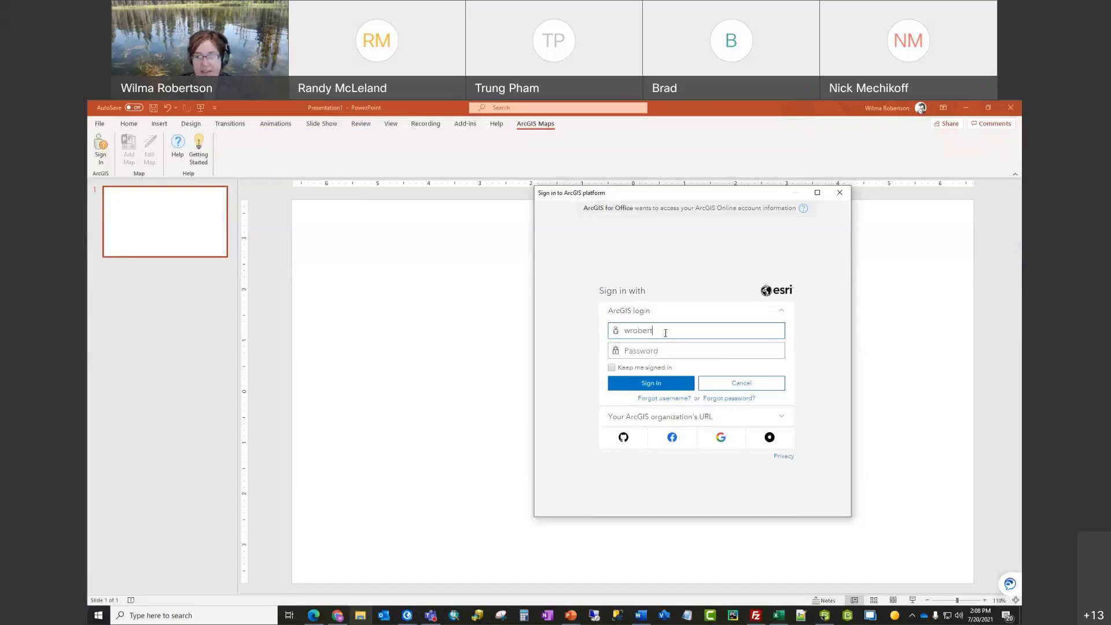
{"action": "key", "text": "Tab"}
{"action": "type", "text": "•••••••••"}
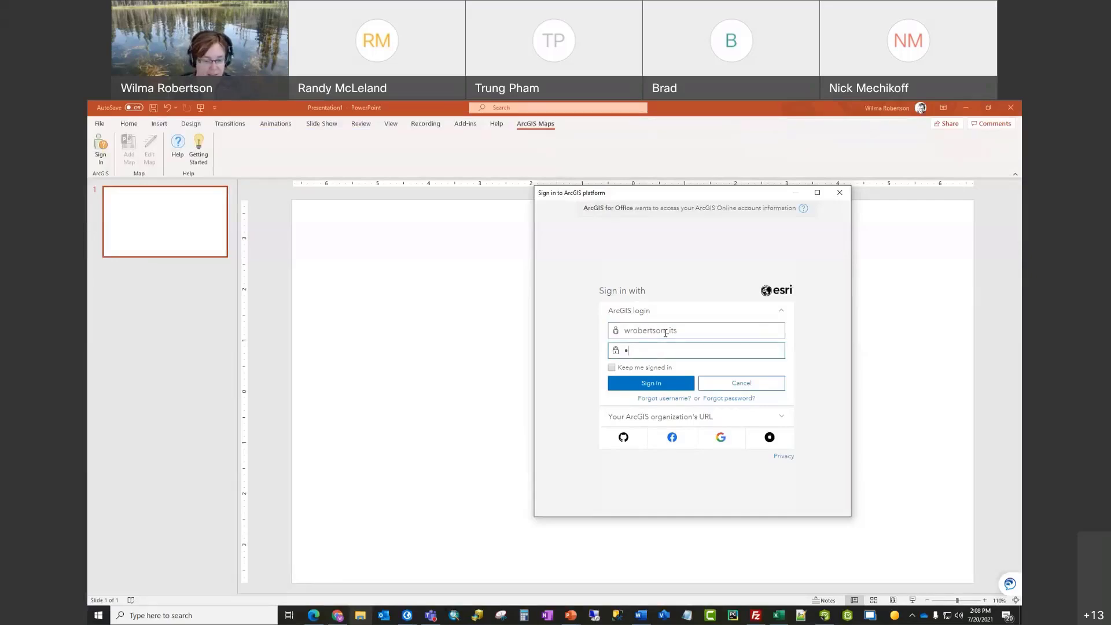
{"action": "type", "text": "•••"}
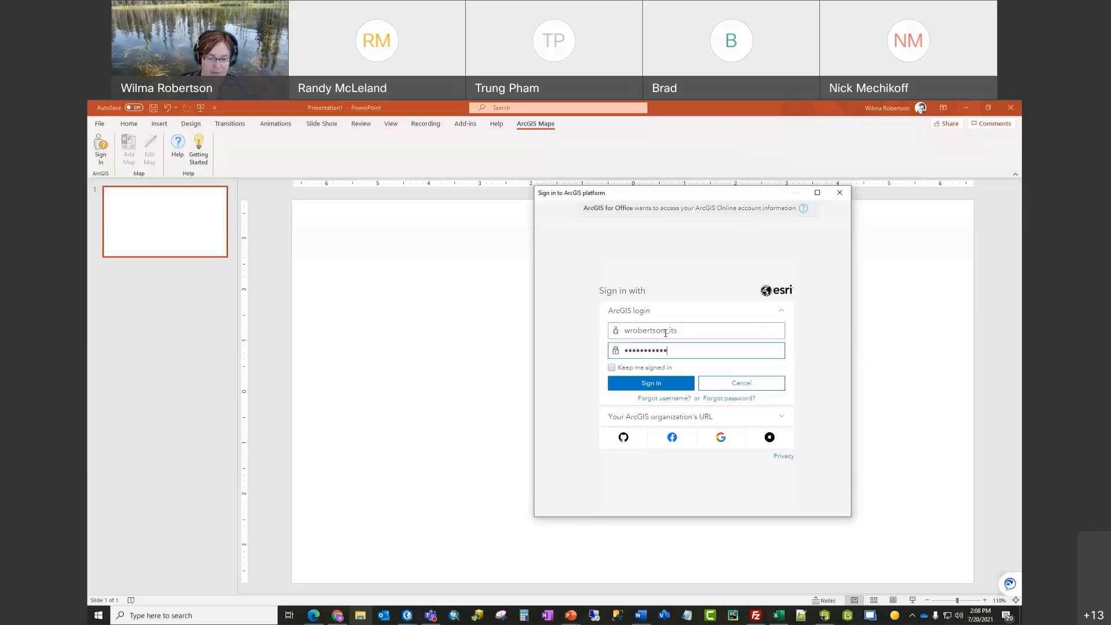
{"action": "key", "text": "Return"}
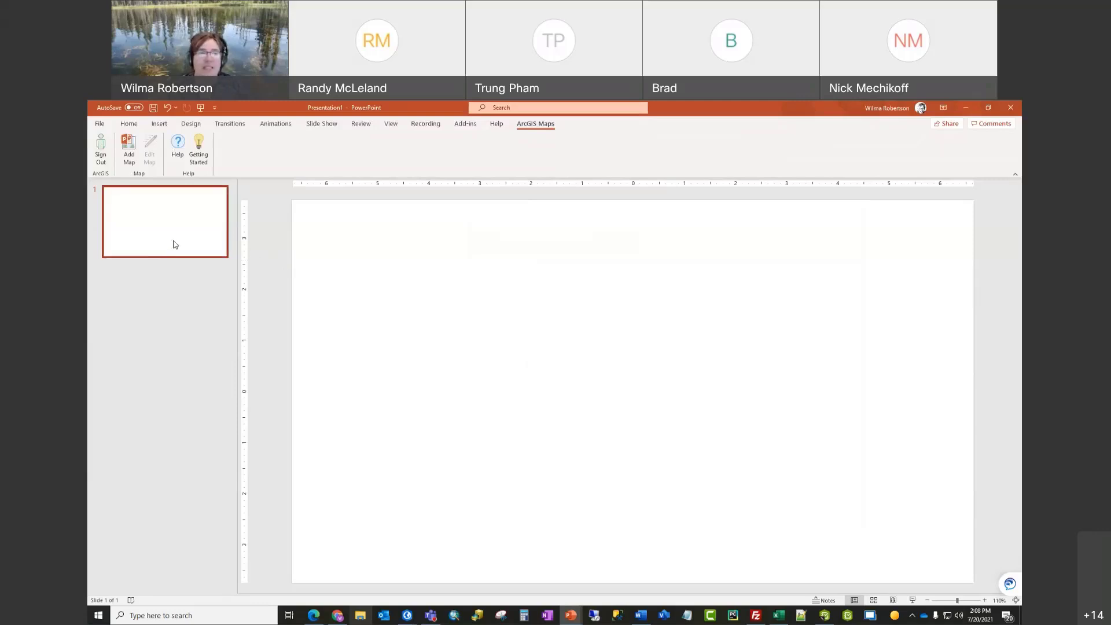
Step: Open ArcGIS Maps' Add Map to browse the 271 My Content items
{"action": "left_click", "coordinate": [130, 151]}
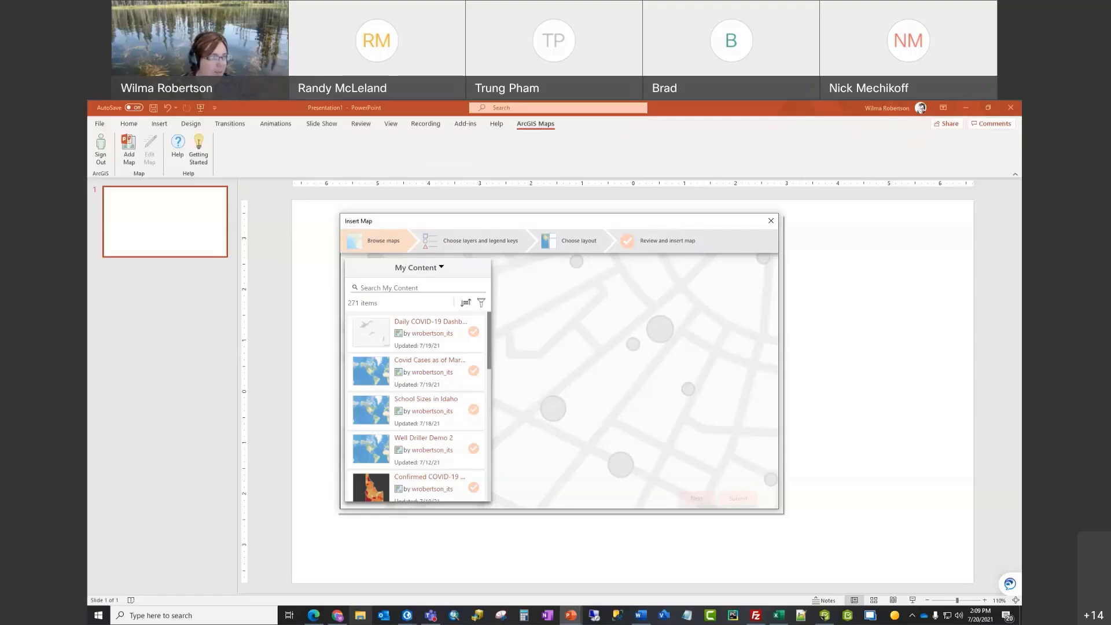
Step: Search Living Atlas for 'drought' and select the Standardized Precipitation map result
{"action": "left_click", "coordinate": [439, 269]}
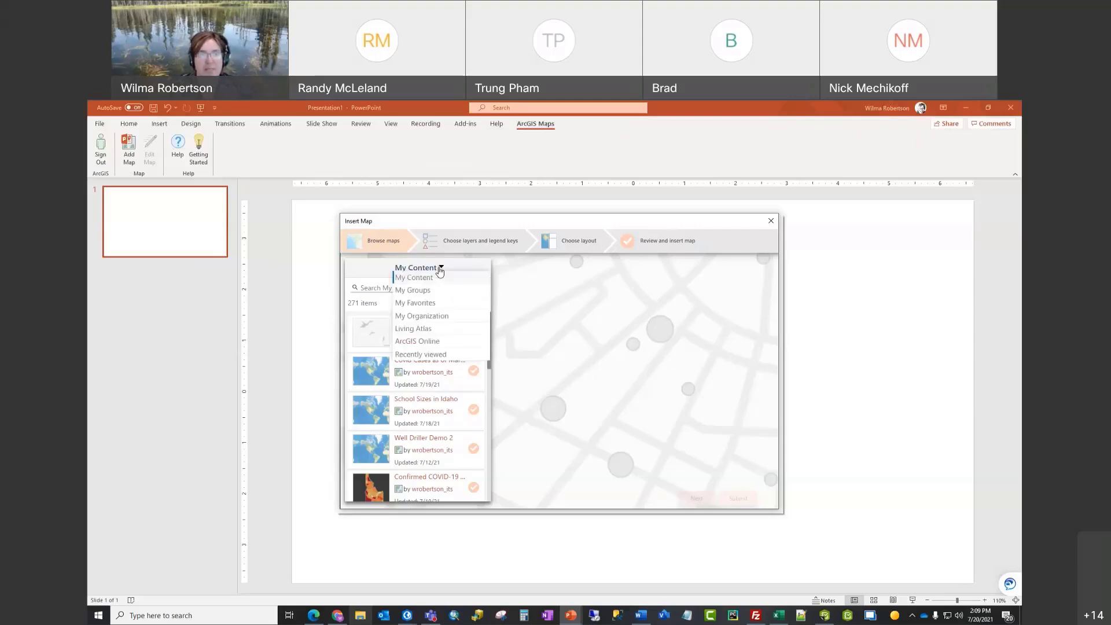
{"action": "left_click", "coordinate": [423, 329]}
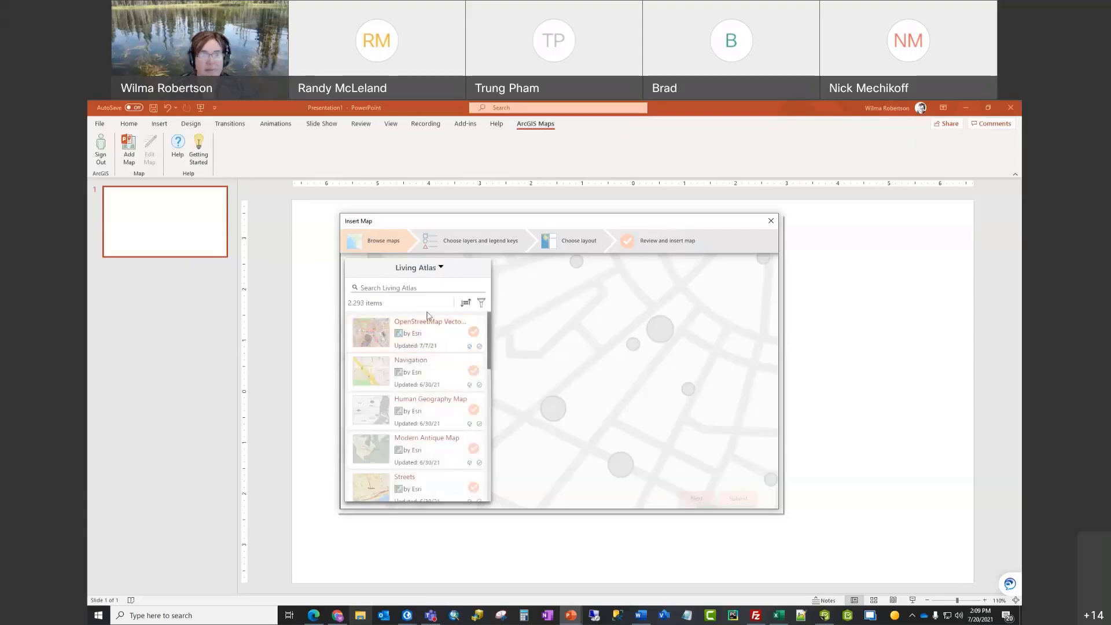
{"action": "left_click", "coordinate": [418, 288]}
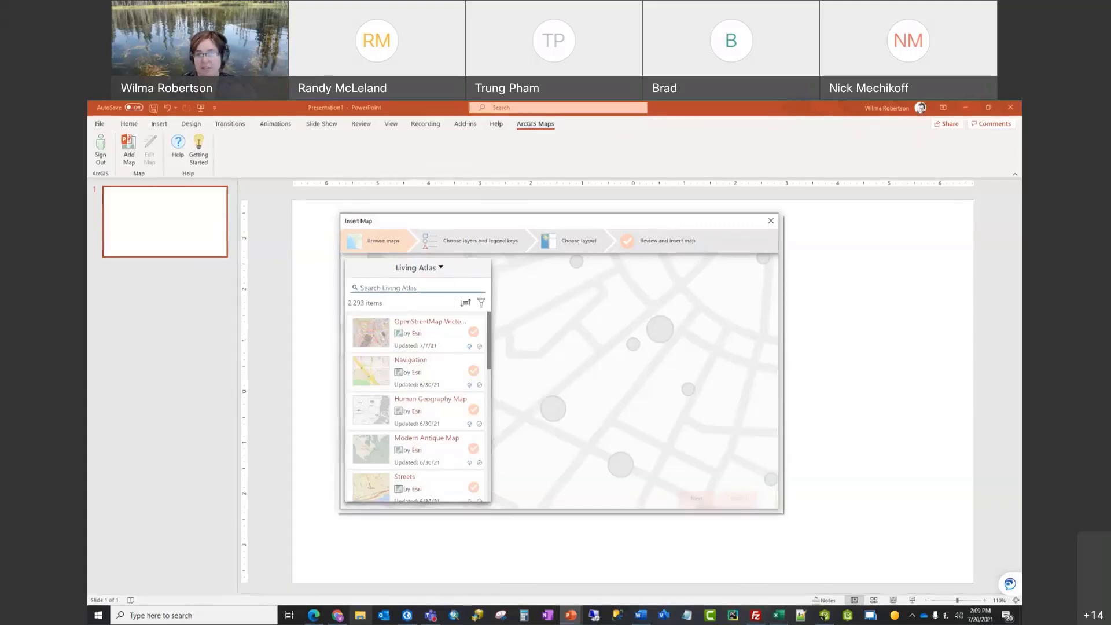
{"action": "type", "text": "drought"}
{"action": "key", "text": "Return"}
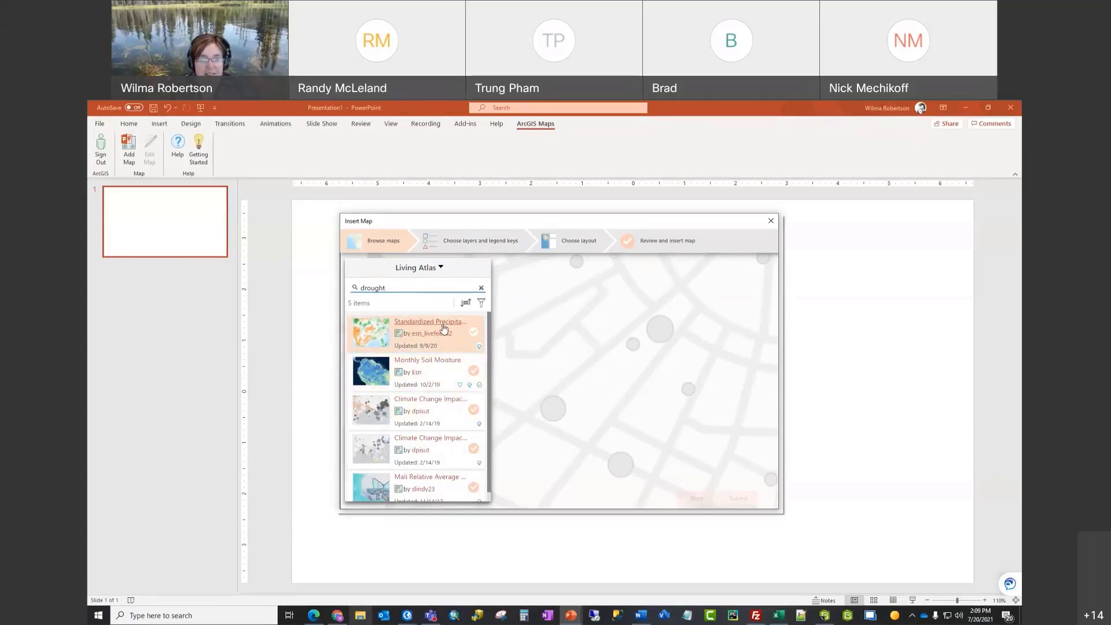
{"action": "left_click", "coordinate": [473, 334]}
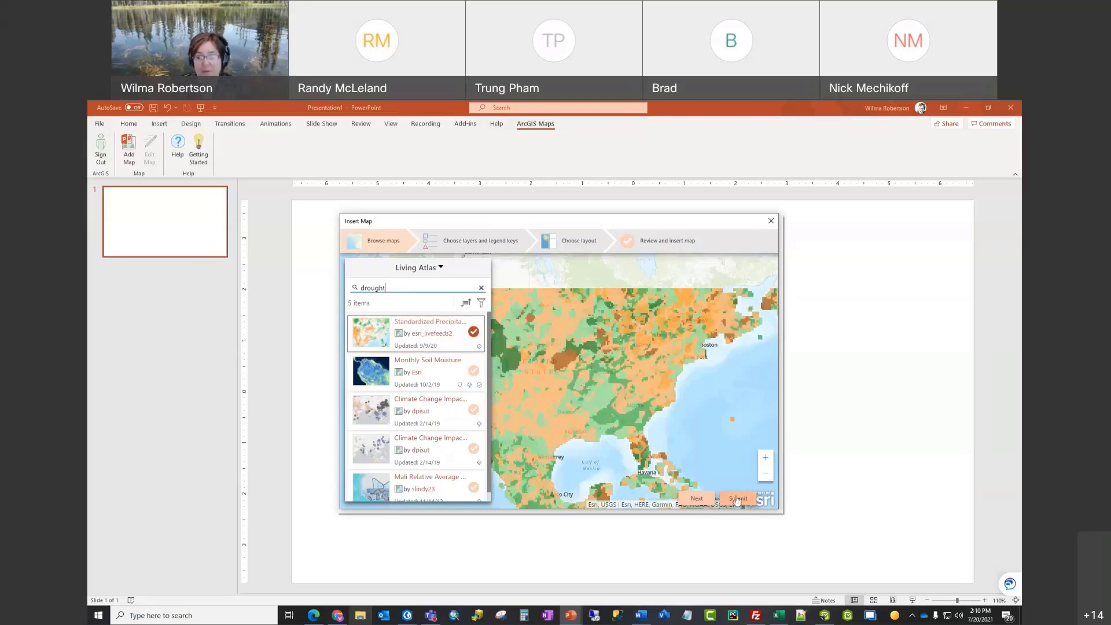
Step: On the layers step, add the 3-months SPI layer to the legend and continue to layouts
{"action": "left_click", "coordinate": [697, 499]}
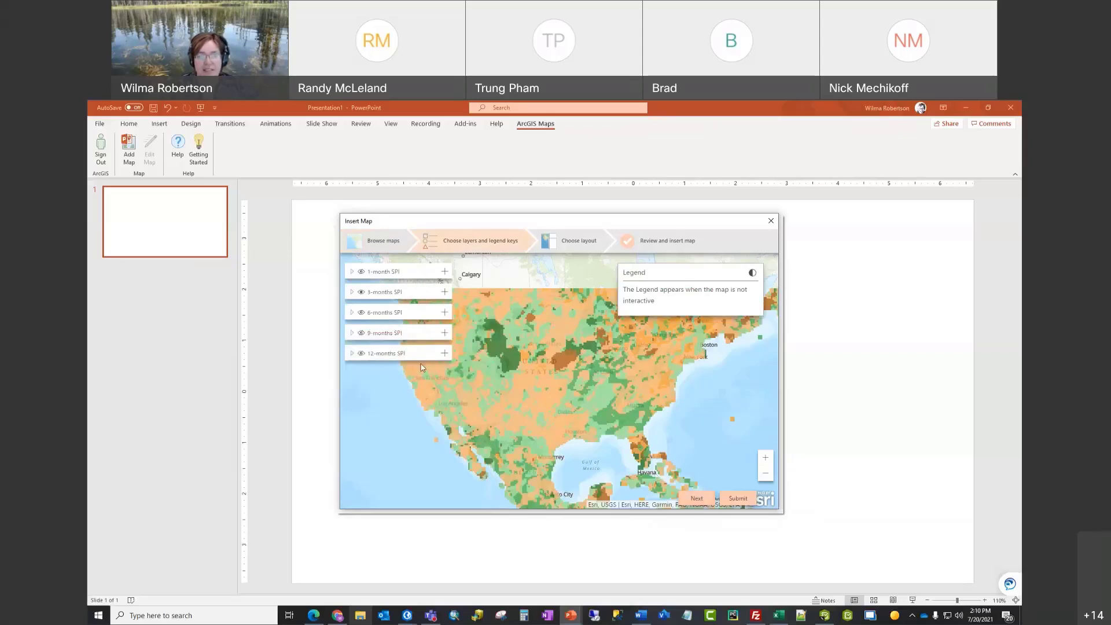
{"action": "left_click", "coordinate": [360, 293]}
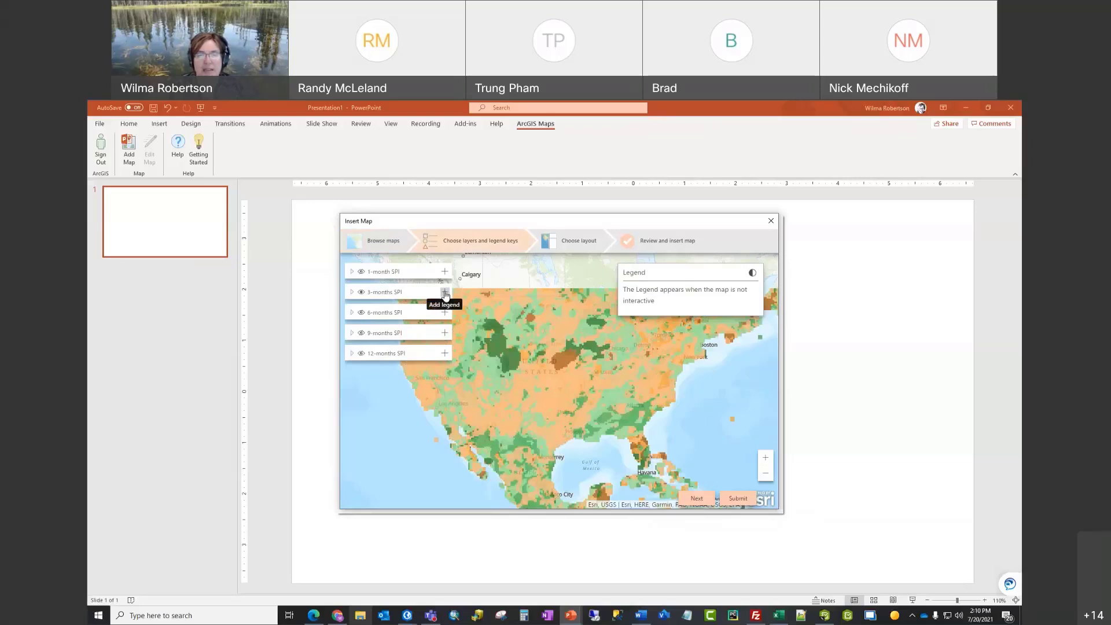
{"action": "left_click", "coordinate": [445, 294]}
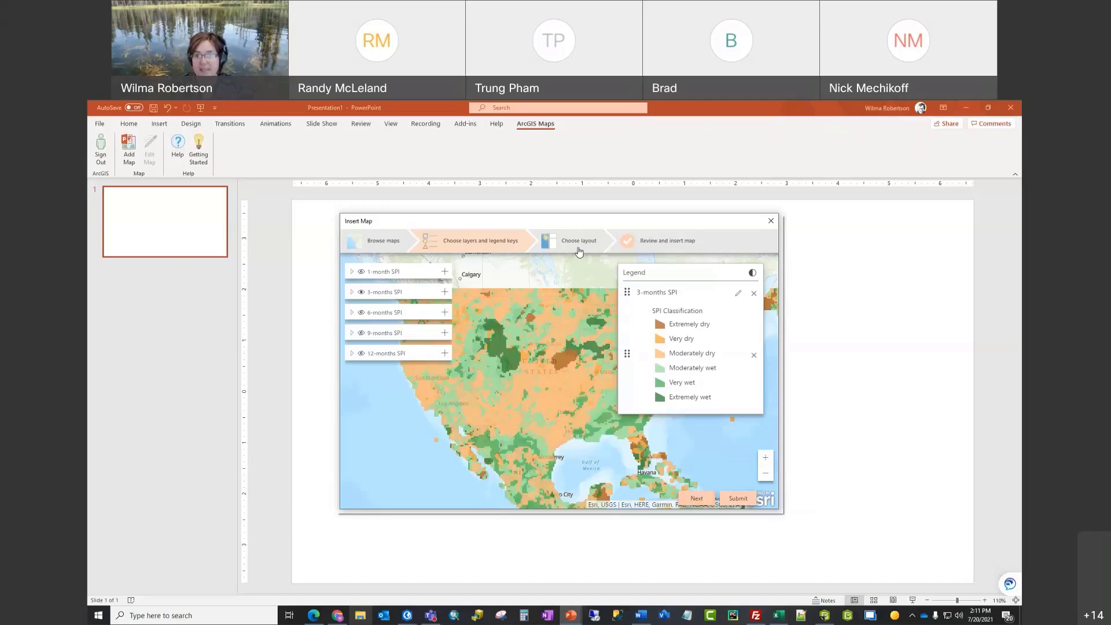
{"action": "left_click", "coordinate": [699, 498]}
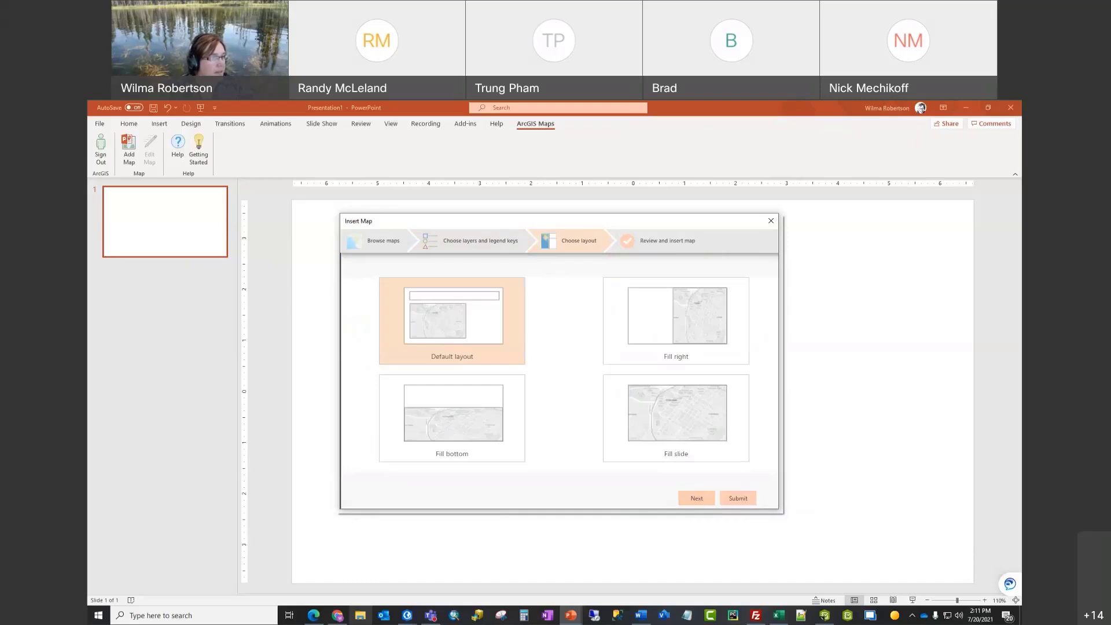
Step: Pick the Fill right layout and move on to the slide preview
{"action": "left_click", "coordinate": [685, 337]}
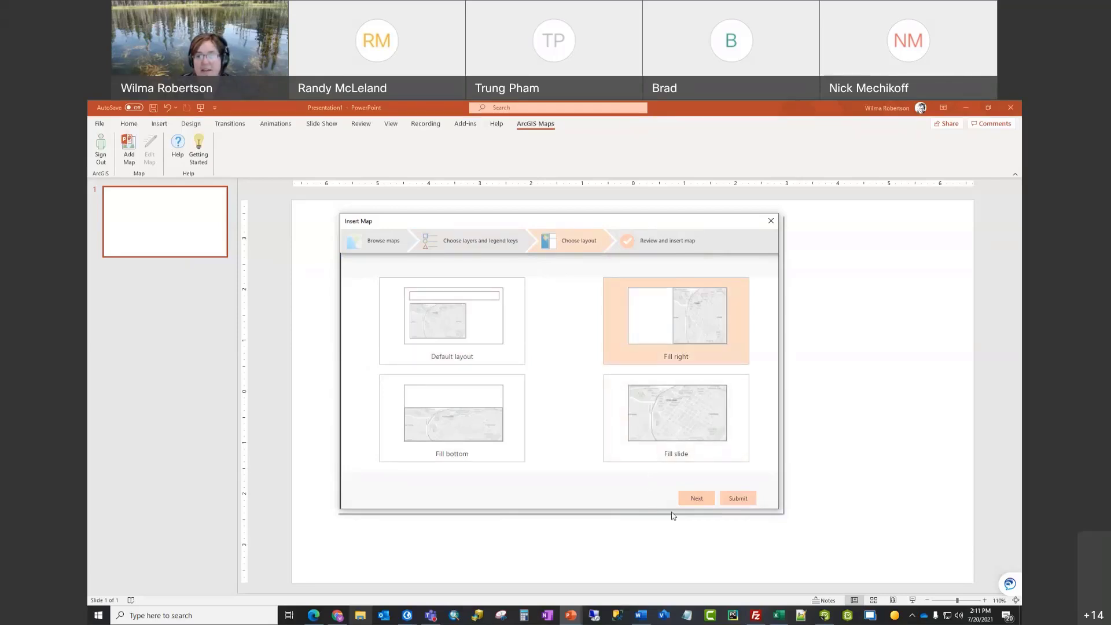
{"action": "left_click", "coordinate": [696, 500]}
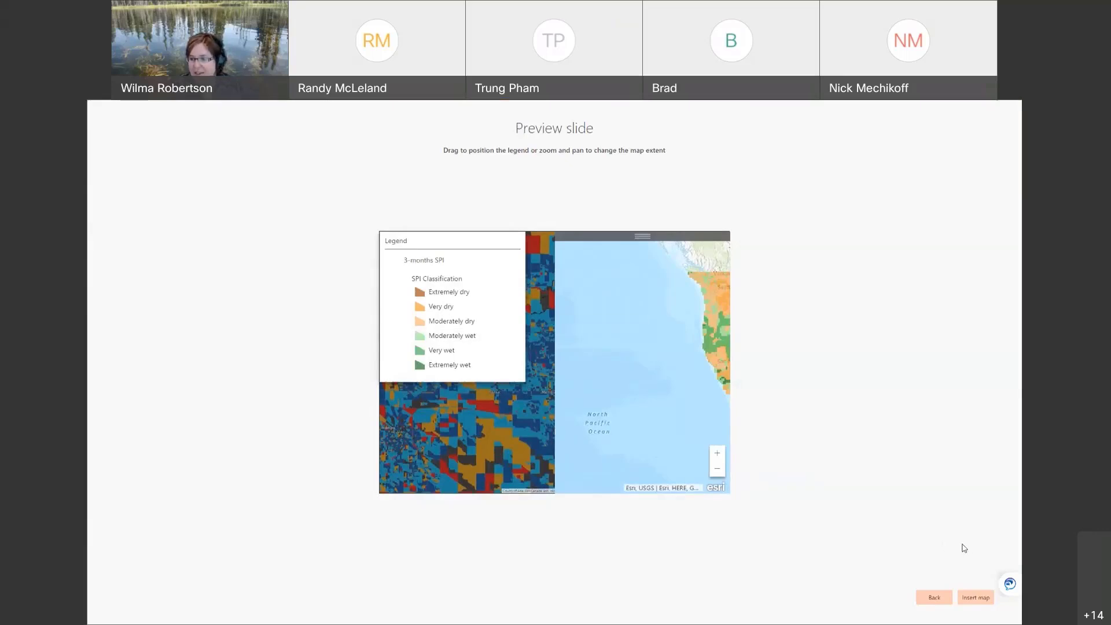
Step: Insert the previewed drought map with its 3-months SPI legend into the presentation
{"action": "left_click", "coordinate": [974, 602]}
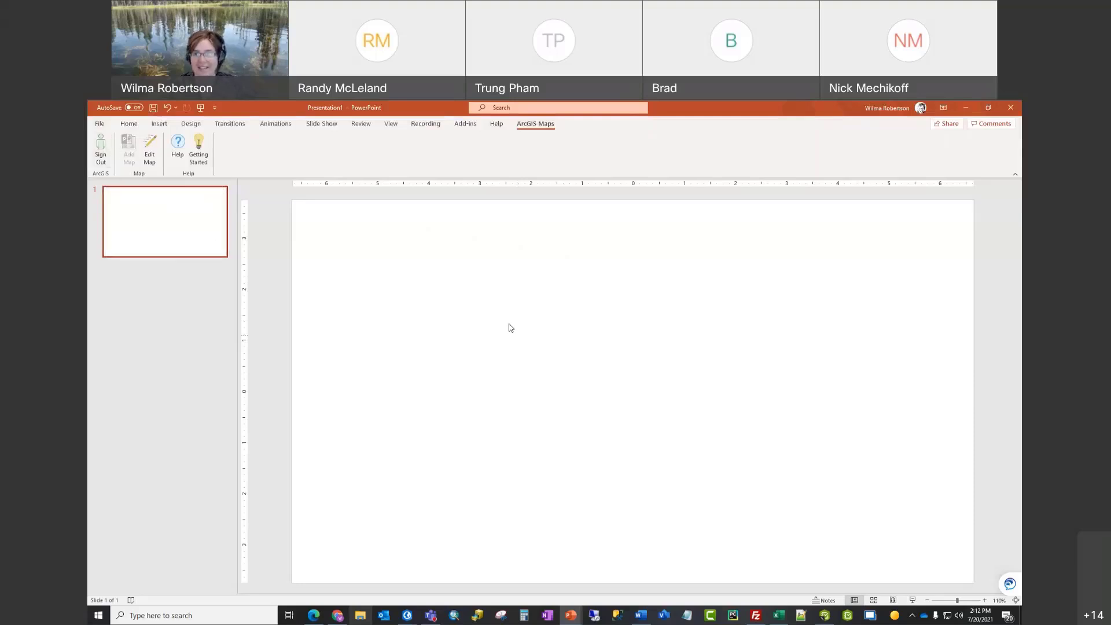
Step: In Presentation2, delete the static map picture and shift the SPI legend down and right
{"action": "left_click", "coordinate": [570, 616]}
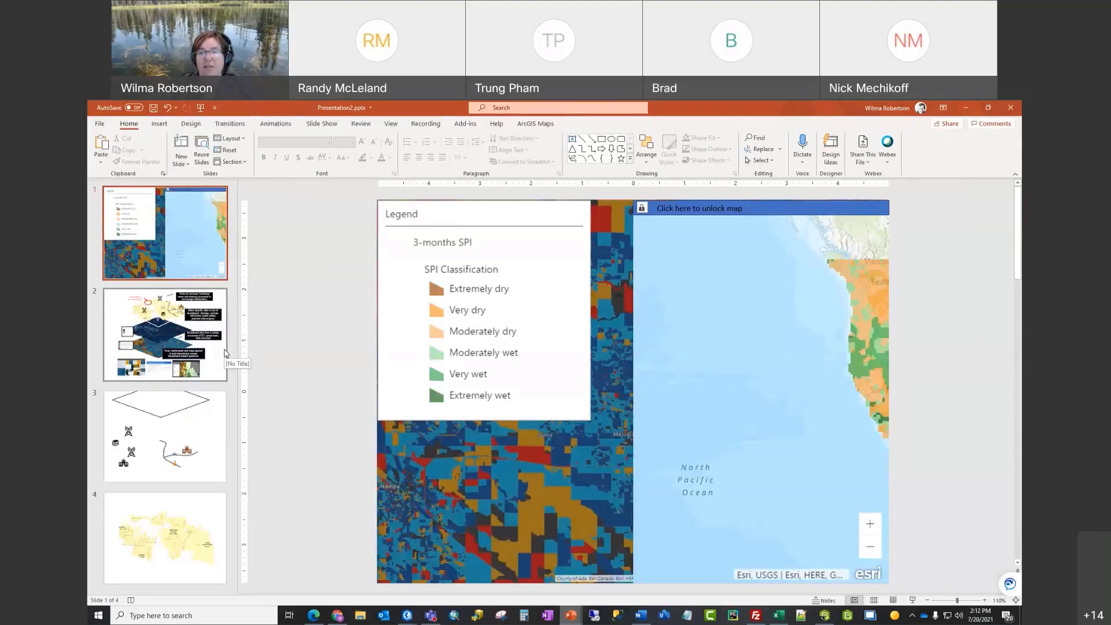
{"action": "left_click", "coordinate": [532, 476]}
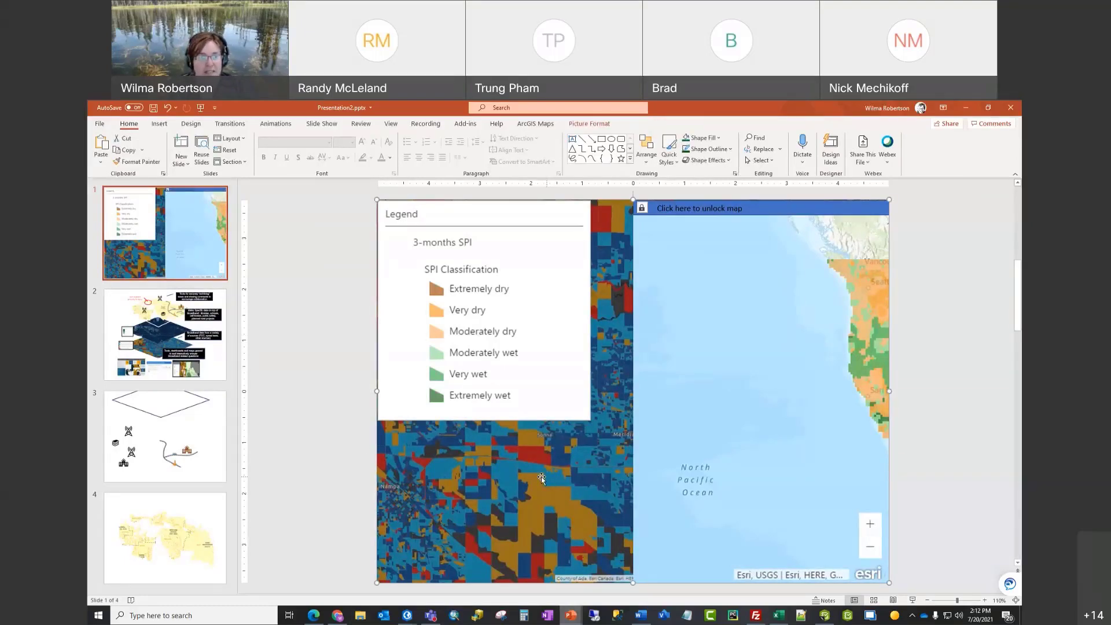
{"action": "key", "text": "Delete"}
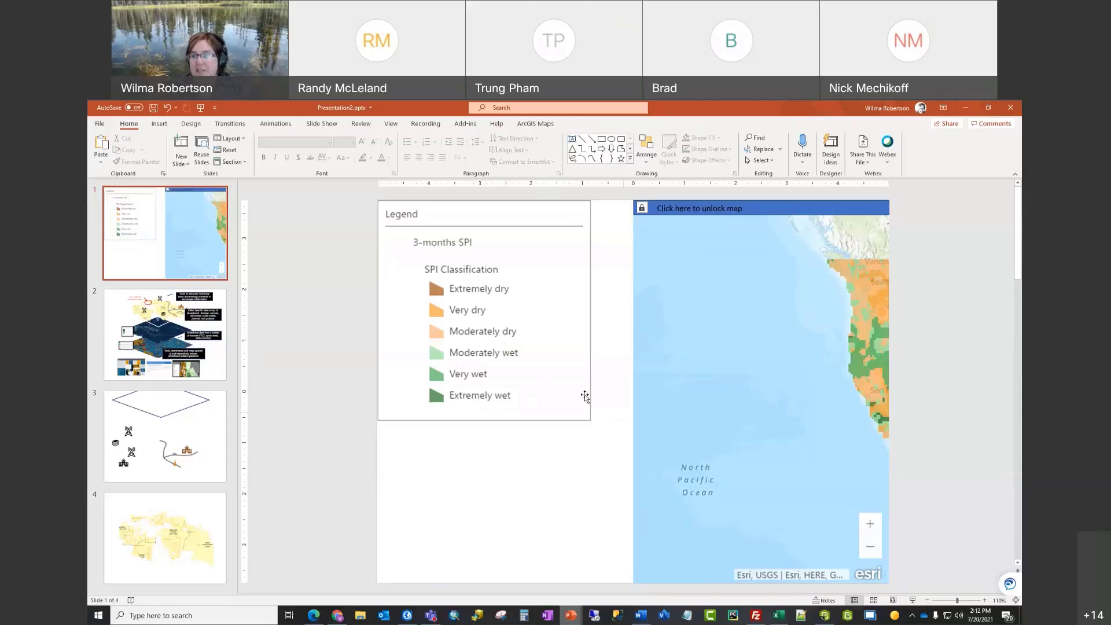
{"action": "left_click", "coordinate": [752, 397]}
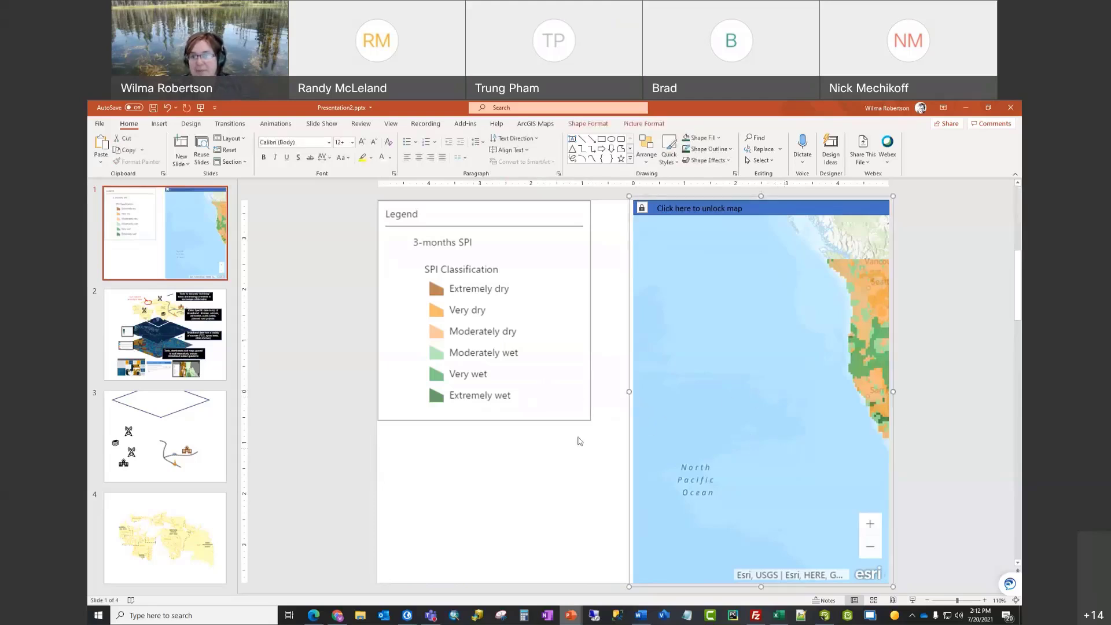
{"action": "left_click", "coordinate": [523, 370]}
{"action": "left_click_drag", "start_coordinate": [548, 348], "coordinate": [569, 382]}
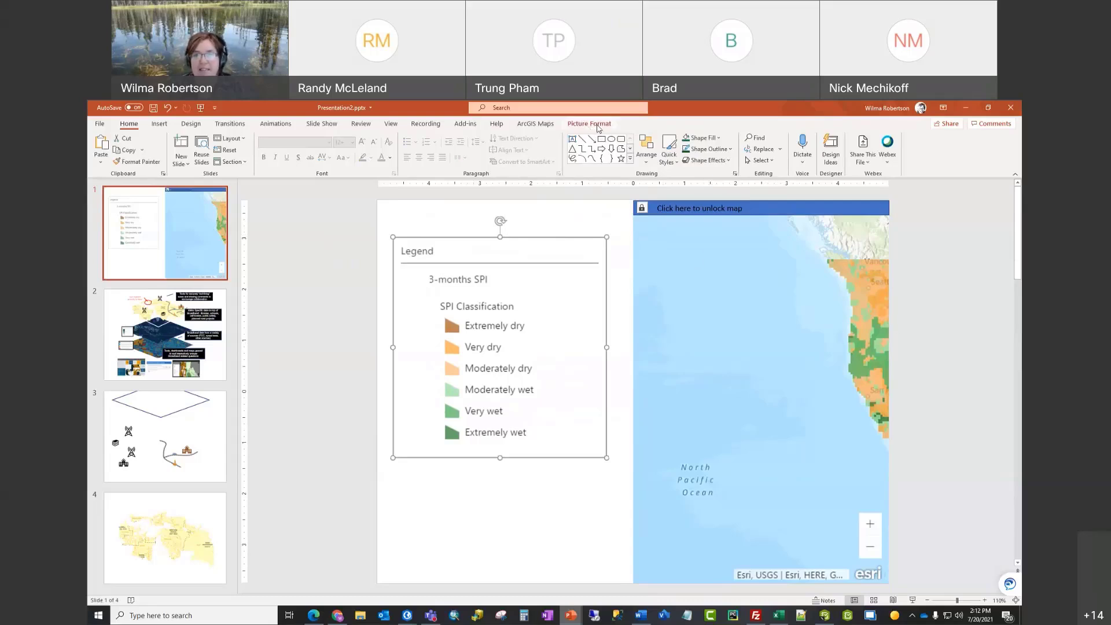
{"action": "left_click", "coordinate": [542, 126]}
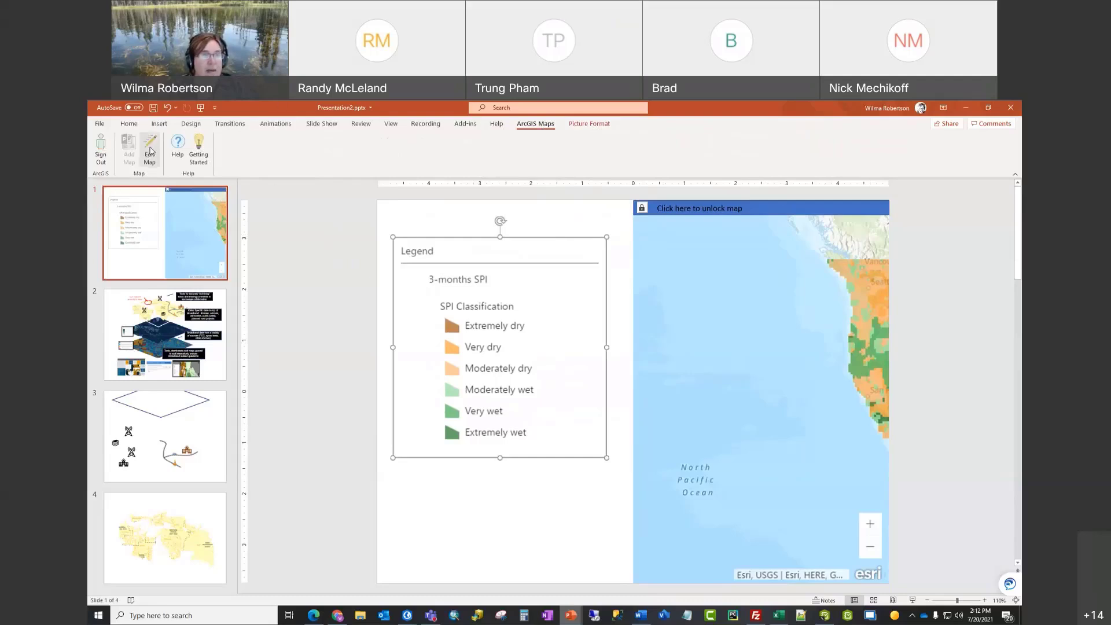
Step: Edit the map, move the legend to the blank upper-left, frame California and Nevada, and reinsert it
{"action": "left_click", "coordinate": [150, 151]}
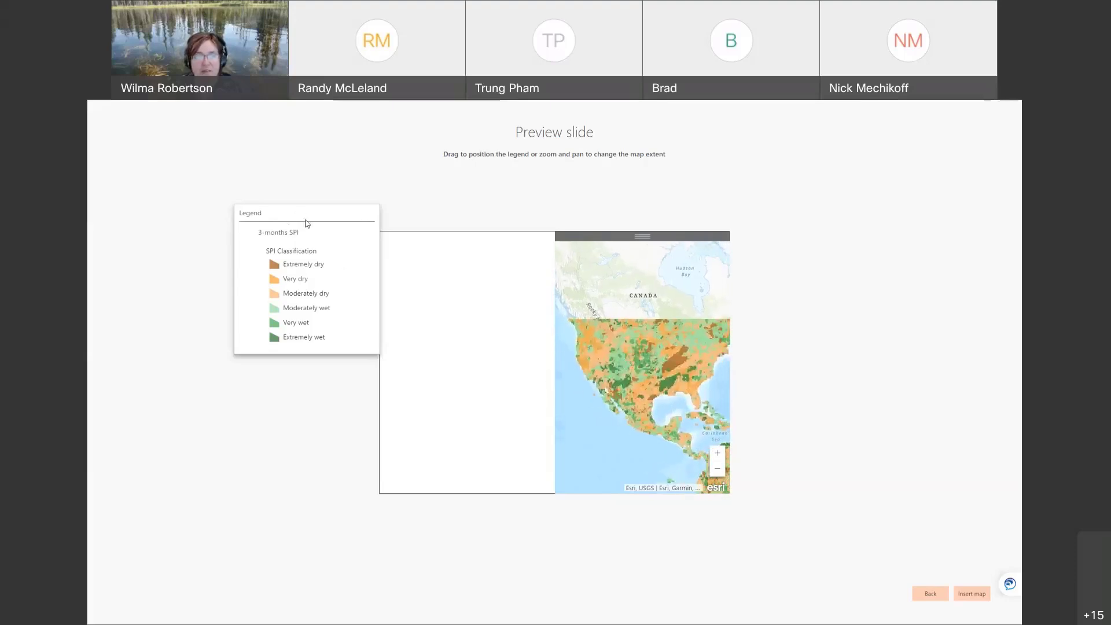
{"action": "left_click_drag", "start_coordinate": [305, 223], "coordinate": [471, 281]}
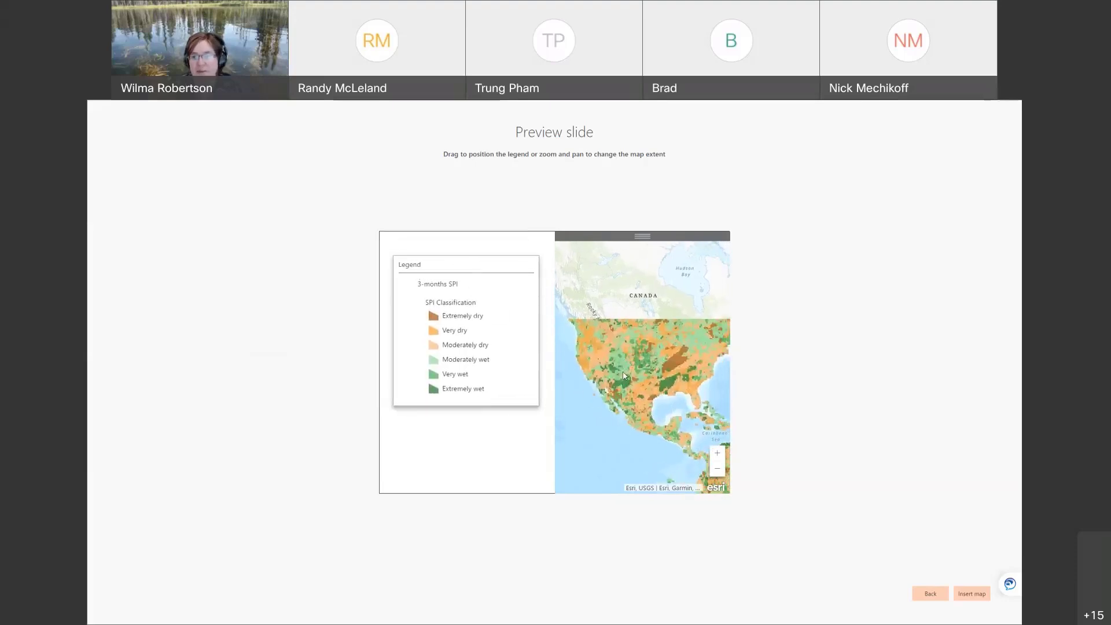
{"action": "scroll", "coordinate": [605, 360], "scroll_direction": "up", "scroll_amount": 5}
{"action": "left_click_drag", "start_coordinate": [604, 360], "coordinate": [711, 331]}
{"action": "left_click_drag", "start_coordinate": [639, 358], "coordinate": [683, 364]}
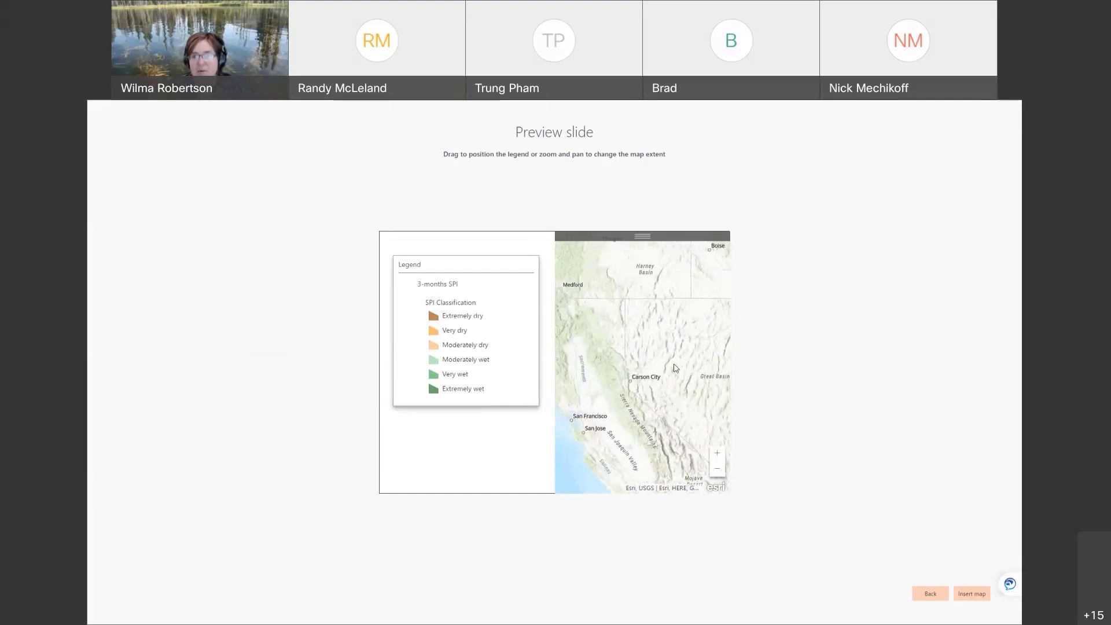
{"action": "scroll", "coordinate": [675, 368], "scroll_direction": "down", "scroll_amount": 3}
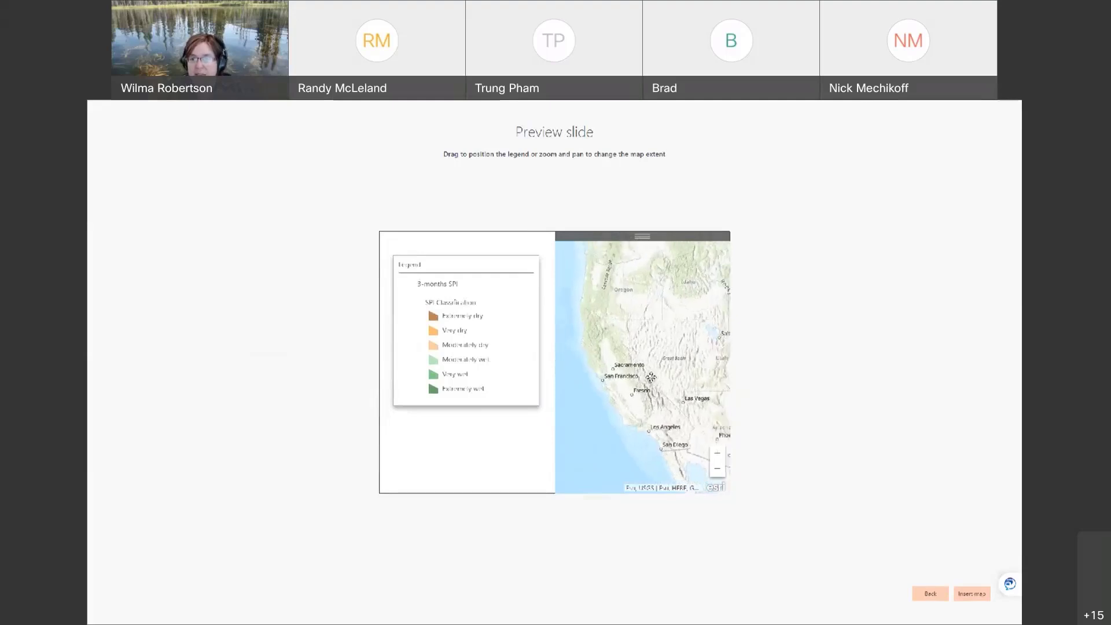
{"action": "left_click_drag", "start_coordinate": [650, 376], "coordinate": [641, 432]}
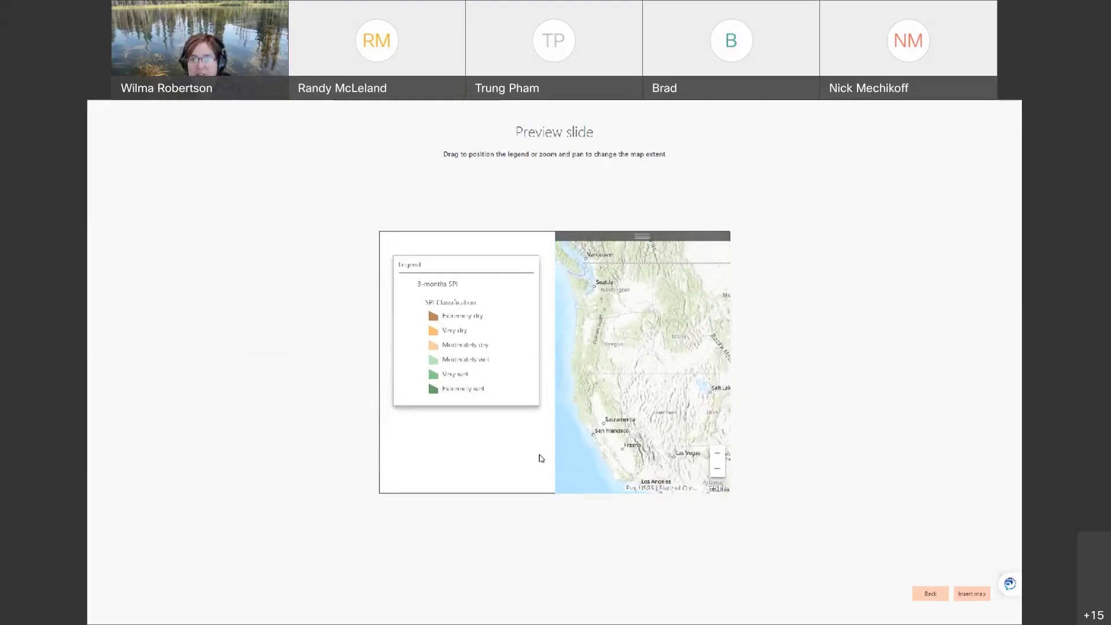
{"action": "left_click", "coordinate": [972, 596]}
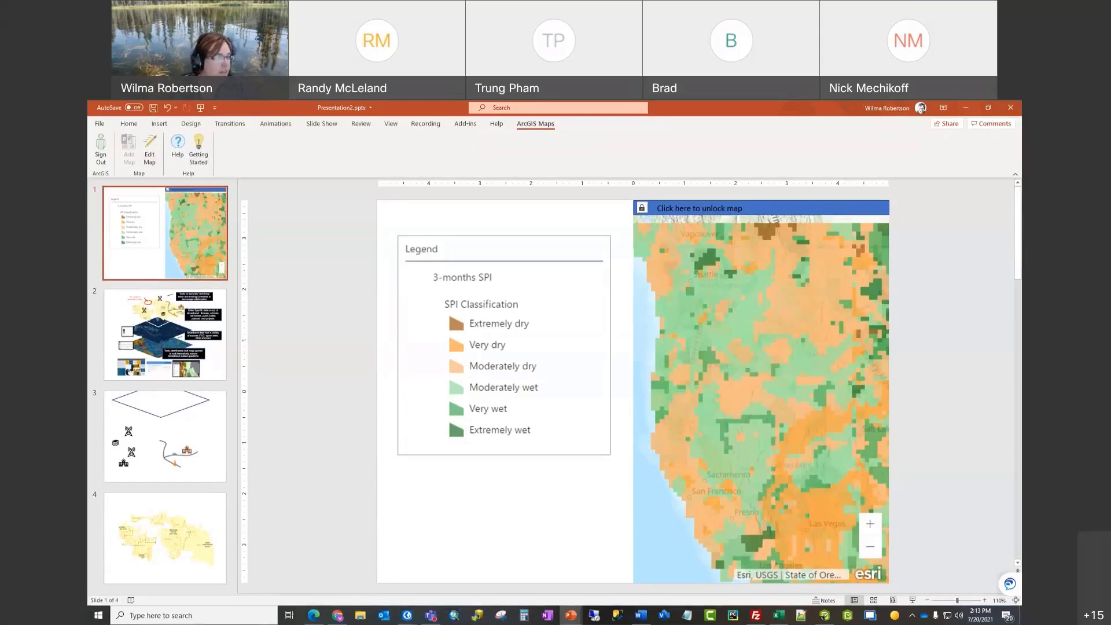
Step: Start the slideshow from slide 1 as a duplicated full-screen show without presenter view
{"action": "left_click", "coordinate": [201, 108]}
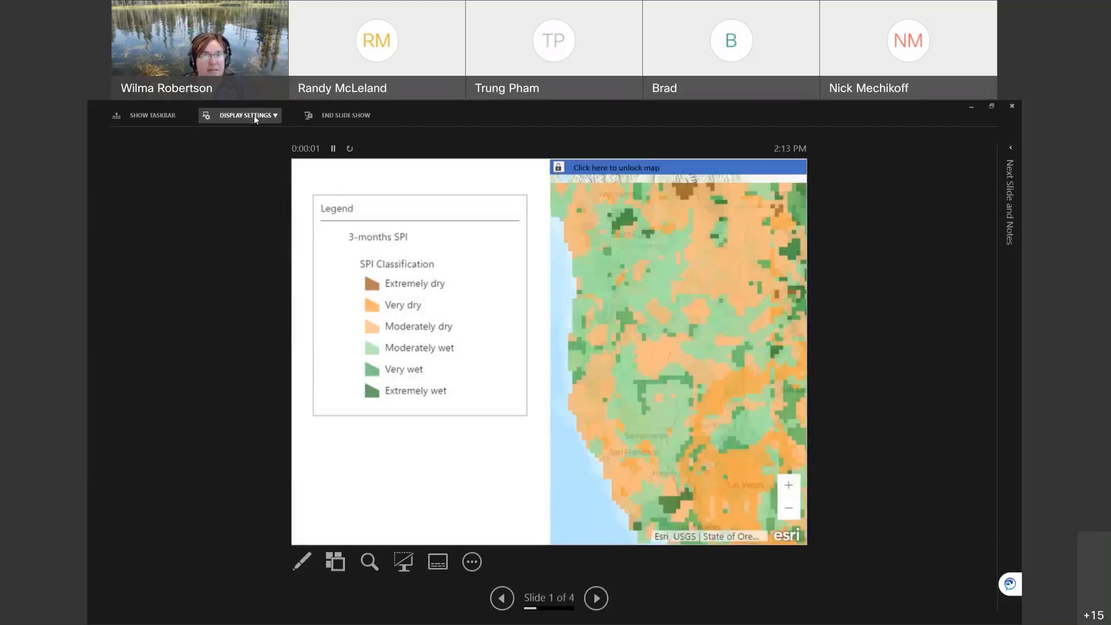
{"action": "left_click", "coordinate": [249, 115]}
{"action": "left_click", "coordinate": [258, 160]}
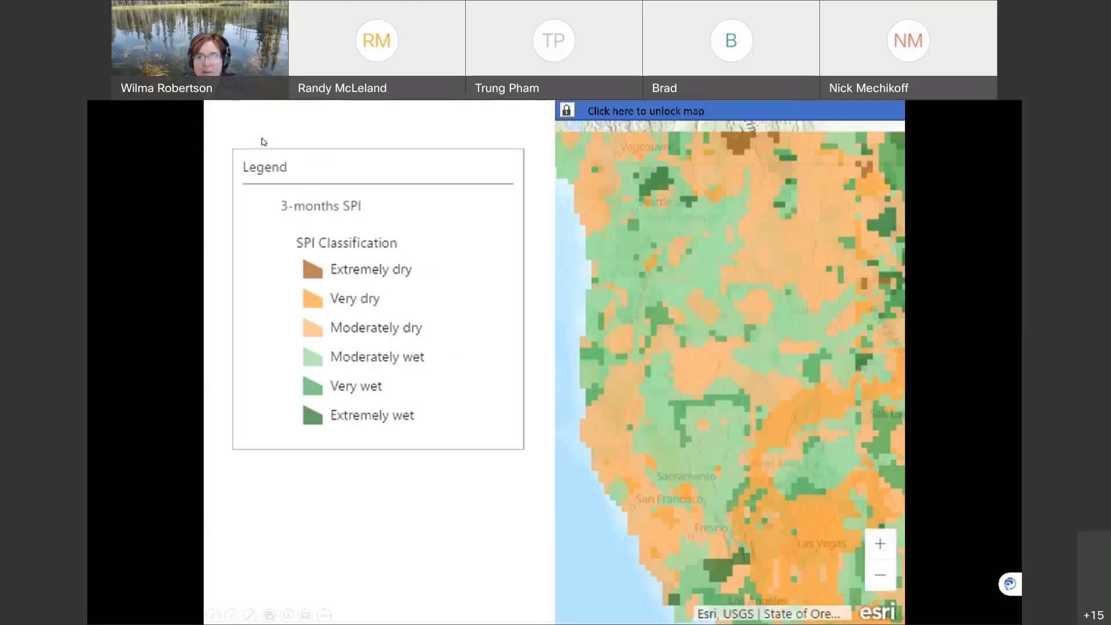
Step: Unlock and zoom the live SPI map, view it full screen, then advance to the Idaho broadband slide
{"action": "left_click", "coordinate": [568, 112]}
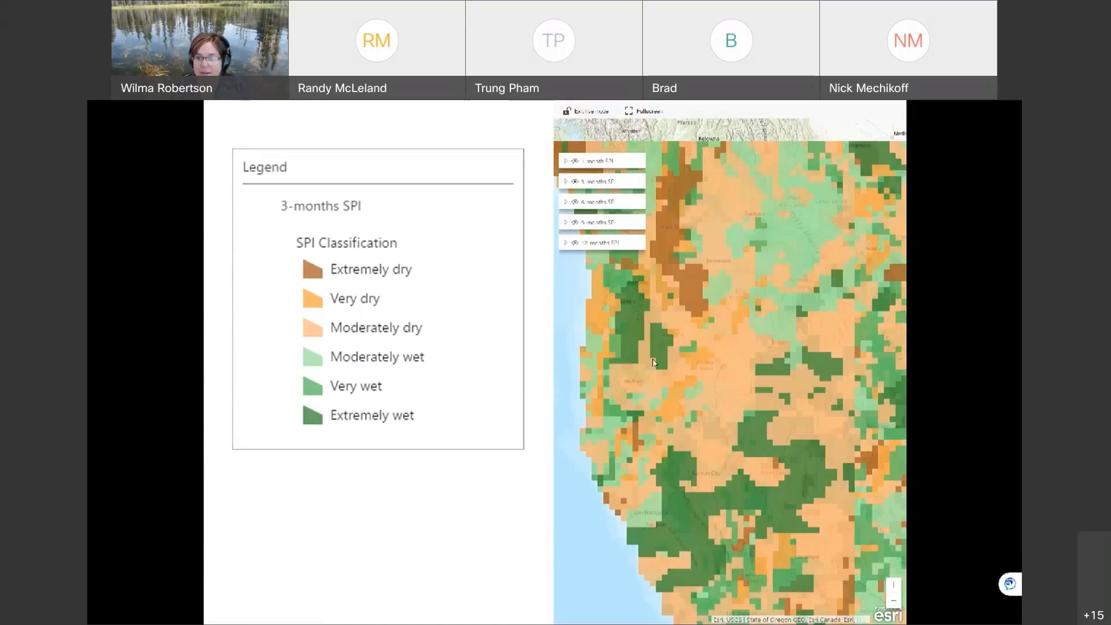
{"action": "scroll", "coordinate": [653, 363], "scroll_direction": "up", "scroll_amount": 4}
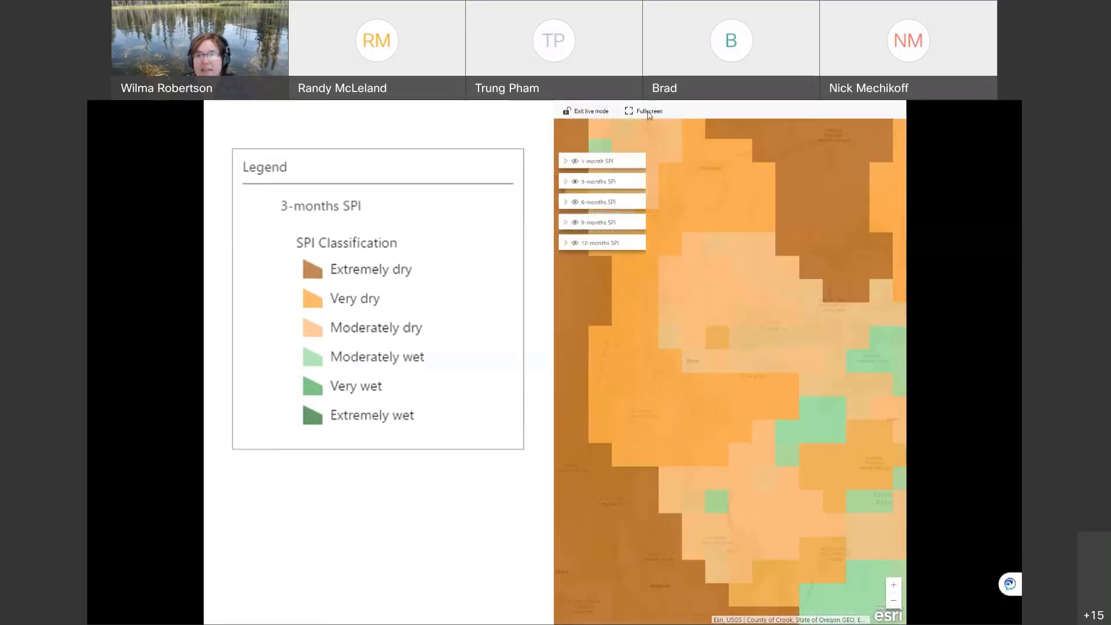
{"action": "left_click", "coordinate": [630, 111]}
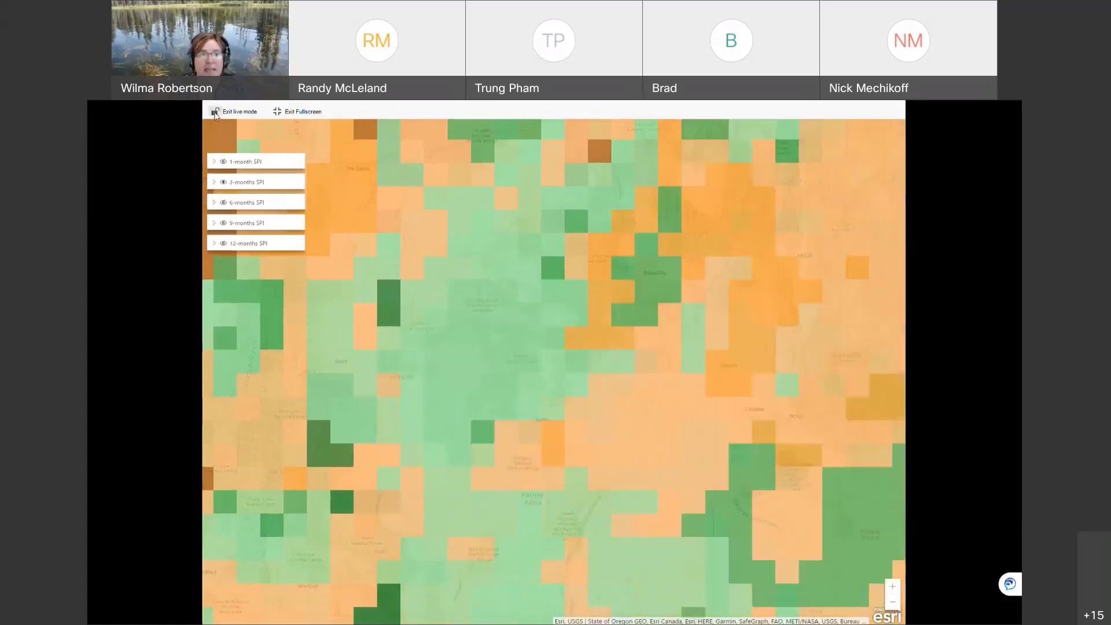
{"action": "left_click", "coordinate": [215, 113]}
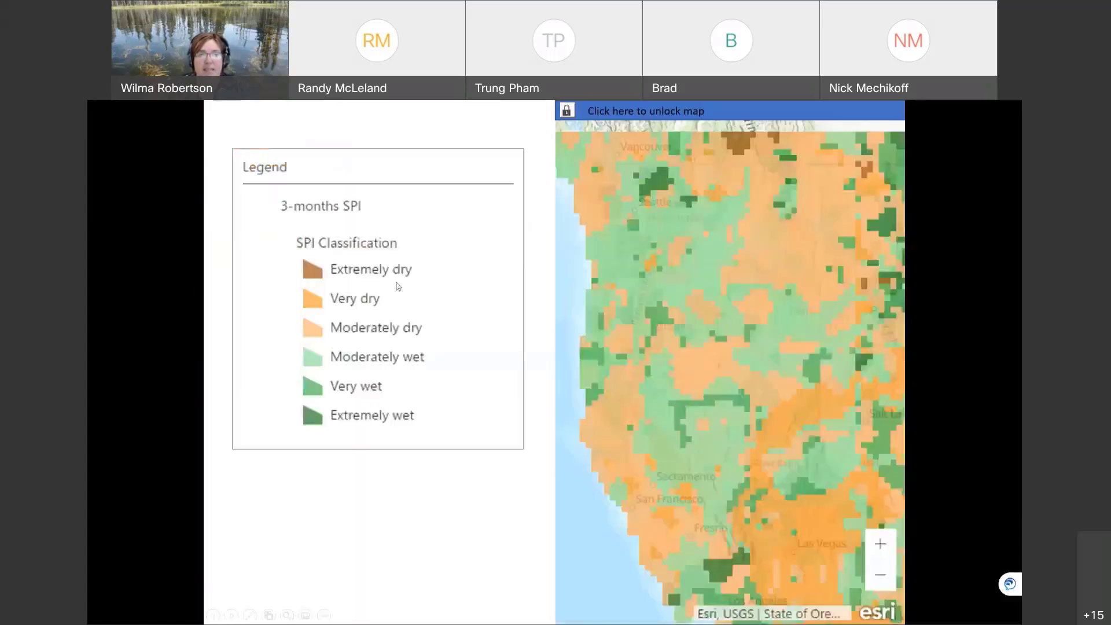
{"action": "left_click", "coordinate": [231, 615]}
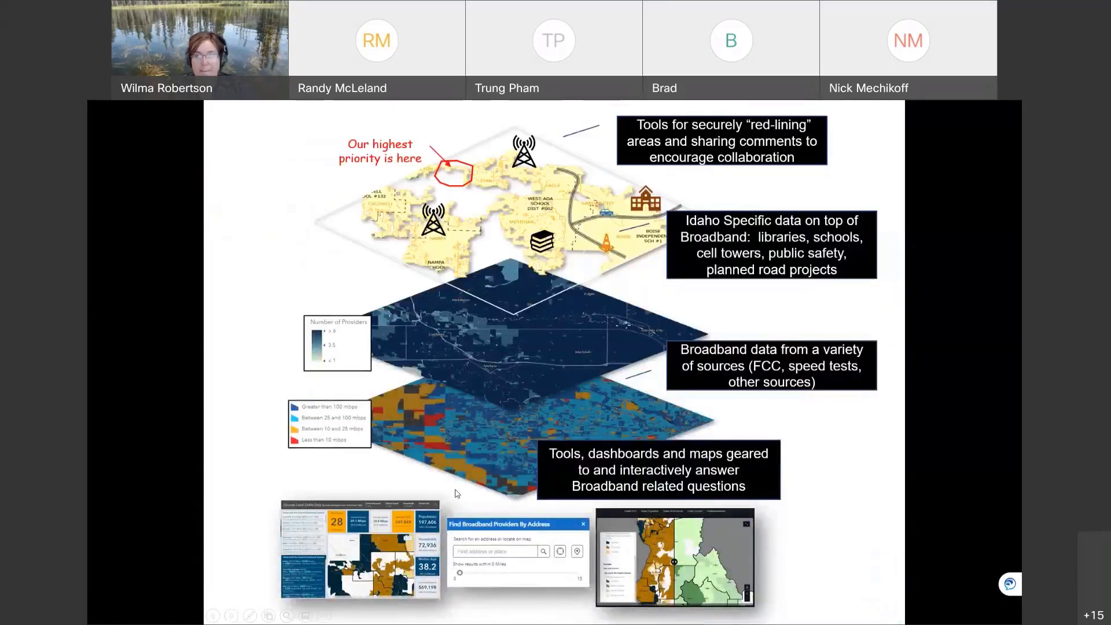
Step: End the slideshow, close Presentation2 and minimize PowerPoint to reveal the desktop
{"action": "key", "text": "Escape"}
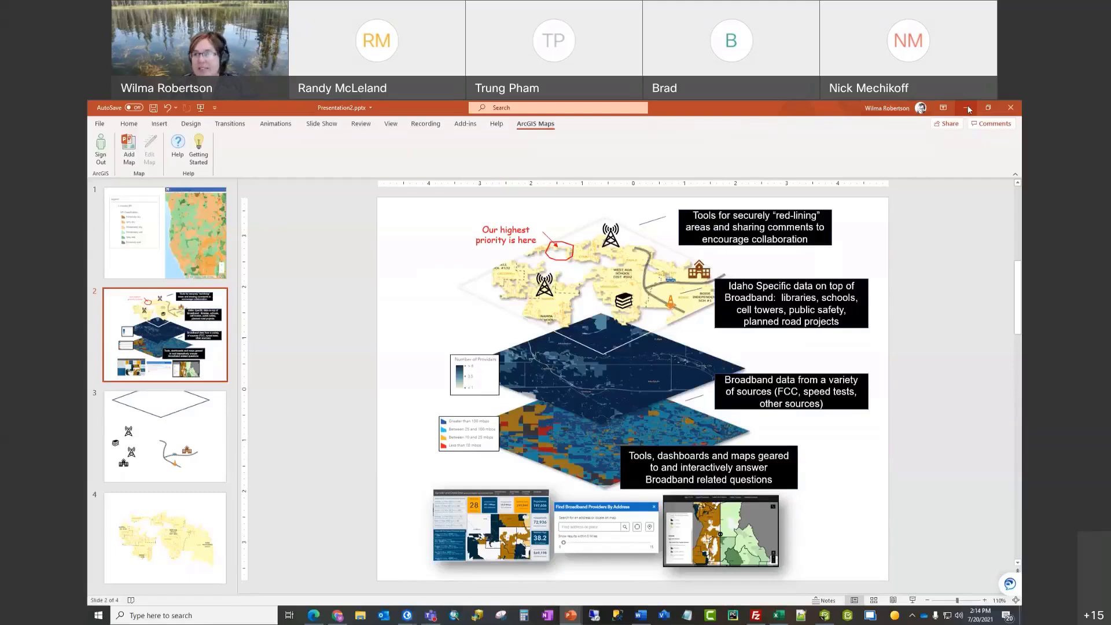
{"action": "left_click", "coordinate": [1011, 109]}
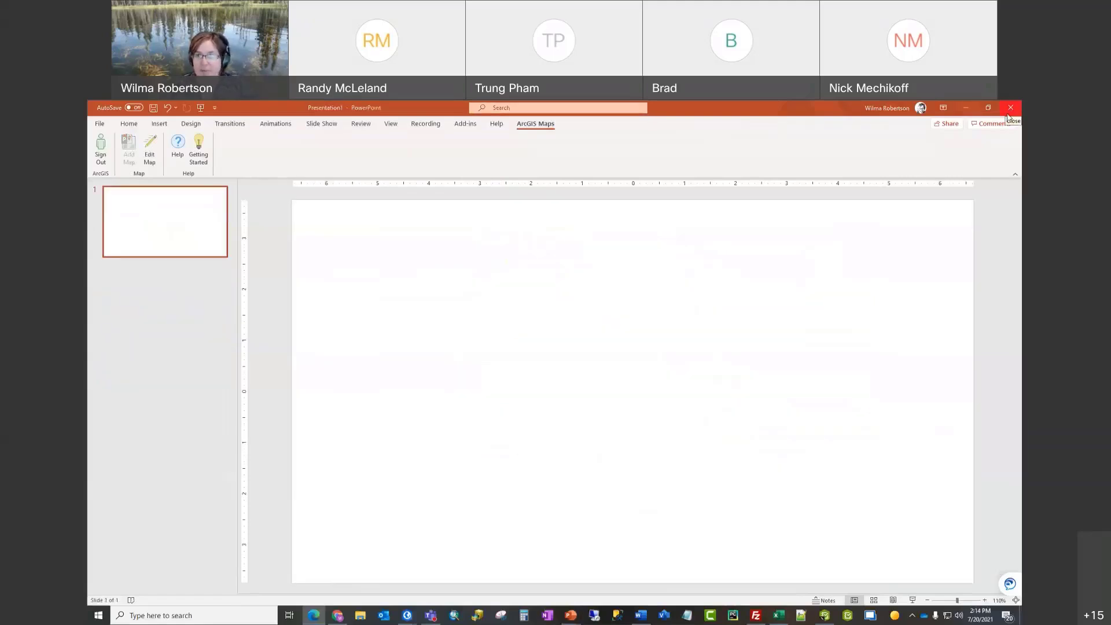
{"action": "left_click", "coordinate": [966, 109]}
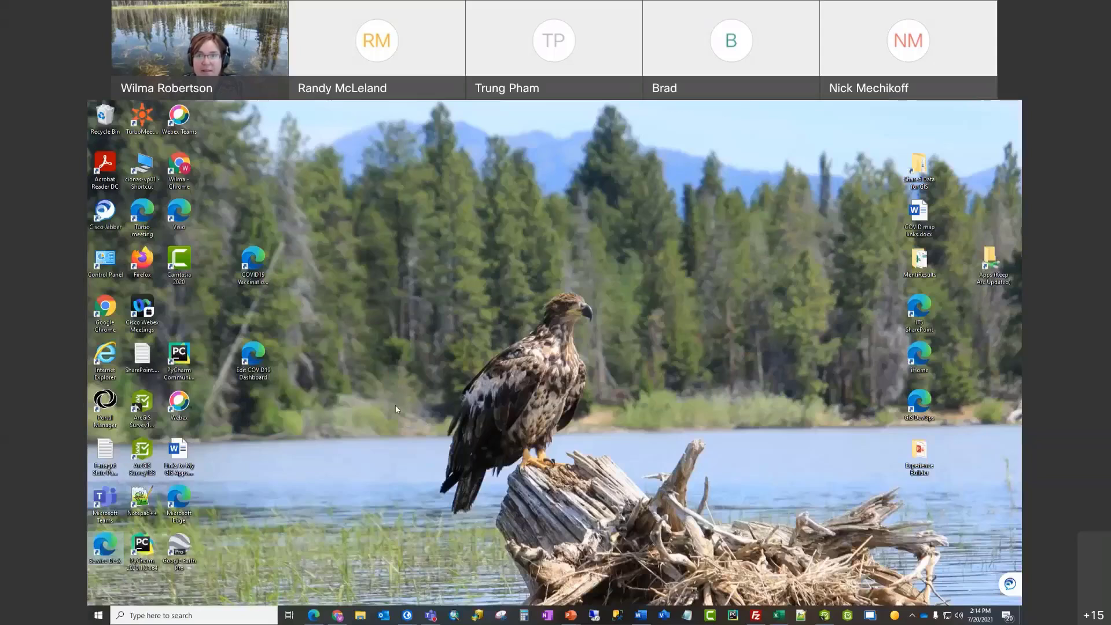
{"action": "left_click", "coordinate": [571, 615]}
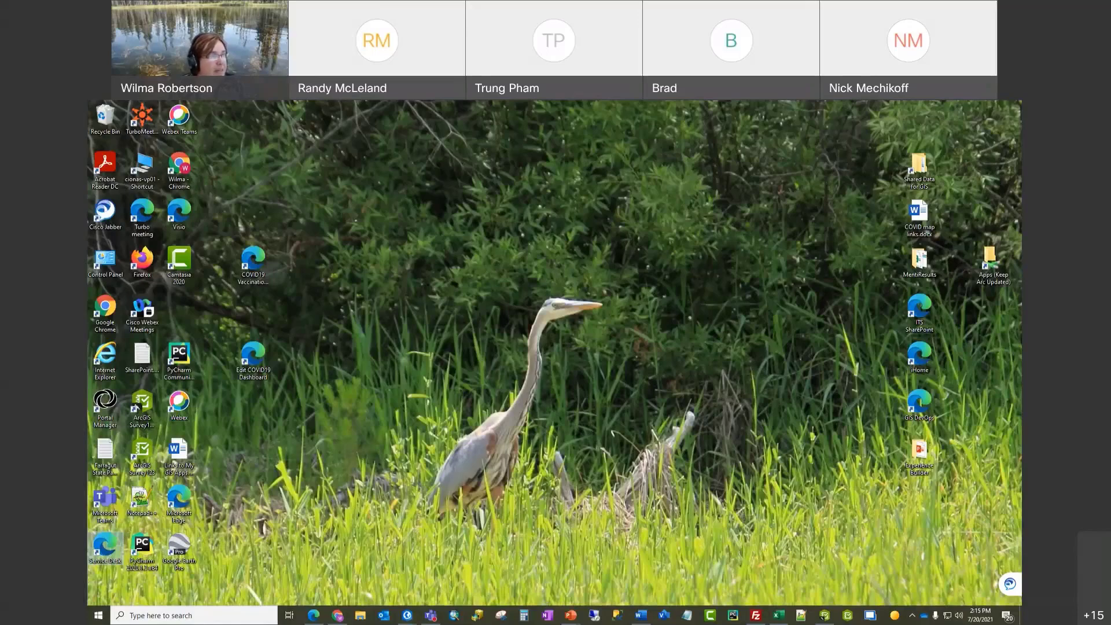
Step: Bring the Maps for Office Workbook PDF on screen to read, then move it off to the left
{"action": "left_click_drag", "start_coordinate": [88, 122], "coordinate": [672, 141]}
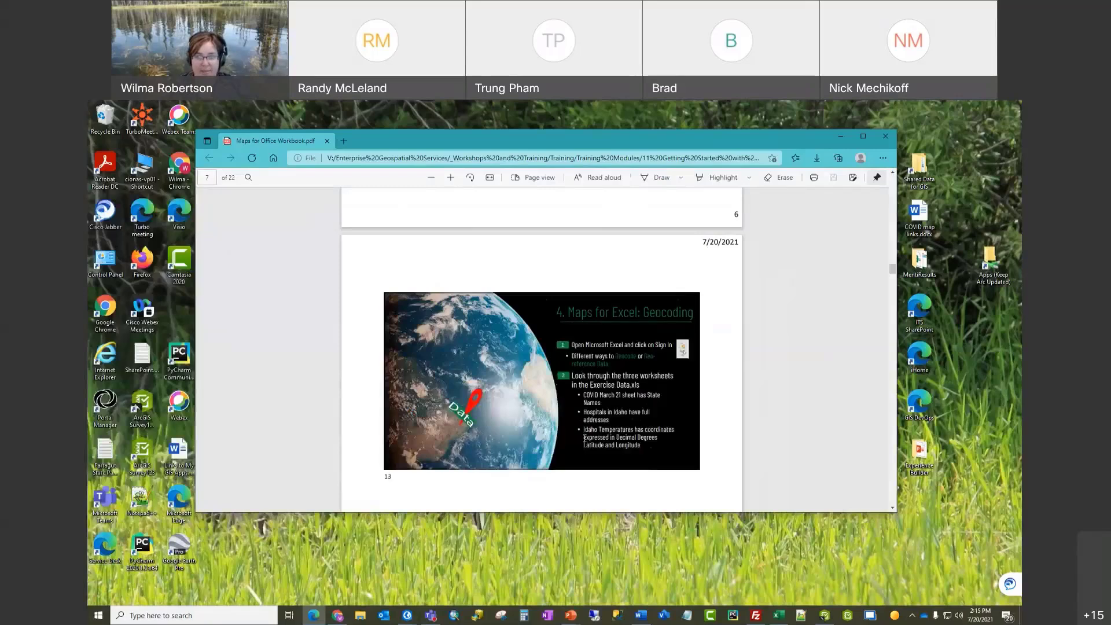
{"action": "scroll", "coordinate": [584, 438], "scroll_direction": "up", "scroll_amount": 3}
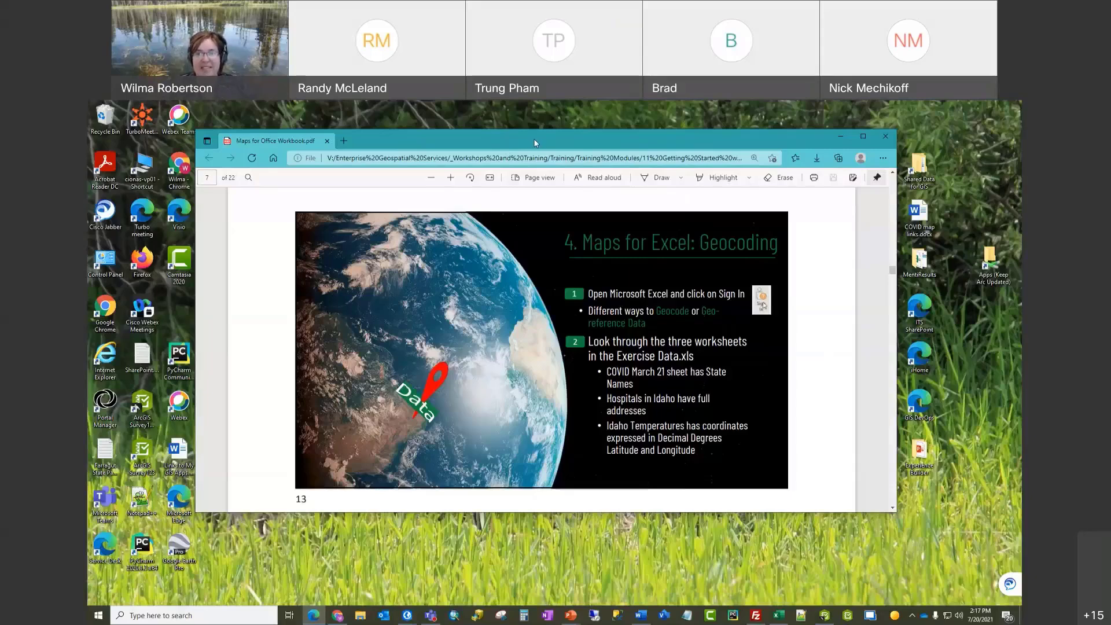
{"action": "left_click_drag", "start_coordinate": [535, 143], "coordinate": [88, 154]}
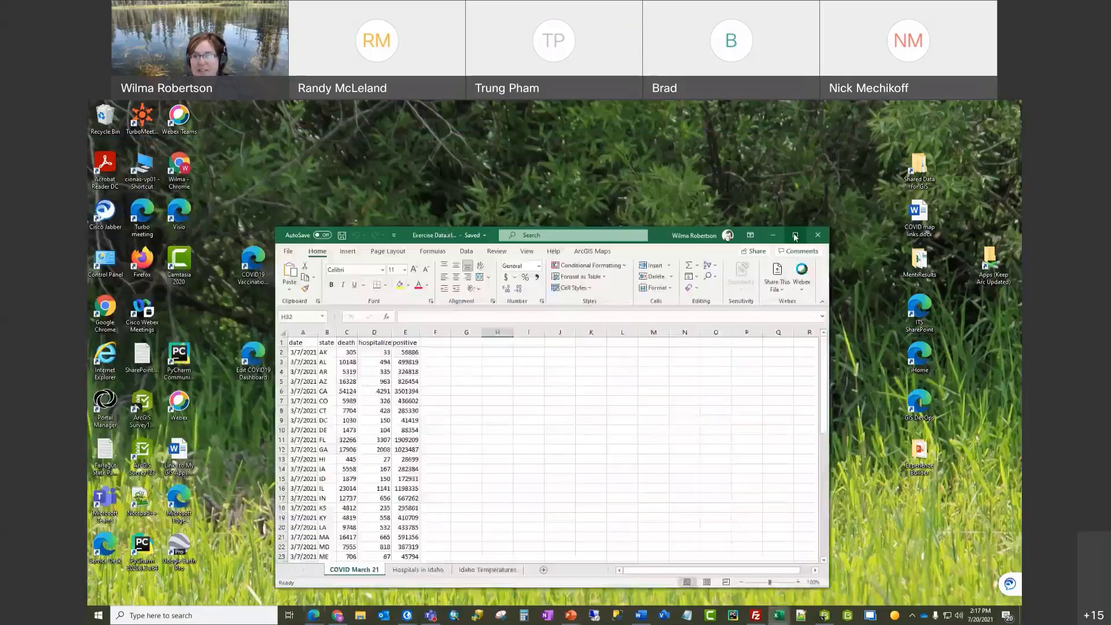
Step: Maximize the Exercise Data workbook window on the COVID March 21 sheet
{"action": "left_click", "coordinate": [793, 236]}
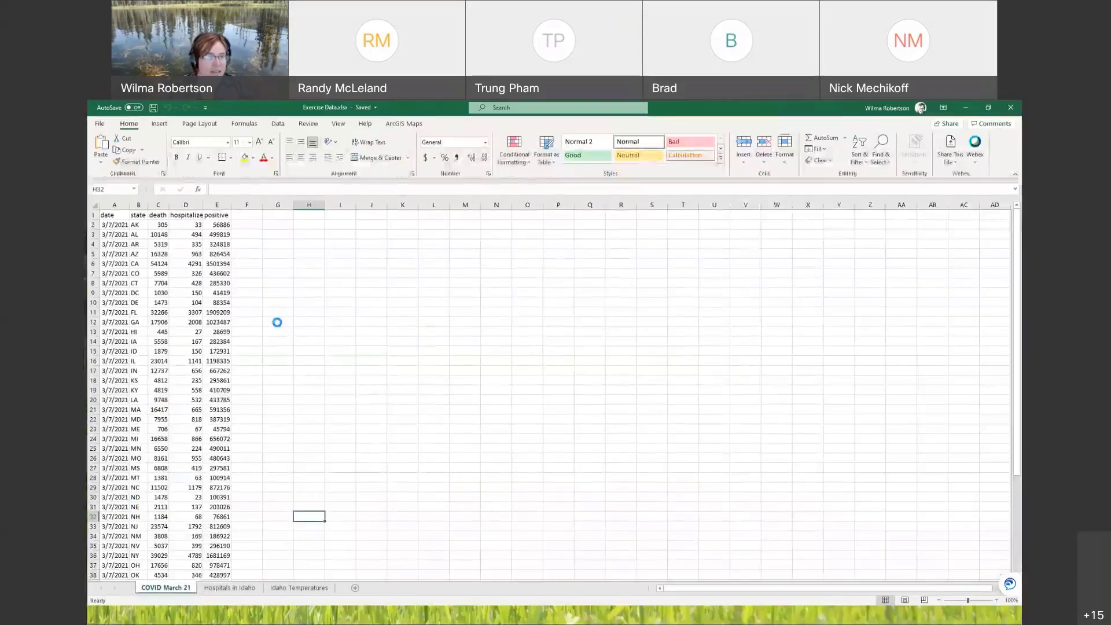
{"action": "scroll", "coordinate": [272, 321], "scroll_direction": "down", "scroll_amount": 2}
{"action": "scroll", "coordinate": [230, 287], "scroll_direction": "up", "scroll_amount": 4, "text": "ctrl"}
{"action": "scroll", "coordinate": [230, 287], "scroll_direction": "up", "scroll_amount": 3}
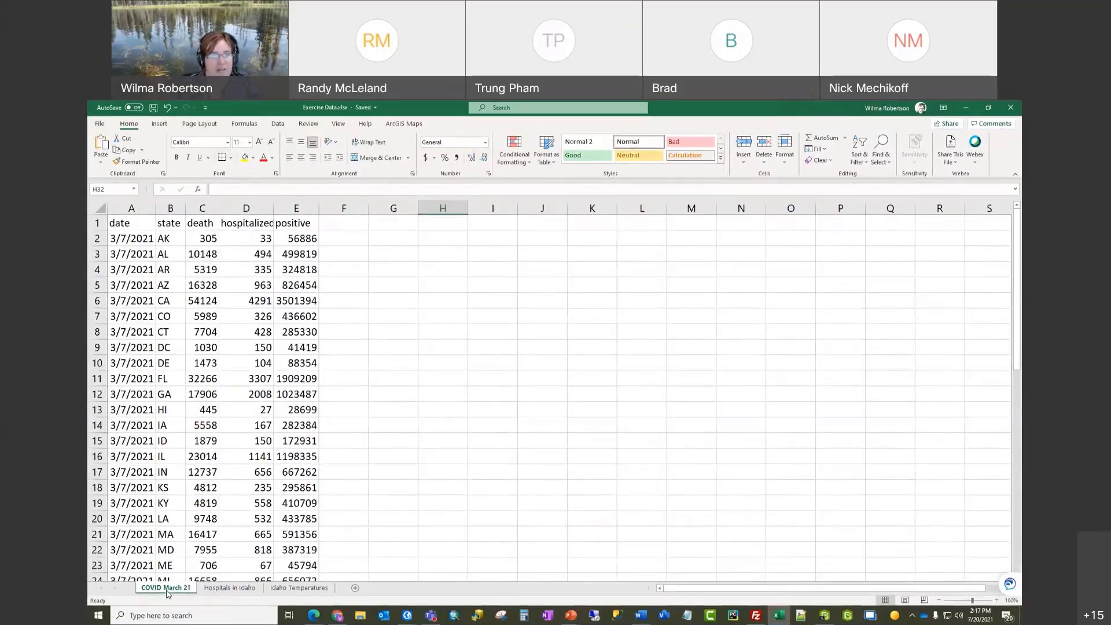
Step: Widen the hospitalizedCurrently column D so its header fits
{"action": "left_click", "coordinate": [205, 208]}
{"action": "left_click", "coordinate": [249, 209]}
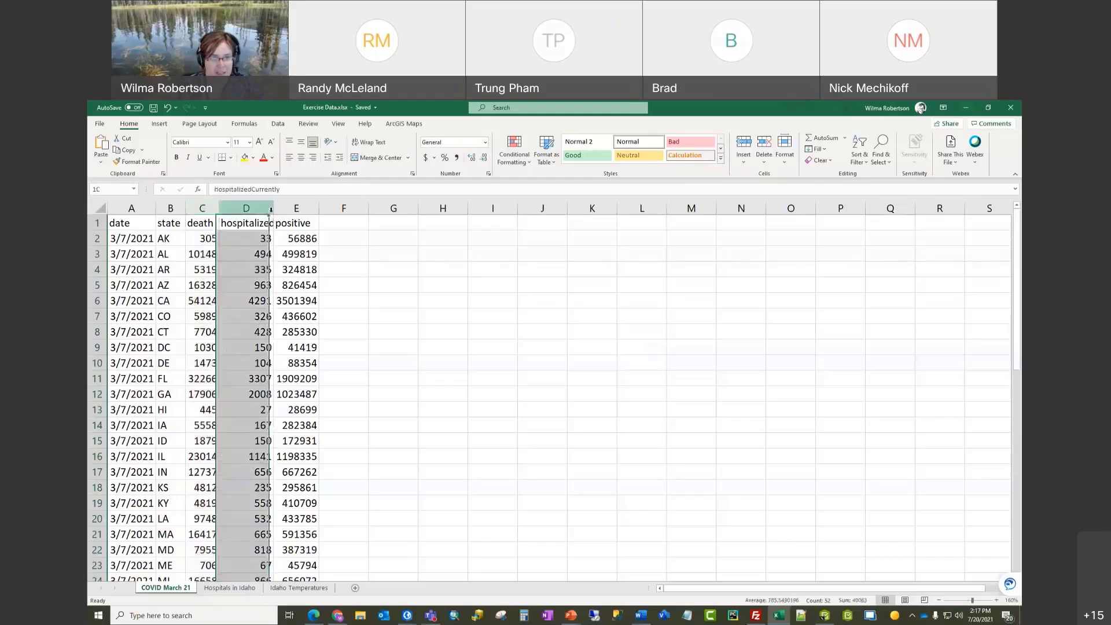
{"action": "left_click_drag", "start_coordinate": [271, 210], "coordinate": [350, 213]}
{"action": "left_click", "coordinate": [315, 209]}
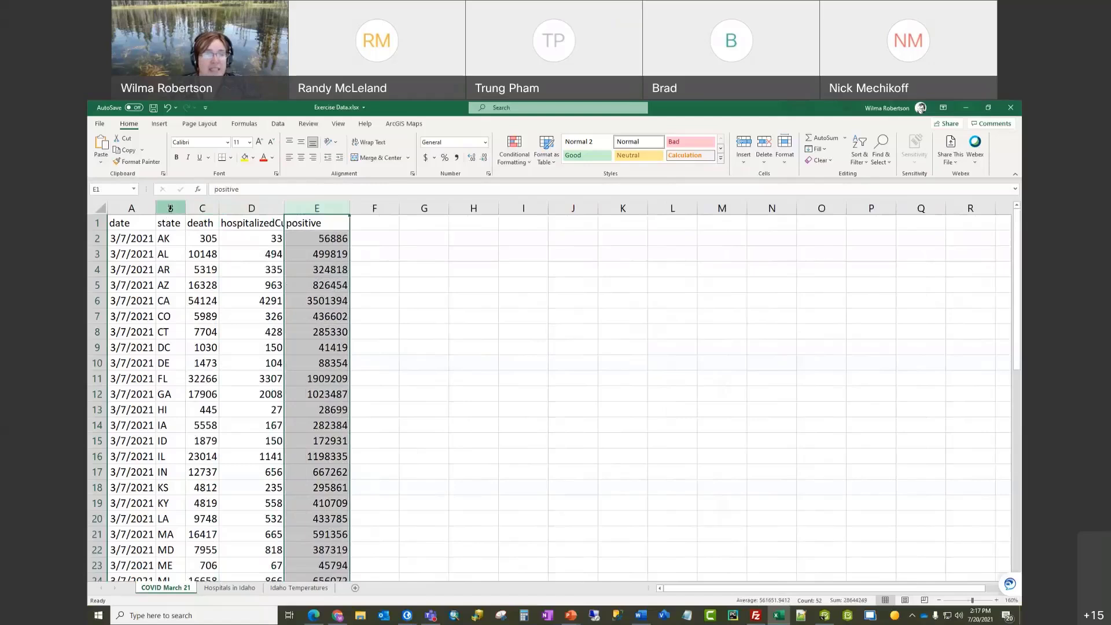
{"action": "left_click", "coordinate": [170, 208]}
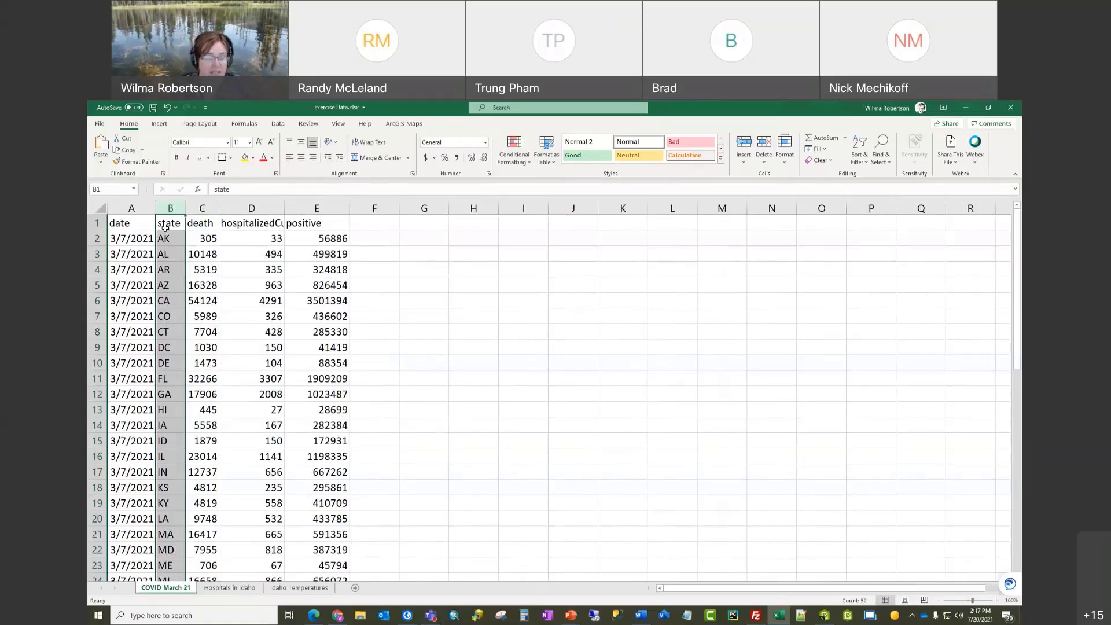
{"action": "left_click", "coordinate": [234, 589]}
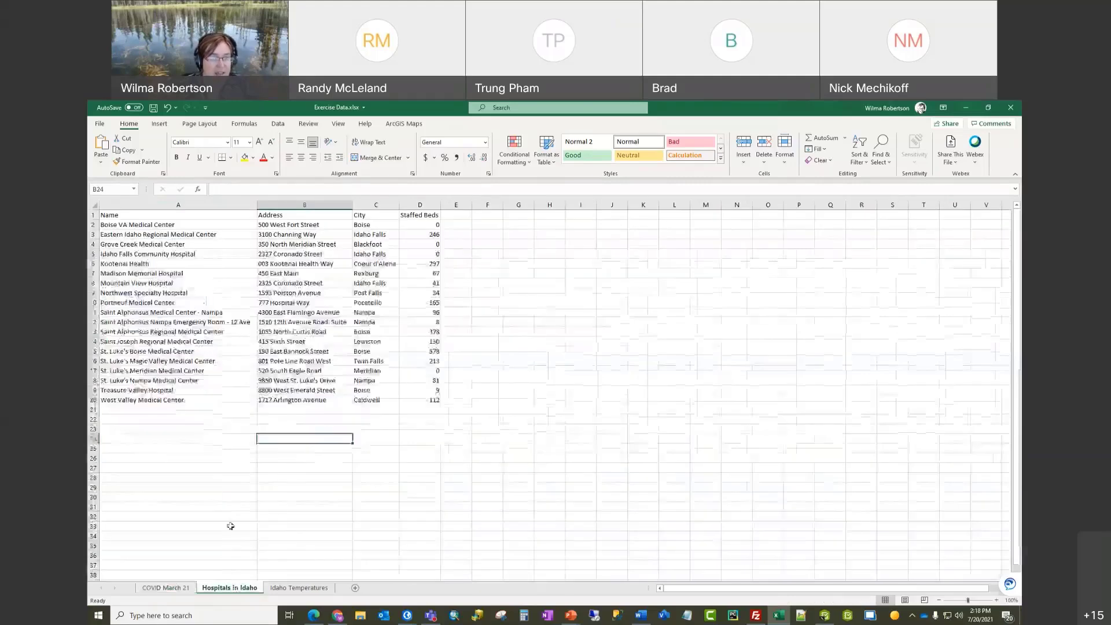
{"action": "scroll", "coordinate": [196, 440], "scroll_direction": "up", "scroll_amount": 1, "text": "ctrl"}
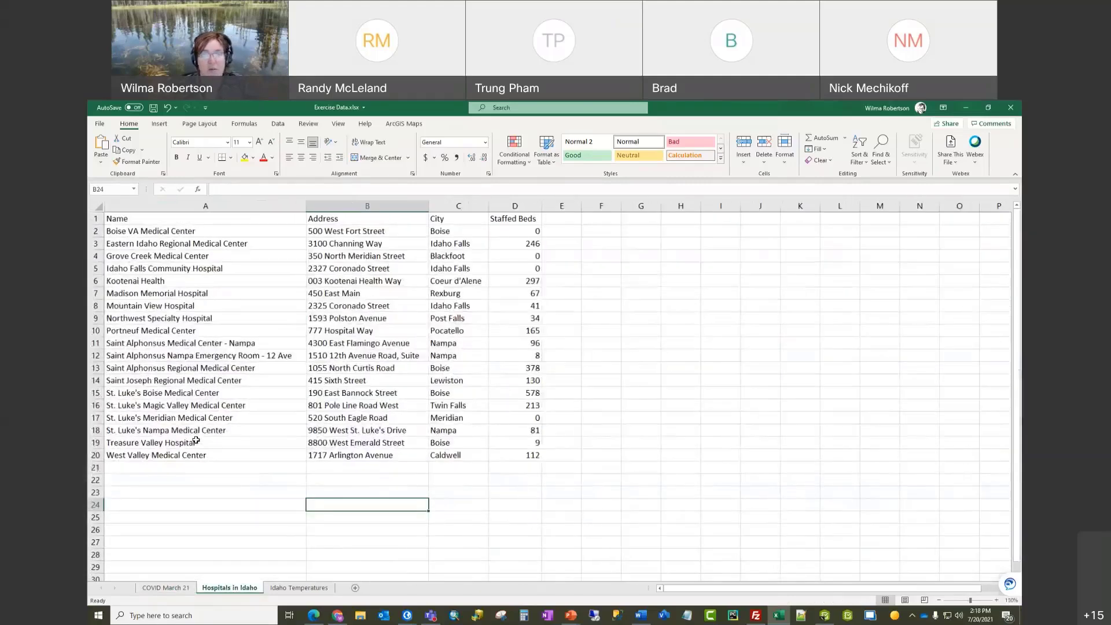
{"action": "left_click", "coordinate": [447, 531]}
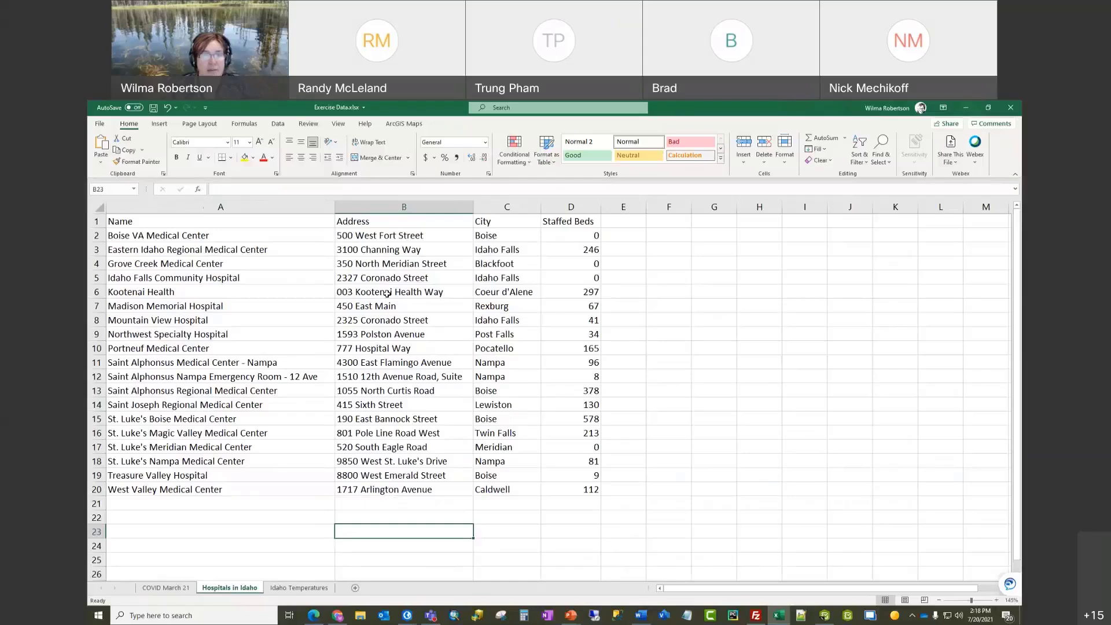
{"action": "left_click", "coordinate": [399, 208]}
{"action": "left_click_drag", "start_coordinate": [496, 217], "coordinate": [509, 217]}
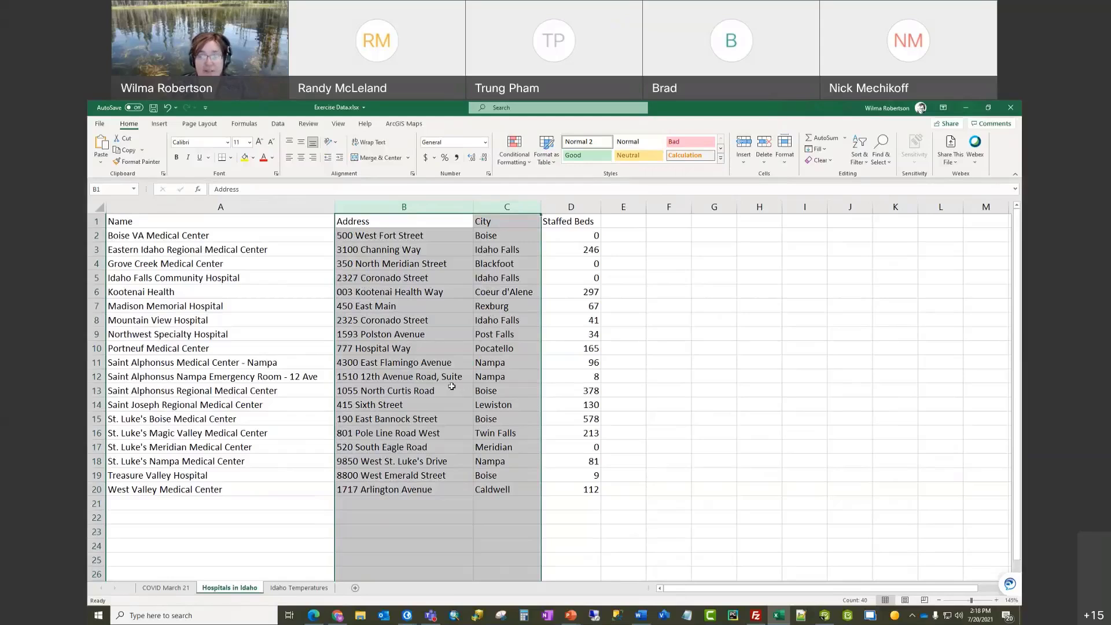
{"action": "left_click", "coordinate": [529, 491]}
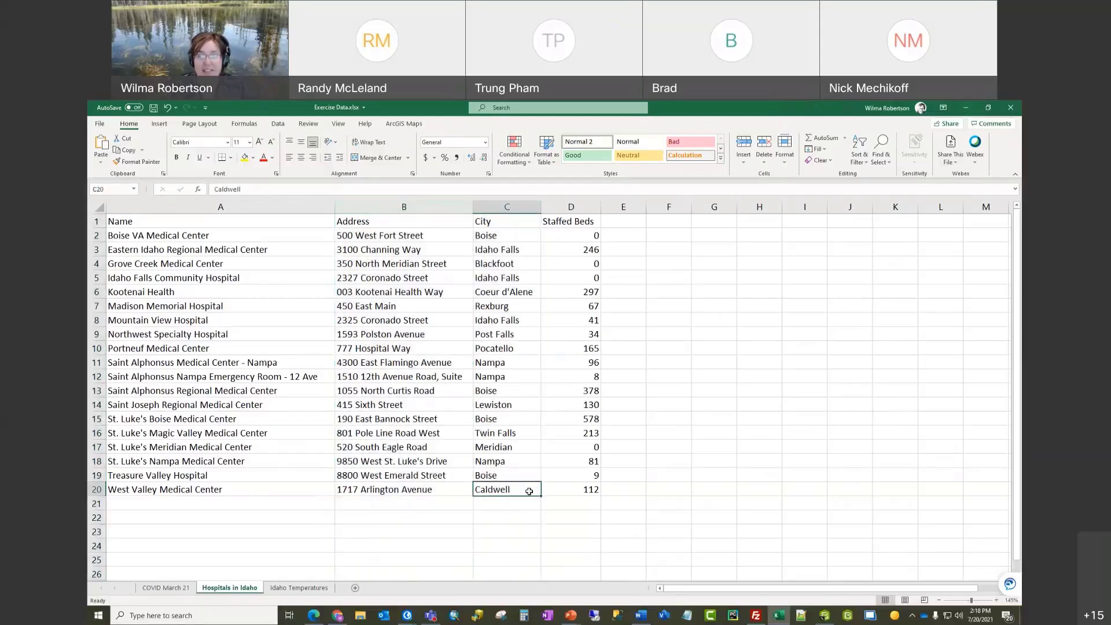
{"action": "left_click", "coordinate": [299, 588]}
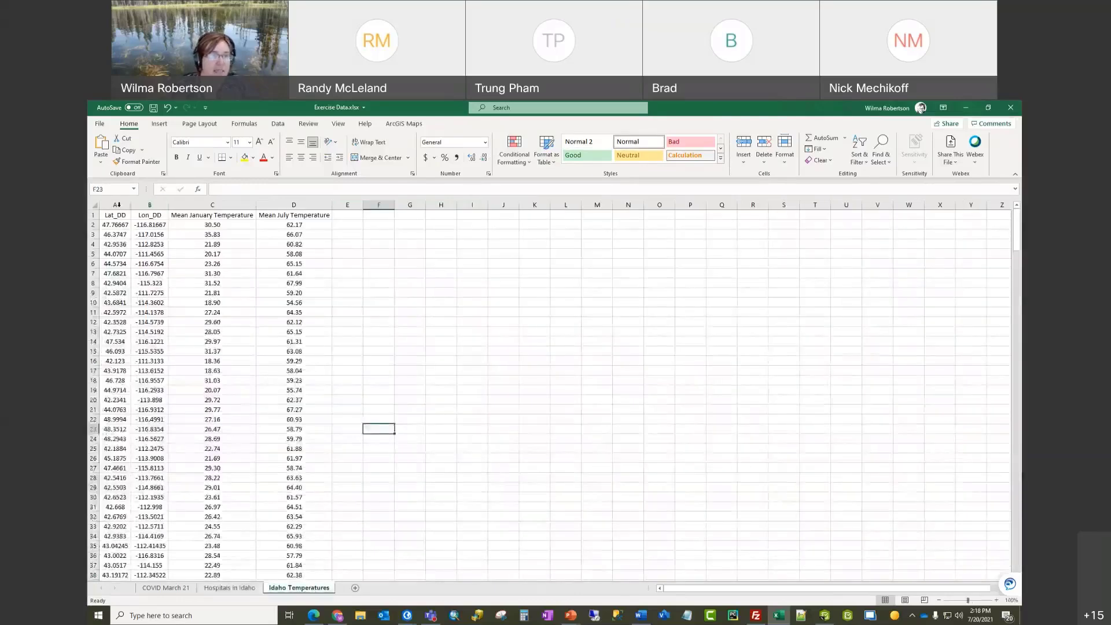
{"action": "left_click_drag", "start_coordinate": [118, 207], "coordinate": [295, 206]}
{"action": "scroll", "coordinate": [224, 258], "scroll_direction": "up", "scroll_amount": 2}
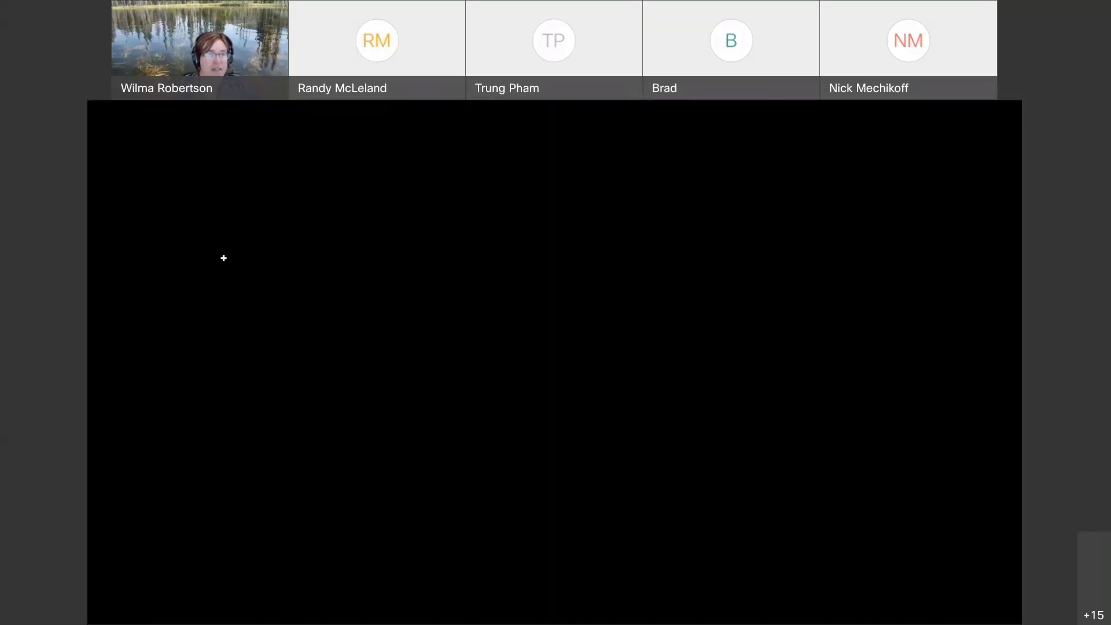
{"action": "scroll", "coordinate": [224, 258], "scroll_direction": "up", "scroll_amount": 1}
{"action": "left_click", "coordinate": [530, 333]}
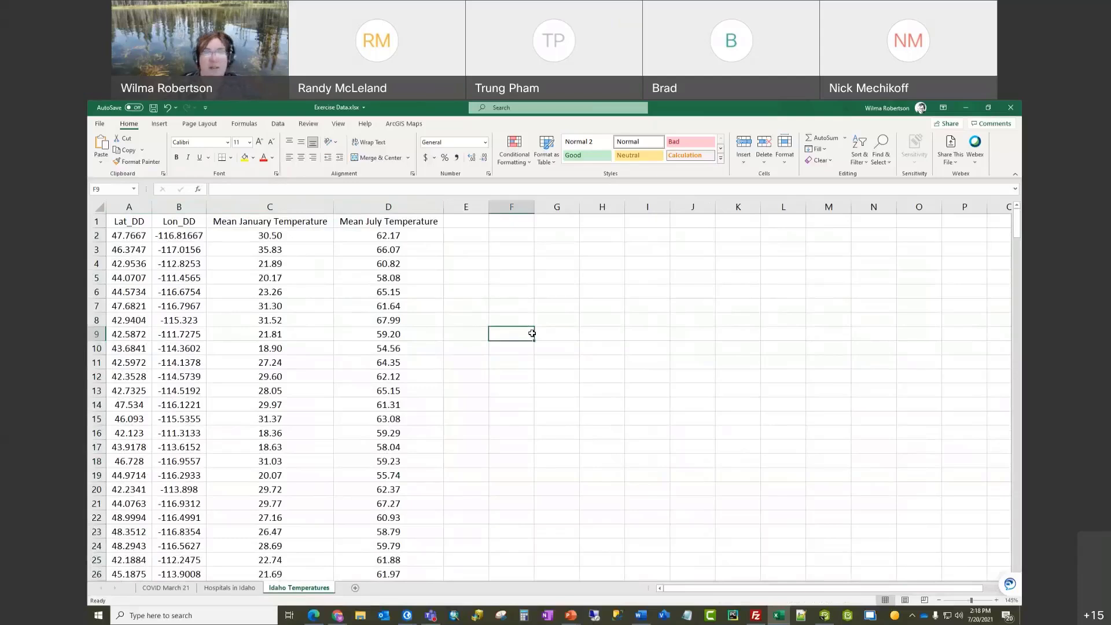
{"action": "left_click", "coordinate": [124, 209]}
{"action": "left_click_drag", "start_coordinate": [159, 212], "coordinate": [168, 209]}
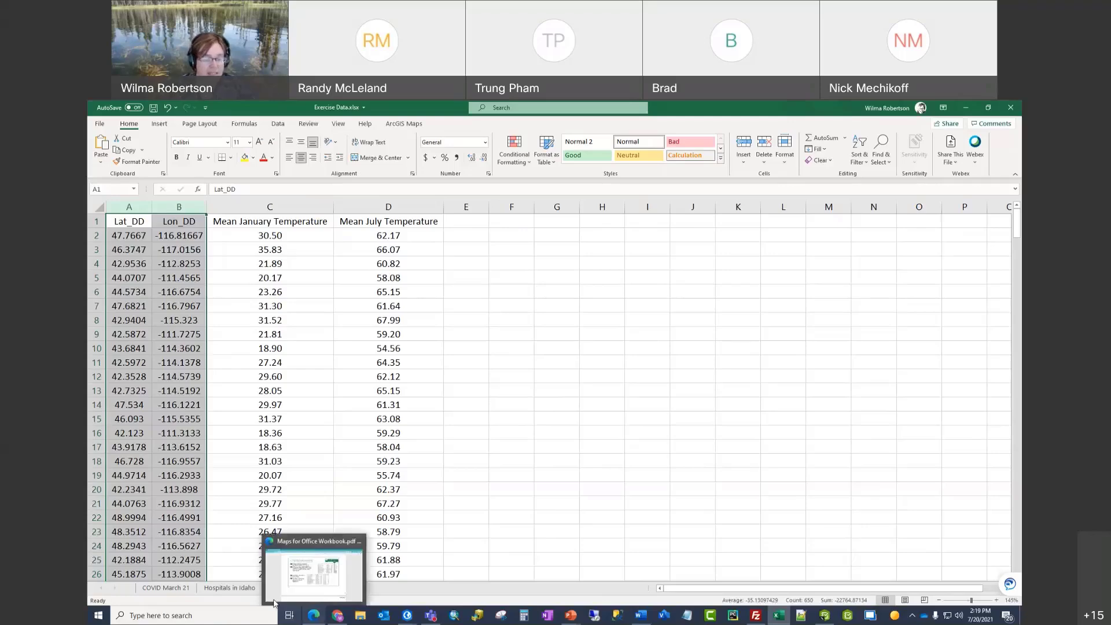
{"action": "left_click", "coordinate": [228, 589]}
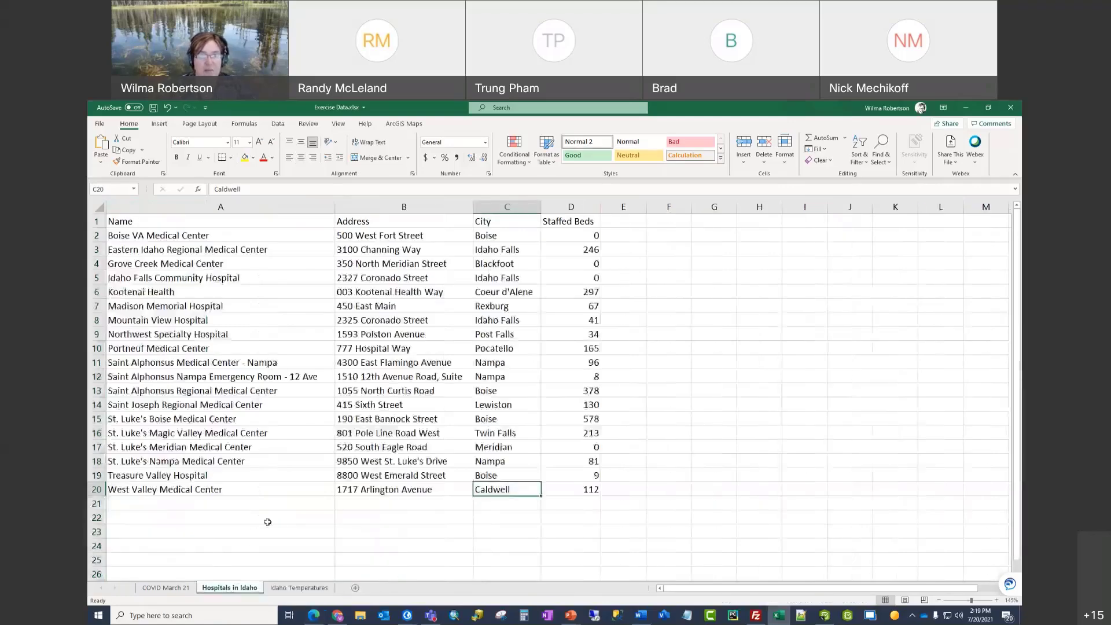
{"action": "left_click", "coordinate": [394, 504]}
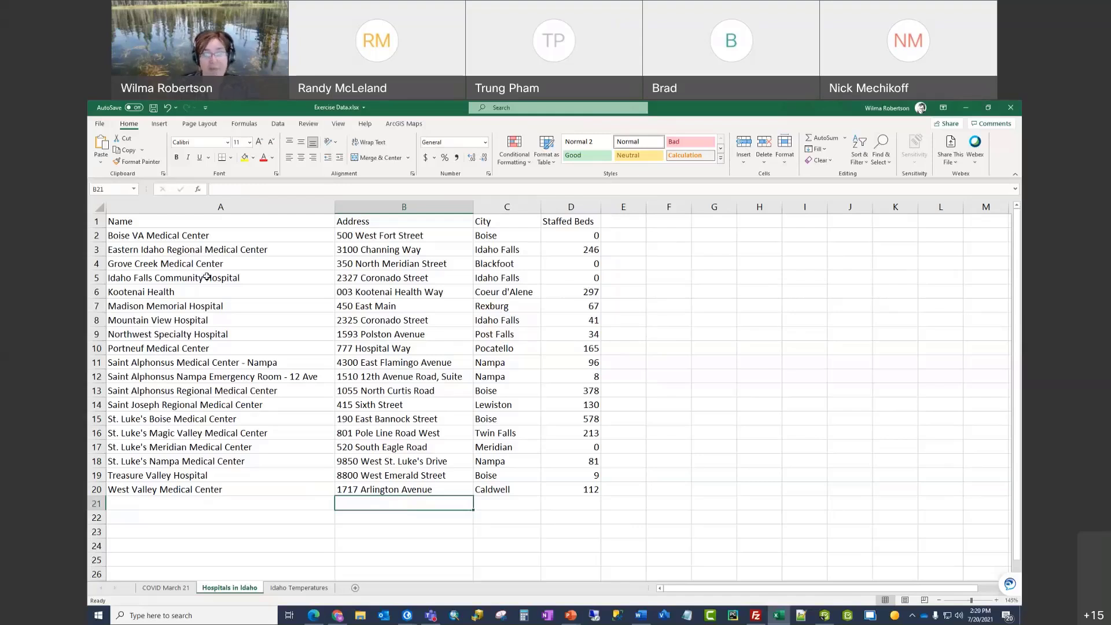
{"action": "left_click", "coordinate": [559, 202]}
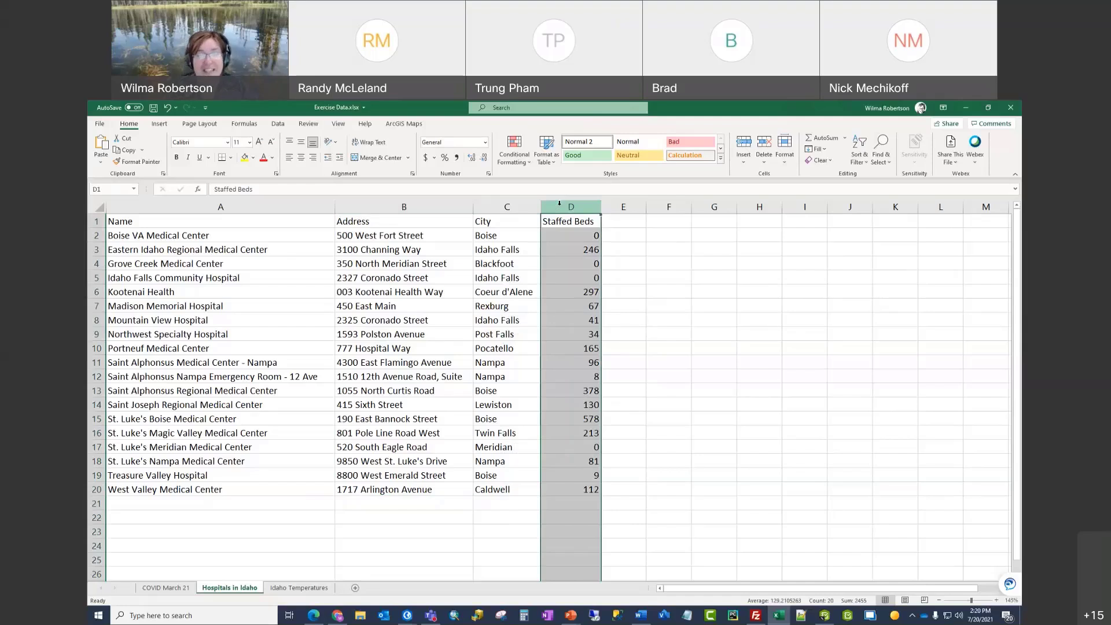
{"action": "left_click_drag", "start_coordinate": [408, 236], "coordinate": [505, 492]}
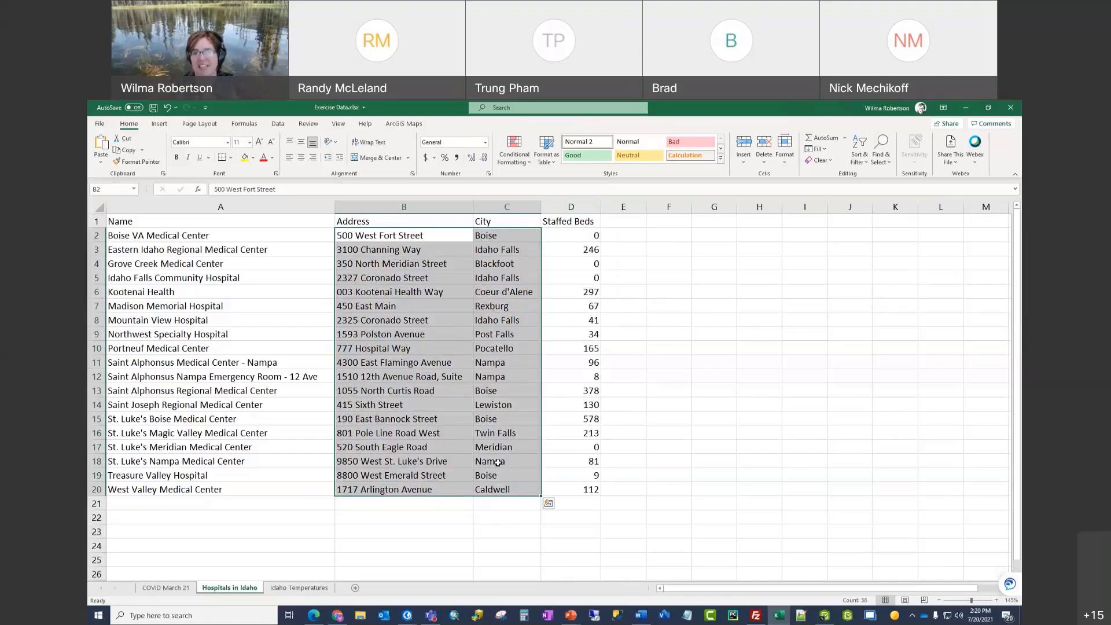
Step: Insert a blank column D before Staffed Beds
{"action": "left_click", "coordinate": [571, 207]}
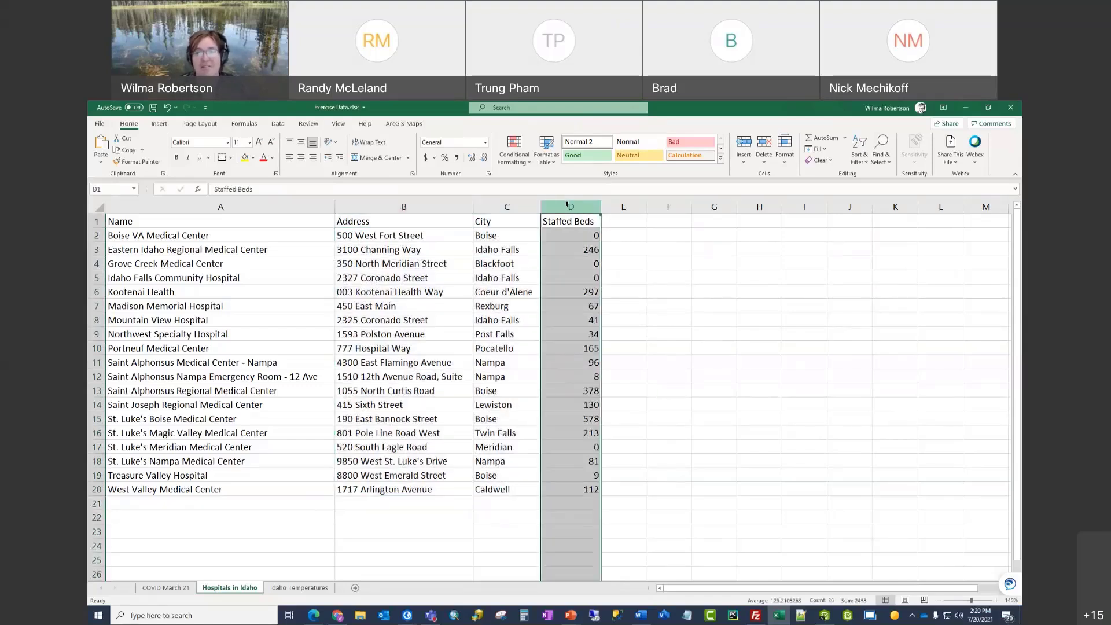
{"action": "right_click", "coordinate": [570, 208]}
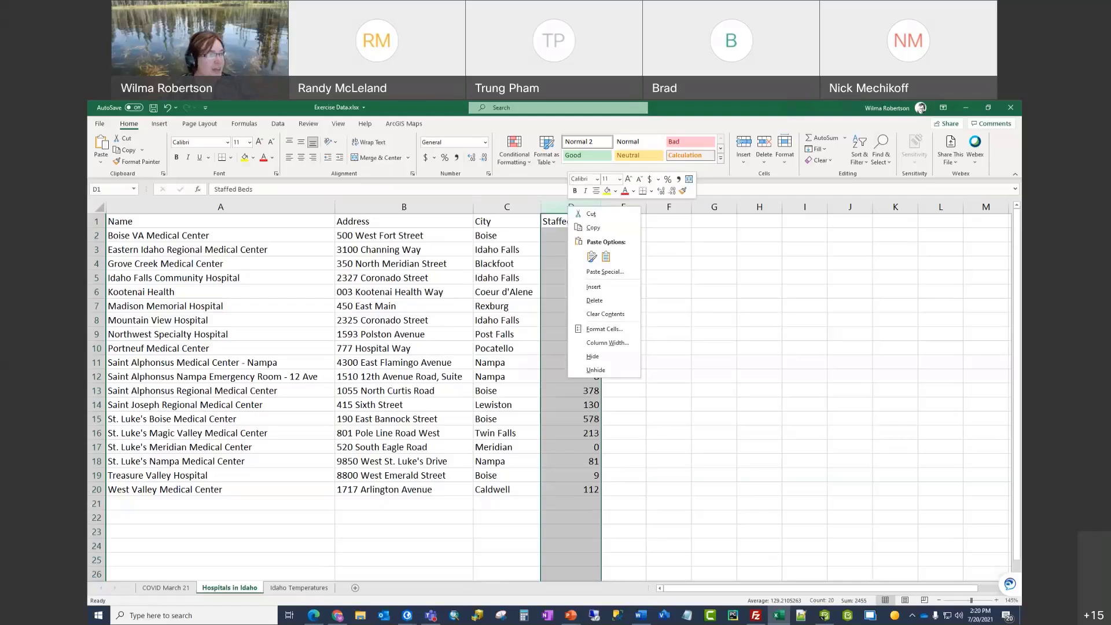
{"action": "left_click", "coordinate": [553, 211]}
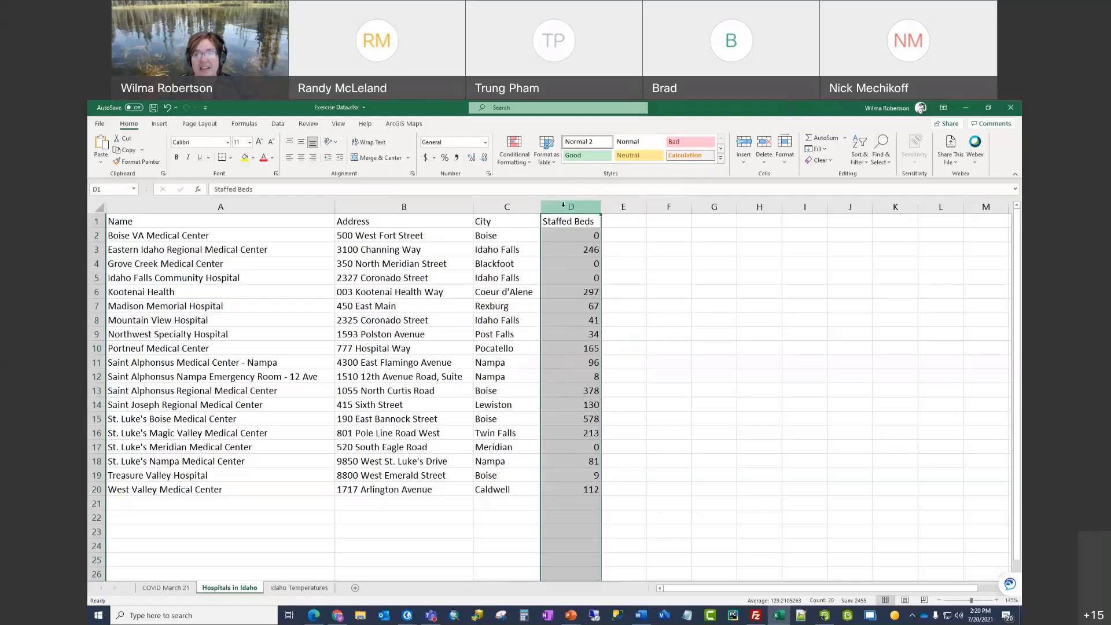
{"action": "right_click", "coordinate": [563, 205]}
{"action": "left_click", "coordinate": [595, 287]}
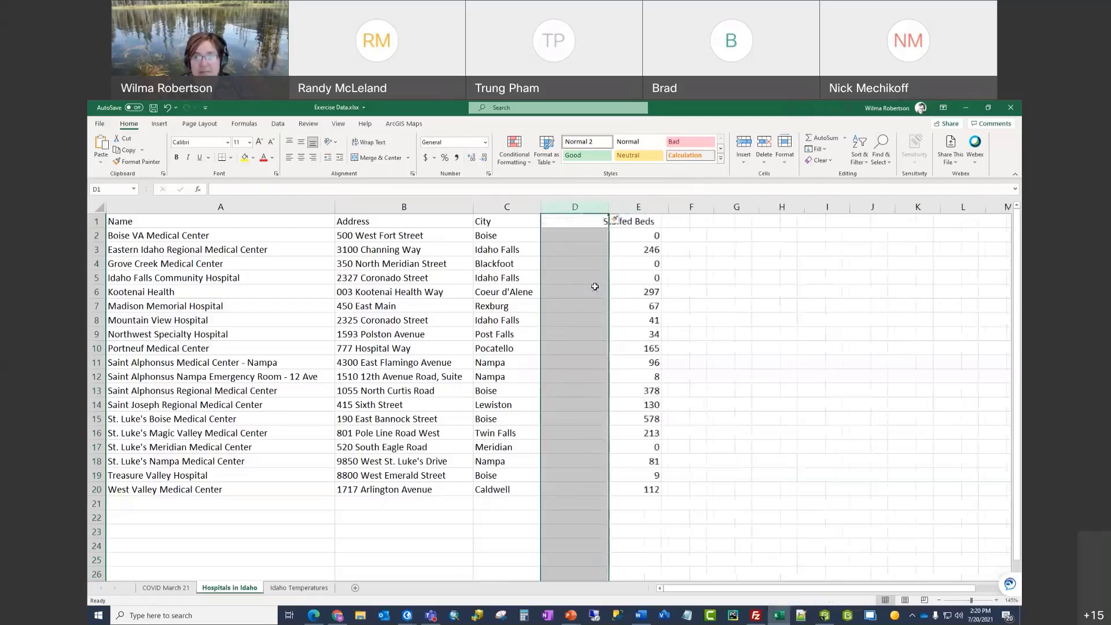
Step: Title column D 'State' and fill 'Idaho' down through row 20 for every hospital
{"action": "left_click", "coordinate": [581, 222]}
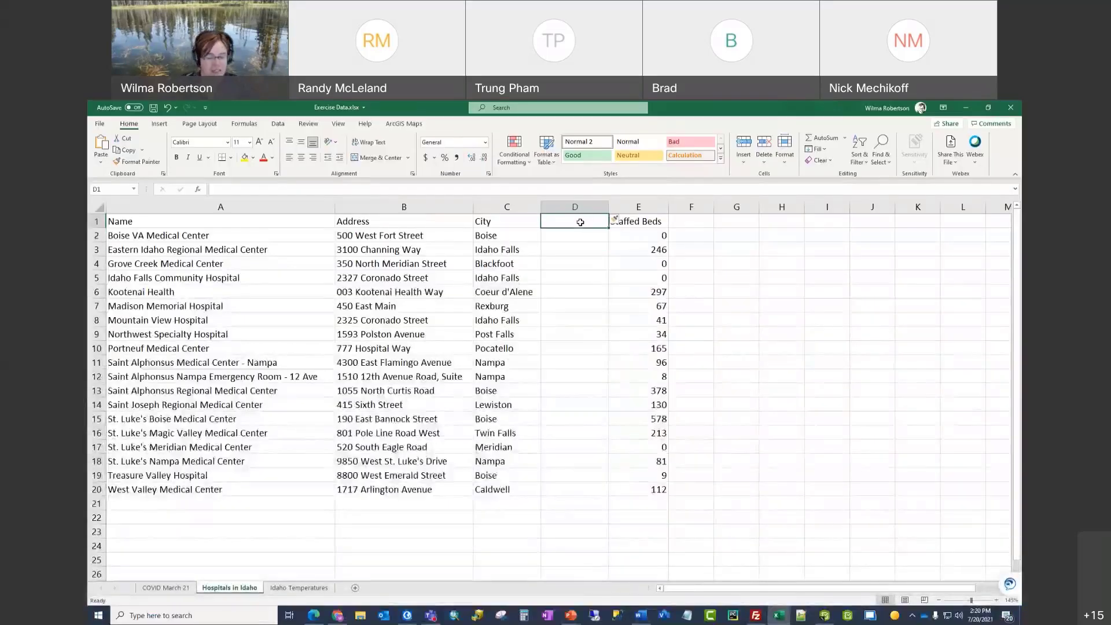
{"action": "type", "text": "State"}
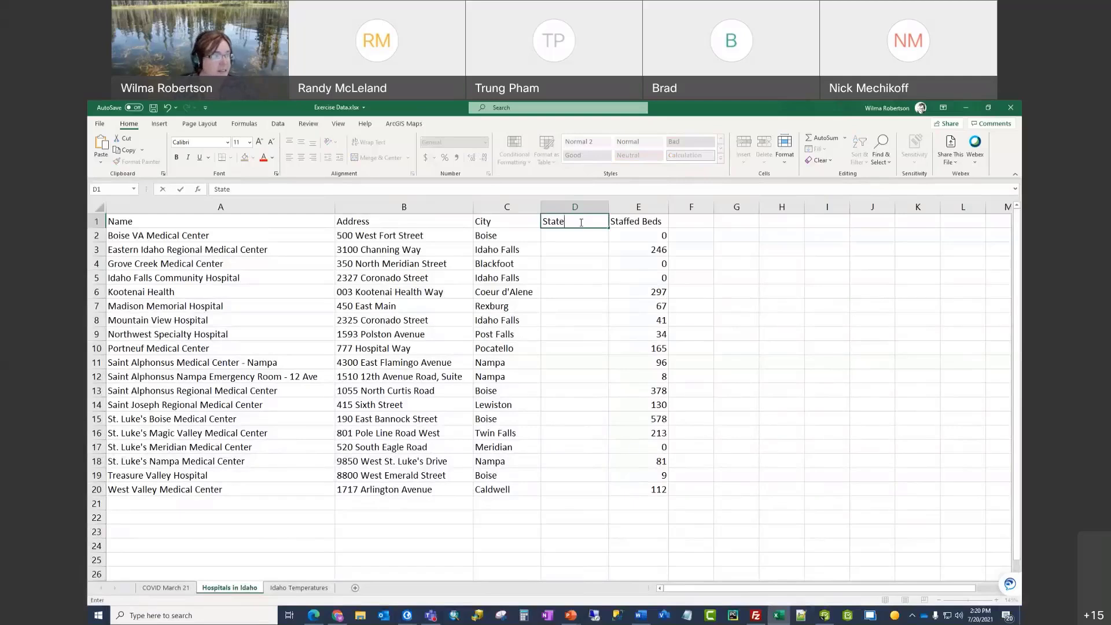
{"action": "left_click", "coordinate": [590, 238]}
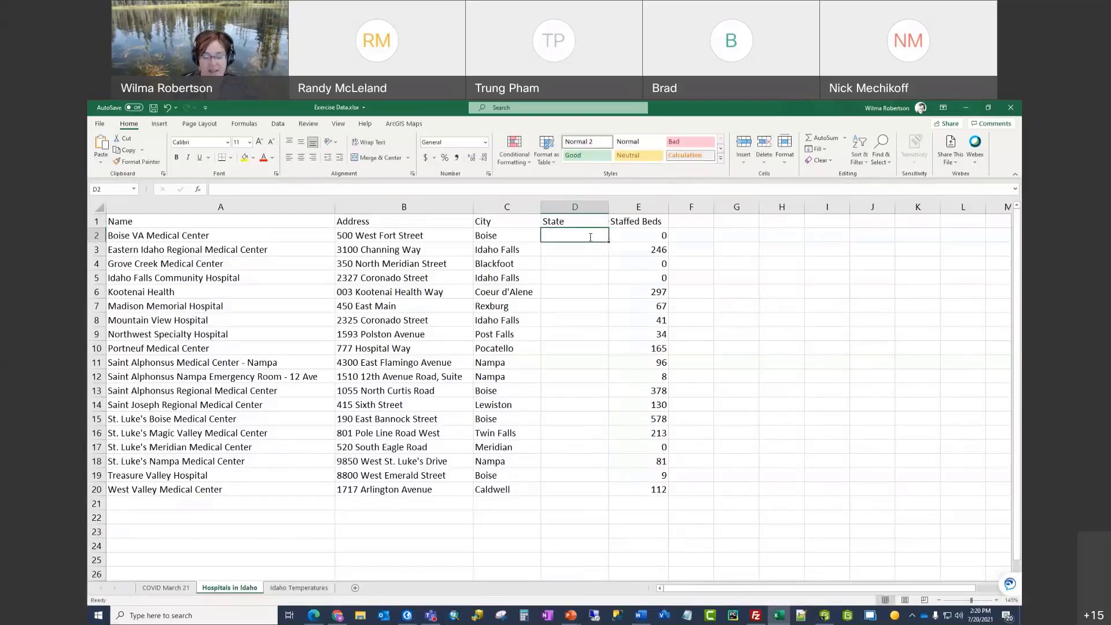
{"action": "type", "text": "Idaho"}
{"action": "key", "text": "Return"}
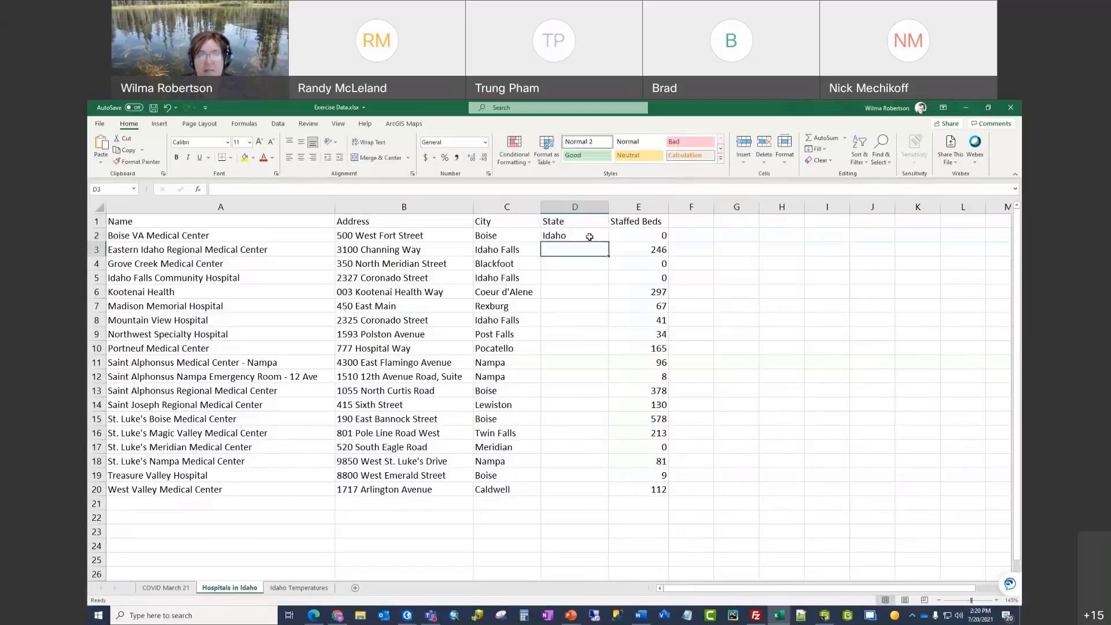
{"action": "left_click", "coordinate": [590, 236]}
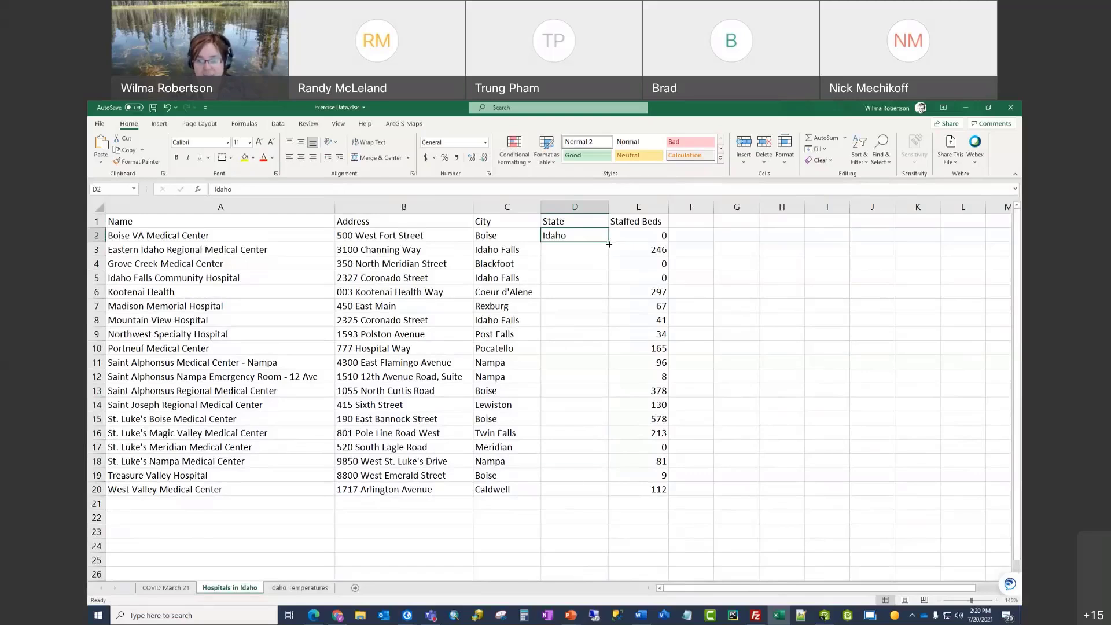
{"action": "left_click_drag", "start_coordinate": [609, 244], "coordinate": [610, 497]}
{"action": "left_click", "coordinate": [718, 399]}
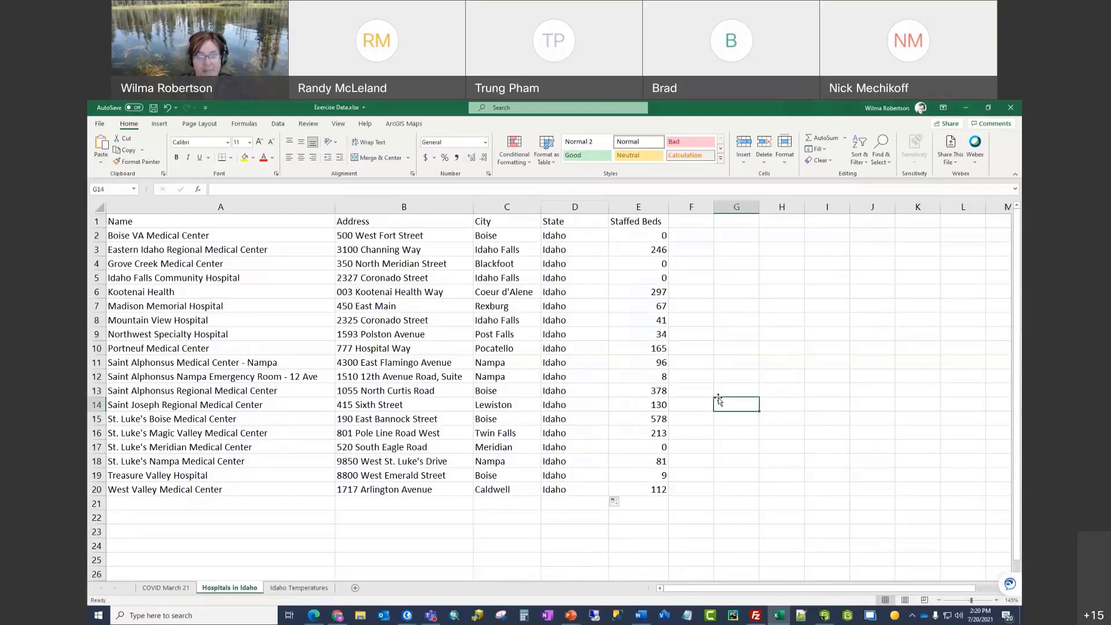
Step: Save the workbook and open the ArcGIS Maps Sign In window
{"action": "left_click", "coordinate": [154, 109]}
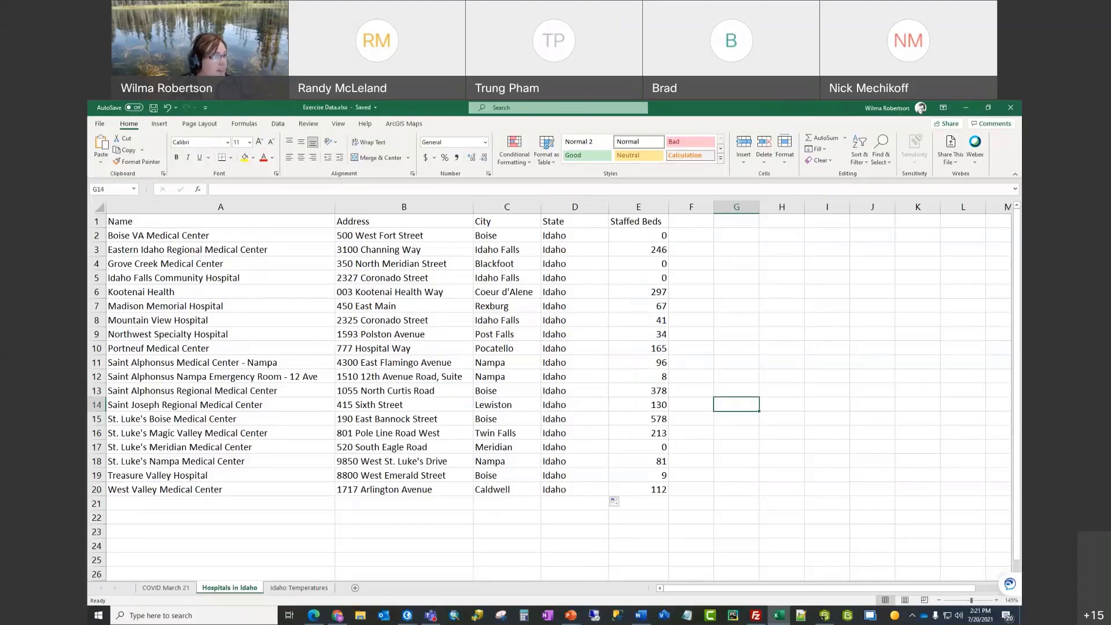
{"action": "left_click", "coordinate": [404, 123]}
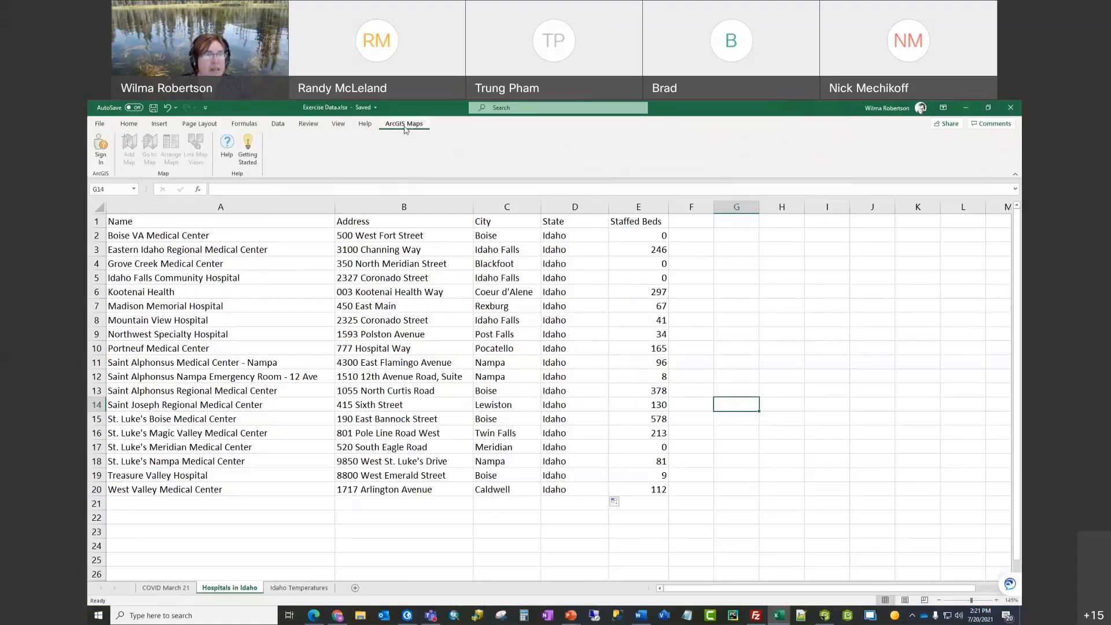
{"action": "left_click", "coordinate": [100, 154]}
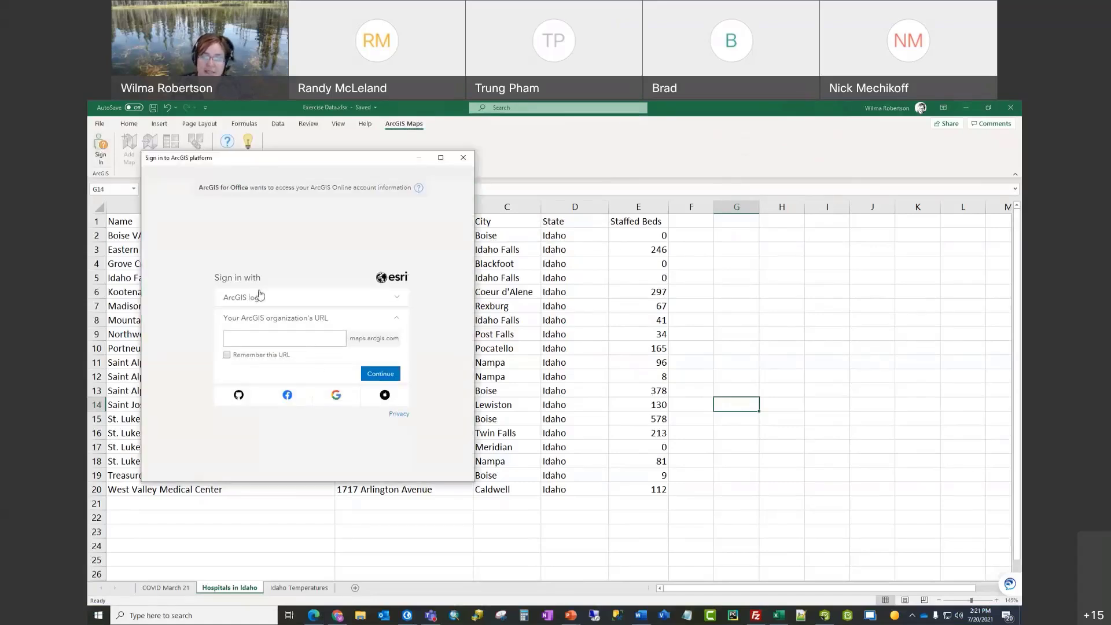
Step: Enter the account username and password in the ArcGIS login form
{"action": "left_click", "coordinate": [395, 298]}
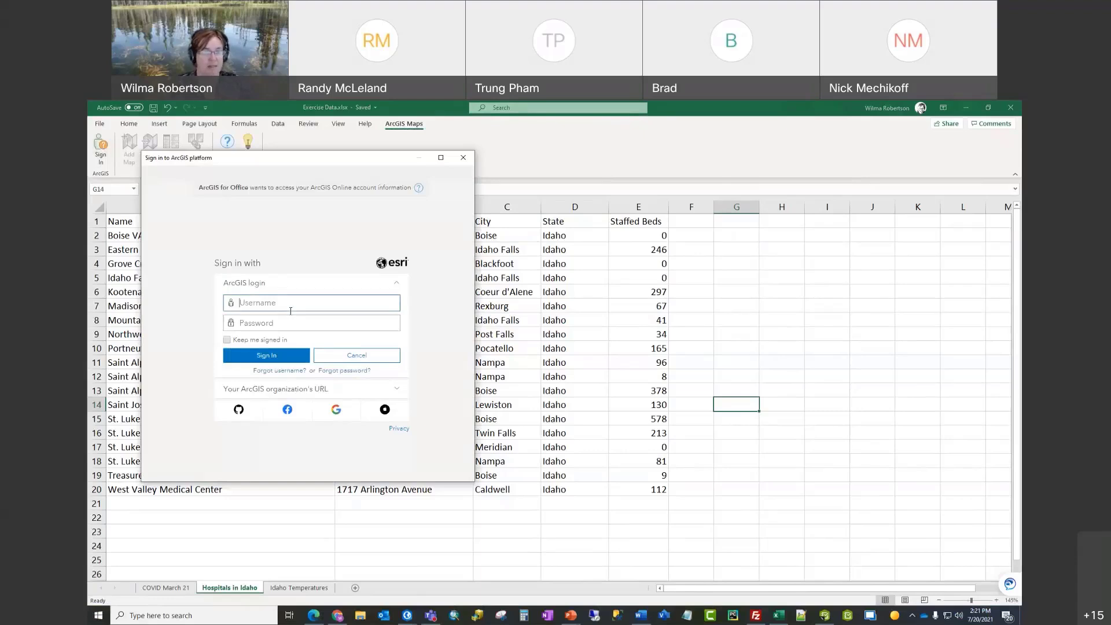
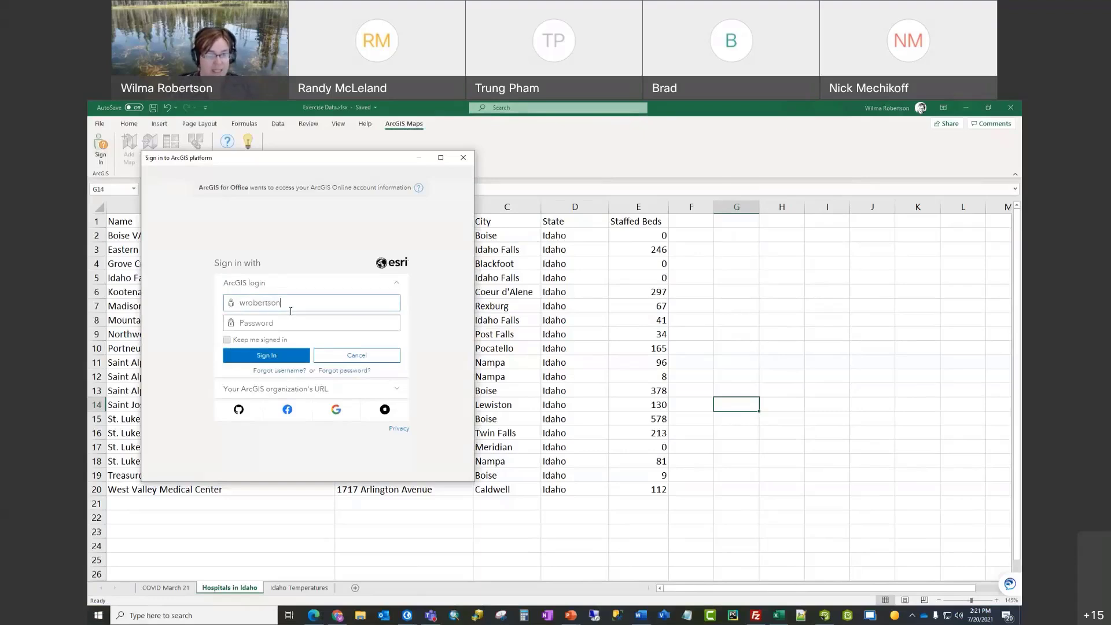
{"action": "key", "text": "Tab"}
{"action": "type", "text": "••"}
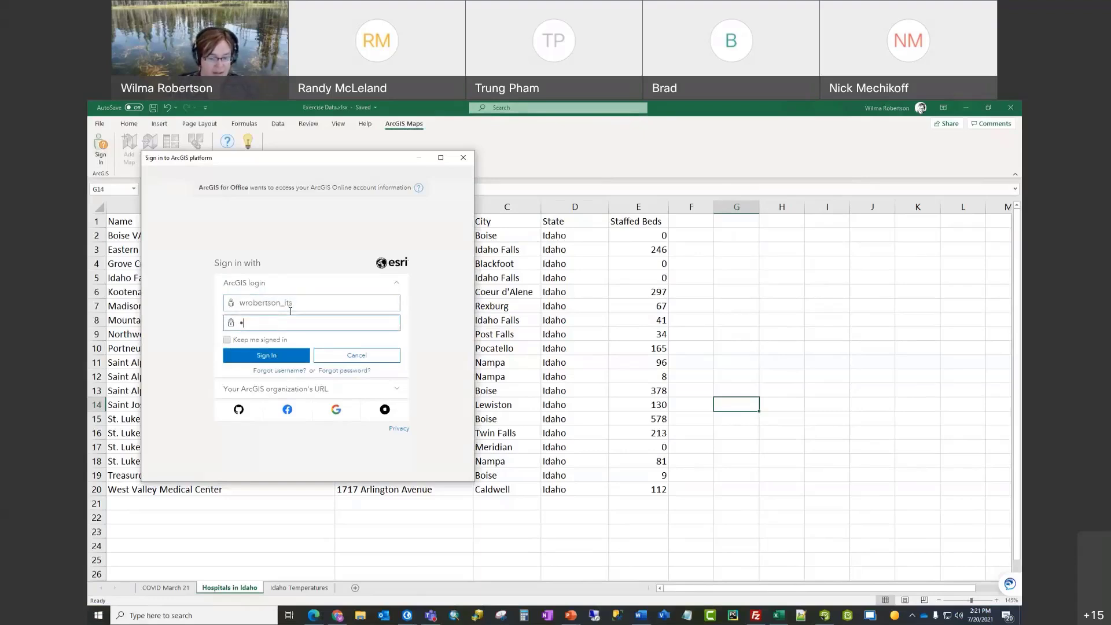
{"action": "type", "text": "•••••••"}
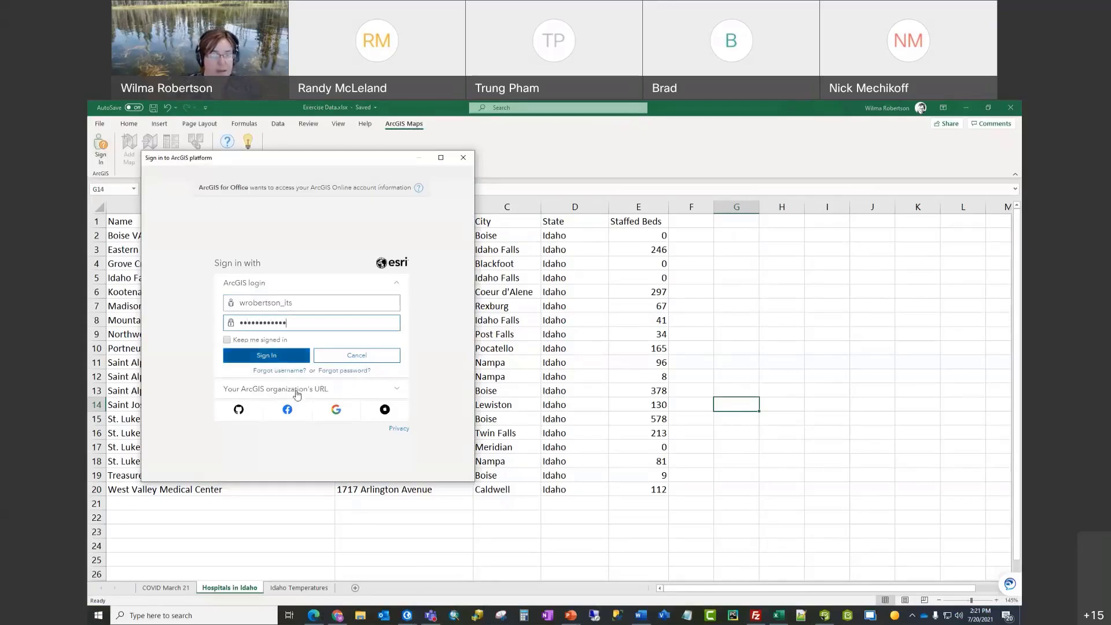
Step: Switch to organization URL sign-in and continue with the 'idaho' organization
{"action": "left_click", "coordinate": [397, 393]}
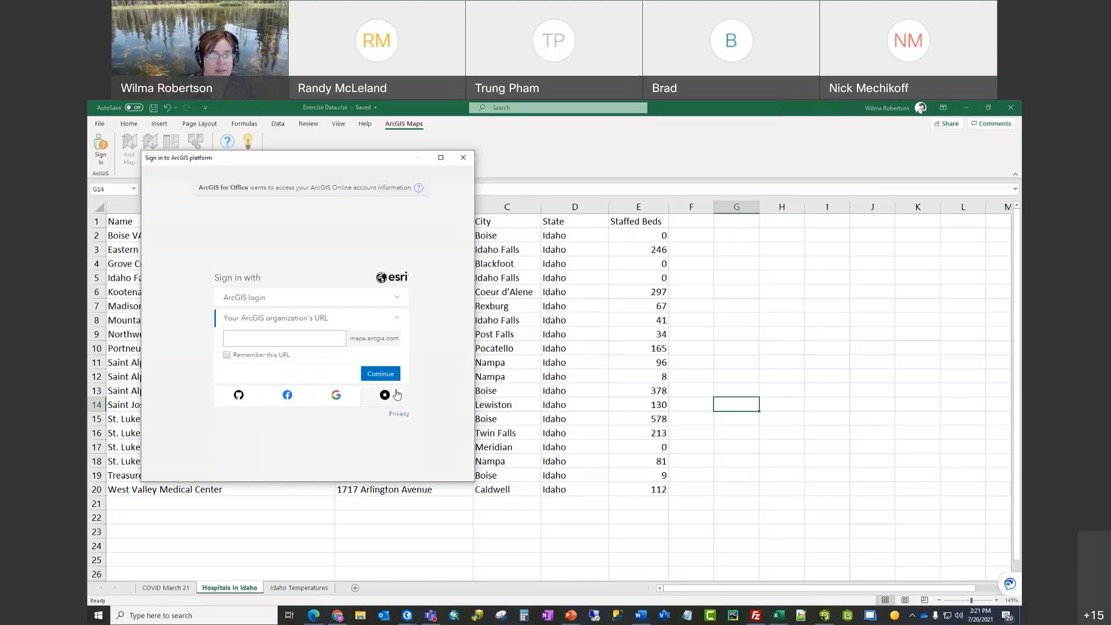
{"action": "left_click", "coordinate": [284, 340]}
{"action": "type", "text": "idaho"}
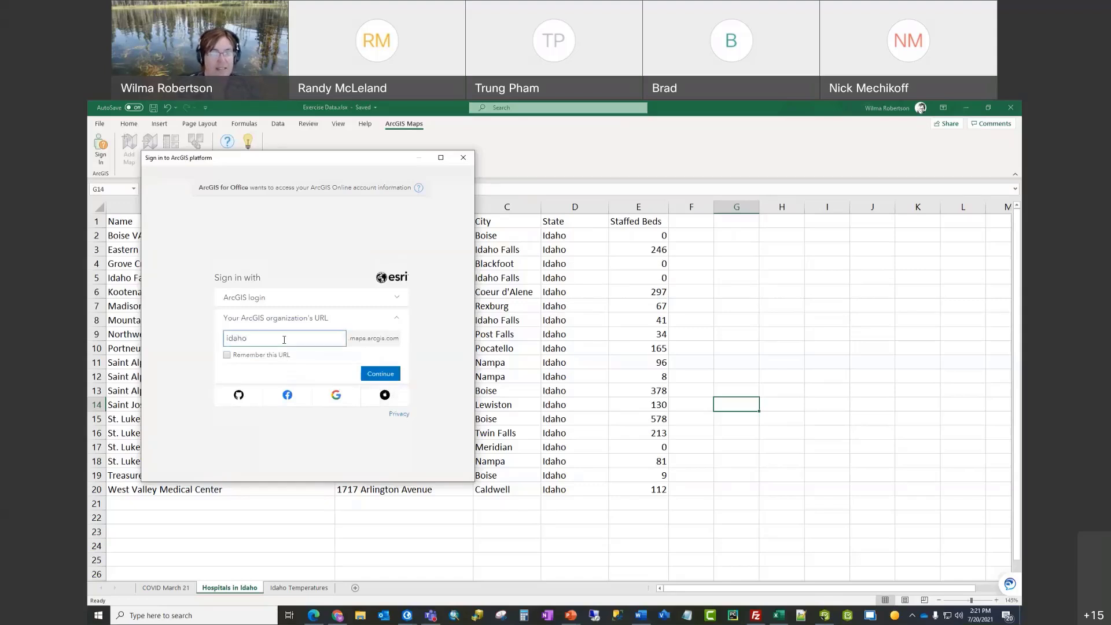
{"action": "left_click", "coordinate": [379, 373]}
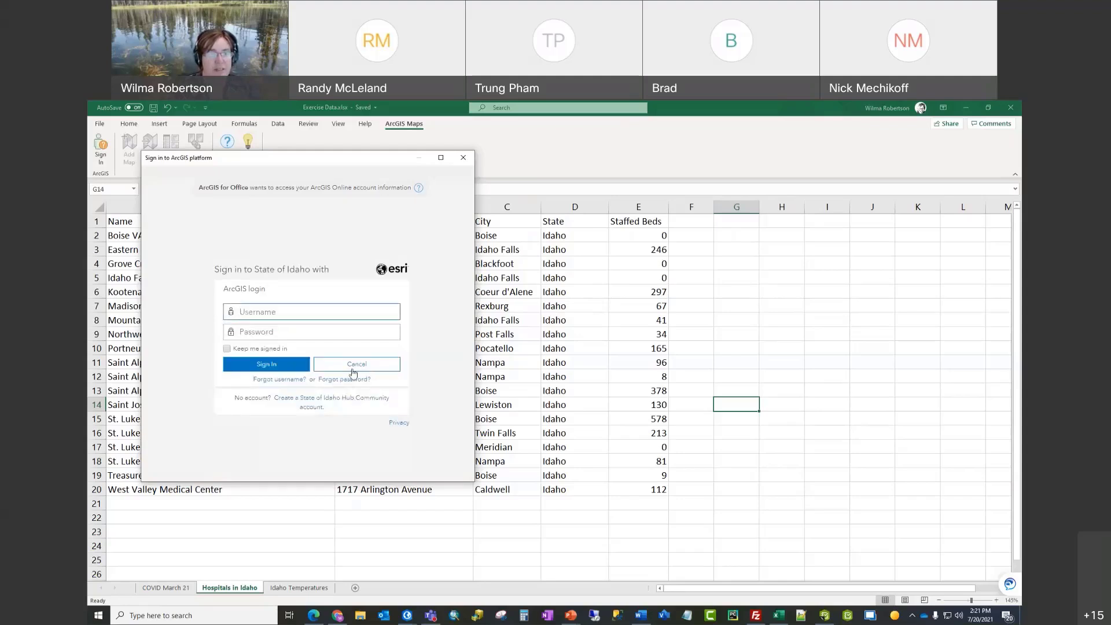
Step: Sign in to the State of Idaho organization with the account username and password
{"action": "left_click", "coordinate": [274, 313]}
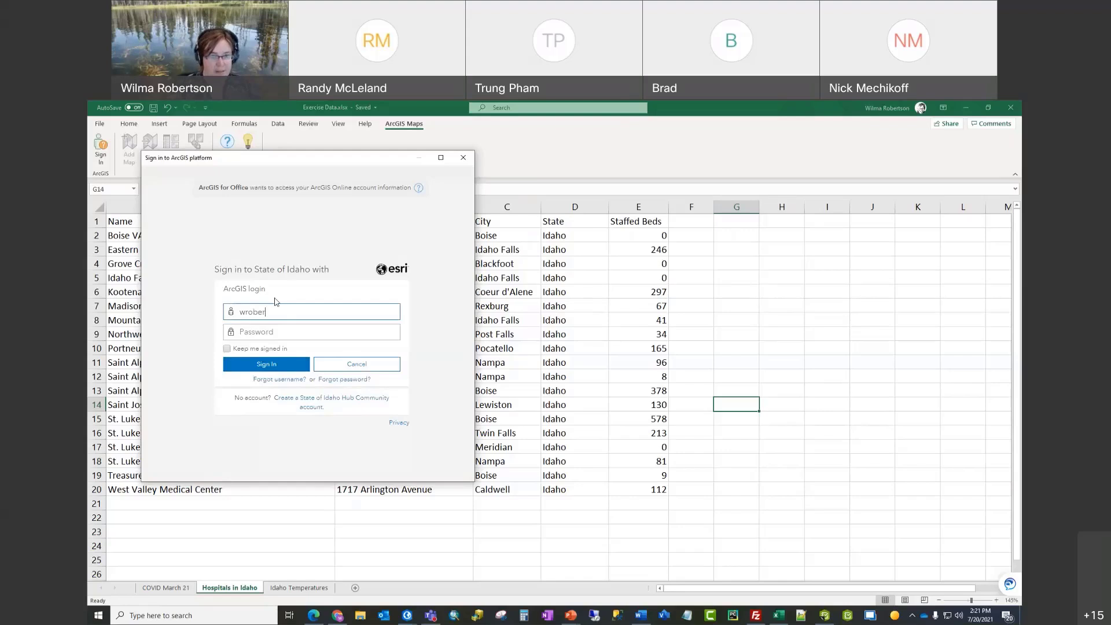
{"action": "key", "text": "Tab"}
{"action": "type", "text": "•"}
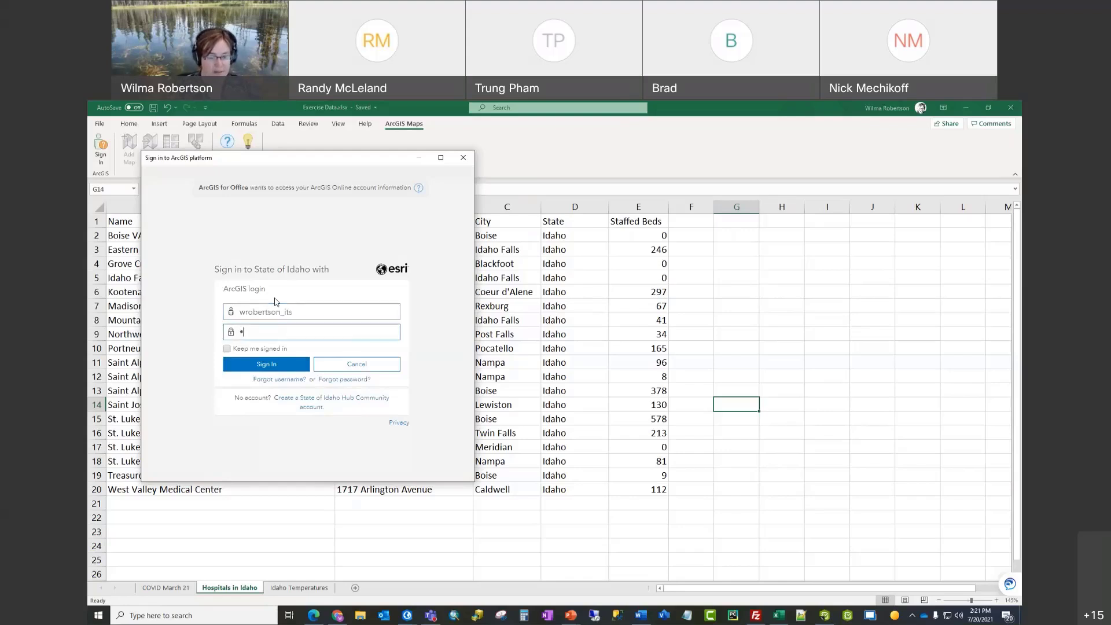
{"action": "type", "text": "••••••••••"}
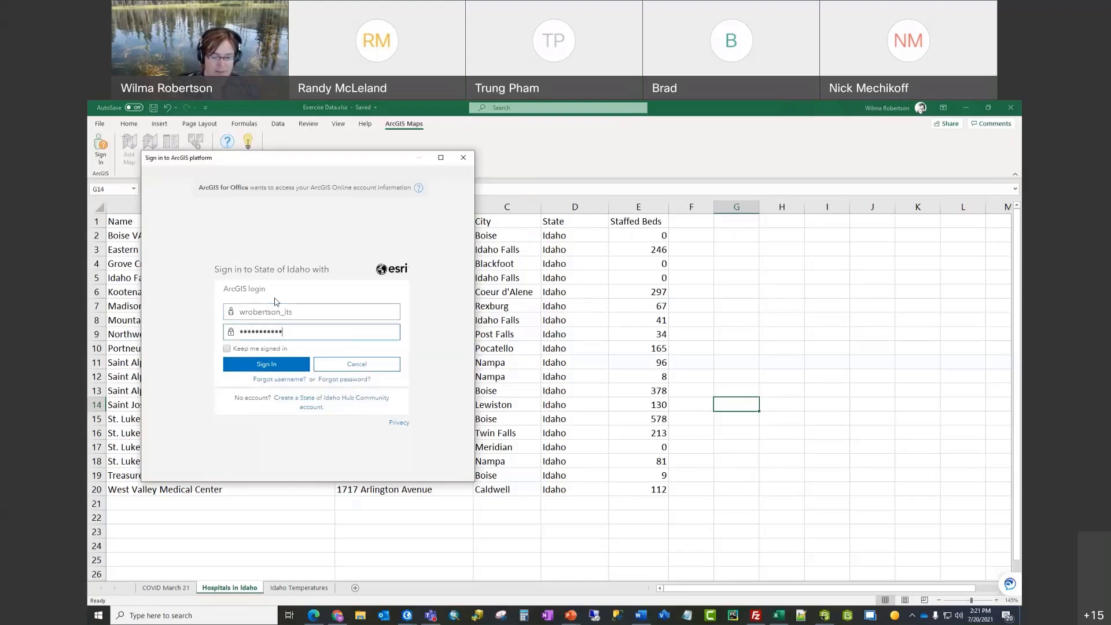
{"action": "type", "text": "•"}
{"action": "key", "text": "Return"}
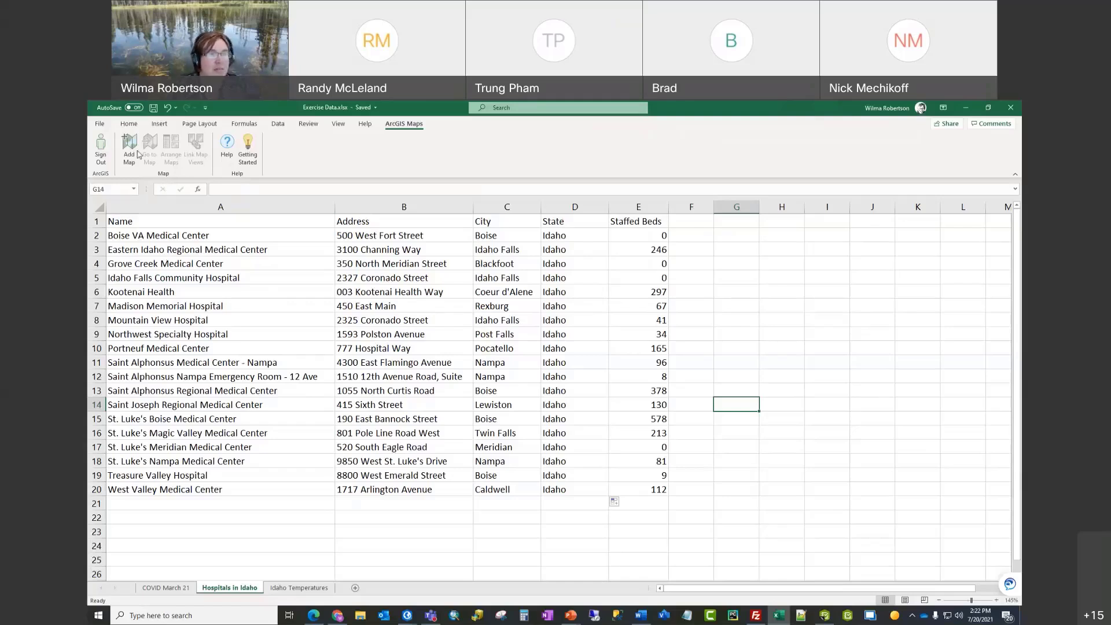
Step: Add Map 1, drag it to the lower right, and select the hospital data A1:E20
{"action": "left_click", "coordinate": [130, 149]}
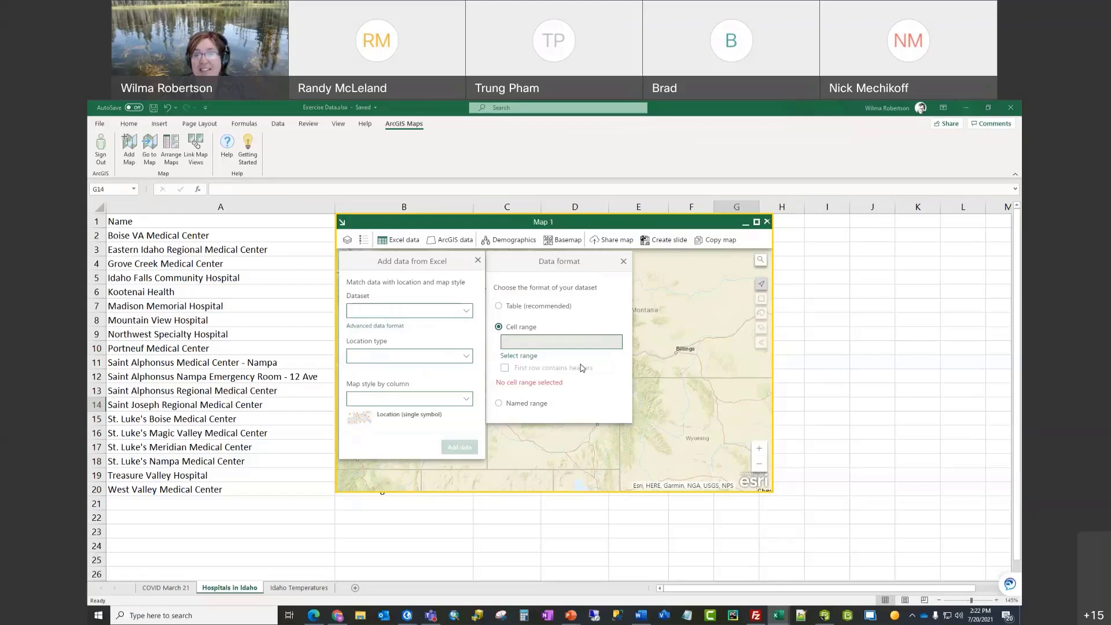
{"action": "left_click", "coordinate": [552, 222]}
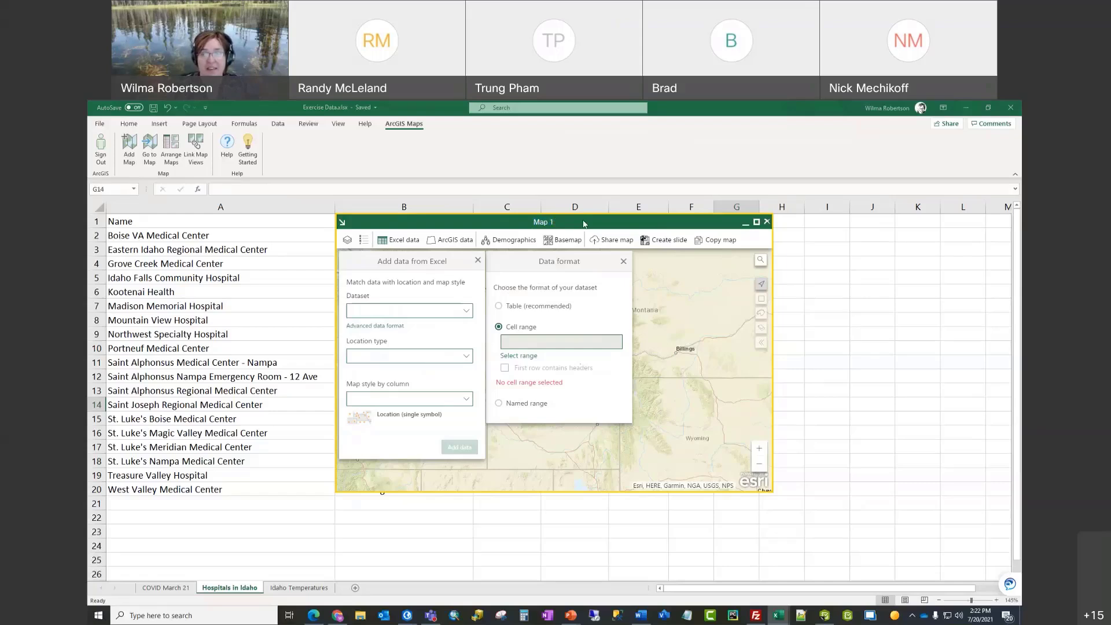
{"action": "left_click_drag", "start_coordinate": [583, 223], "coordinate": [971, 310]}
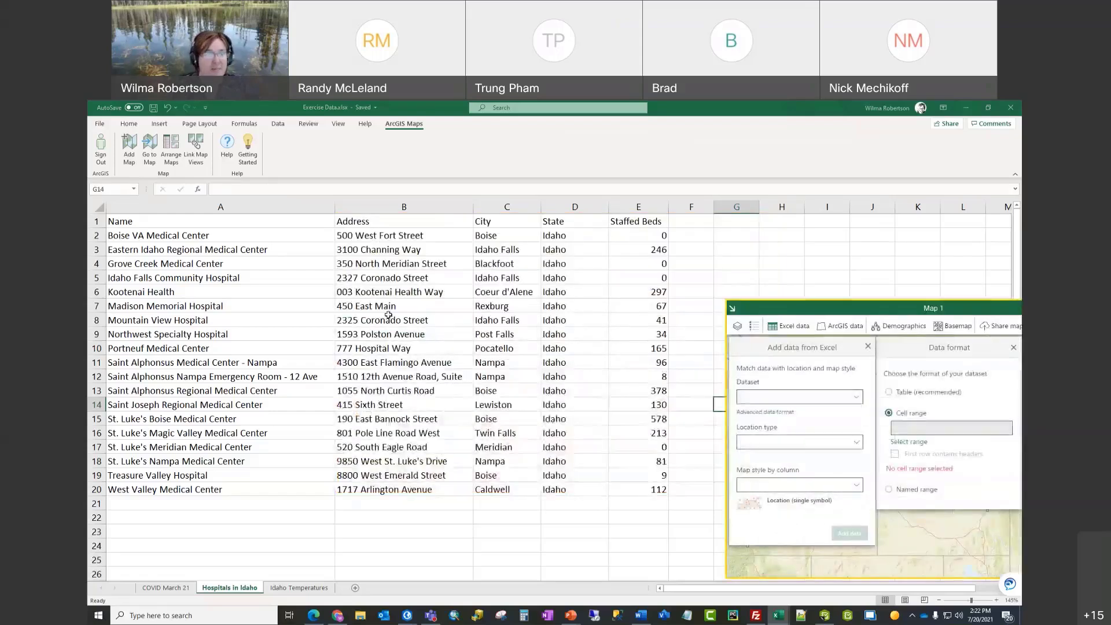
{"action": "left_click", "coordinate": [141, 223]}
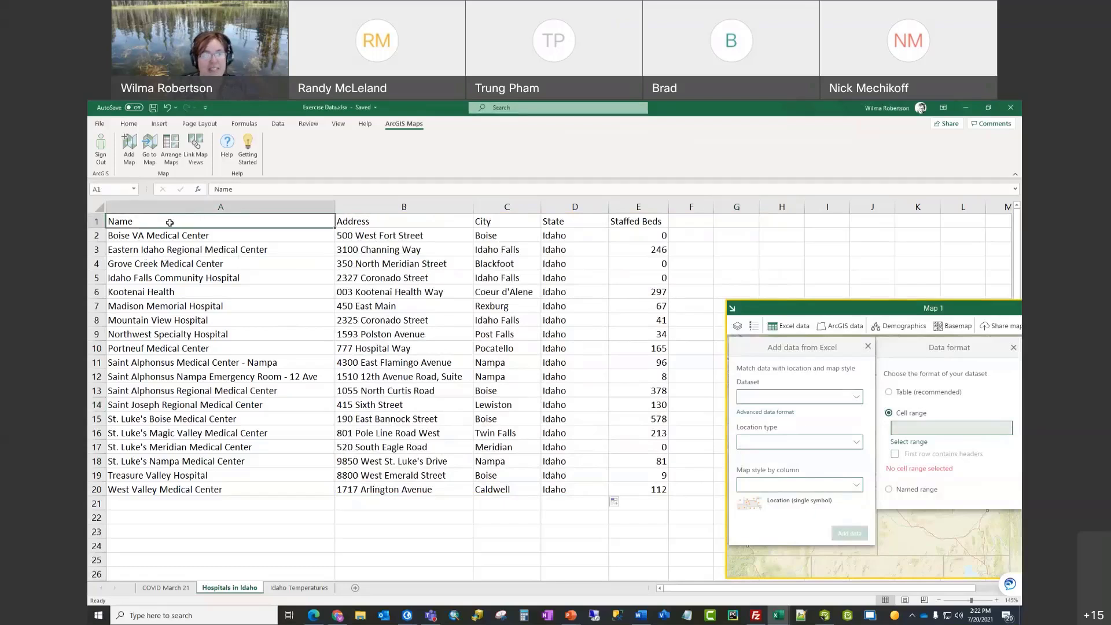
{"action": "left_click_drag", "start_coordinate": [163, 222], "coordinate": [648, 492]}
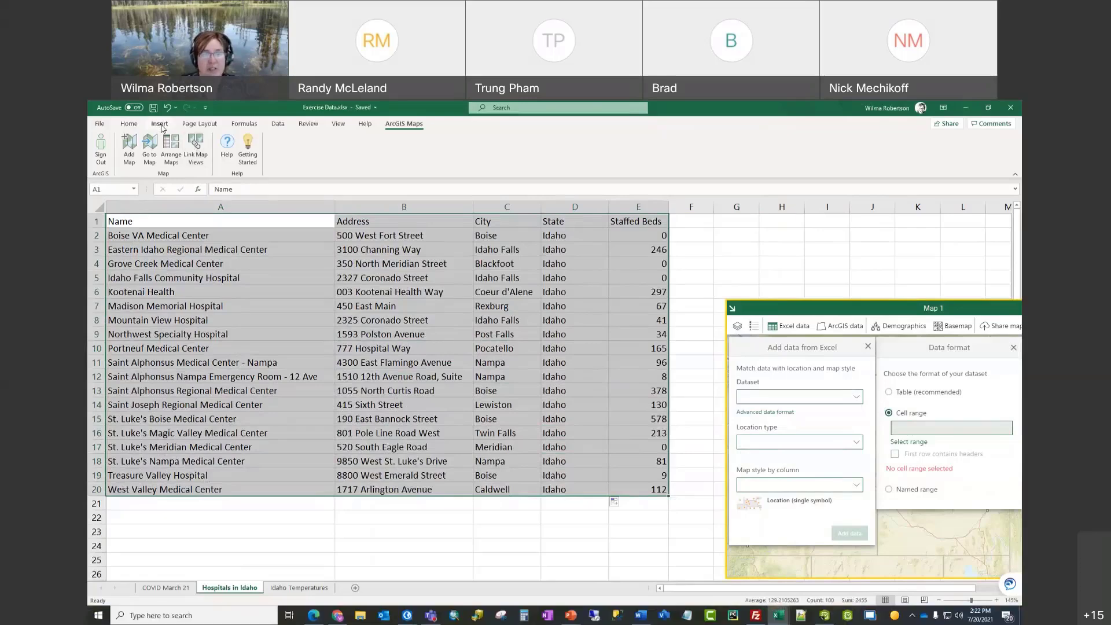
Step: Convert the hospital range A1:E20 into a formatted table
{"action": "left_click", "coordinate": [161, 126]}
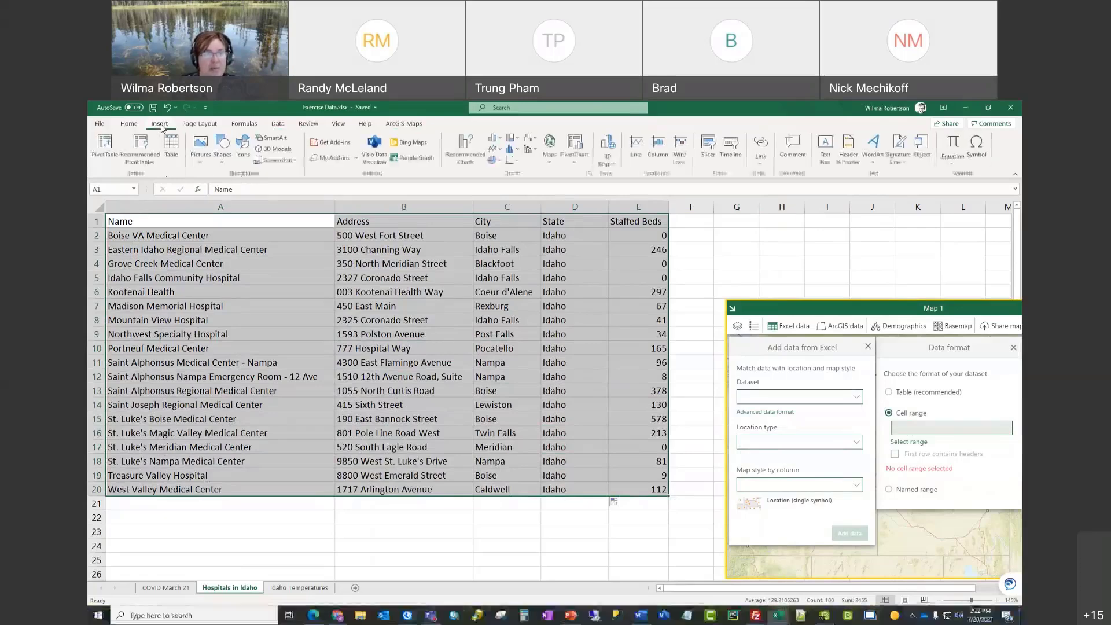
{"action": "left_click", "coordinate": [173, 154]}
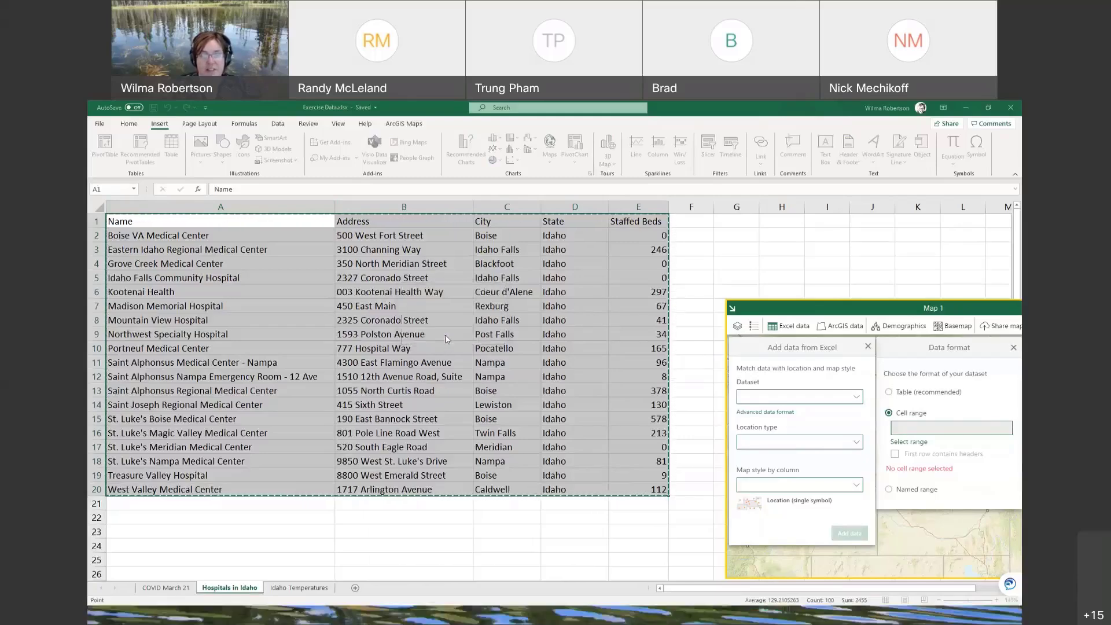
{"action": "left_click", "coordinate": [443, 336]}
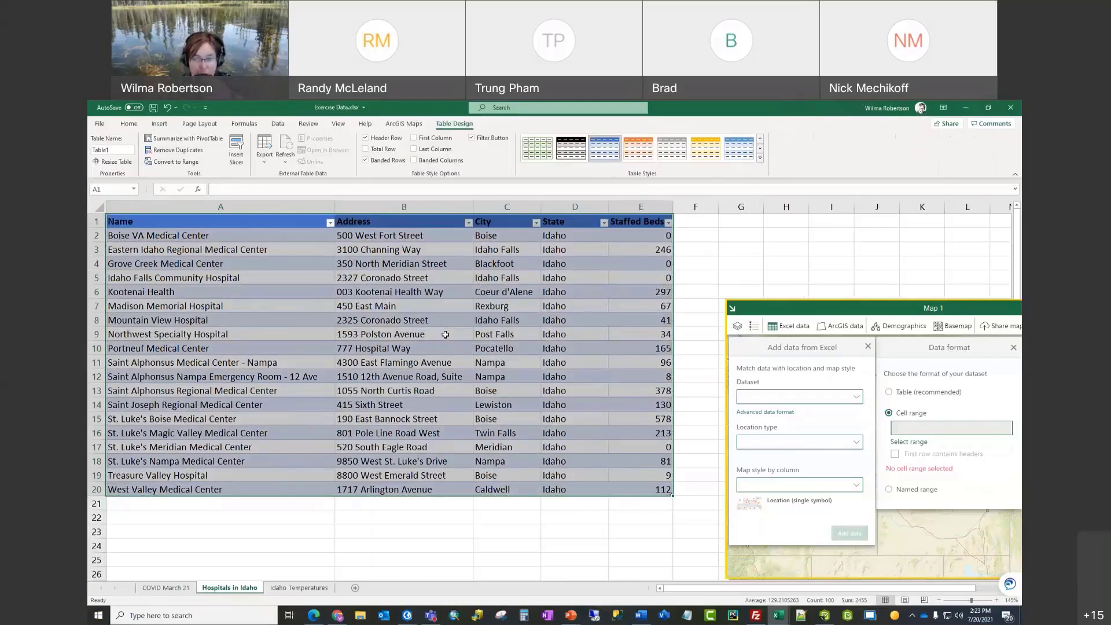
{"action": "left_click", "coordinate": [810, 307]}
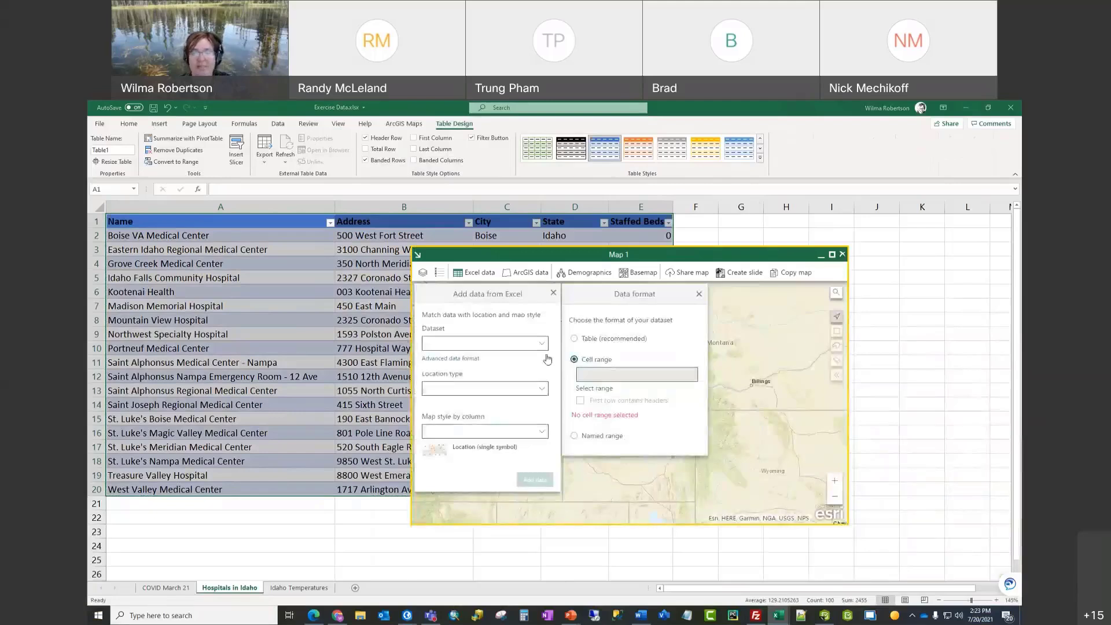
{"action": "left_click", "coordinate": [381, 544]}
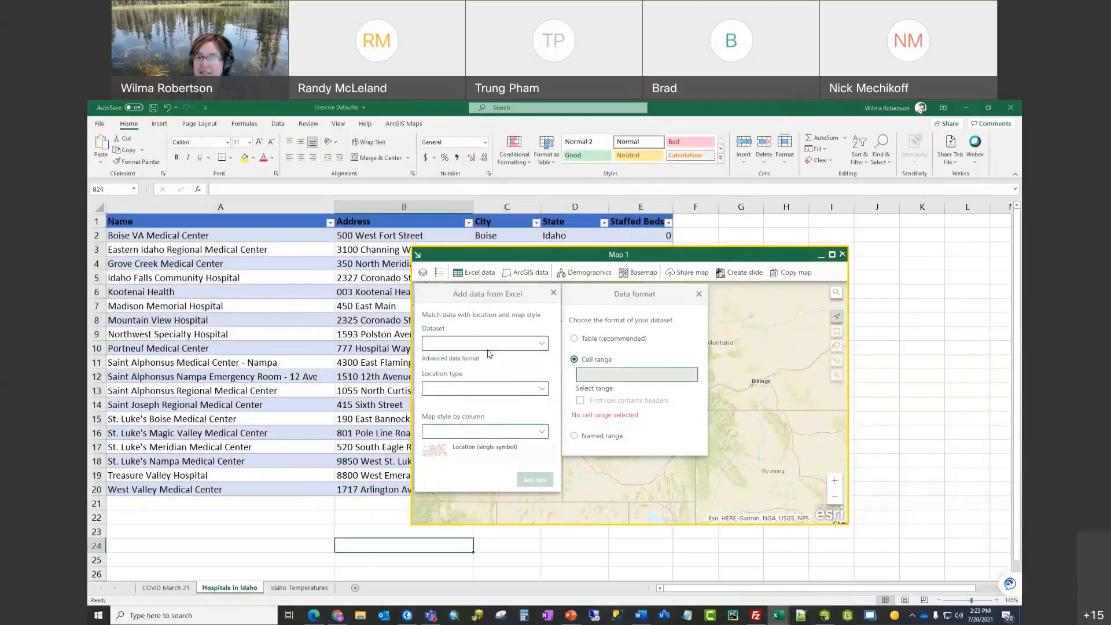
Step: Delete Map 1 and add a fresh Map 2 from the ArcGIS Maps tab
{"action": "left_click", "coordinate": [843, 255]}
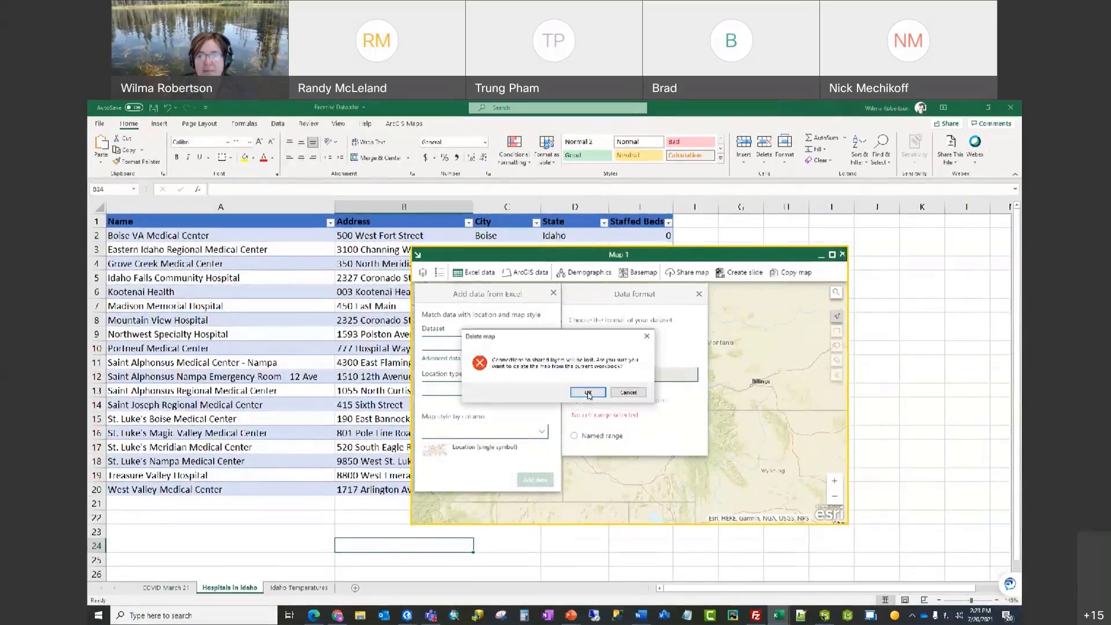
{"action": "left_click", "coordinate": [608, 389]}
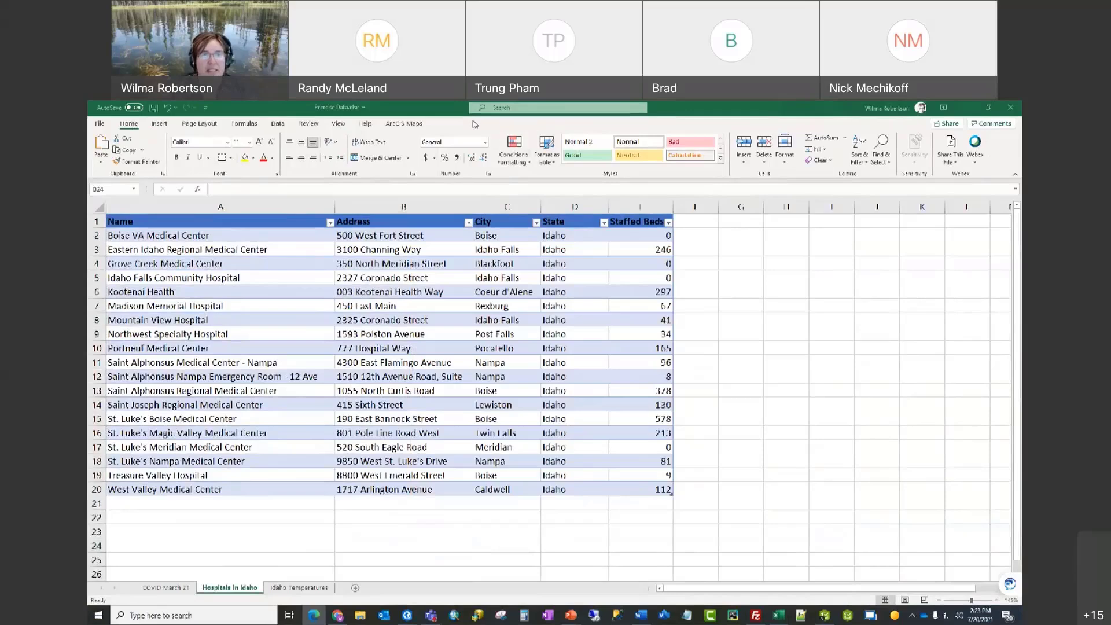
{"action": "left_click", "coordinate": [426, 123]}
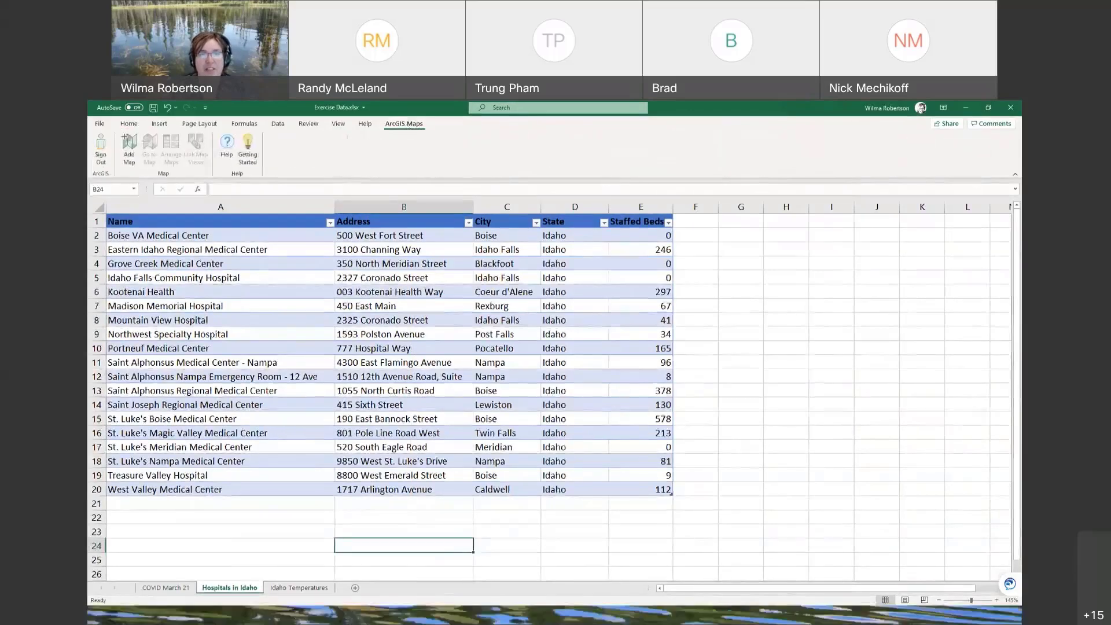
{"action": "left_click", "coordinate": [126, 156]}
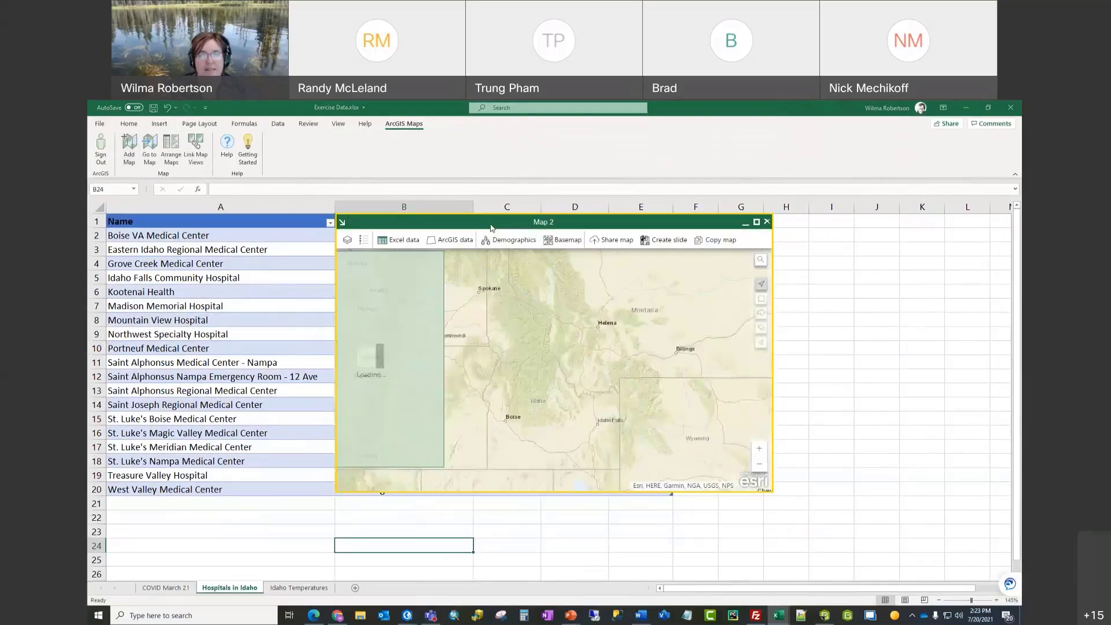
Step: Locate Table1 hospitals by Address in Map 2, keeping the map off the City, State and Staffed Beds columns
{"action": "left_click_drag", "start_coordinate": [491, 228], "coordinate": [588, 247]}
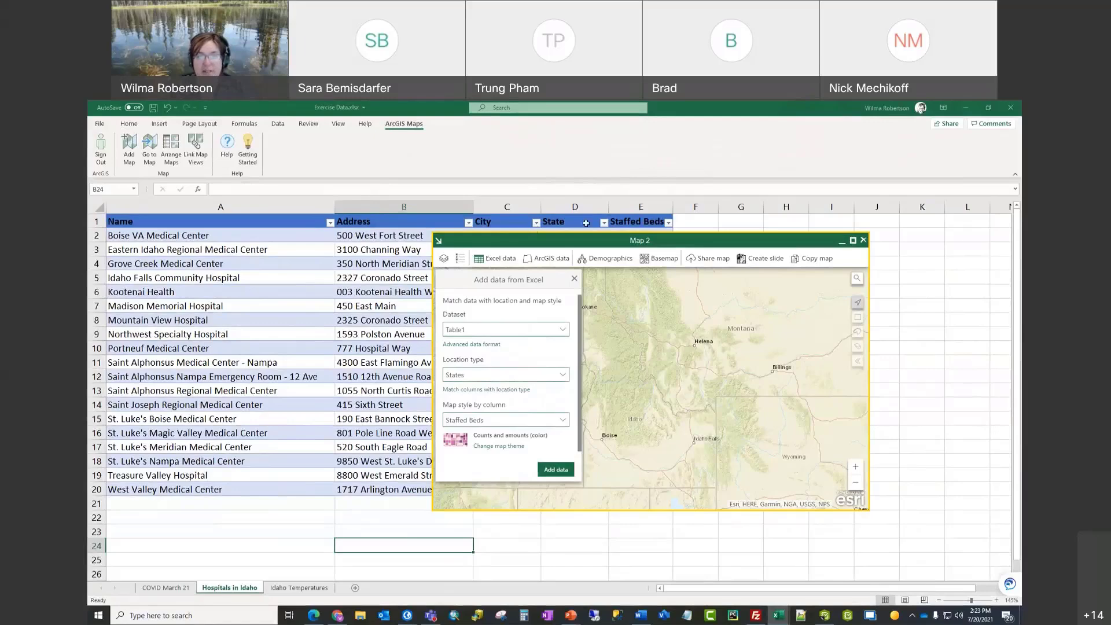
{"action": "left_click", "coordinate": [564, 377]}
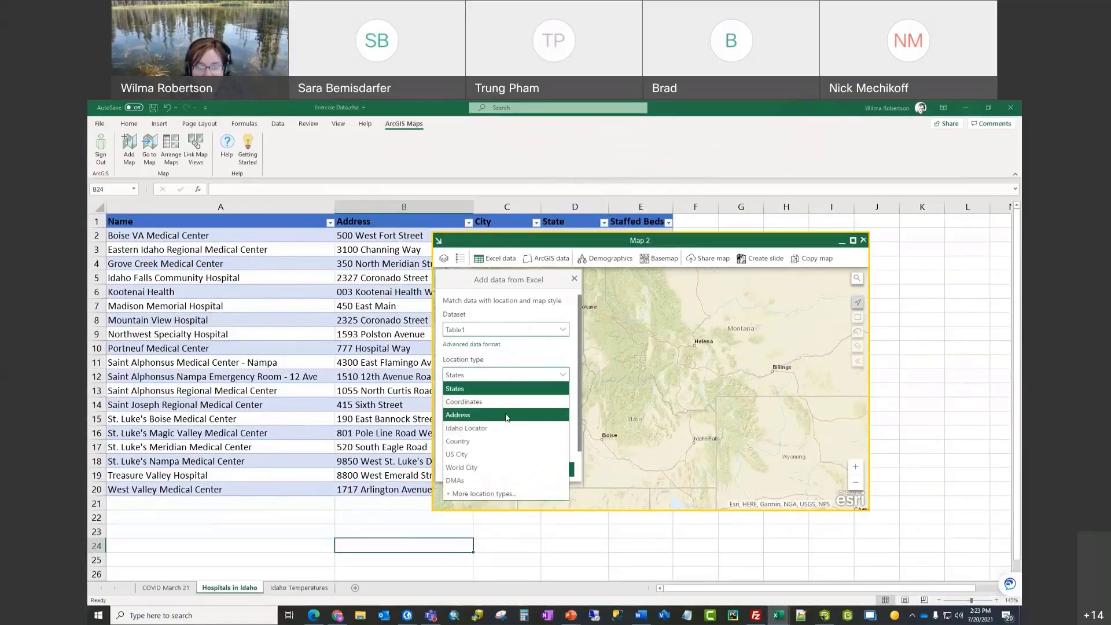
{"action": "left_click", "coordinate": [469, 417]}
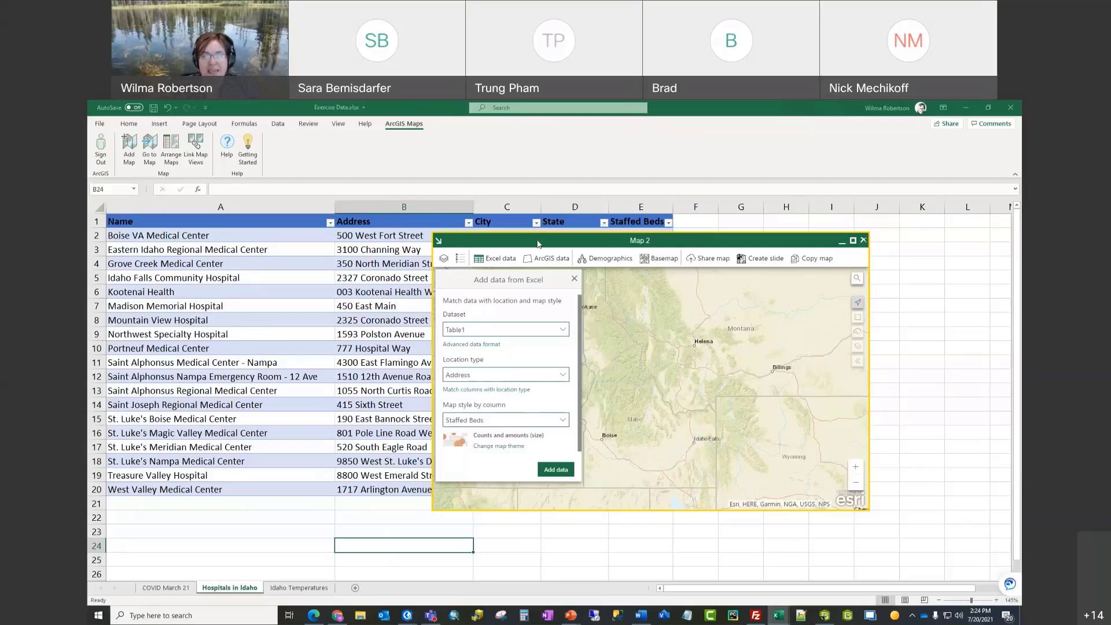
{"action": "left_click_drag", "start_coordinate": [538, 244], "coordinate": [693, 277]}
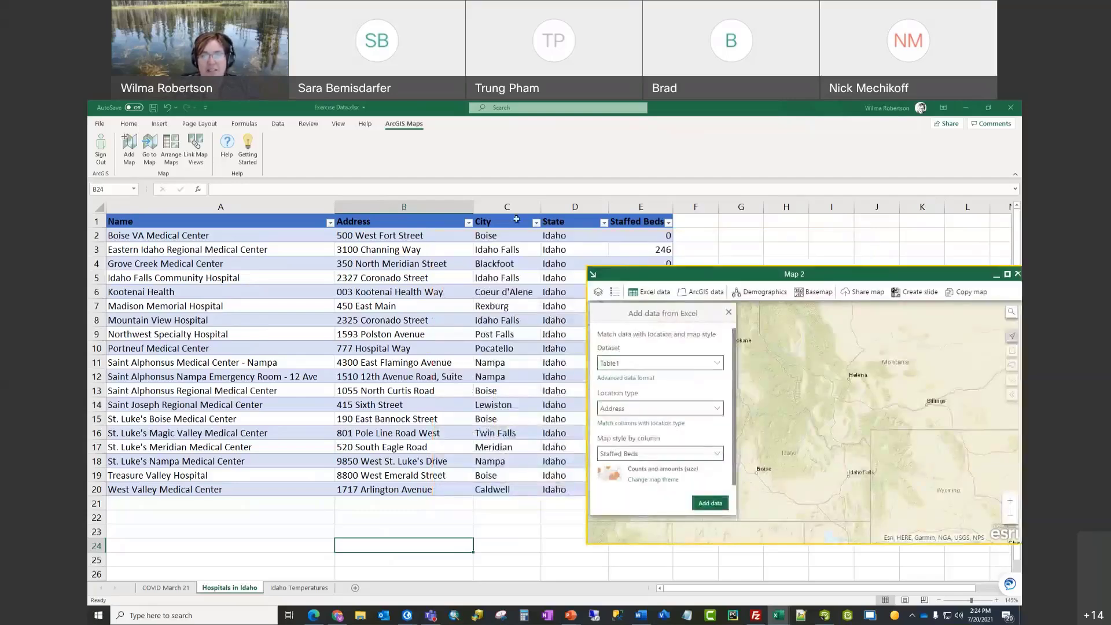
Step: Confirm the Address, City and State columns are matched for location, then show the Add data summary
{"action": "left_click", "coordinate": [653, 426]}
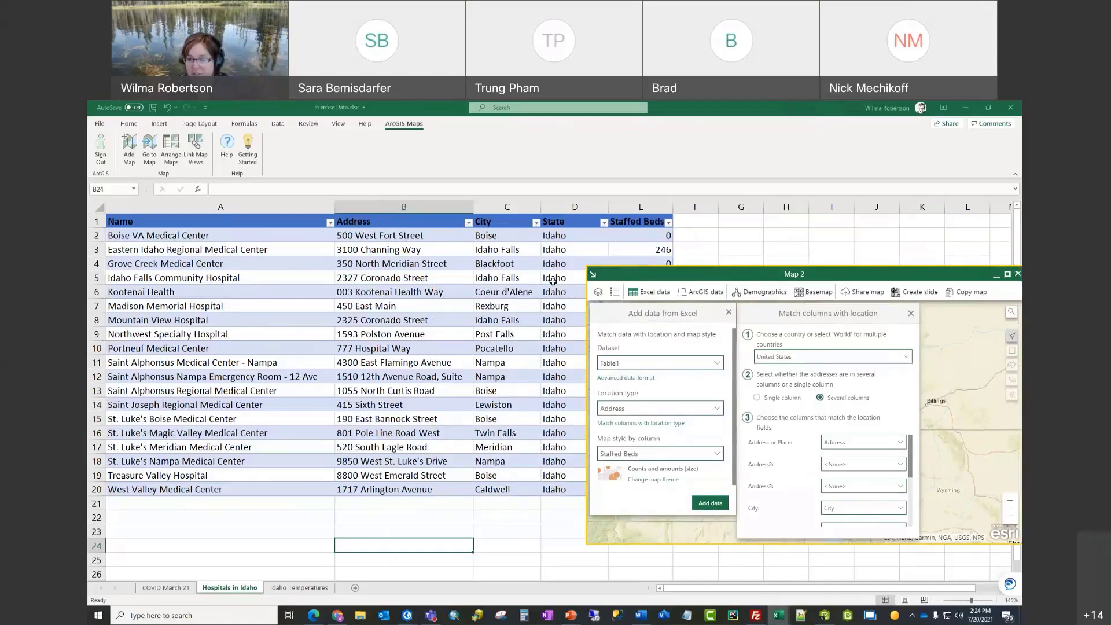
{"action": "scroll", "coordinate": [884, 461], "scroll_direction": "down", "scroll_amount": 1}
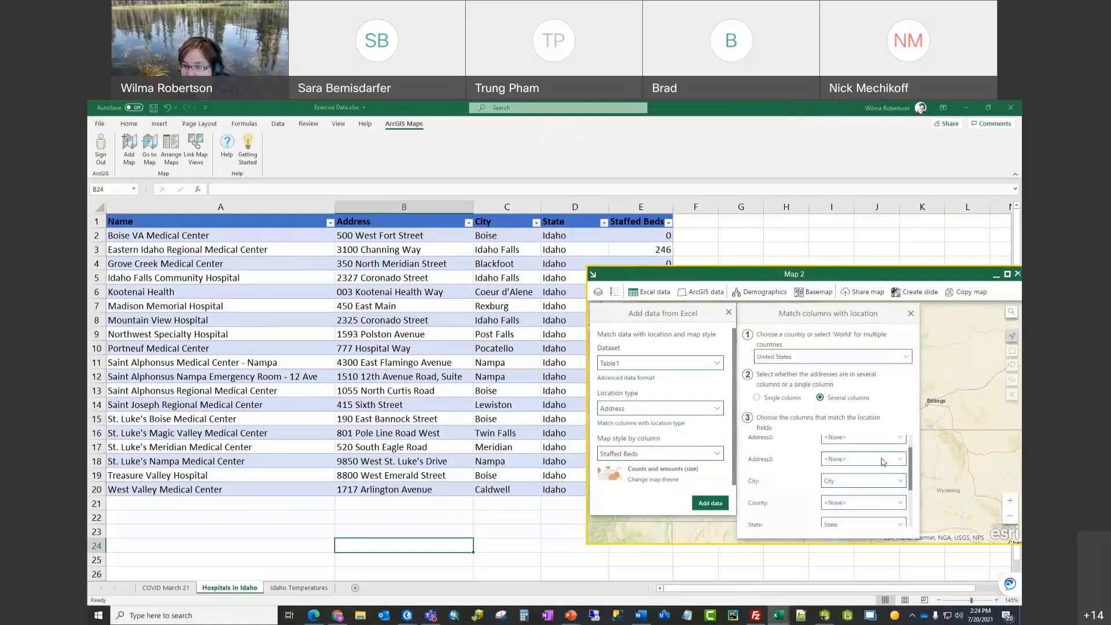
{"action": "scroll", "coordinate": [883, 461], "scroll_direction": "up", "scroll_amount": 1}
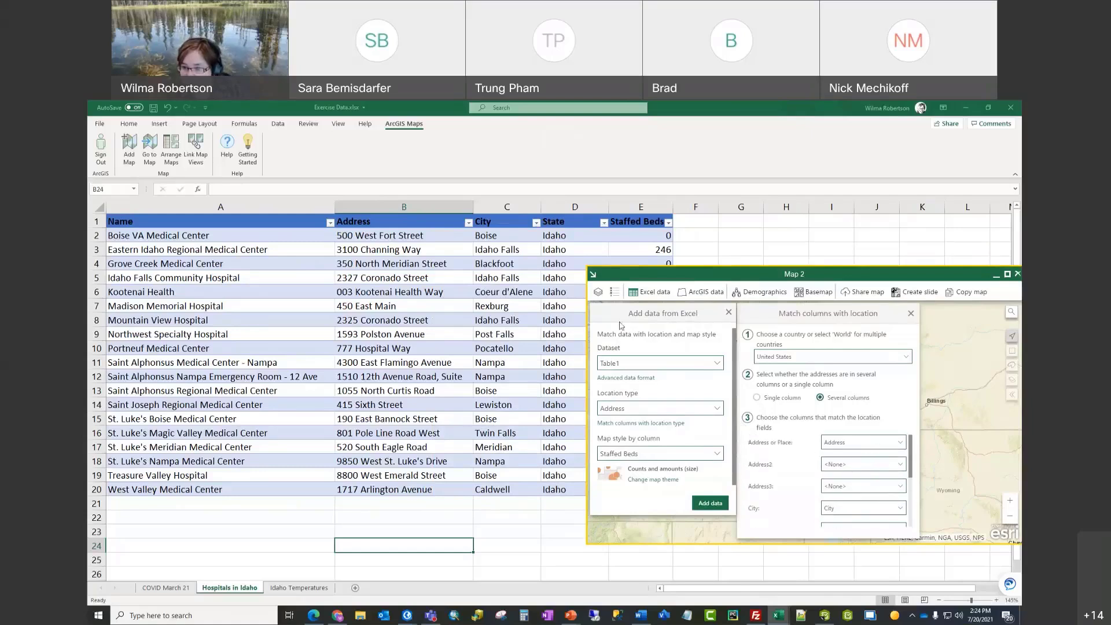
{"action": "scroll", "coordinate": [861, 503], "scroll_direction": "down", "scroll_amount": 1}
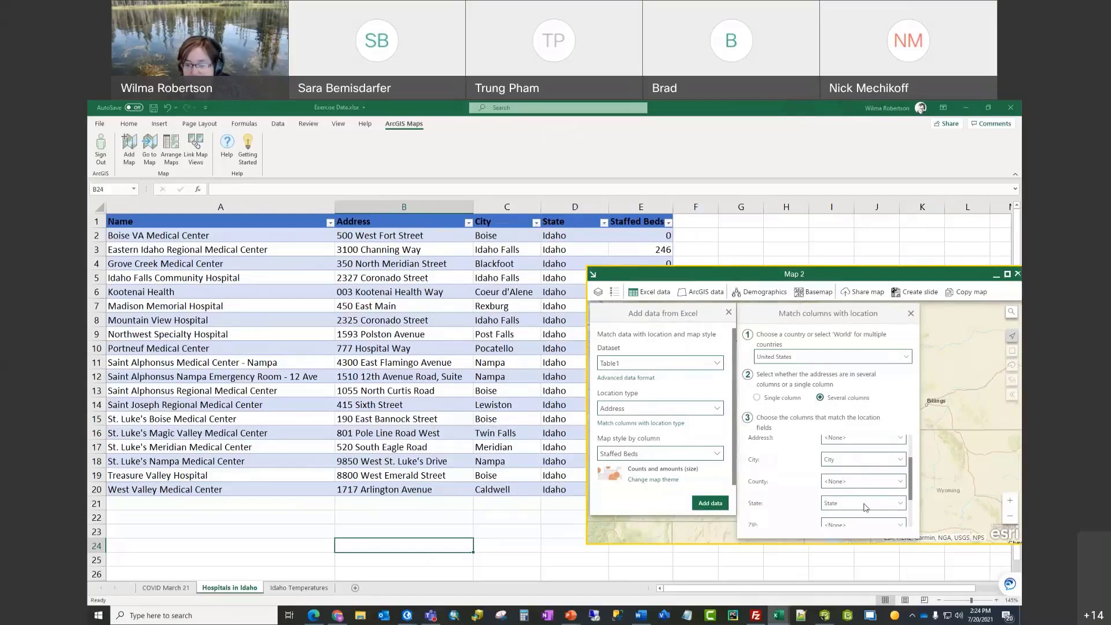
{"action": "scroll", "coordinate": [865, 508], "scroll_direction": "up", "scroll_amount": 2}
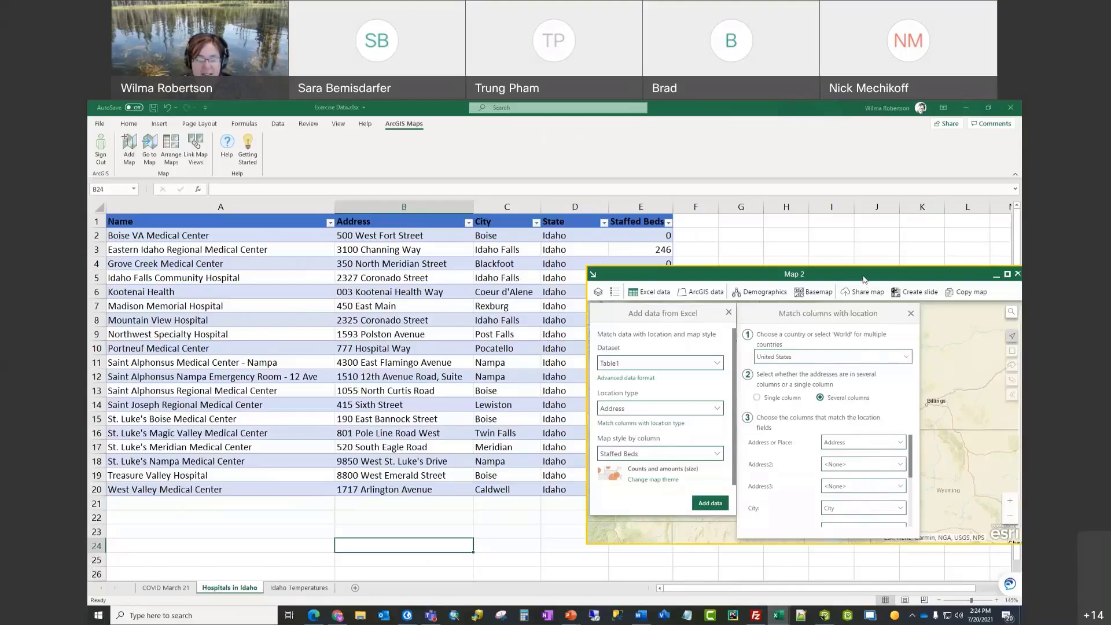
{"action": "left_click_drag", "start_coordinate": [863, 280], "coordinate": [675, 288]}
{"action": "left_click", "coordinate": [529, 511]}
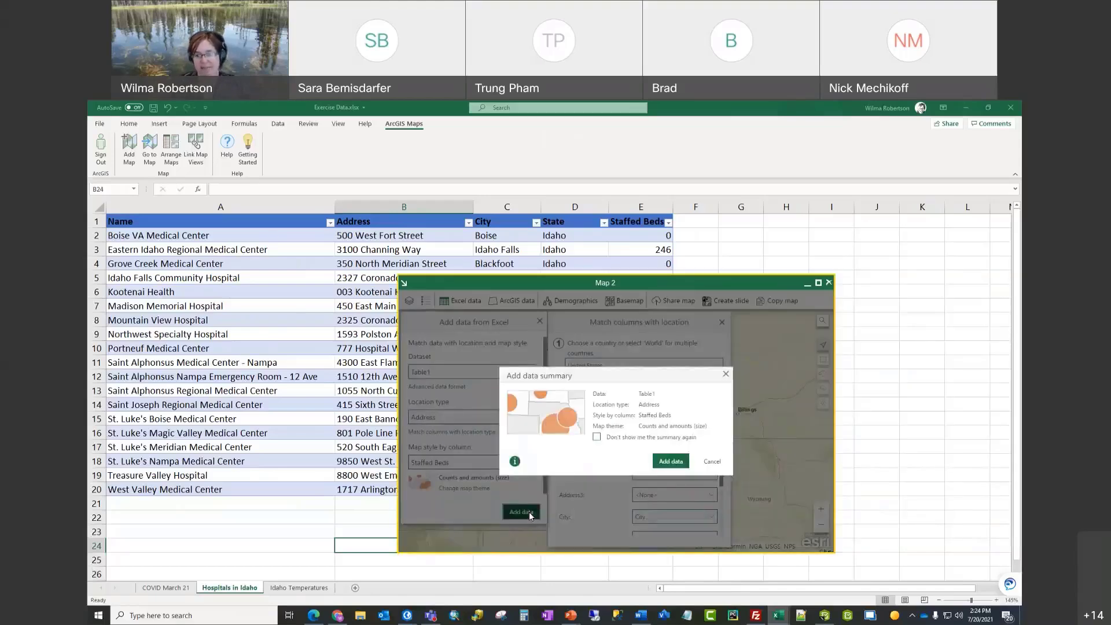
Step: Add the hospitals as circles sized by staffed beds and enlarge the Map 2 window
{"action": "left_click", "coordinate": [670, 462]}
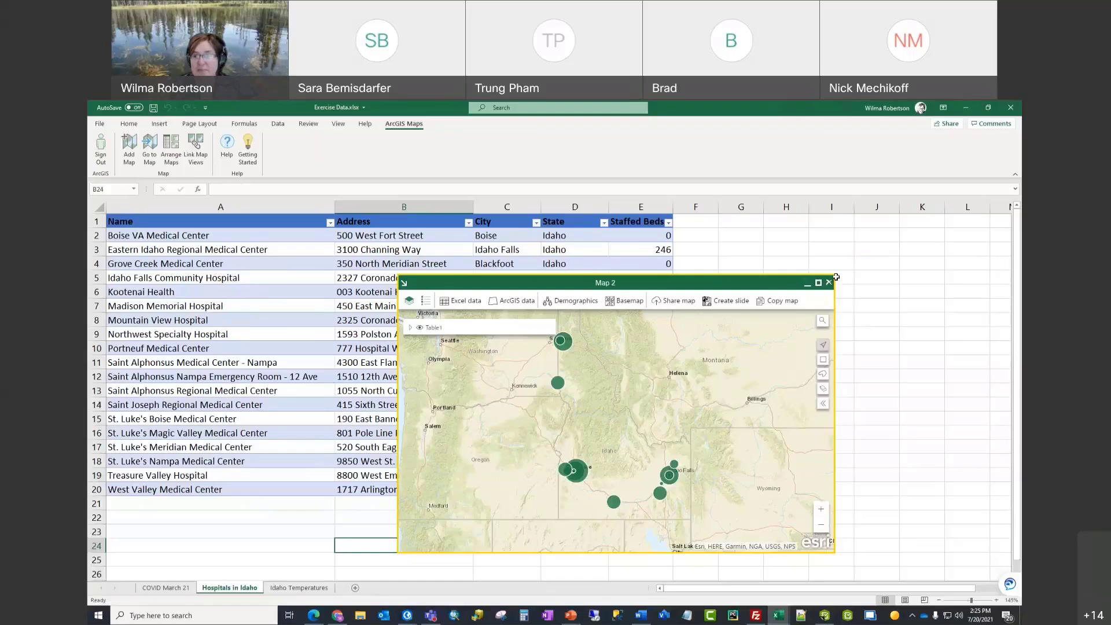
{"action": "left_click_drag", "start_coordinate": [833, 273], "coordinate": [834, 240]}
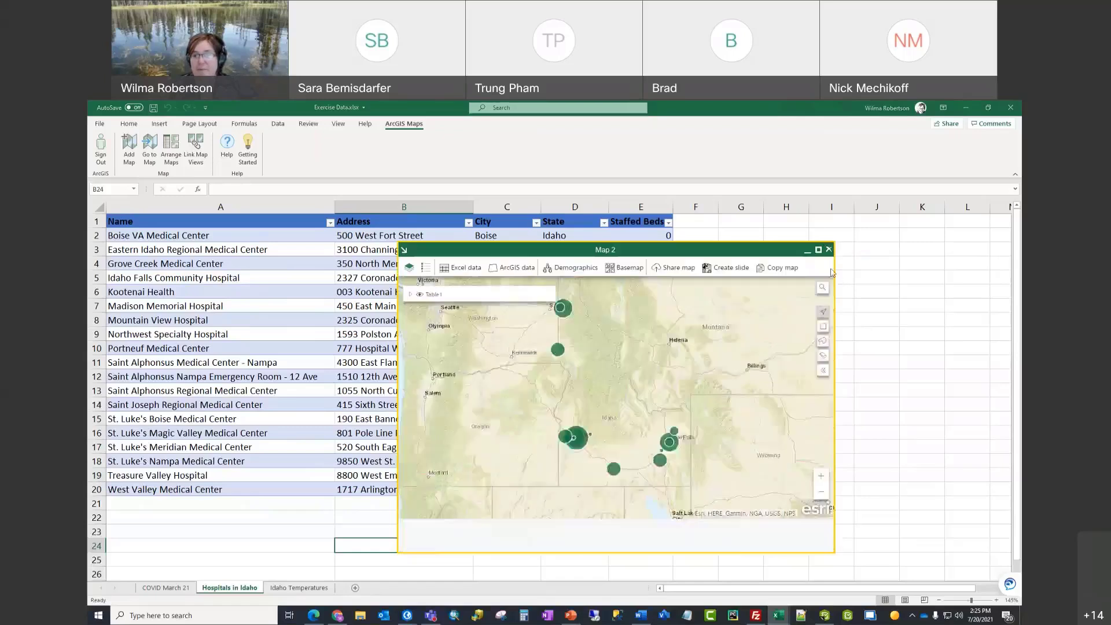
{"action": "left_click_drag", "start_coordinate": [834, 347], "coordinate": [912, 347]}
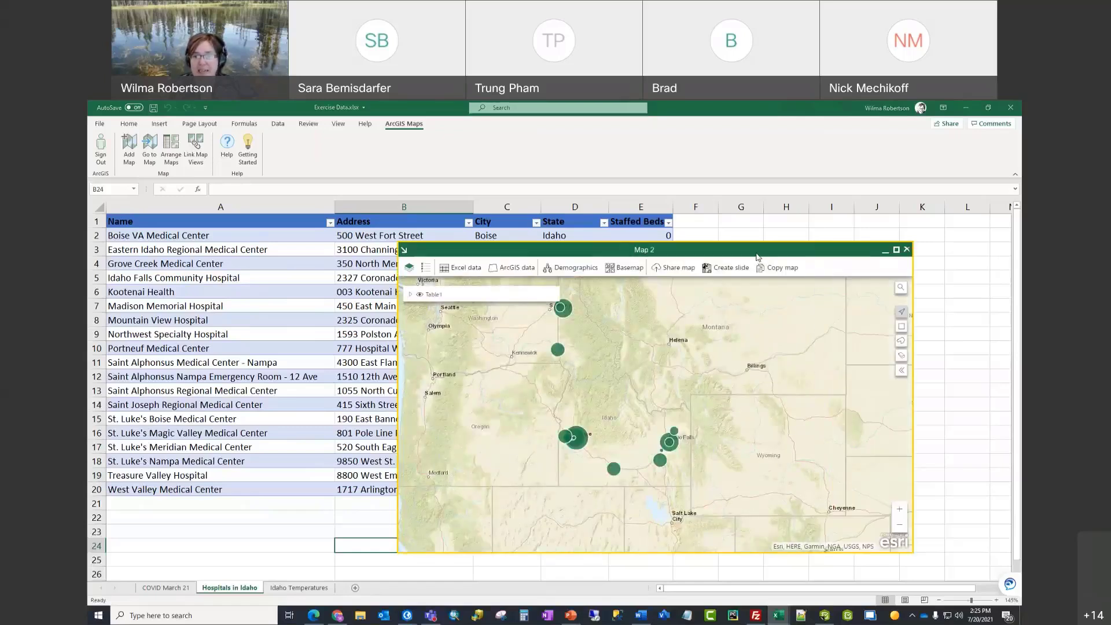
{"action": "left_click_drag", "start_coordinate": [756, 251], "coordinate": [669, 249]}
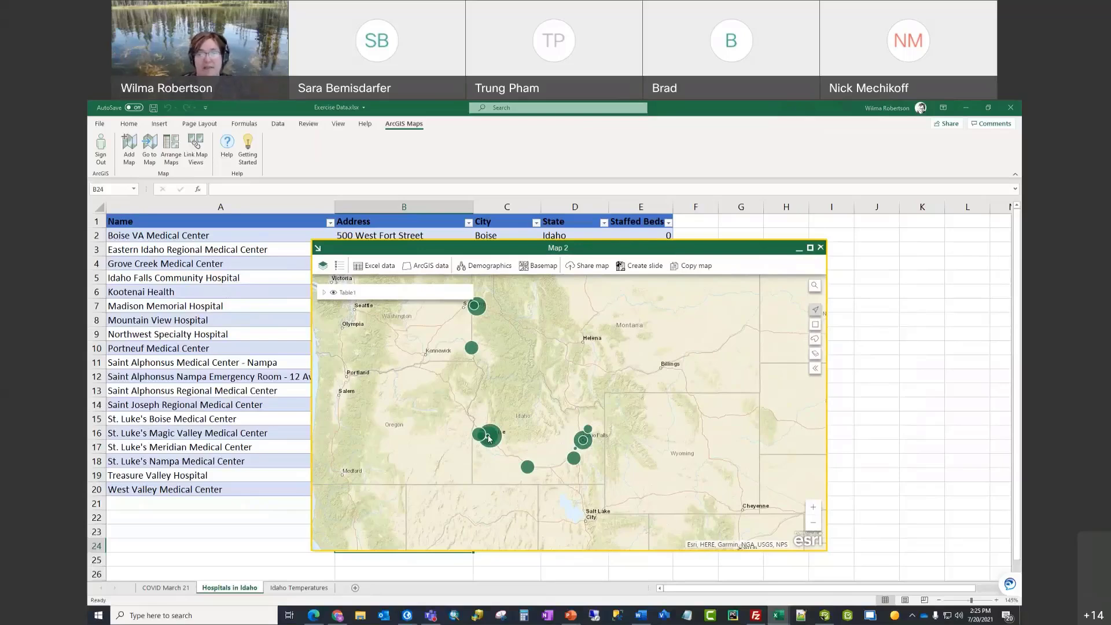
{"action": "left_click", "coordinate": [543, 269]}
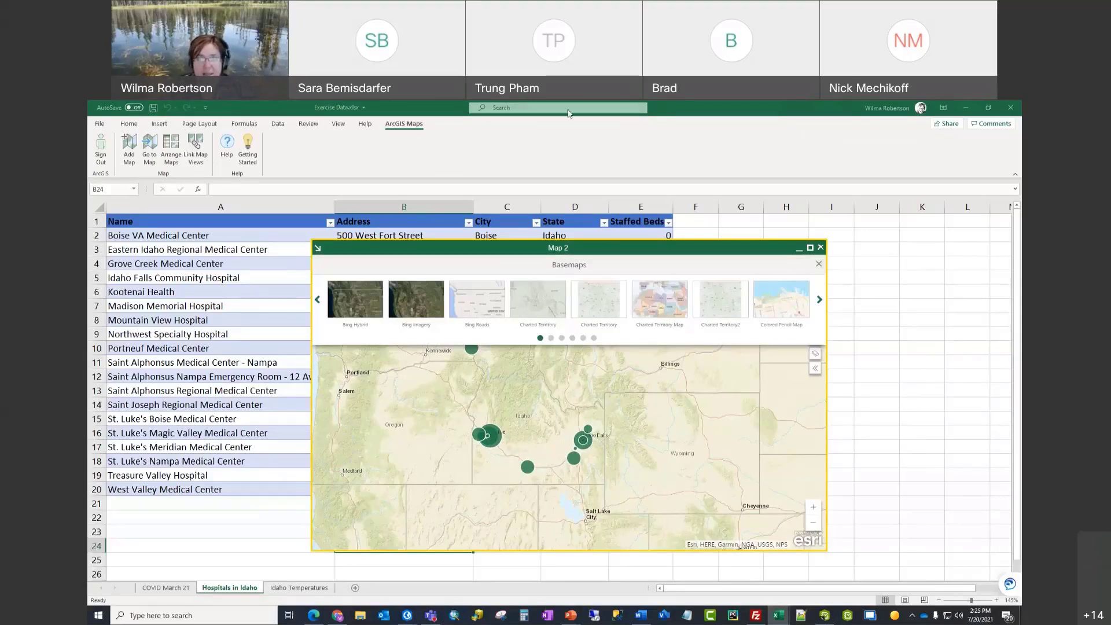
Step: Choose the Human Geography Dark basemap from the second page of the gallery
{"action": "left_click", "coordinate": [661, 114]}
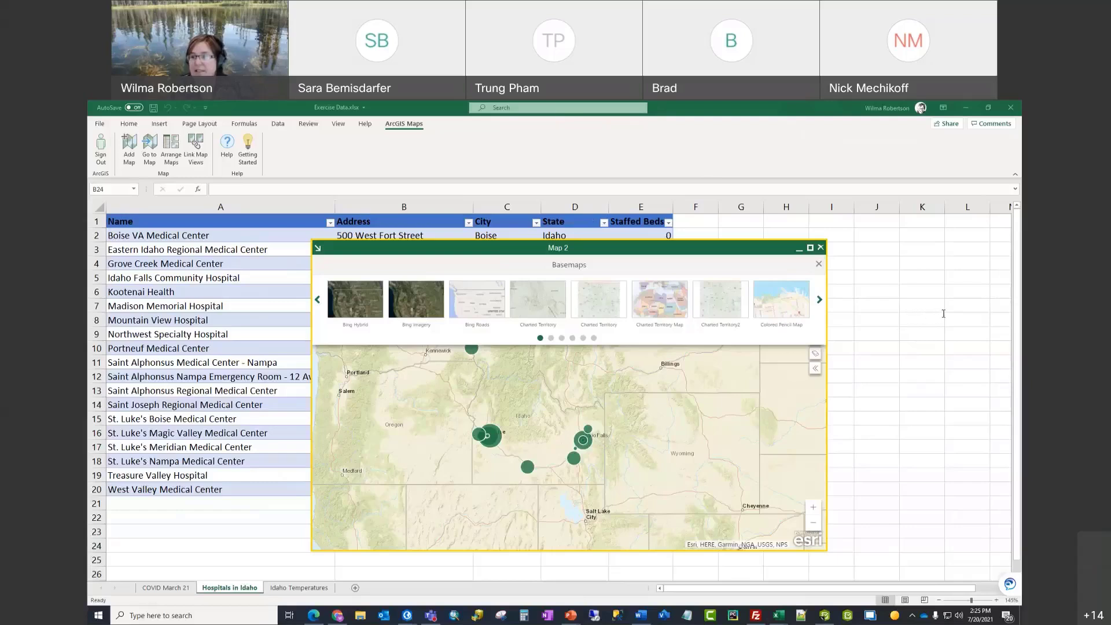
{"action": "left_click", "coordinate": [416, 125]}
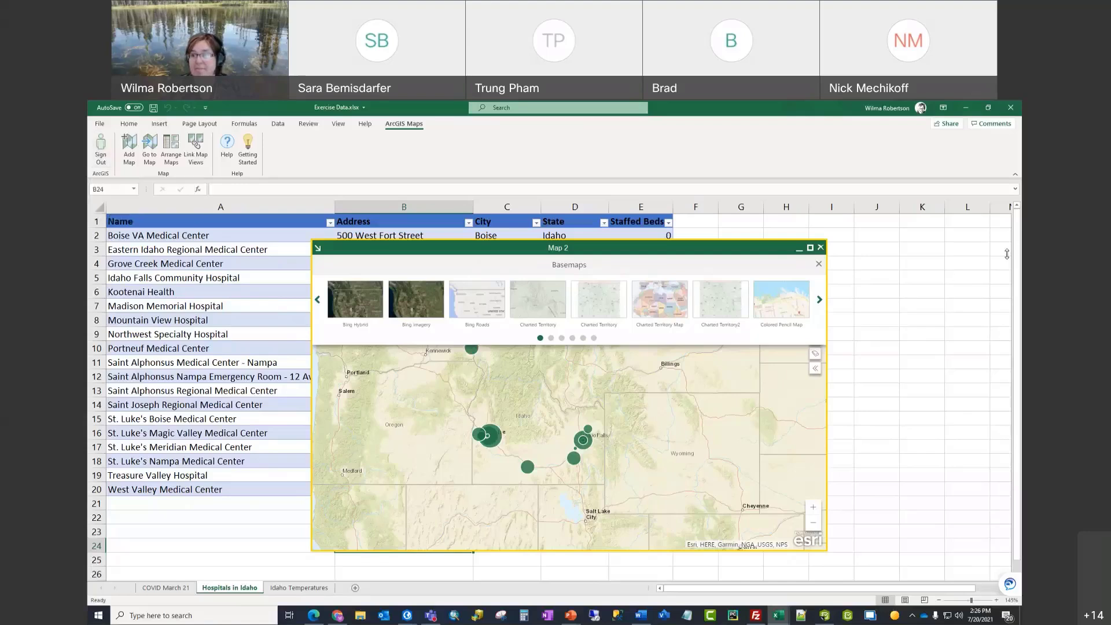
{"action": "left_click", "coordinate": [929, 233]}
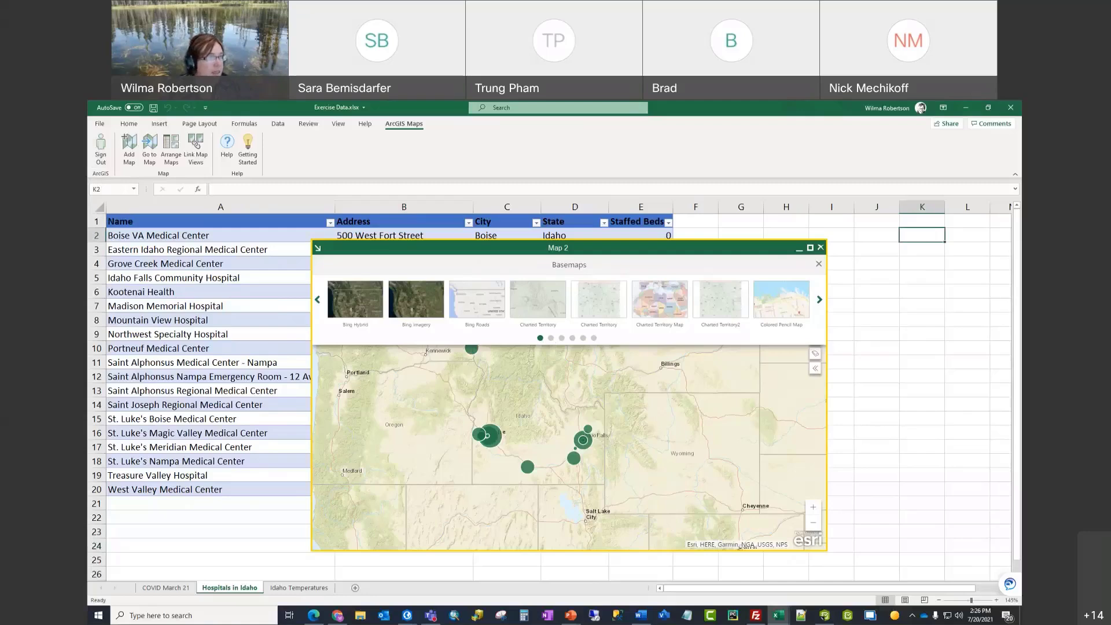
{"action": "left_click", "coordinate": [551, 339]}
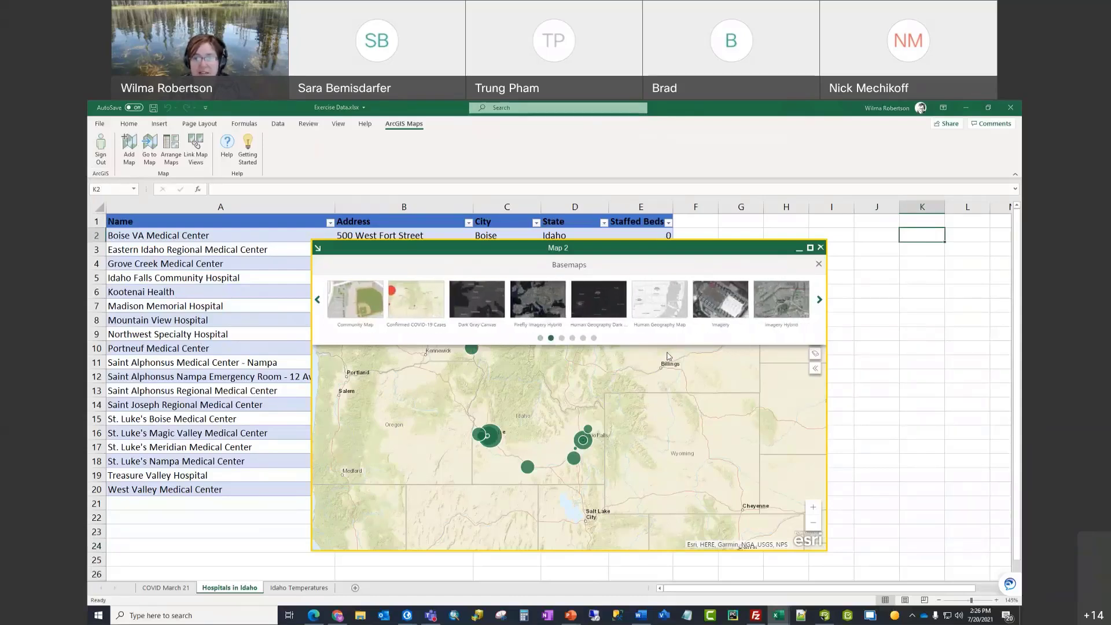
{"action": "left_click", "coordinate": [606, 306]}
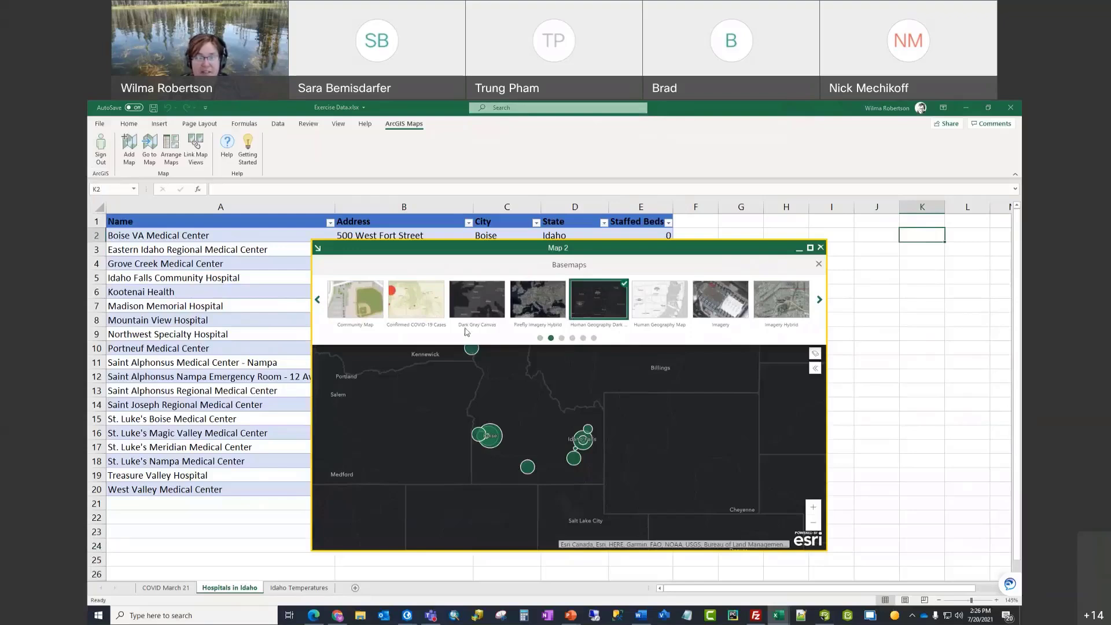
Step: Close the basemaps and expand Table1's Staffed Beds legend showing classes 378–578 and 213–378
{"action": "left_click", "coordinate": [819, 266]}
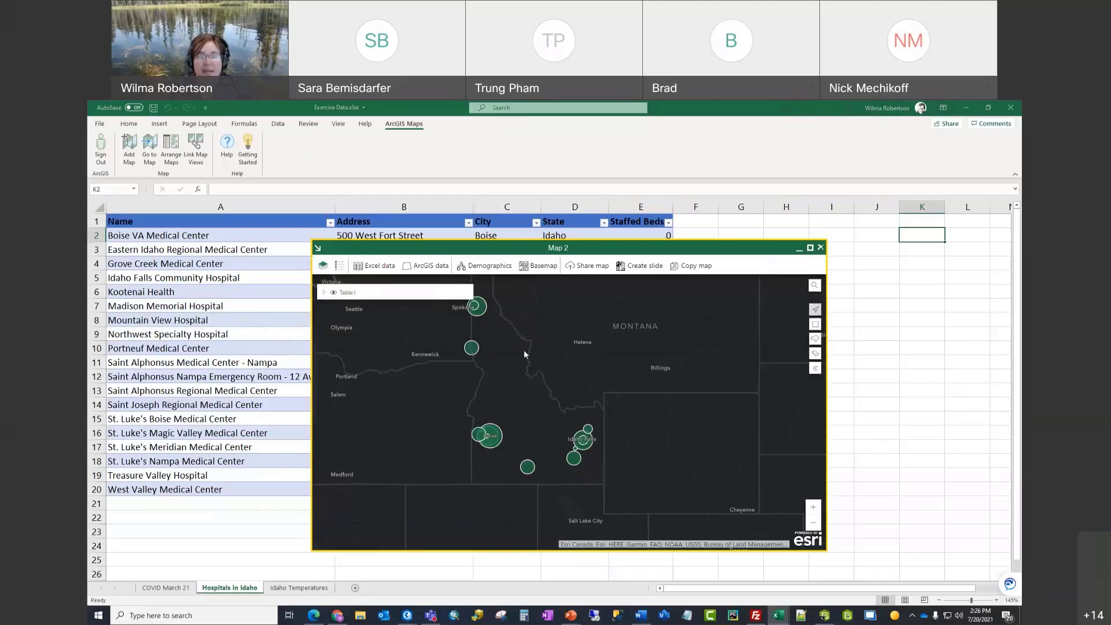
{"action": "left_click", "coordinate": [325, 293]}
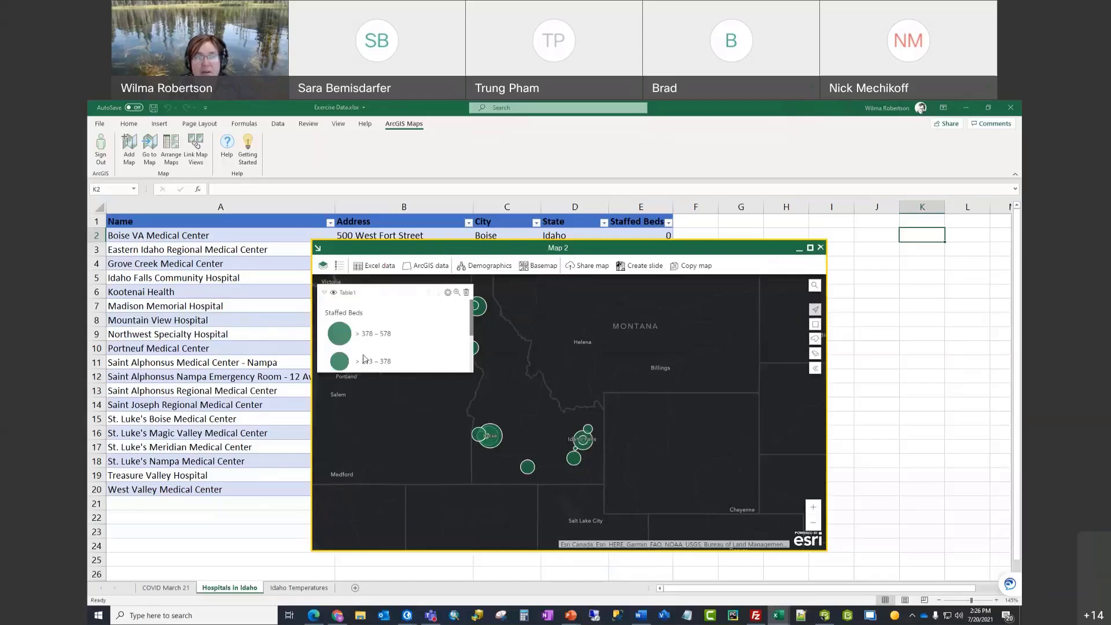
{"action": "left_click", "coordinate": [334, 294]}
{"action": "left_click", "coordinate": [334, 294]}
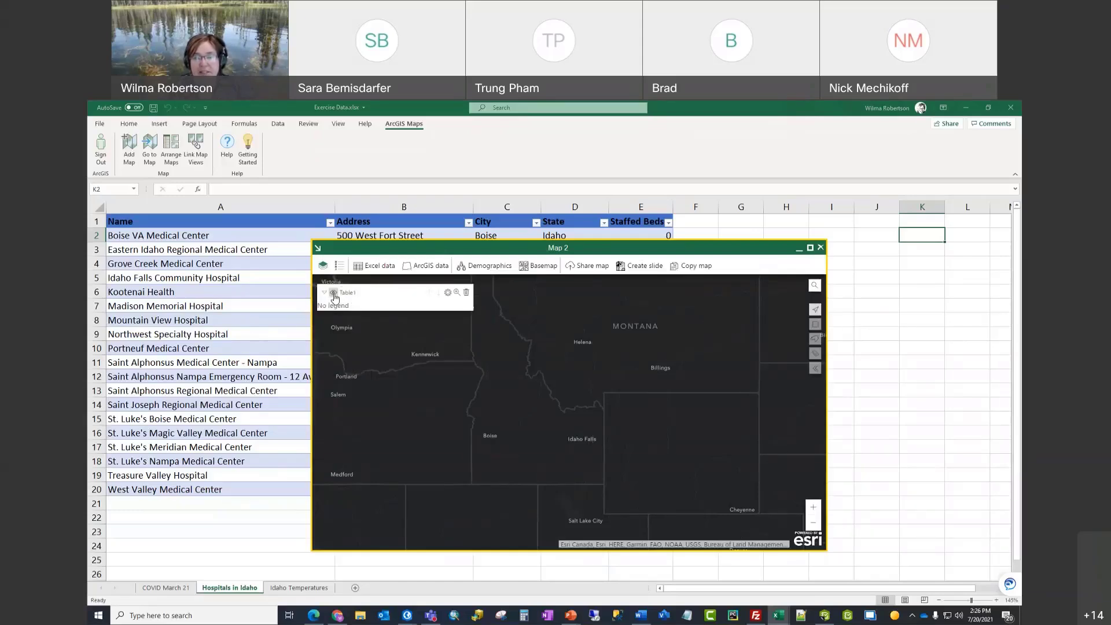
{"action": "left_click", "coordinate": [334, 294]}
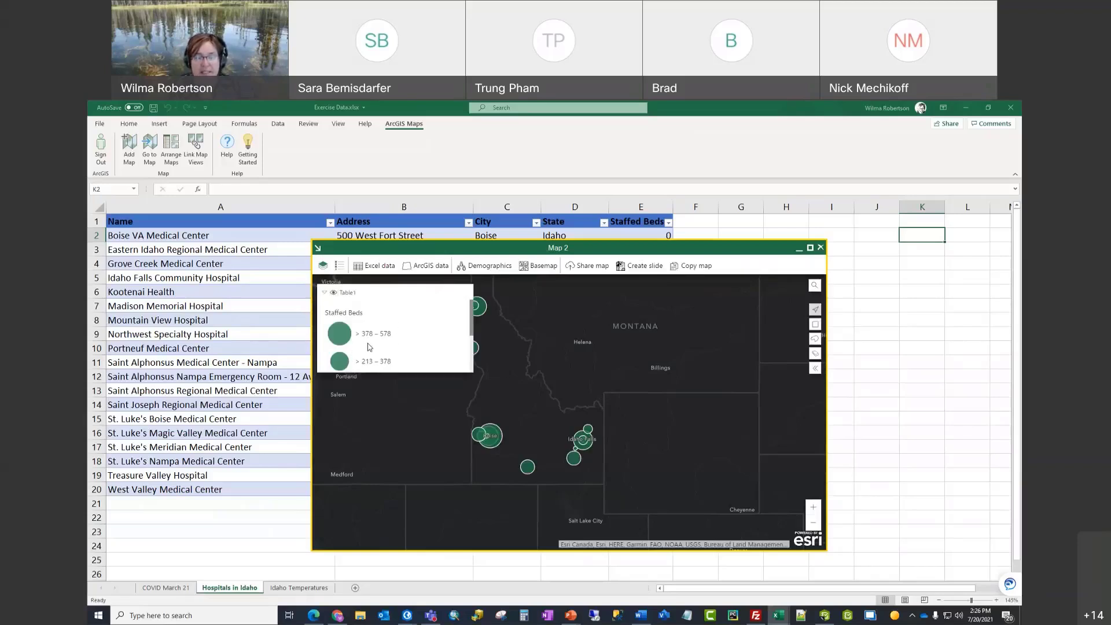
{"action": "mouse_move", "coordinate": [349, 292]}
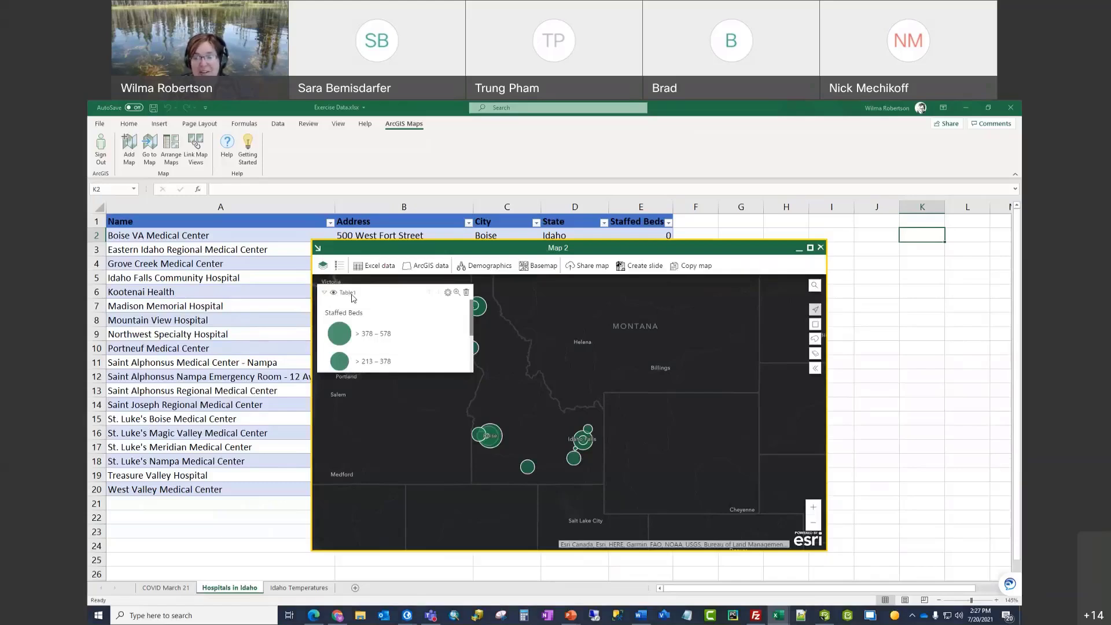
{"action": "scroll", "coordinate": [365, 346], "scroll_direction": "down", "scroll_amount": 2}
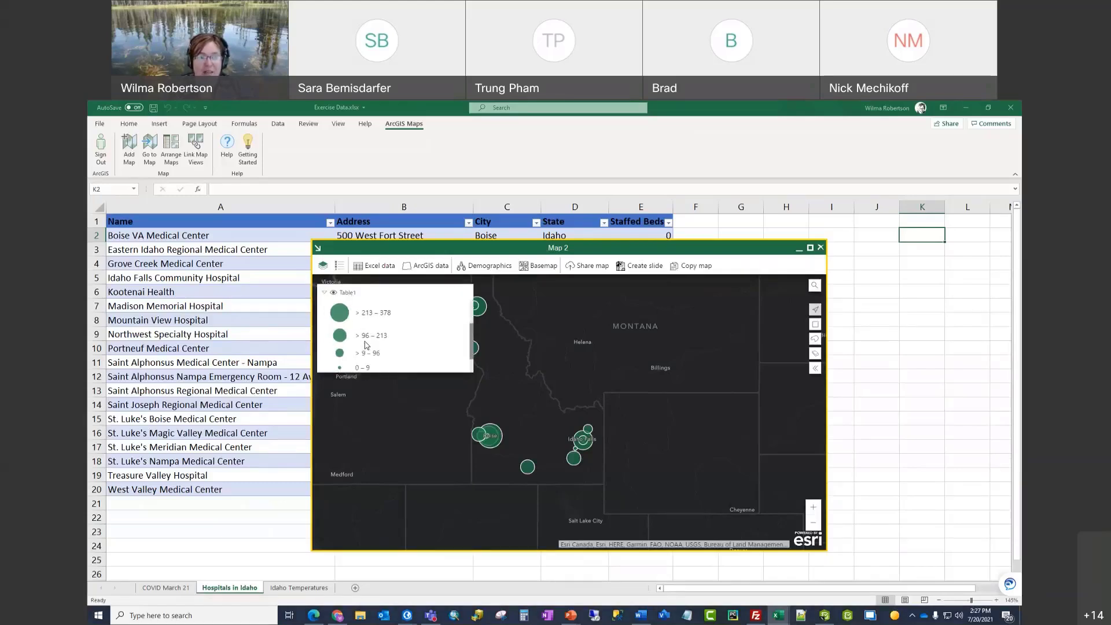
{"action": "scroll", "coordinate": [366, 346], "scroll_direction": "up", "scroll_amount": 2}
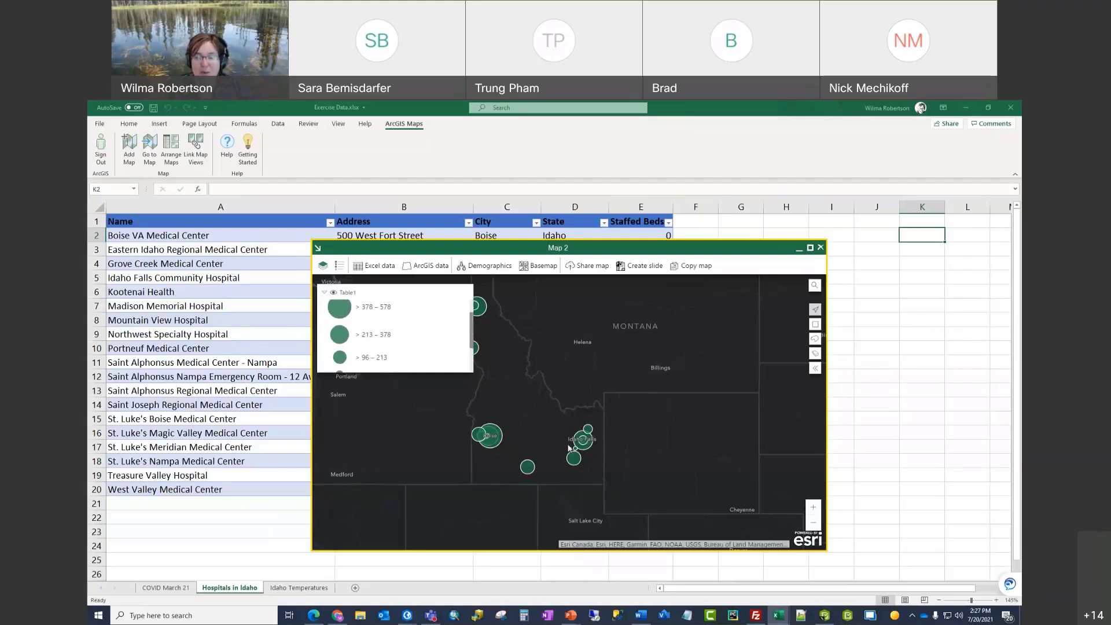
{"action": "scroll", "coordinate": [377, 347], "scroll_direction": "up", "scroll_amount": 1}
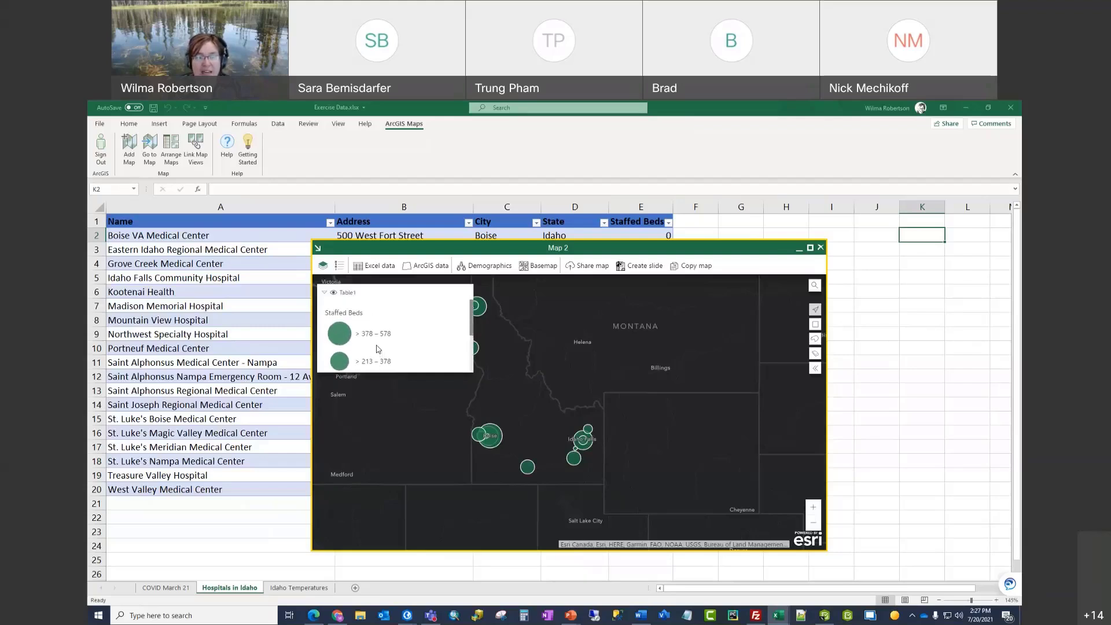
{"action": "scroll", "coordinate": [377, 347], "scroll_direction": "down", "scroll_amount": 2}
{"action": "scroll", "coordinate": [377, 347], "scroll_direction": "up", "scroll_amount": 2}
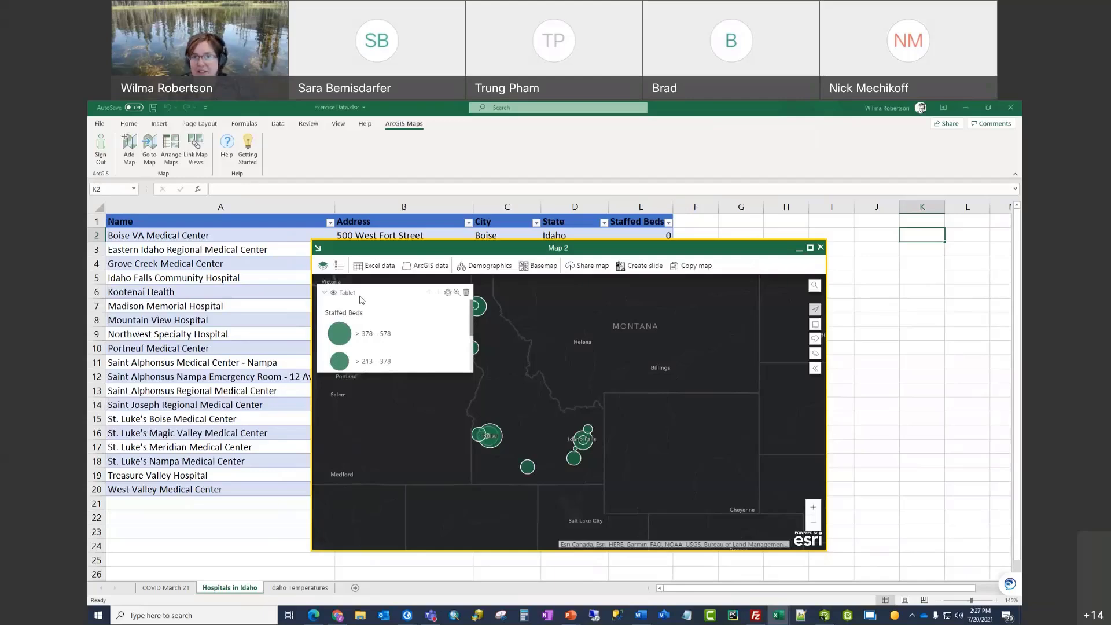
Step: Rename the Table1 layer to 'Hospital Beds in Idaho'
{"action": "left_click", "coordinate": [447, 293]}
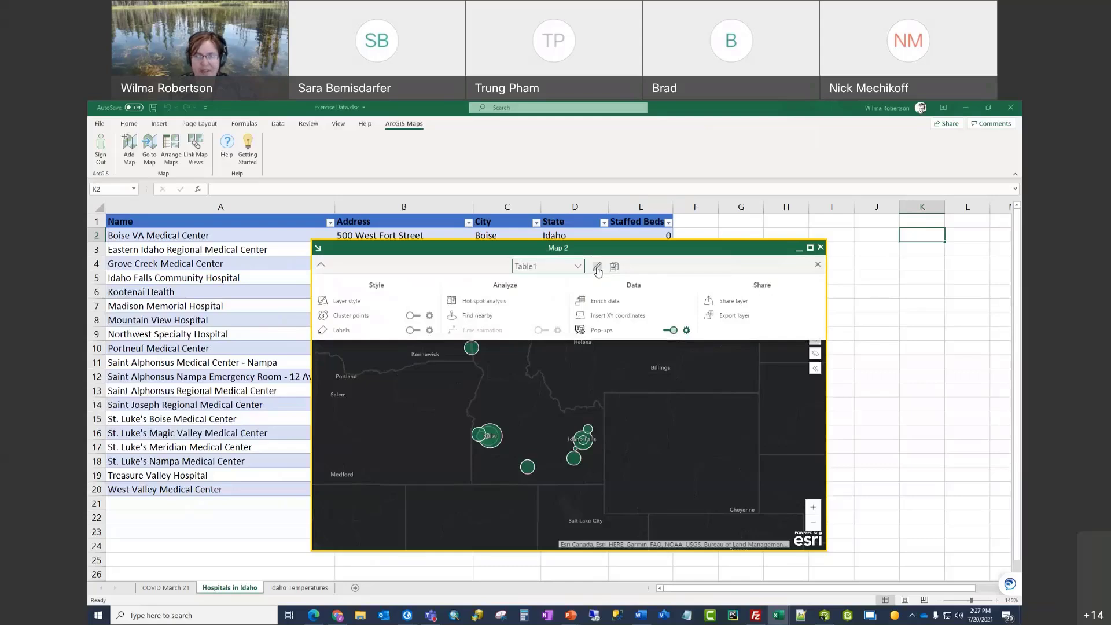
{"action": "left_click", "coordinate": [596, 267]}
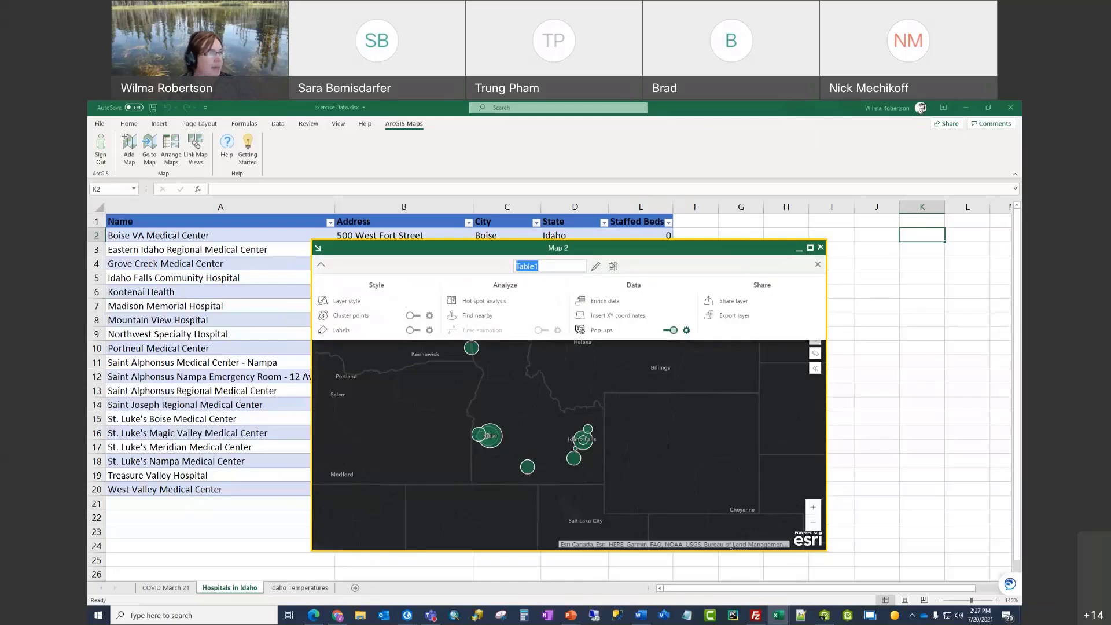
{"action": "type", "text": "Hos"}
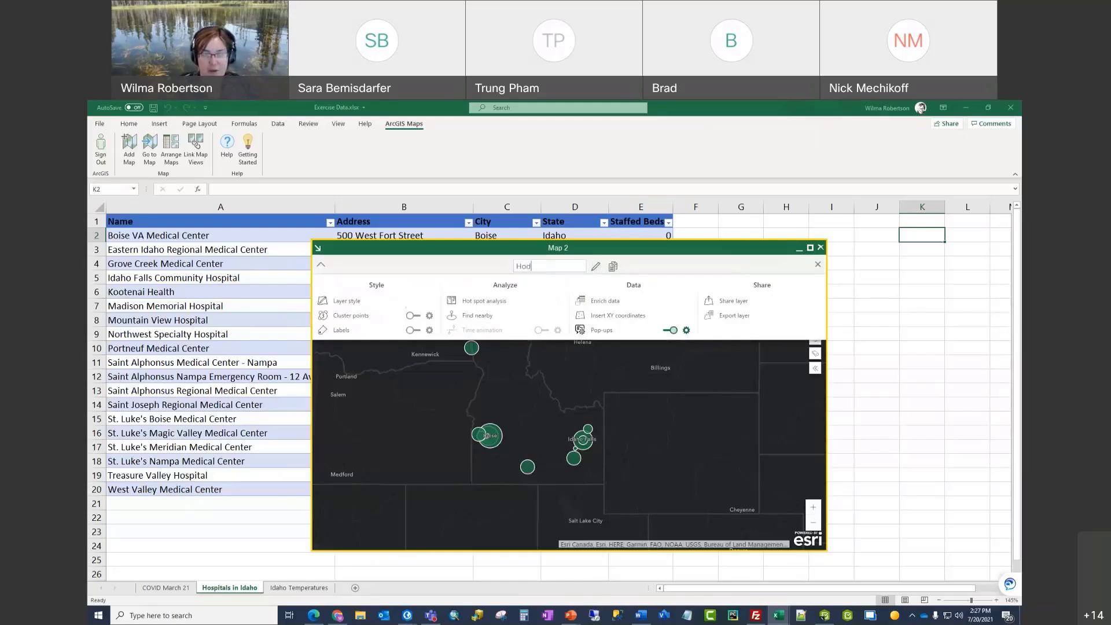
{"action": "type", "text": "pital"}
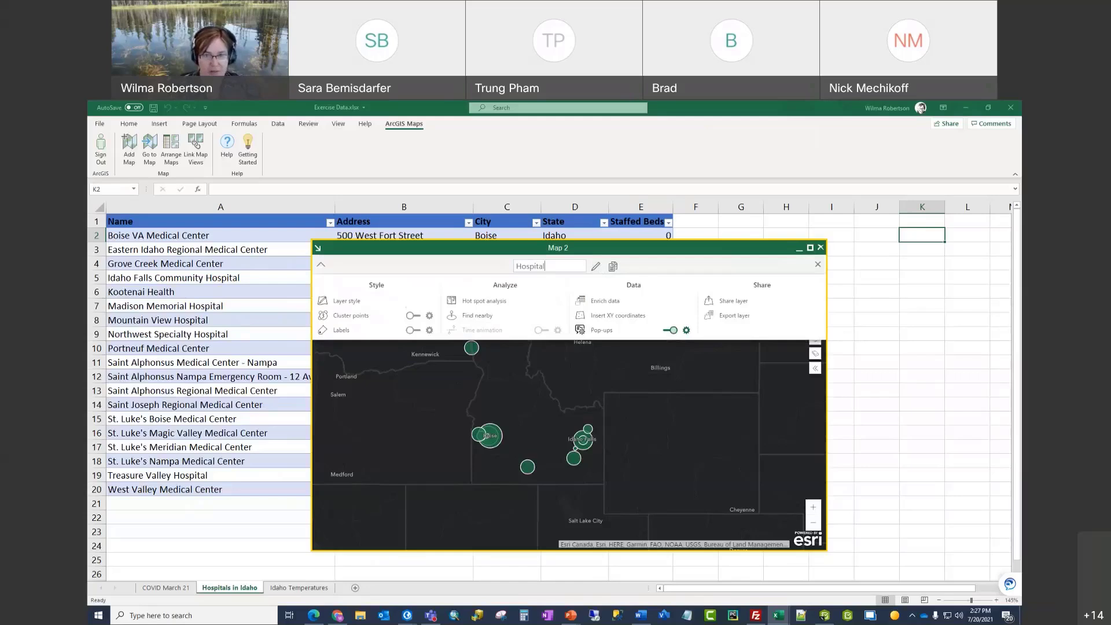
{"action": "type", "text": " Beds in Idaho"}
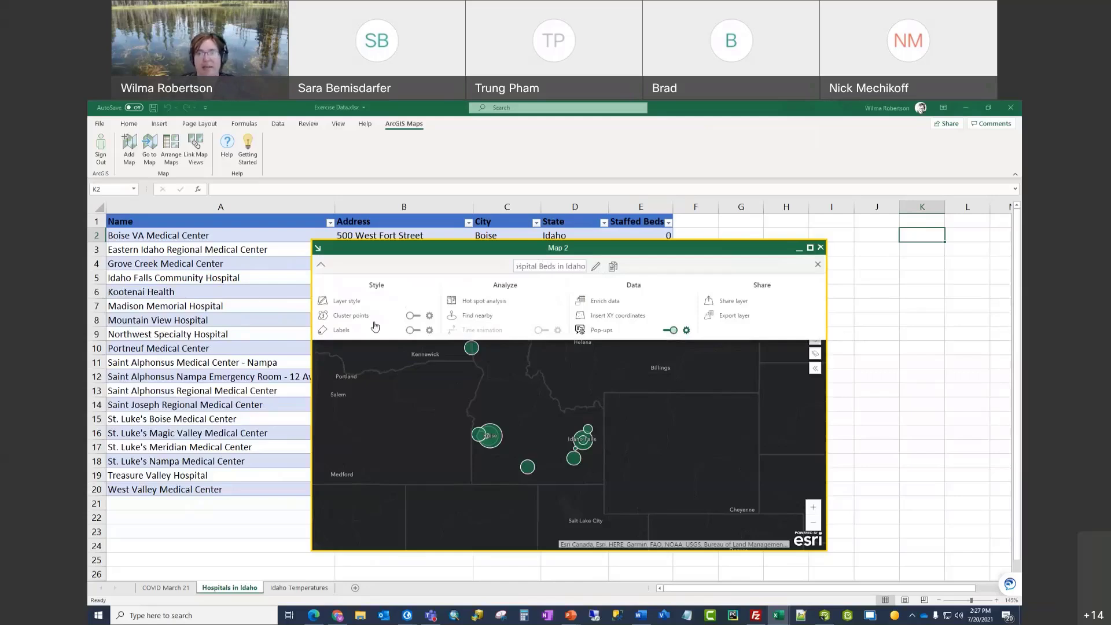
{"action": "key", "text": "Return"}
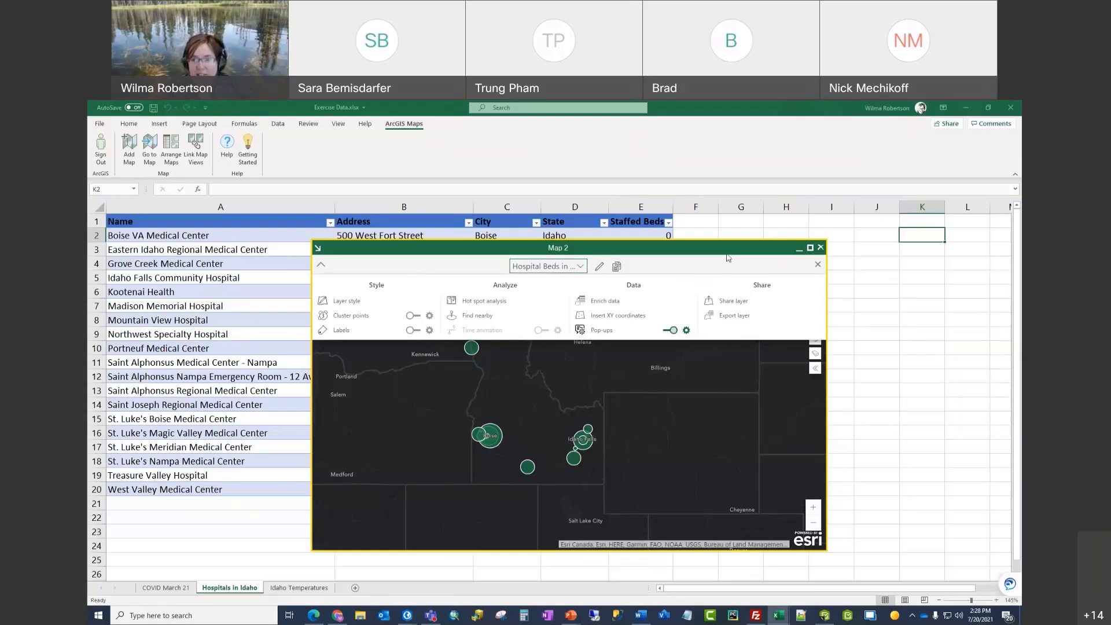
Step: Maximize Map 2 and switch on Cluster points for the hospital layer
{"action": "left_click", "coordinate": [810, 247]}
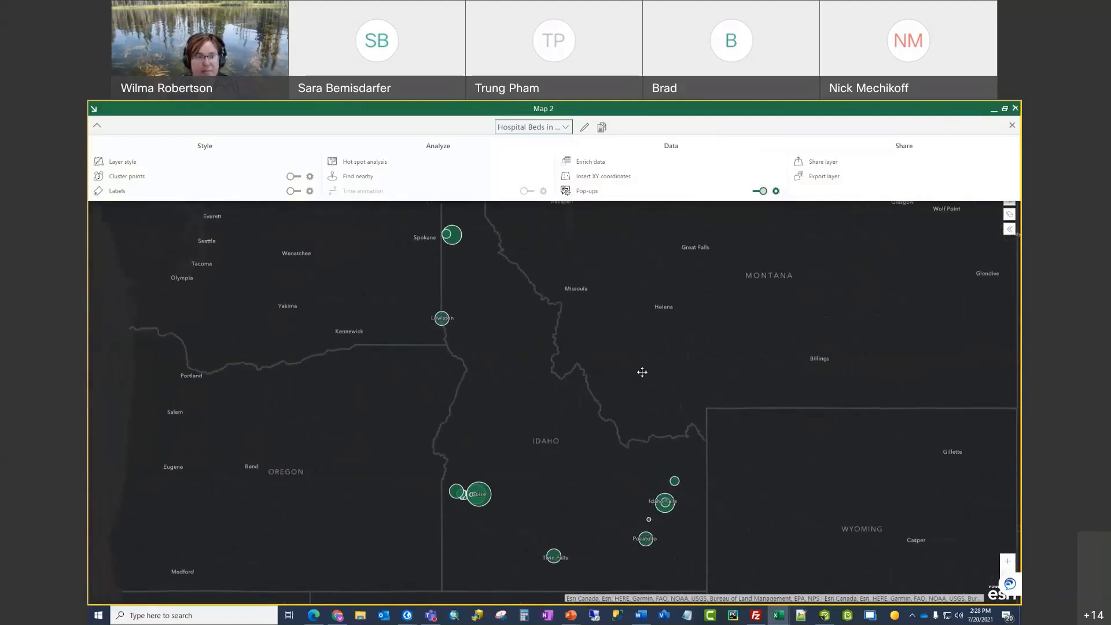
{"action": "left_click", "coordinate": [291, 177]}
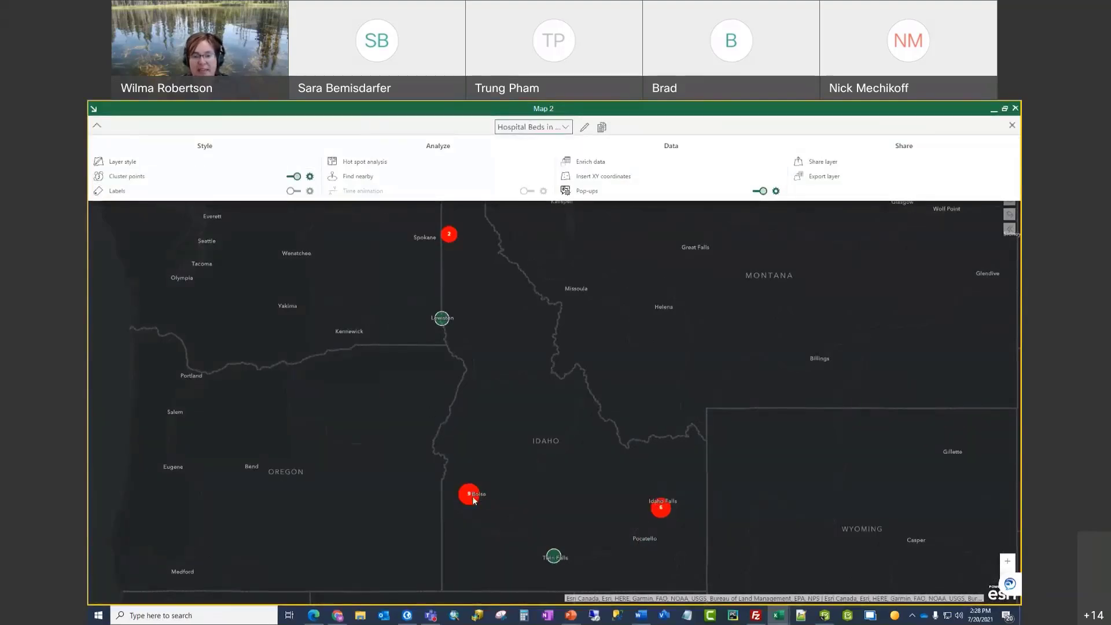
{"action": "scroll", "coordinate": [449, 498], "scroll_direction": "up", "scroll_amount": 3}
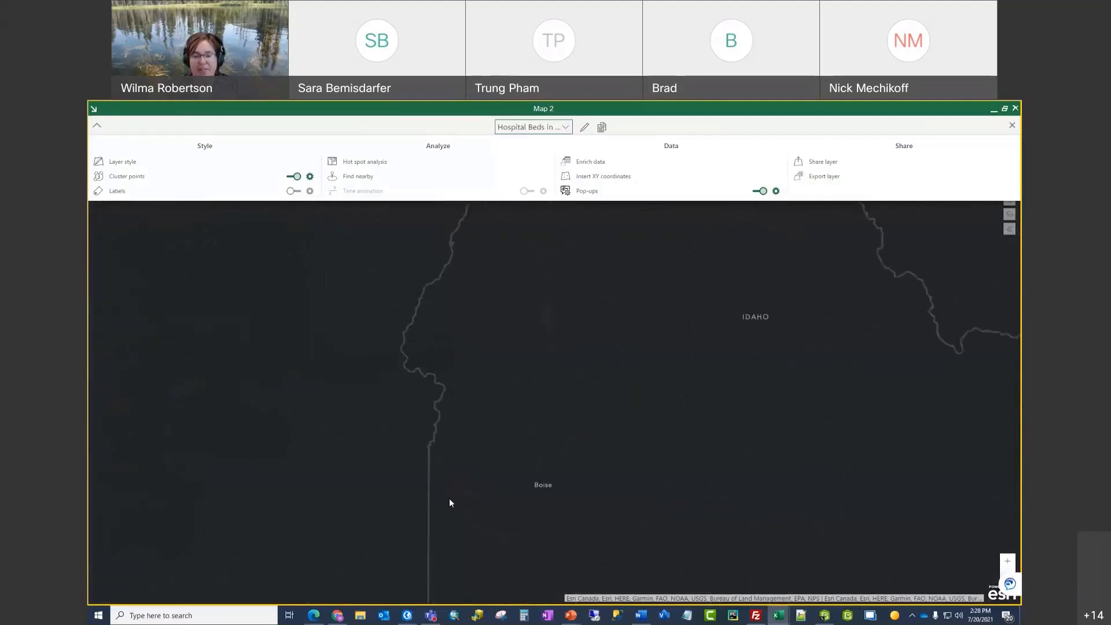
{"action": "left_click_drag", "start_coordinate": [503, 504], "coordinate": [567, 449]}
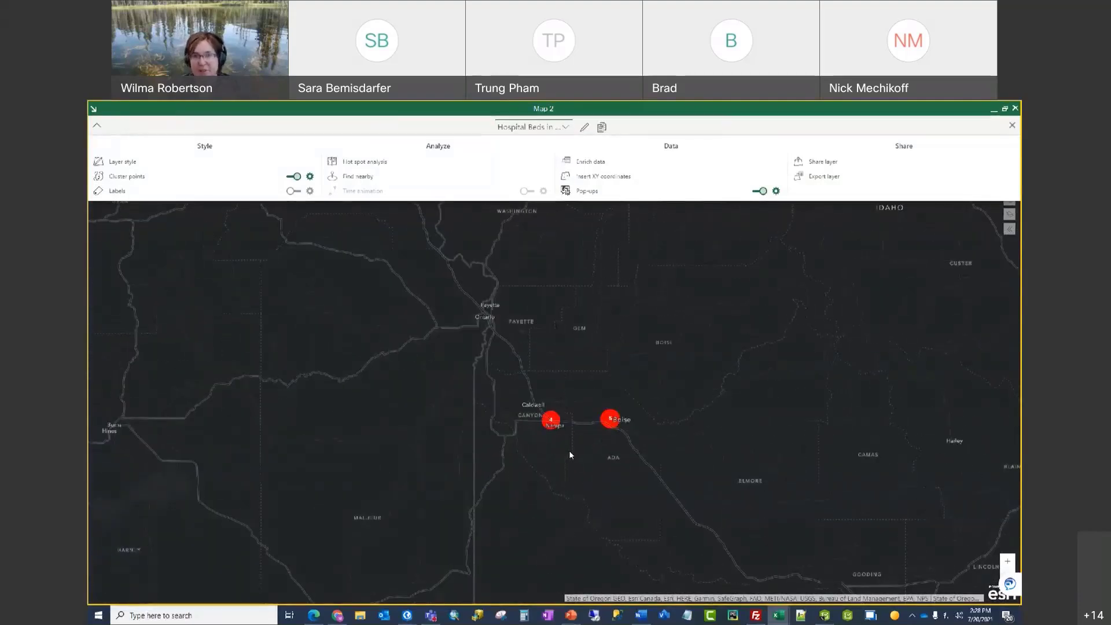
Step: Zoom and pan around Nampa and Boise to inspect the red numbered hospital clusters
{"action": "scroll", "coordinate": [575, 446], "scroll_direction": "up", "scroll_amount": 1}
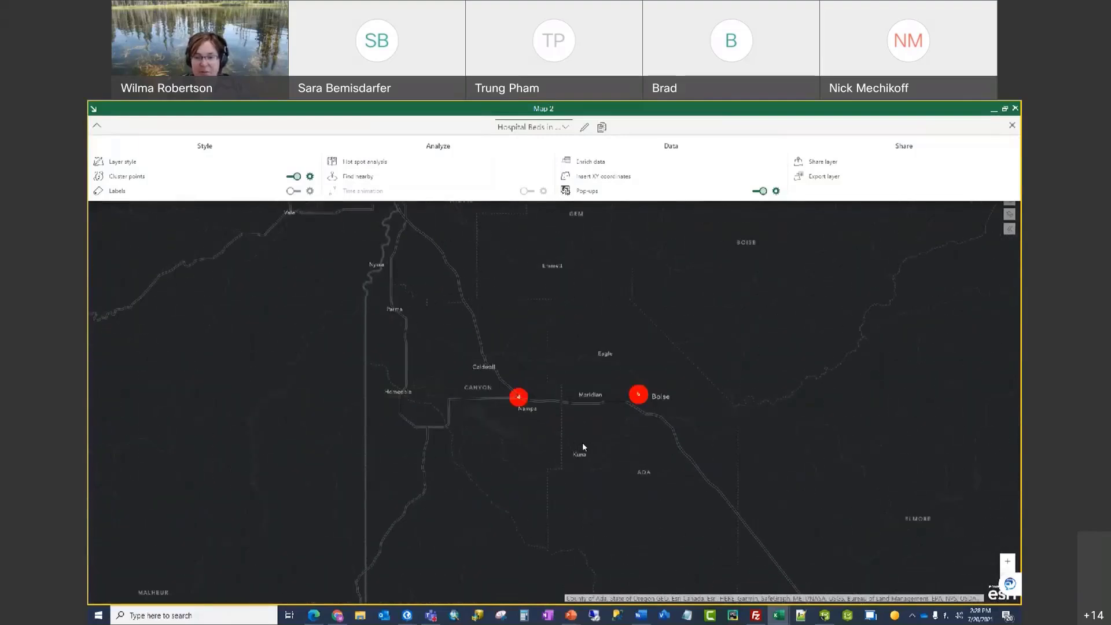
{"action": "scroll", "coordinate": [583, 443], "scroll_direction": "up", "scroll_amount": 1}
{"action": "left_click_drag", "start_coordinate": [701, 361], "coordinate": [595, 391]}
{"action": "scroll", "coordinate": [641, 383], "scroll_direction": "up", "scroll_amount": 1}
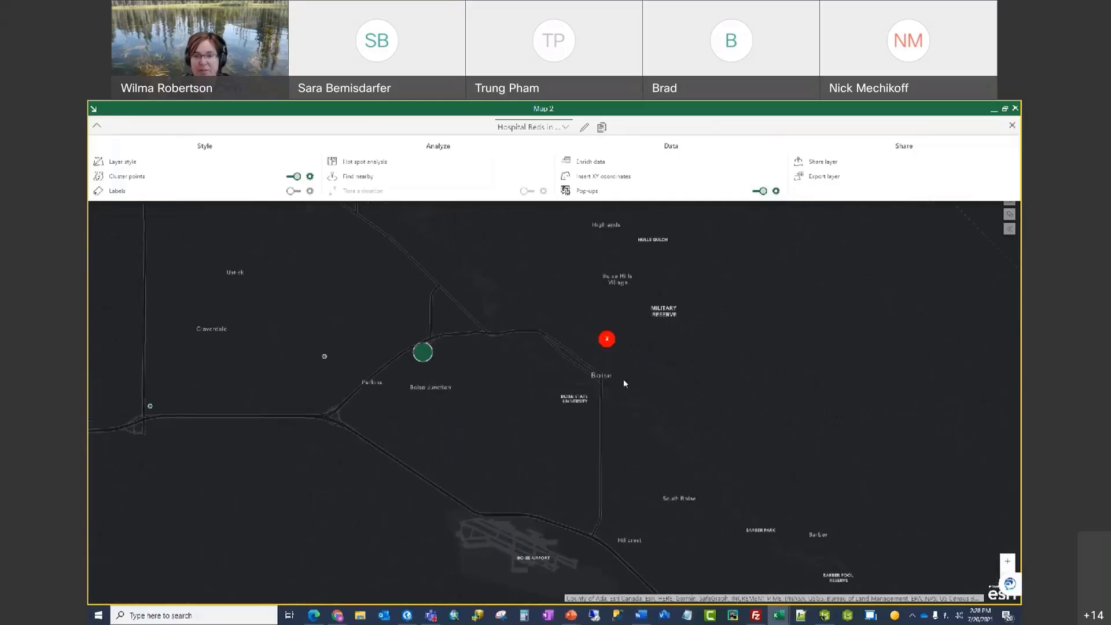
{"action": "scroll", "coordinate": [610, 352], "scroll_direction": "up", "scroll_amount": 2}
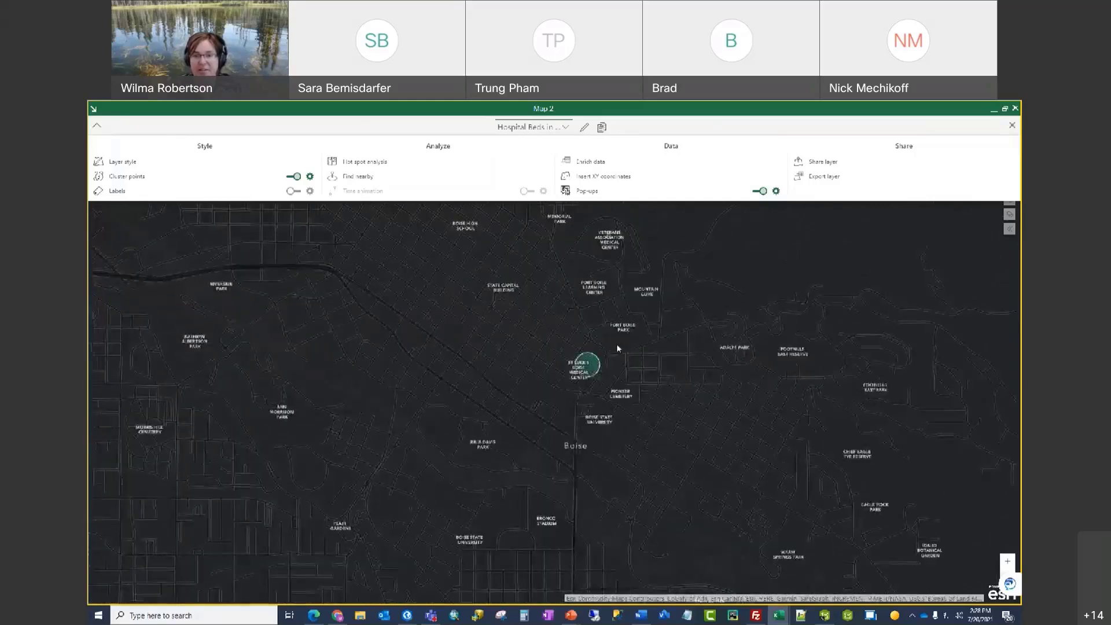
{"action": "left_click_drag", "start_coordinate": [620, 347], "coordinate": [599, 467]}
{"action": "scroll", "coordinate": [599, 467], "scroll_direction": "down", "scroll_amount": 1}
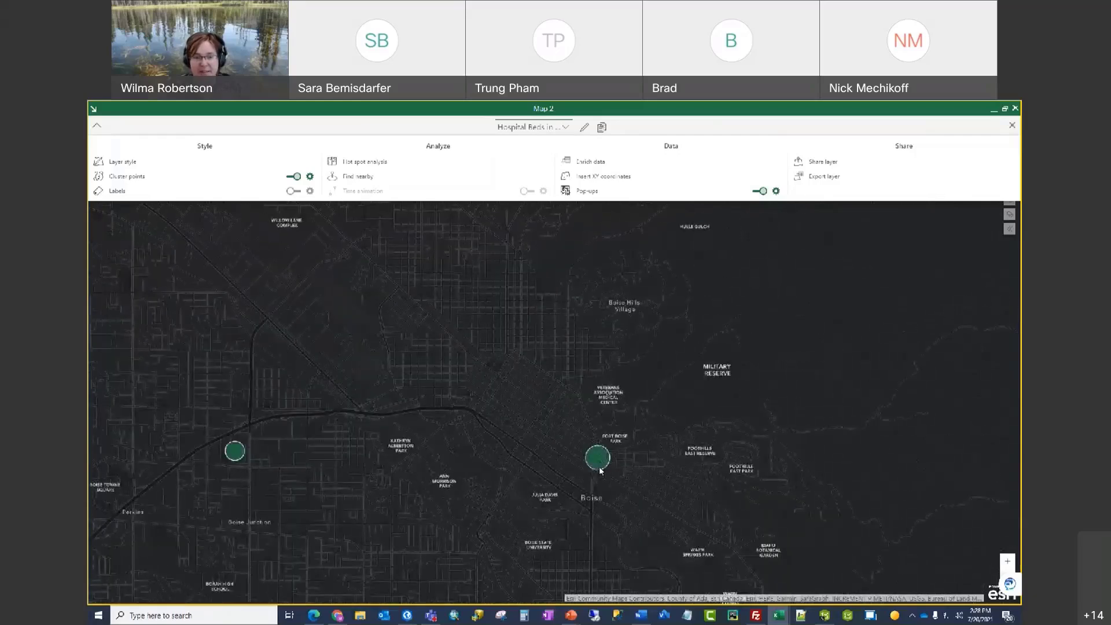
{"action": "left_click_drag", "start_coordinate": [468, 474], "coordinate": [523, 452]}
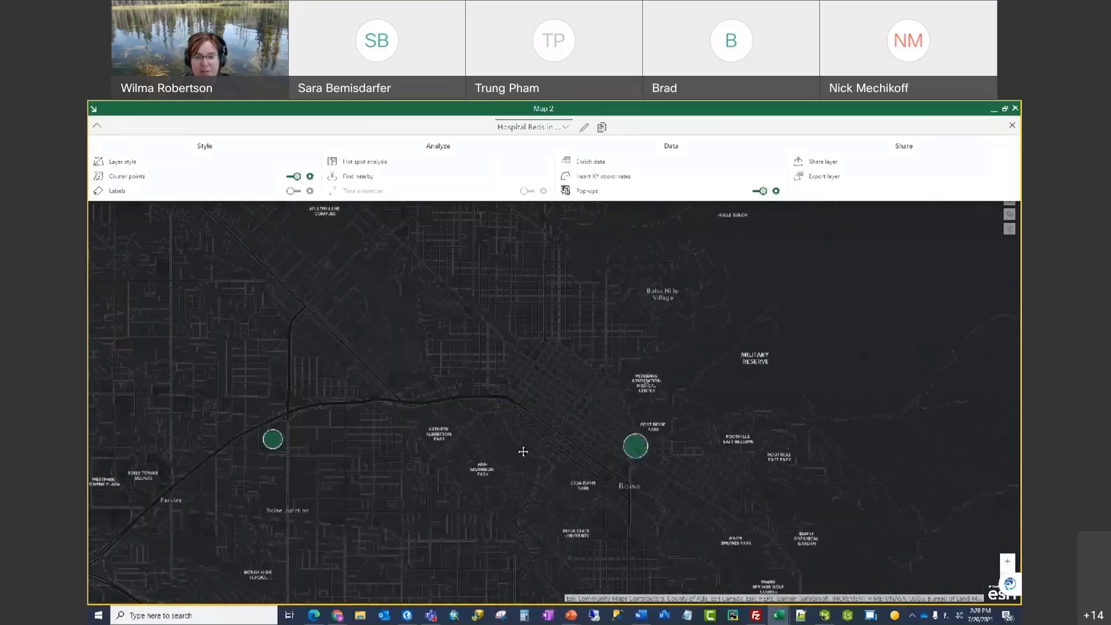
{"action": "scroll", "coordinate": [571, 394], "scroll_direction": "down", "scroll_amount": 1}
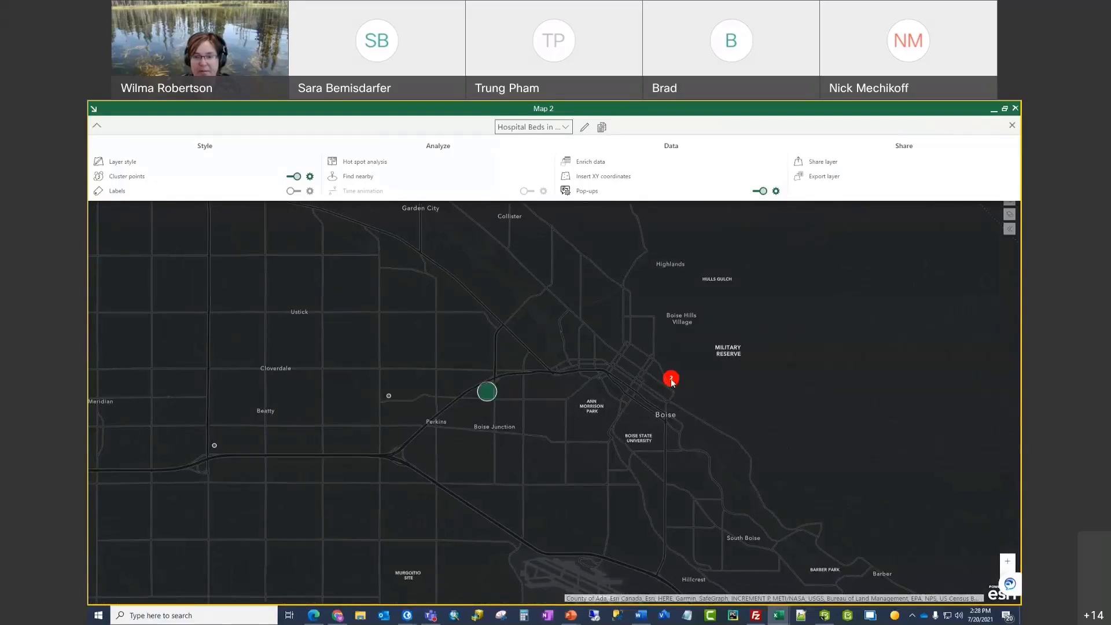
{"action": "scroll", "coordinate": [671, 384], "scroll_direction": "up", "scroll_amount": 3}
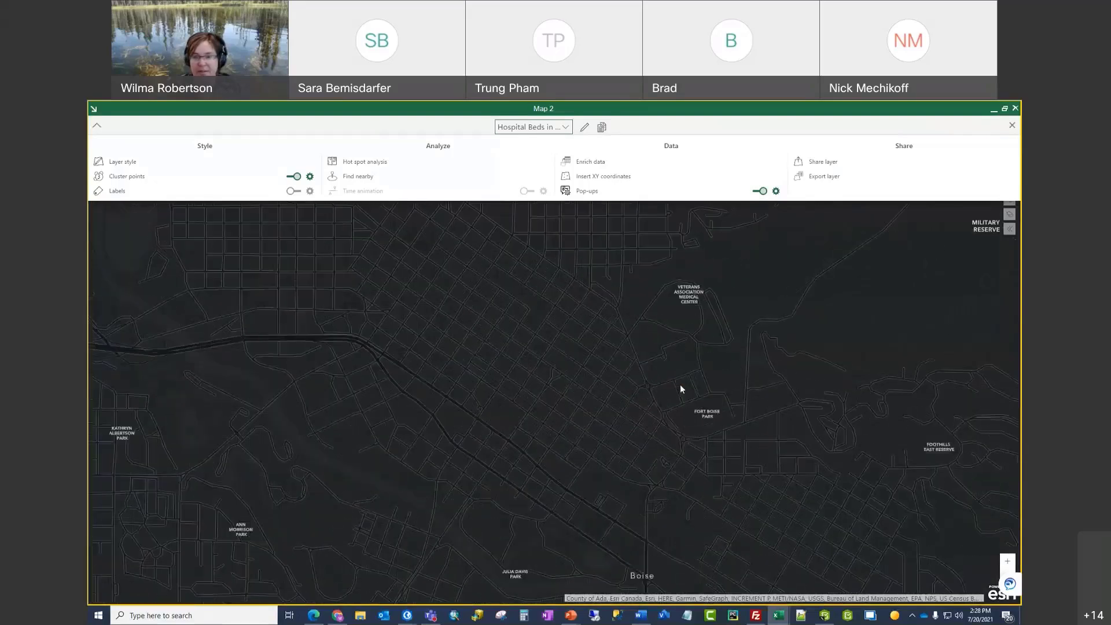
{"action": "scroll", "coordinate": [655, 424], "scroll_direction": "down", "scroll_amount": 4}
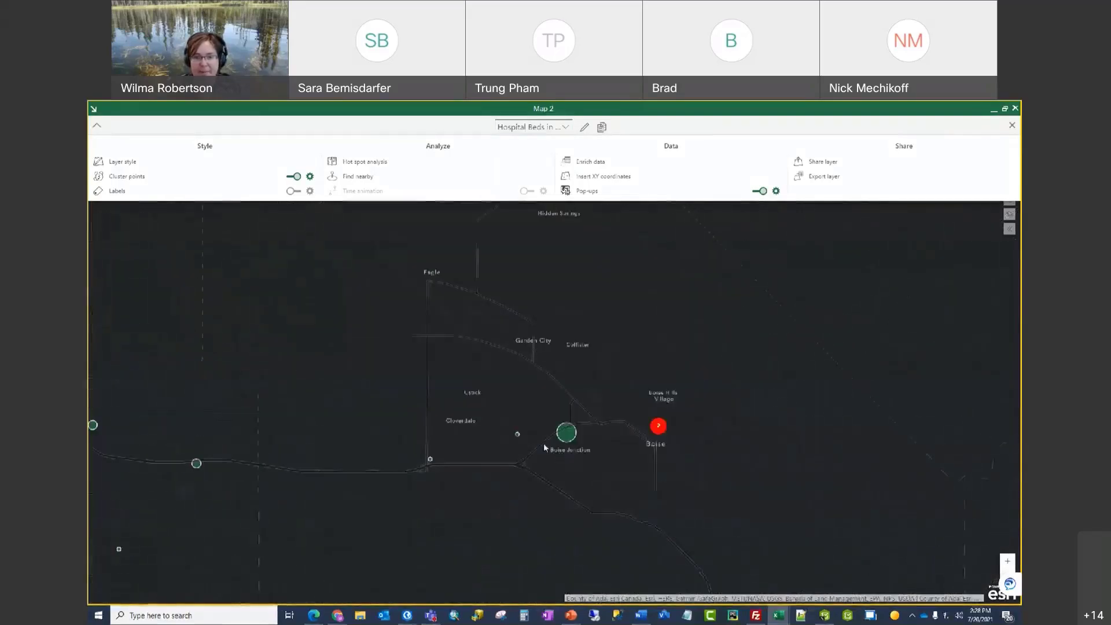
{"action": "left_click_drag", "start_coordinate": [620, 383], "coordinate": [672, 352]}
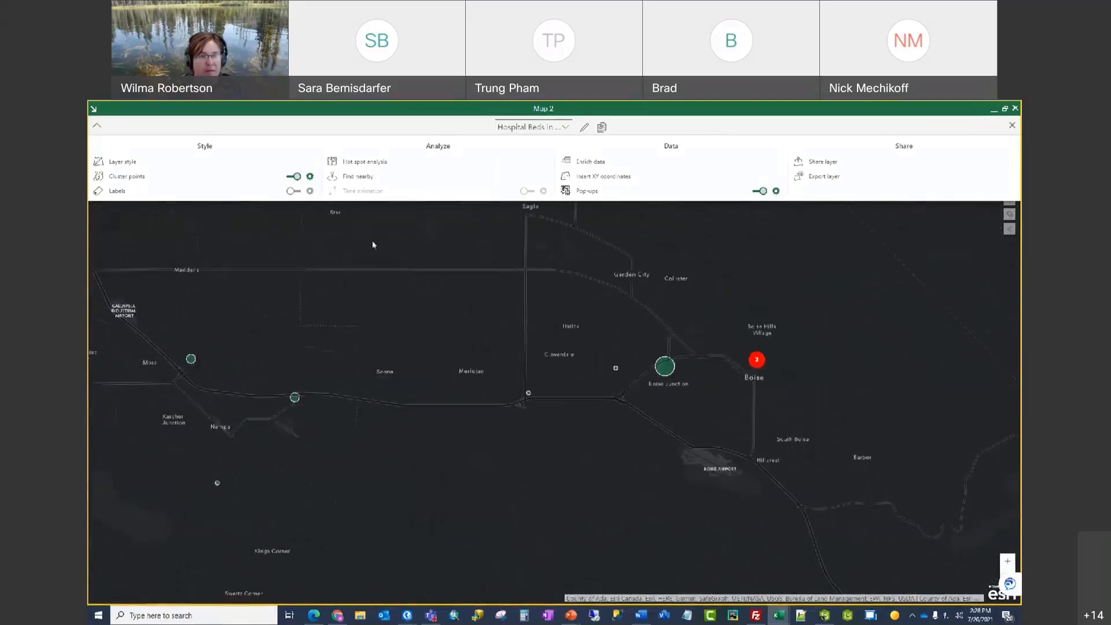
Step: Try a cluster radius of 25, restore it to 50, then switch clustering off
{"action": "left_click", "coordinate": [311, 178]}
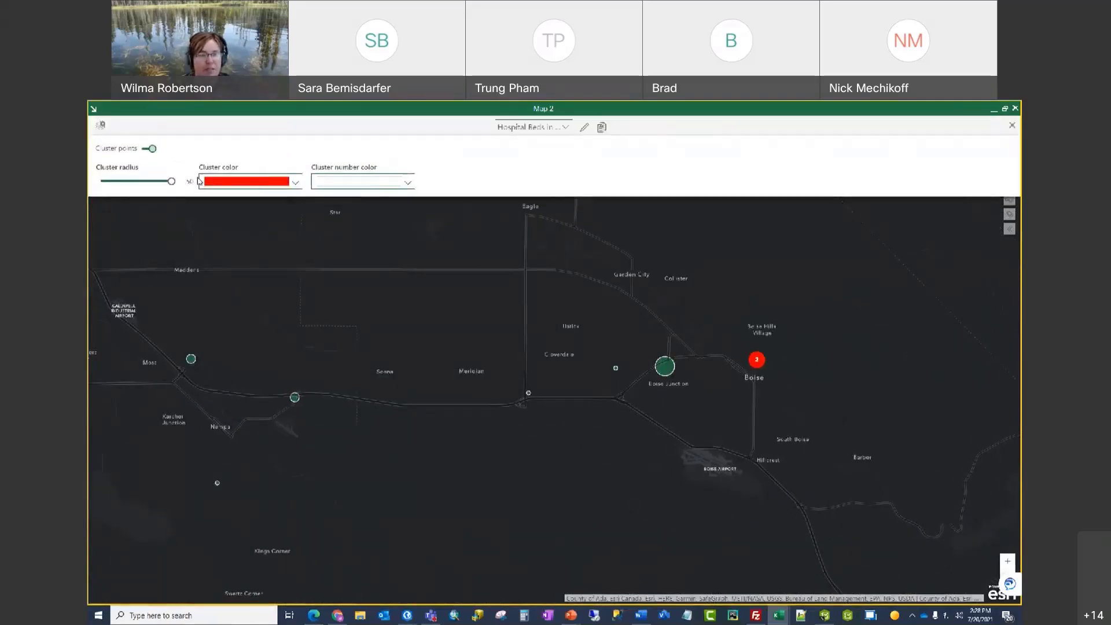
{"action": "left_click_drag", "start_coordinate": [168, 182], "coordinate": [133, 183]}
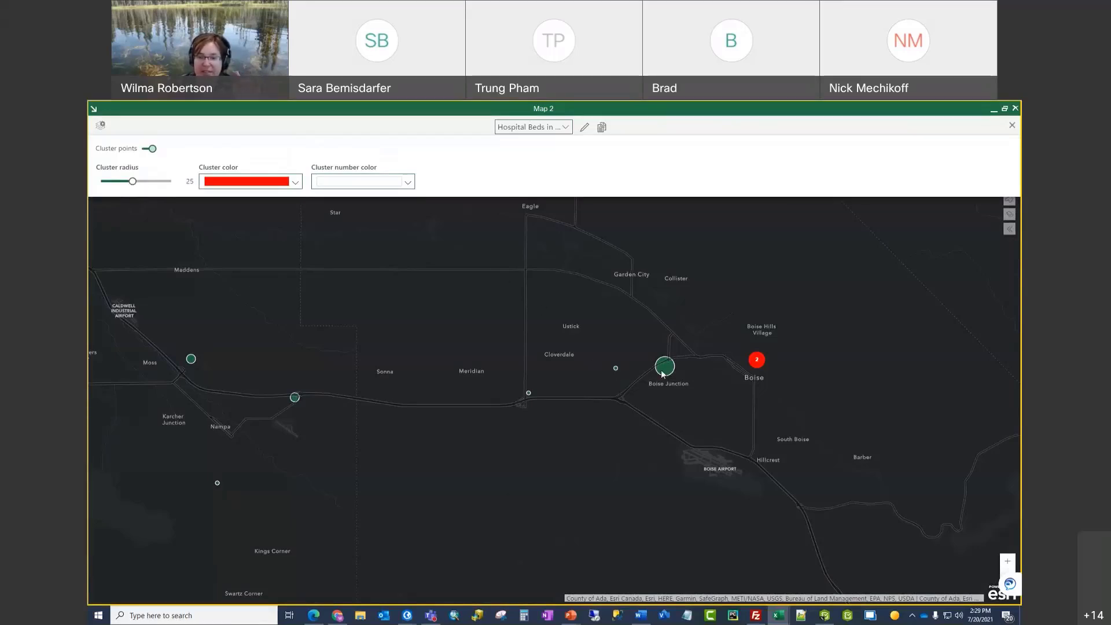
{"action": "left_click_drag", "start_coordinate": [132, 181], "coordinate": [171, 181]}
{"action": "left_click", "coordinate": [152, 149]}
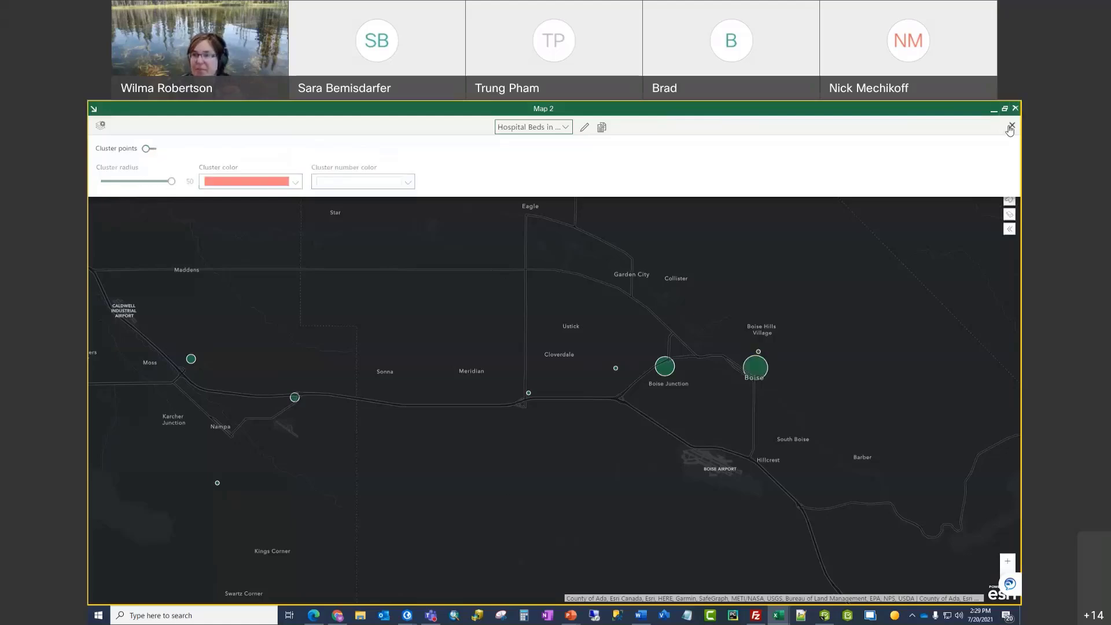
{"action": "left_click", "coordinate": [1011, 126]}
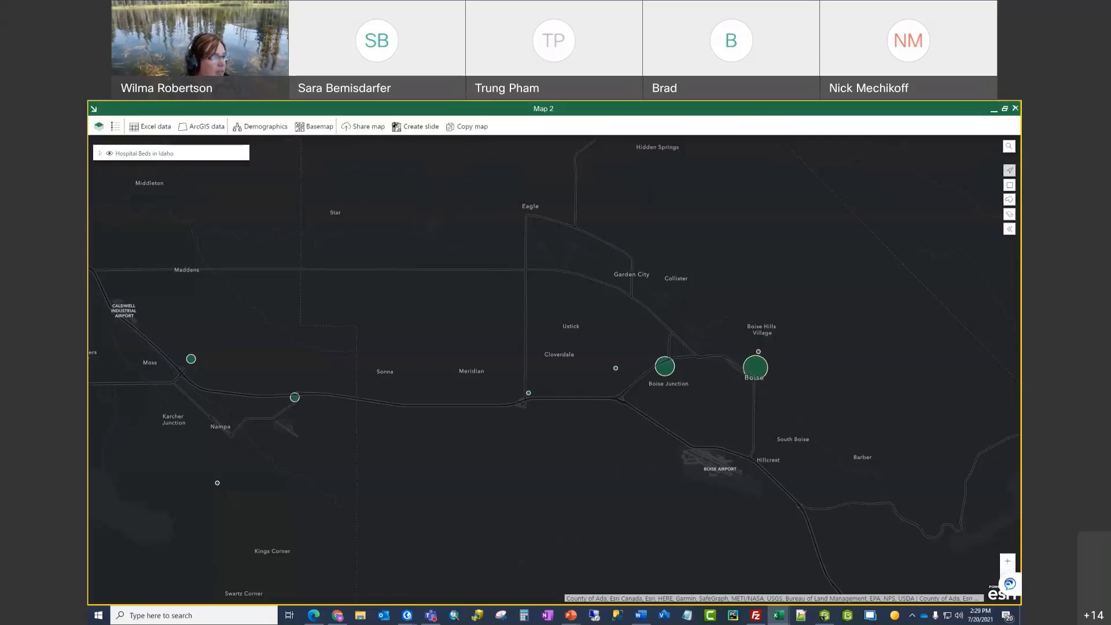
Step: Zoom out and centre Idaho so all hospital circles, Spokane and Montana are visible
{"action": "scroll", "coordinate": [571, 402], "scroll_direction": "down", "scroll_amount": 5}
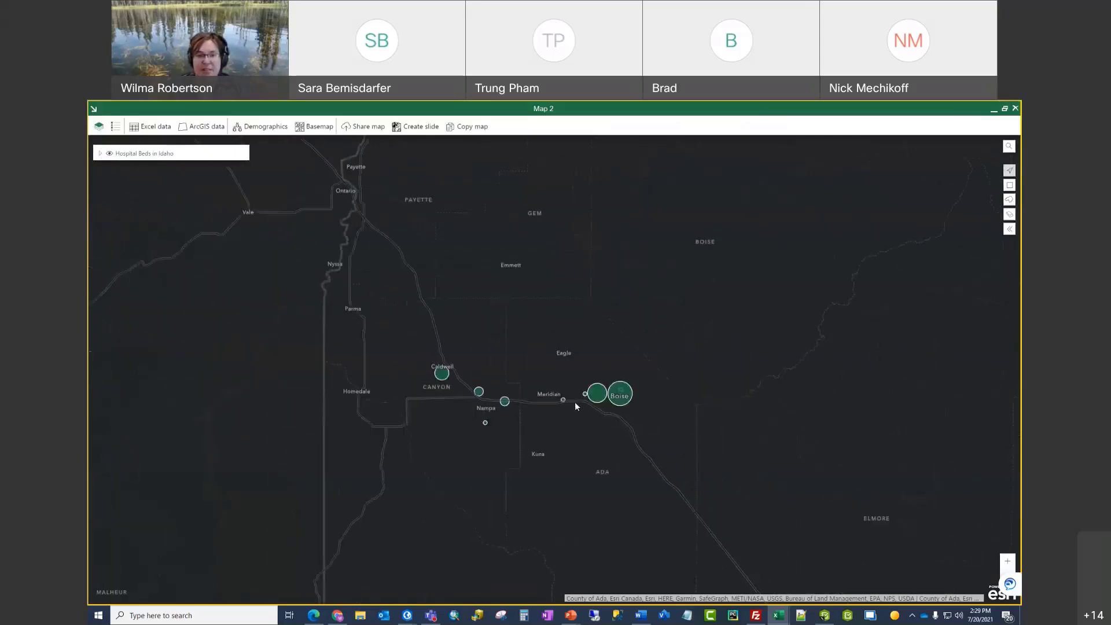
{"action": "scroll", "coordinate": [572, 395], "scroll_direction": "down", "scroll_amount": 2}
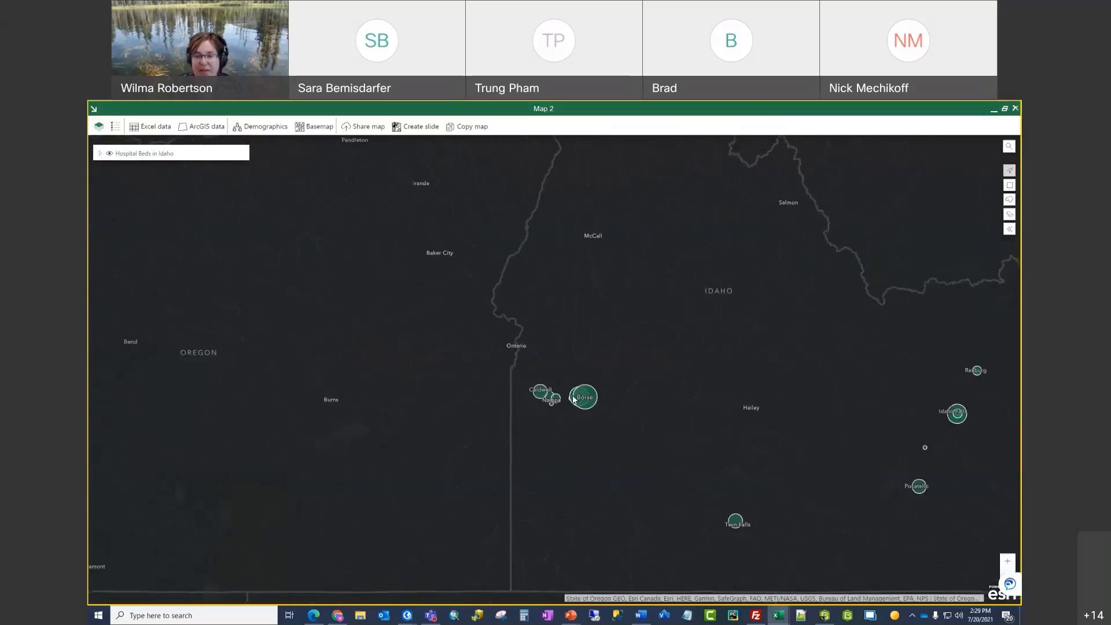
{"action": "scroll", "coordinate": [594, 389], "scroll_direction": "down", "scroll_amount": 1}
{"action": "left_click_drag", "start_coordinate": [599, 375], "coordinate": [520, 467]}
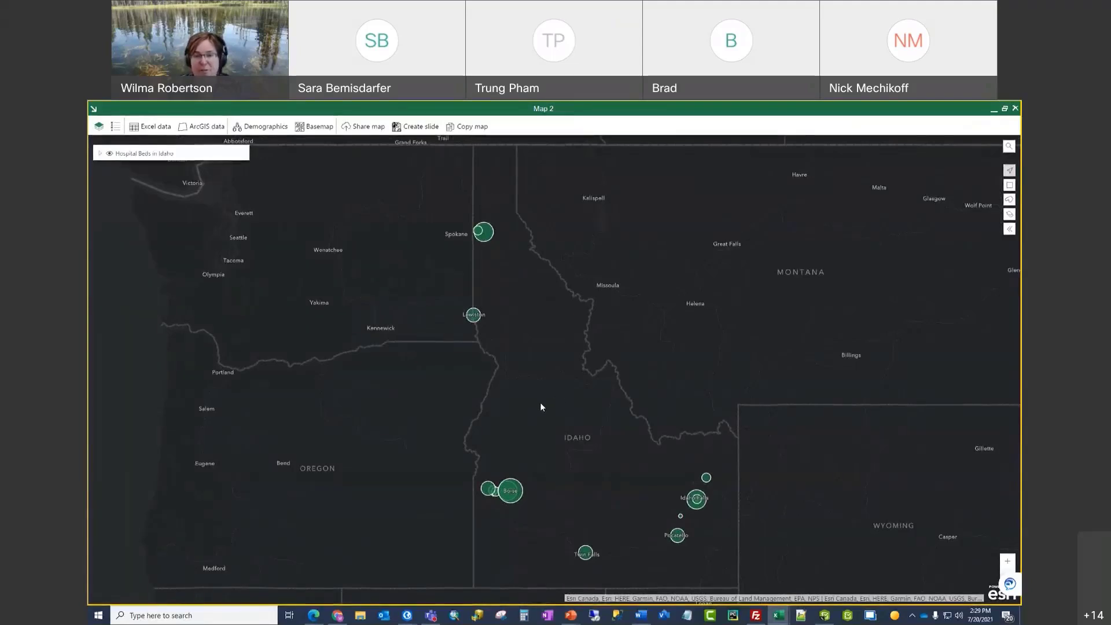
{"action": "mouse_move", "coordinate": [540, 402]}
{"action": "left_mouse_down"}
{"action": "mouse_move", "coordinate": [648, 386]}
{"action": "mouse_move", "coordinate": [521, 387]}
{"action": "mouse_move", "coordinate": [602, 395]}
{"action": "mouse_move", "coordinate": [520, 401]}
{"action": "left_mouse_up"}
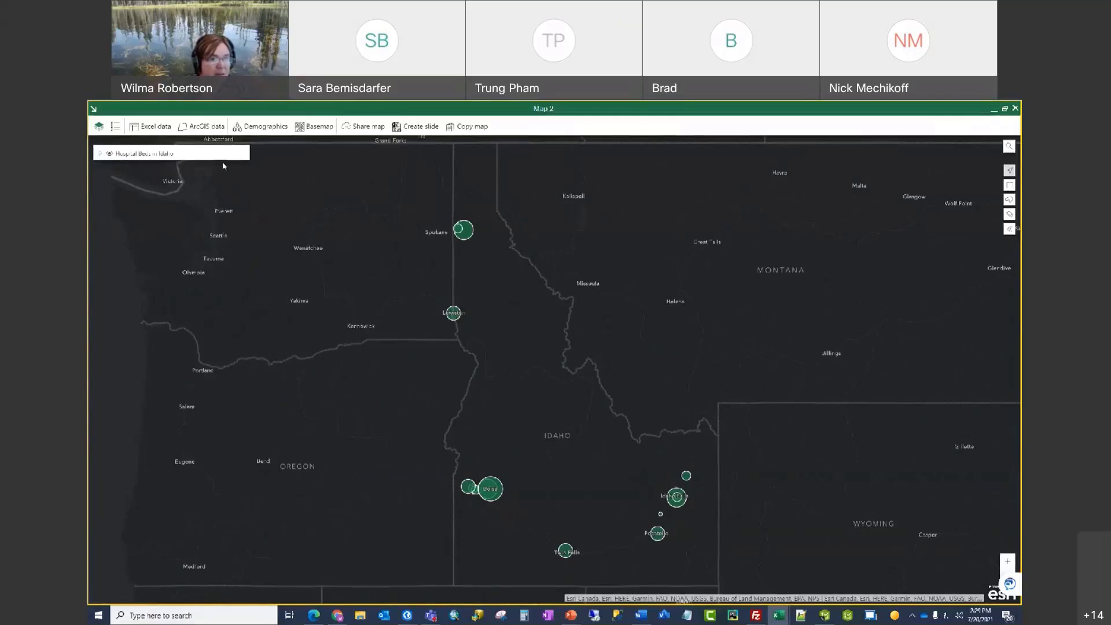
{"action": "mouse_move", "coordinate": [225, 156]}
Step: Open the hospital layer's options and view the Kootenai Health pop-up near Coeur d'Alene
{"action": "left_click", "coordinate": [224, 154]}
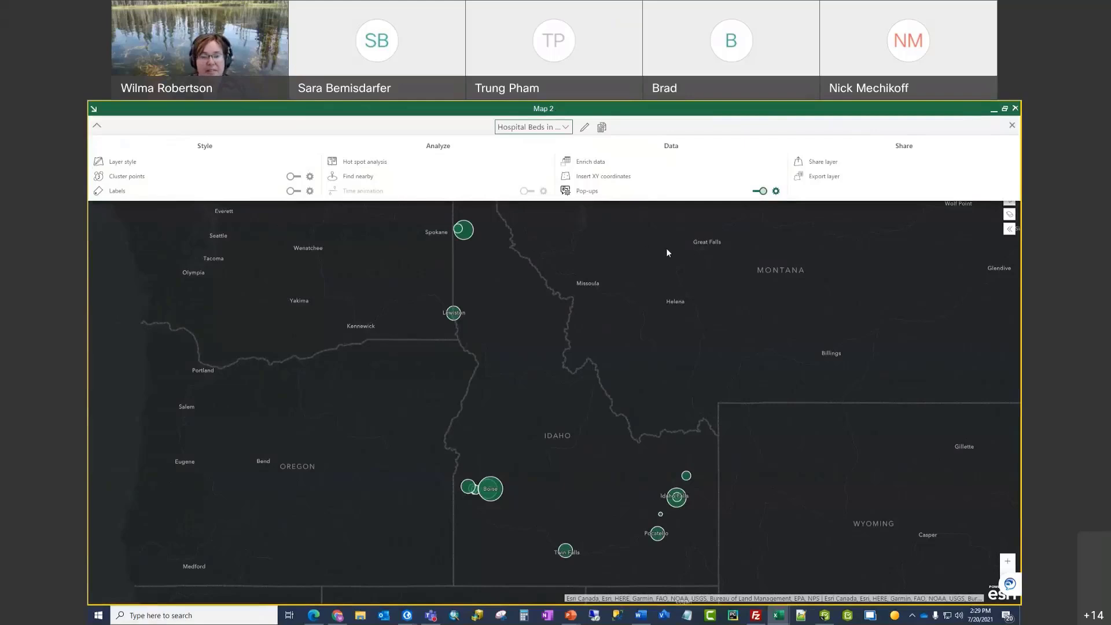
{"action": "left_click_drag", "start_coordinate": [490, 270], "coordinate": [562, 395]}
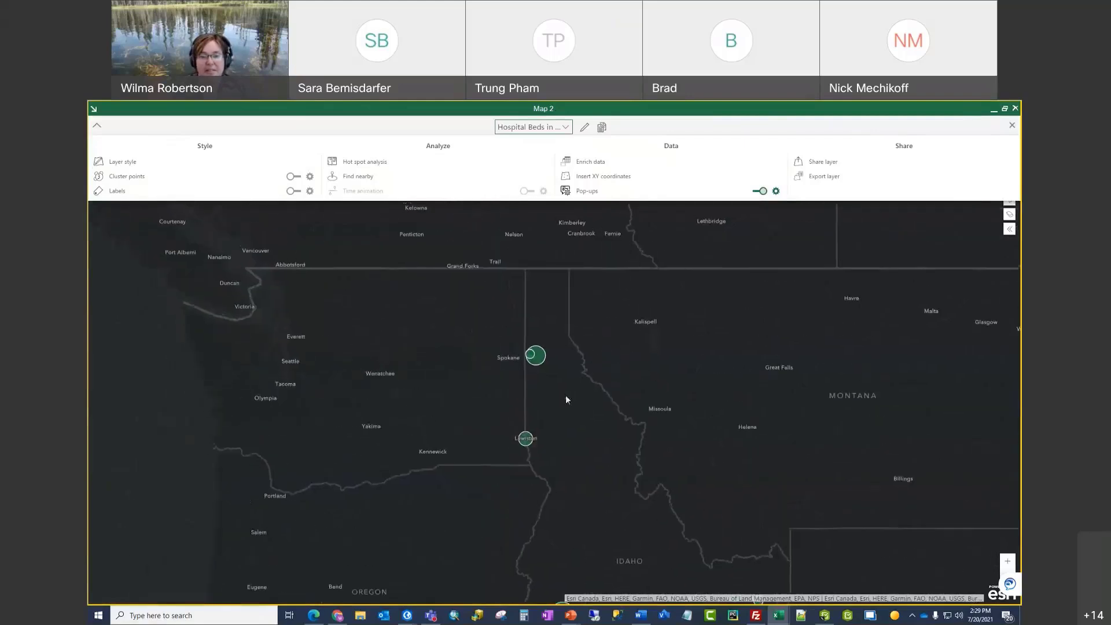
{"action": "scroll", "coordinate": [533, 365], "scroll_direction": "up", "scroll_amount": 1}
{"action": "scroll", "coordinate": [559, 397], "scroll_direction": "up", "scroll_amount": 2}
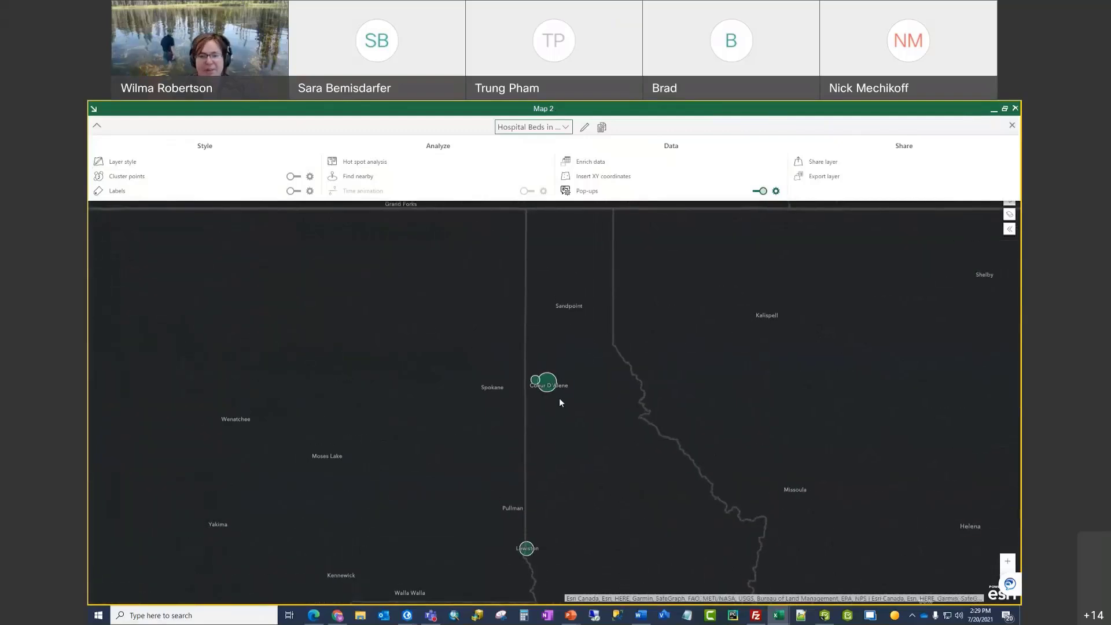
{"action": "left_click_drag", "start_coordinate": [514, 367], "coordinate": [519, 412]}
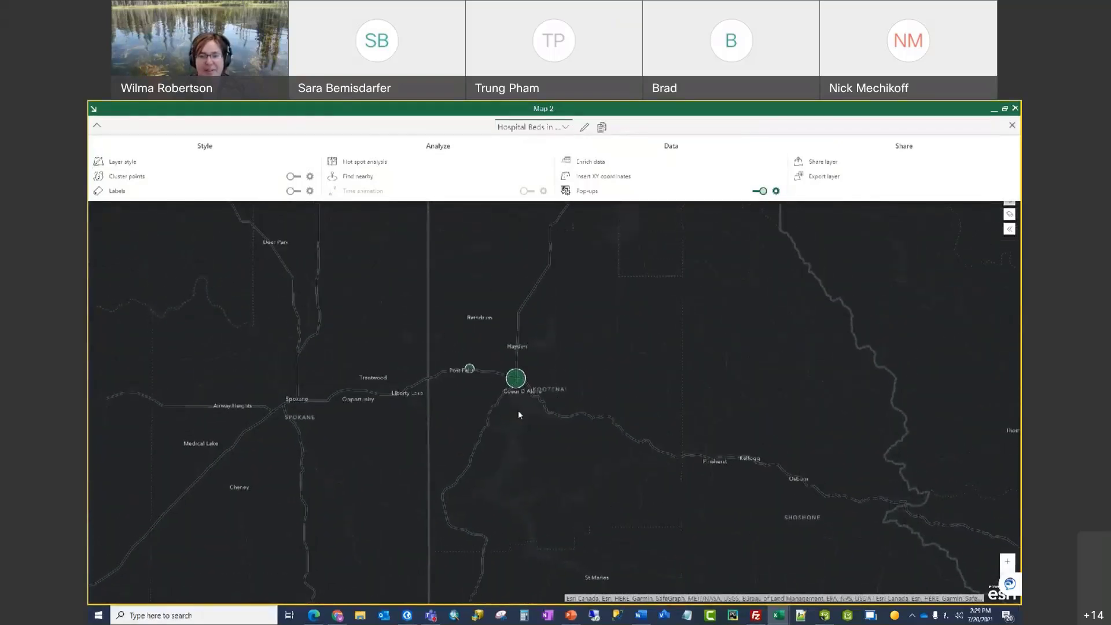
{"action": "scroll", "coordinate": [499, 404], "scroll_direction": "up", "scroll_amount": 1}
{"action": "scroll", "coordinate": [491, 370], "scroll_direction": "up", "scroll_amount": 1}
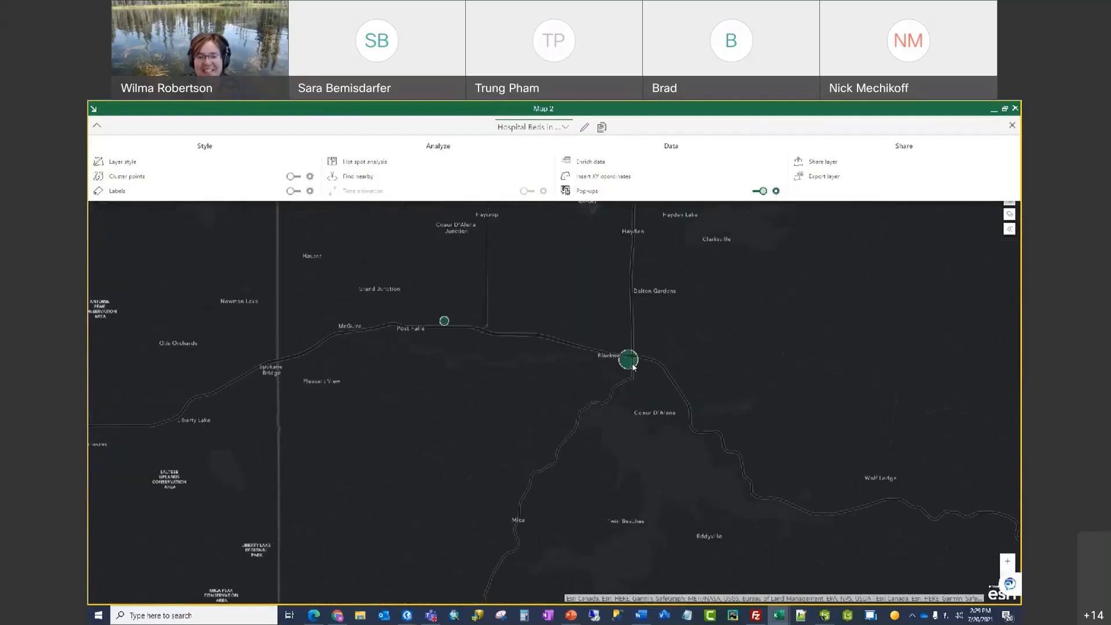
{"action": "left_click", "coordinate": [630, 362]}
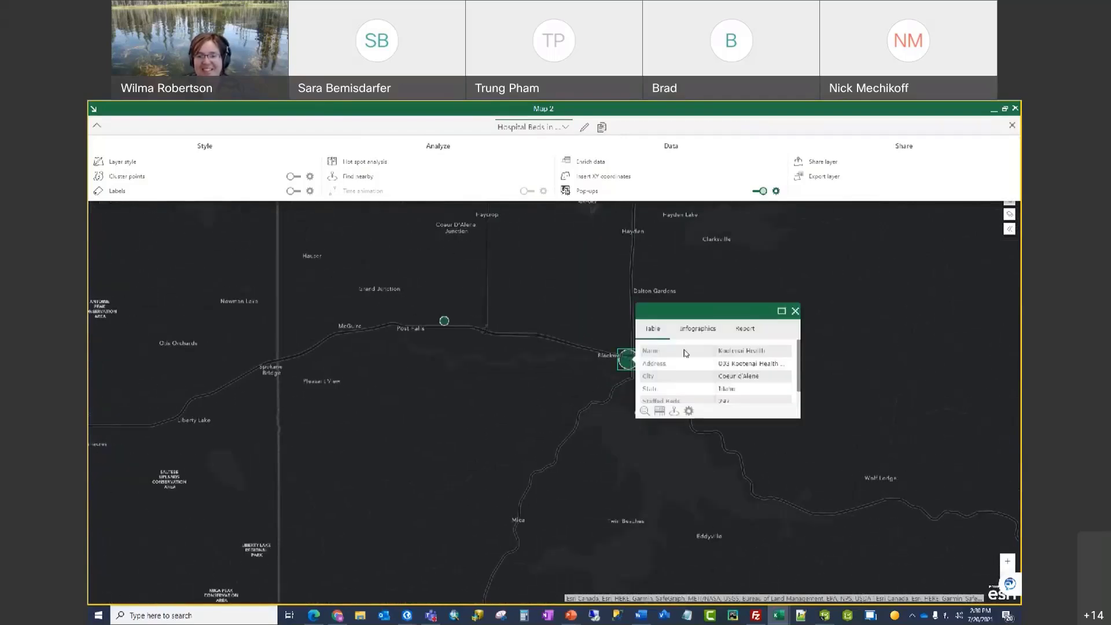
{"action": "left_click", "coordinate": [794, 312]}
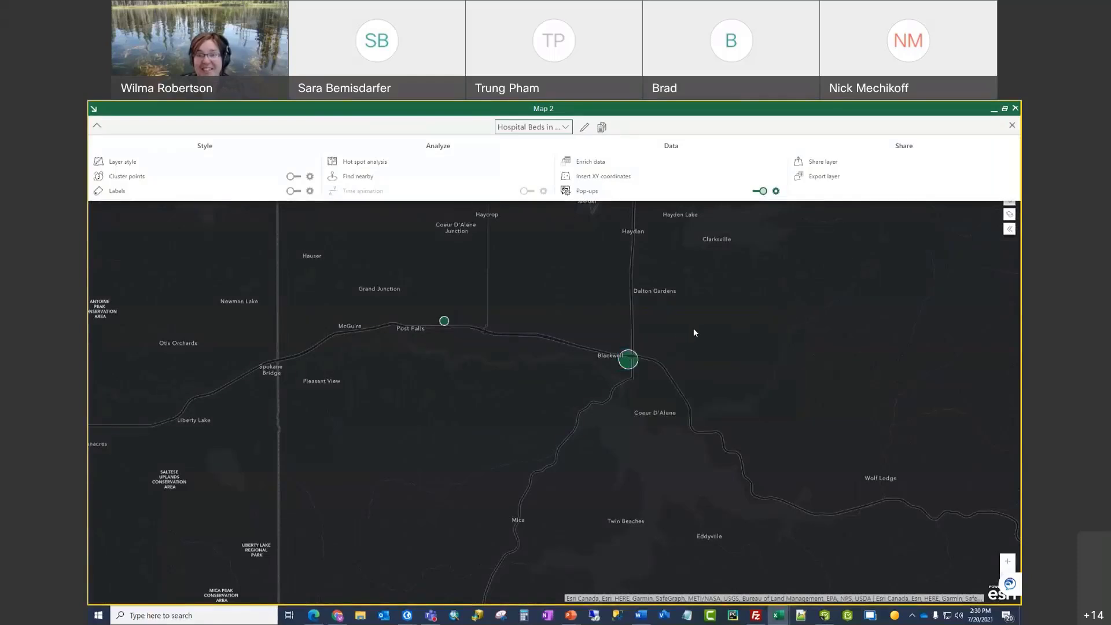
Step: Open the hospital layer's style and expand the Rotate symbol, Transparency and Visible Range sections
{"action": "left_click", "coordinate": [131, 166]}
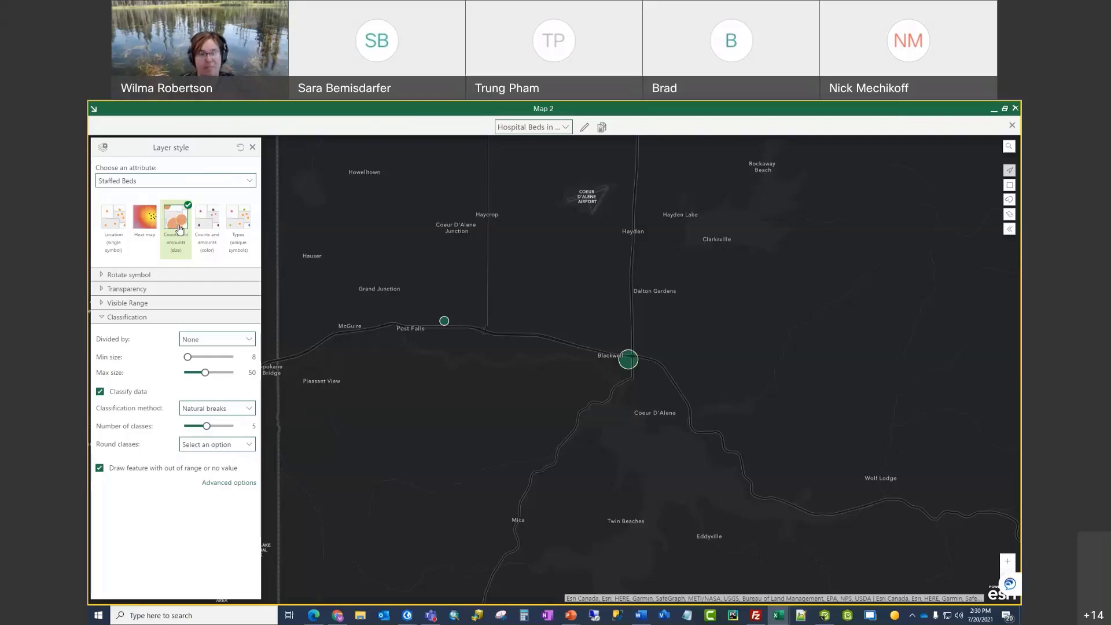
{"action": "left_click", "coordinate": [102, 276]}
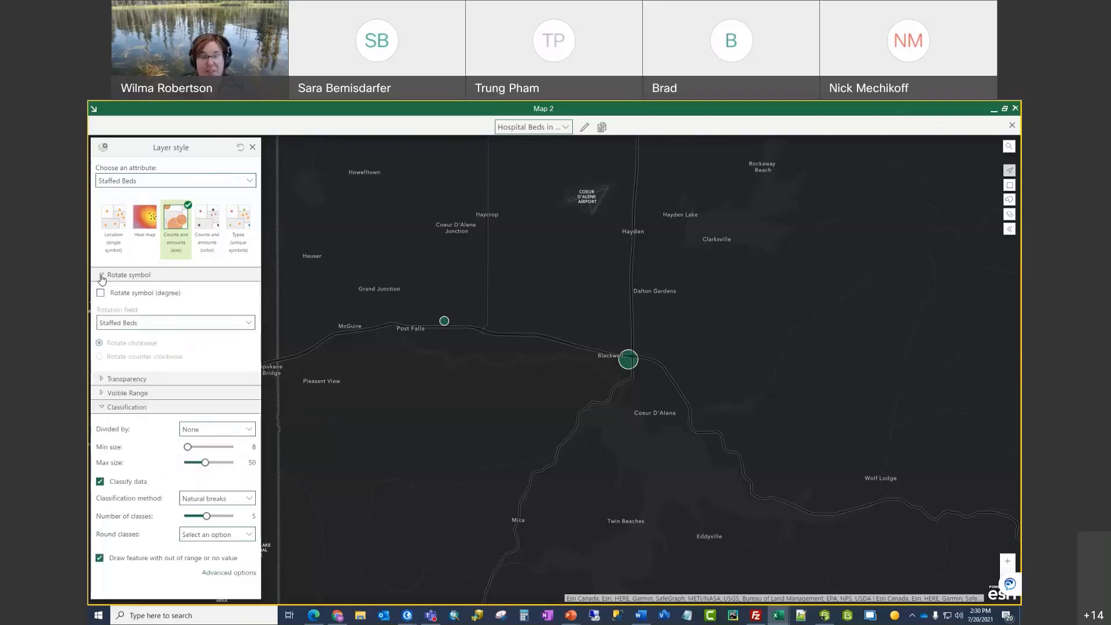
{"action": "left_click", "coordinate": [102, 277]}
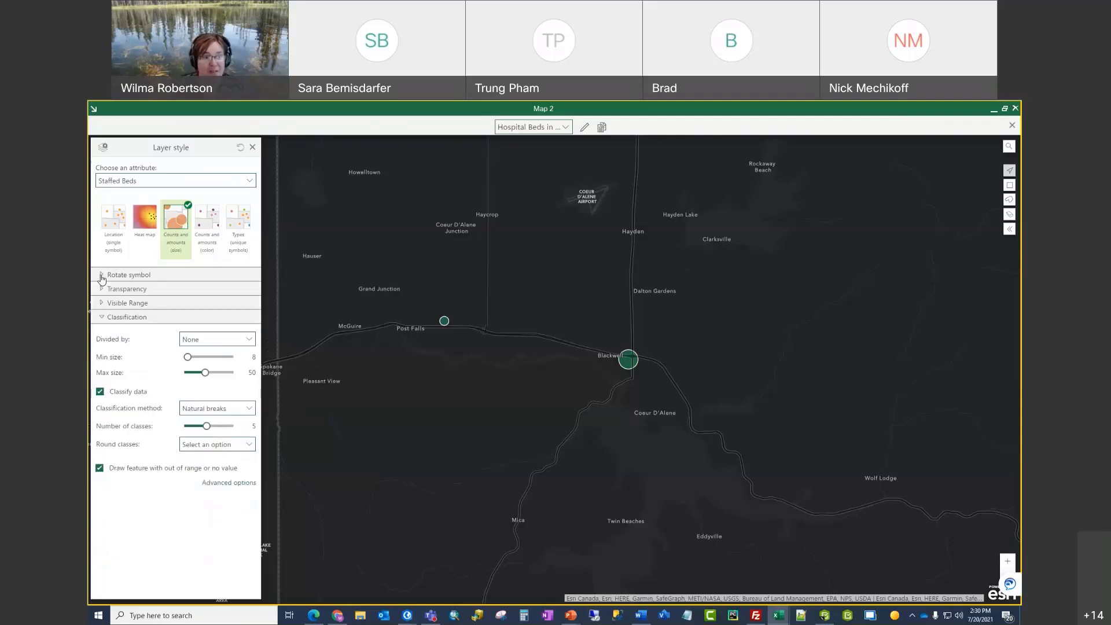
{"action": "left_click", "coordinate": [102, 291]}
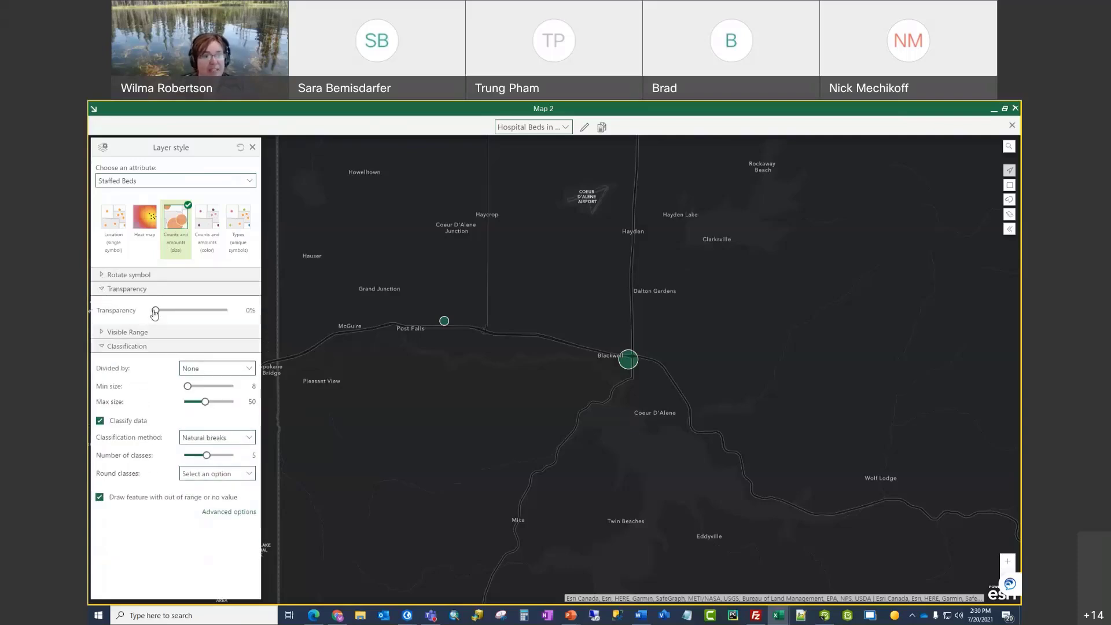
{"action": "mouse_move", "coordinate": [155, 310]}
{"action": "left_mouse_down"}
{"action": "mouse_move", "coordinate": [230, 313]}
{"action": "mouse_move", "coordinate": [155, 313]}
{"action": "left_mouse_up"}
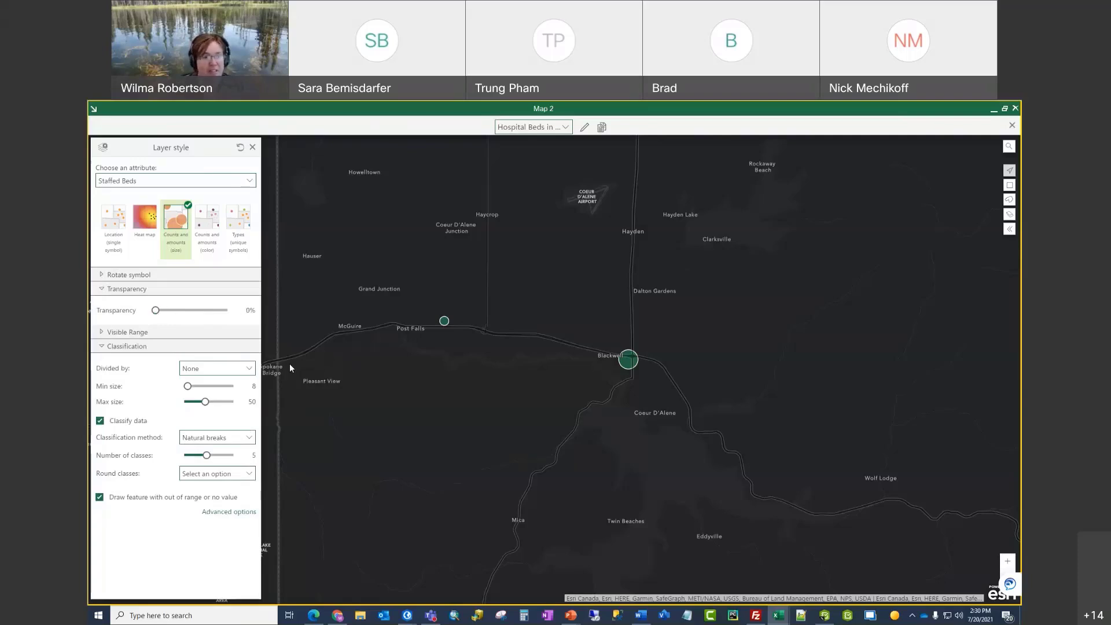
{"action": "left_click", "coordinate": [102, 334]}
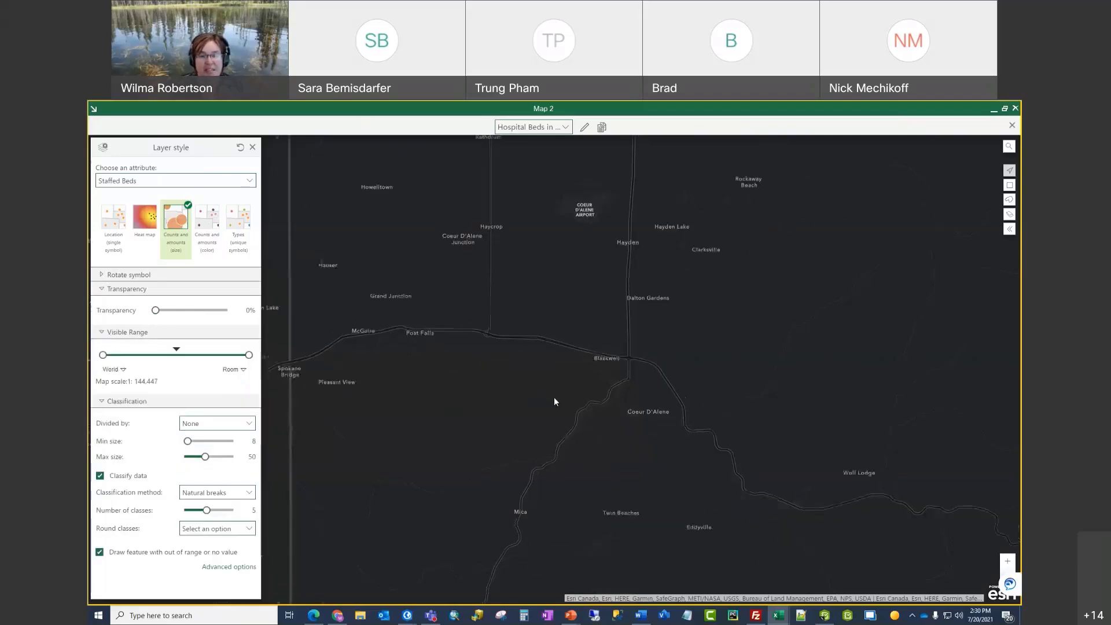
Step: Set the visible range to State, then reset it to World while panning over Idaho
{"action": "scroll", "coordinate": [554, 397], "scroll_direction": "down", "scroll_amount": 4}
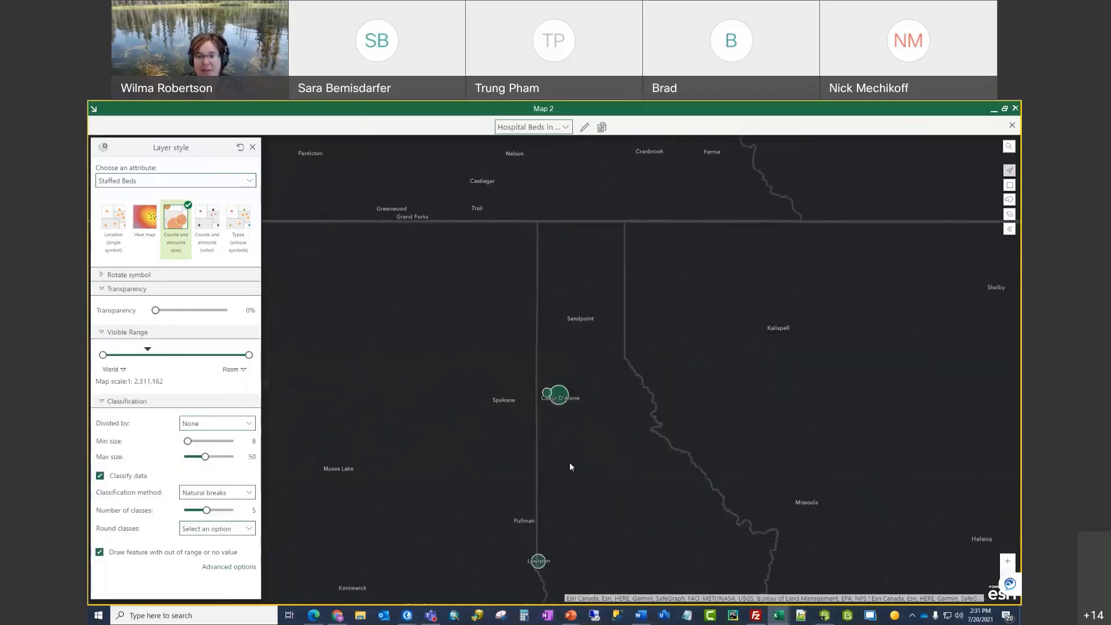
{"action": "scroll", "coordinate": [515, 394], "scroll_direction": "down", "scroll_amount": 4}
{"action": "left_click_drag", "start_coordinate": [538, 450], "coordinate": [501, 327]}
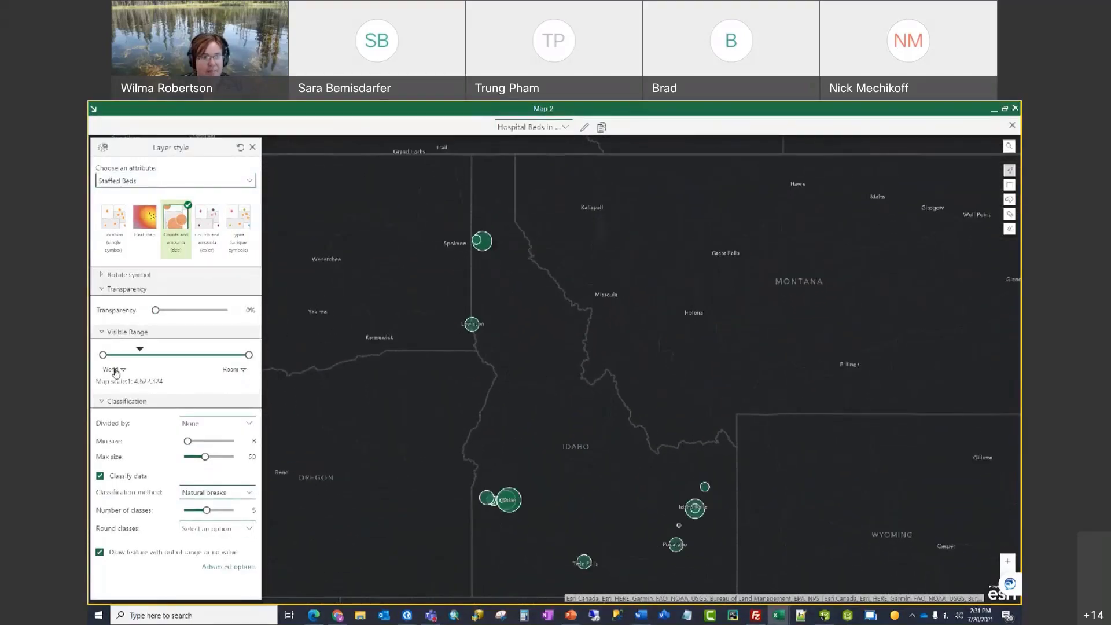
{"action": "left_click_drag", "start_coordinate": [103, 355], "coordinate": [143, 355]}
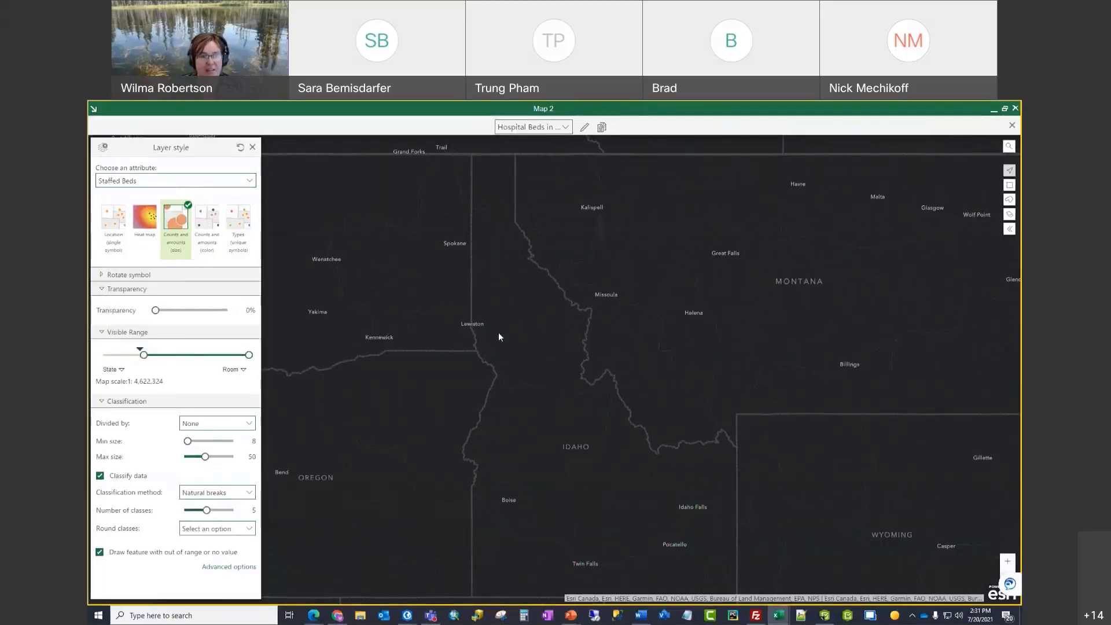
{"action": "scroll", "coordinate": [479, 290], "scroll_direction": "up", "scroll_amount": 2}
{"action": "left_click_drag", "start_coordinate": [507, 291], "coordinate": [549, 318]}
{"action": "left_click_drag", "start_coordinate": [144, 355], "coordinate": [102, 355]}
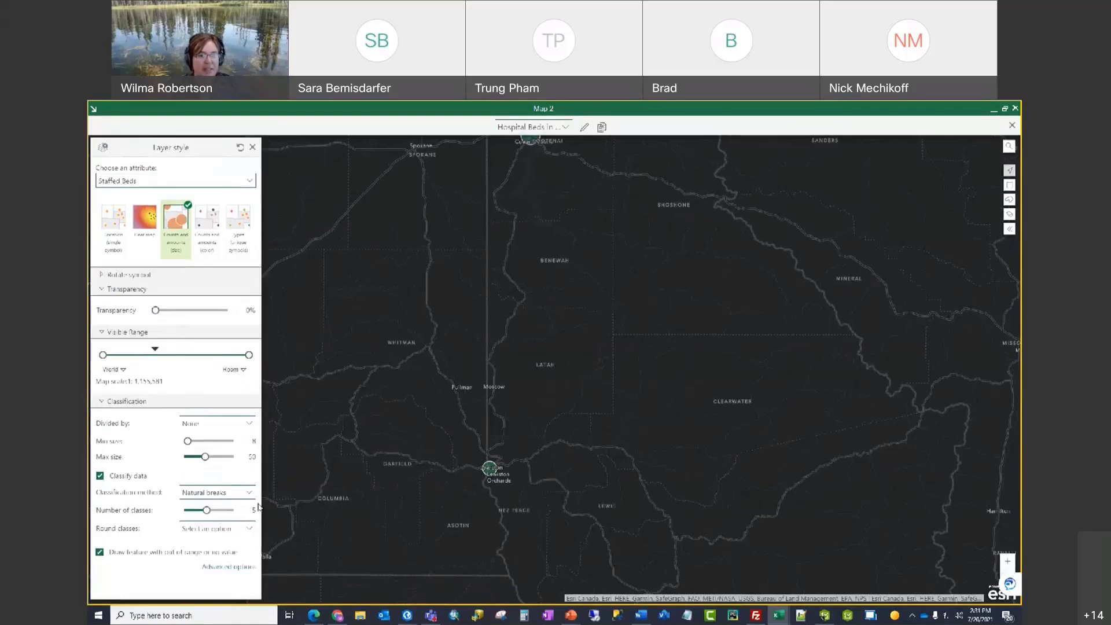
{"action": "left_click_drag", "start_coordinate": [383, 524], "coordinate": [397, 454]}
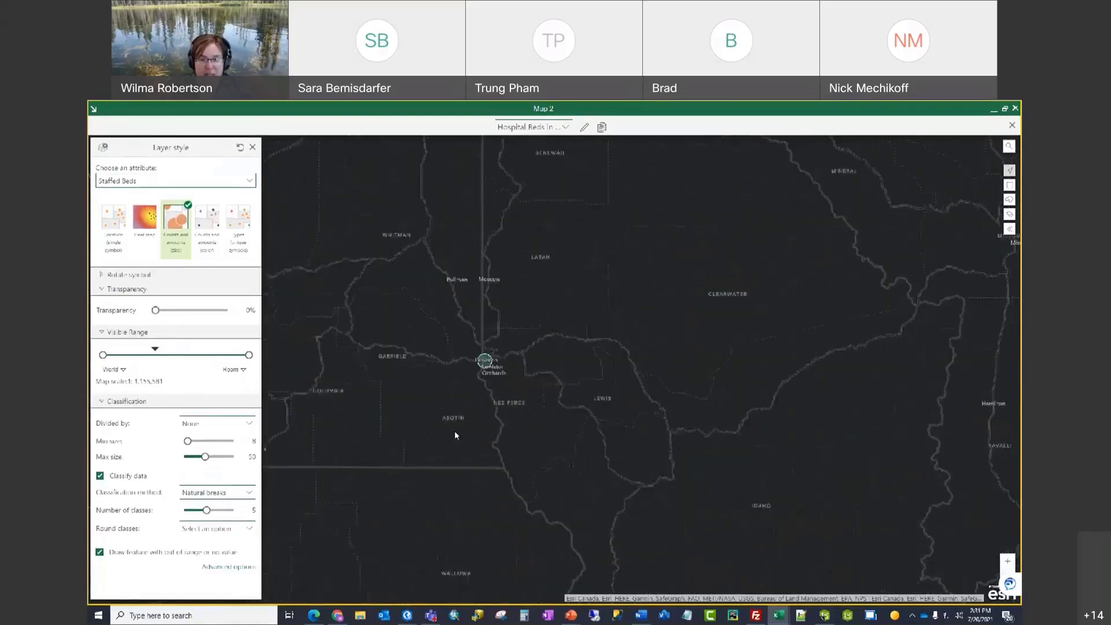
{"action": "scroll", "coordinate": [457, 438], "scroll_direction": "down", "scroll_amount": 2}
{"action": "left_click_drag", "start_coordinate": [443, 446], "coordinate": [458, 451]}
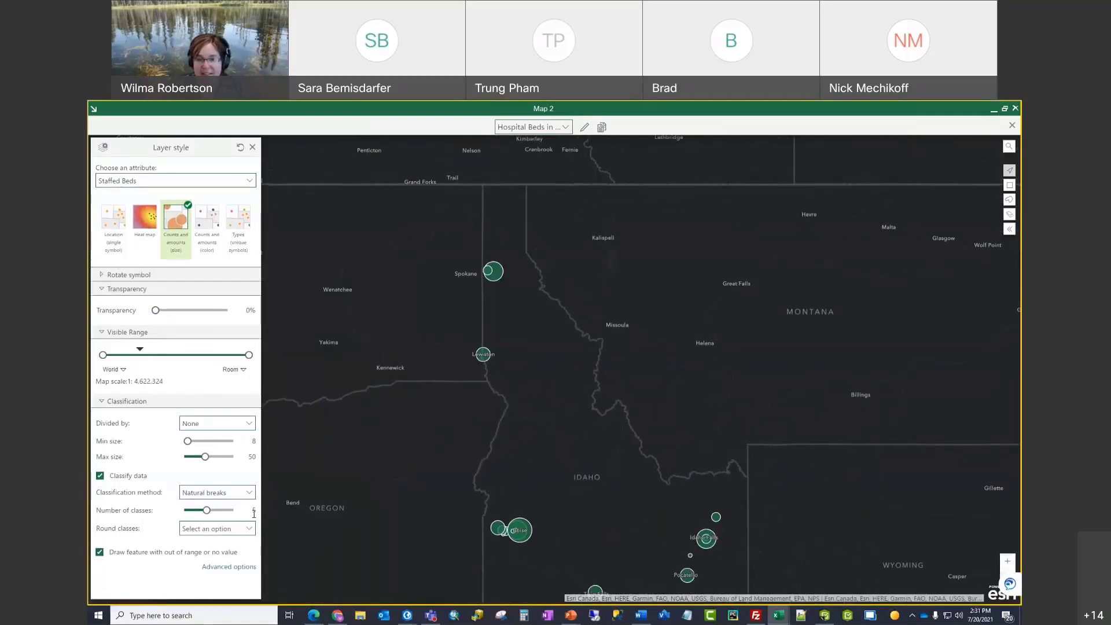
{"action": "left_click_drag", "start_coordinate": [352, 535], "coordinate": [341, 479]}
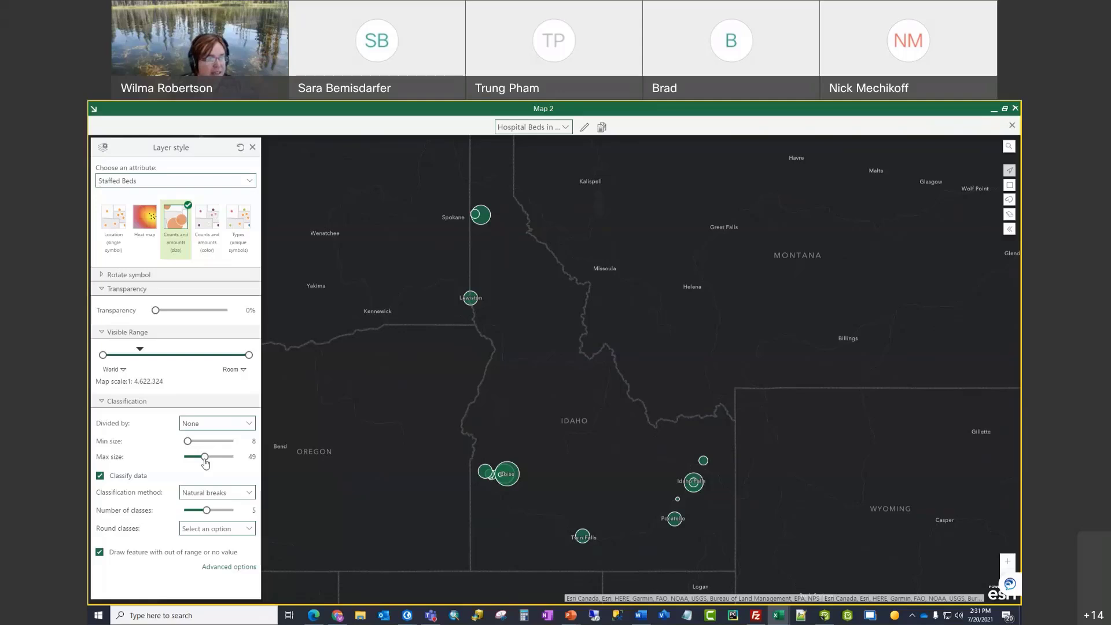
{"action": "left_click_drag", "start_coordinate": [205, 461], "coordinate": [193, 464]}
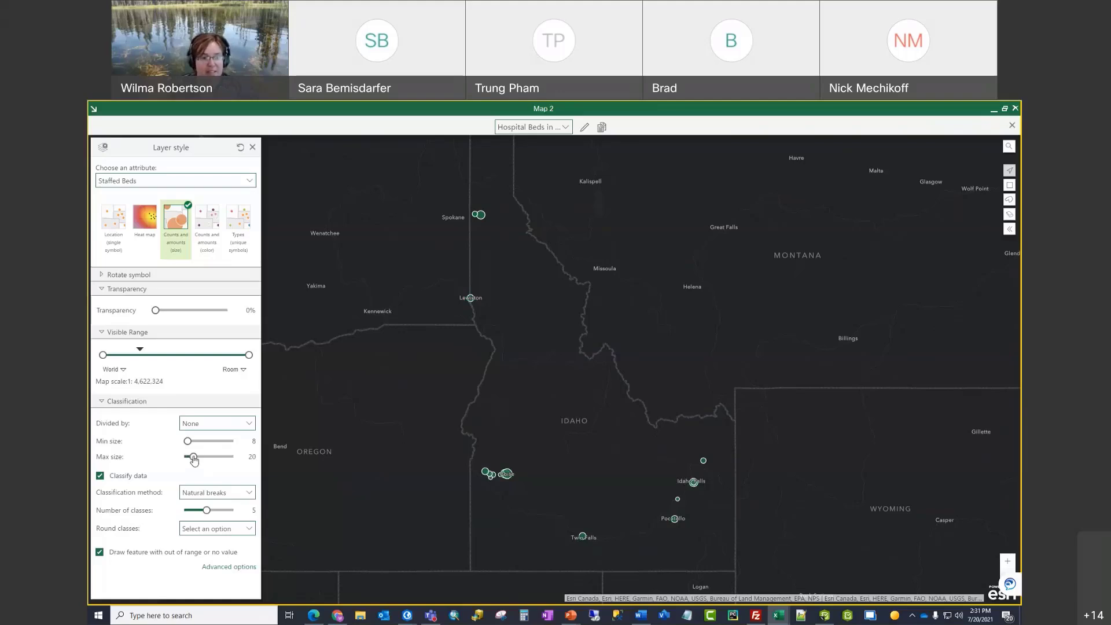
{"action": "left_click_drag", "start_coordinate": [194, 460], "coordinate": [206, 463]}
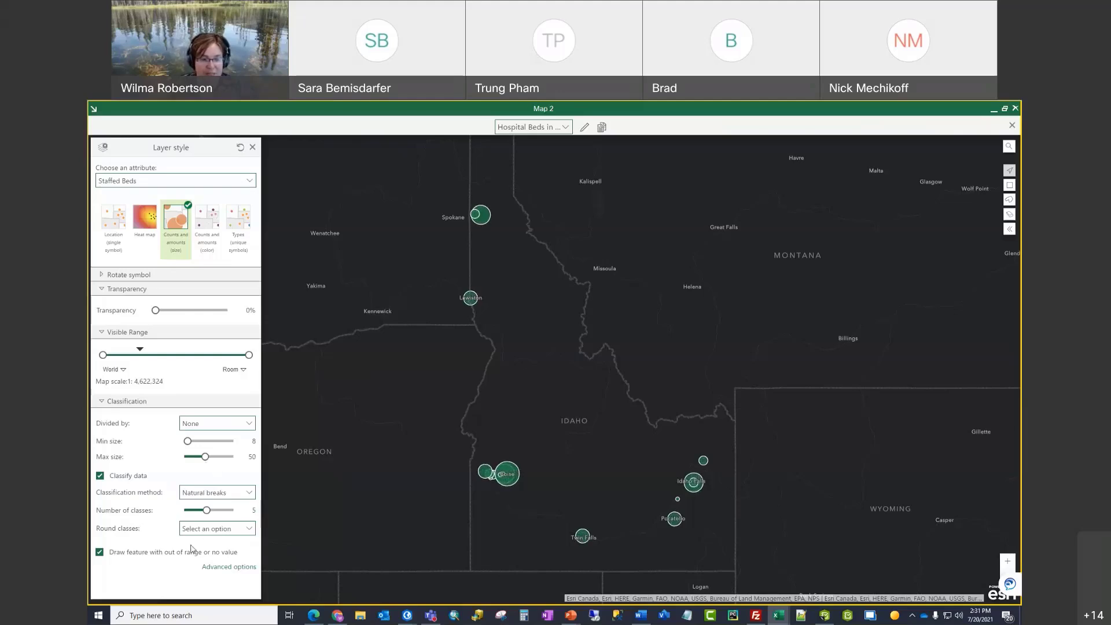
Step: Open Class breaks and styling for the hospital bed circles, recentre the map on Idaho, and try a smaller maximum circle size
{"action": "left_click", "coordinate": [242, 572]}
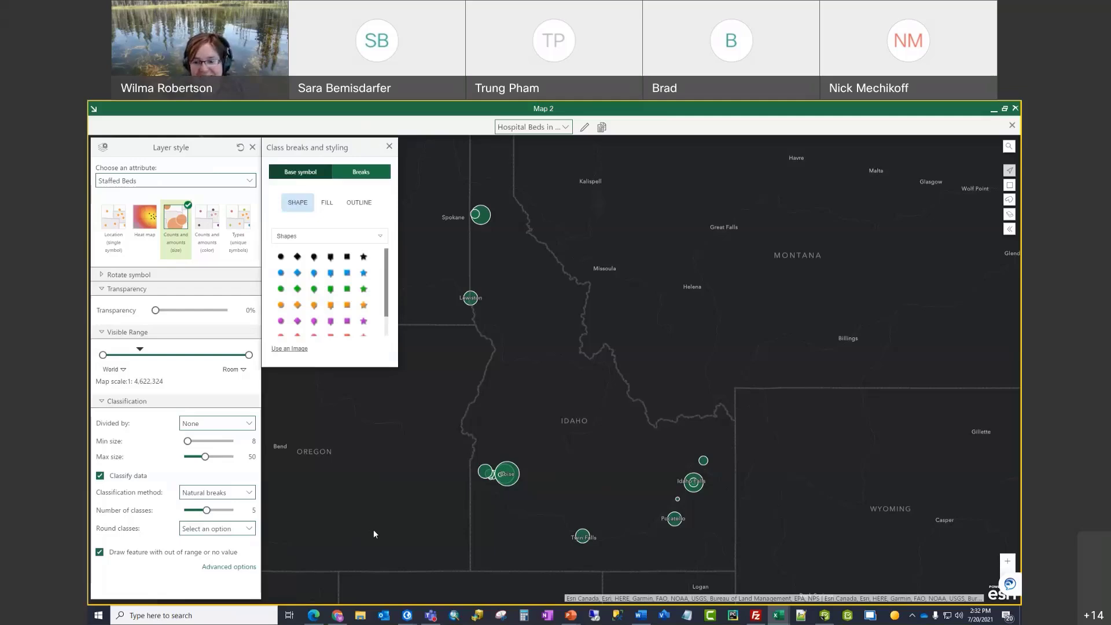
{"action": "scroll", "coordinate": [692, 491], "scroll_direction": "up", "scroll_amount": 3}
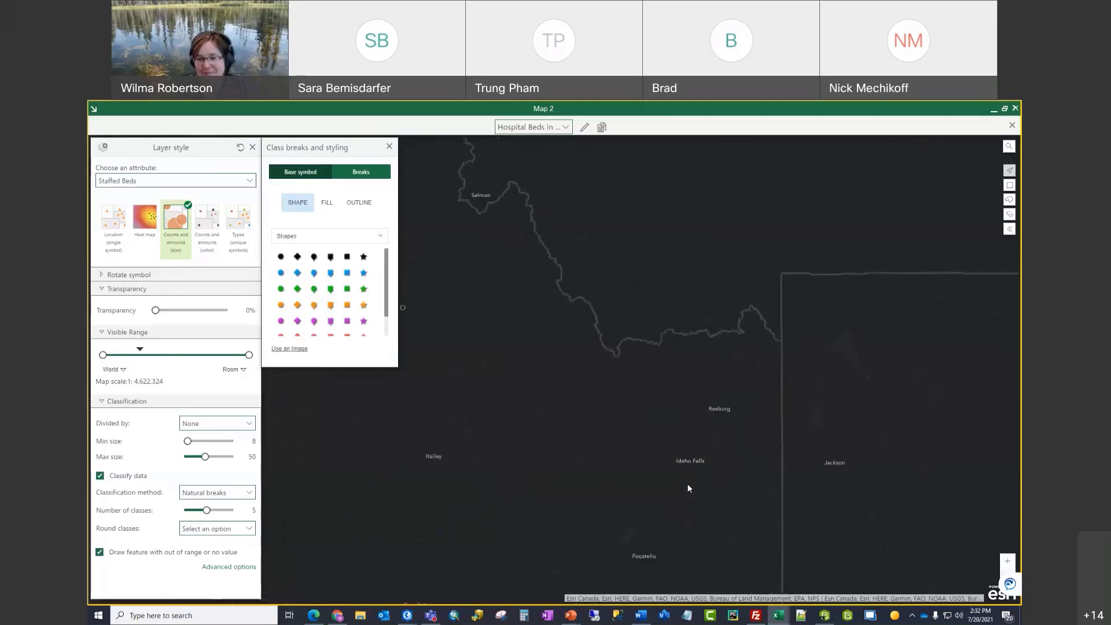
{"action": "scroll", "coordinate": [645, 443], "scroll_direction": "up", "scroll_amount": 2}
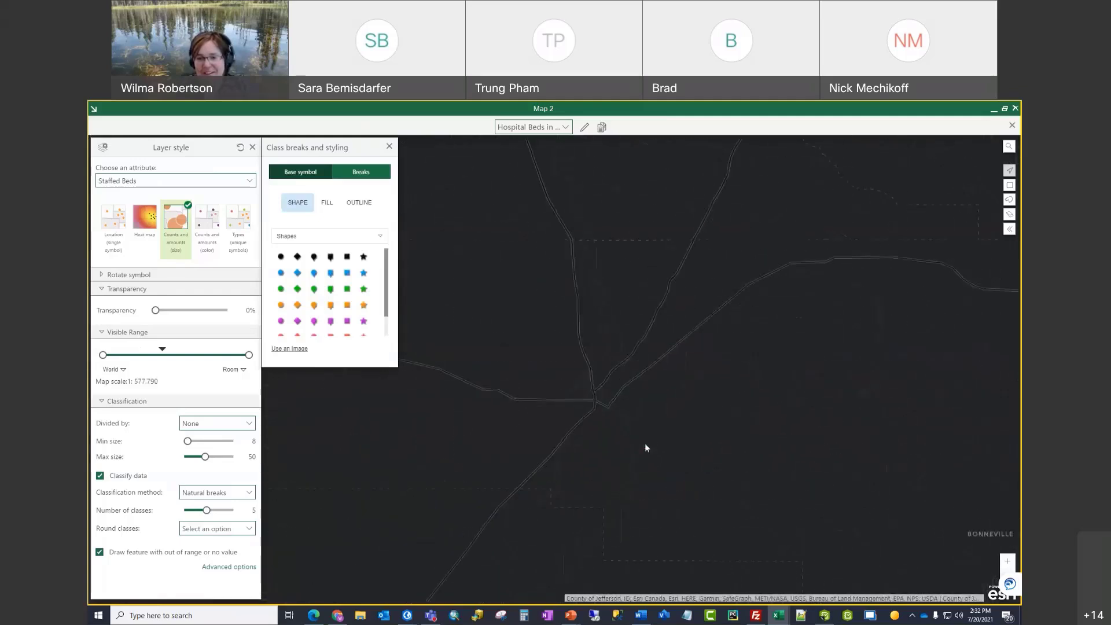
{"action": "scroll", "coordinate": [655, 442], "scroll_direction": "up", "scroll_amount": 1}
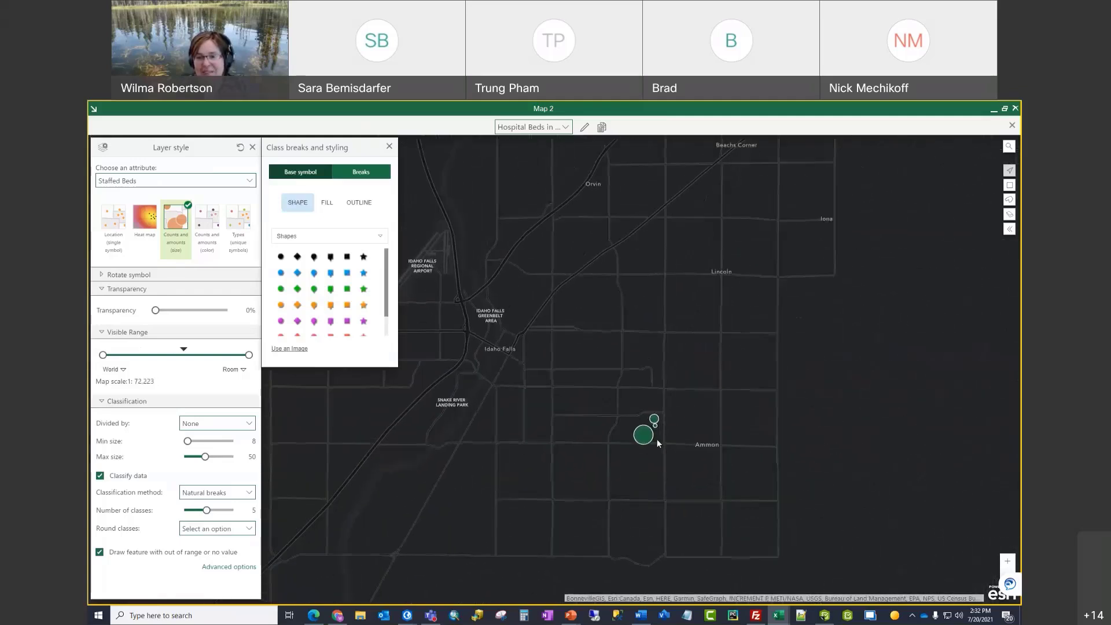
{"action": "scroll", "coordinate": [658, 442], "scroll_direction": "up", "scroll_amount": 2}
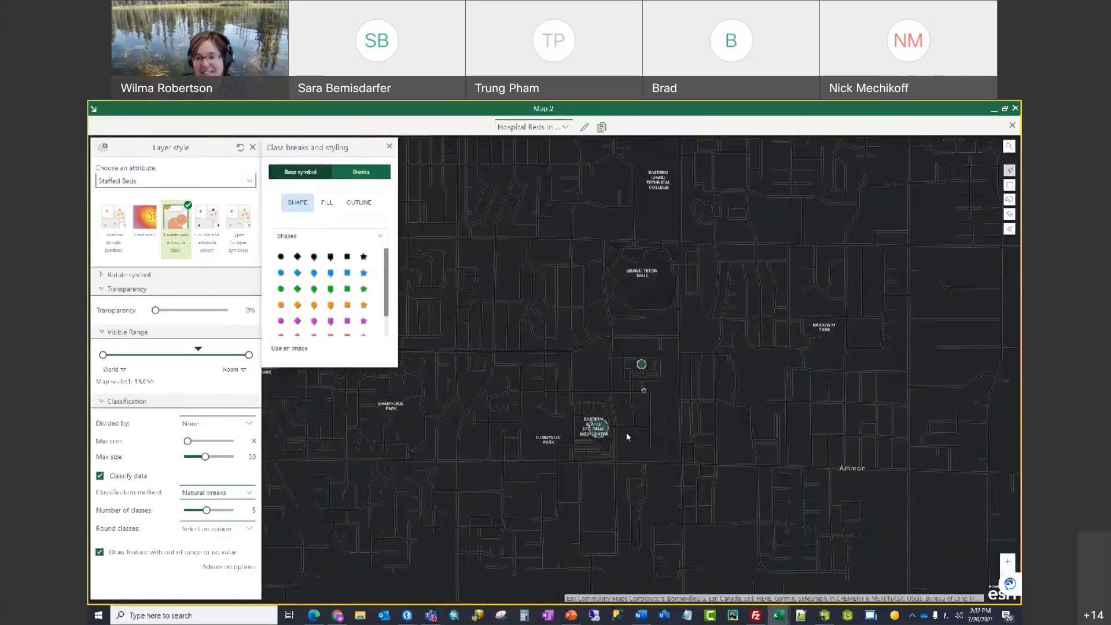
{"action": "scroll", "coordinate": [651, 432], "scroll_direction": "down", "scroll_amount": 3}
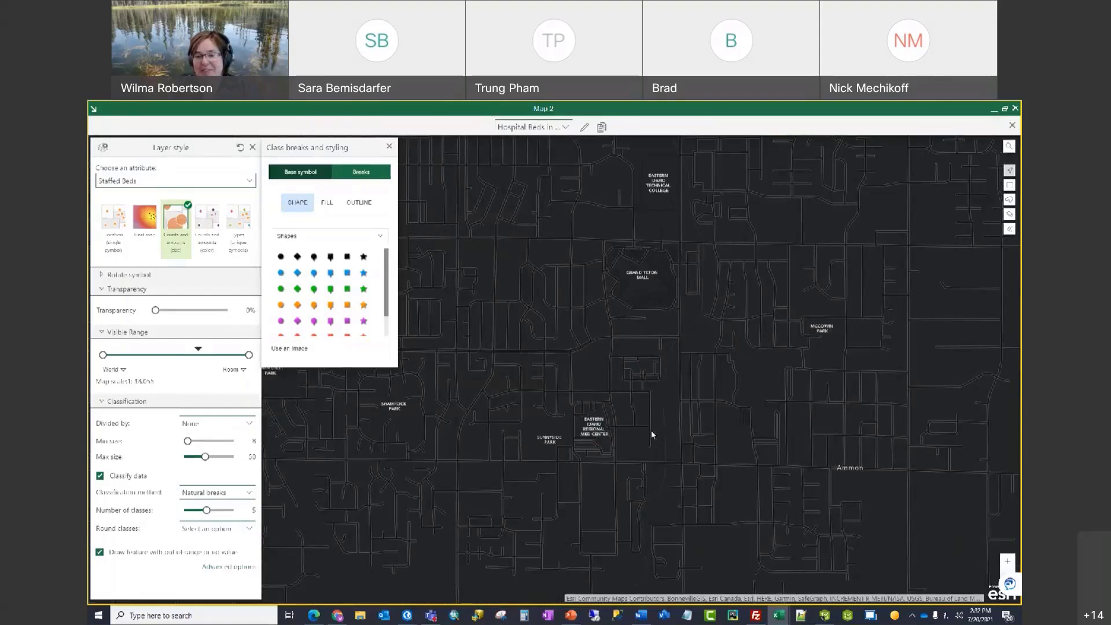
{"action": "scroll", "coordinate": [651, 431], "scroll_direction": "down", "scroll_amount": 2}
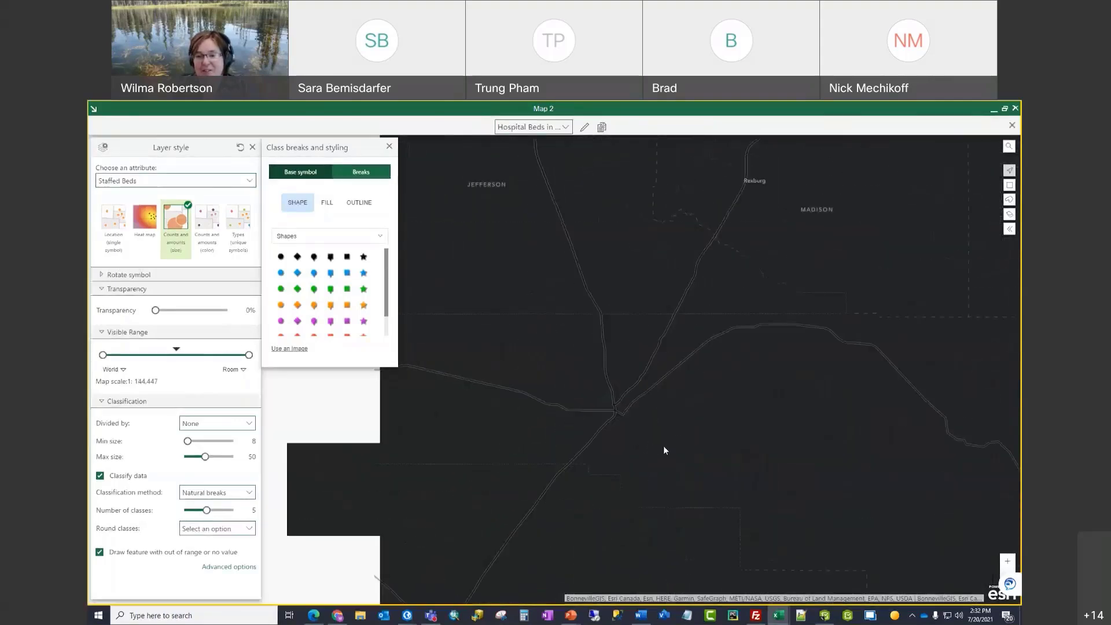
{"action": "scroll", "coordinate": [668, 451], "scroll_direction": "down", "scroll_amount": 3}
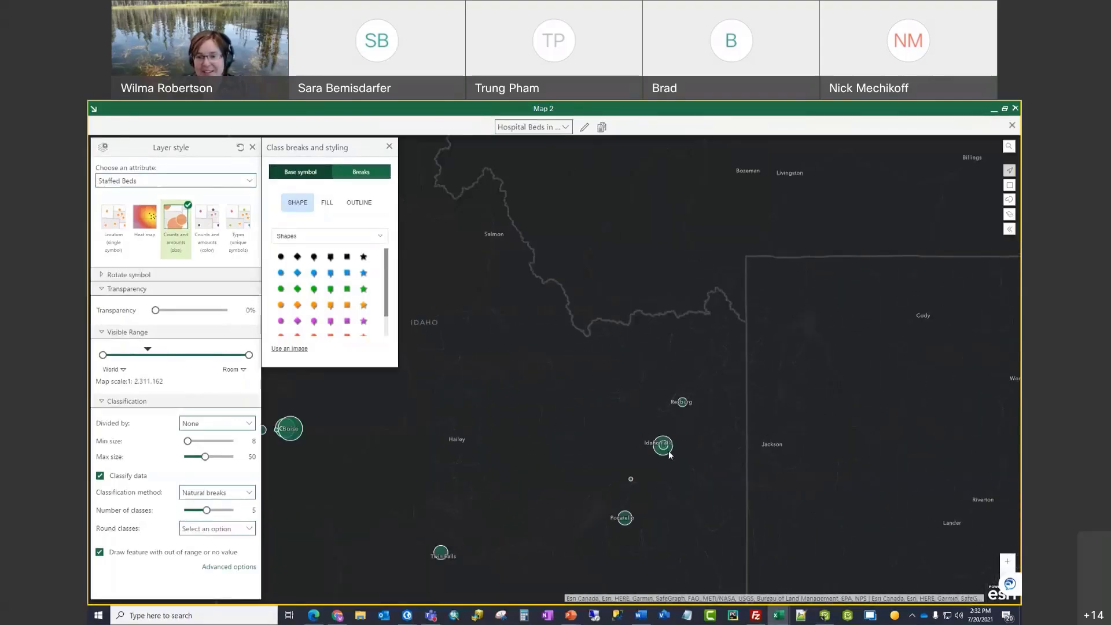
{"action": "left_click_drag", "start_coordinate": [592, 419], "coordinate": [658, 470]}
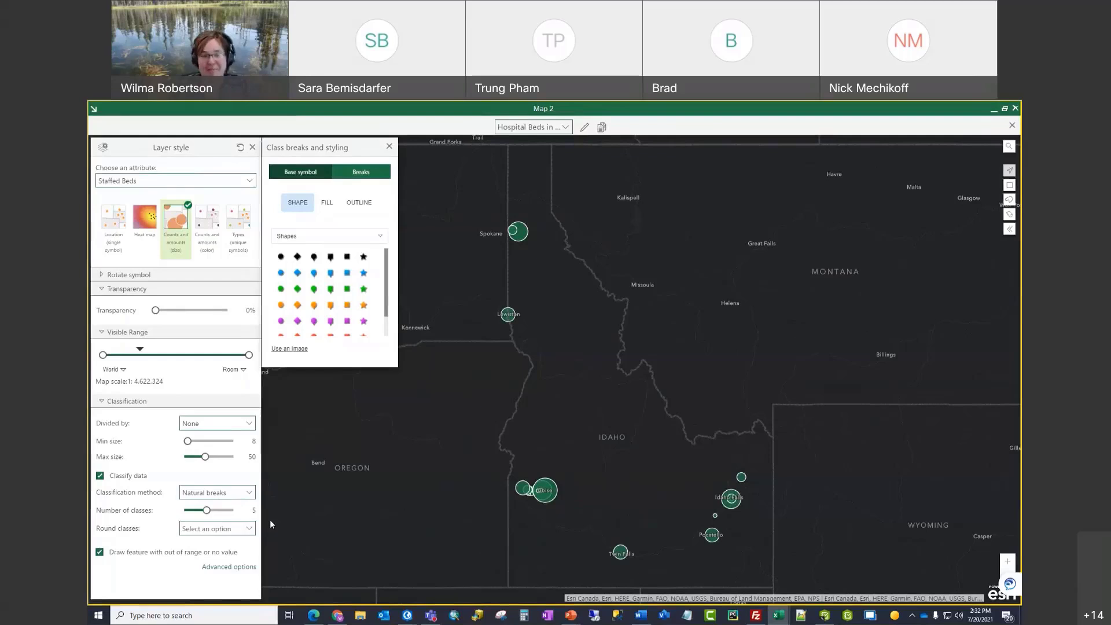
{"action": "mouse_move", "coordinate": [205, 456]}
{"action": "left_mouse_down"}
{"action": "mouse_move", "coordinate": [184, 460]}
{"action": "mouse_move", "coordinate": [206, 461]}
{"action": "left_mouse_up"}
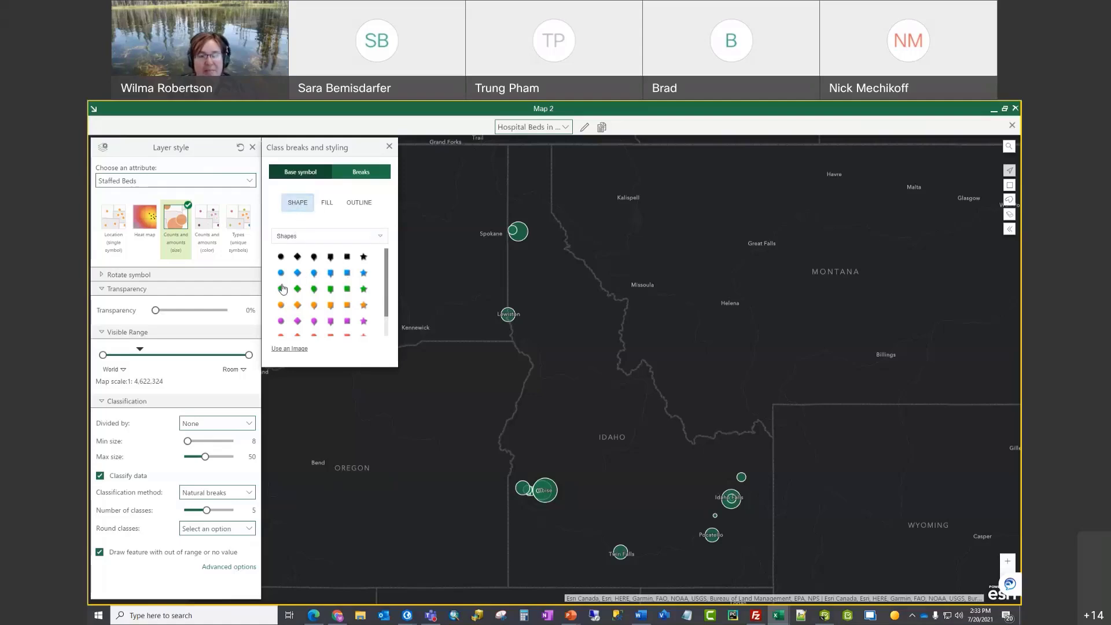
Step: Fill the hospital circles with orange and adjust the fill transparency slightly
{"action": "left_click", "coordinate": [327, 205]}
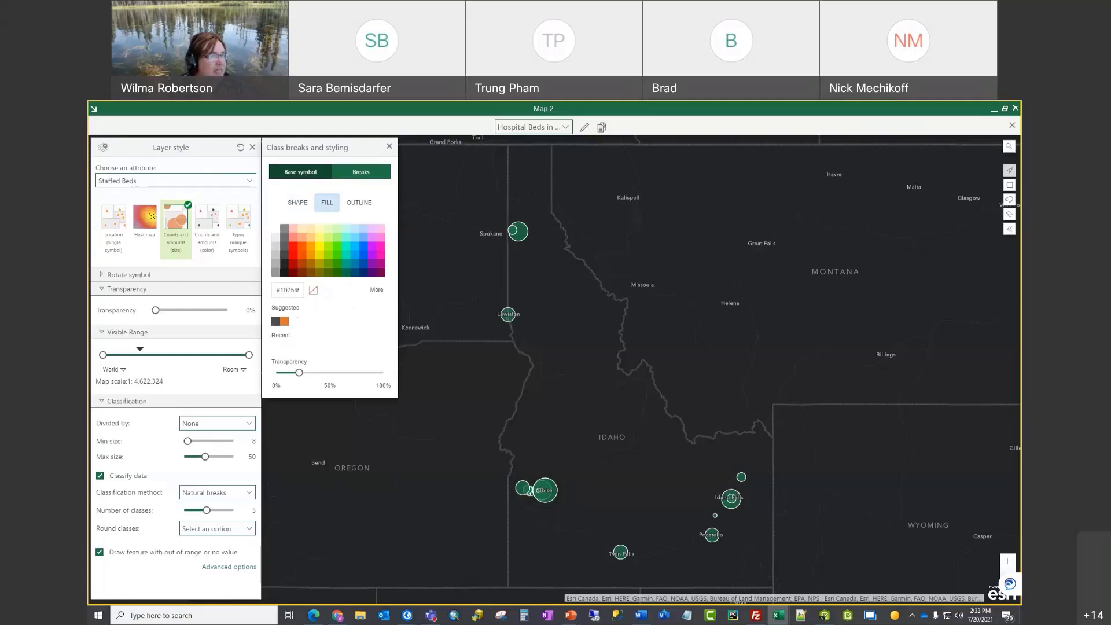
{"action": "left_click", "coordinate": [311, 250]}
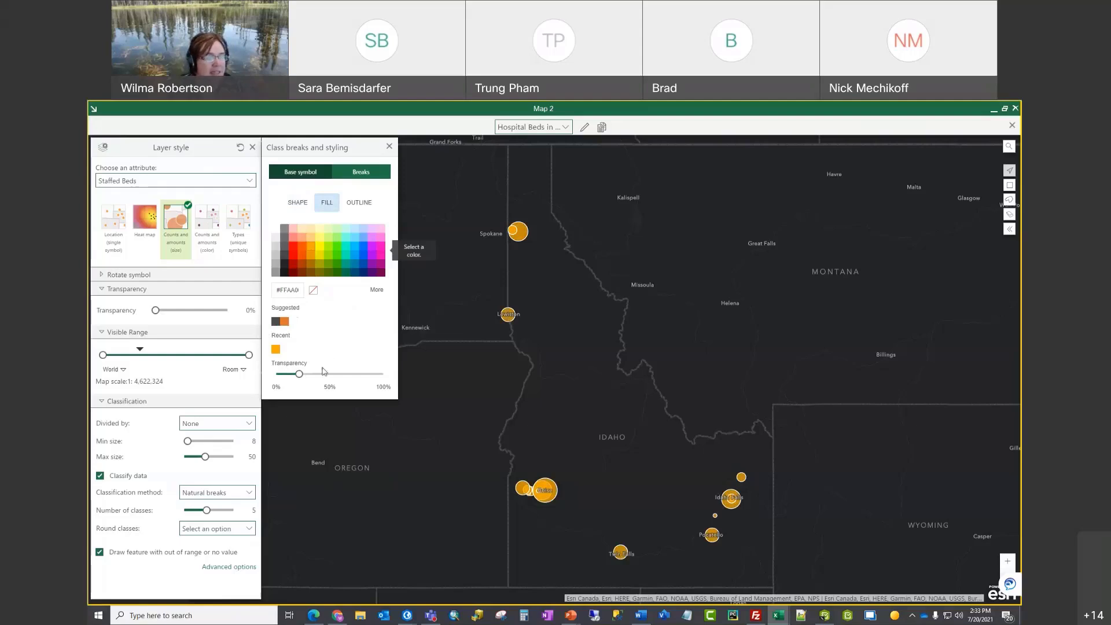
{"action": "left_click_drag", "start_coordinate": [301, 374], "coordinate": [304, 374]}
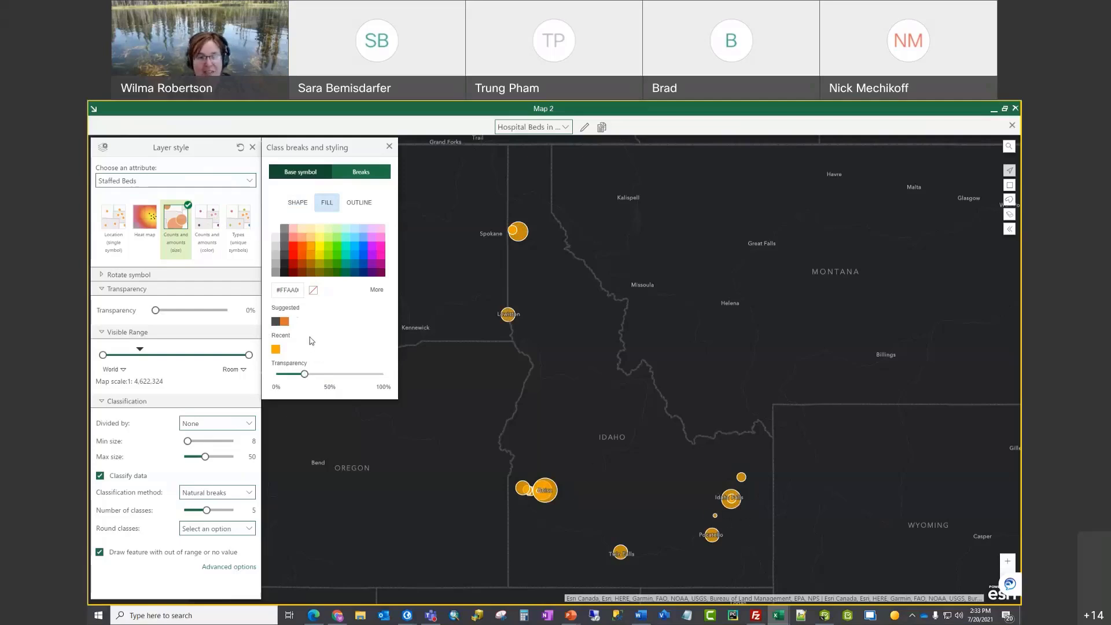
Step: Give the circles a darker brown #734C00 outline
{"action": "left_click", "coordinate": [359, 202]}
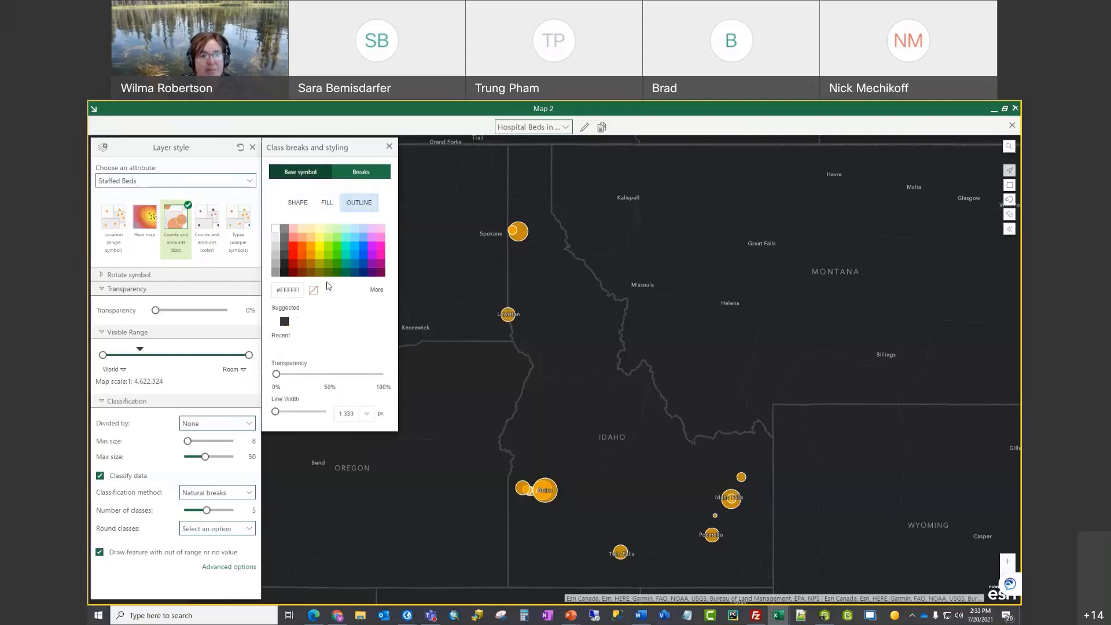
{"action": "left_click", "coordinate": [311, 266]}
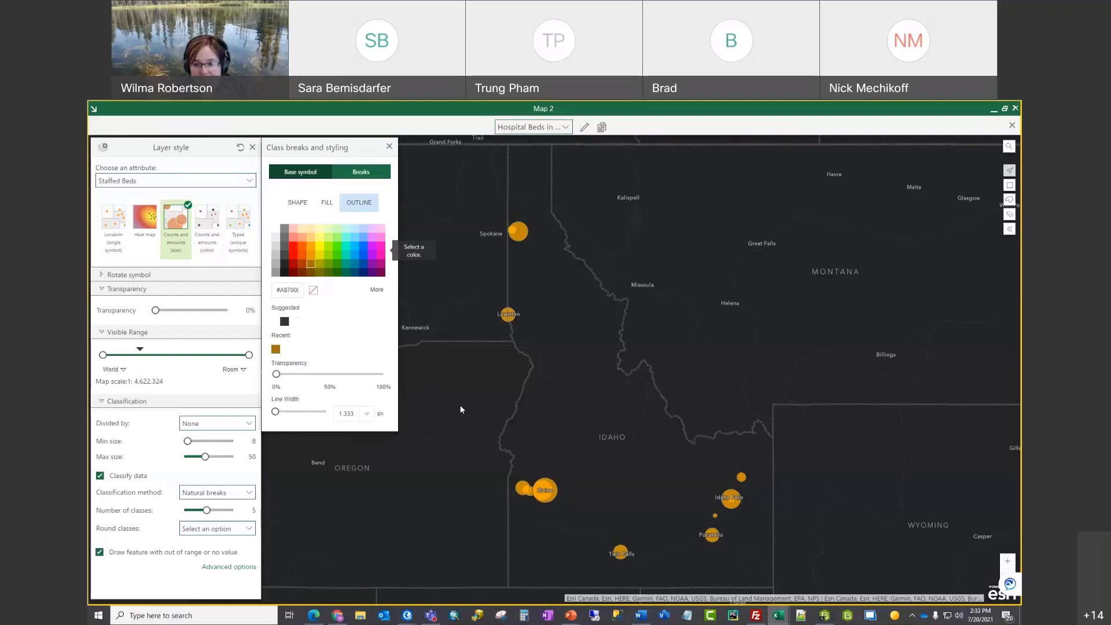
{"action": "left_click", "coordinate": [311, 272]}
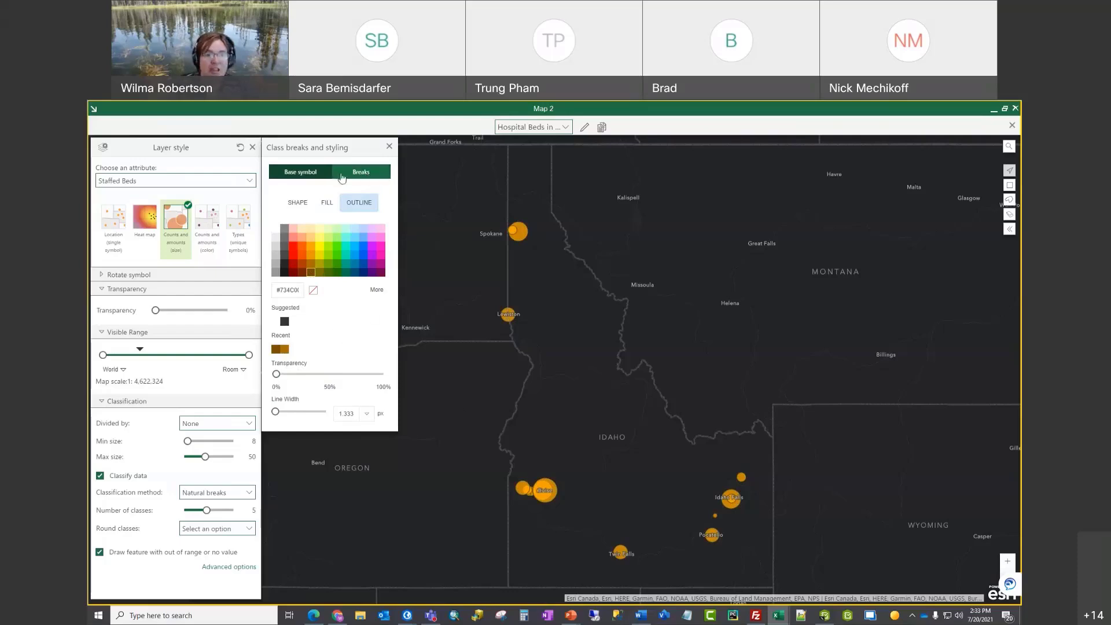
Step: On the Breaks tab, enter Staffed Beds class breaks of 100, 200 and 400
{"action": "left_click", "coordinate": [363, 174]}
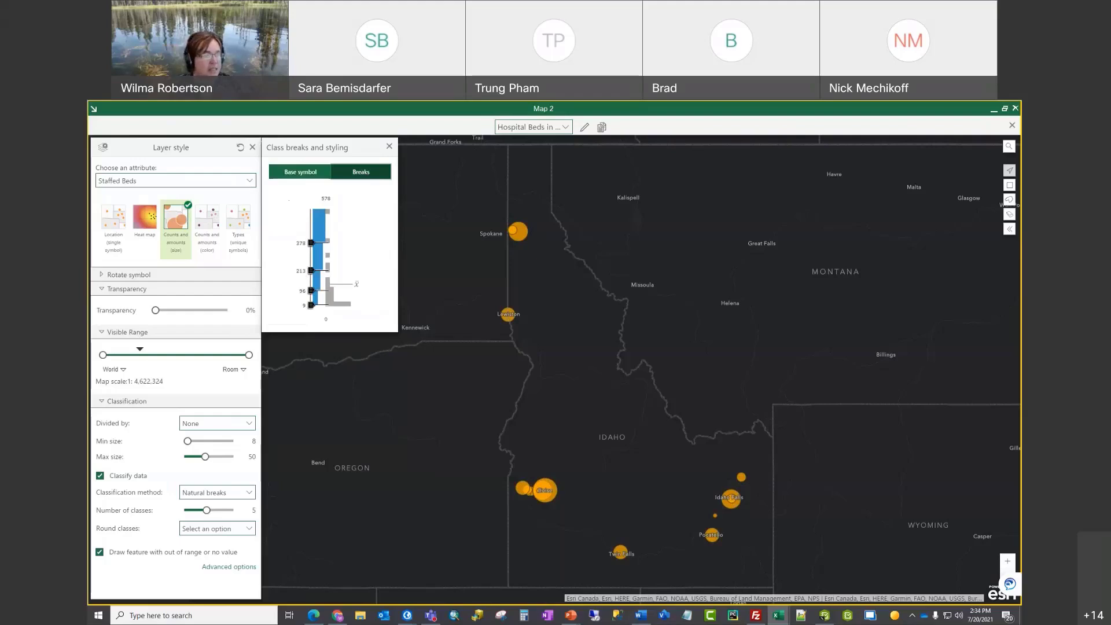
{"action": "left_click", "coordinate": [302, 293]}
{"action": "type", "text": "1"}
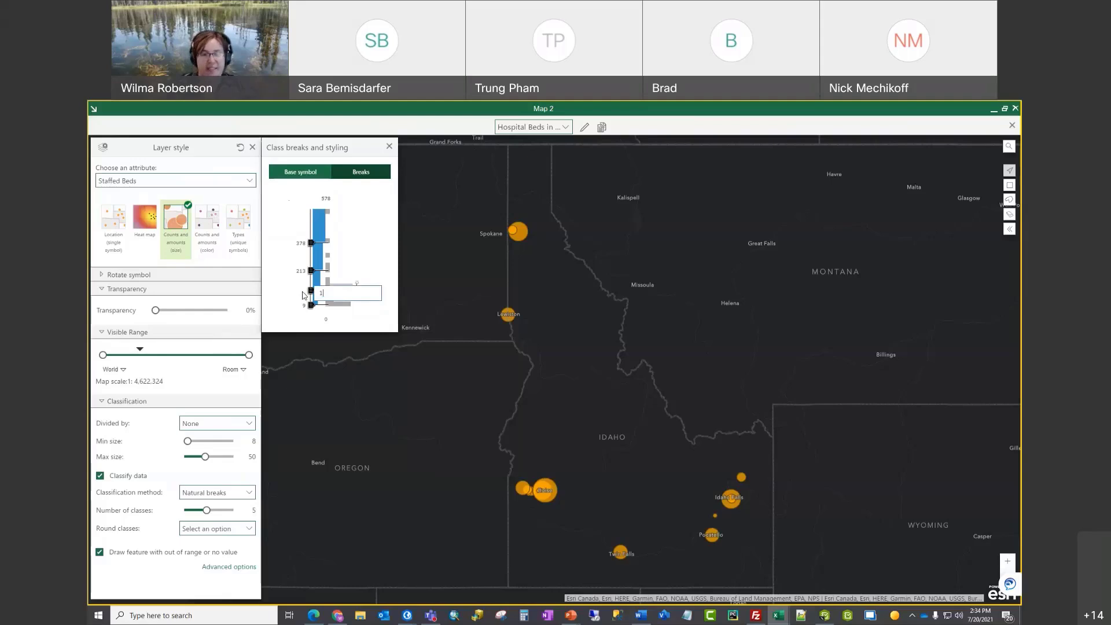
{"action": "type", "text": "00"}
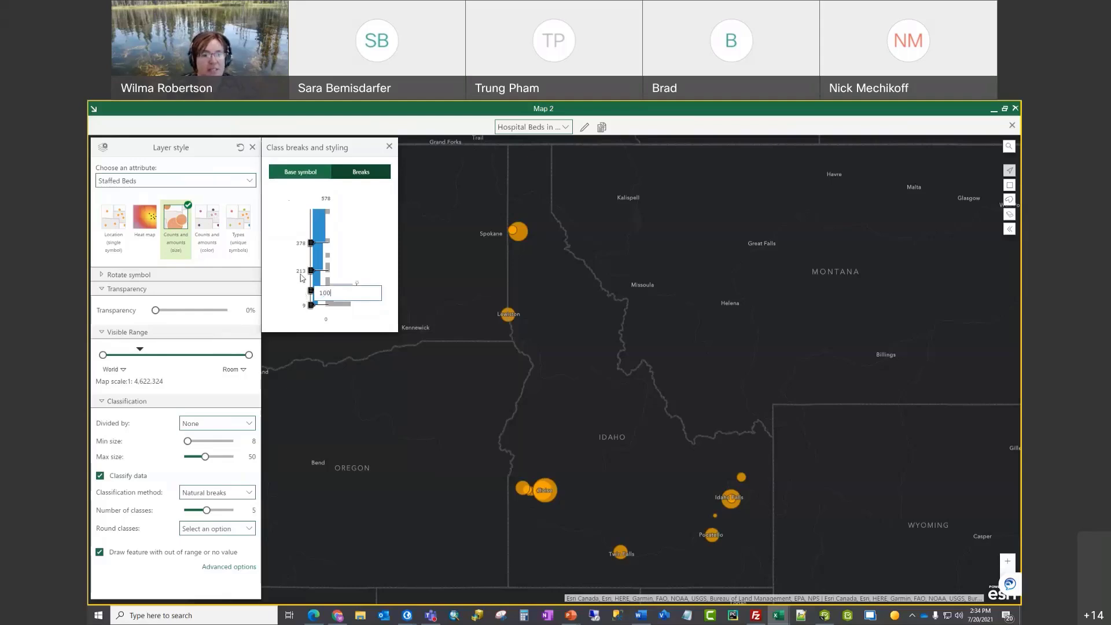
{"action": "key", "text": "Return"}
{"action": "left_click", "coordinate": [301, 272]}
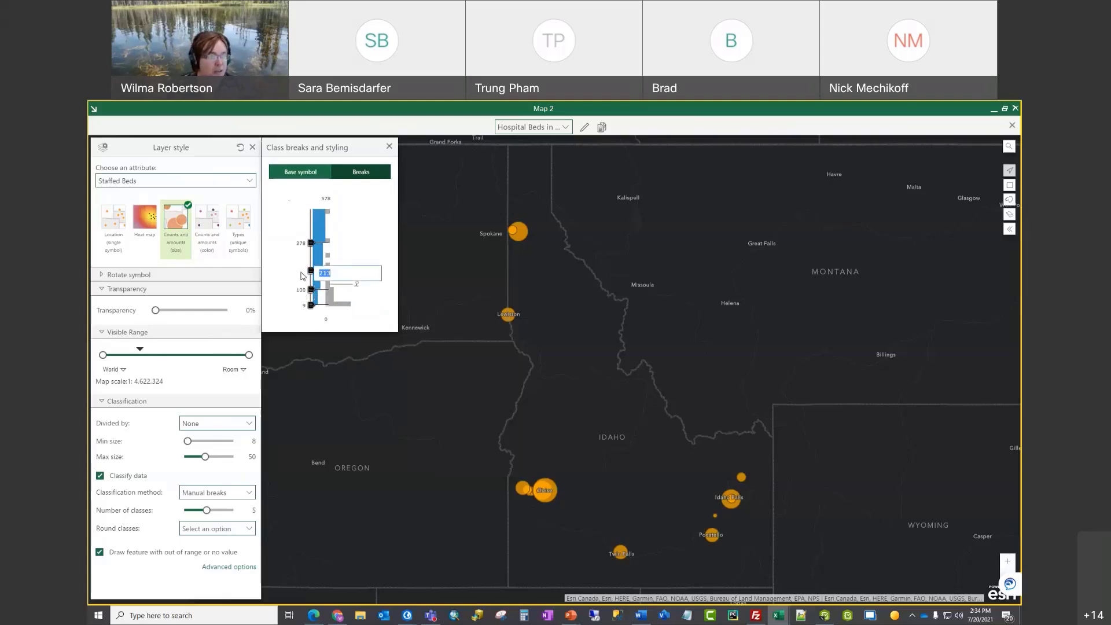
{"action": "type", "text": "200"}
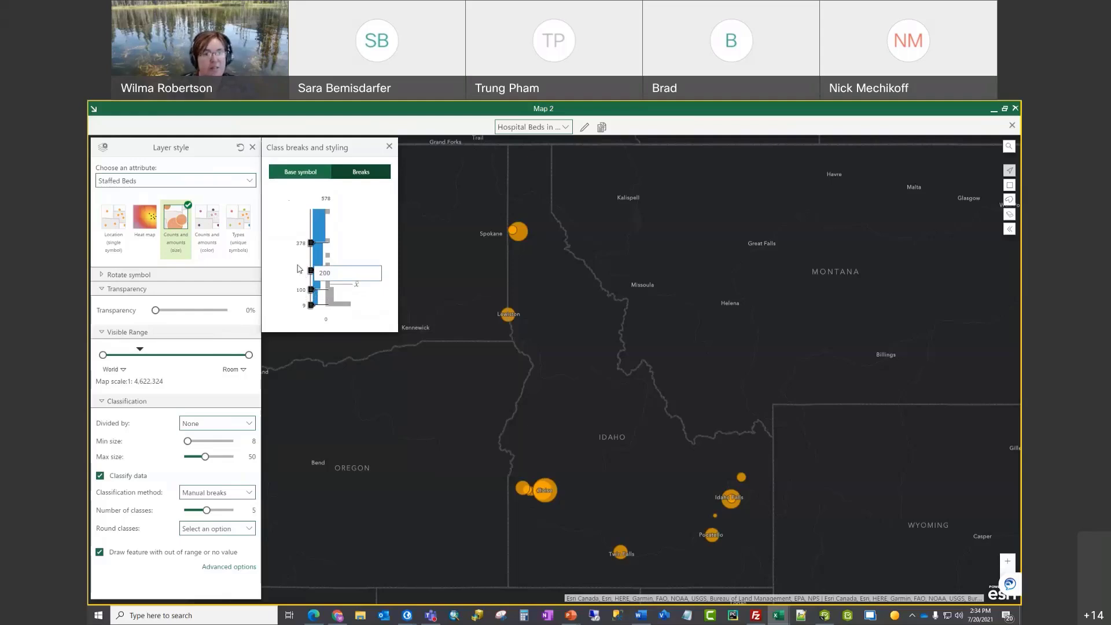
{"action": "key", "text": "Return"}
{"action": "left_click", "coordinate": [301, 245]}
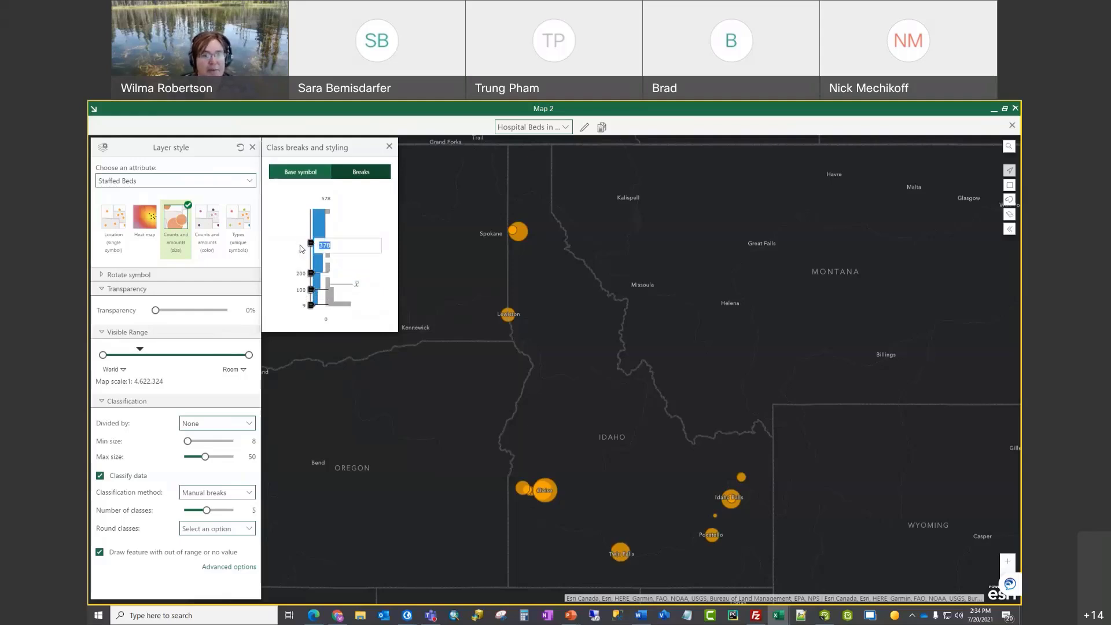
{"action": "type", "text": "400"}
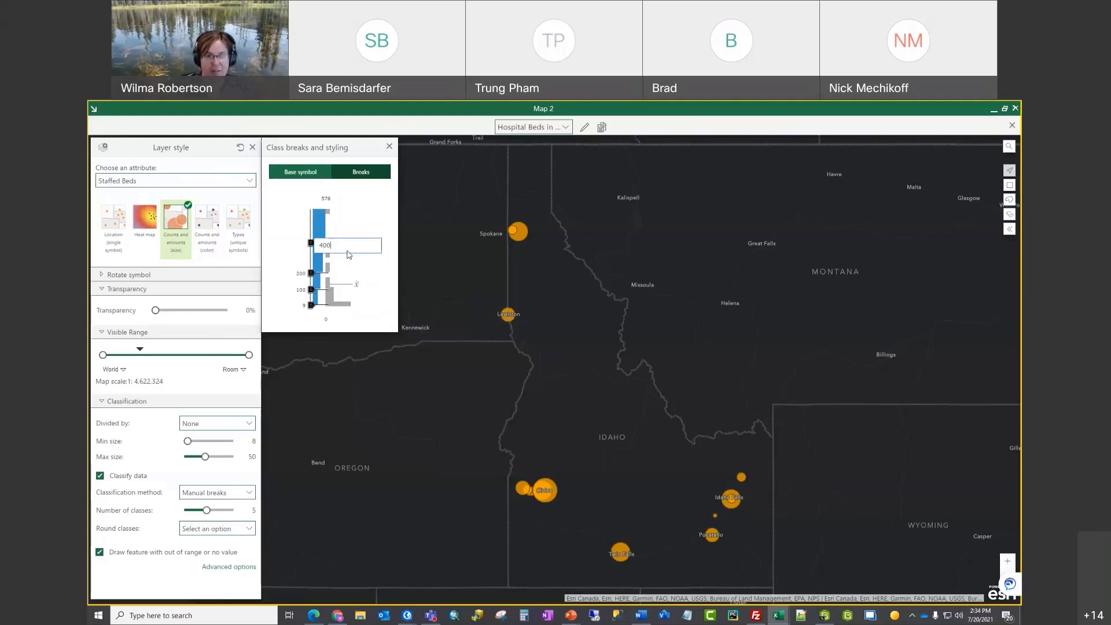
{"action": "key", "text": "Return"}
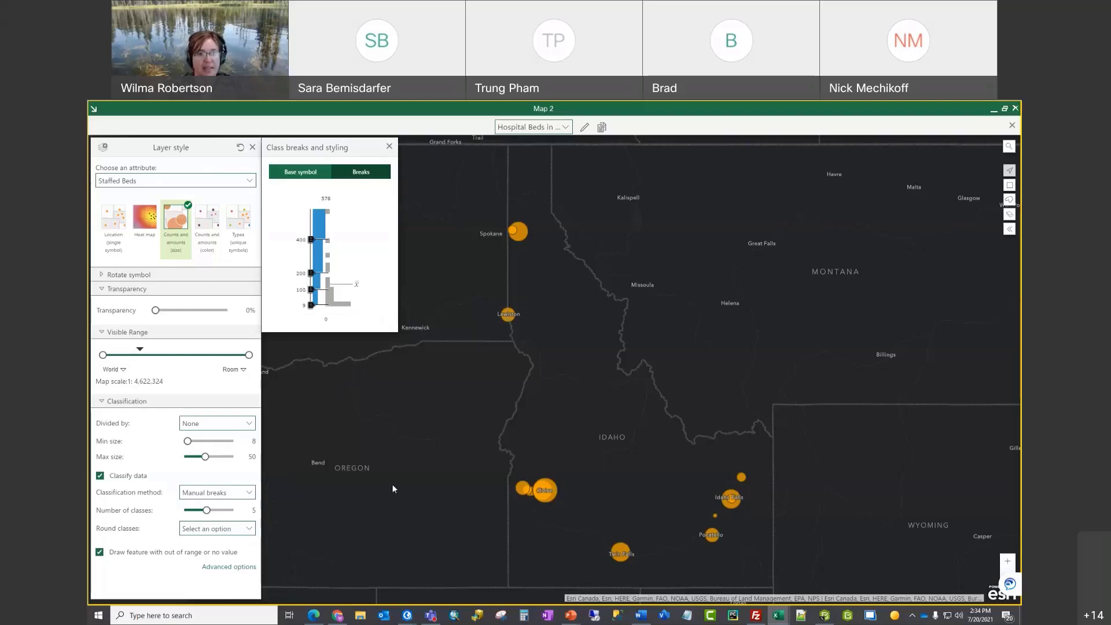
Step: Close the styling panels, expand the Hospital Beds in Idaho legend, and show Lewiston hospital's pop-up
{"action": "left_click", "coordinate": [389, 146]}
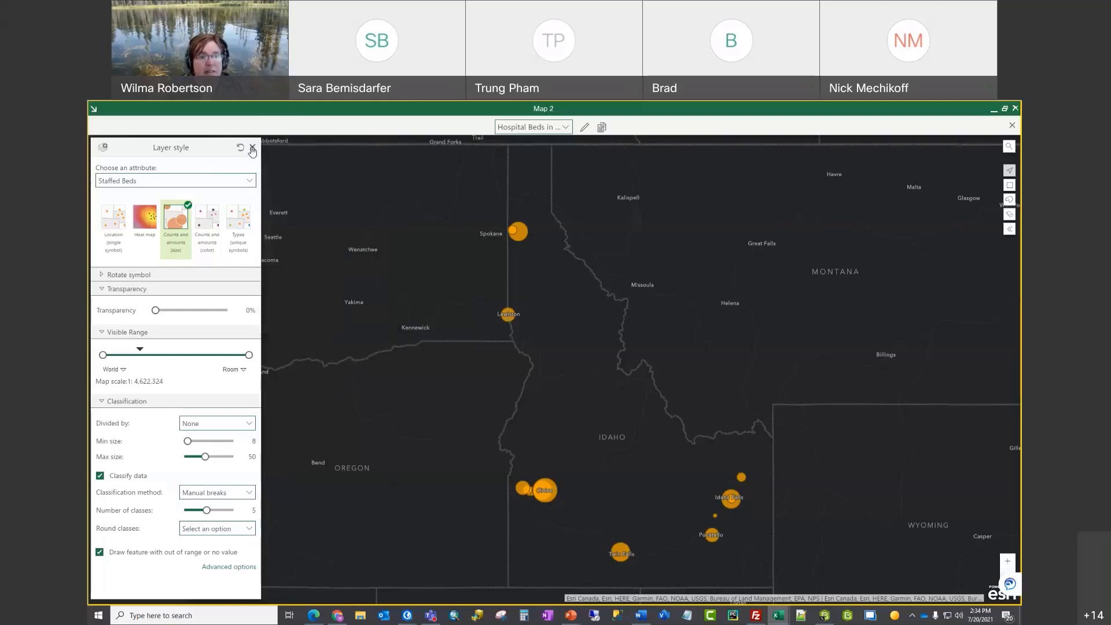
{"action": "left_click", "coordinate": [252, 148]}
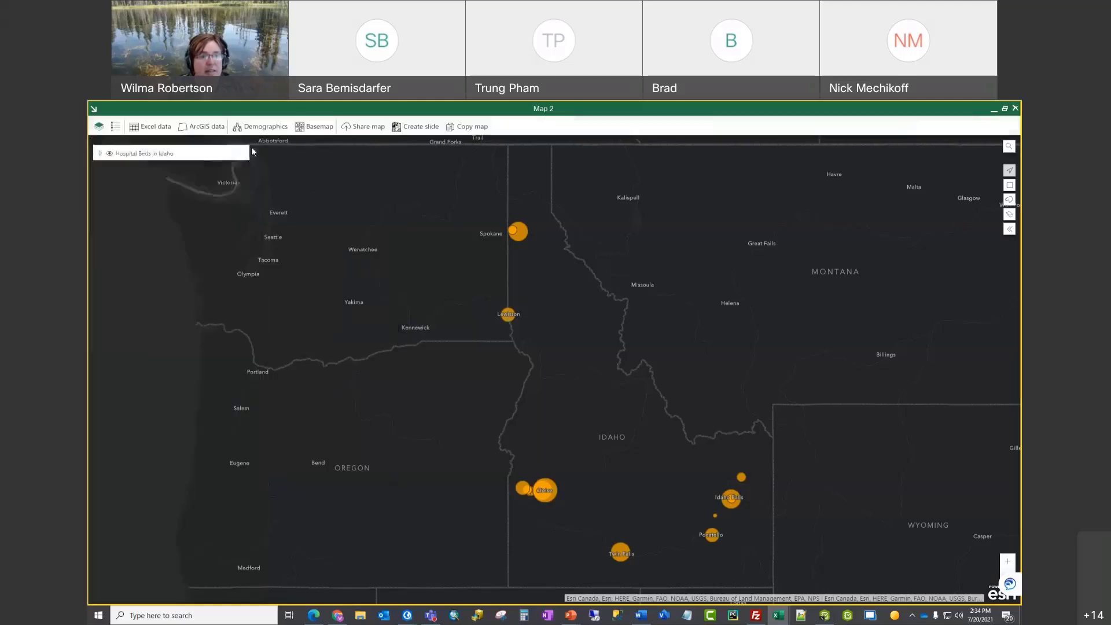
{"action": "left_click", "coordinate": [99, 153]}
{"action": "scroll", "coordinate": [177, 206], "scroll_direction": "down", "scroll_amount": 3}
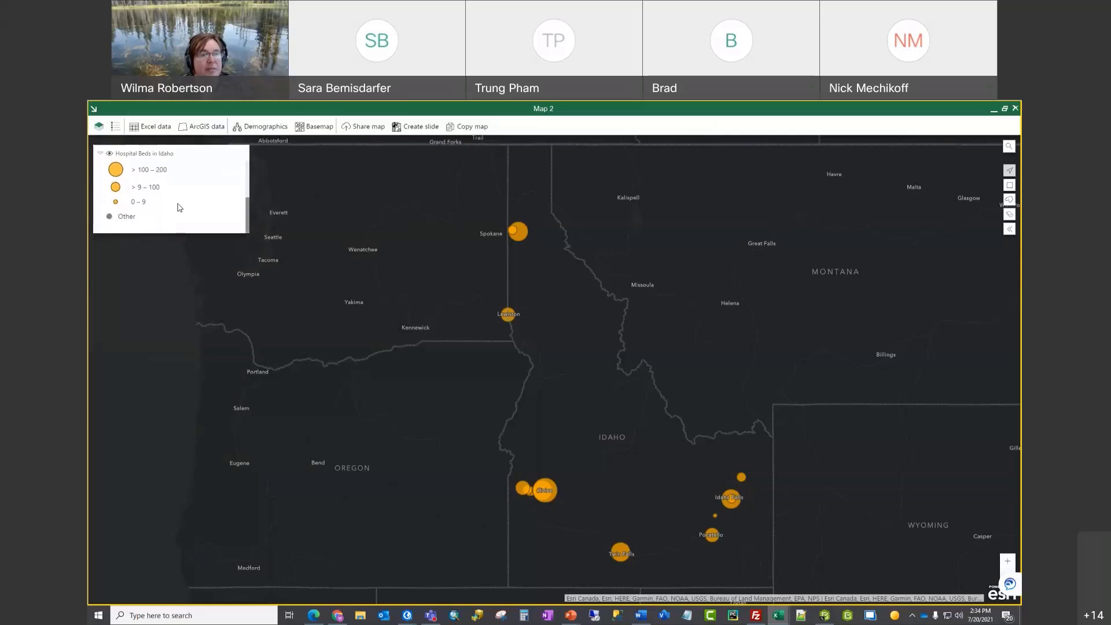
{"action": "scroll", "coordinate": [179, 205], "scroll_direction": "up", "scroll_amount": 2}
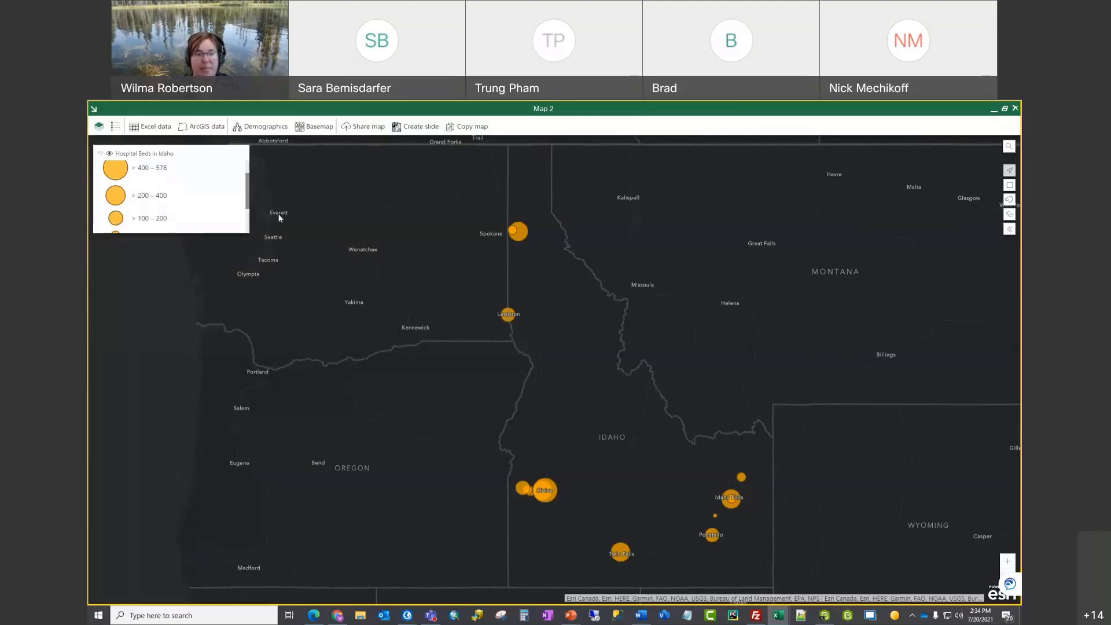
{"action": "left_click", "coordinate": [508, 314]}
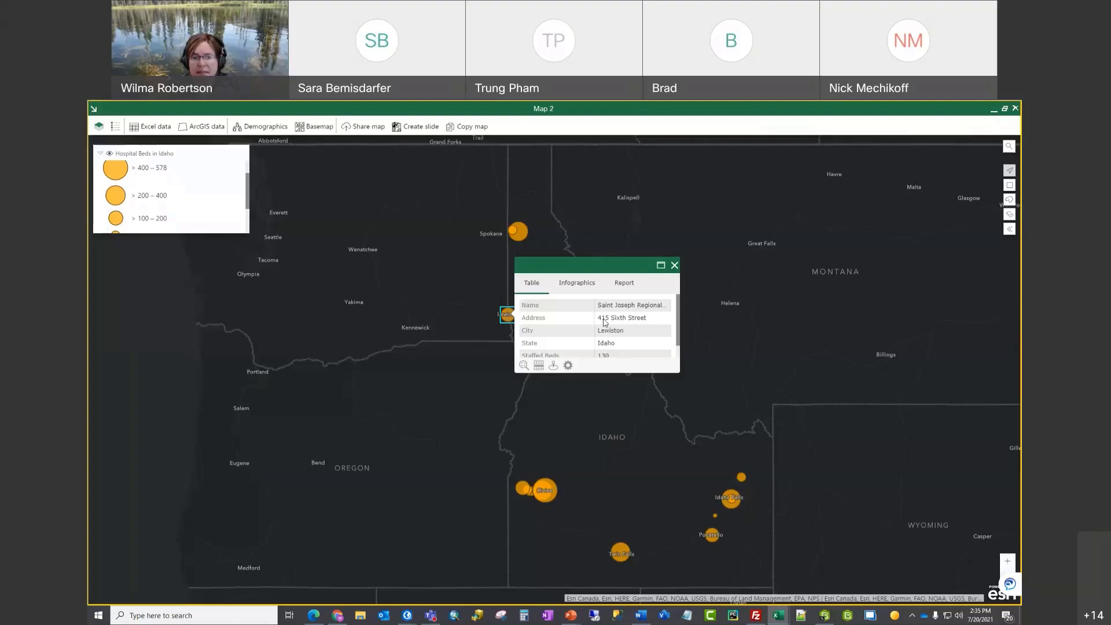
Step: Configure pop-ups with Name as header, showing only the Address and City columns
{"action": "scroll", "coordinate": [604, 323], "scroll_direction": "down", "scroll_amount": 1}
{"action": "scroll", "coordinate": [603, 322], "scroll_direction": "up", "scroll_amount": 1}
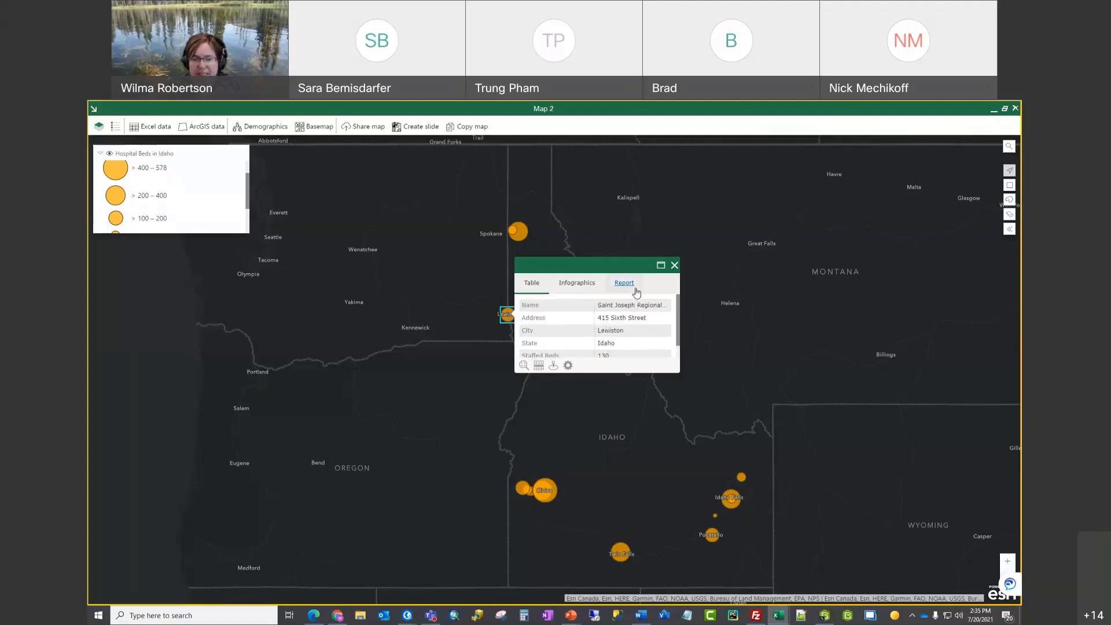
{"action": "left_click", "coordinate": [568, 366]}
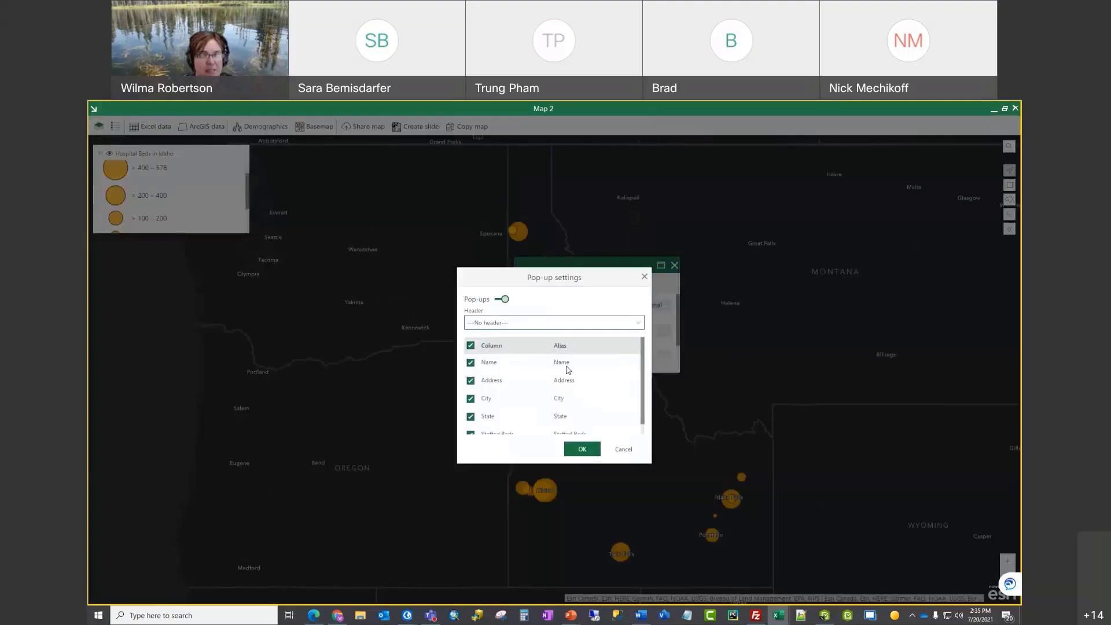
{"action": "left_click", "coordinate": [640, 326]}
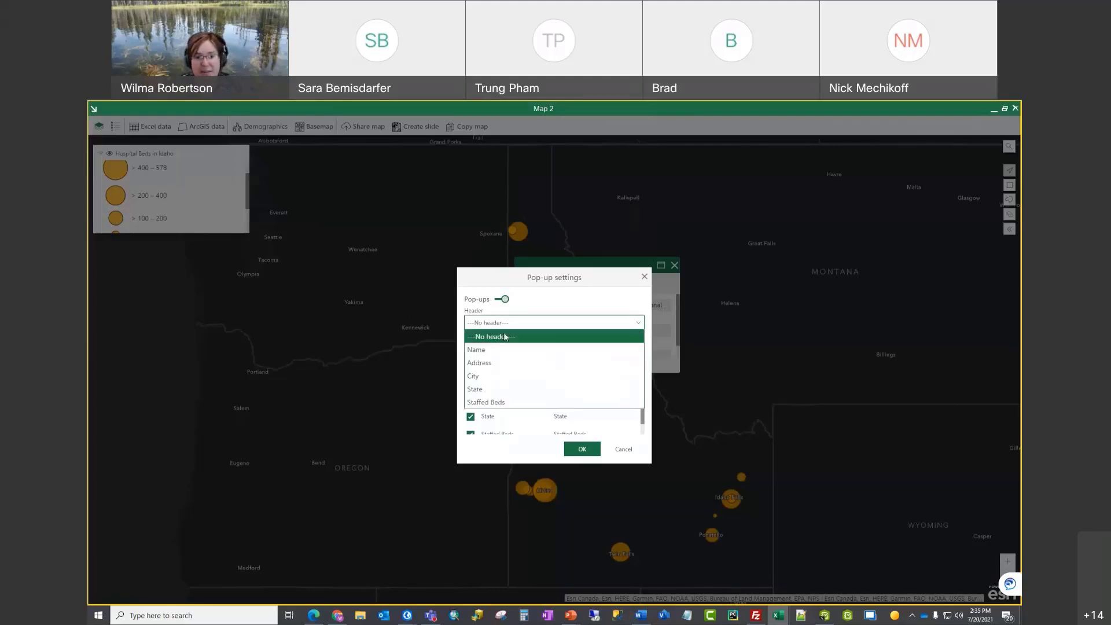
{"action": "left_click", "coordinate": [494, 350]}
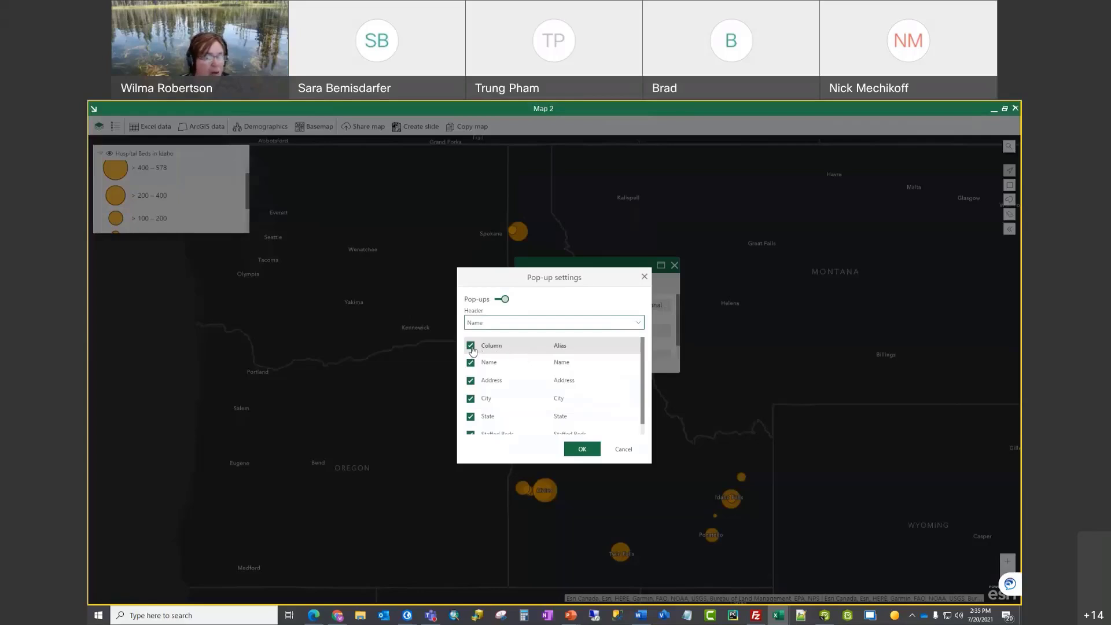
{"action": "left_click", "coordinate": [470, 348]}
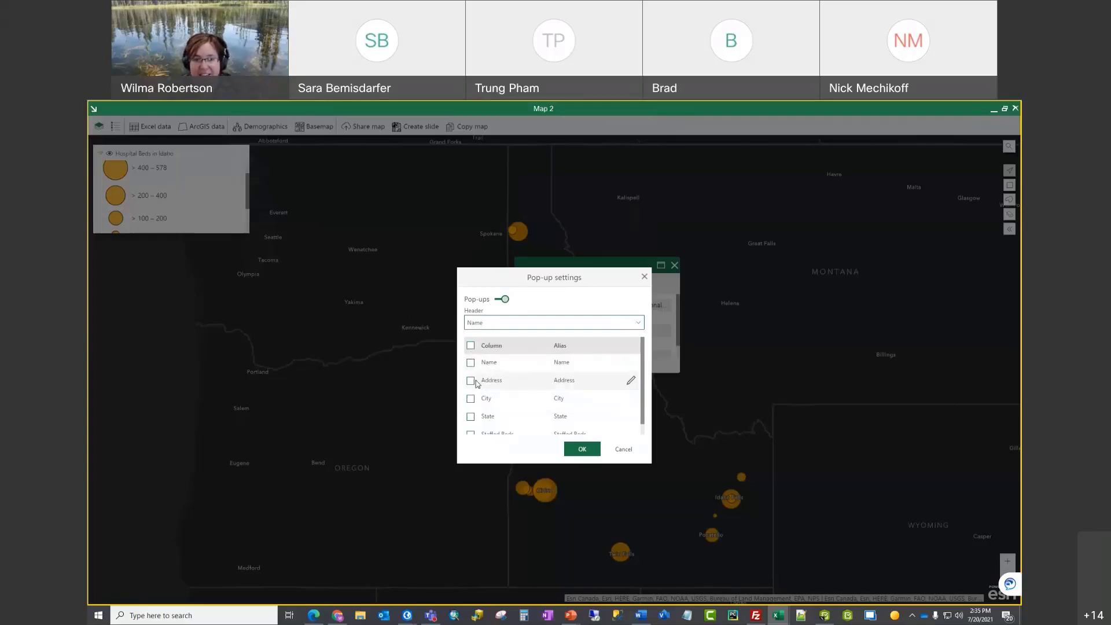
{"action": "left_click", "coordinate": [470, 380]}
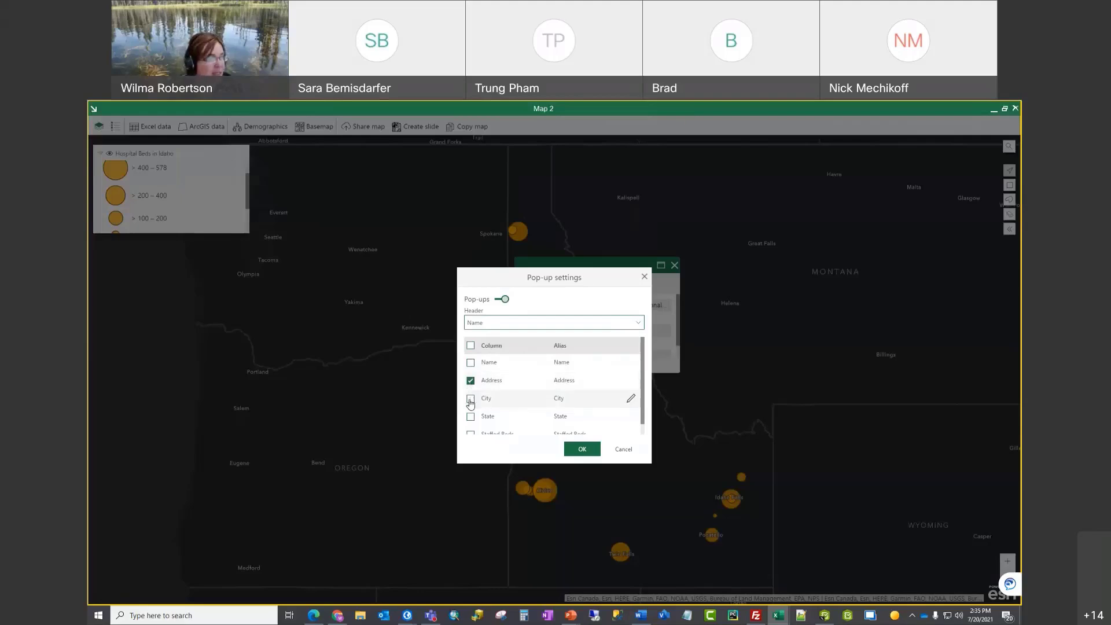
{"action": "left_click", "coordinate": [471, 399]}
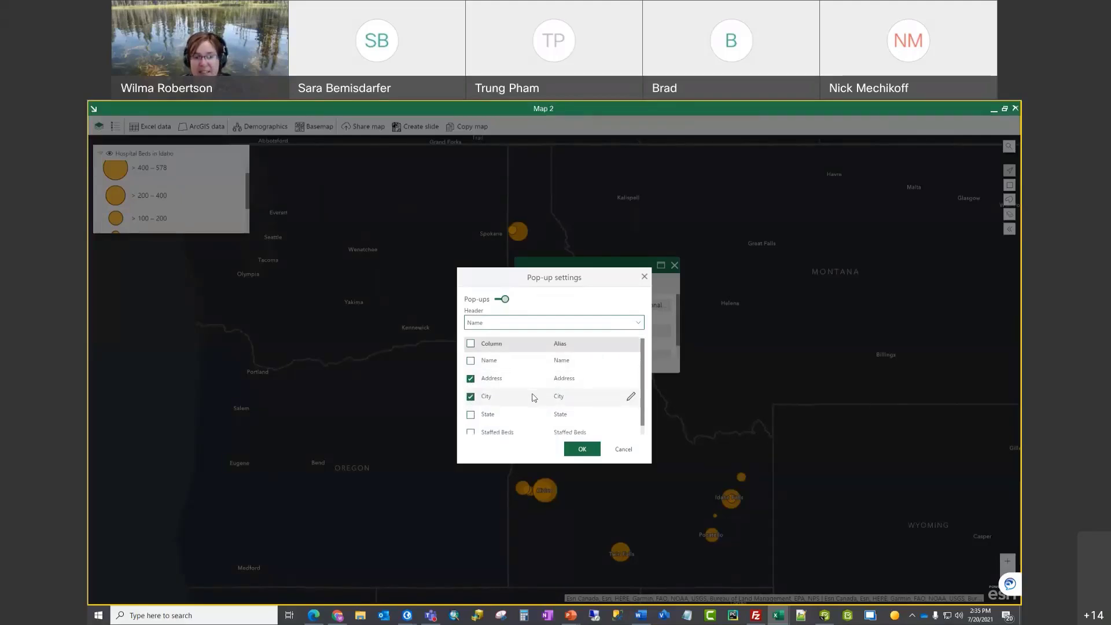
{"action": "left_click", "coordinate": [581, 449]}
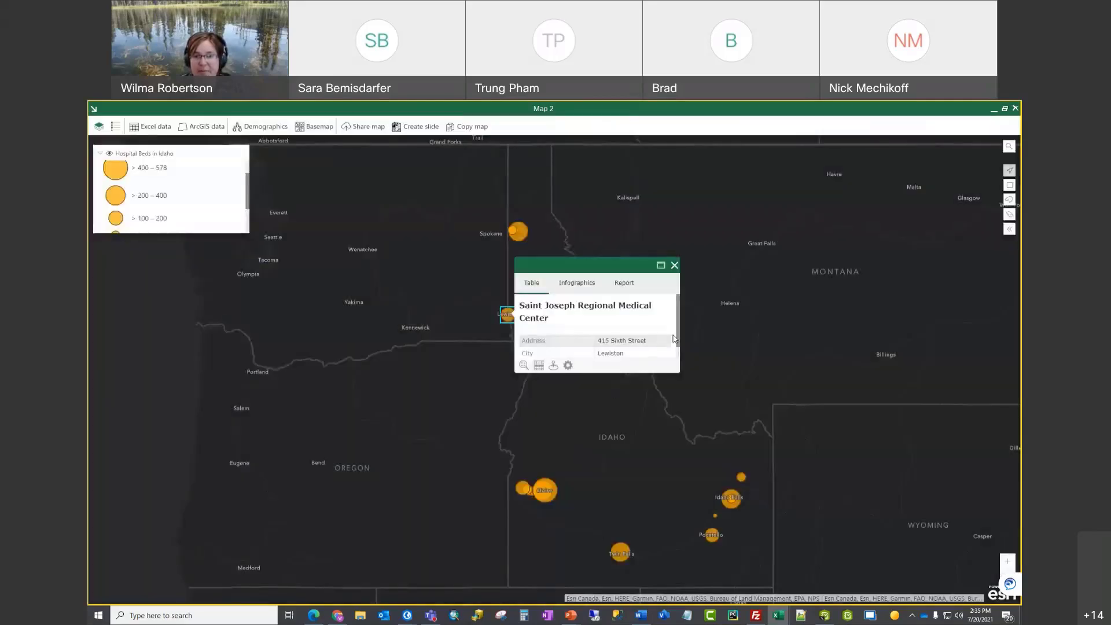
Step: View the Lewiston hospital's Age Pyramid infographic, then its 2010 Census Profile report options
{"action": "mouse_move", "coordinate": [677, 338]}
{"action": "left_mouse_down"}
{"action": "mouse_move", "coordinate": [677, 355]}
{"action": "mouse_move", "coordinate": [676, 339]}
{"action": "left_mouse_up"}
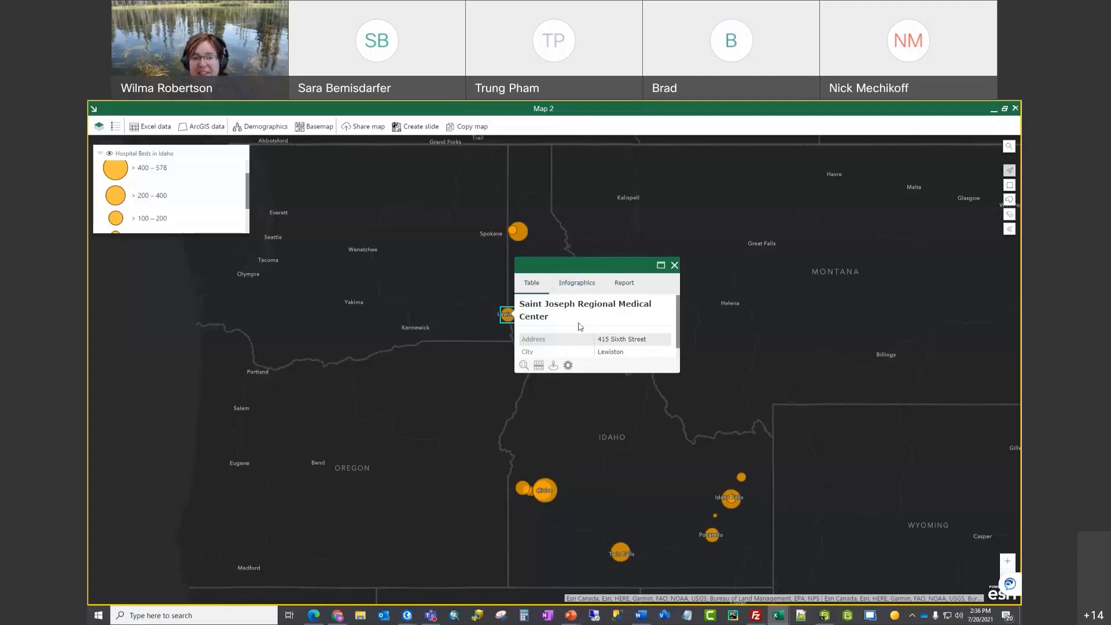
{"action": "left_click", "coordinate": [585, 285]}
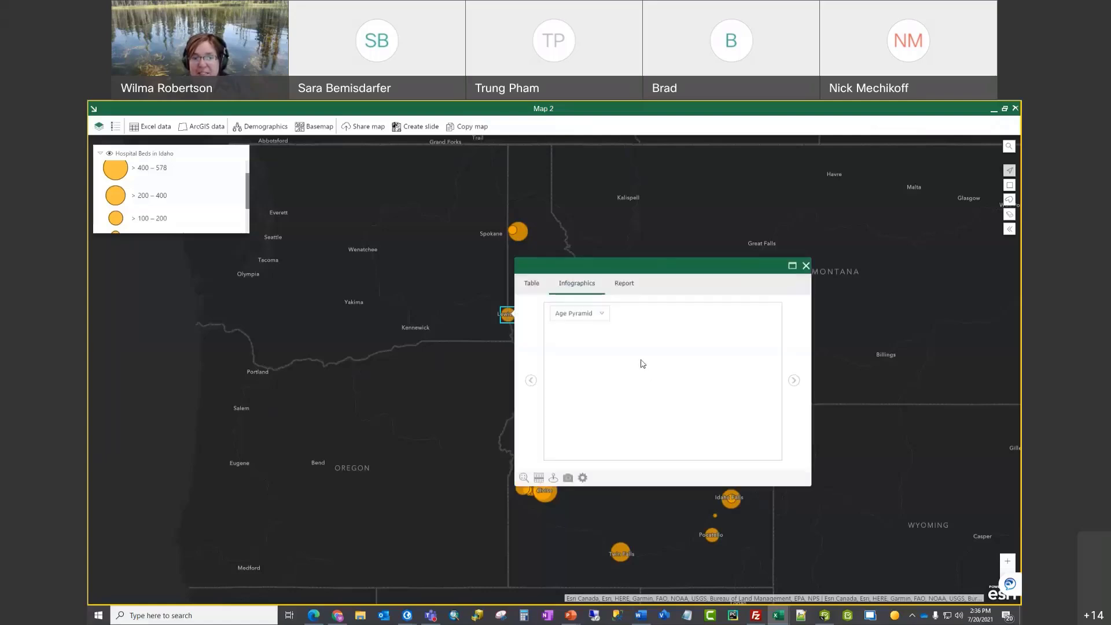
{"action": "left_click", "coordinate": [630, 290]}
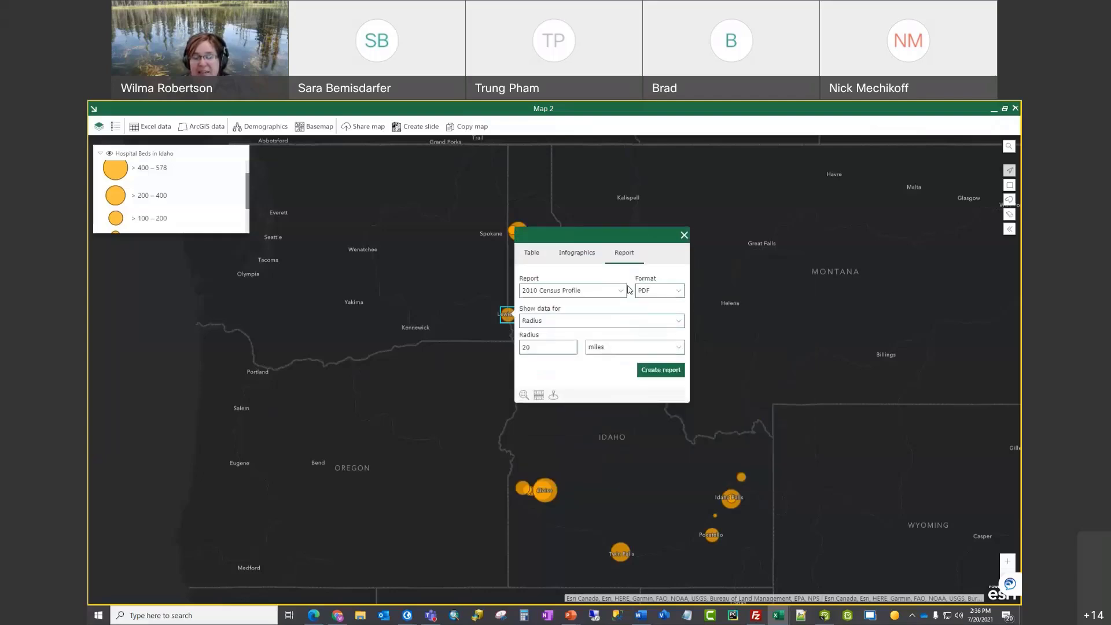
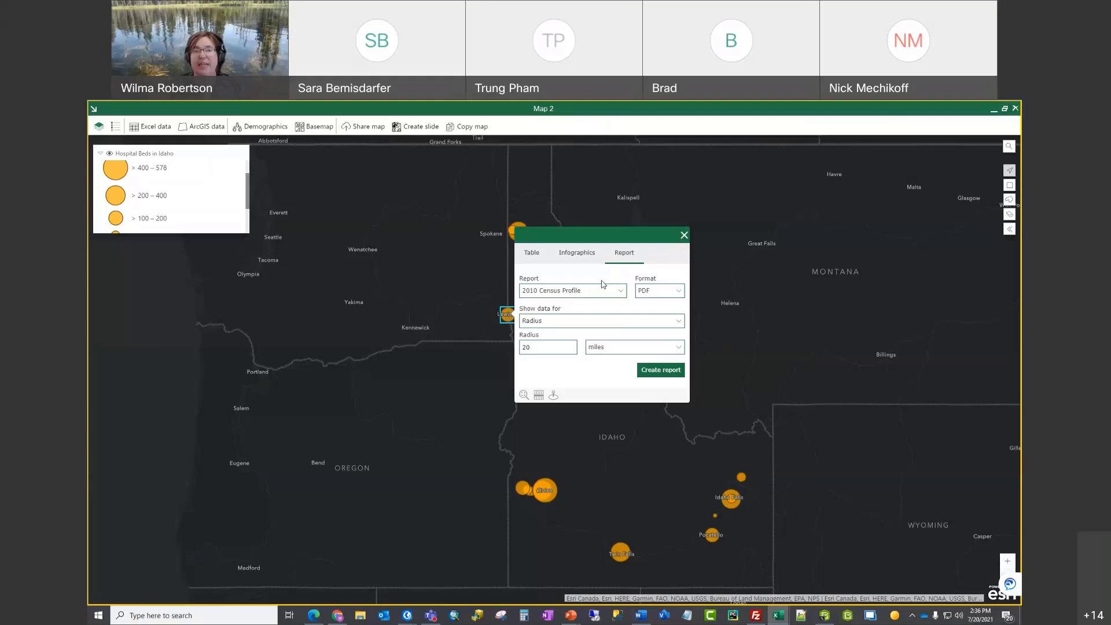
Step: Close the Lewiston hospital's 2010 Census Profile report options pop-up
{"action": "left_click", "coordinate": [684, 234]}
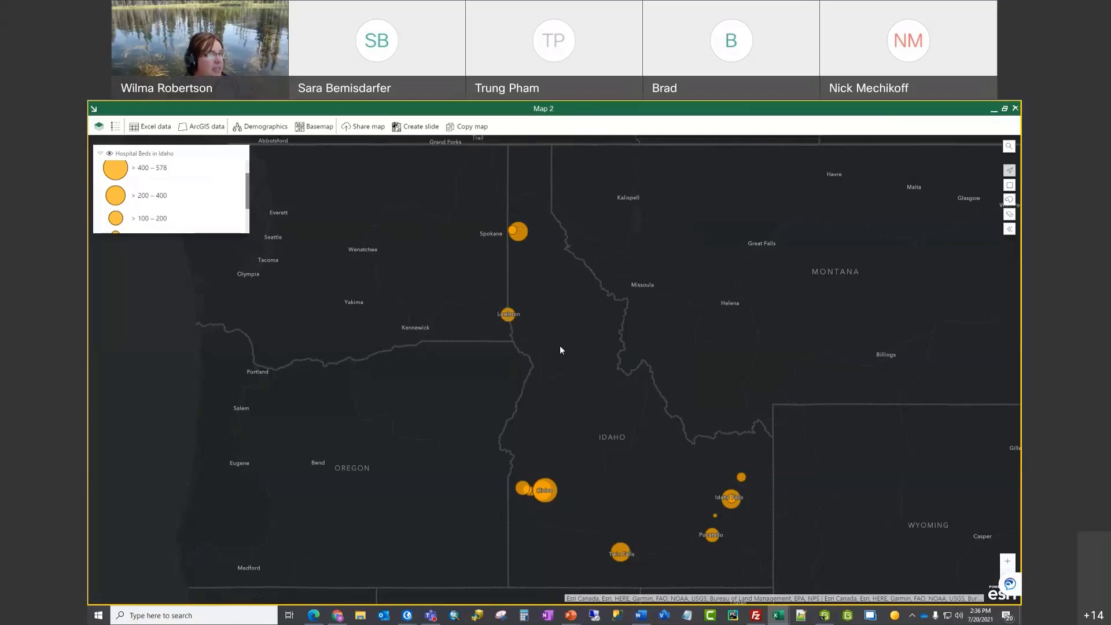
Step: Restore Map 2 to a window, shift it to reveal Address, City and State, and lower sheet zoom
{"action": "left_click", "coordinate": [1005, 110]}
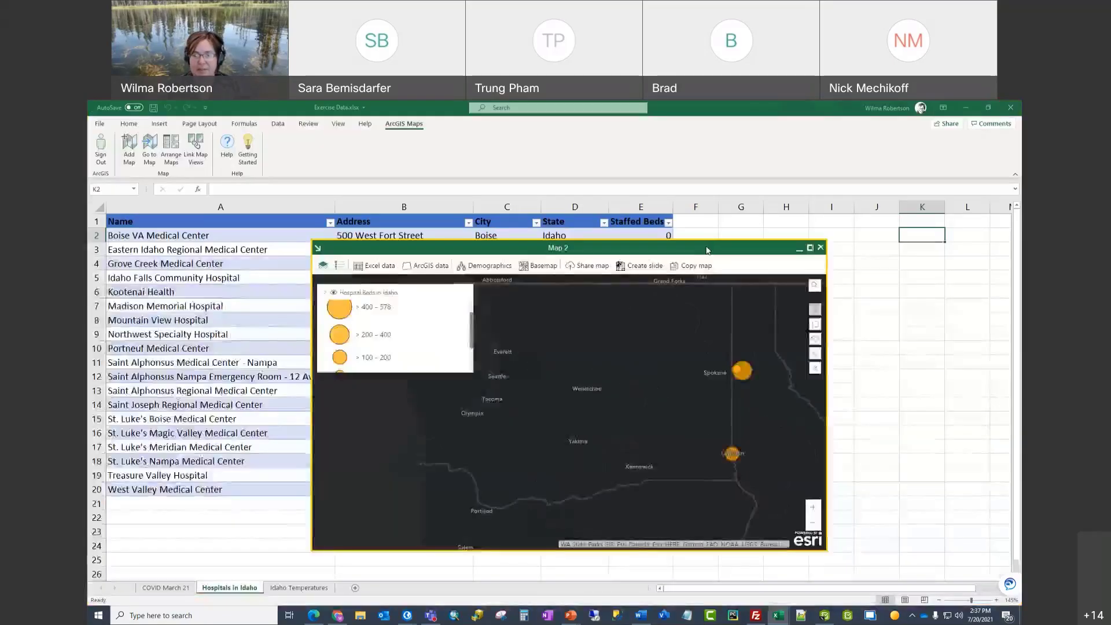
{"action": "left_click_drag", "start_coordinate": [706, 250], "coordinate": [949, 248]}
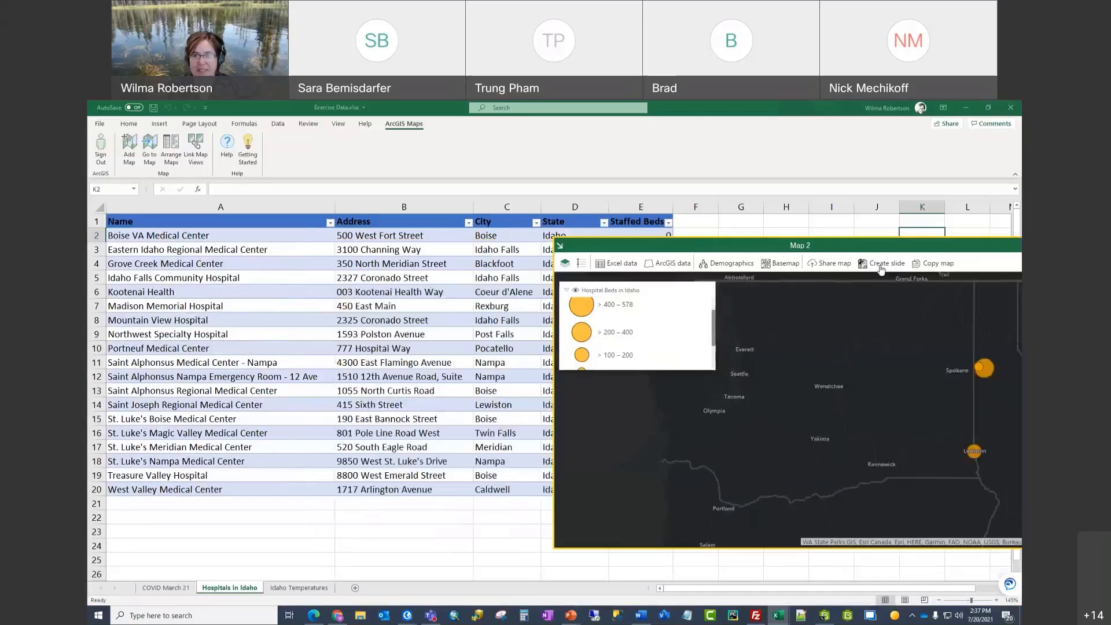
{"action": "left_click", "coordinate": [549, 505]}
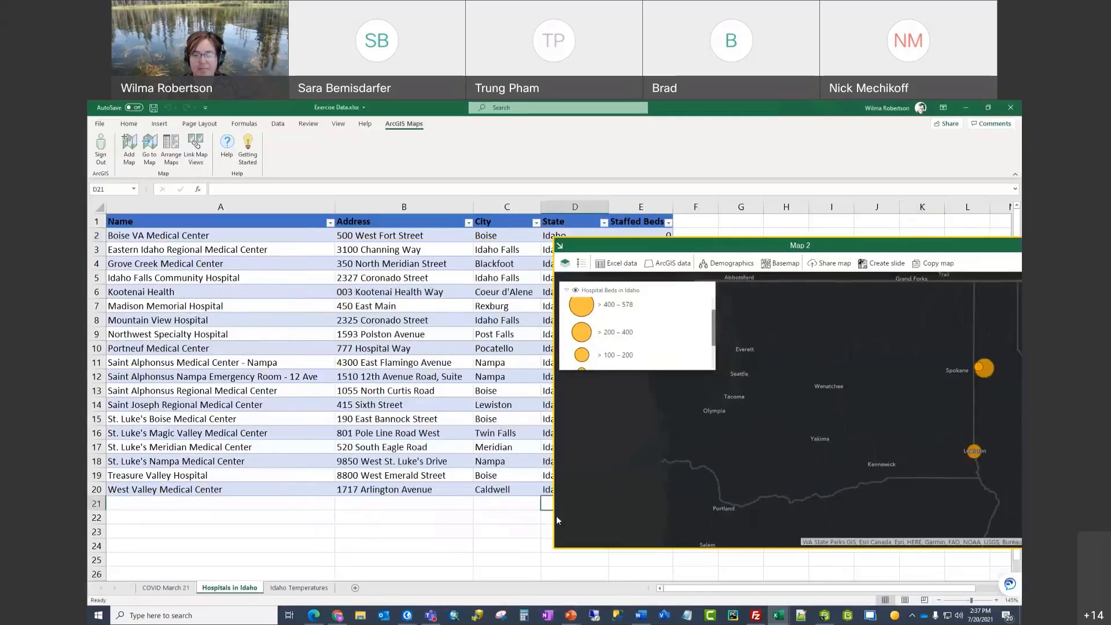
{"action": "left_click_drag", "start_coordinate": [702, 248], "coordinate": [796, 239]}
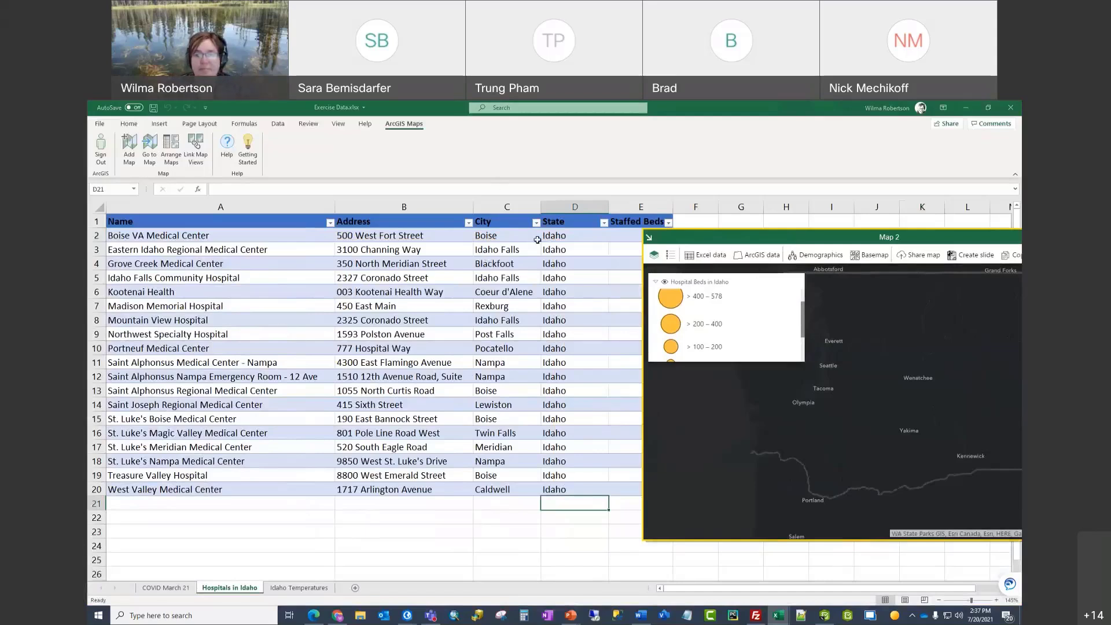
{"action": "left_click", "coordinate": [98, 207]}
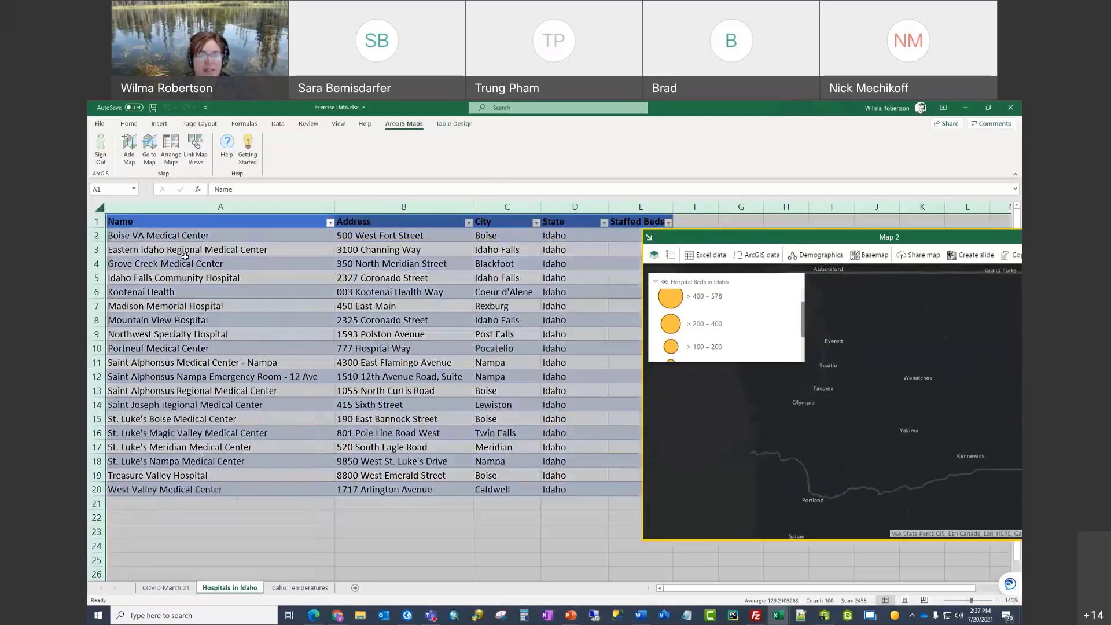
{"action": "scroll", "coordinate": [185, 257], "scroll_direction": "down", "scroll_amount": 2}
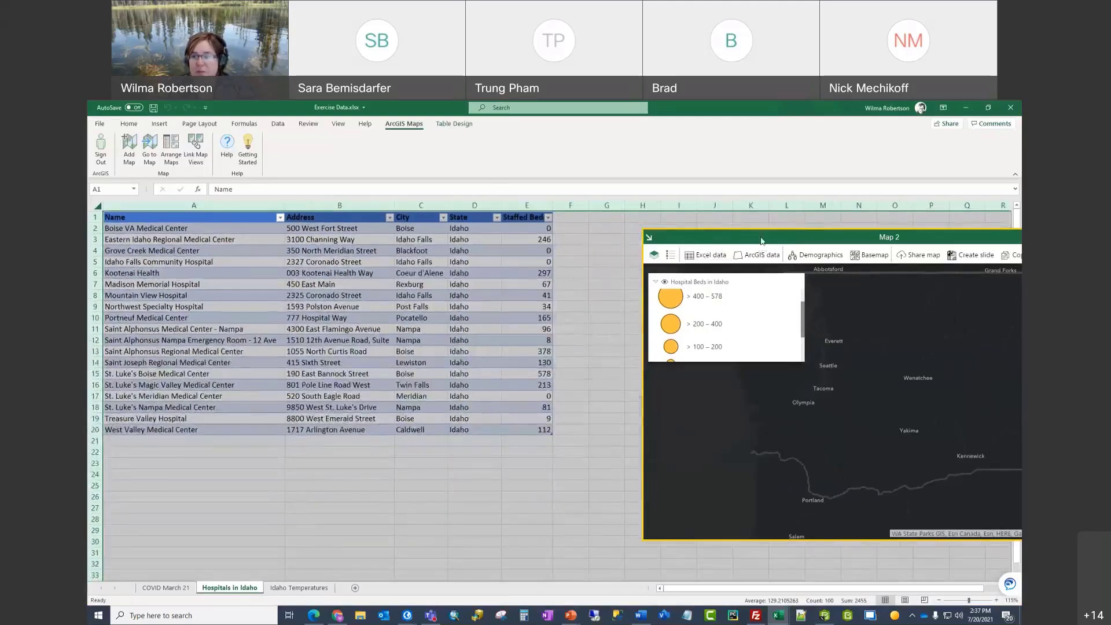
Step: Resize Map 2 beside the table, collapse its legend, and frame all Idaho hospitals
{"action": "left_click_drag", "start_coordinate": [761, 241], "coordinate": [583, 243]}
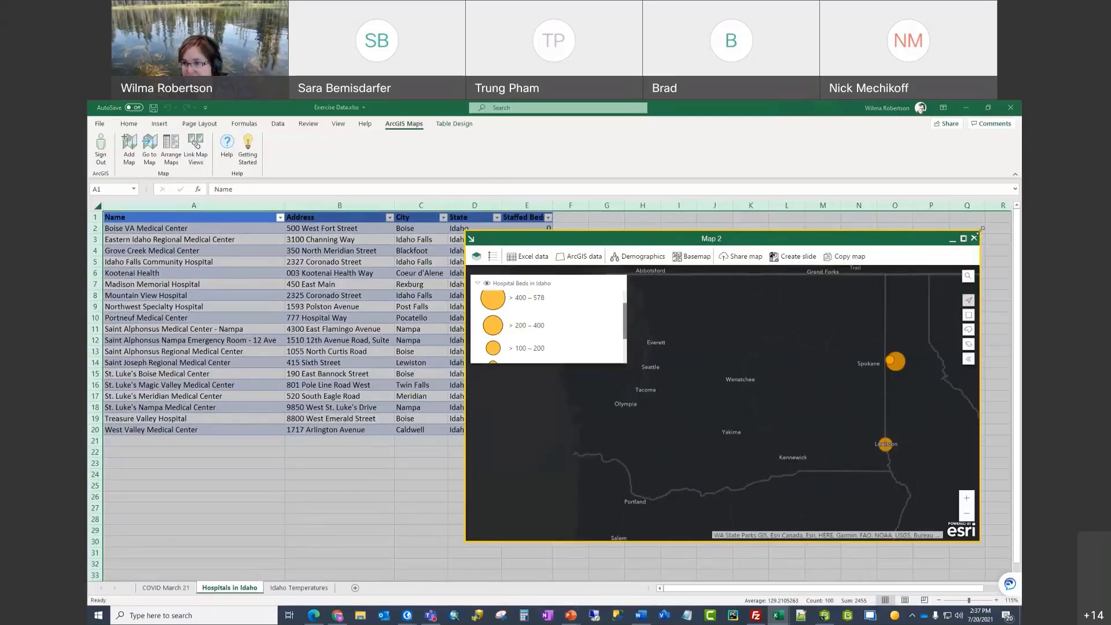
{"action": "left_click_drag", "start_coordinate": [981, 229], "coordinate": [925, 278]}
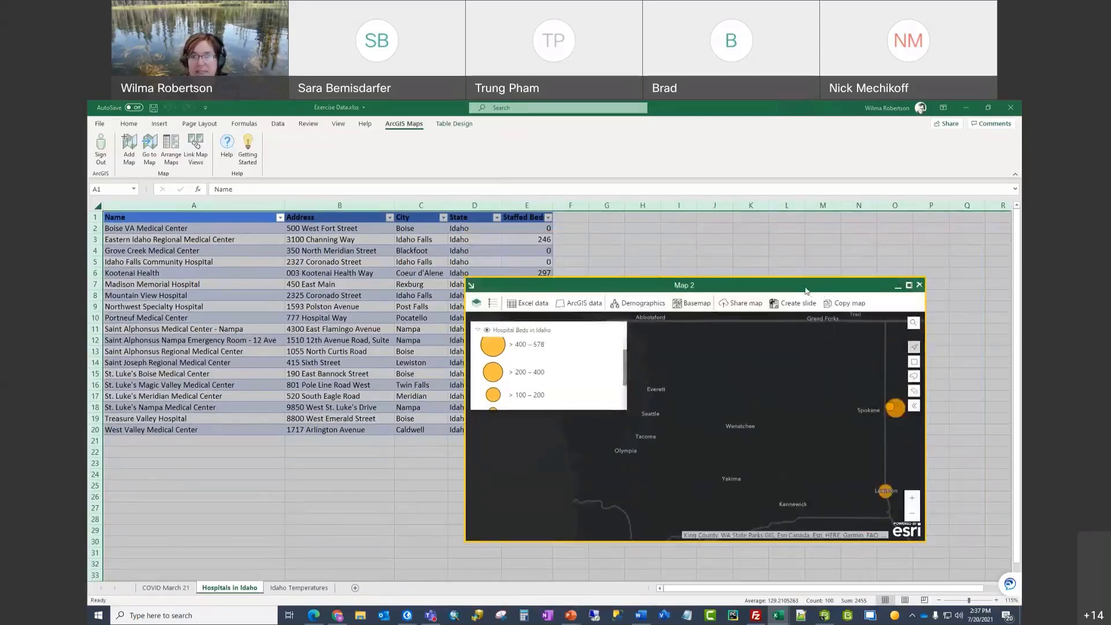
{"action": "left_click_drag", "start_coordinate": [806, 290], "coordinate": [899, 229]}
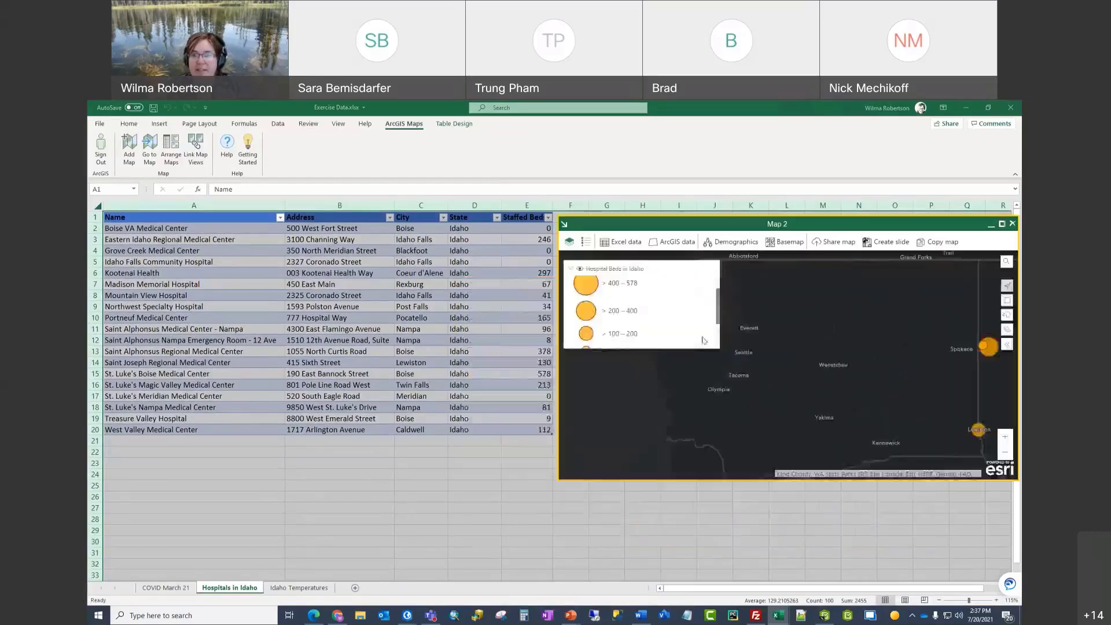
{"action": "left_click", "coordinate": [571, 270]}
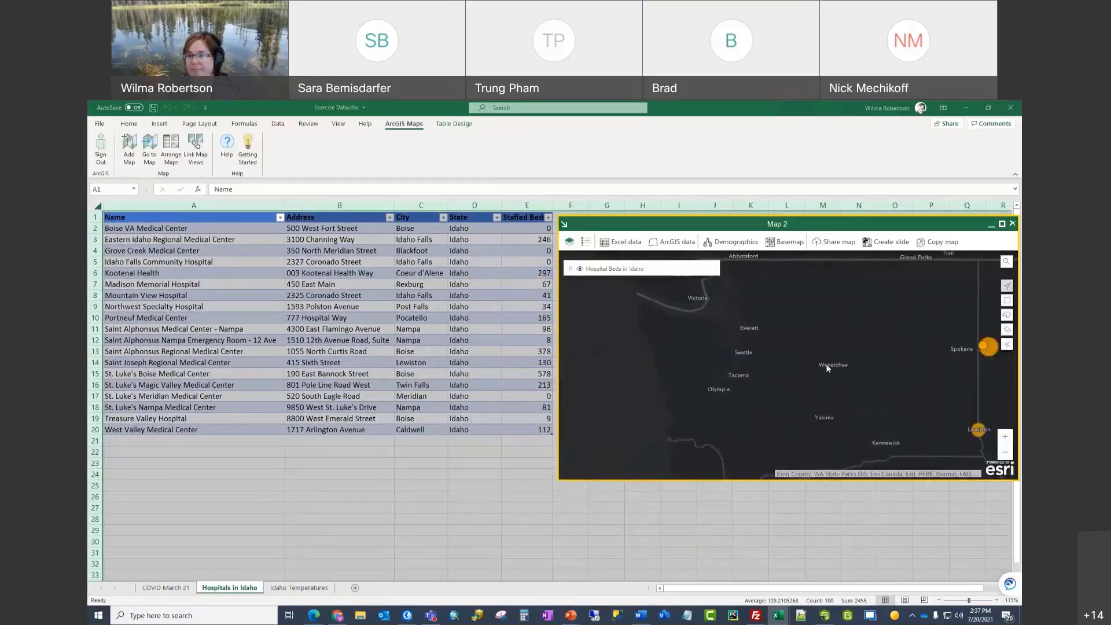
{"action": "left_click_drag", "start_coordinate": [826, 363], "coordinate": [754, 363]}
{"action": "scroll", "coordinate": [755, 363], "scroll_direction": "down", "scroll_amount": 1}
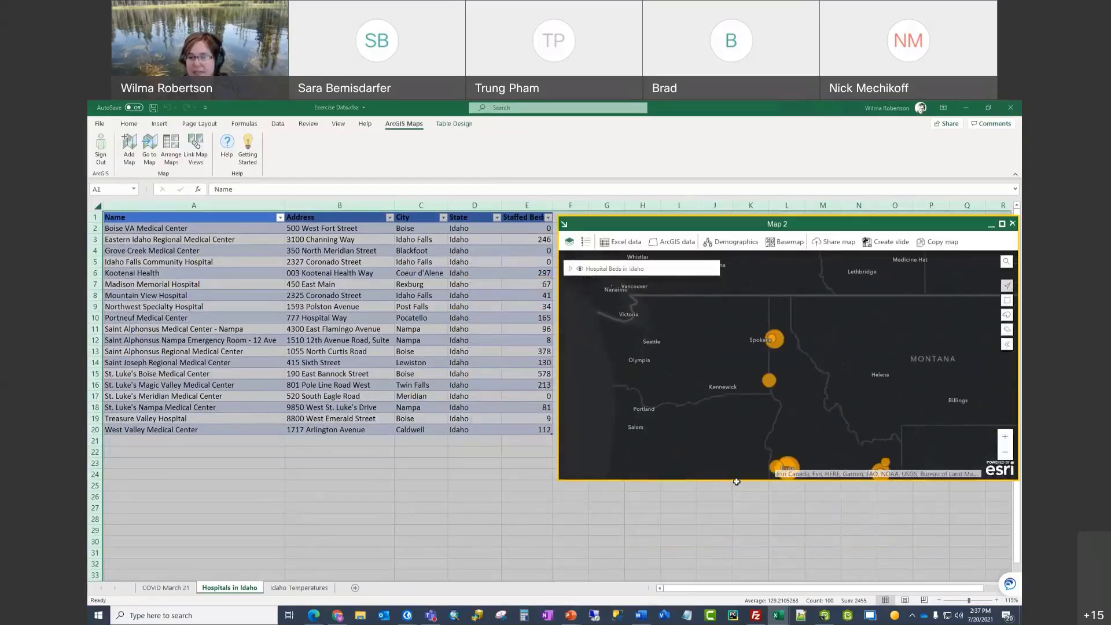
{"action": "left_click_drag", "start_coordinate": [735, 480], "coordinate": [735, 557]}
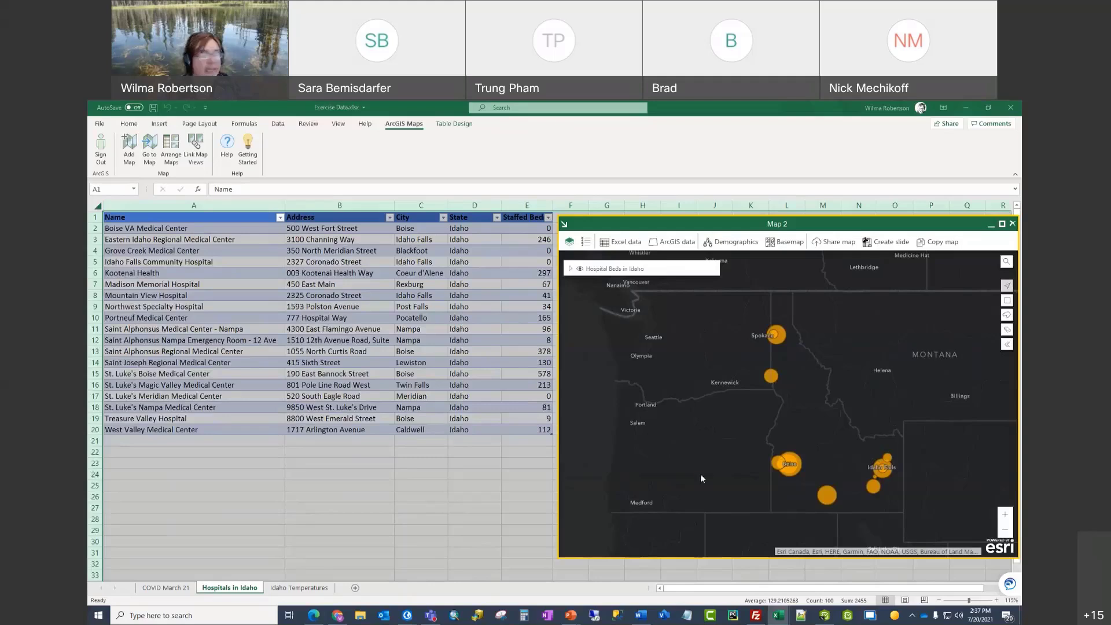
Step: Select the Lewiston hospital point and locate its row in the sheet
{"action": "left_click", "coordinate": [771, 377]}
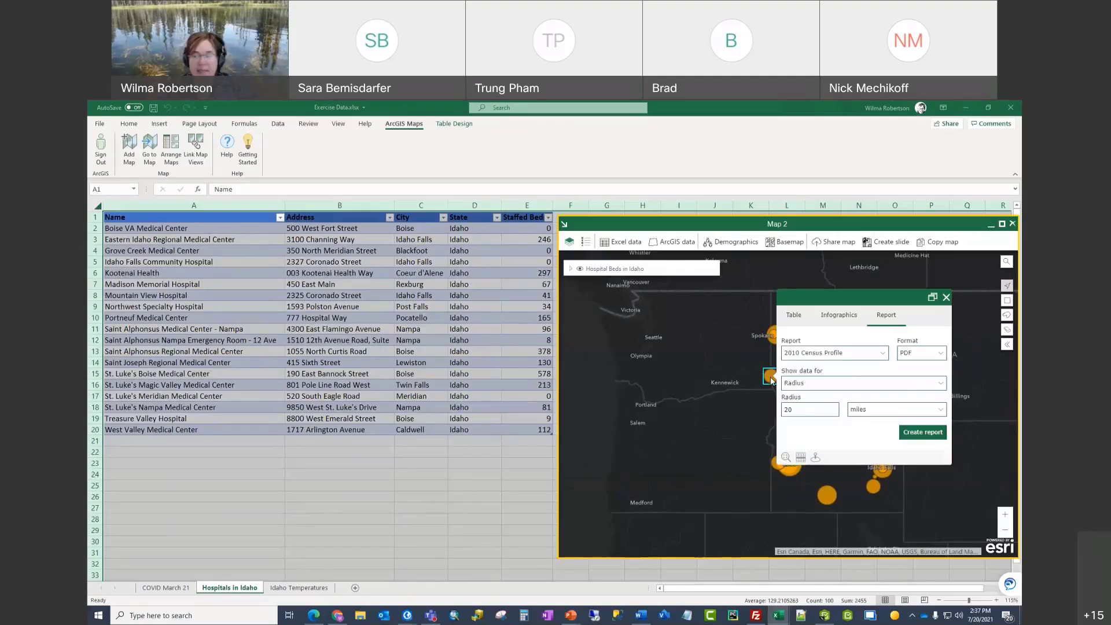
{"action": "left_click", "coordinate": [801, 459]}
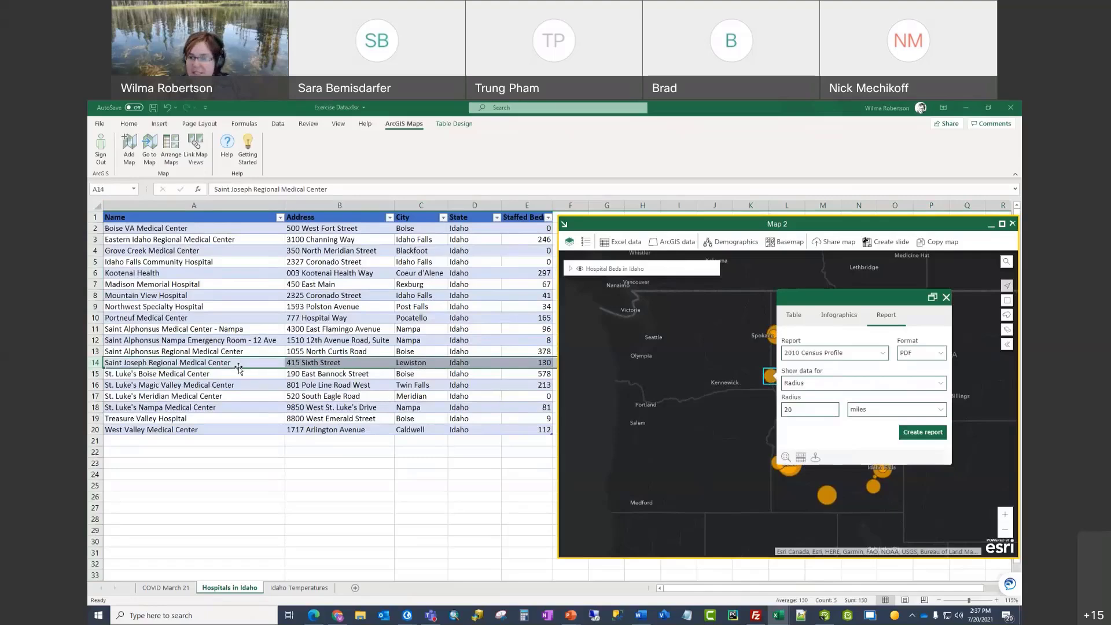
{"action": "left_click", "coordinate": [794, 317]}
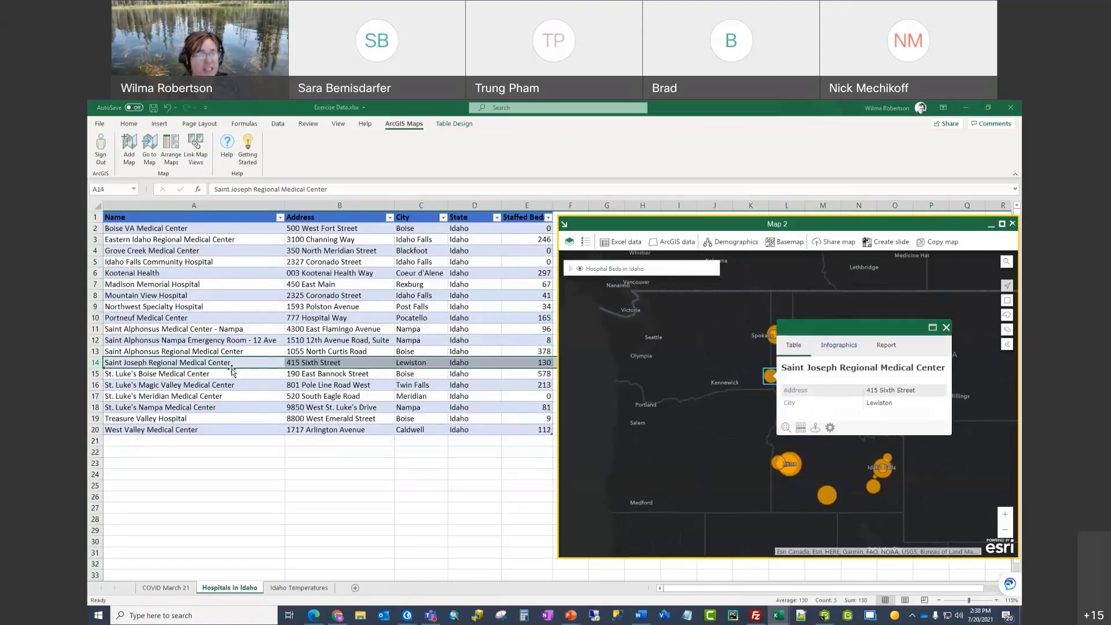
Step: Rename A14 to Saint Joseph Regional Medical Center Lewiston and close the details pop-up
{"action": "left_click", "coordinate": [353, 189]}
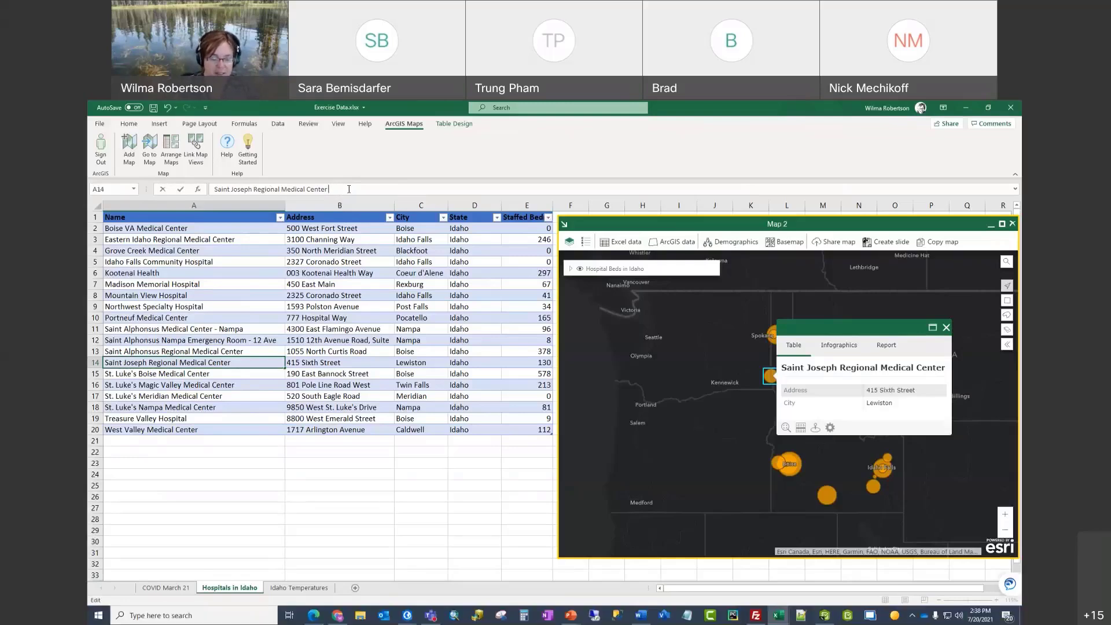
{"action": "type", "text": "Lewistron"}
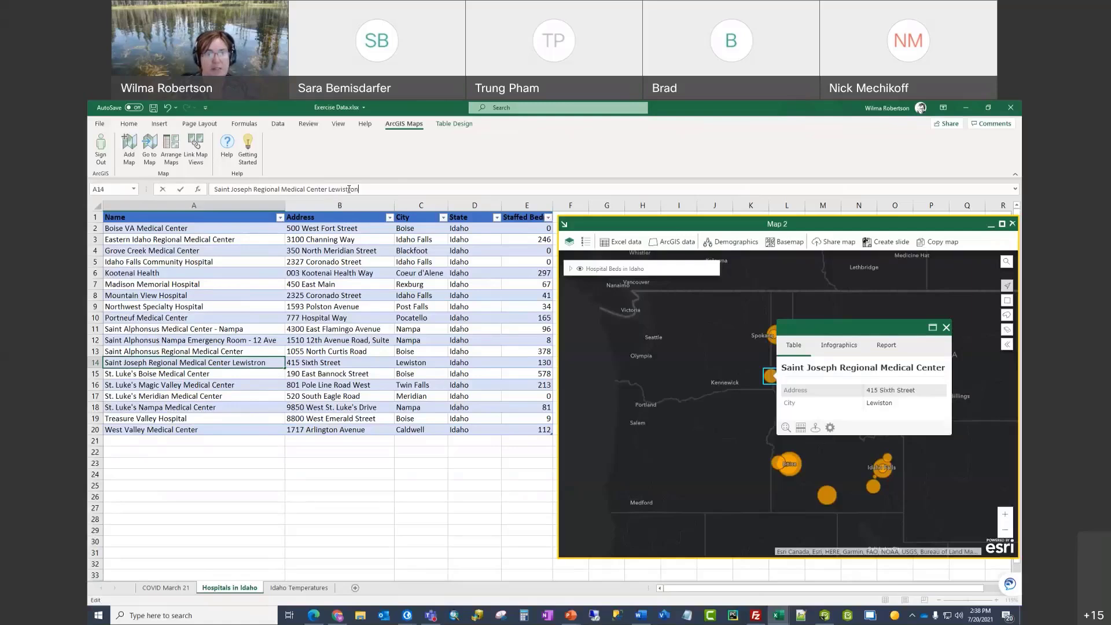
{"action": "key", "text": "BackSpace"}
{"action": "key", "text": "BackSpace"}
{"action": "type", "text": "on"}
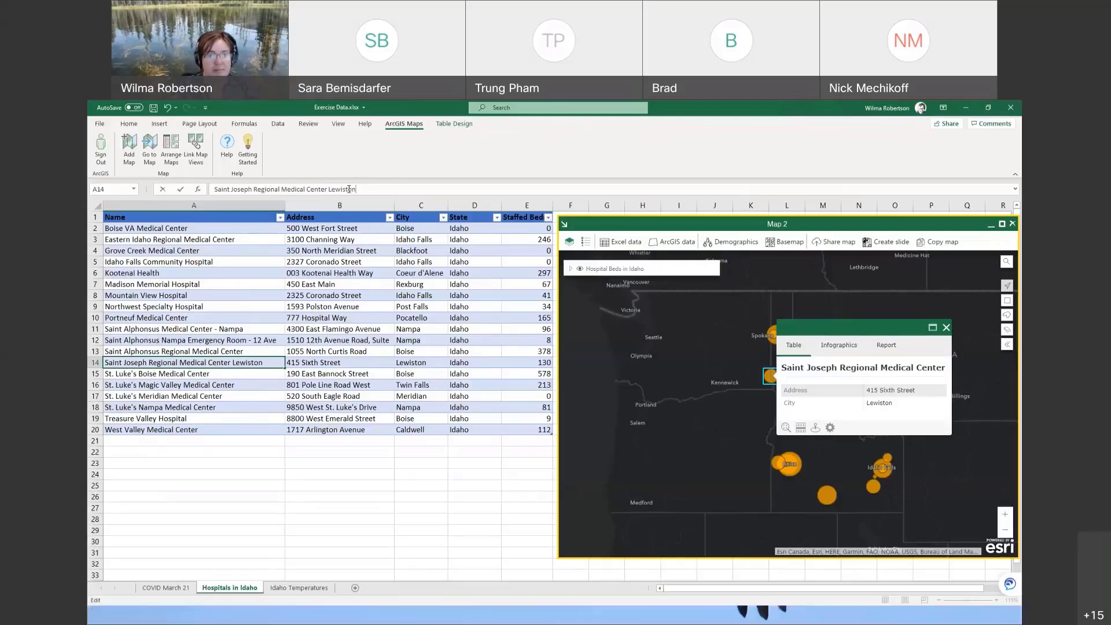
{"action": "key", "text": "Return"}
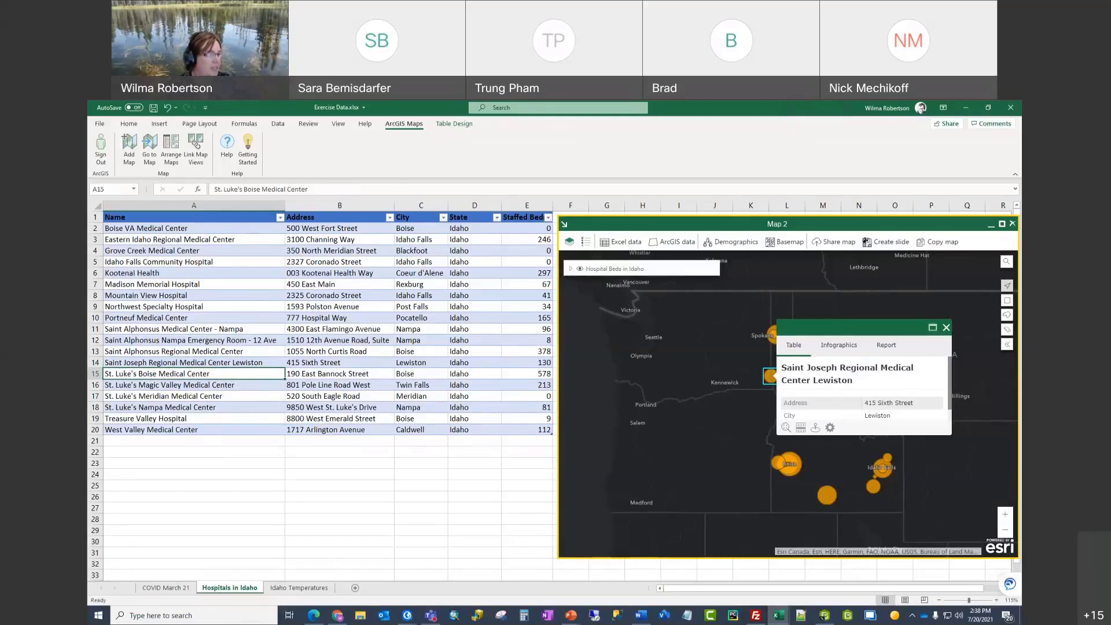
{"action": "left_click", "coordinate": [946, 328]}
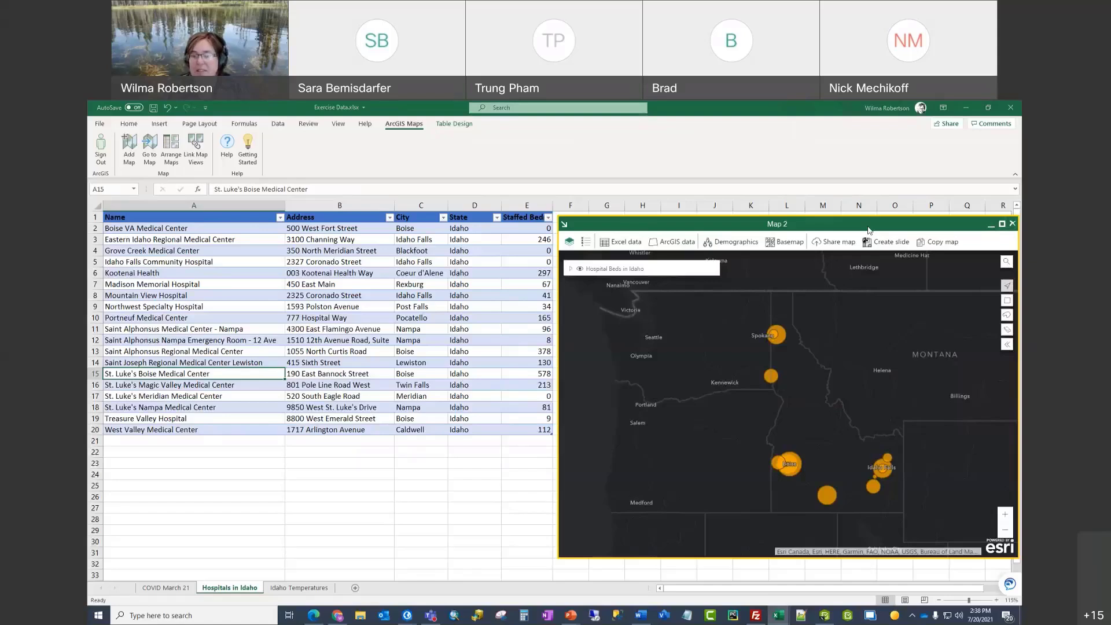
Step: Move Map 2 aside, add a new map, and review the Match columns with location settings
{"action": "left_click_drag", "start_coordinate": [868, 230], "coordinate": [876, 522]}
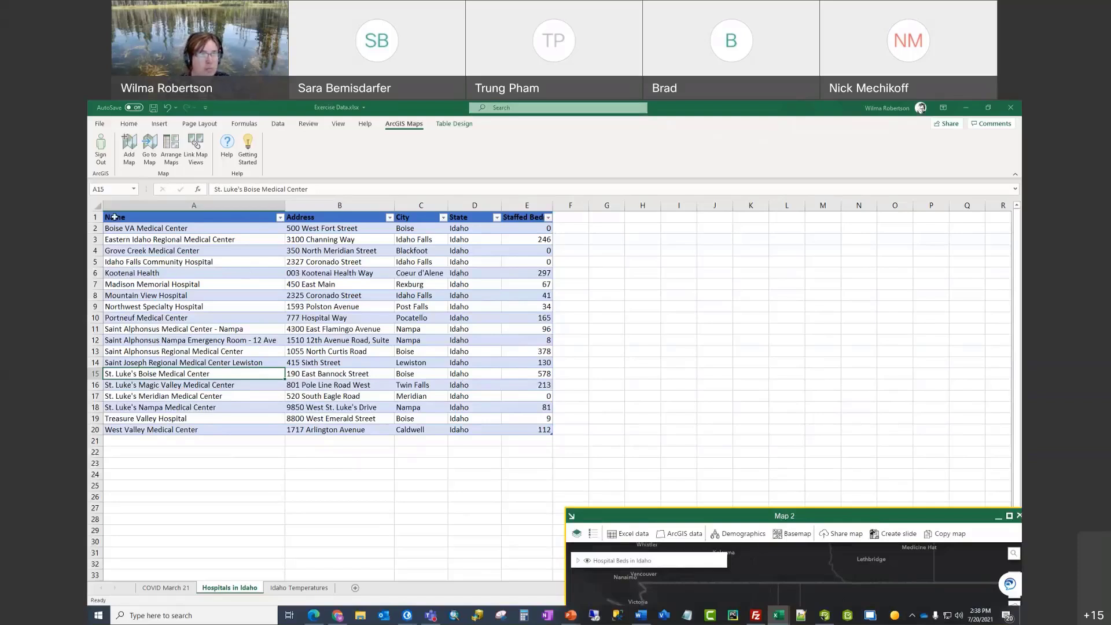
{"action": "left_click", "coordinate": [130, 153]}
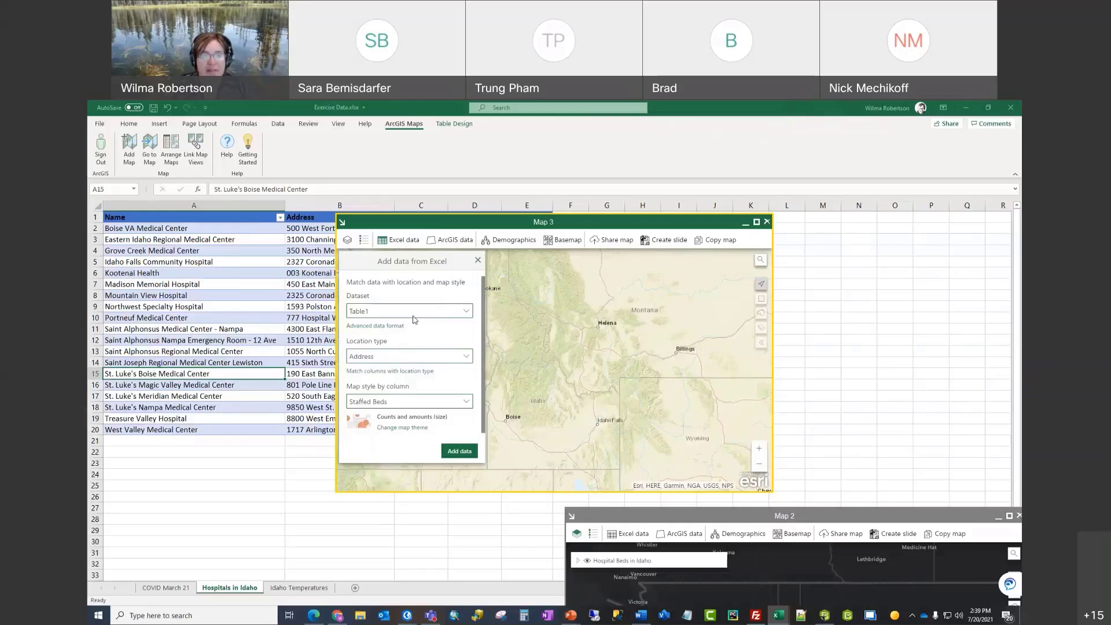
{"action": "left_click", "coordinate": [404, 371]}
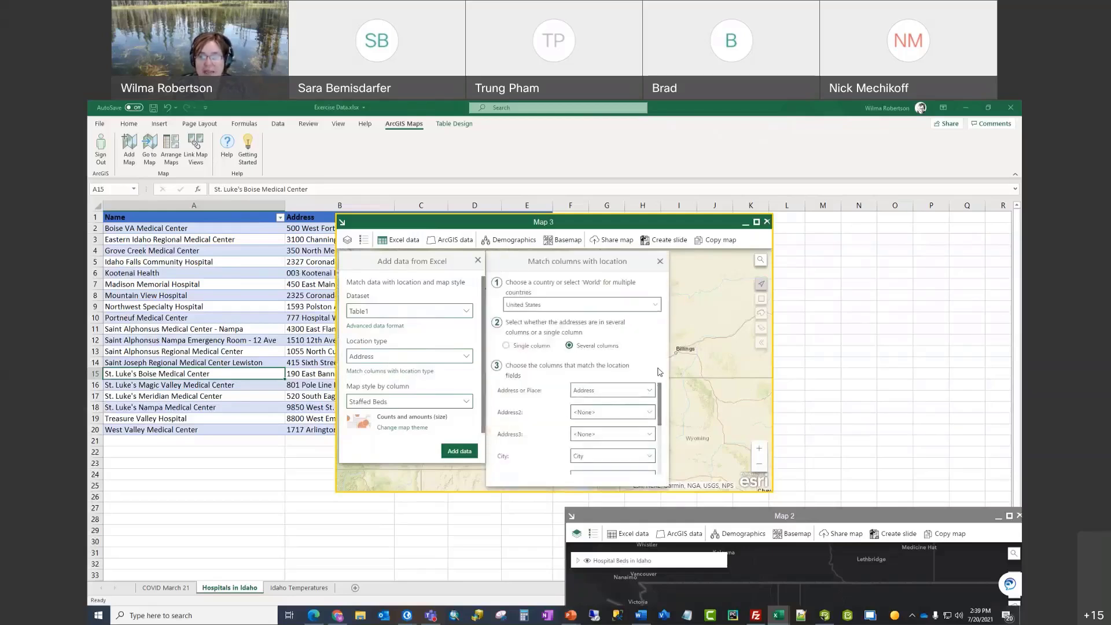
{"action": "scroll", "coordinate": [658, 405], "scroll_direction": "down", "scroll_amount": 2}
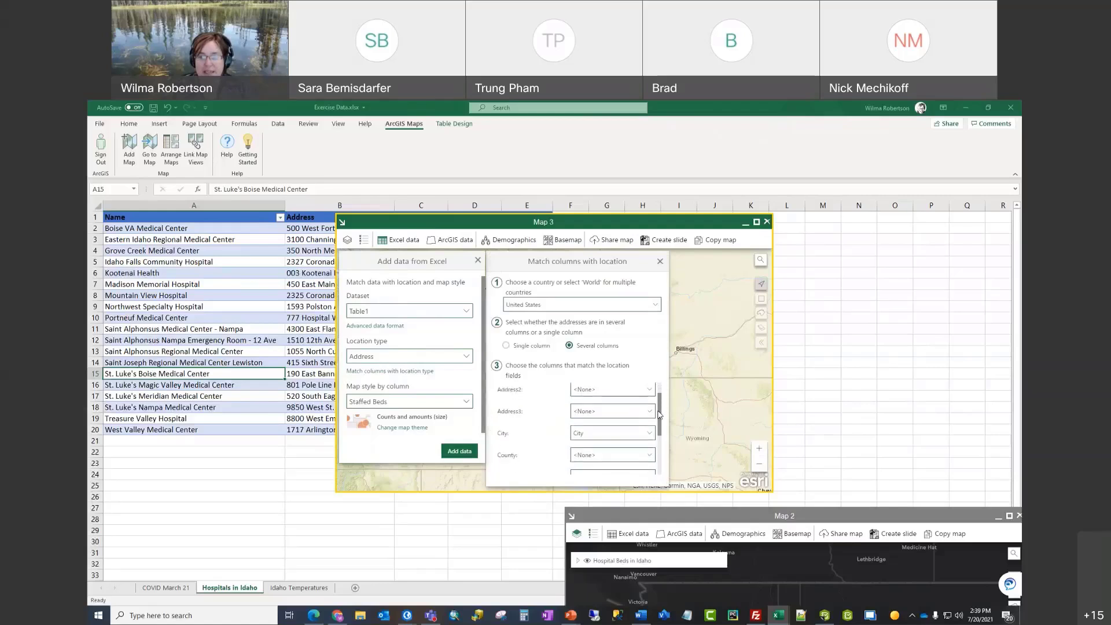
{"action": "mouse_move", "coordinate": [659, 415]}
{"action": "left_mouse_down"}
{"action": "mouse_move", "coordinate": [662, 455]}
{"action": "mouse_move", "coordinate": [663, 396]}
{"action": "left_mouse_up"}
{"action": "left_click", "coordinate": [660, 262]}
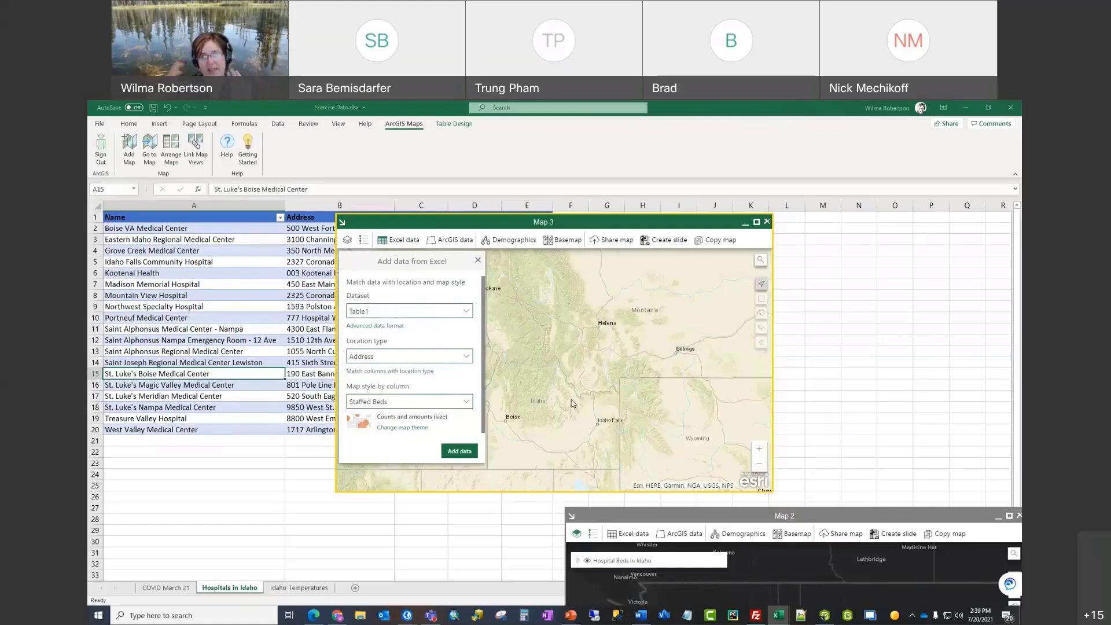
Step: Set Map style by column to <None> for single symbols and add the hospital table
{"action": "left_click", "coordinate": [467, 406]}
{"action": "left_click", "coordinate": [415, 419]}
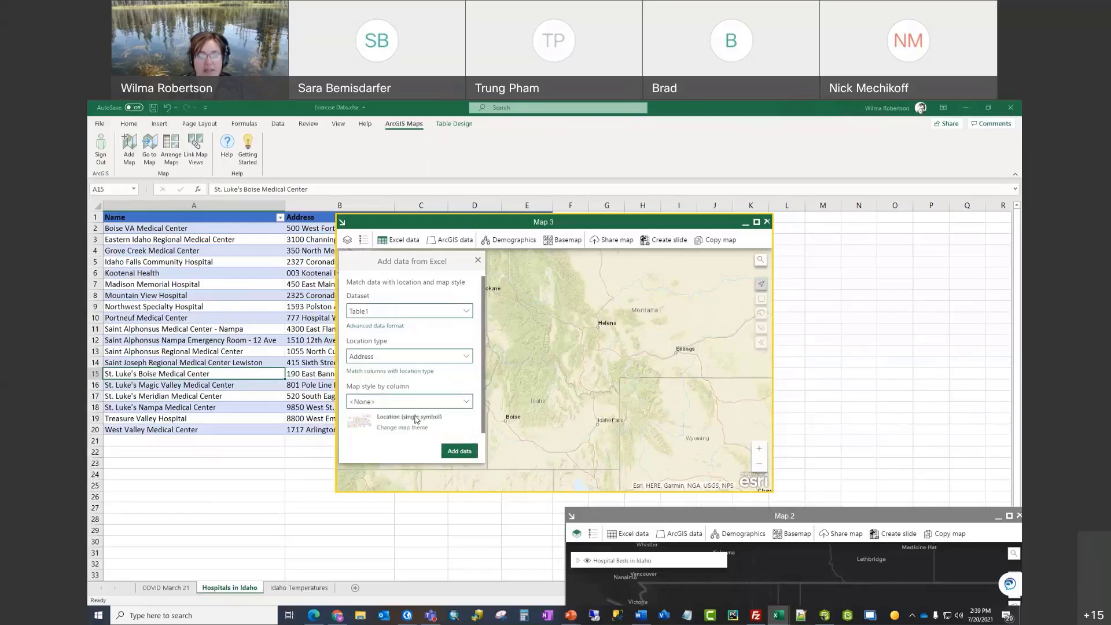
{"action": "left_click", "coordinate": [460, 451]}
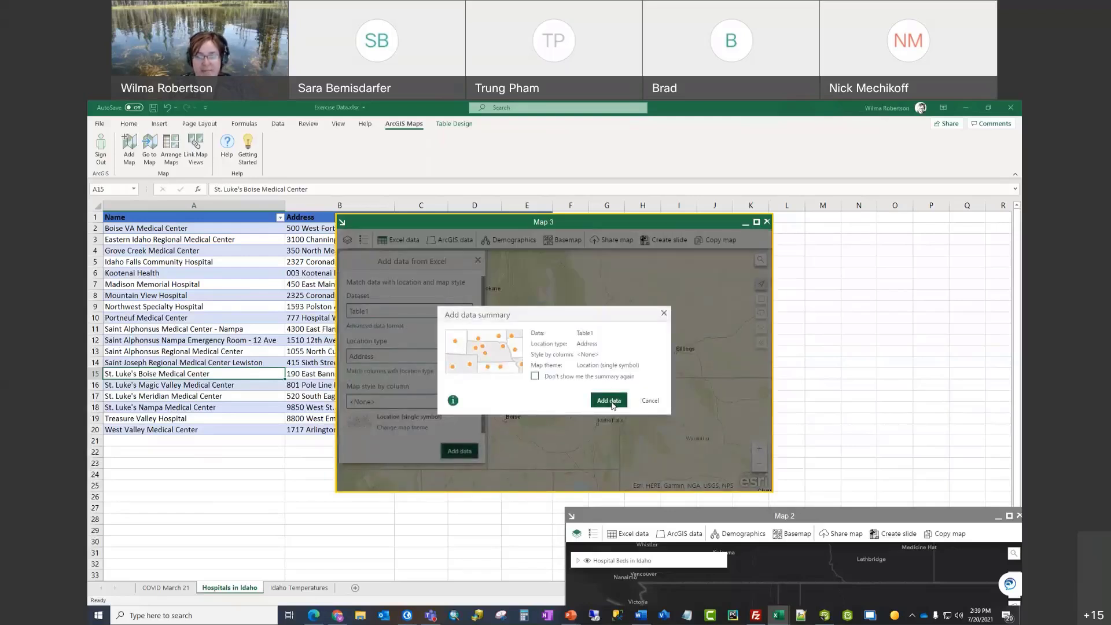
Step: Confirm adding Table1 to Map 3 and rename the layer to 'Hospitals in Idaho'
{"action": "left_click", "coordinate": [610, 402]}
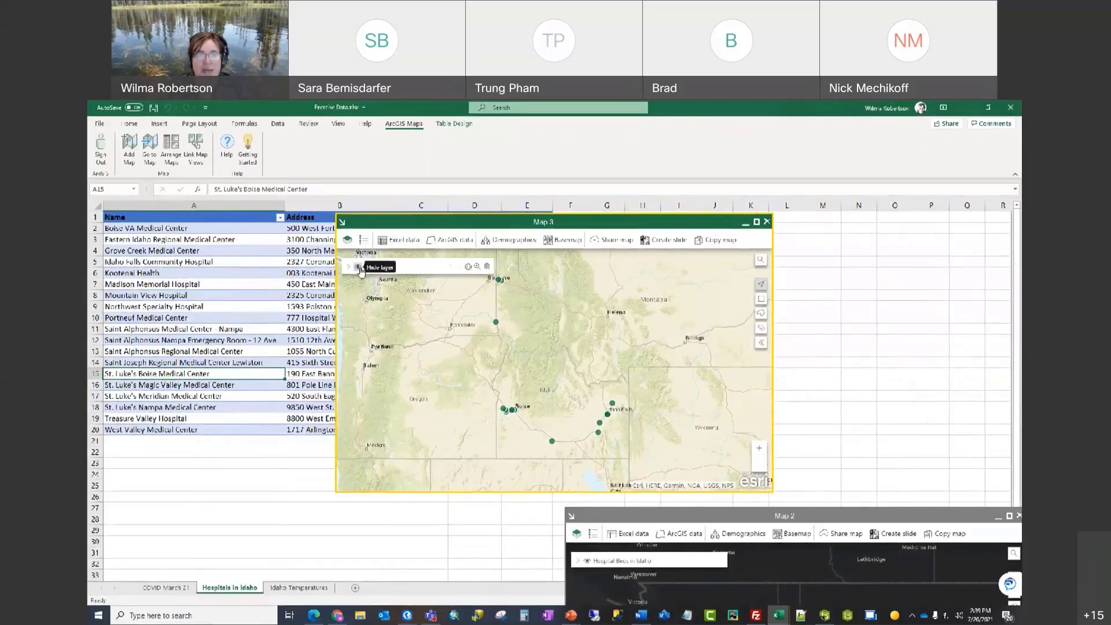
{"action": "left_click", "coordinate": [469, 267]}
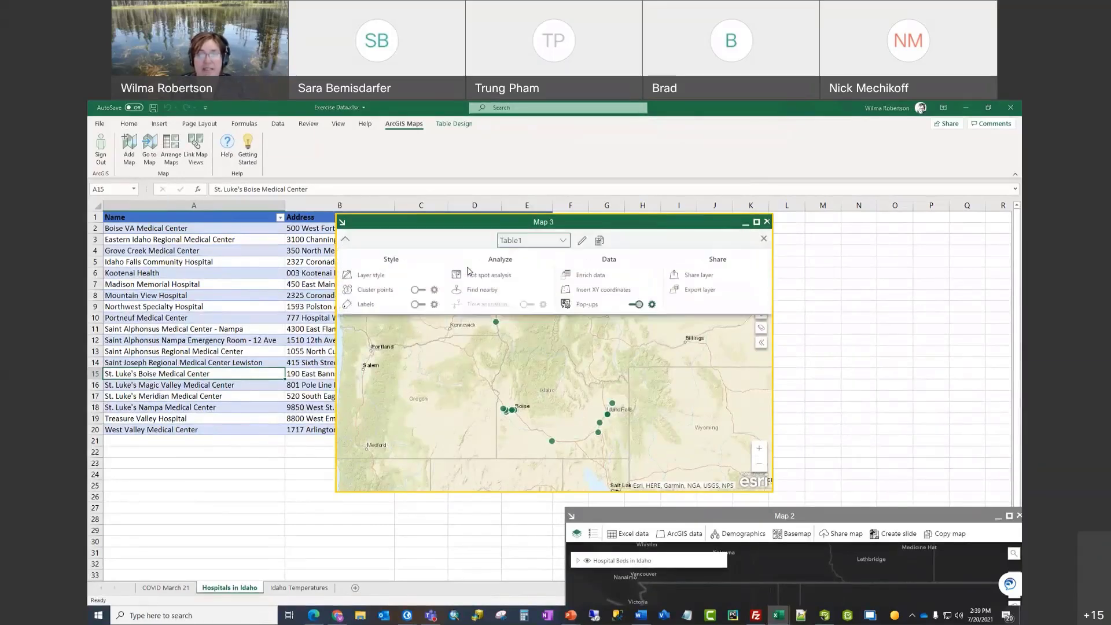
{"action": "left_click", "coordinate": [581, 244]}
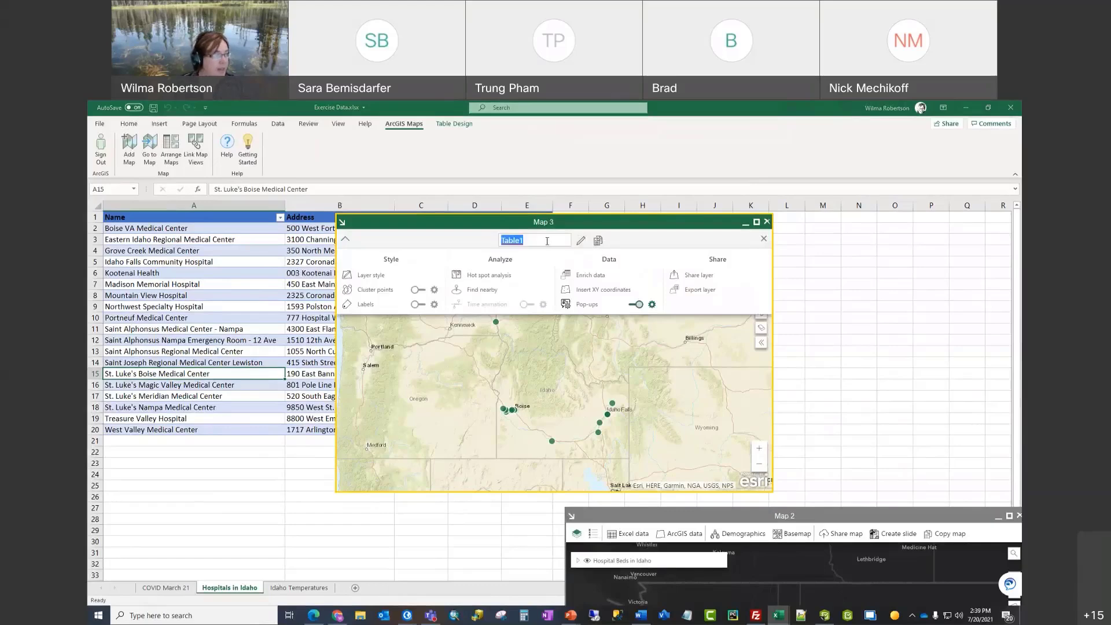
{"action": "type", "text": "Hos"}
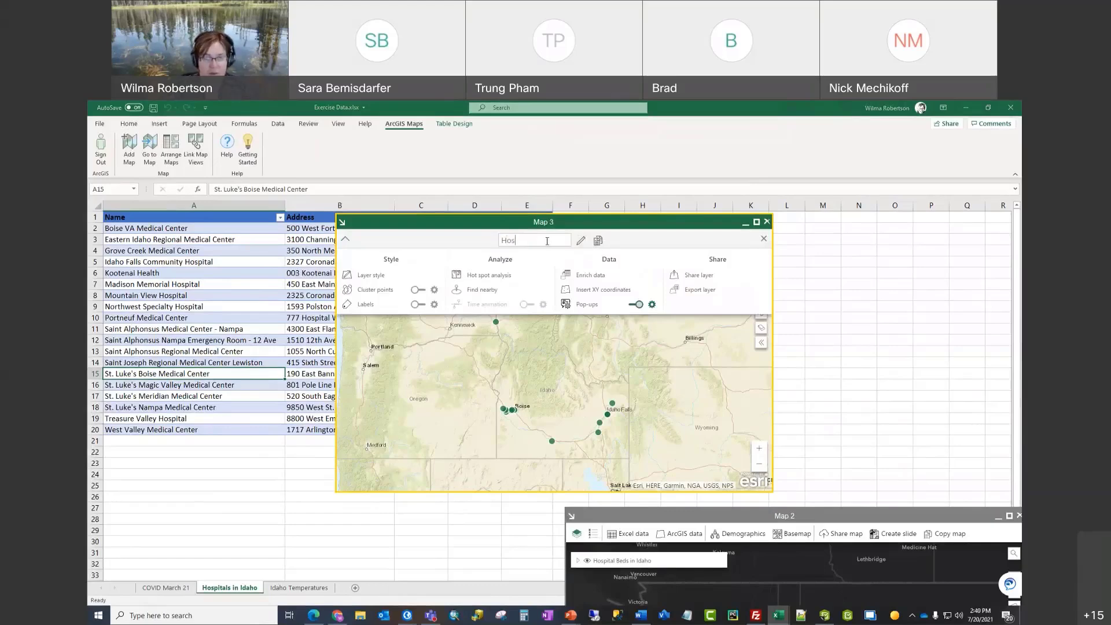
{"action": "type", "text": "p"}
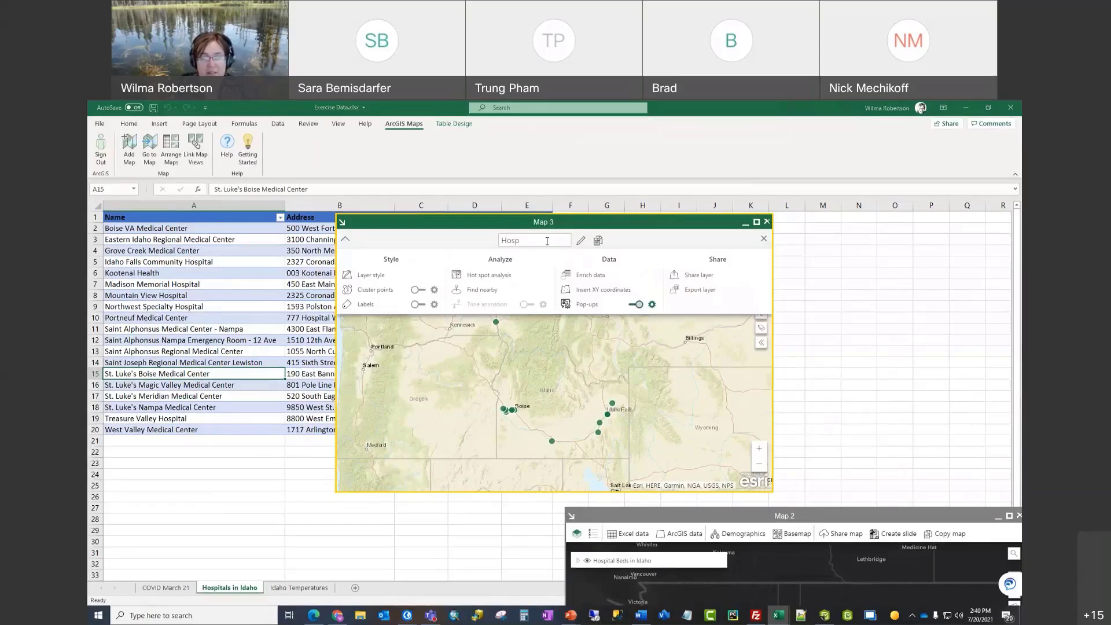
{"action": "type", "text": "itals in Idaho"}
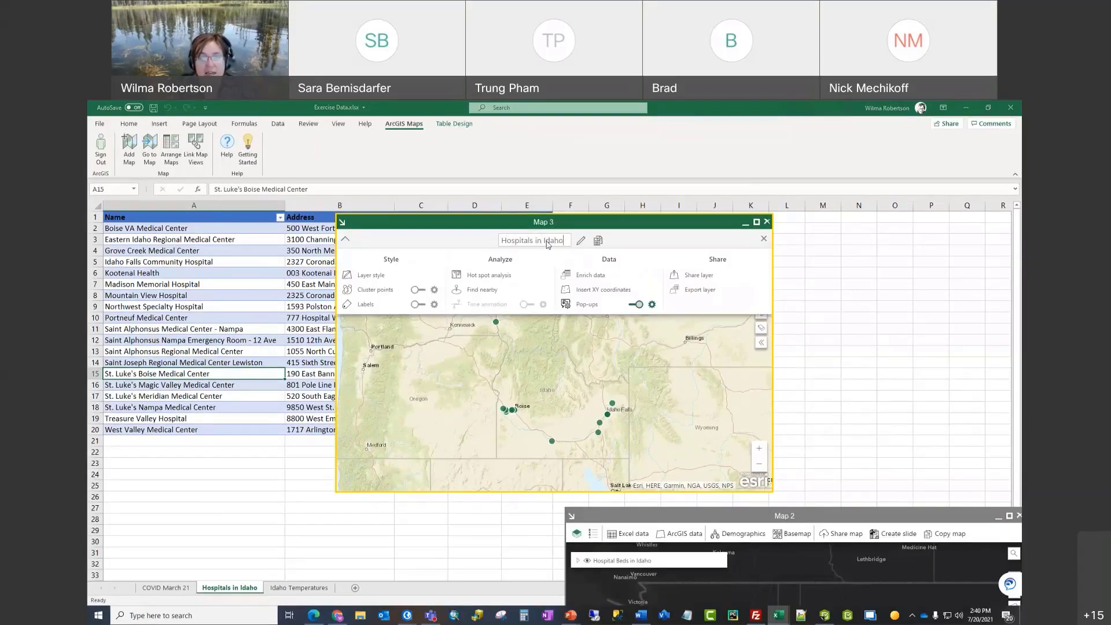
{"action": "key", "text": "Return"}
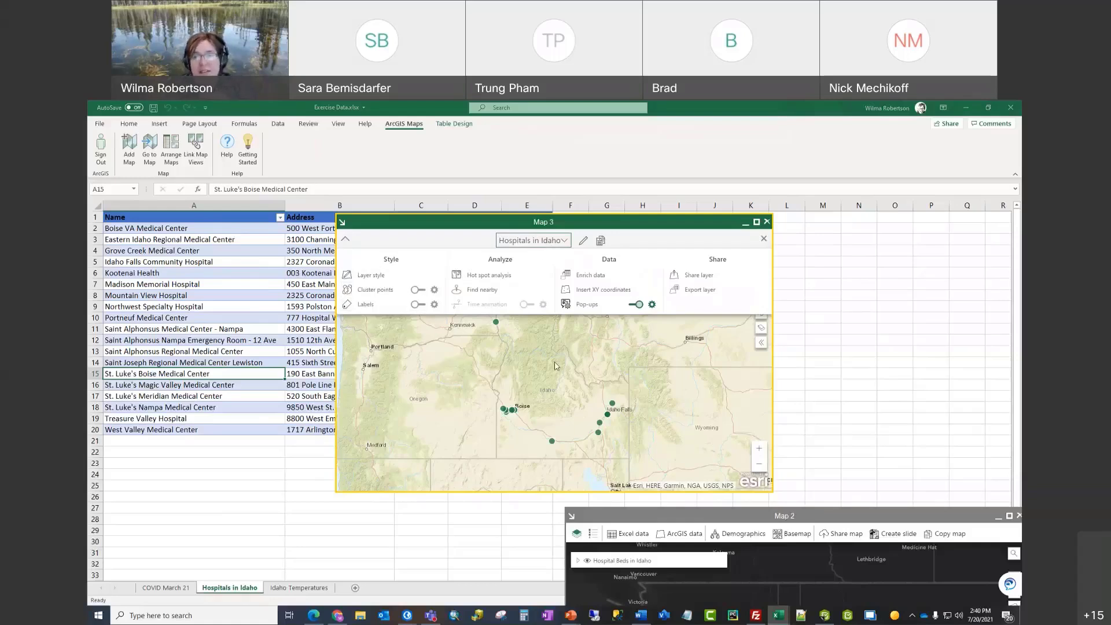
Step: Turn on name labels for the Hospitals in Idaho layer and zoom into the map
{"action": "left_click", "coordinate": [416, 306]}
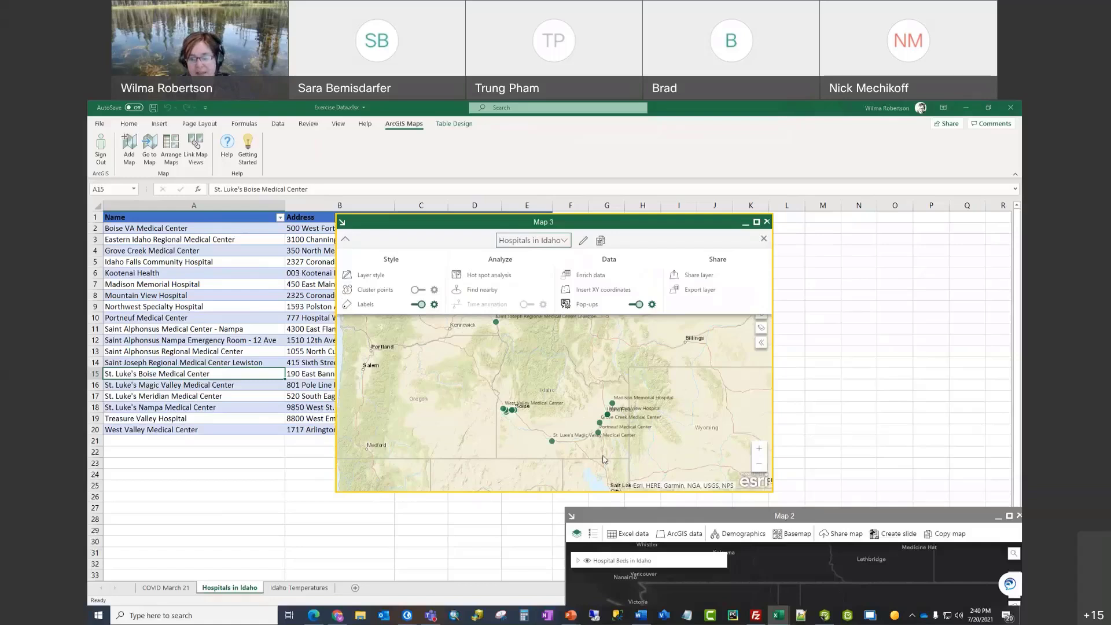
{"action": "scroll", "coordinate": [615, 441], "scroll_direction": "up", "scroll_amount": 1}
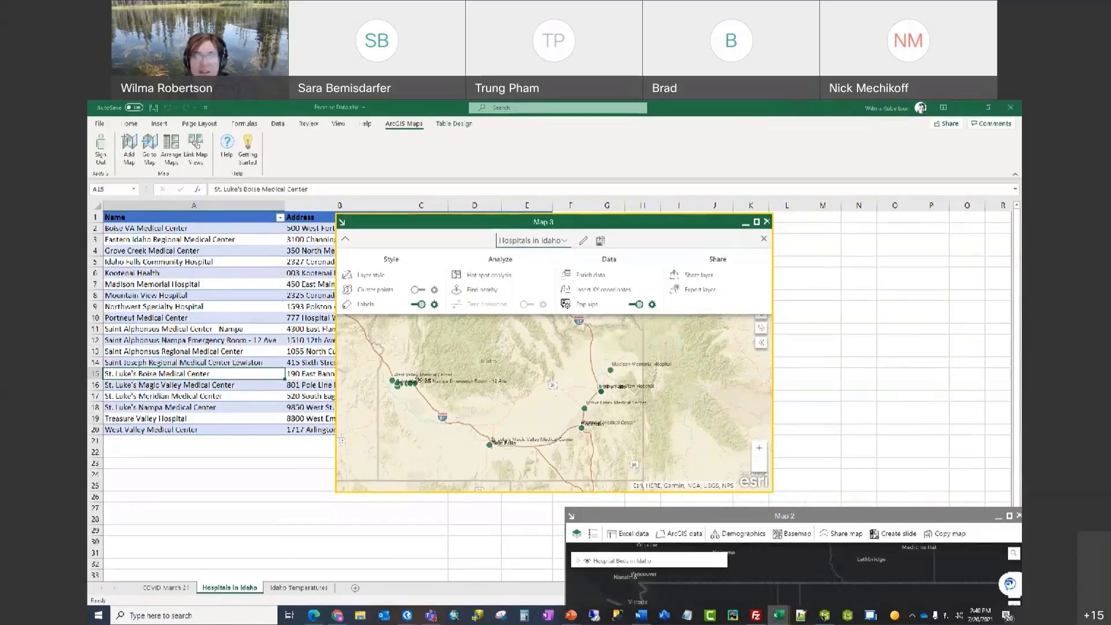
Step: Keep labels by hospital Name and style them dark green, bold, 12 pt
{"action": "left_click", "coordinate": [435, 305]}
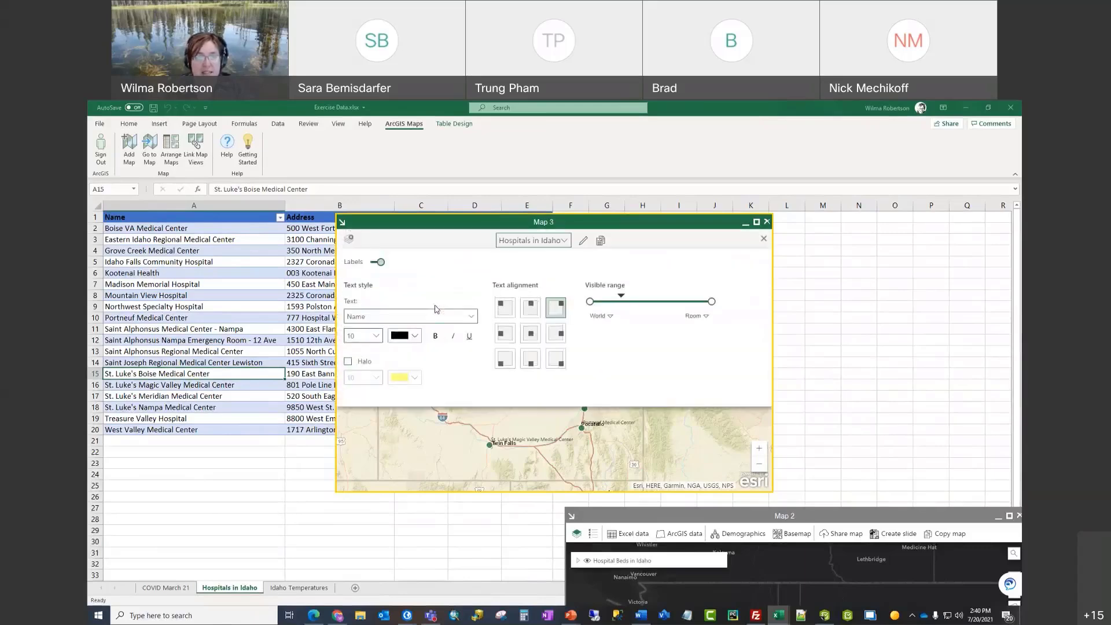
{"action": "left_click", "coordinate": [473, 318]}
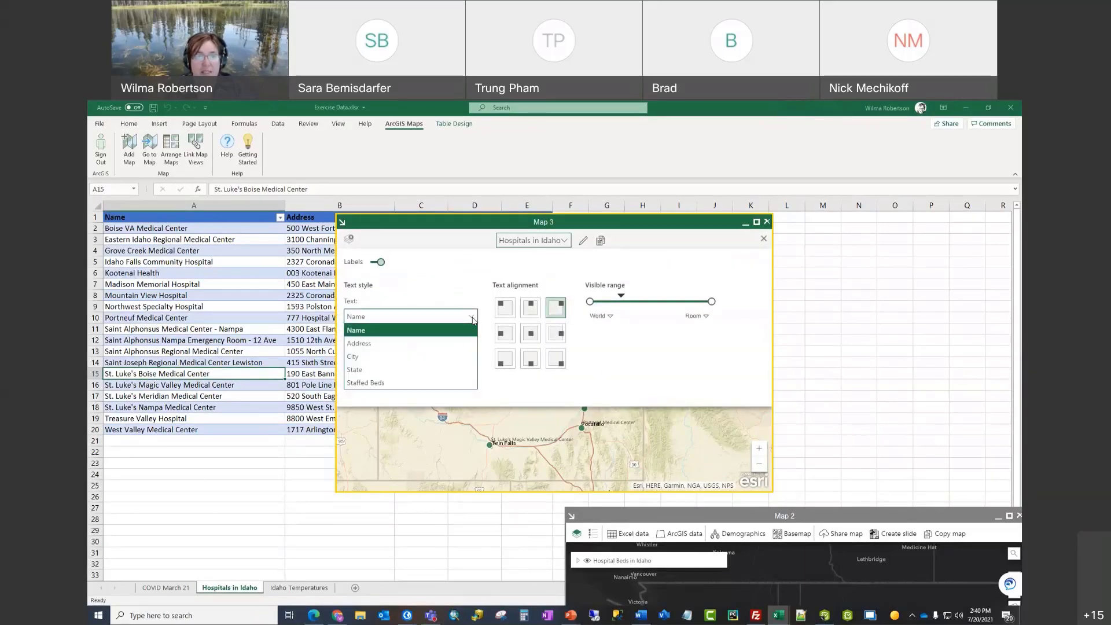
{"action": "left_click", "coordinate": [435, 357]}
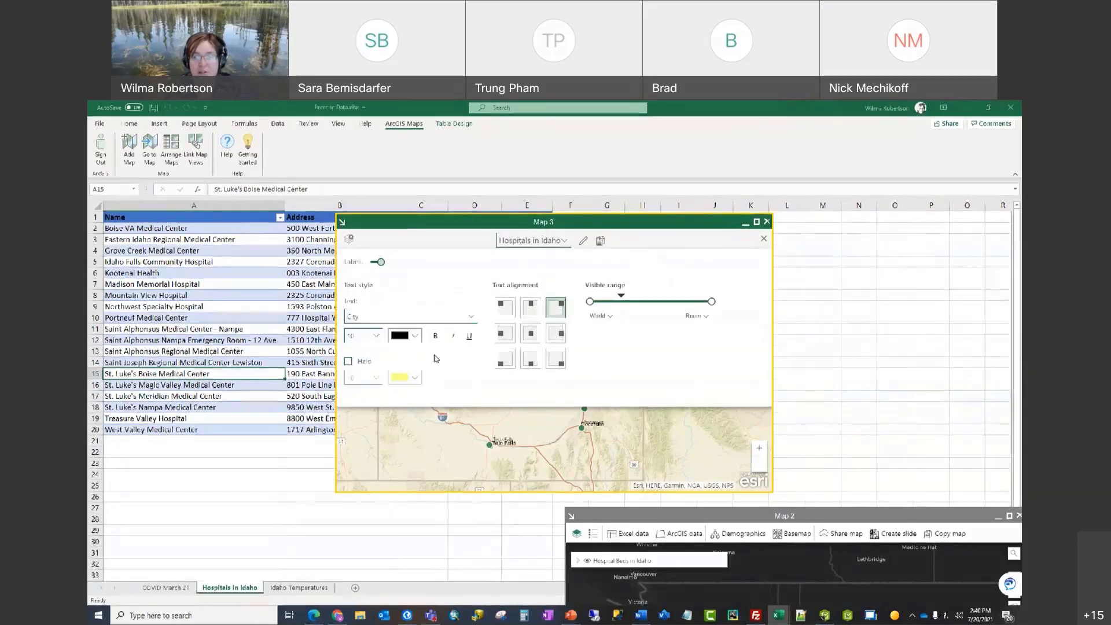
{"action": "left_click", "coordinate": [473, 318]}
{"action": "left_click", "coordinate": [461, 331]}
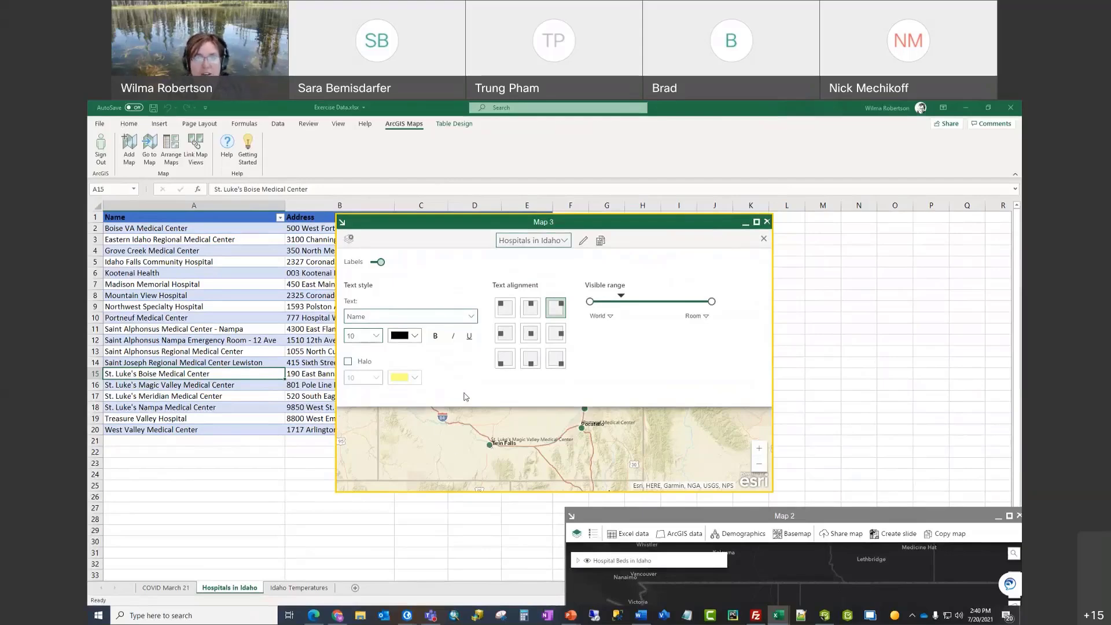
{"action": "left_click", "coordinate": [414, 337]}
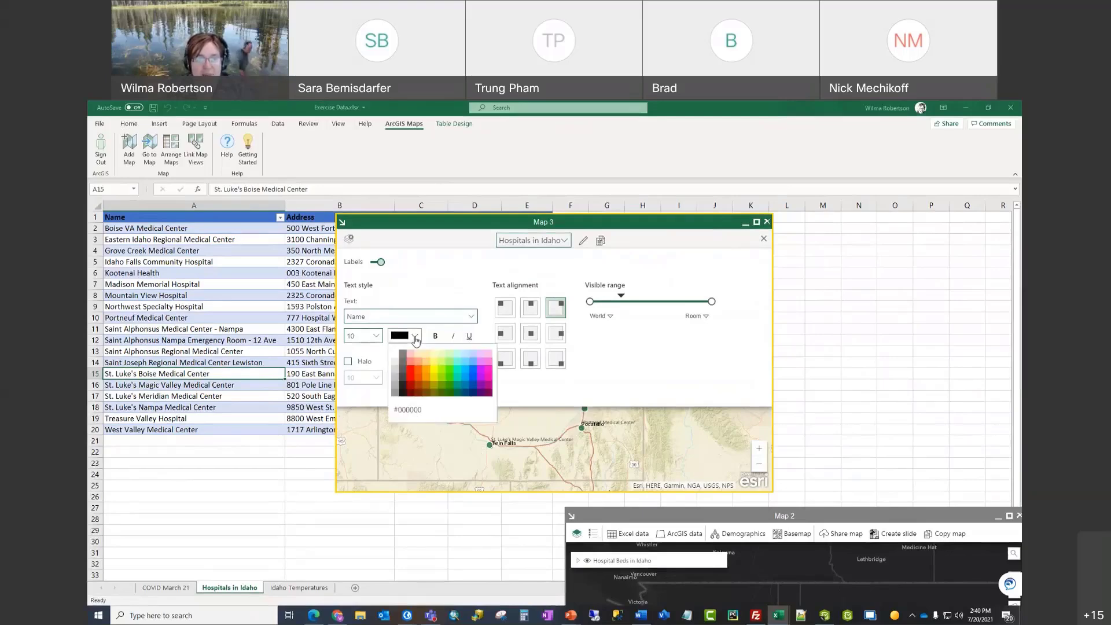
{"action": "left_click", "coordinate": [451, 396]}
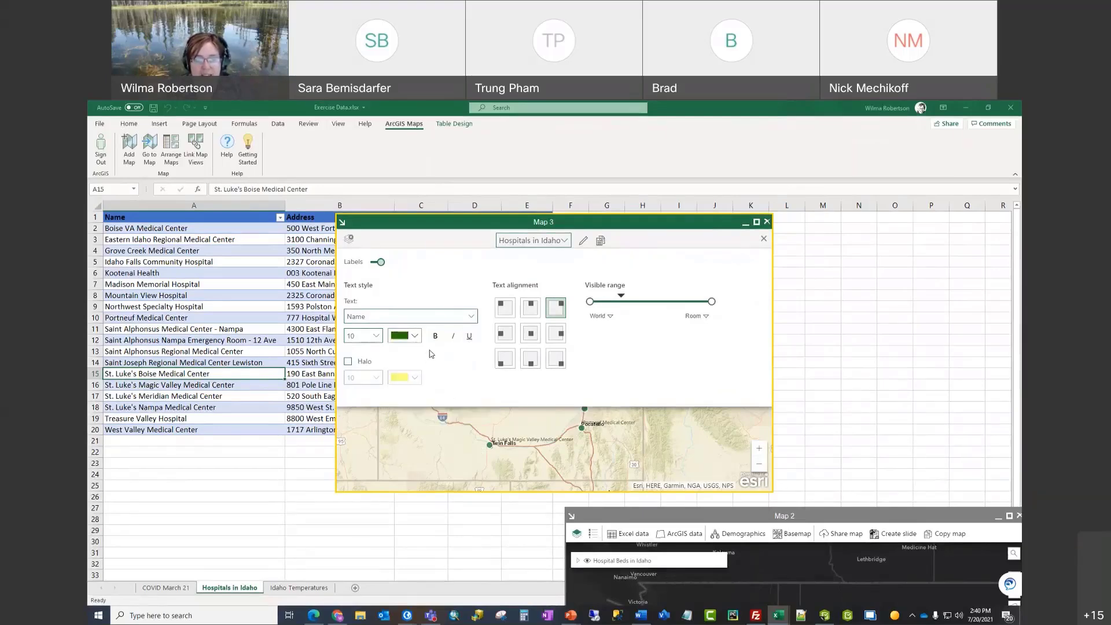
{"action": "left_click", "coordinate": [436, 341]}
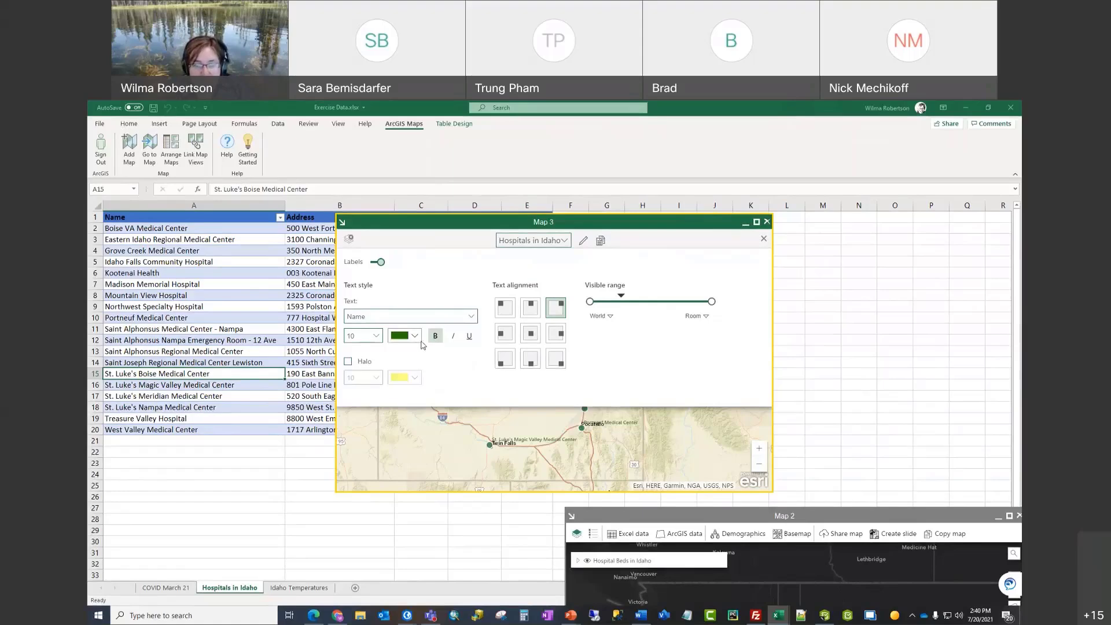
{"action": "left_click", "coordinate": [376, 337]}
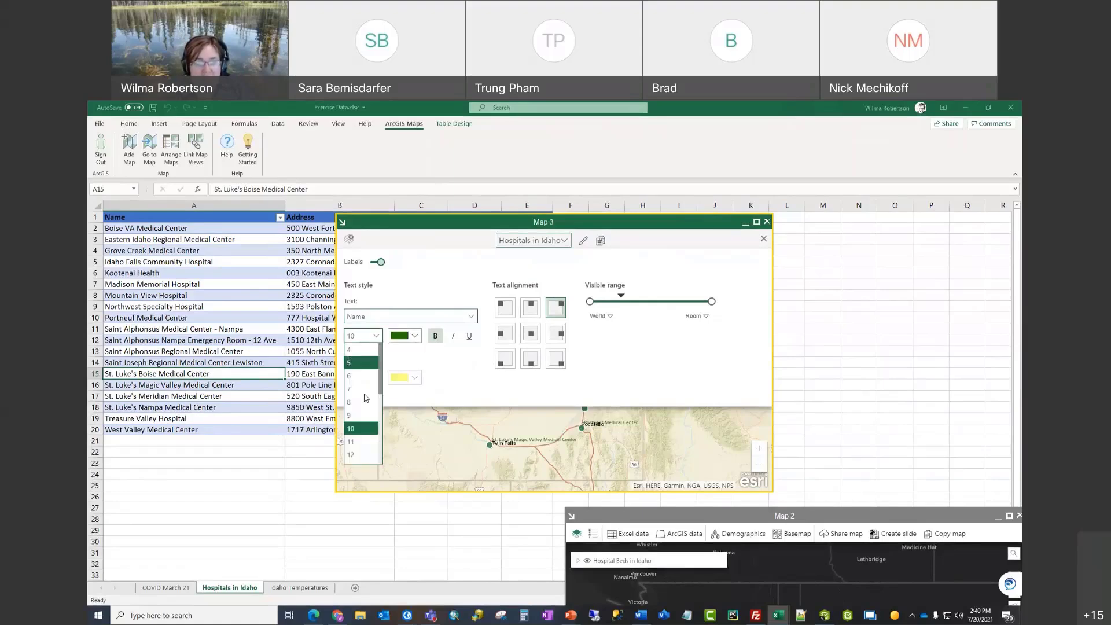
{"action": "left_click", "coordinate": [360, 453]}
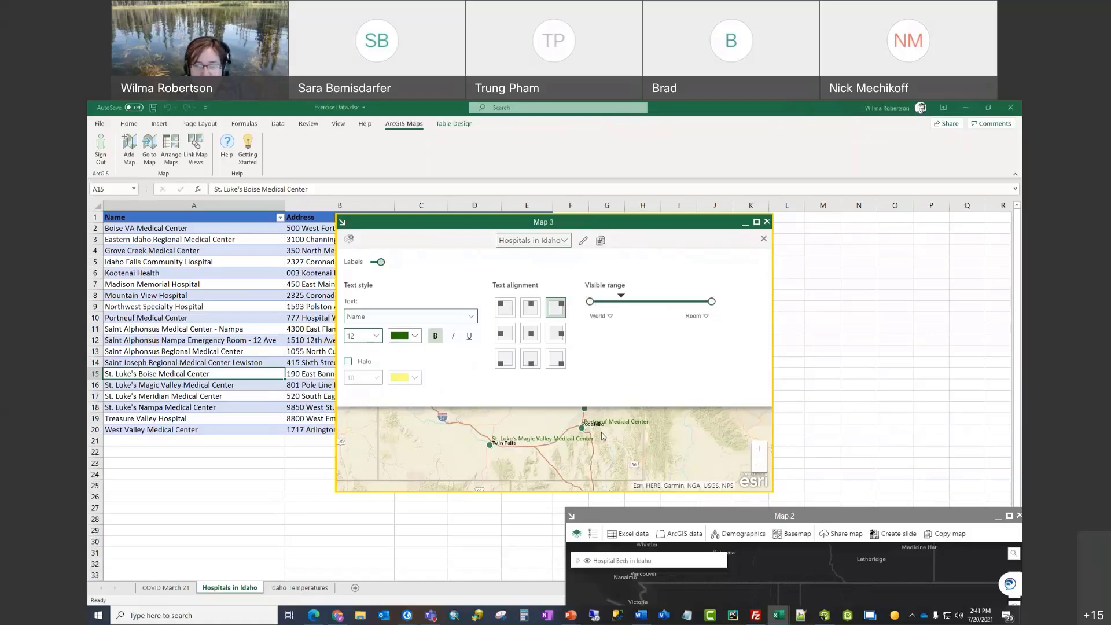
Step: Limit label visibility to the Counties scale and closer
{"action": "left_click_drag", "start_coordinate": [491, 439], "coordinate": [584, 496]}
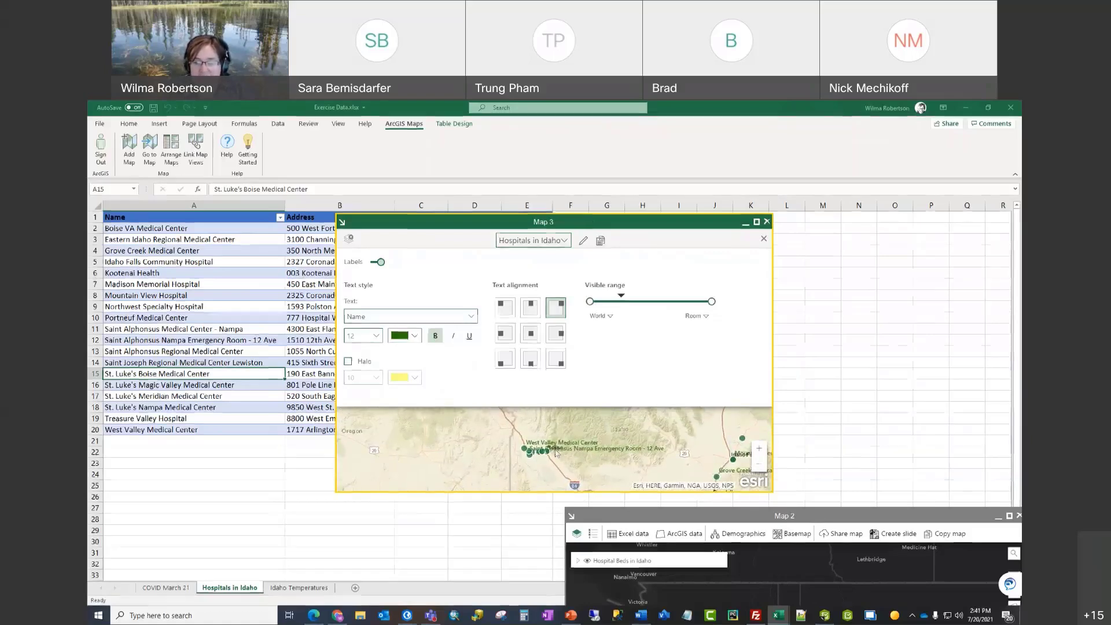
{"action": "scroll", "coordinate": [526, 462], "scroll_direction": "up", "scroll_amount": 2}
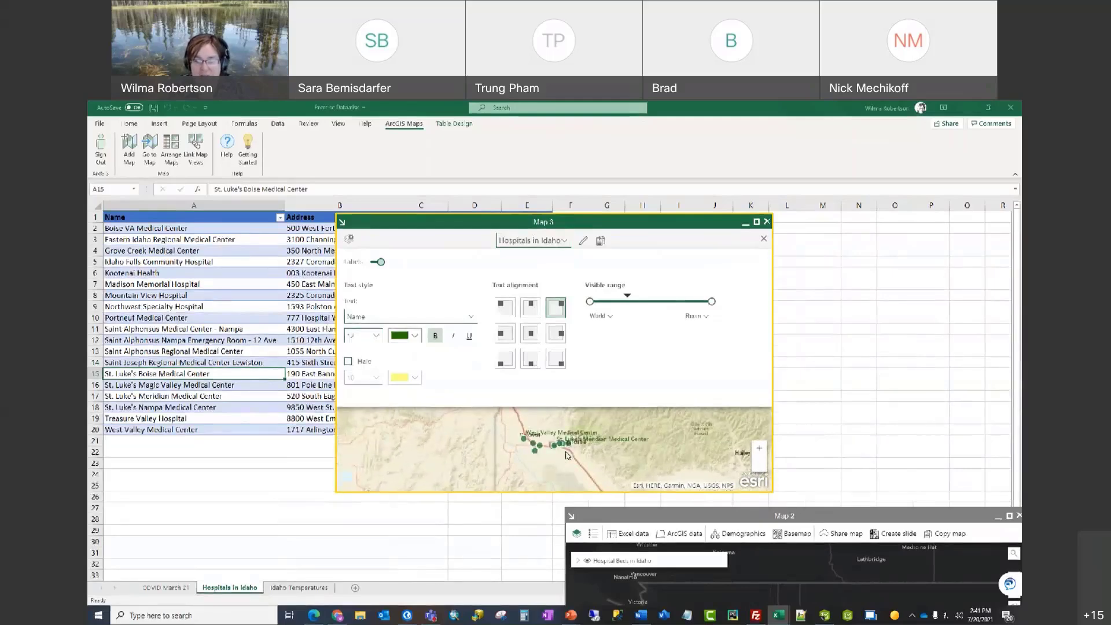
{"action": "scroll", "coordinate": [565, 450], "scroll_direction": "up", "scroll_amount": 2}
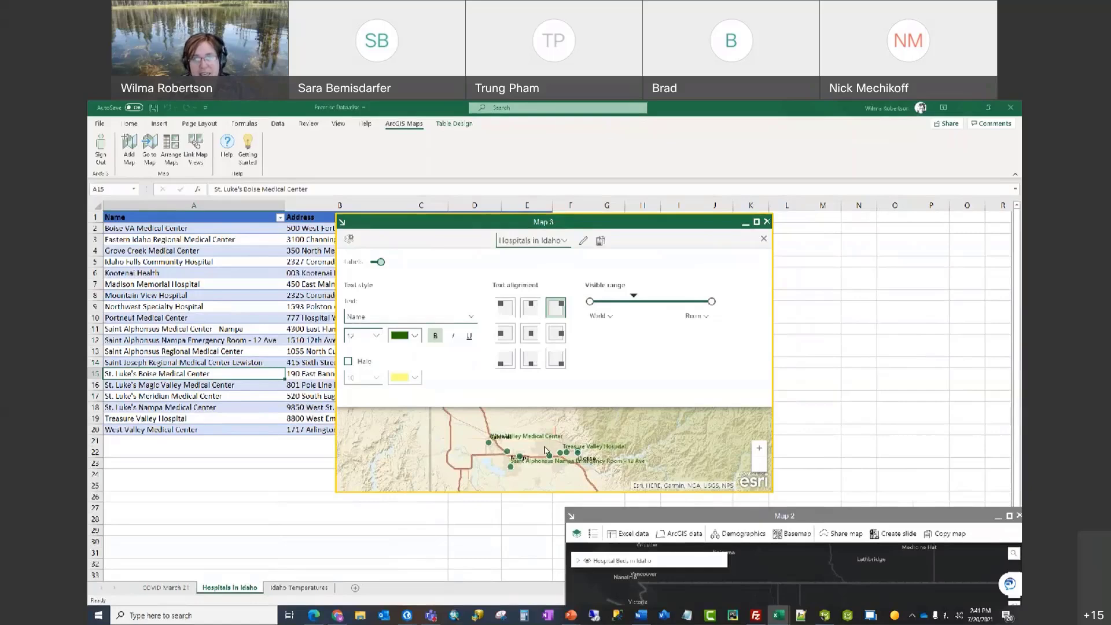
{"action": "left_click_drag", "start_coordinate": [589, 301], "coordinate": [634, 301]}
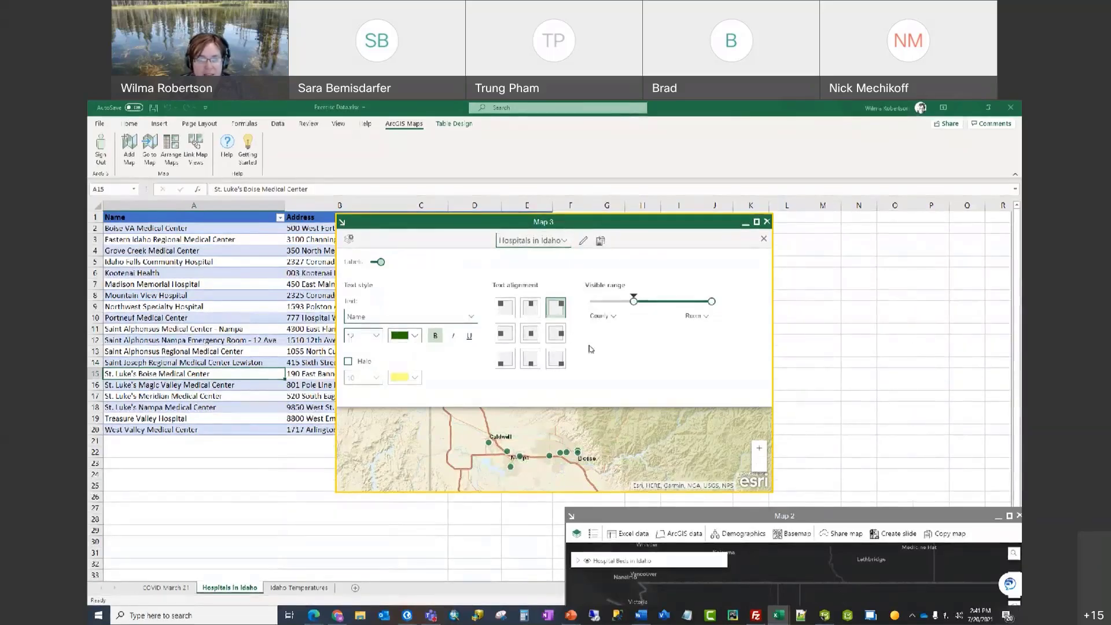
{"action": "left_click", "coordinate": [531, 363]}
{"action": "mouse_move", "coordinate": [634, 302]}
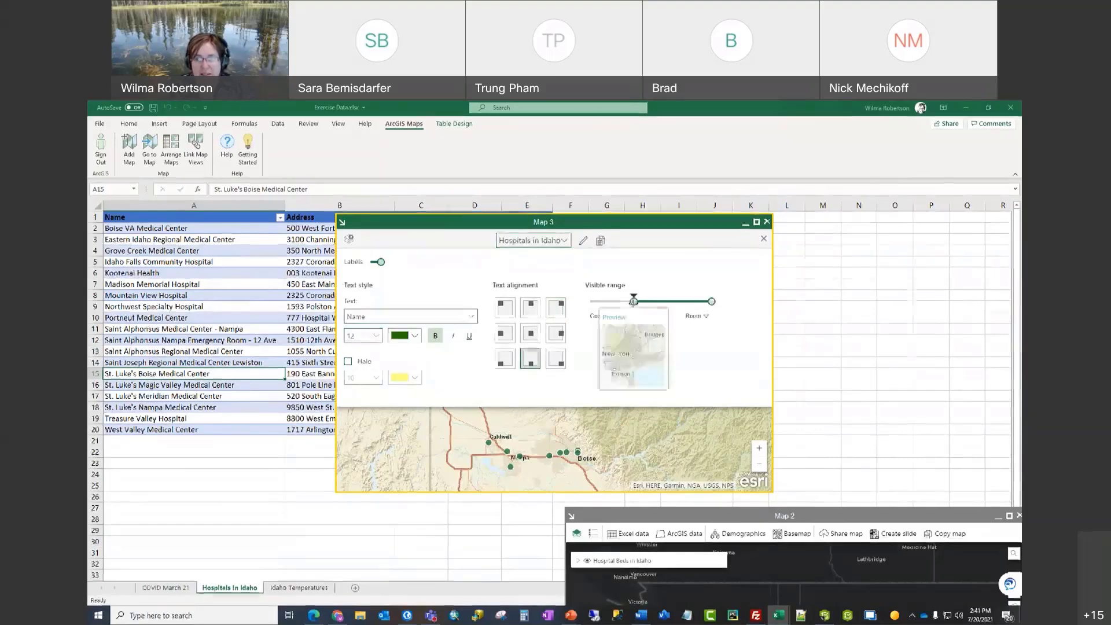
{"action": "left_click_drag", "start_coordinate": [634, 301], "coordinate": [630, 301]}
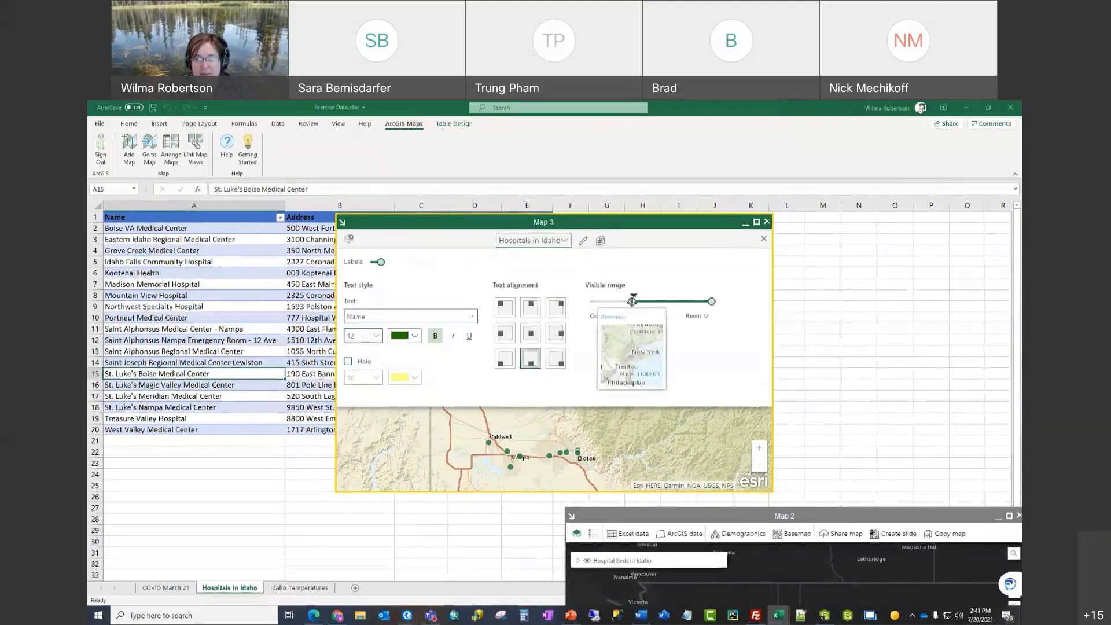
Step: Place labels above-right of the points and close the label settings
{"action": "left_click", "coordinate": [505, 359]}
{"action": "left_click", "coordinate": [506, 334]}
{"action": "left_click", "coordinate": [505, 309]}
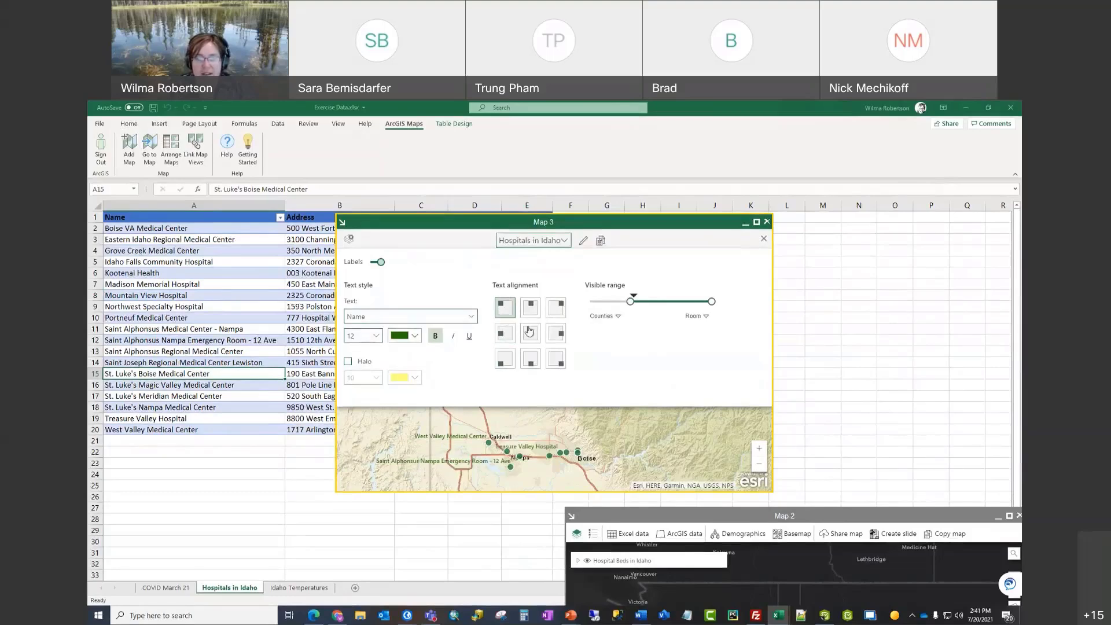
{"action": "left_click", "coordinate": [530, 334]}
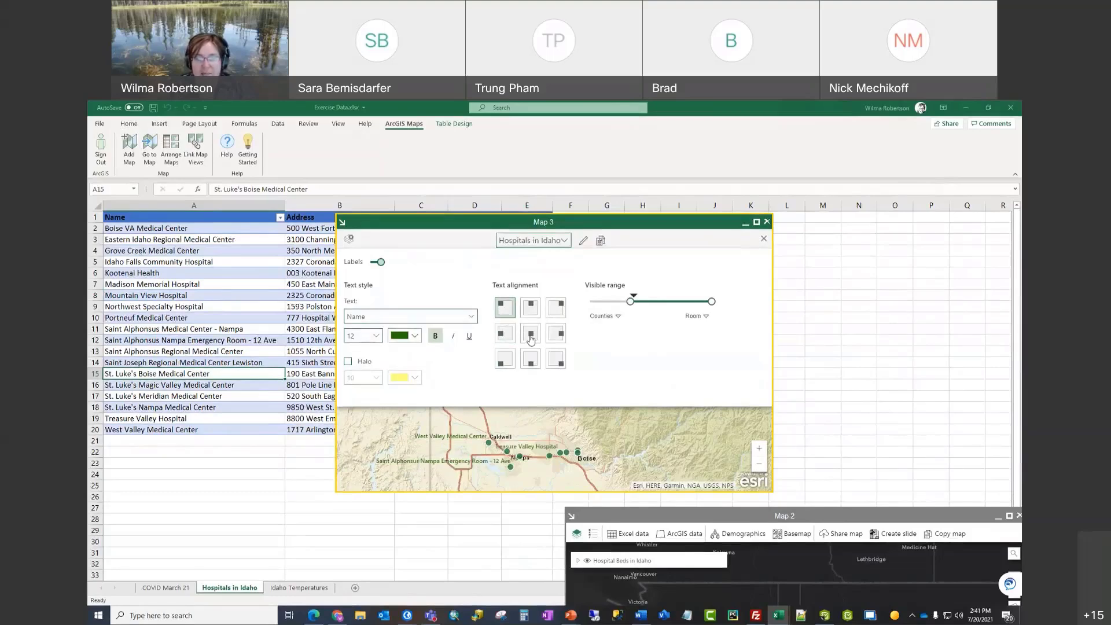
{"action": "left_click", "coordinate": [556, 311]}
{"action": "left_click", "coordinate": [557, 358]}
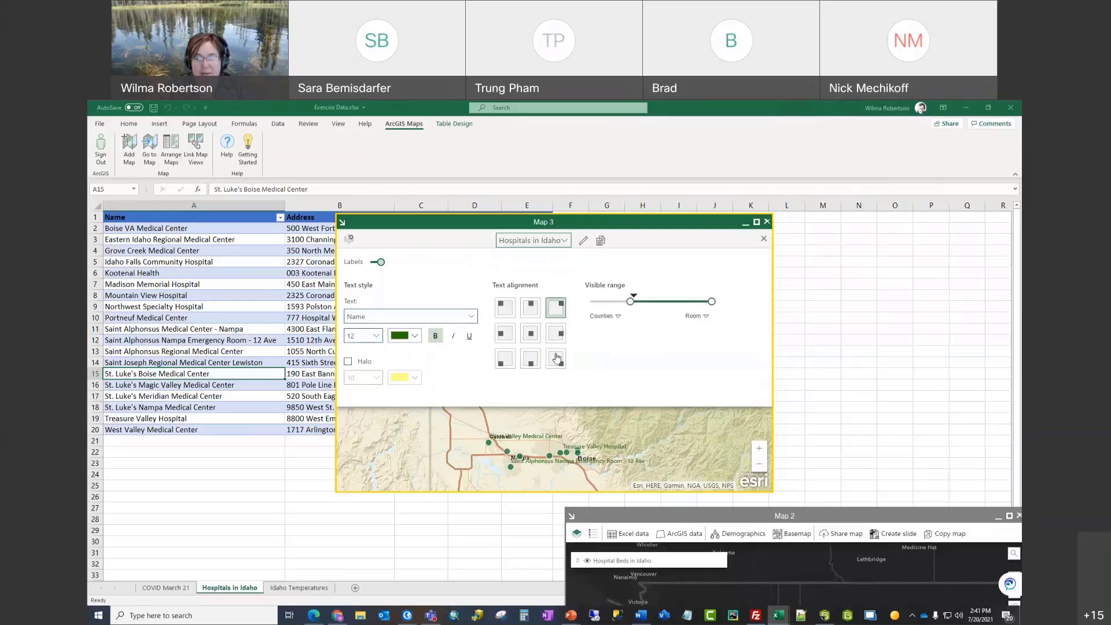
{"action": "left_click", "coordinate": [557, 309]}
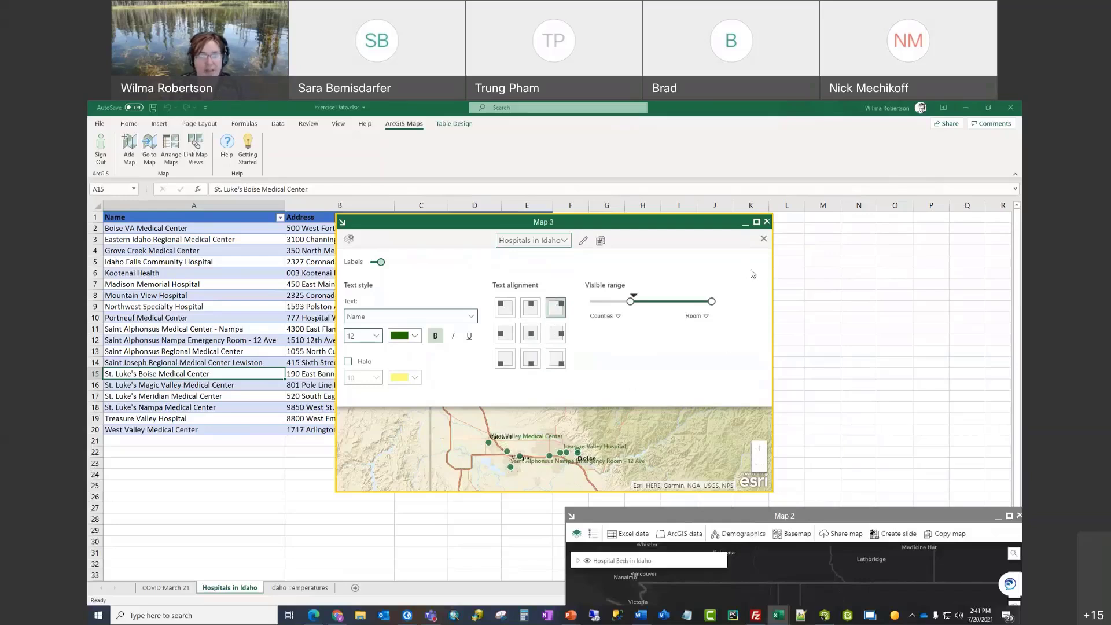
{"action": "left_click", "coordinate": [764, 240]}
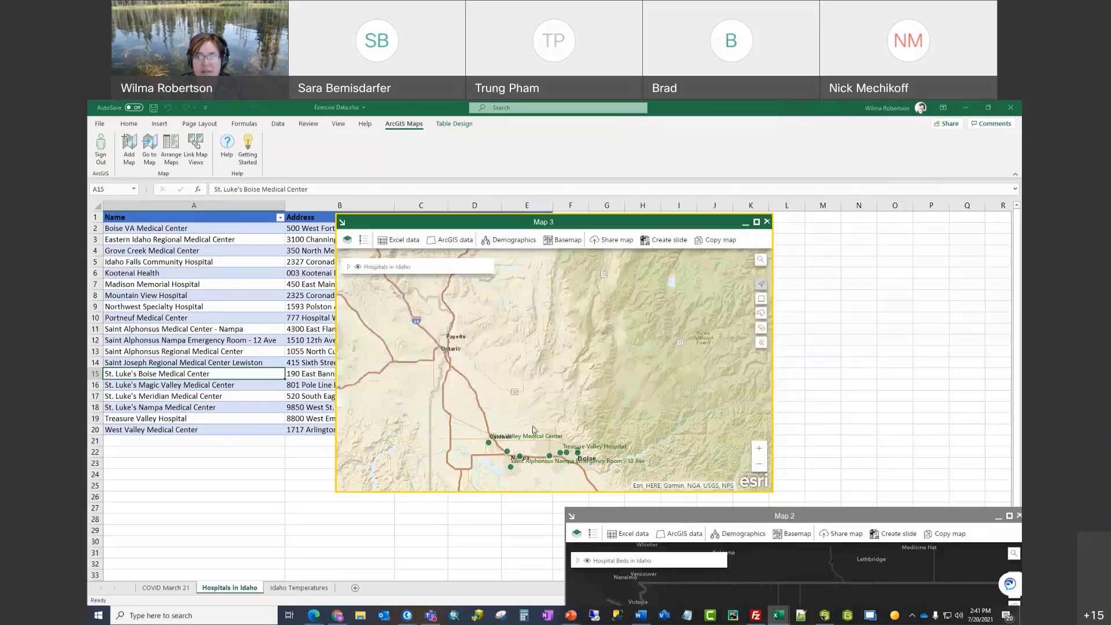
Step: Maximize Map 3 and zoom out from Coeur d'Alene to northern Idaho, eastern Washington and western Montana
{"action": "scroll", "coordinate": [558, 398], "scroll_direction": "down", "scroll_amount": 4}
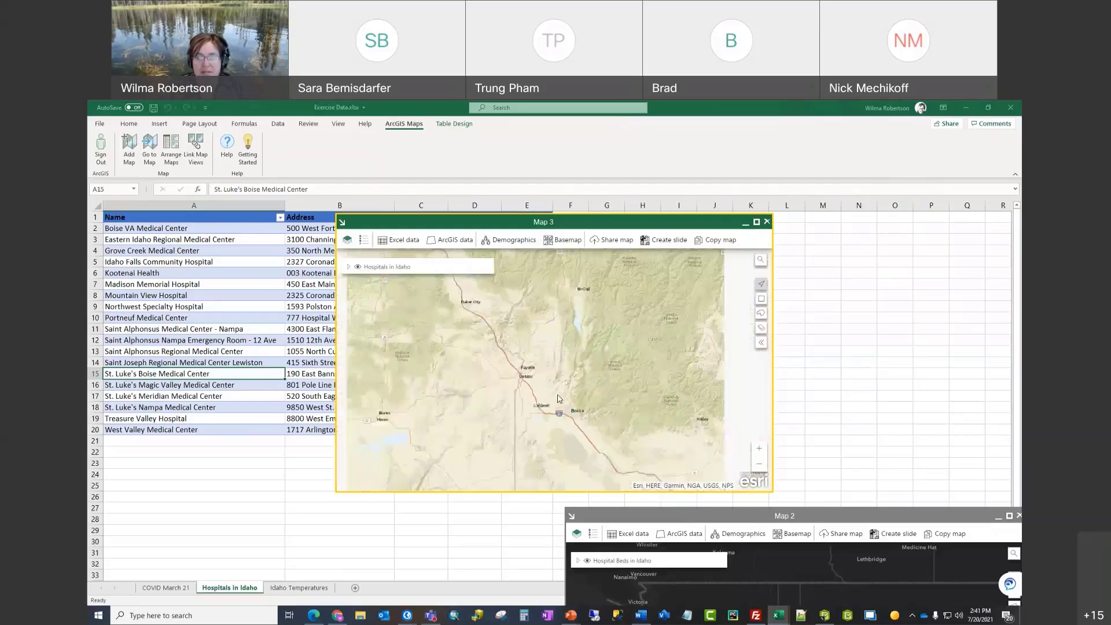
{"action": "left_click_drag", "start_coordinate": [583, 407], "coordinate": [534, 414]}
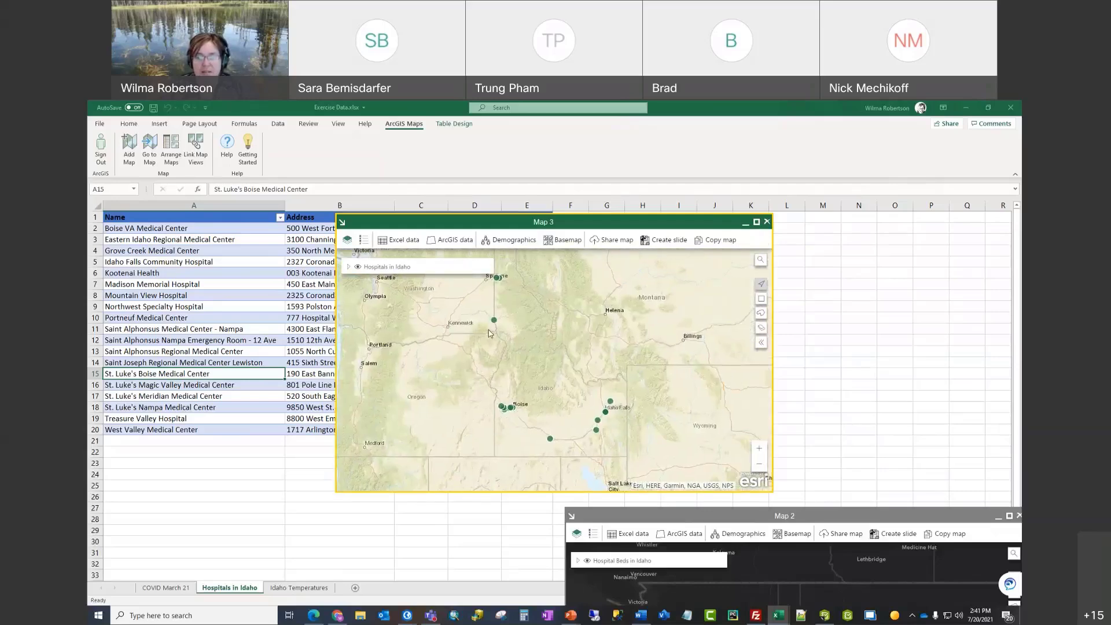
{"action": "left_click_drag", "start_coordinate": [503, 347], "coordinate": [551, 394]}
{"action": "scroll", "coordinate": [579, 380], "scroll_direction": "up", "scroll_amount": 5}
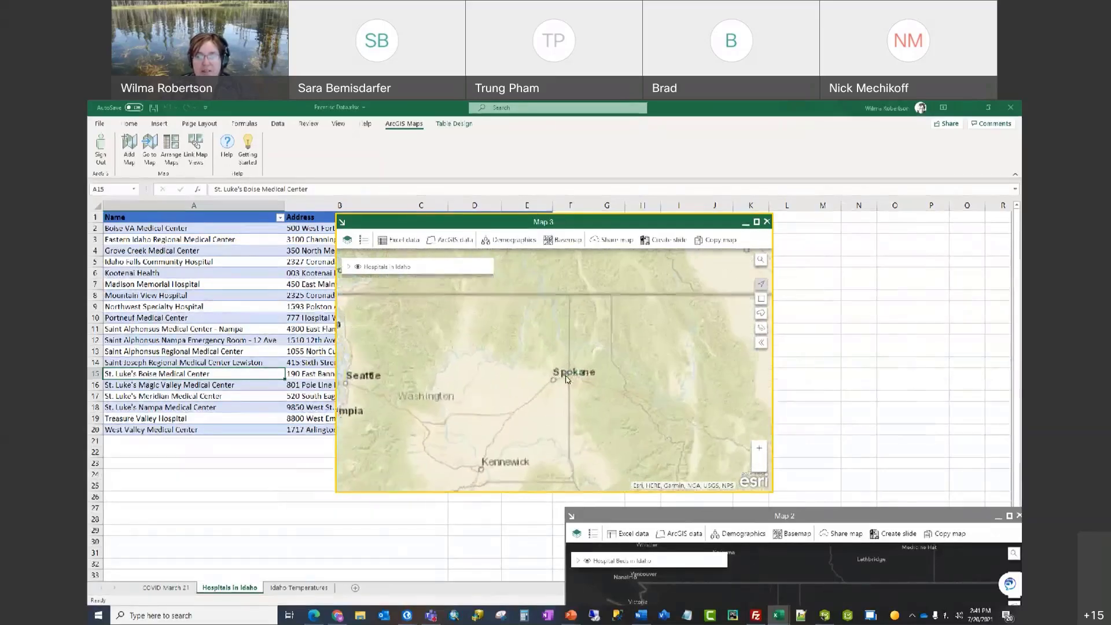
{"action": "scroll", "coordinate": [578, 380], "scroll_direction": "up", "scroll_amount": 2}
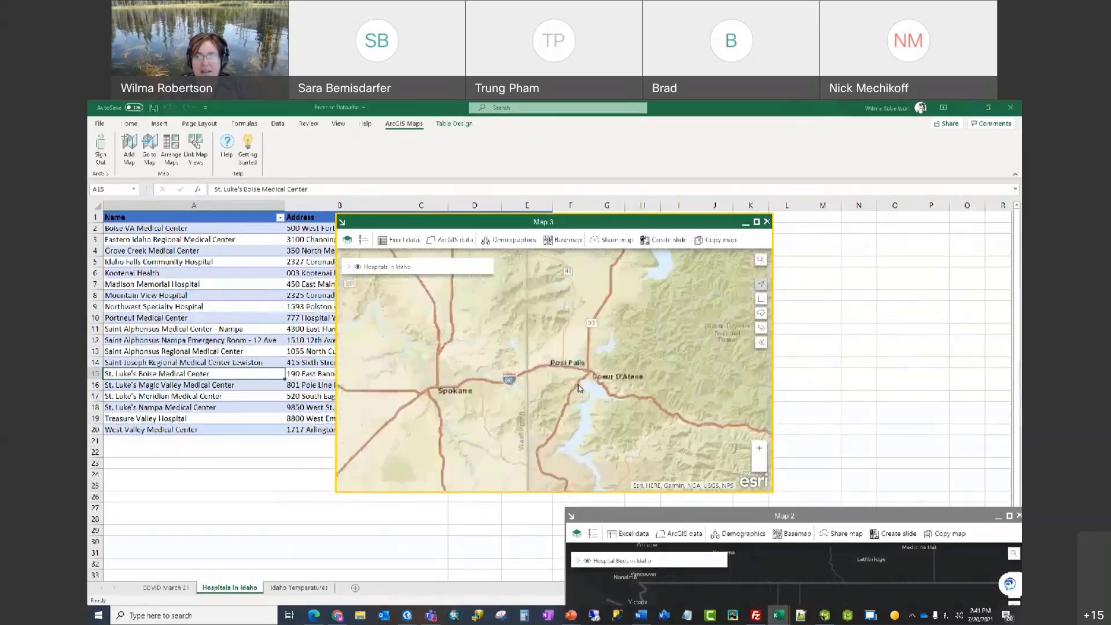
{"action": "scroll", "coordinate": [579, 388], "scroll_direction": "up", "scroll_amount": 2}
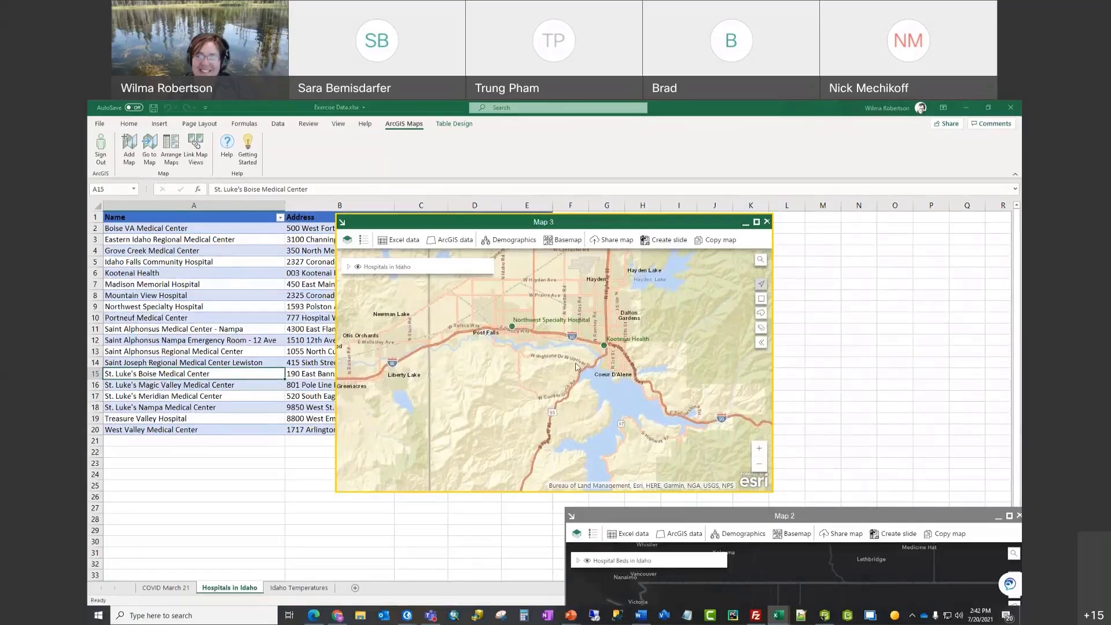
{"action": "left_click", "coordinate": [756, 222]}
{"action": "left_click_drag", "start_coordinate": [608, 462], "coordinate": [643, 439]}
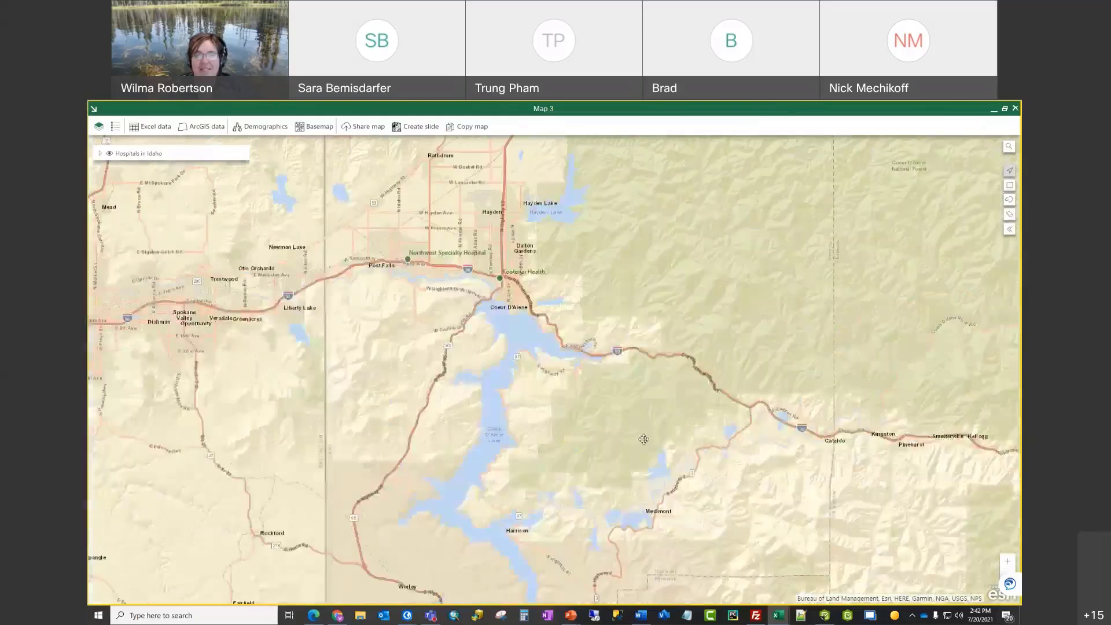
{"action": "scroll", "coordinate": [644, 439], "scroll_direction": "down", "scroll_amount": 2}
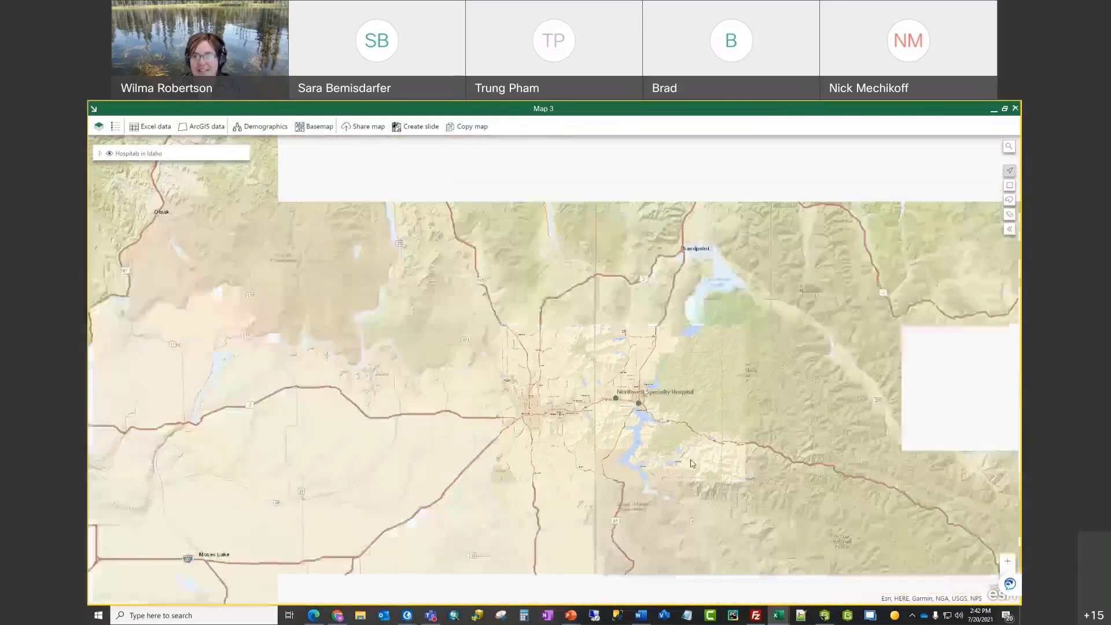
{"action": "left_click_drag", "start_coordinate": [692, 465], "coordinate": [477, 380]}
{"action": "scroll", "coordinate": [511, 437], "scroll_direction": "down", "scroll_amount": 1}
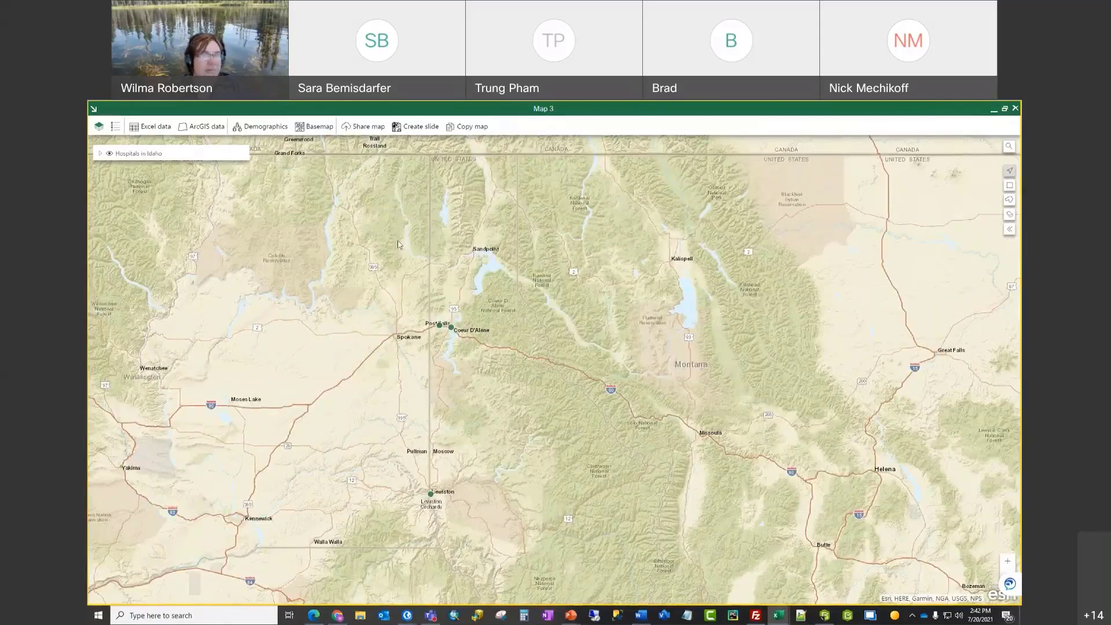
Step: Restore Map 3 beside the hospital table and save the workbook
{"action": "left_click", "coordinate": [1005, 110]}
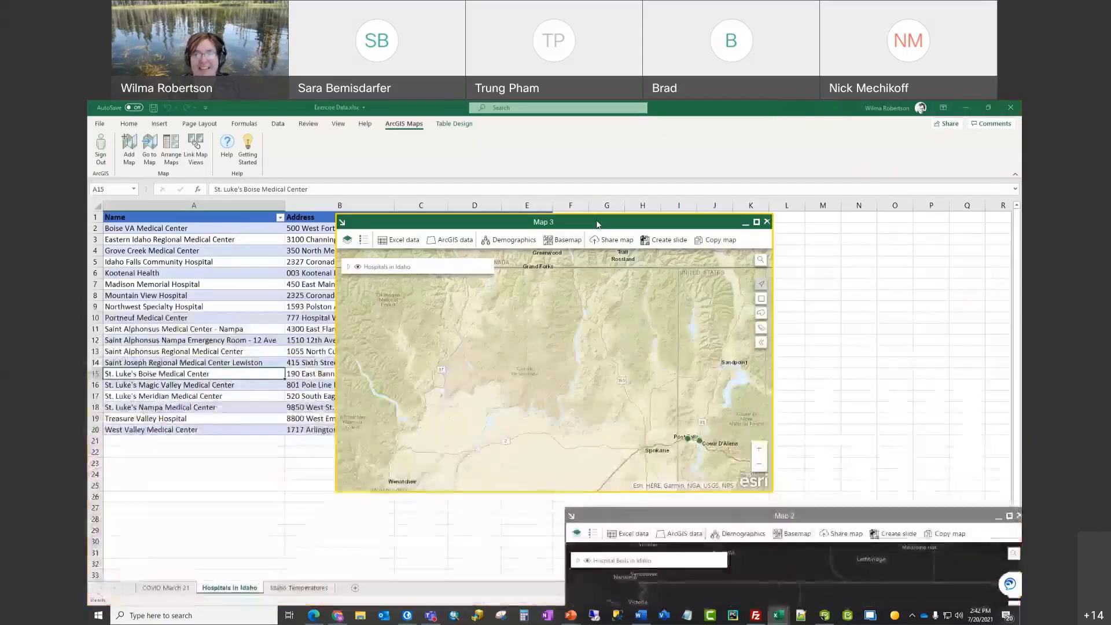
{"action": "left_click_drag", "start_coordinate": [597, 224], "coordinate": [836, 206]}
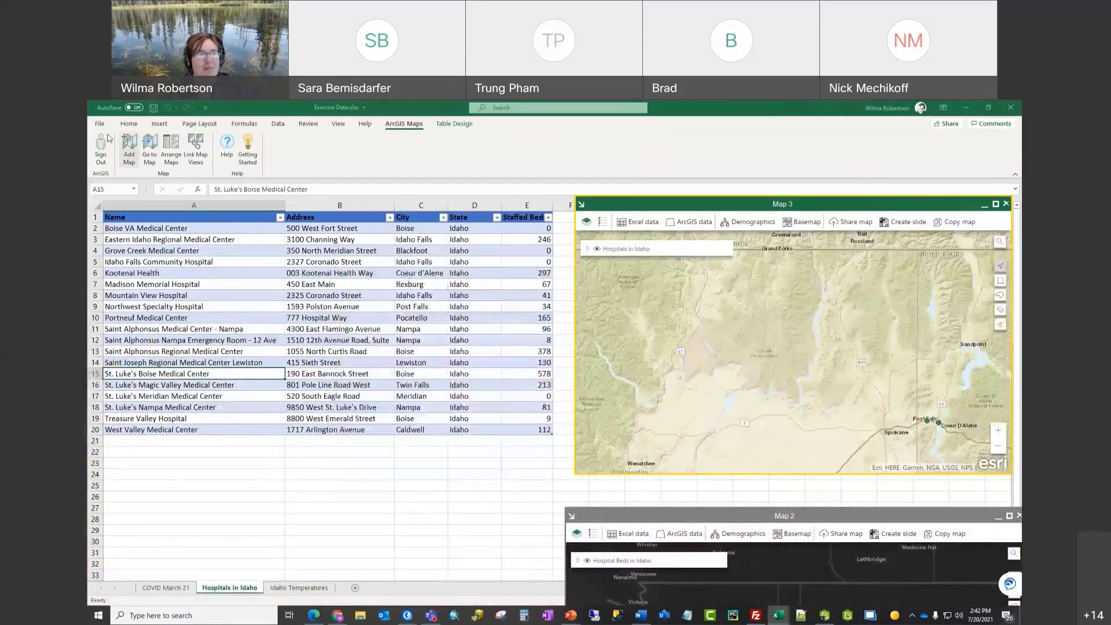
{"action": "left_click", "coordinate": [153, 108]}
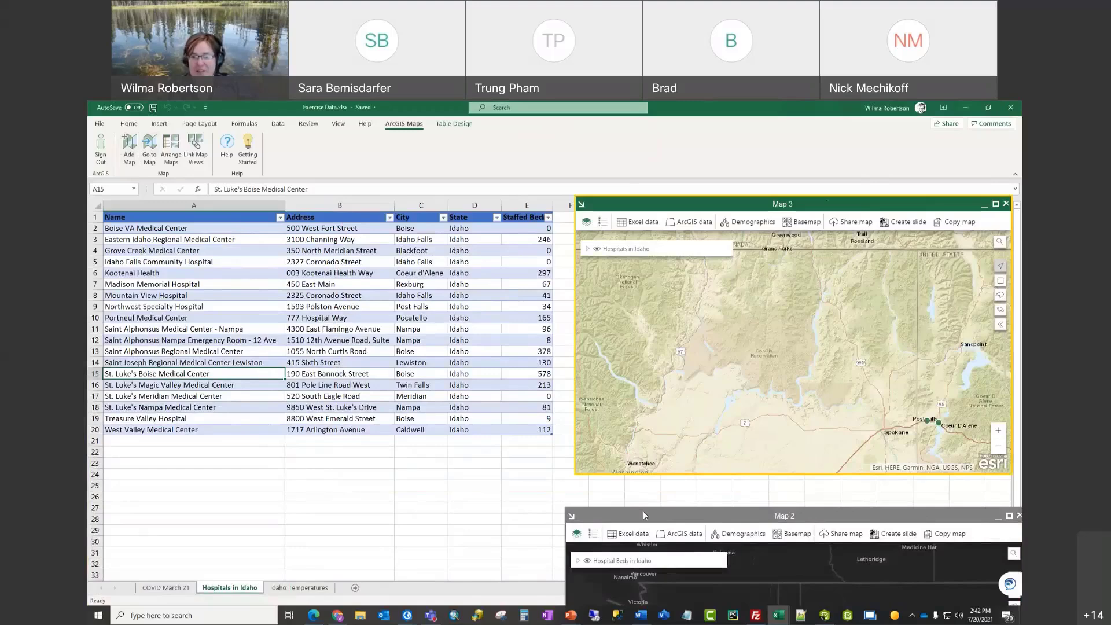
Step: Tile Map 2 and Map 3 with Arrange Maps, zooming Map 3 to Post Falls–Coeur d'Alene
{"action": "left_click_drag", "start_coordinate": [643, 511], "coordinate": [519, 350]}
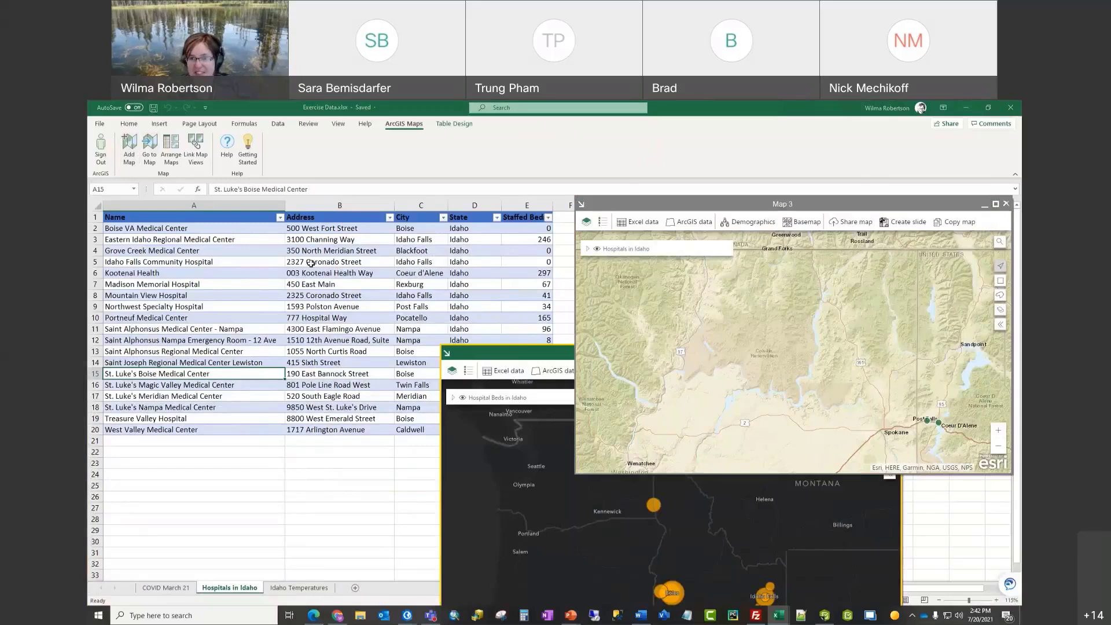
{"action": "left_click", "coordinate": [171, 150]}
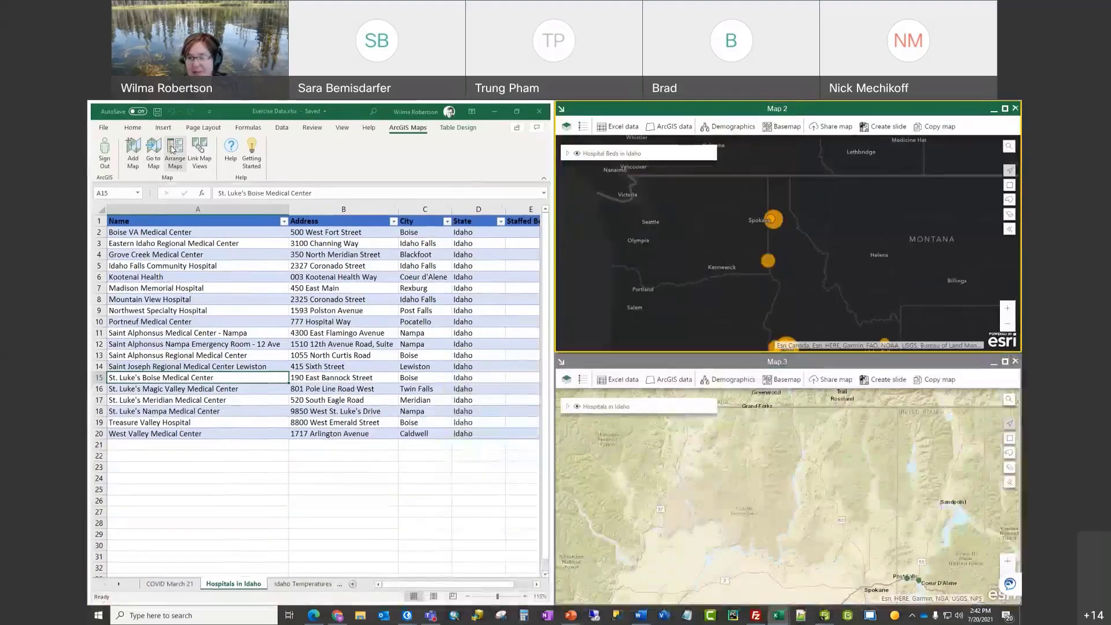
{"action": "left_click", "coordinate": [821, 491]}
{"action": "left_click_drag", "start_coordinate": [836, 501], "coordinate": [702, 486]}
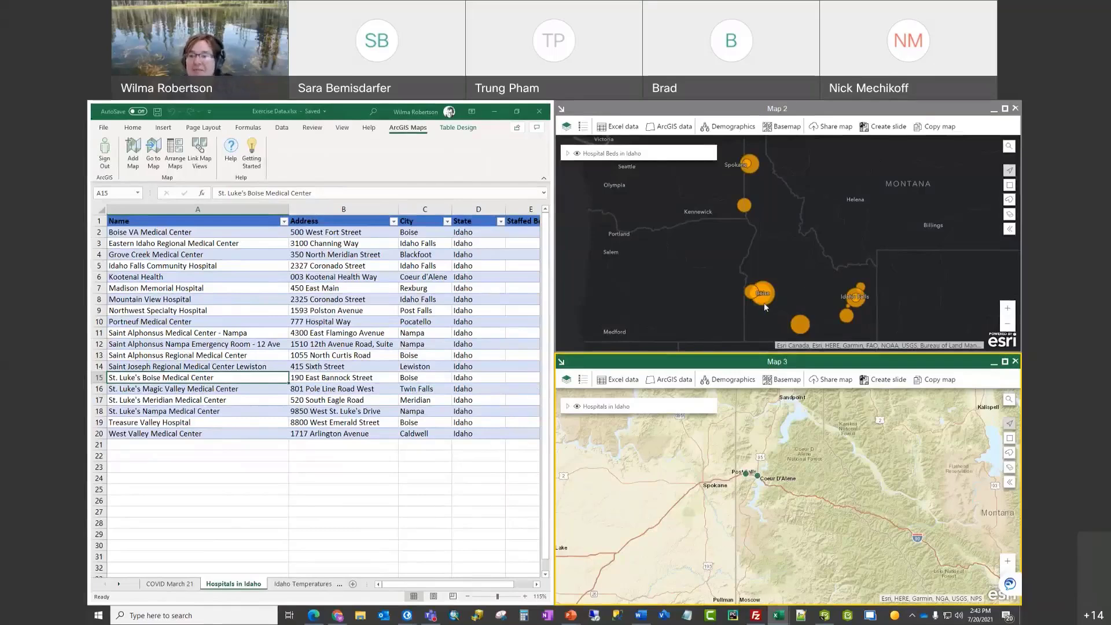
{"action": "scroll", "coordinate": [758, 498], "scroll_direction": "up", "scroll_amount": 3}
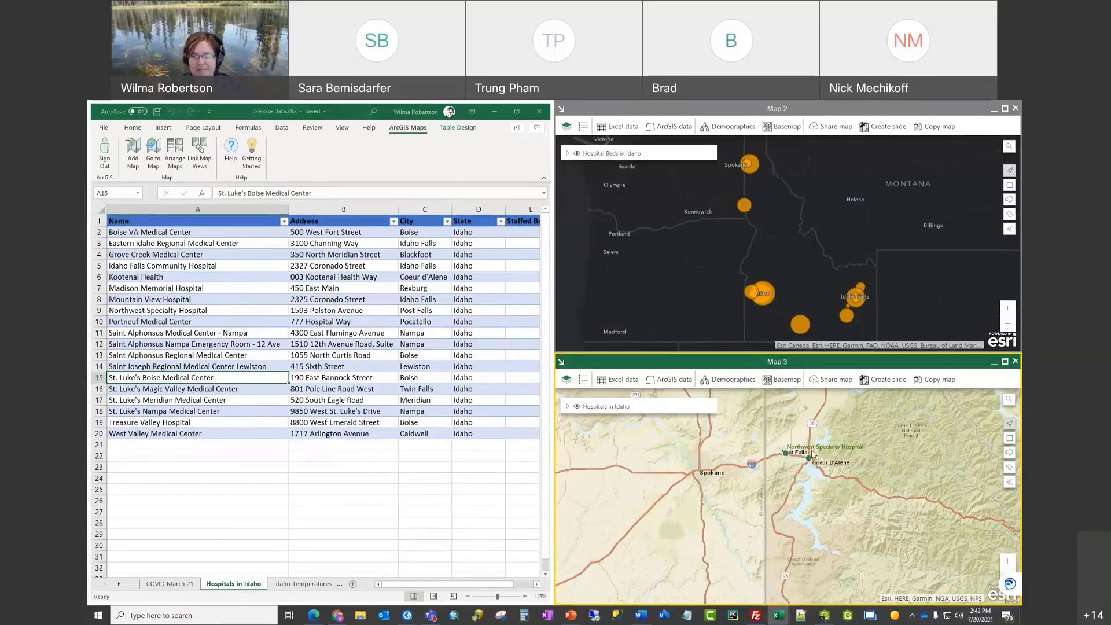
Step: Link the map views using Map 2's extent as the initial shared extent
{"action": "left_click", "coordinate": [201, 149]}
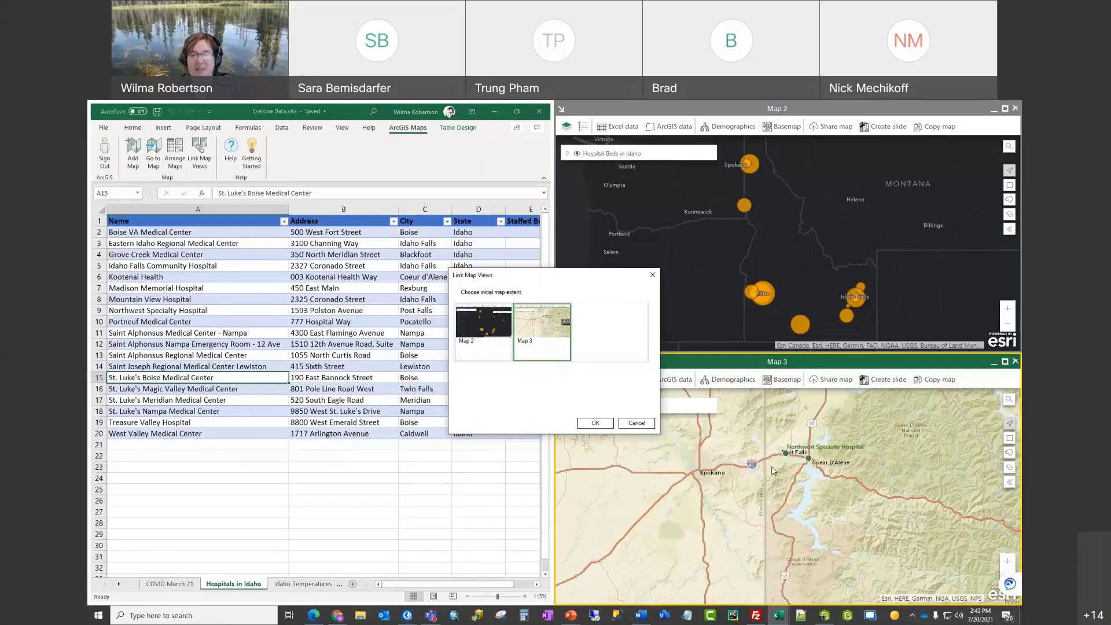
{"action": "left_click", "coordinate": [496, 340]}
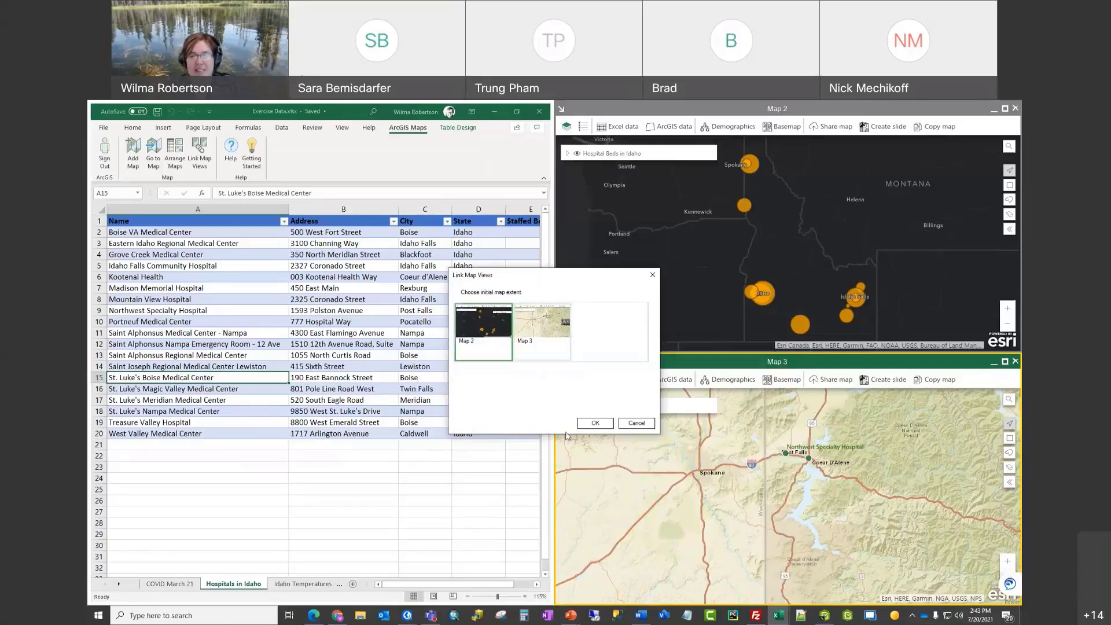
{"action": "left_click", "coordinate": [594, 425]}
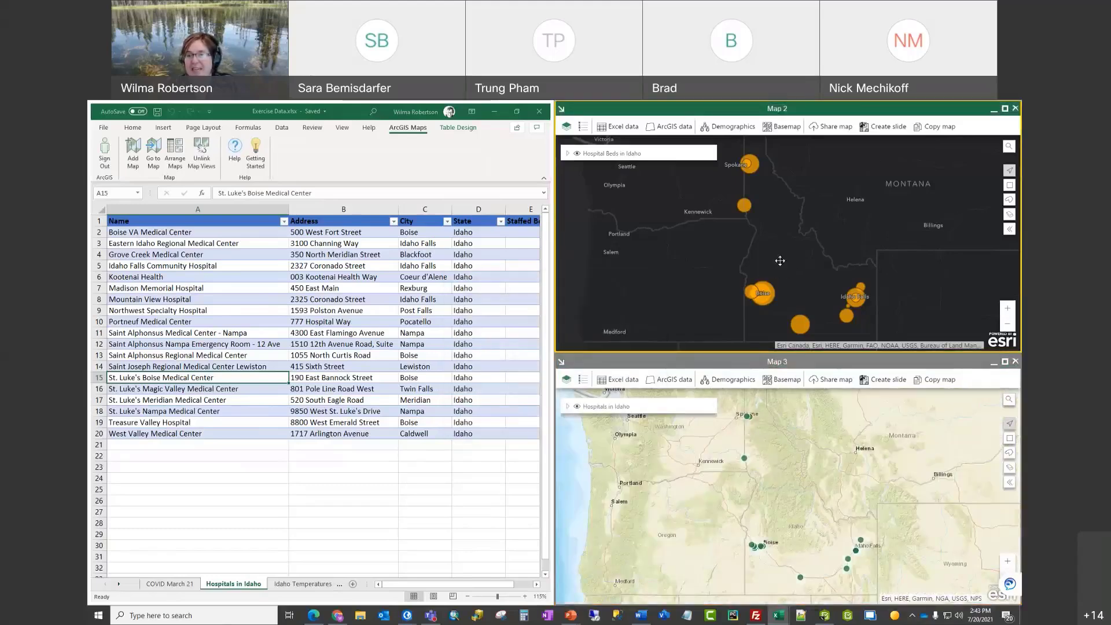
Step: Pan and zoom the linked maps to frame Idaho's hospitals
{"action": "left_click_drag", "start_coordinate": [780, 261], "coordinate": [697, 259]}
{"action": "left_click_drag", "start_coordinate": [670, 258], "coordinate": [807, 295]}
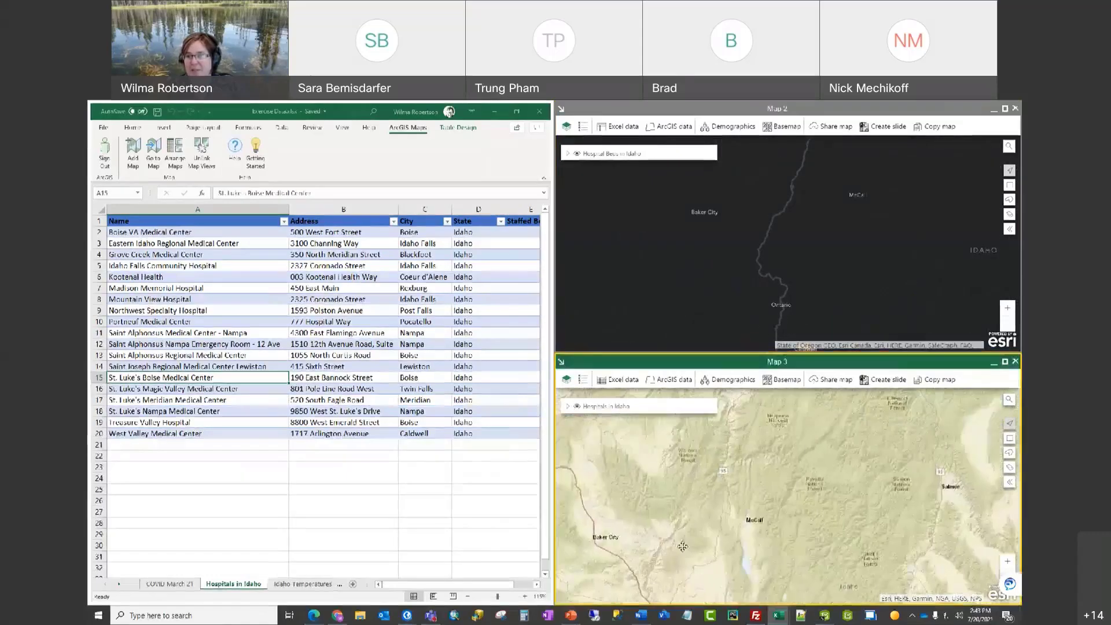
{"action": "left_click_drag", "start_coordinate": [797, 476], "coordinate": [710, 552]}
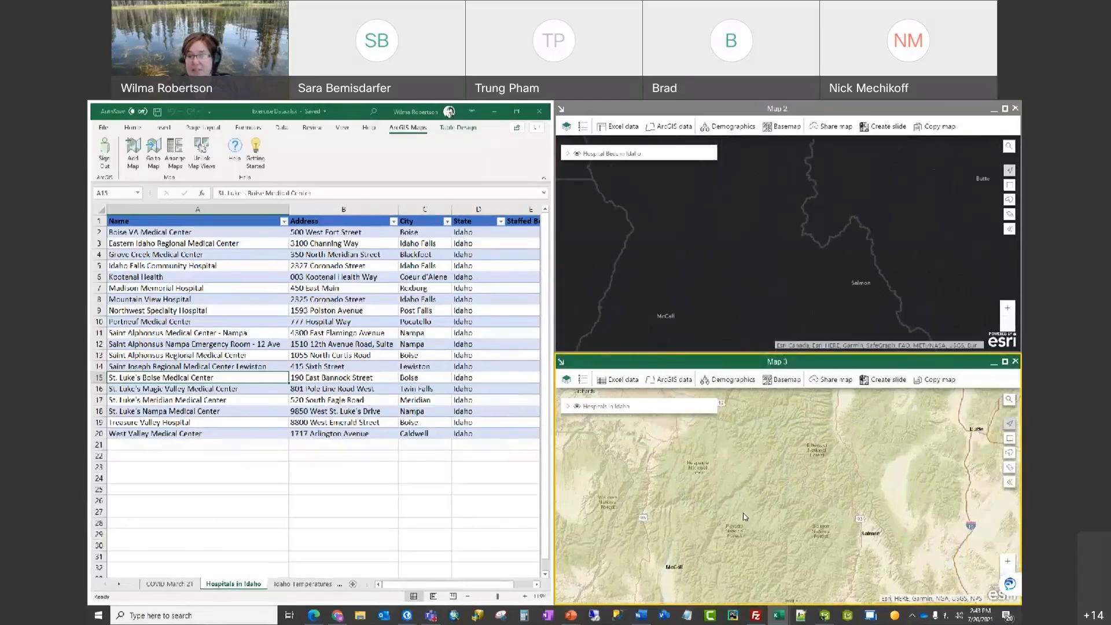
{"action": "scroll", "coordinate": [711, 551], "scroll_direction": "down", "scroll_amount": 4}
{"action": "left_click_drag", "start_coordinate": [730, 319], "coordinate": [741, 290]}
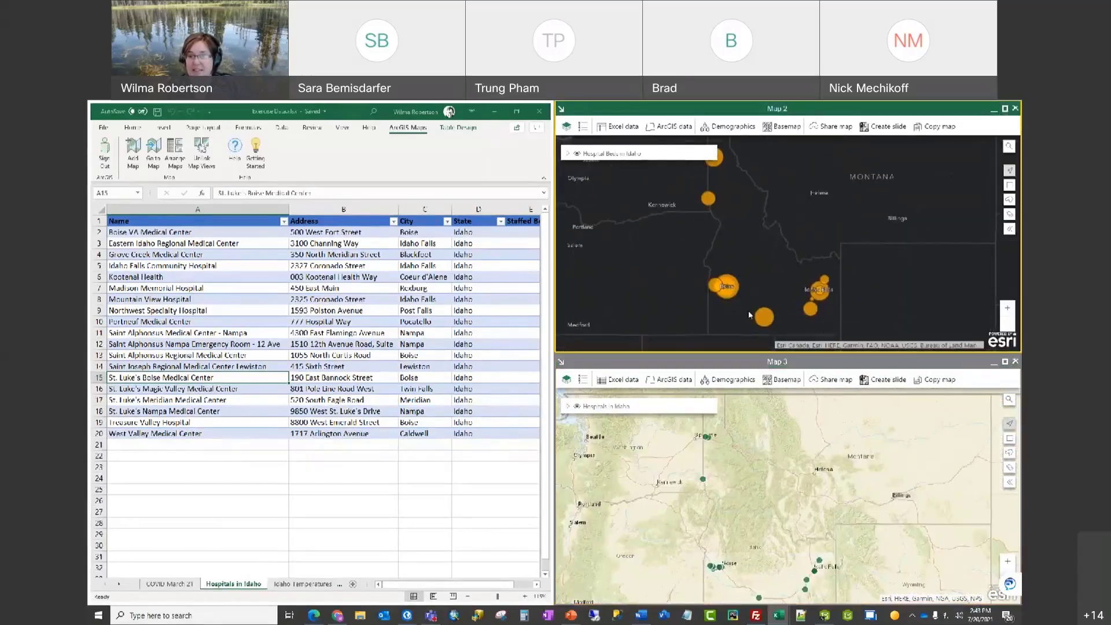
{"action": "left_click_drag", "start_coordinate": [769, 490], "coordinate": [783, 485]}
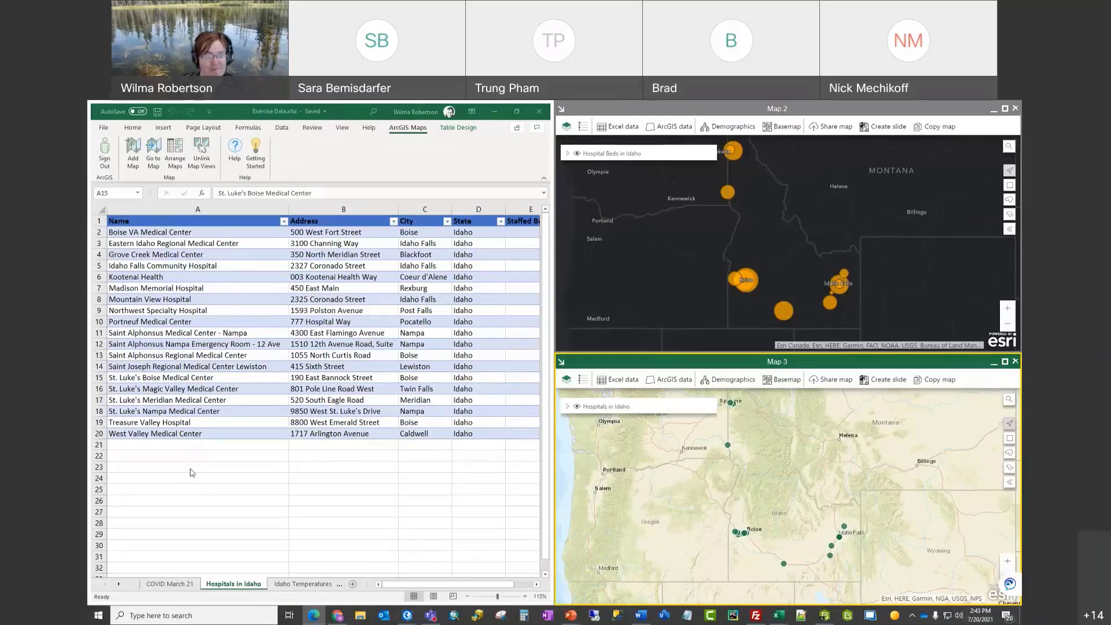
Step: Add a hospital row in A21 for ITS at 11311 Chinden Ave, Boise, Idaho
{"action": "left_click", "coordinate": [265, 448]}
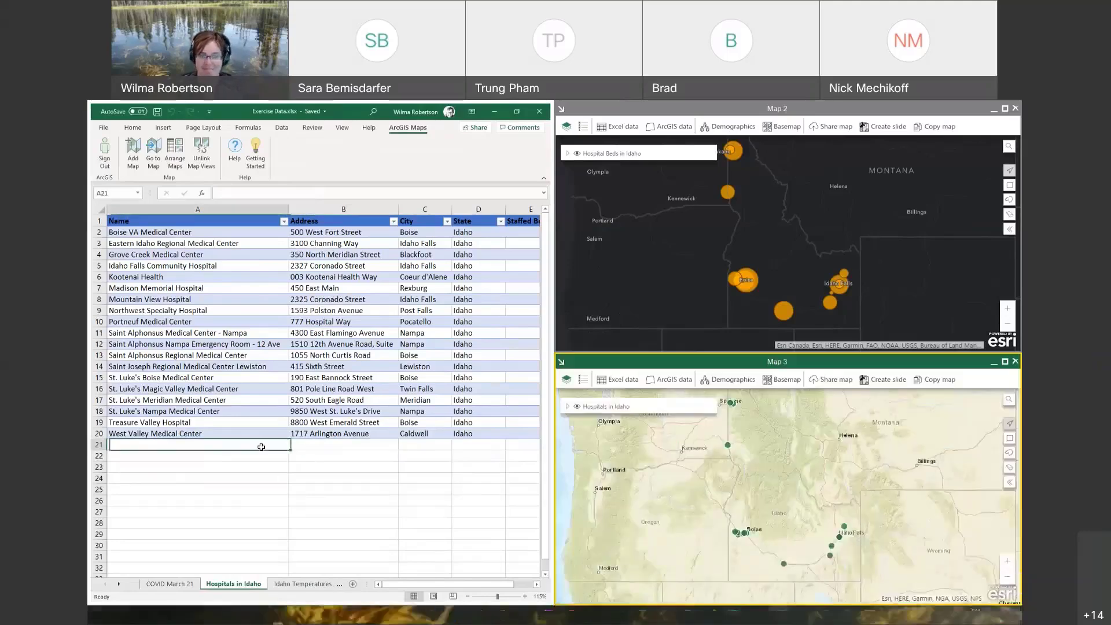
{"action": "type", "text": "ITS"}
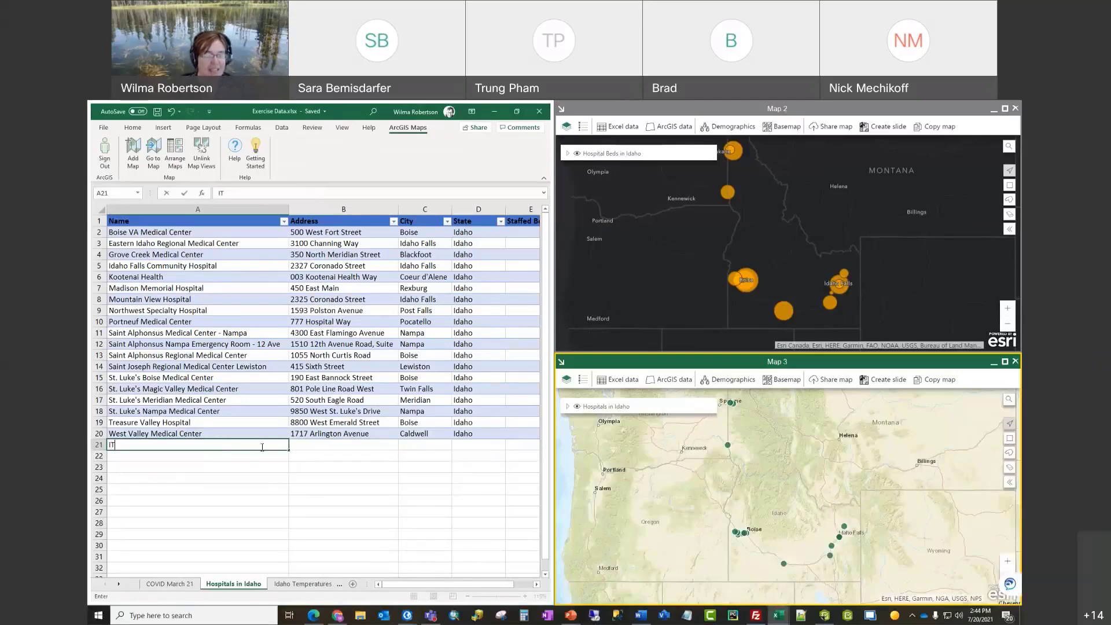
{"action": "key", "text": "Tab"}
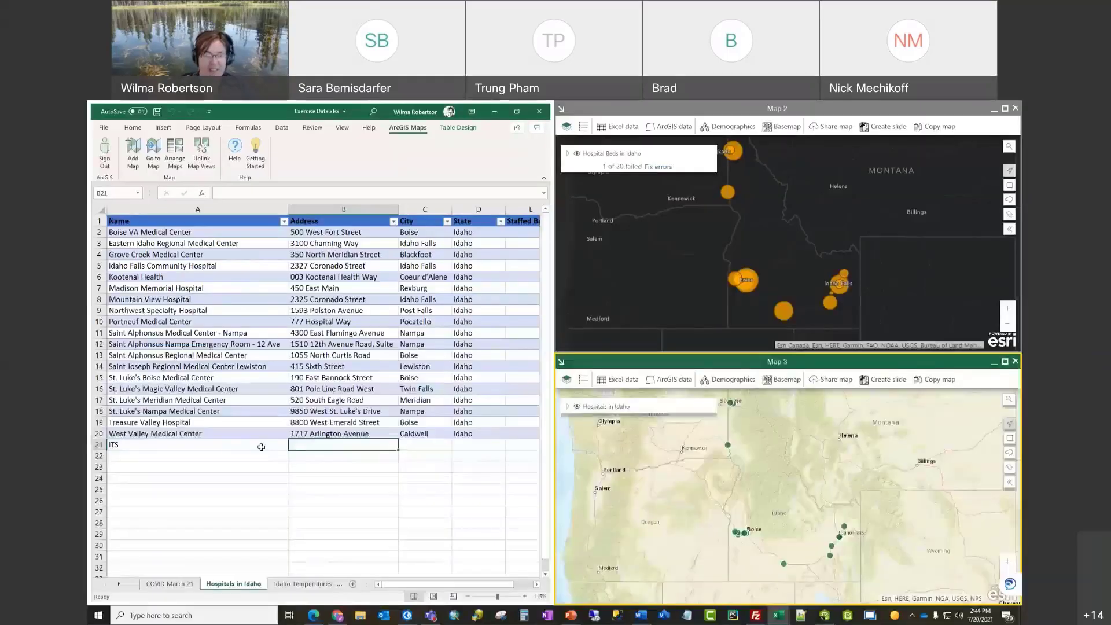
{"action": "type", "text": "11311"}
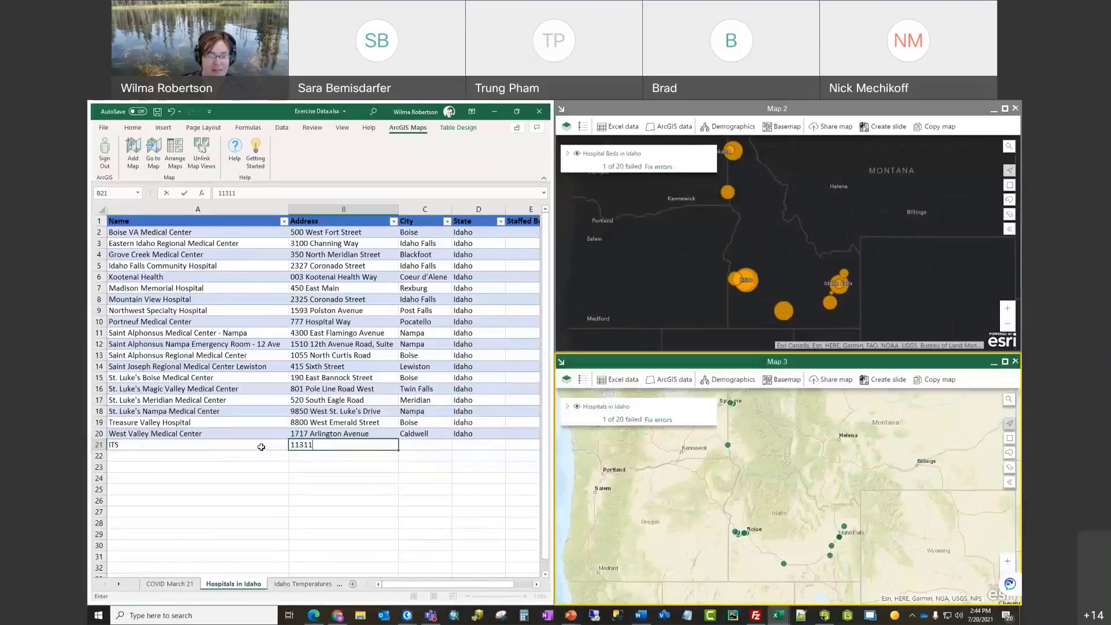
{"action": "type", "text": " Ch"}
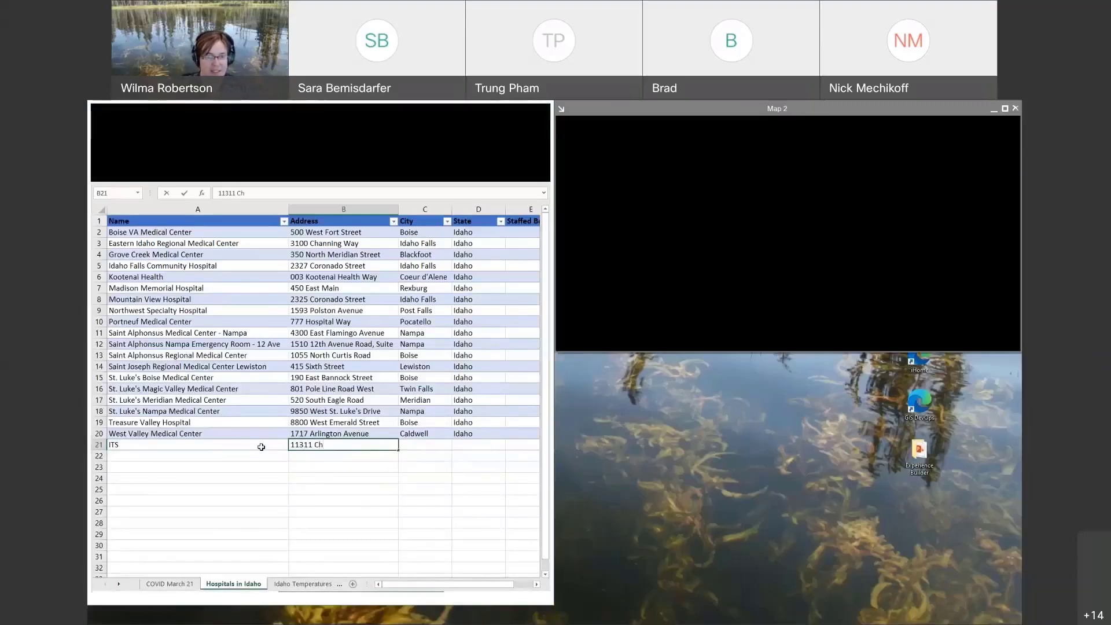
{"action": "type", "text": "inden Ave"}
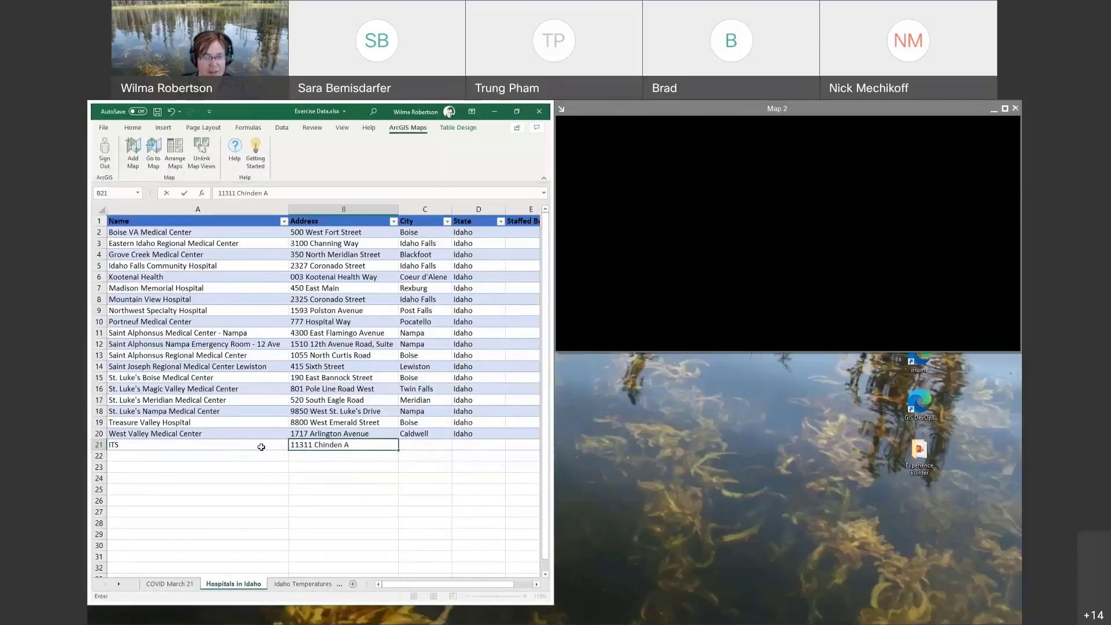
{"action": "key", "text": "Tab"}
{"action": "type", "text": "Boise"}
{"action": "key", "text": "Tab"}
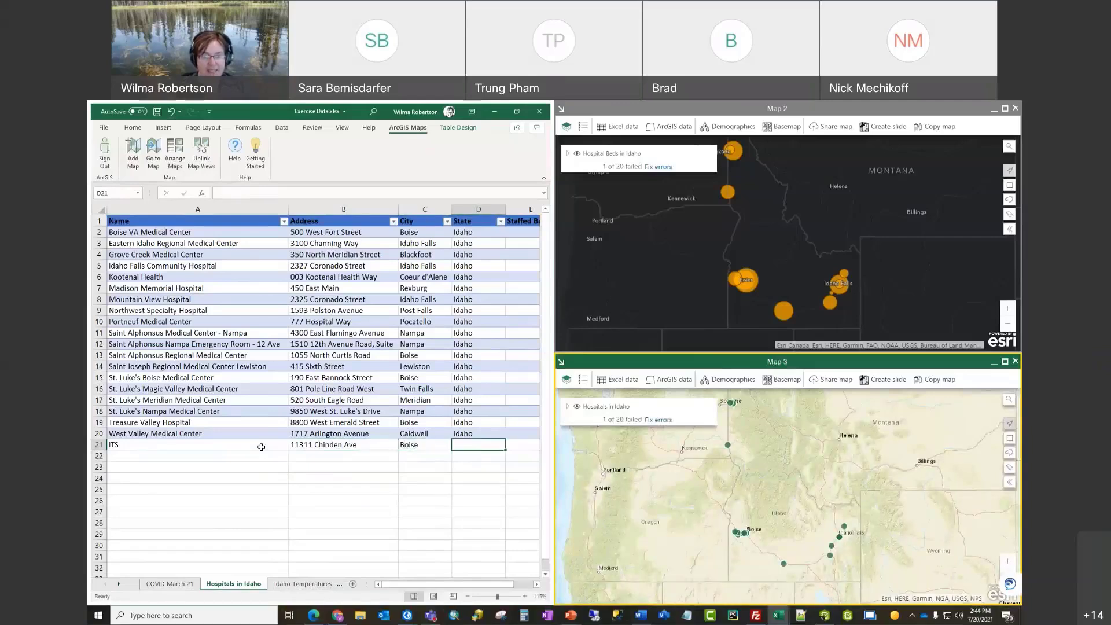
{"action": "type", "text": "Idaho"}
{"action": "key", "text": "Return"}
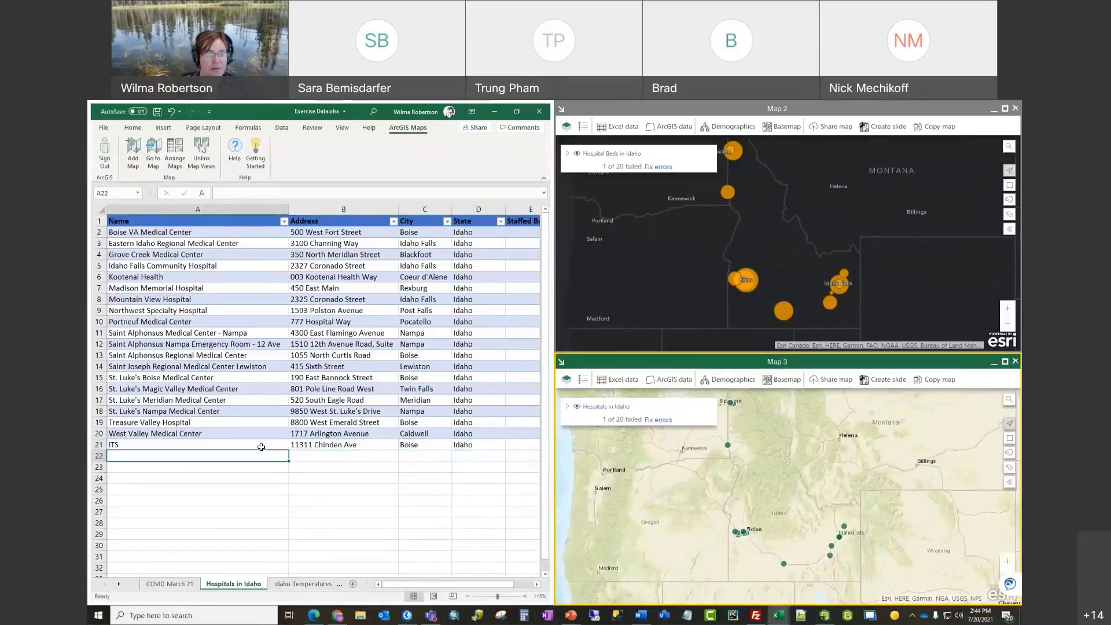
Step: Check the new ITS point's details on the map and enter 1000 staffed beds in E21
{"action": "scroll", "coordinate": [724, 287], "scroll_direction": "up", "scroll_amount": 5}
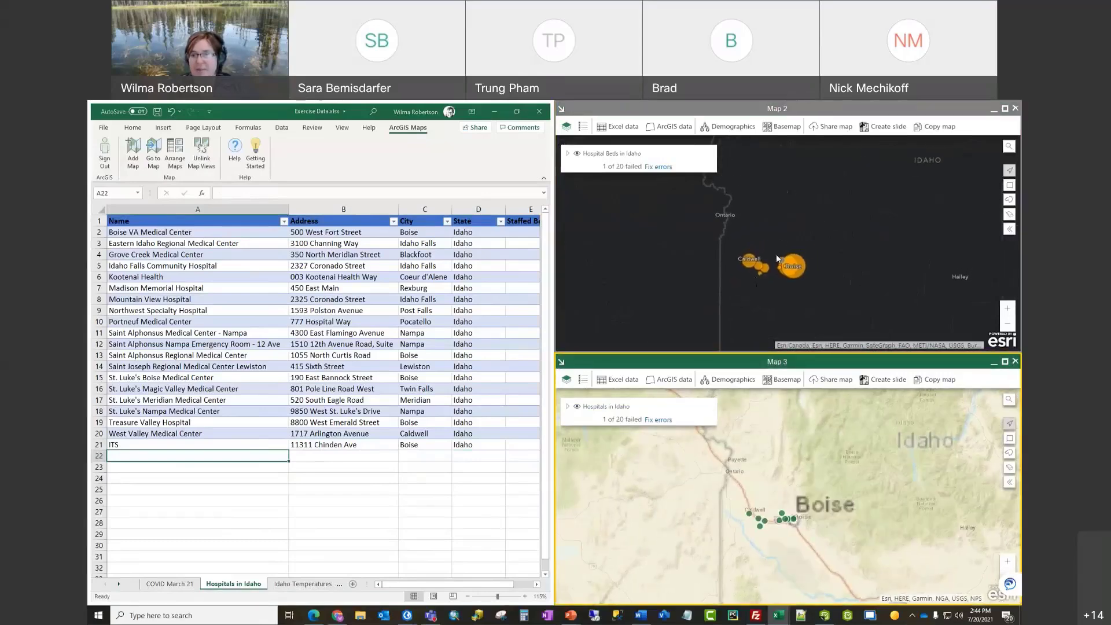
{"action": "scroll", "coordinate": [759, 272], "scroll_direction": "up", "scroll_amount": 3}
{"action": "scroll", "coordinate": [779, 291], "scroll_direction": "up", "scroll_amount": 2}
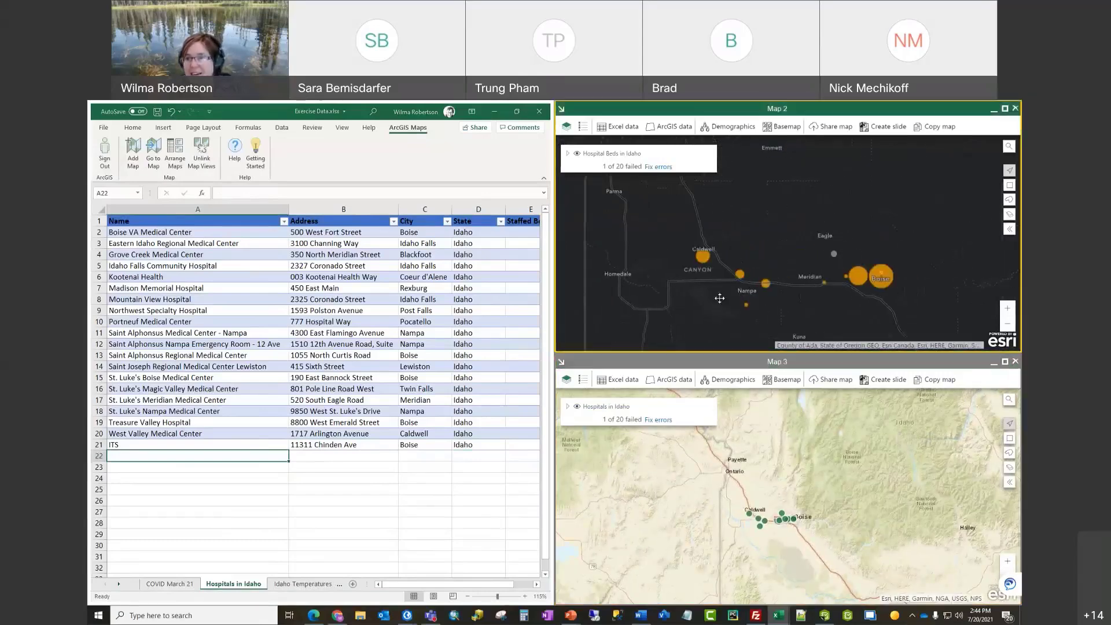
{"action": "scroll", "coordinate": [780, 293], "scroll_direction": "down", "scroll_amount": 3}
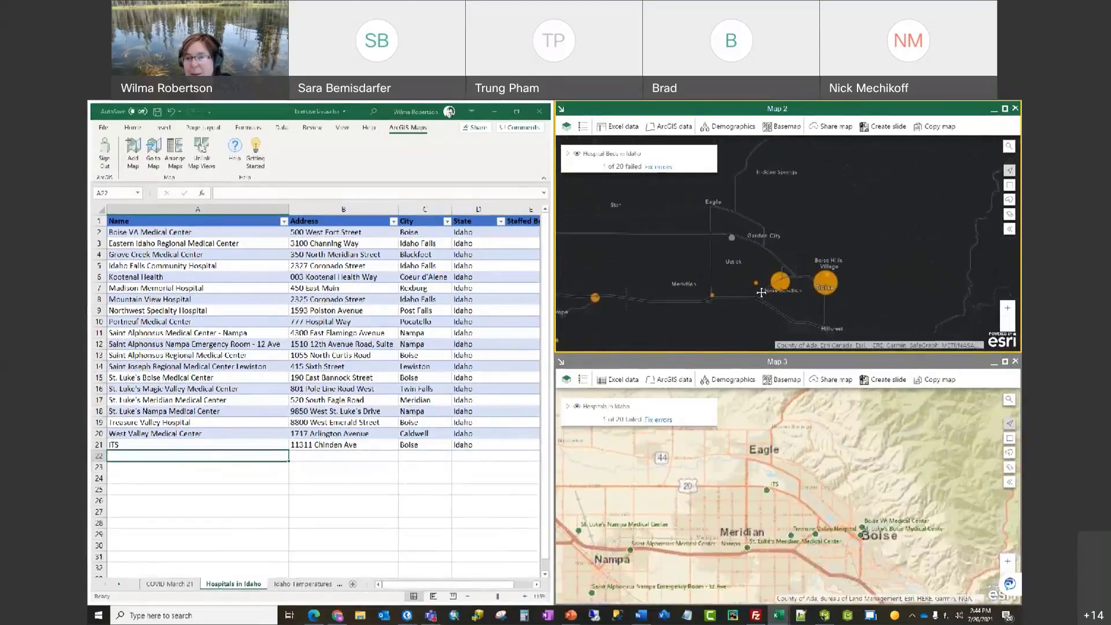
{"action": "scroll", "coordinate": [728, 243], "scroll_direction": "up", "scroll_amount": 1}
{"action": "left_click", "coordinate": [725, 241]}
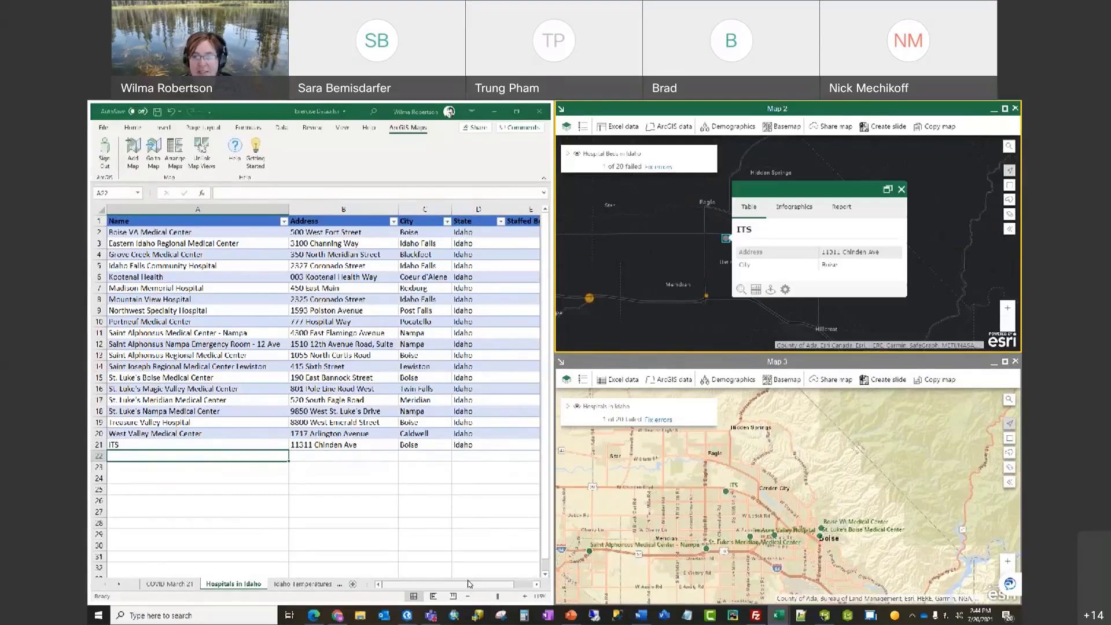
{"action": "scroll", "coordinate": [470, 583], "scroll_direction": "right", "scroll_amount": 1}
{"action": "left_click", "coordinate": [357, 445]}
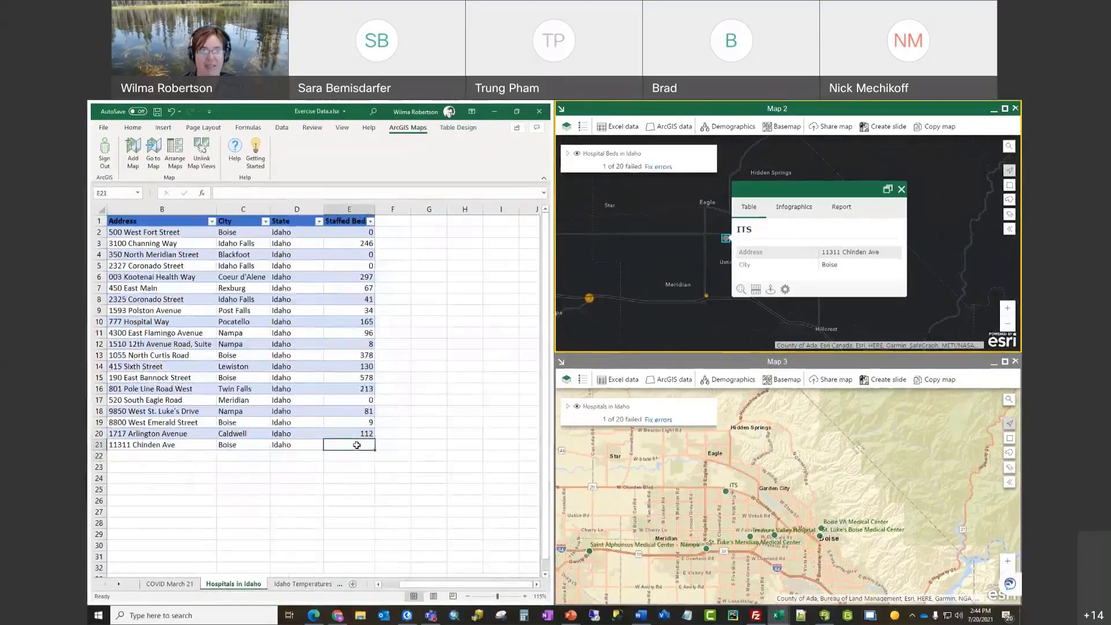
{"action": "type", "text": "1000"}
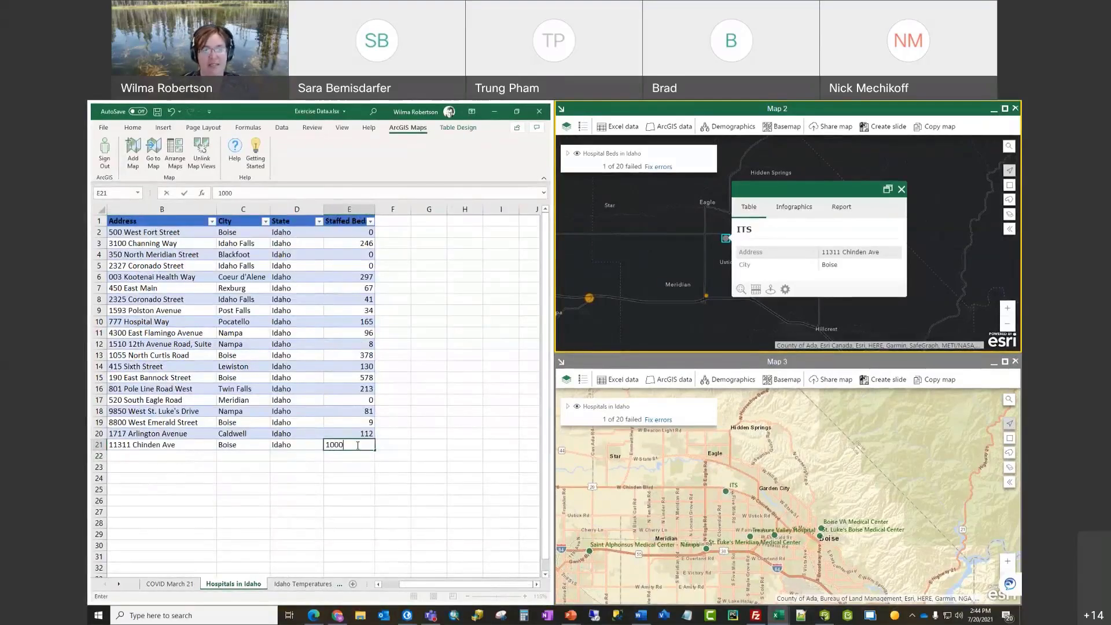
{"action": "key", "text": "Return"}
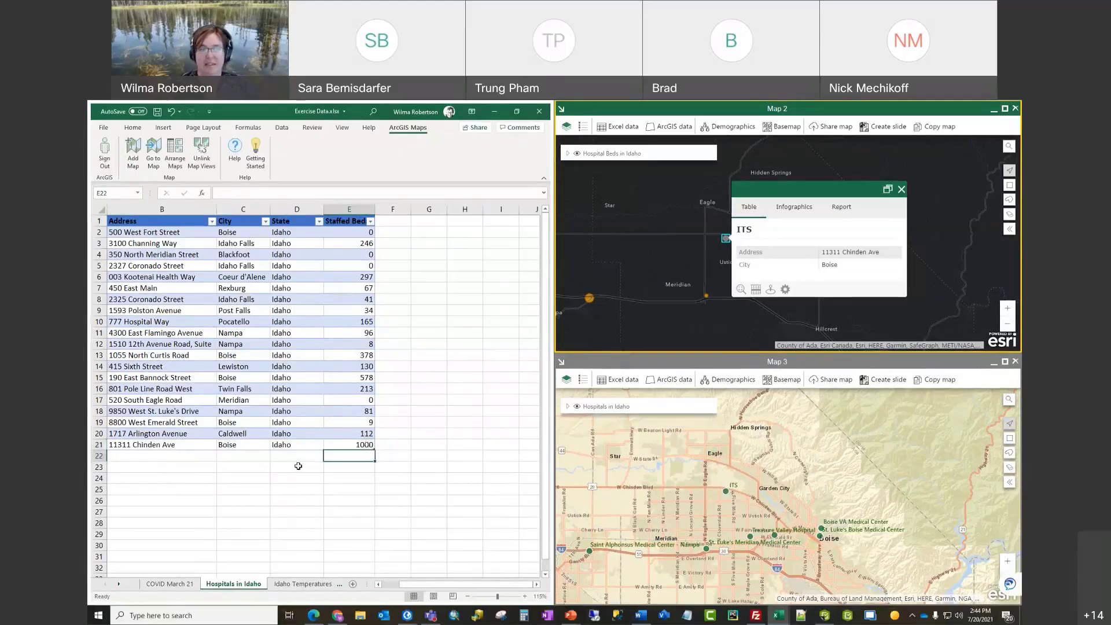
{"action": "left_click", "coordinate": [365, 445]}
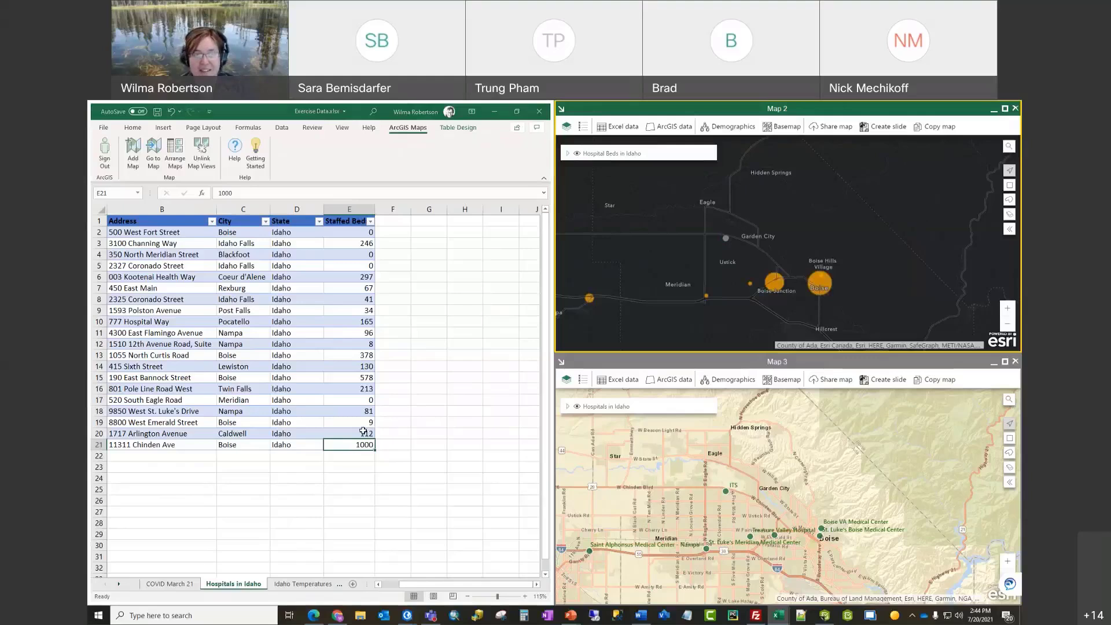
{"action": "left_click", "coordinate": [367, 433]}
{"action": "left_click", "coordinate": [359, 445]}
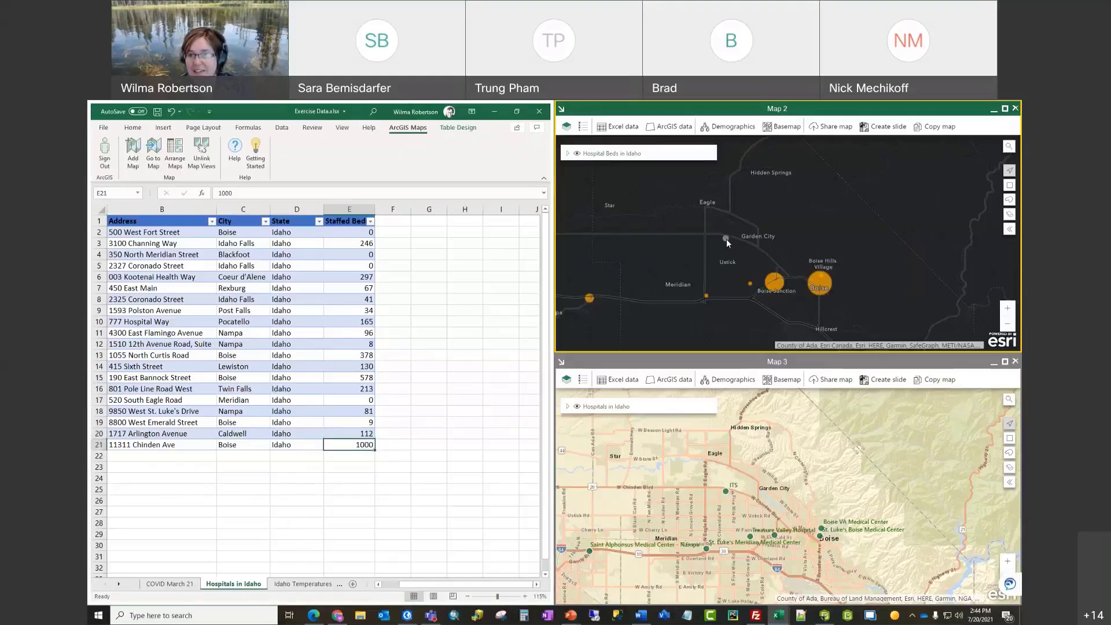
{"action": "left_click", "coordinate": [726, 241]}
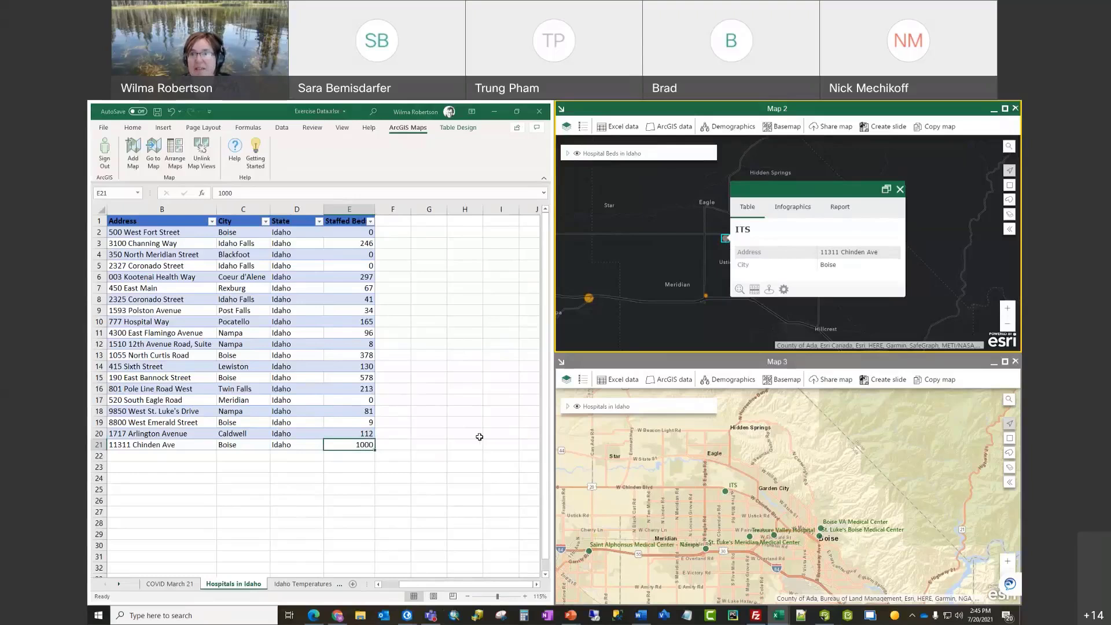
{"action": "left_click", "coordinate": [771, 430]}
Step: Close the ITS details popup on Map 2
{"action": "left_click", "coordinate": [900, 189]}
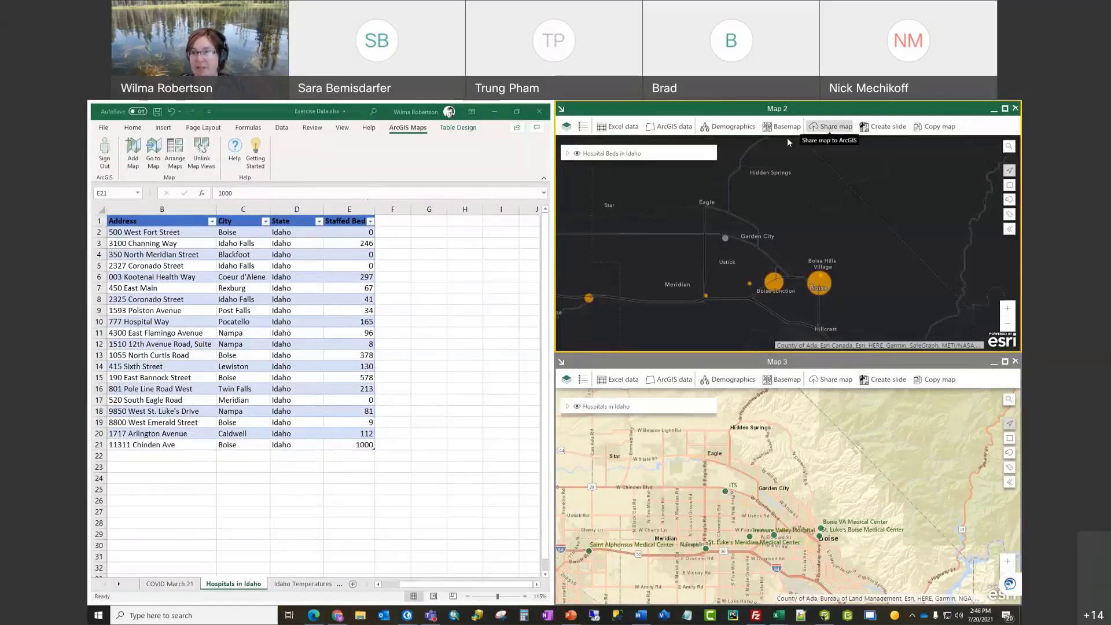
Step: Create a PowerPoint slide from Map 2 and save Presentation2 as it closes
{"action": "left_click", "coordinate": [884, 127]}
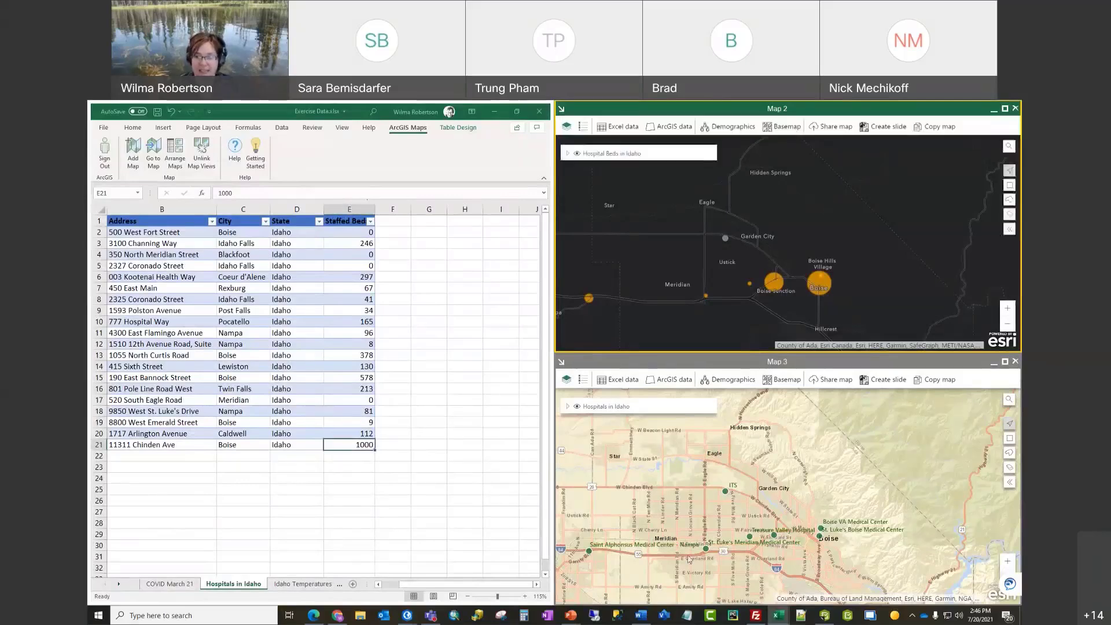
{"action": "mouse_move", "coordinate": [571, 617]}
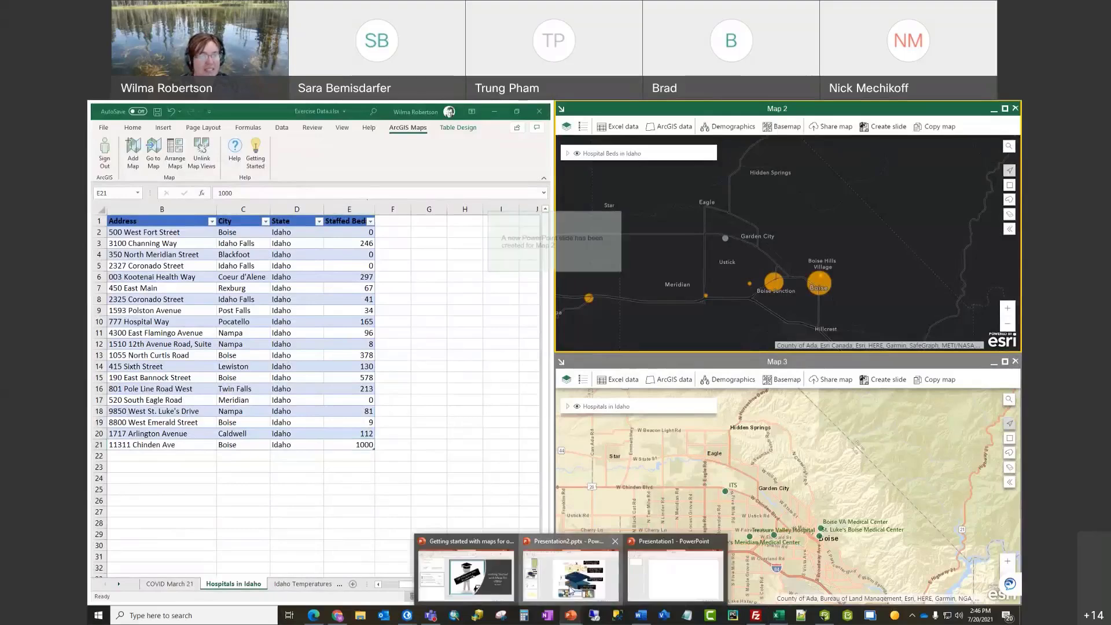
{"action": "left_click", "coordinate": [570, 590]}
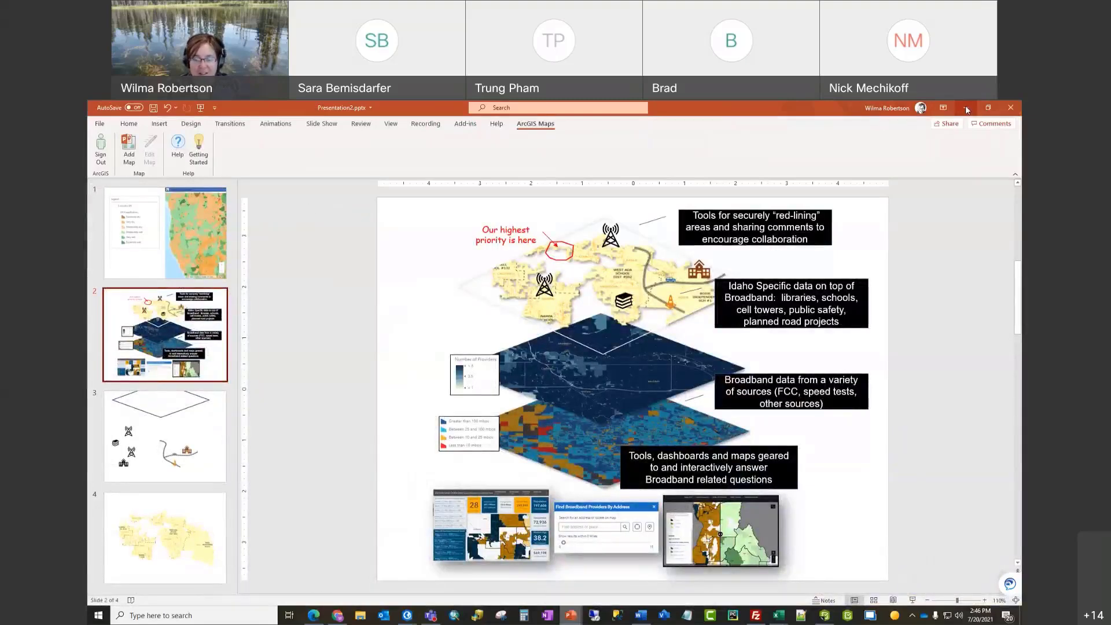
{"action": "left_click", "coordinate": [966, 108]}
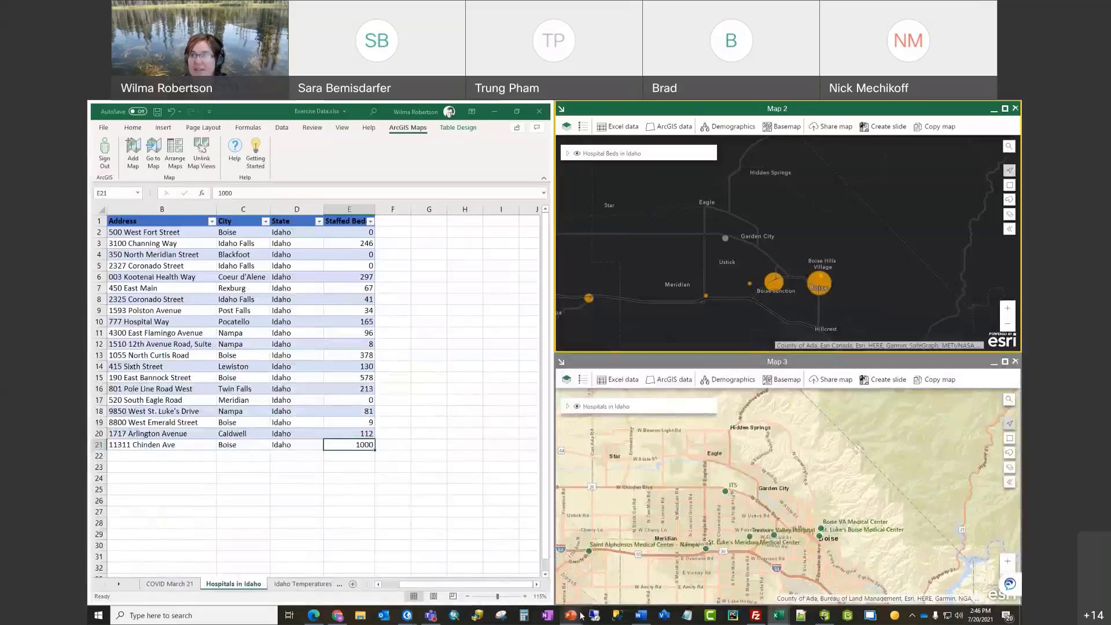
{"action": "left_click", "coordinate": [573, 615]}
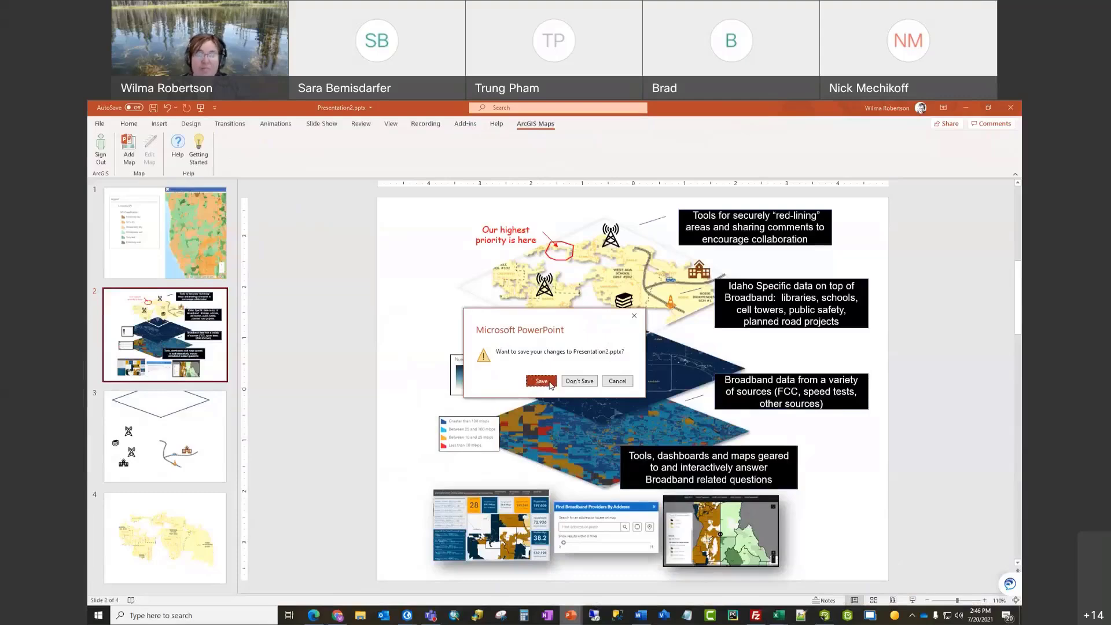
{"action": "left_click", "coordinate": [541, 381]}
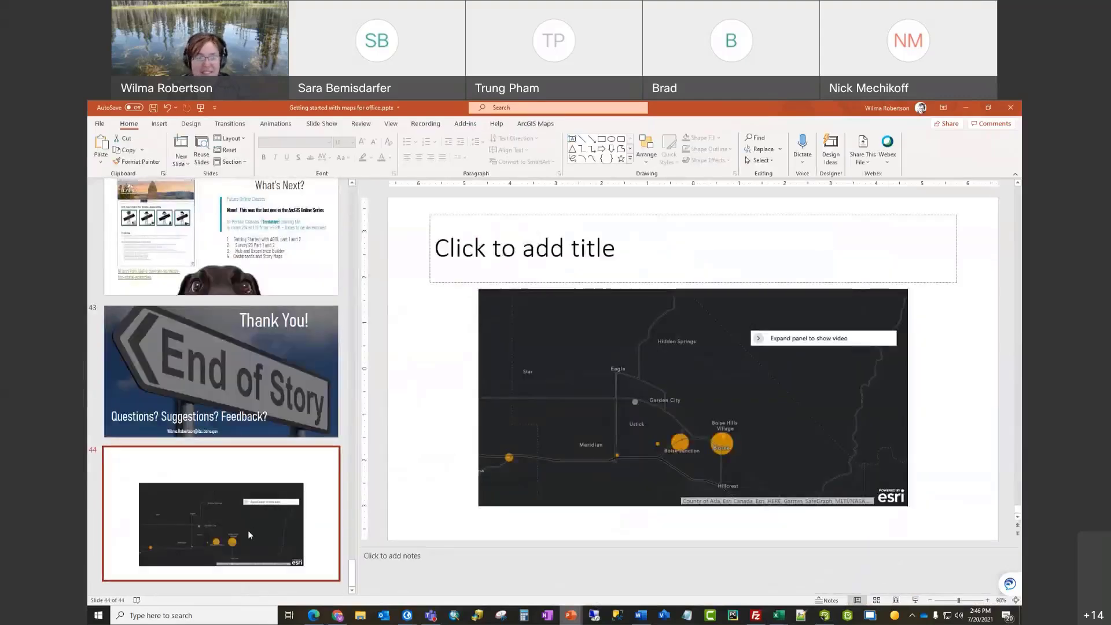
Step: Check the Map 2 picture on slide 44, then return to Excel
{"action": "left_click", "coordinate": [794, 396]}
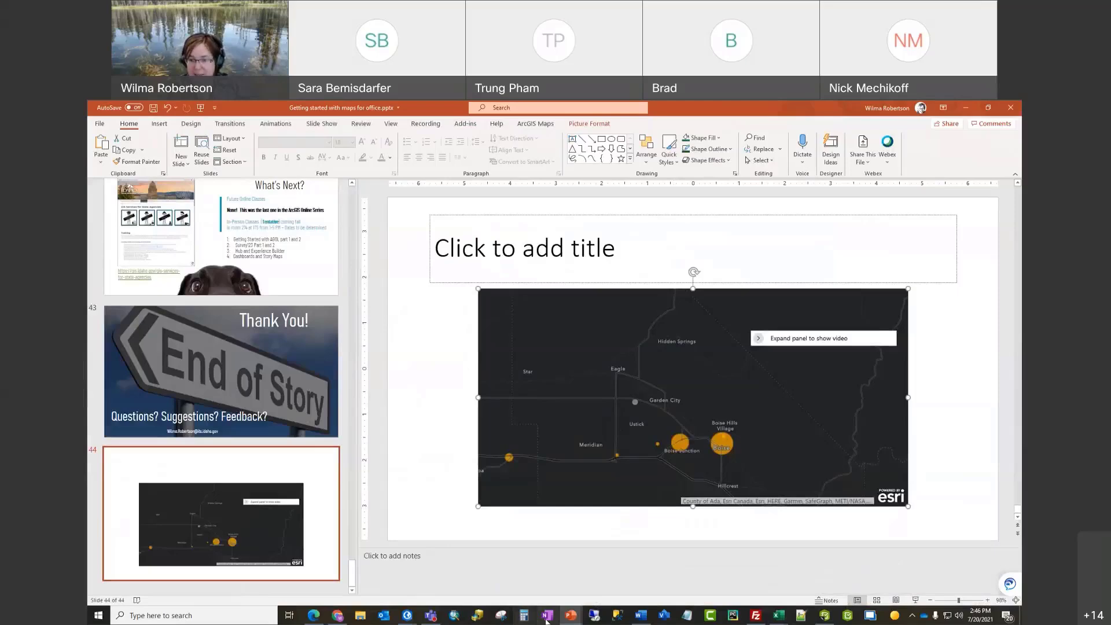
{"action": "mouse_move", "coordinate": [778, 615]}
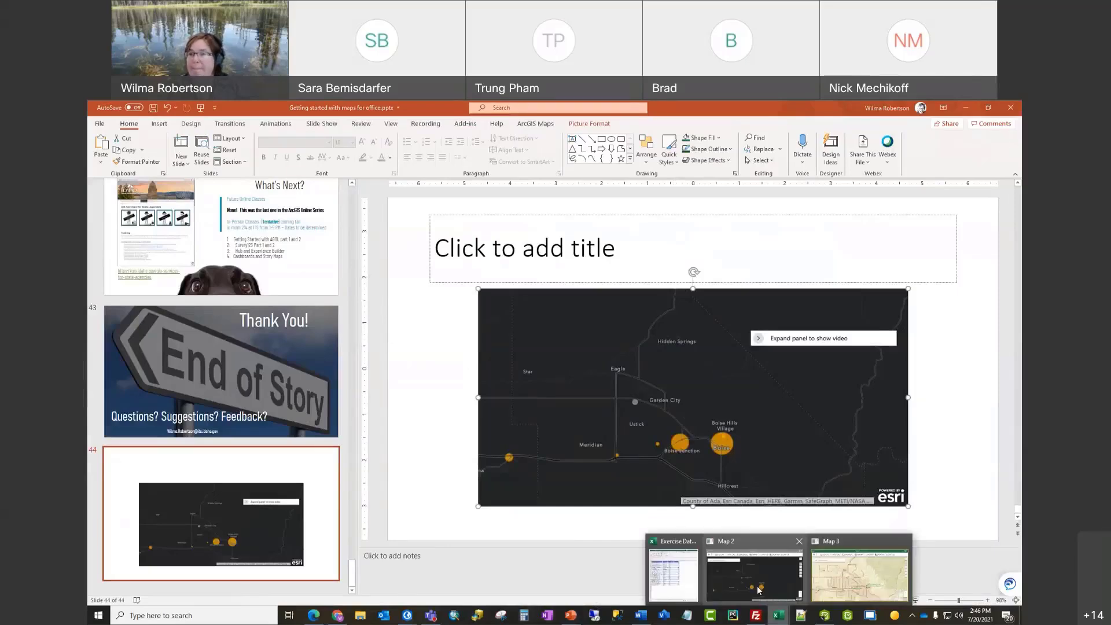
{"action": "left_click", "coordinate": [759, 591]}
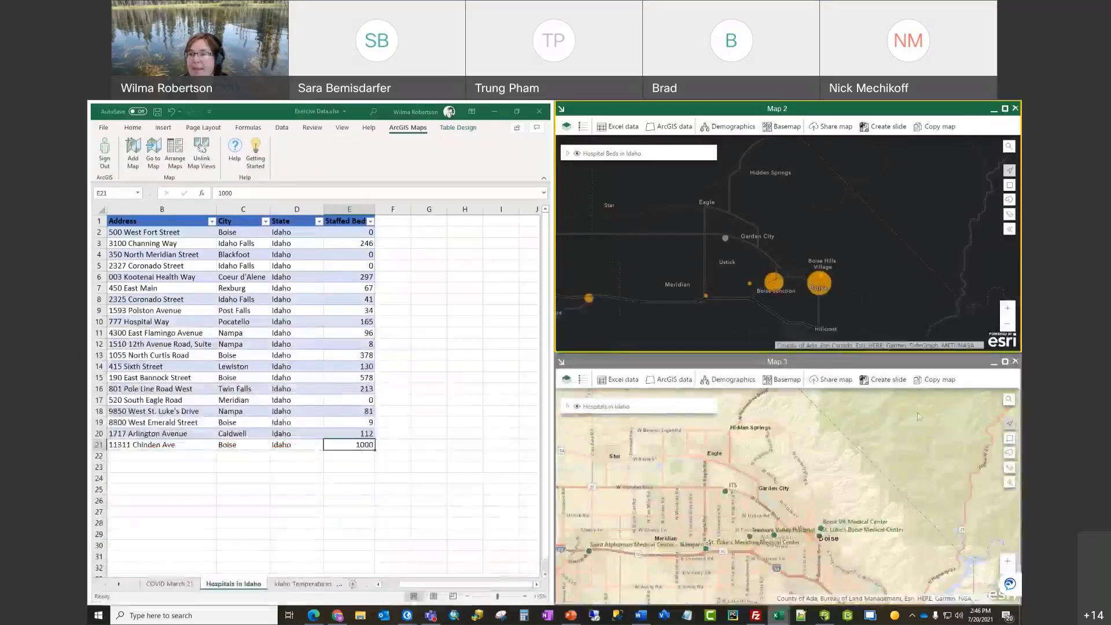
Step: Copy Map 3 and paste it as a picture on Presentation1's blank slide, moved toward centre
{"action": "left_click", "coordinate": [939, 380]}
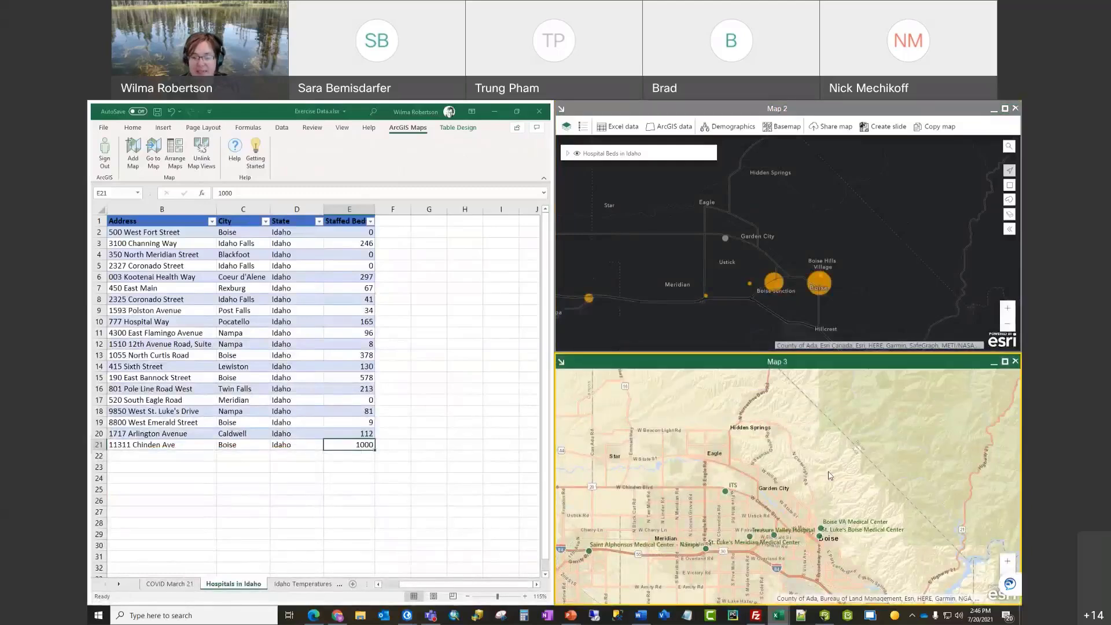
{"action": "mouse_move", "coordinate": [570, 615]}
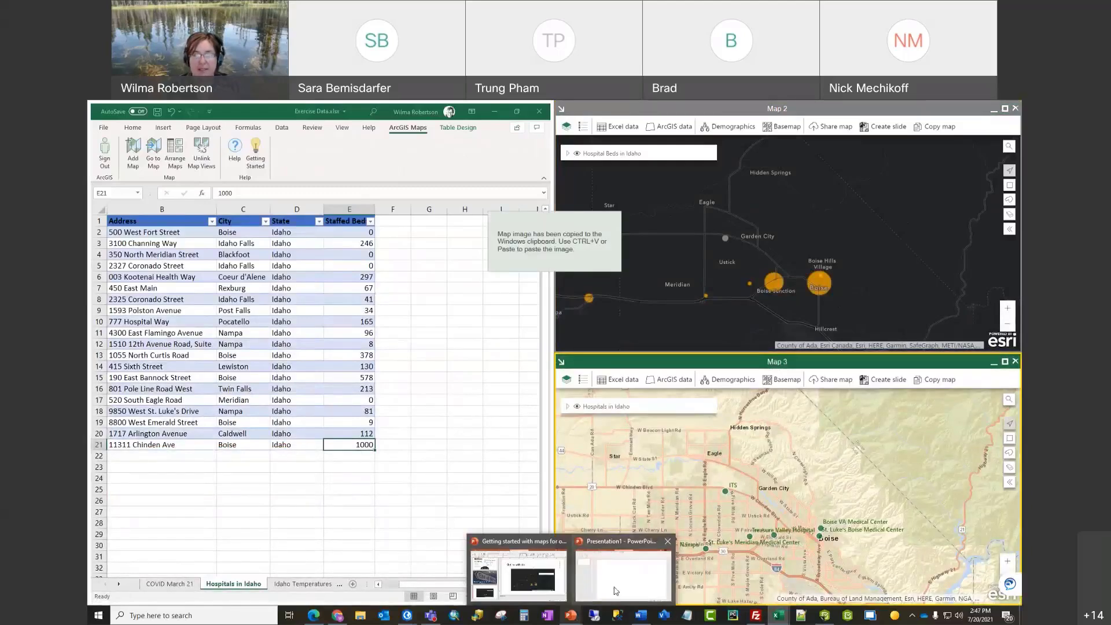
{"action": "left_click", "coordinate": [616, 590]}
{"action": "right_click", "coordinate": [441, 331]}
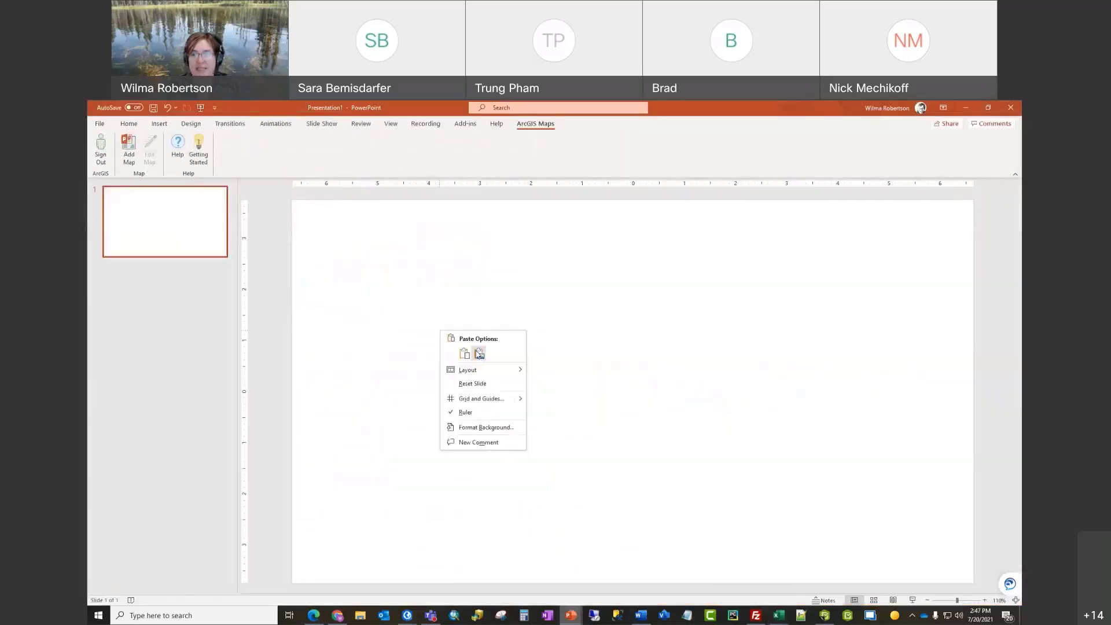
{"action": "left_click", "coordinate": [479, 354]}
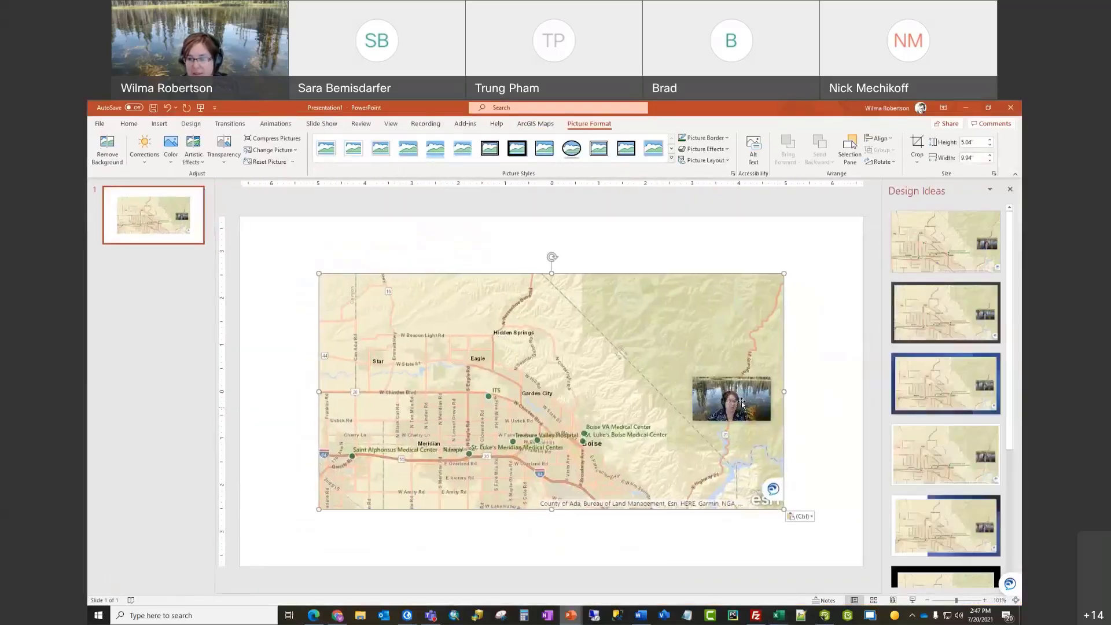
{"action": "left_click_drag", "start_coordinate": [719, 401], "coordinate": [730, 373]}
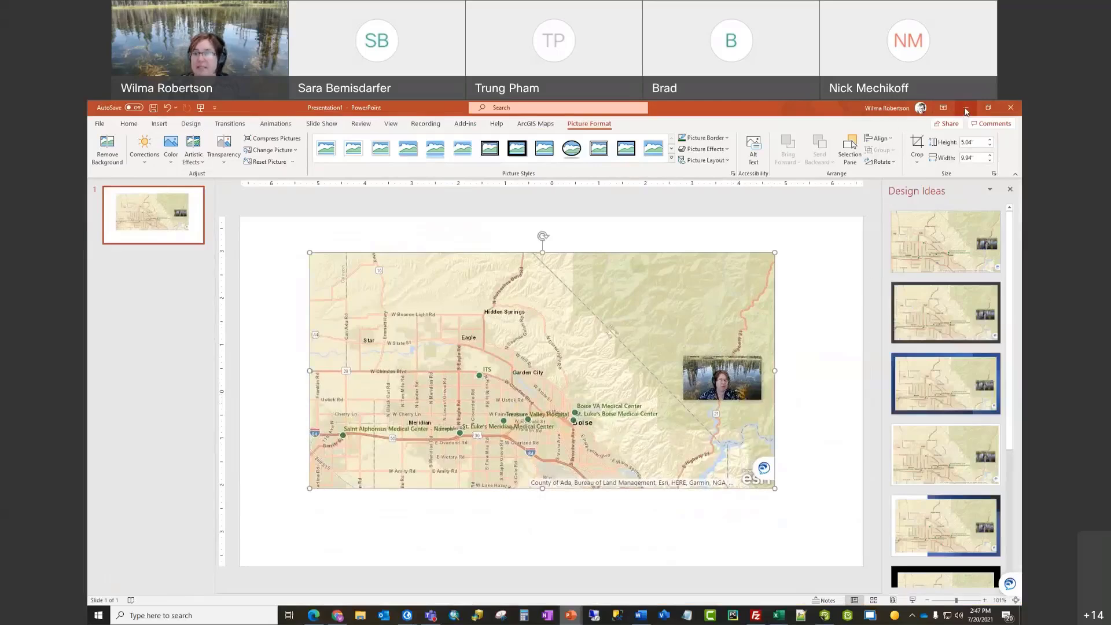
{"action": "left_click", "coordinate": [966, 111]}
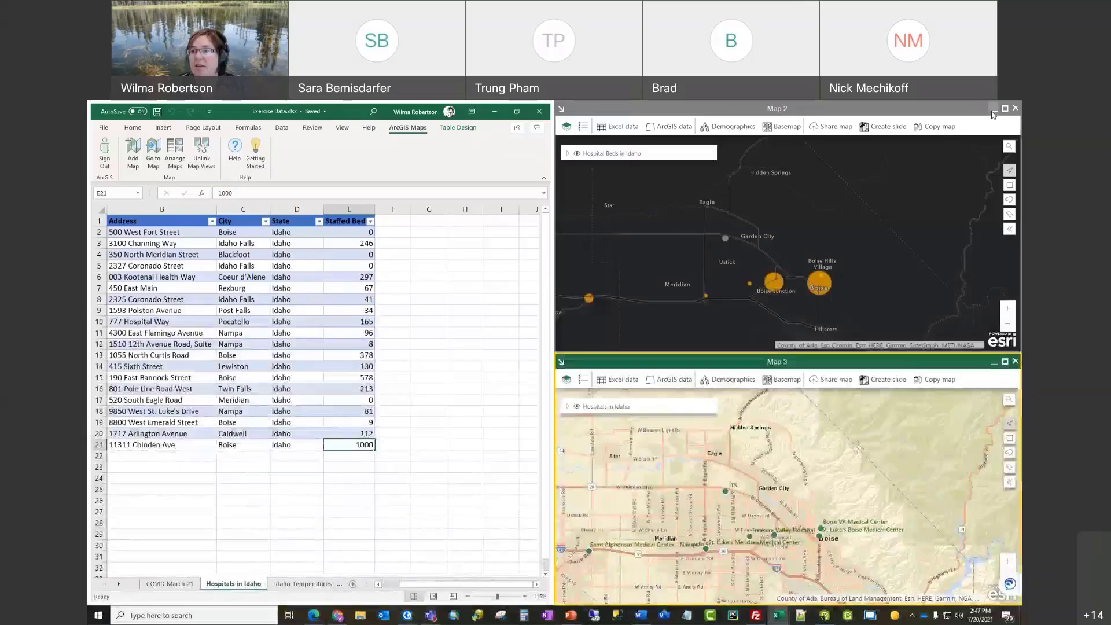
Step: Minimize the Map 2 and Map 3 windows and open the Idaho Temperatures sheet
{"action": "left_click", "coordinate": [994, 110]}
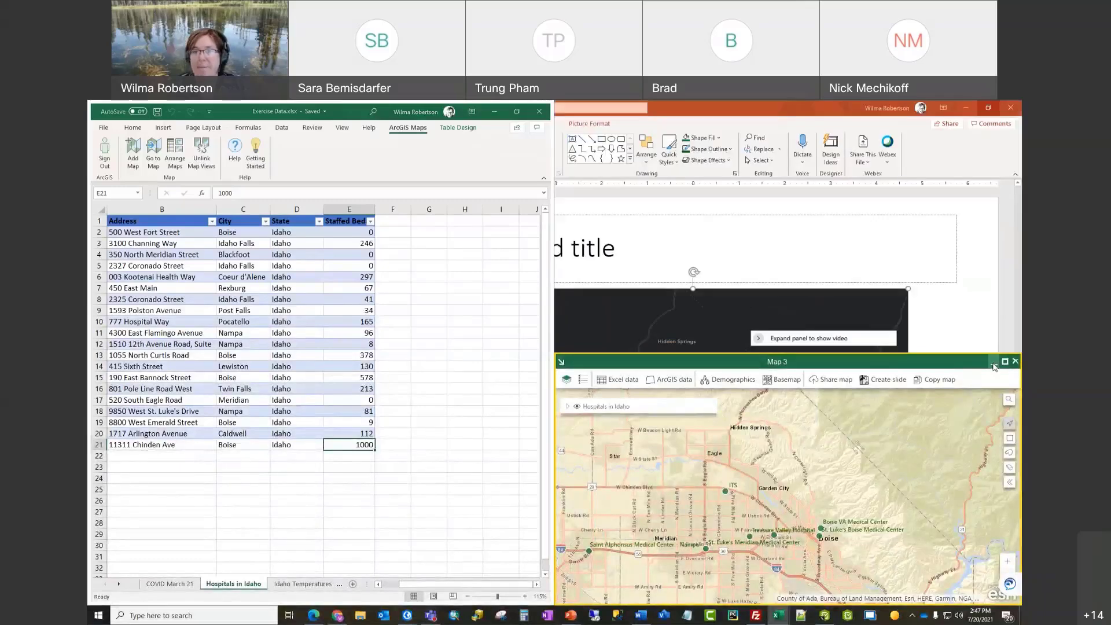
{"action": "left_click", "coordinate": [994, 362]}
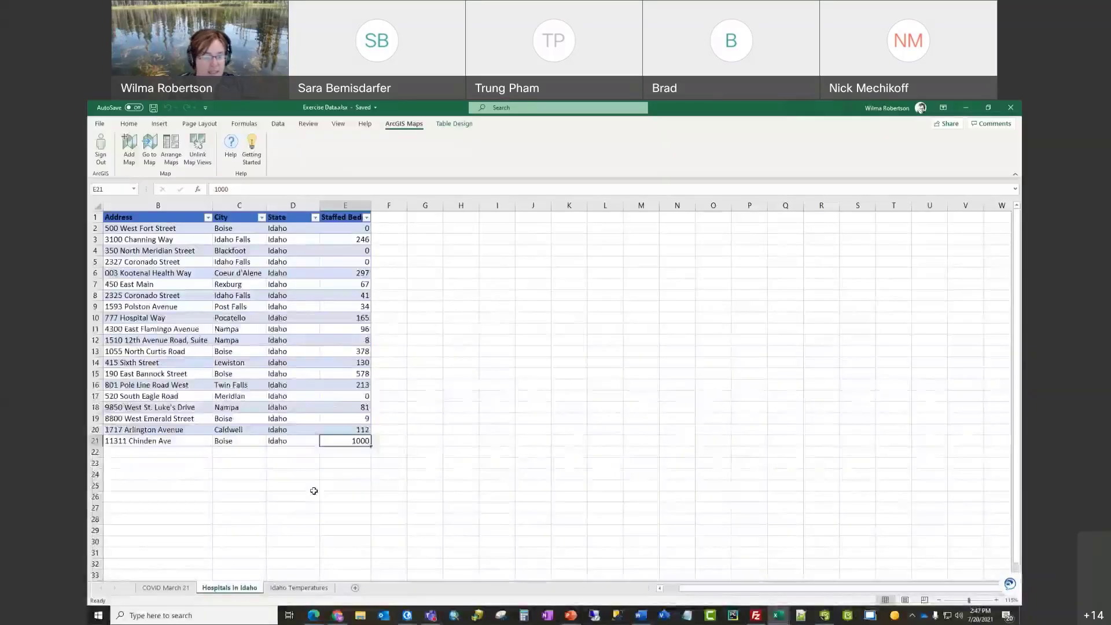
{"action": "left_click", "coordinate": [307, 588]}
{"action": "left_click", "coordinate": [588, 434]}
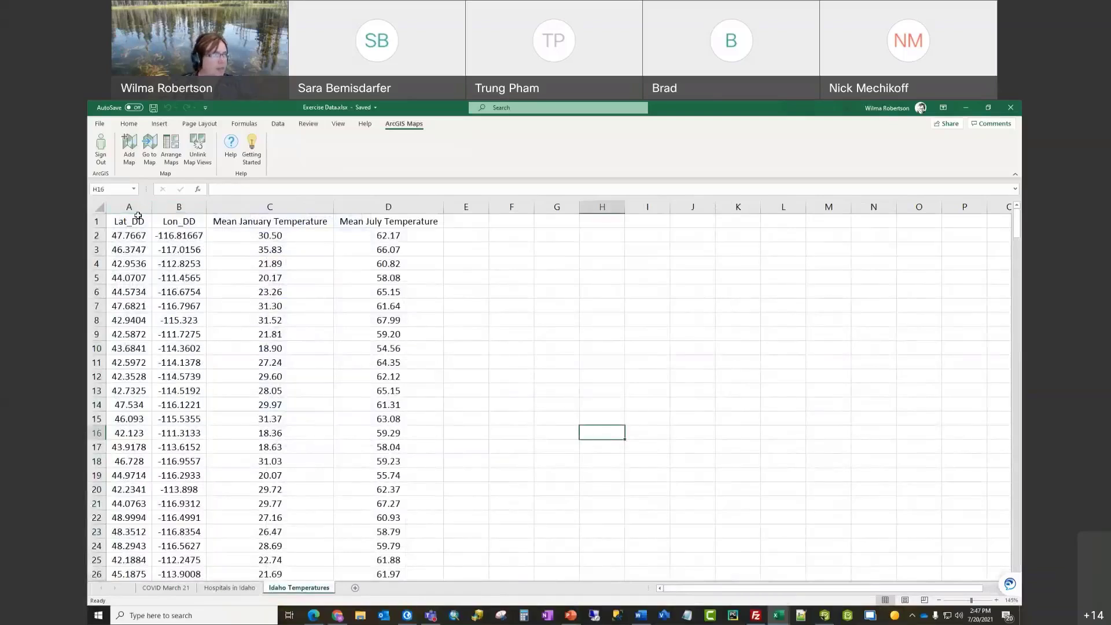
{"action": "left_click", "coordinate": [473, 222]}
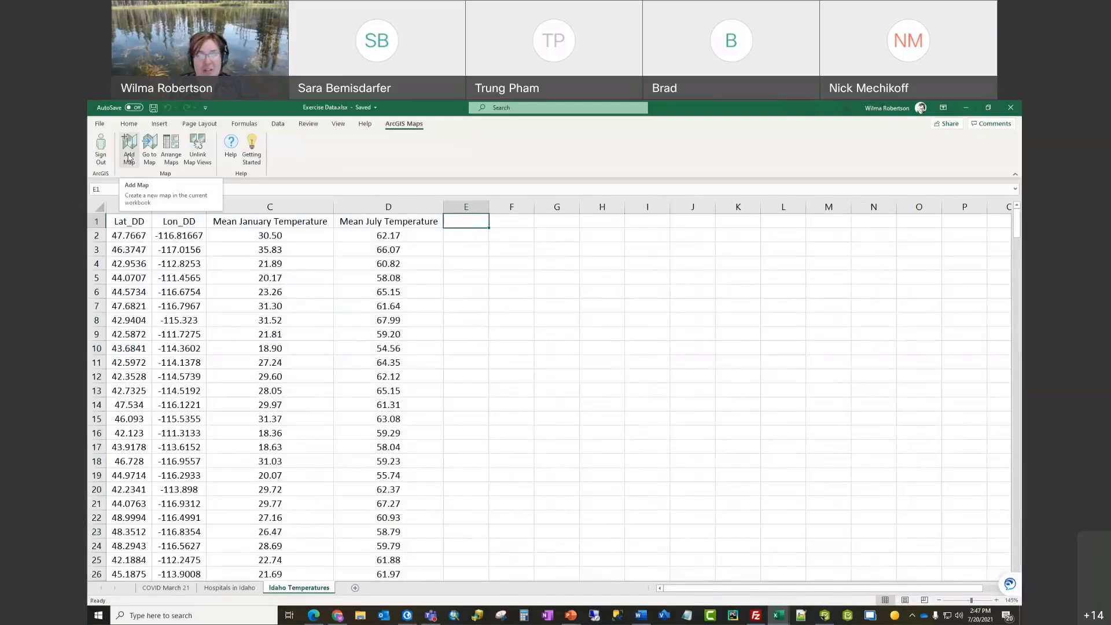
{"action": "left_click", "coordinate": [504, 306]}
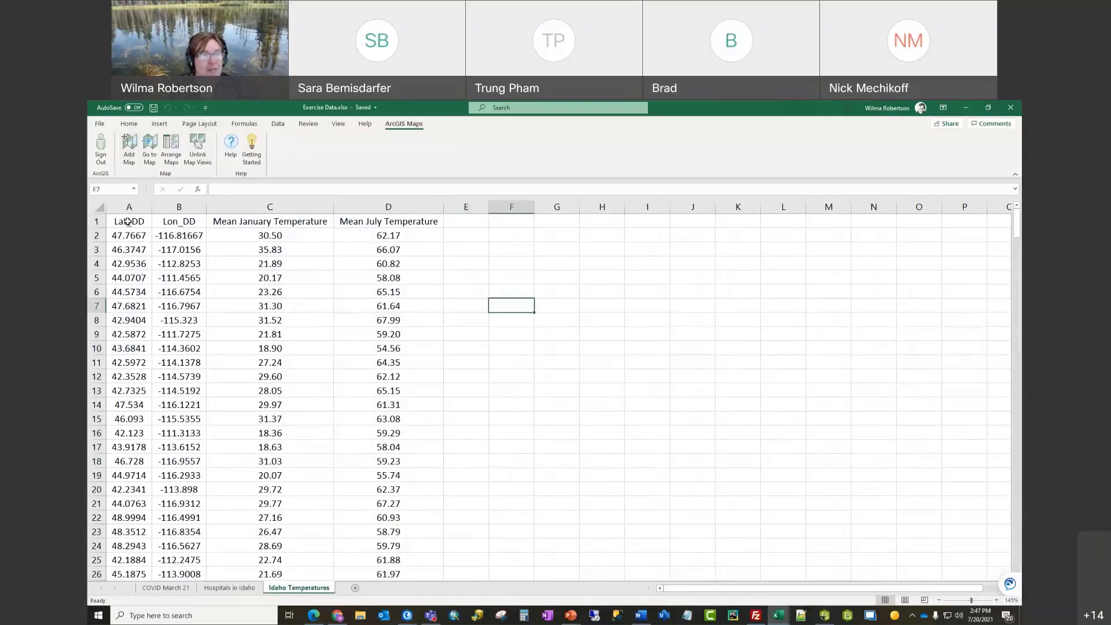
Step: Select headers A1:D1 and extend the selection down to row 325
{"action": "left_click_drag", "start_coordinate": [127, 221], "coordinate": [370, 219]}
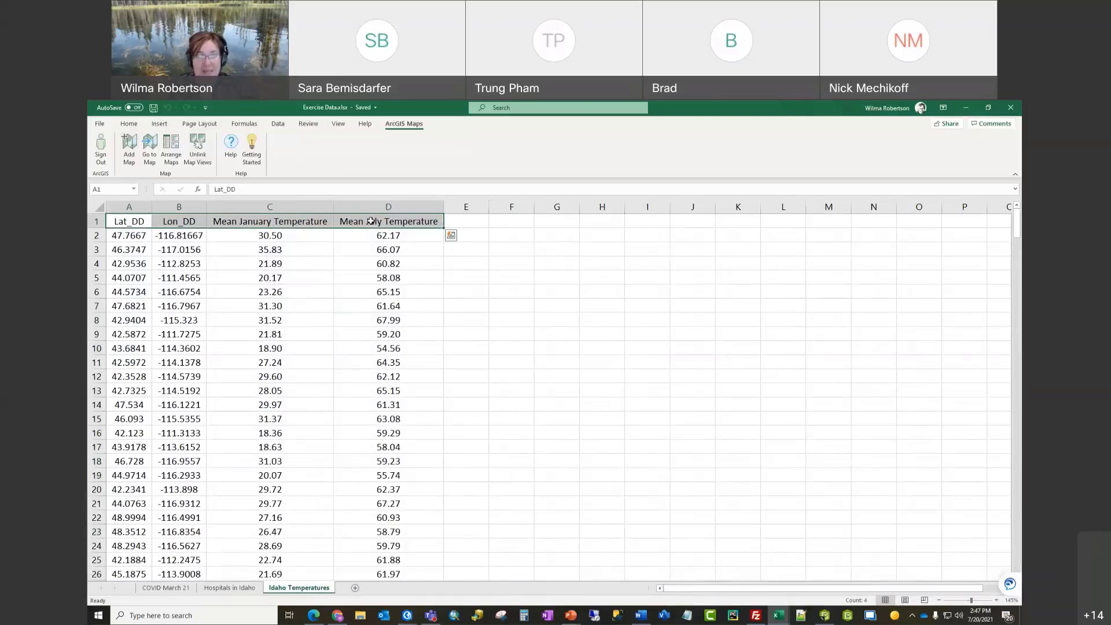
{"action": "left_click", "coordinate": [545, 290]}
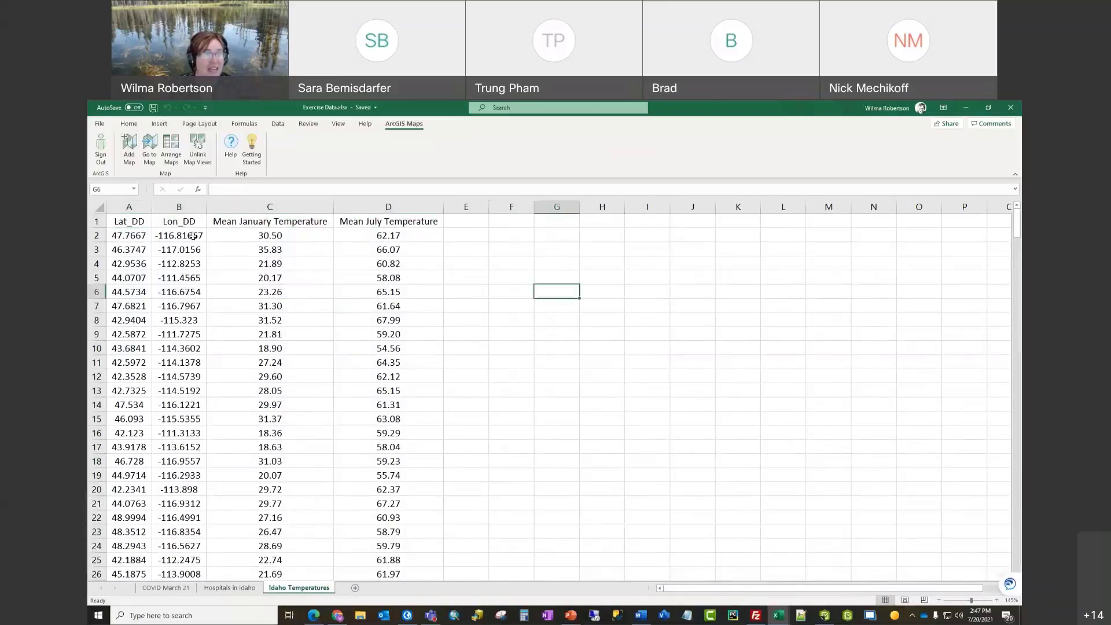
{"action": "left_click_drag", "start_coordinate": [137, 222], "coordinate": [362, 224]}
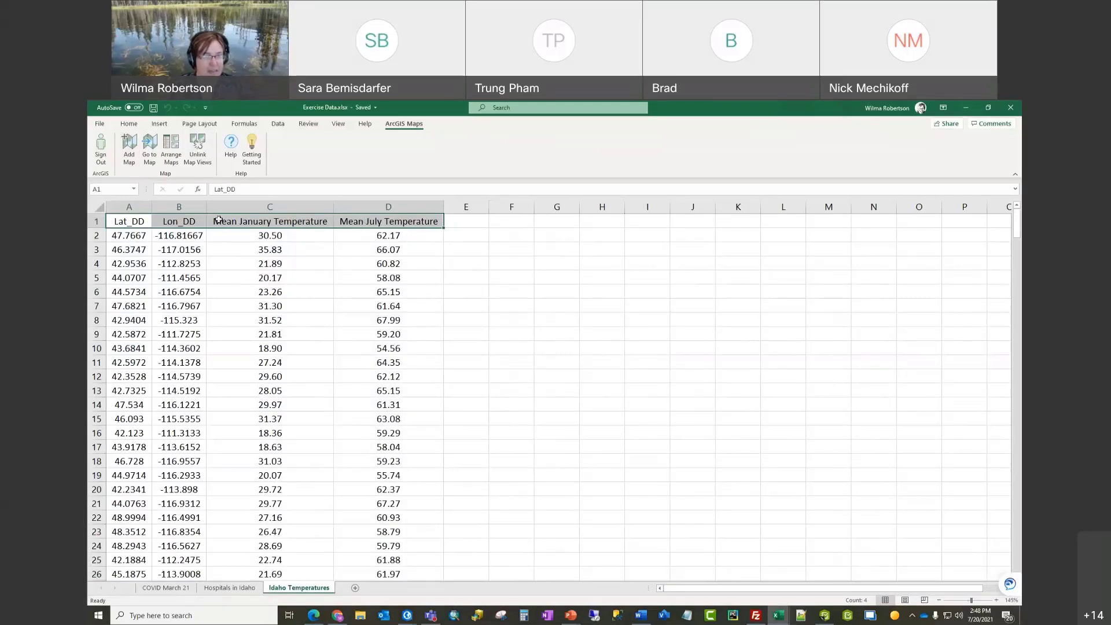
{"action": "left_click_drag", "start_coordinate": [136, 222], "coordinate": [361, 223]}
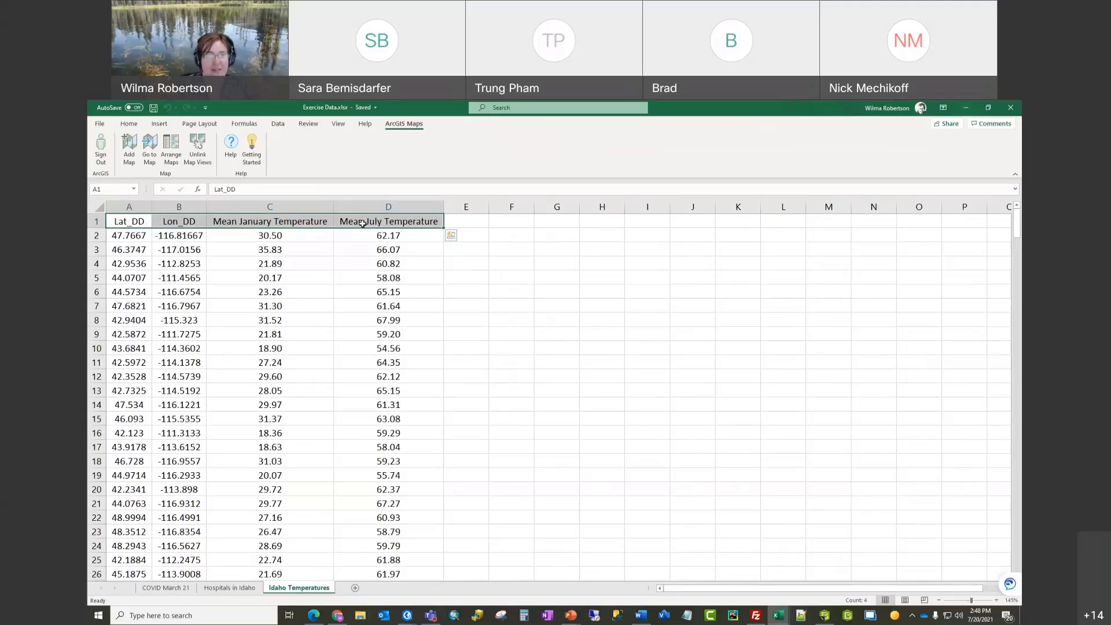
{"action": "key", "text": "ctrl+shift+Down"}
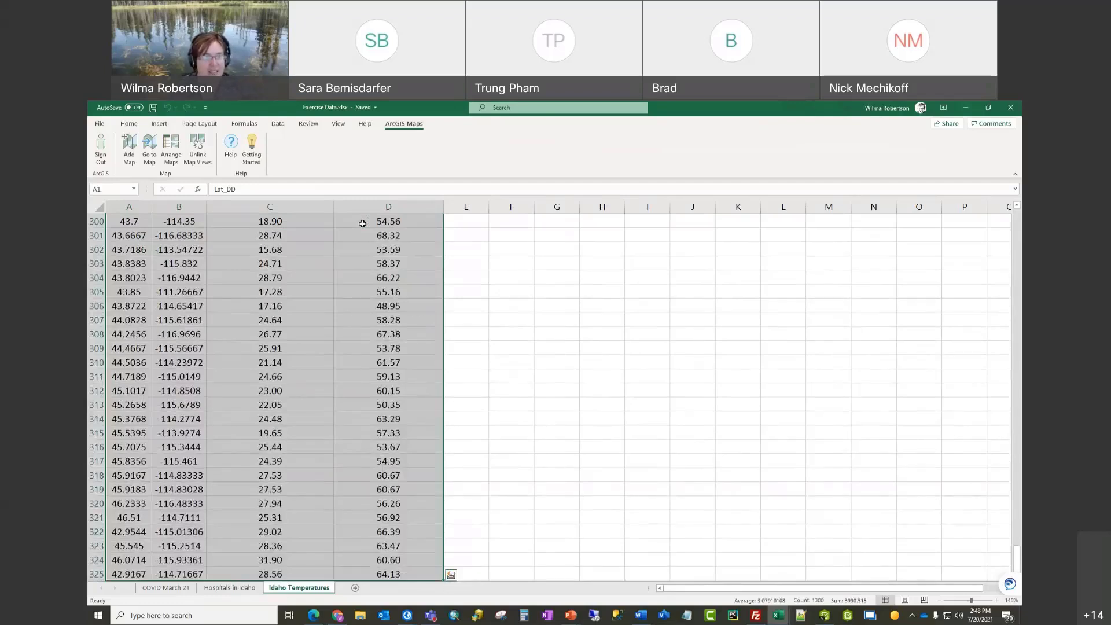
Step: Convert the A1:D325 range into a table with 'My table has headers' kept on
{"action": "left_click", "coordinate": [161, 125]}
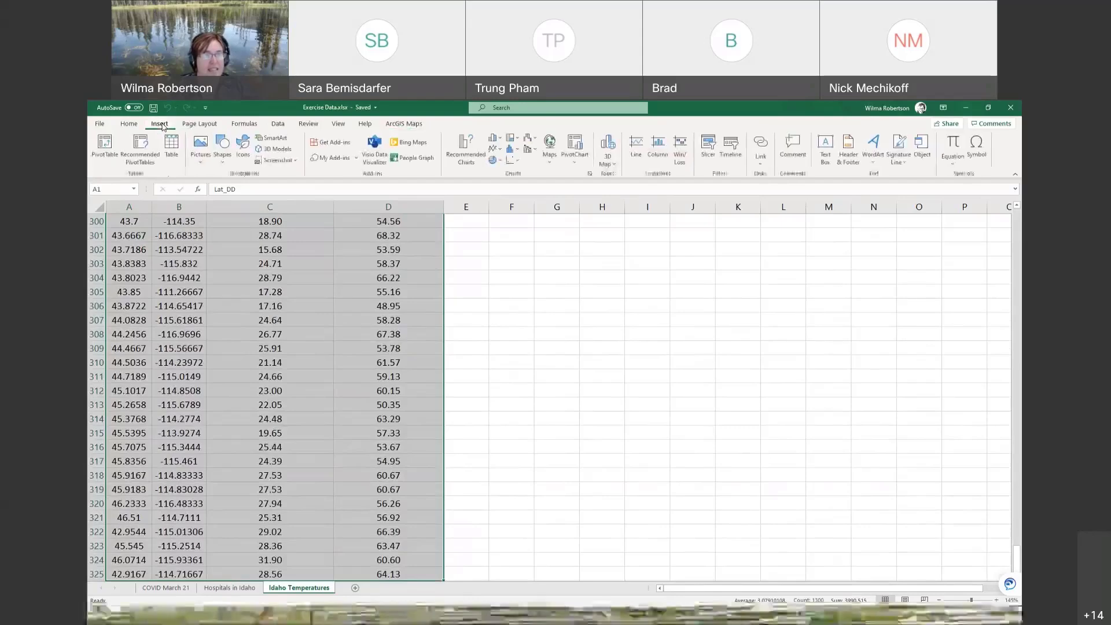
{"action": "left_click", "coordinate": [171, 152]}
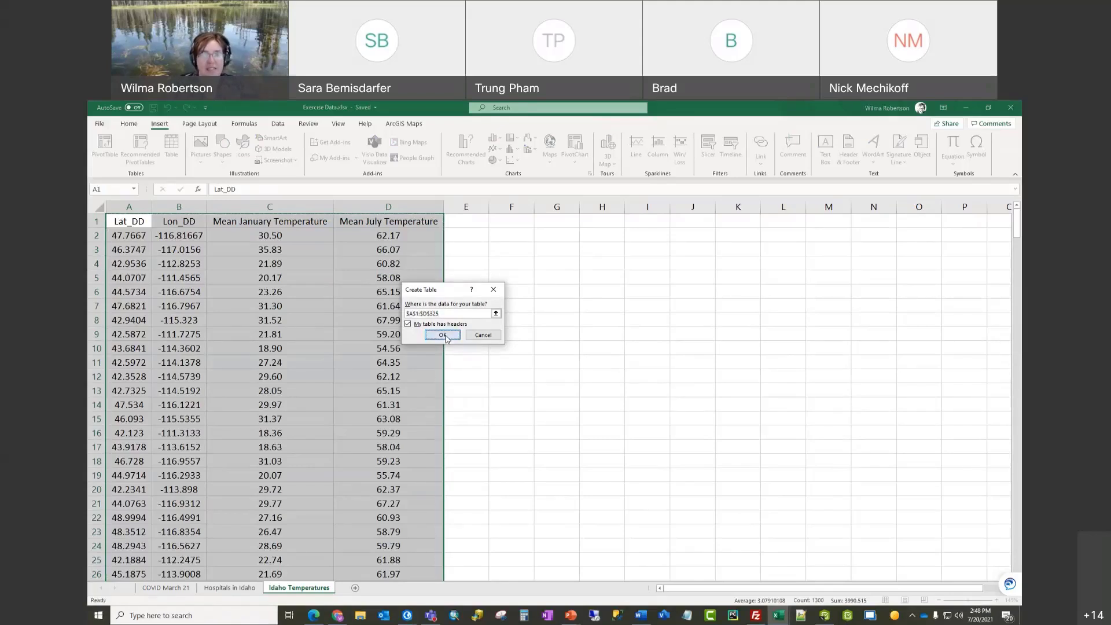
{"action": "left_click", "coordinate": [443, 336]}
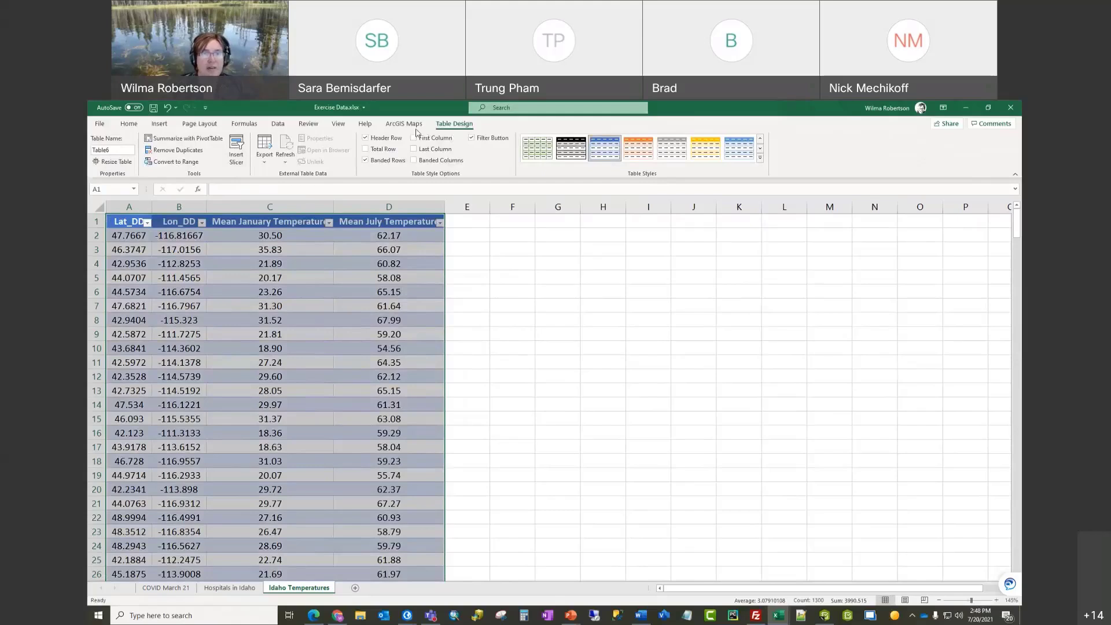
{"action": "left_click", "coordinate": [408, 124]}
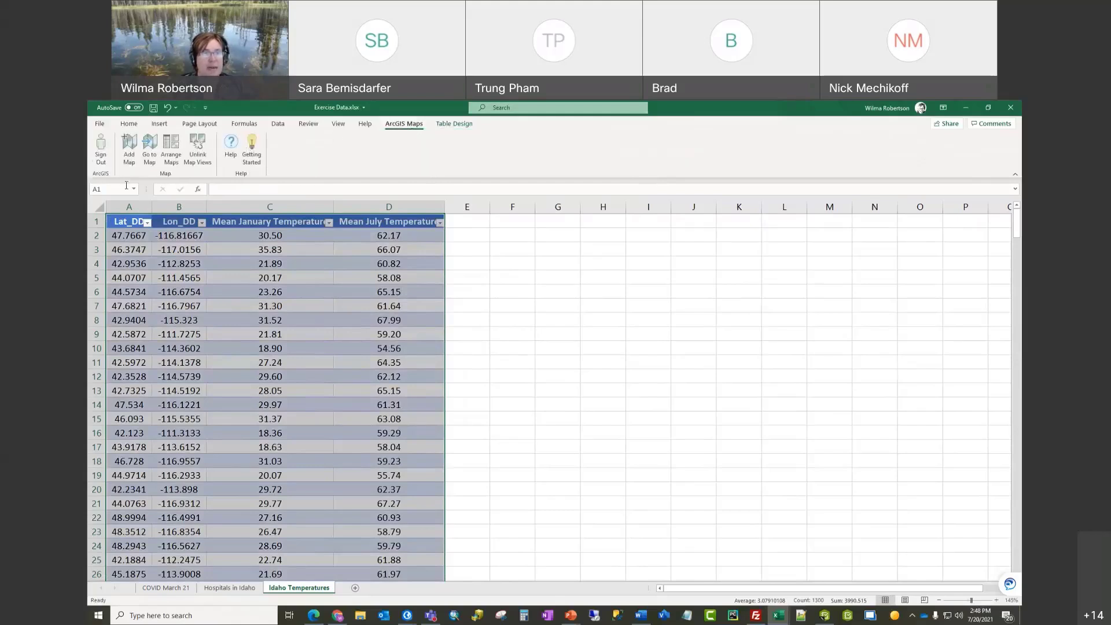
Step: Add a new ArcGIS map using dataset Table6 with location type Coordinates
{"action": "left_click", "coordinate": [130, 153]}
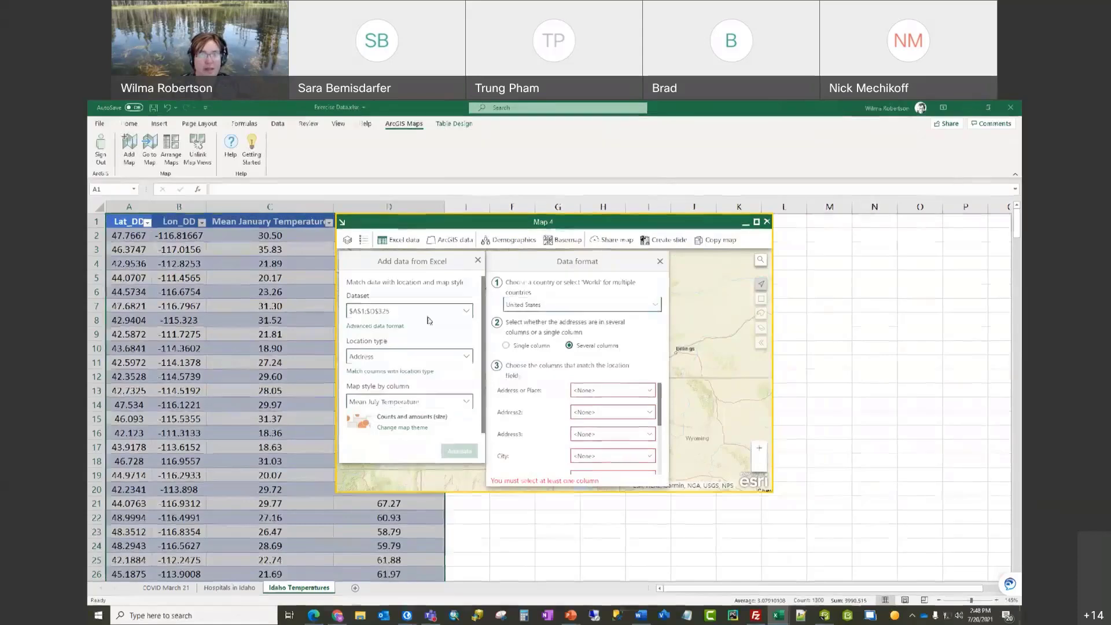
{"action": "left_click", "coordinate": [469, 312]}
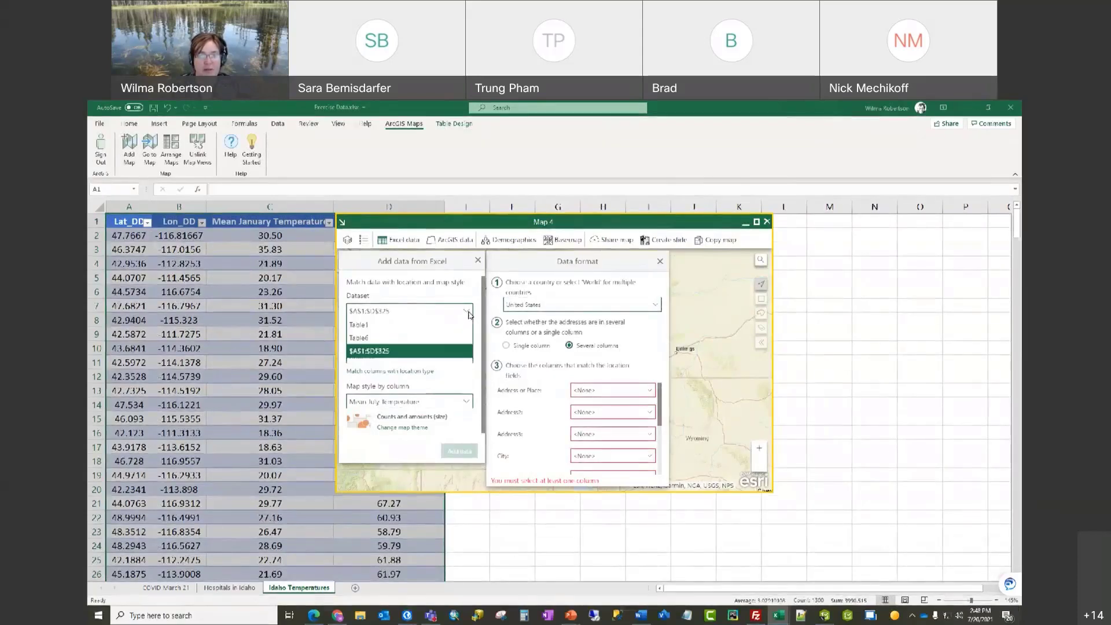
{"action": "left_click", "coordinate": [426, 339]}
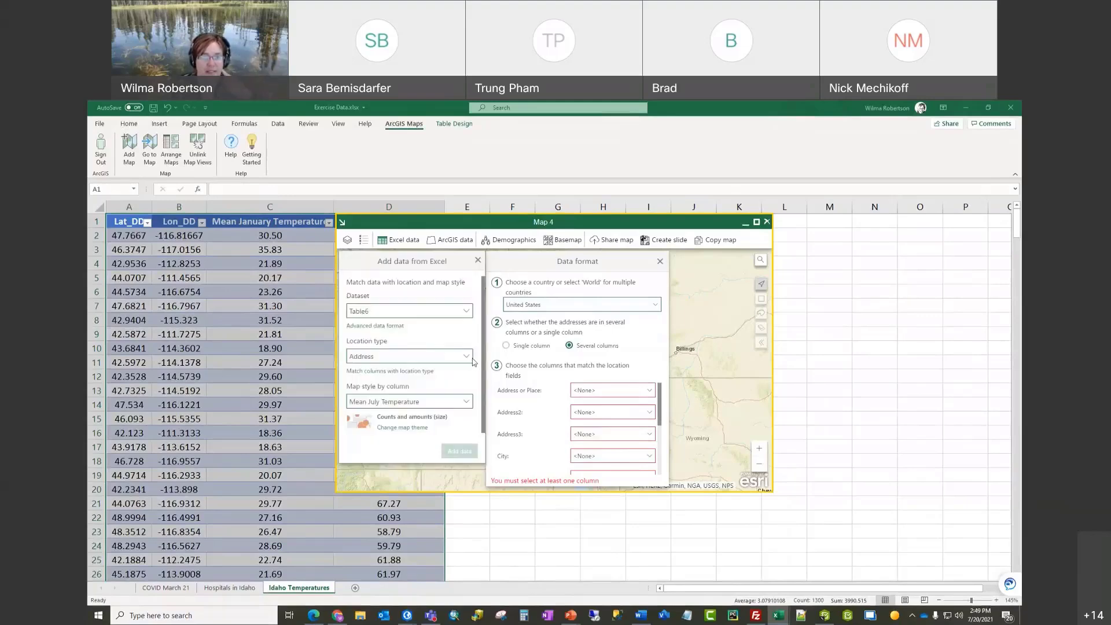
{"action": "left_click", "coordinate": [467, 357]}
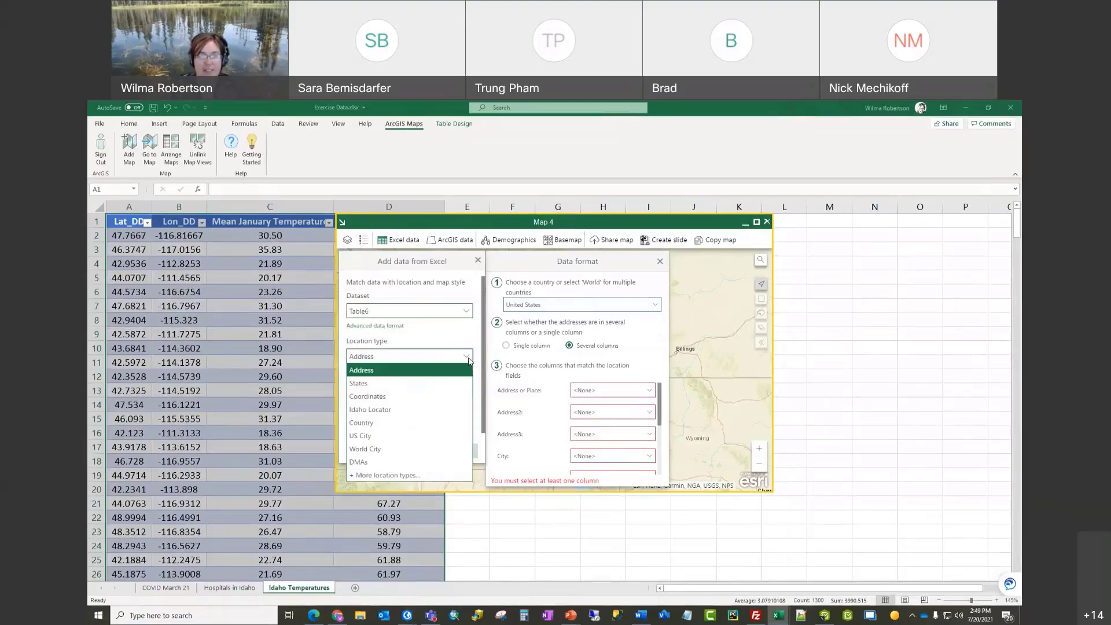
{"action": "left_click", "coordinate": [423, 397]}
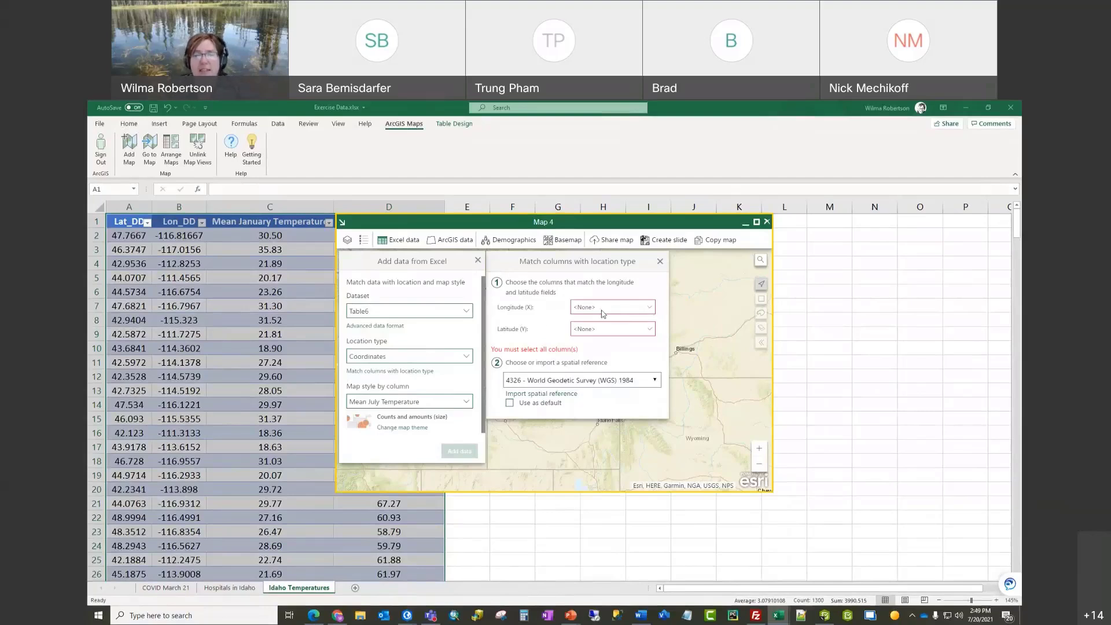
Step: Use Lon_DD for longitude and Lat_DD for latitude in default WGS 1984, add the data, and enlarge the map
{"action": "left_click", "coordinate": [650, 308]}
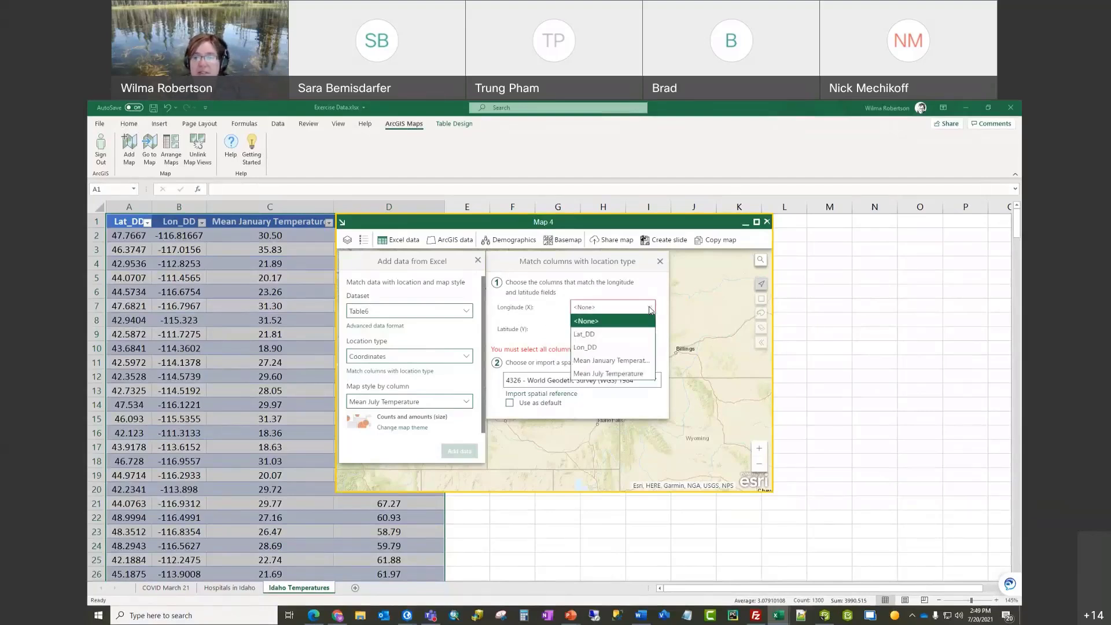
{"action": "left_click", "coordinate": [606, 350]}
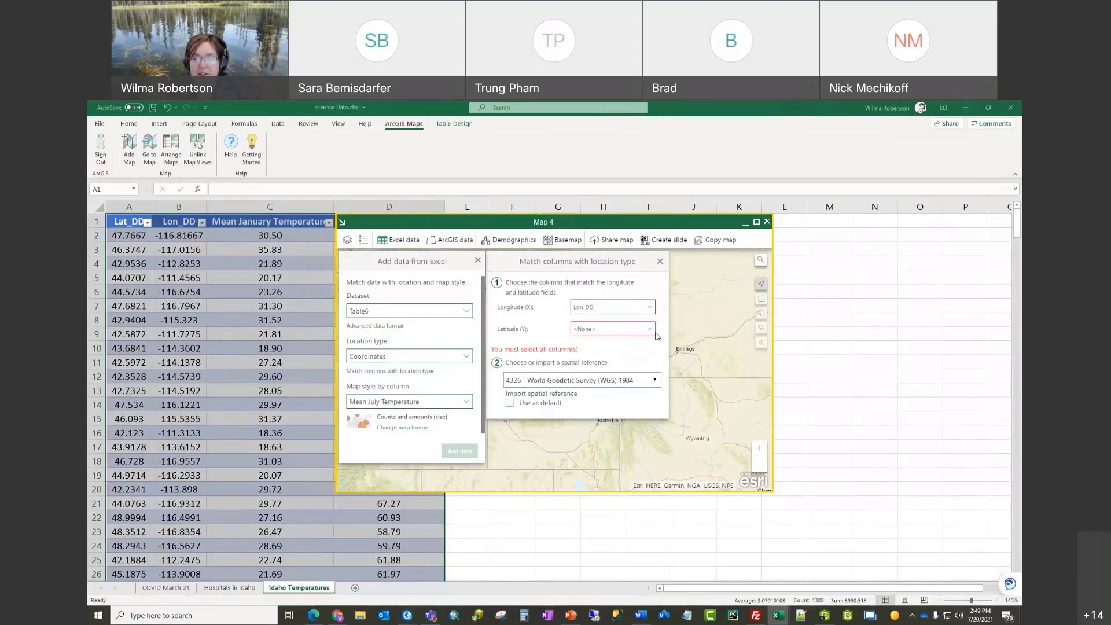
{"action": "left_click", "coordinate": [650, 331]}
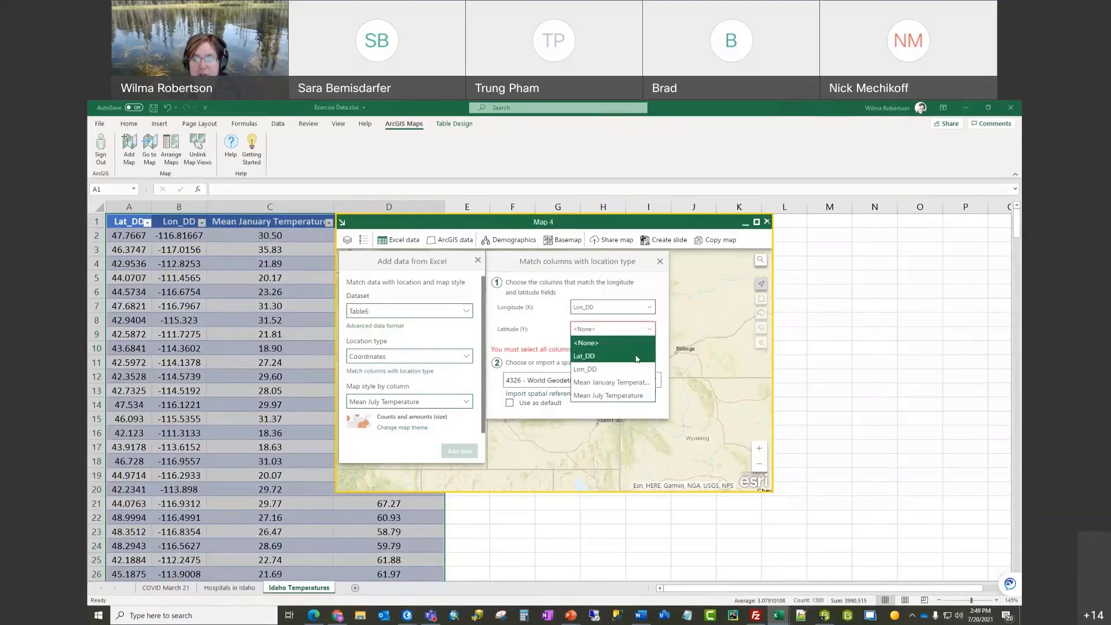
{"action": "left_click", "coordinate": [637, 357]}
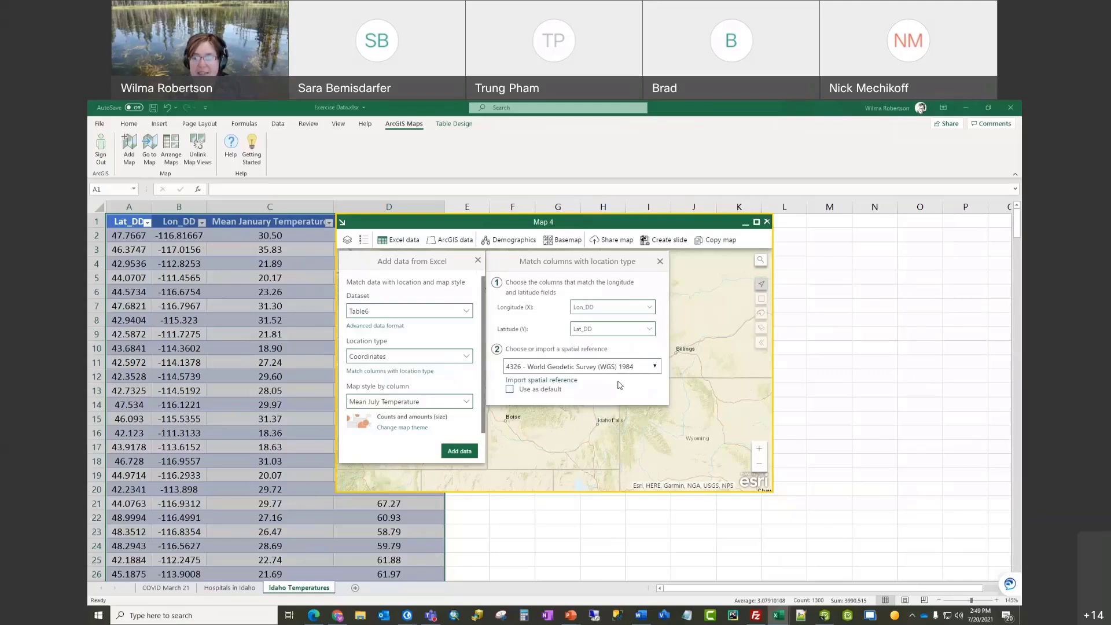
{"action": "left_click", "coordinate": [656, 371]}
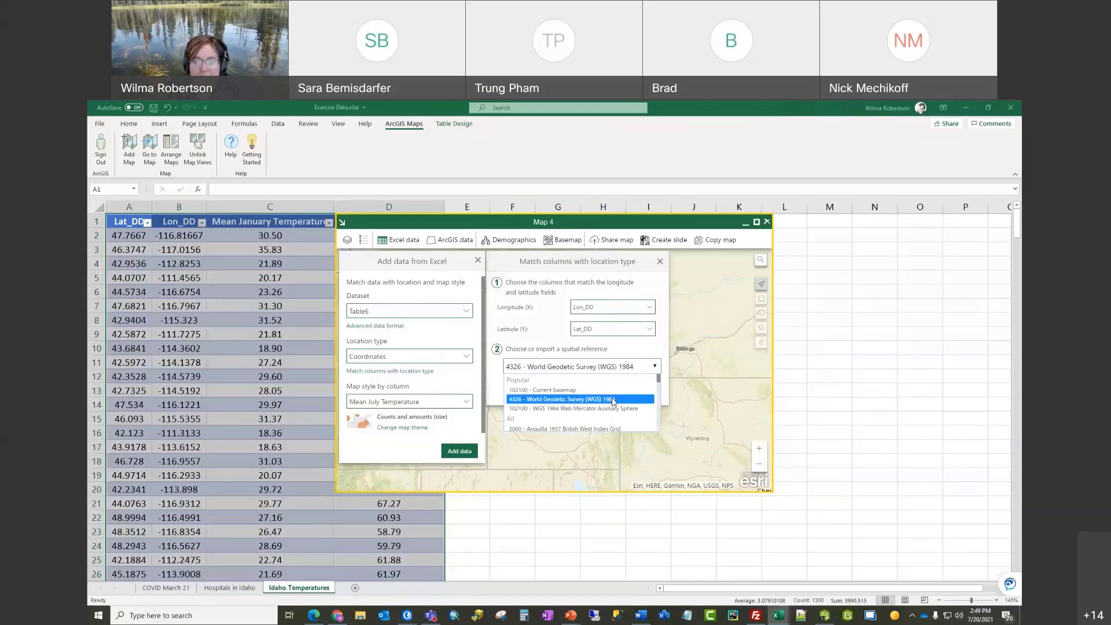
{"action": "left_click", "coordinate": [613, 399]}
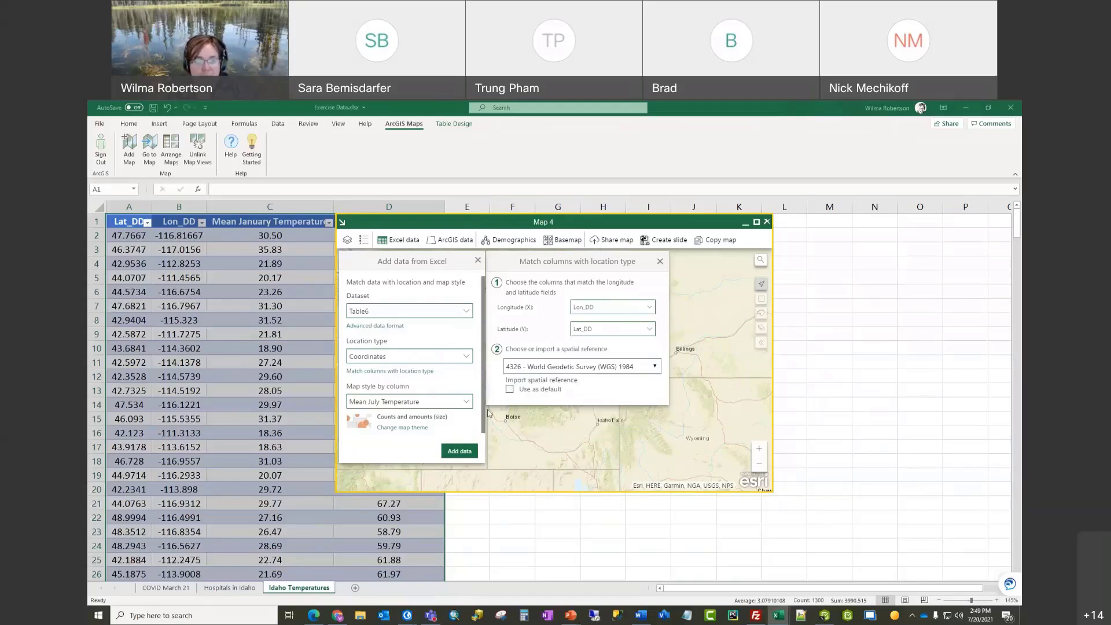
{"action": "left_click", "coordinate": [511, 390]}
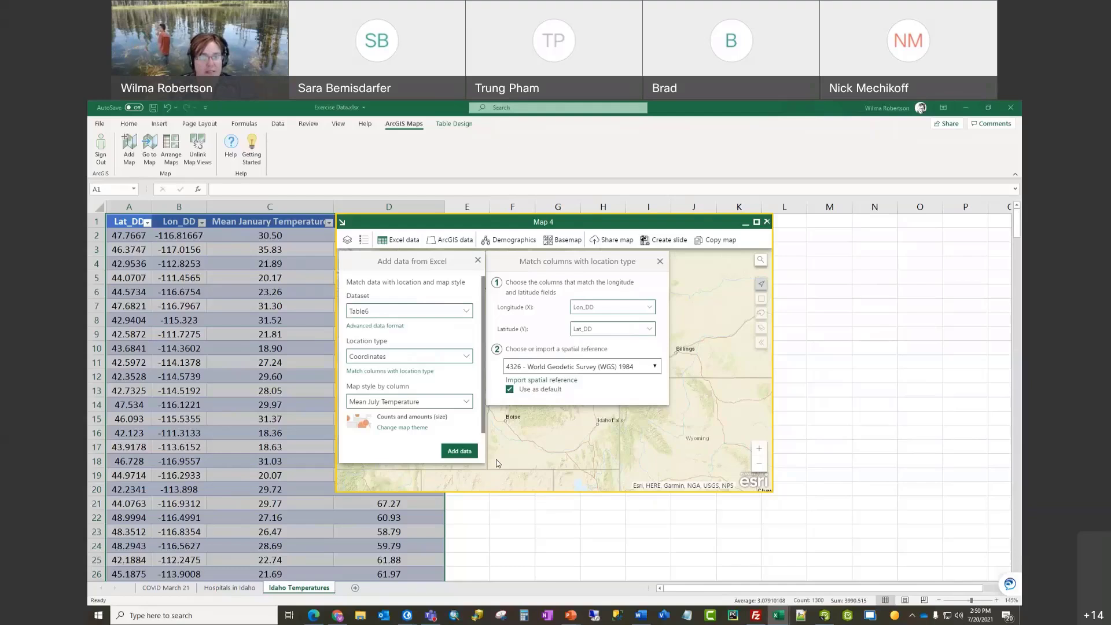
{"action": "left_click", "coordinate": [463, 456]}
{"action": "left_click", "coordinate": [609, 398]}
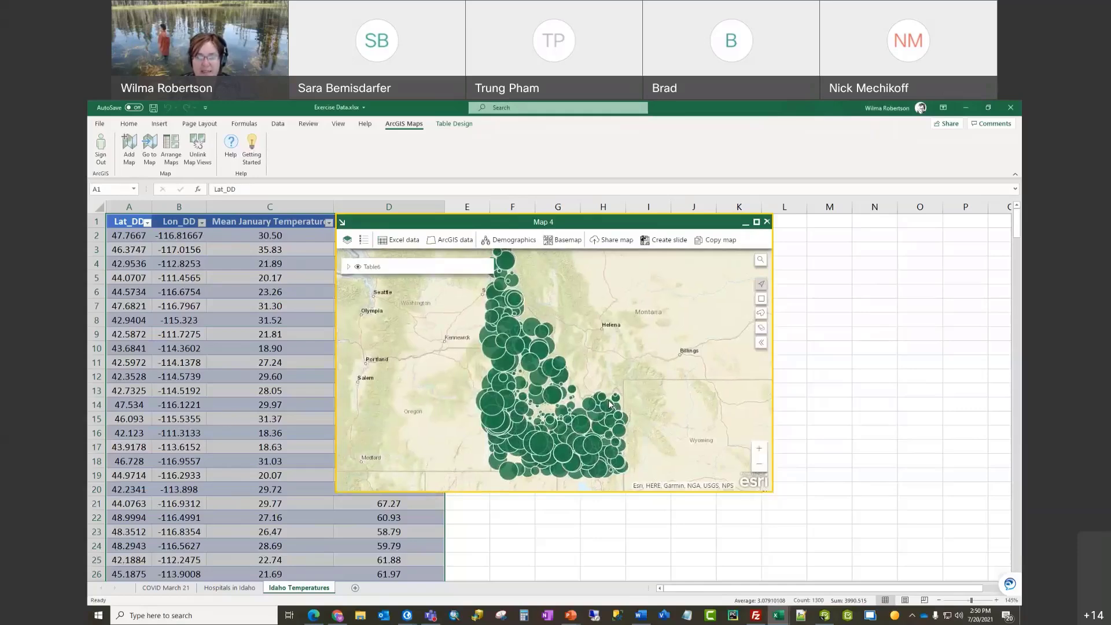
{"action": "left_click", "coordinate": [756, 223]}
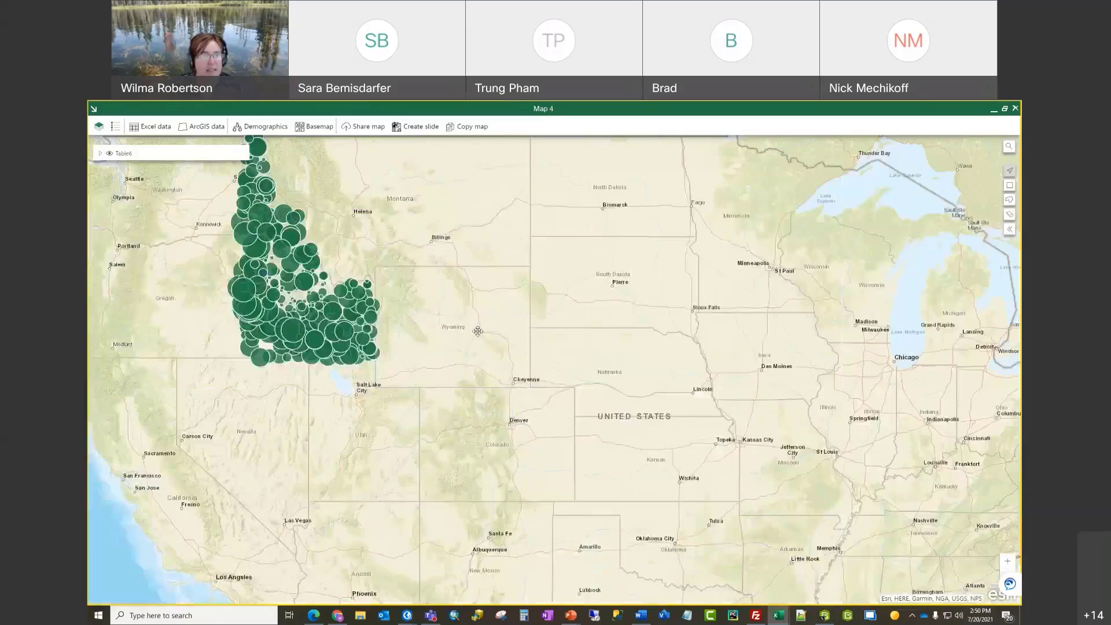
Step: Pan and zoom Map 4 to centre on the Idaho temperature stations
{"action": "left_click_drag", "start_coordinate": [476, 330], "coordinate": [637, 402]}
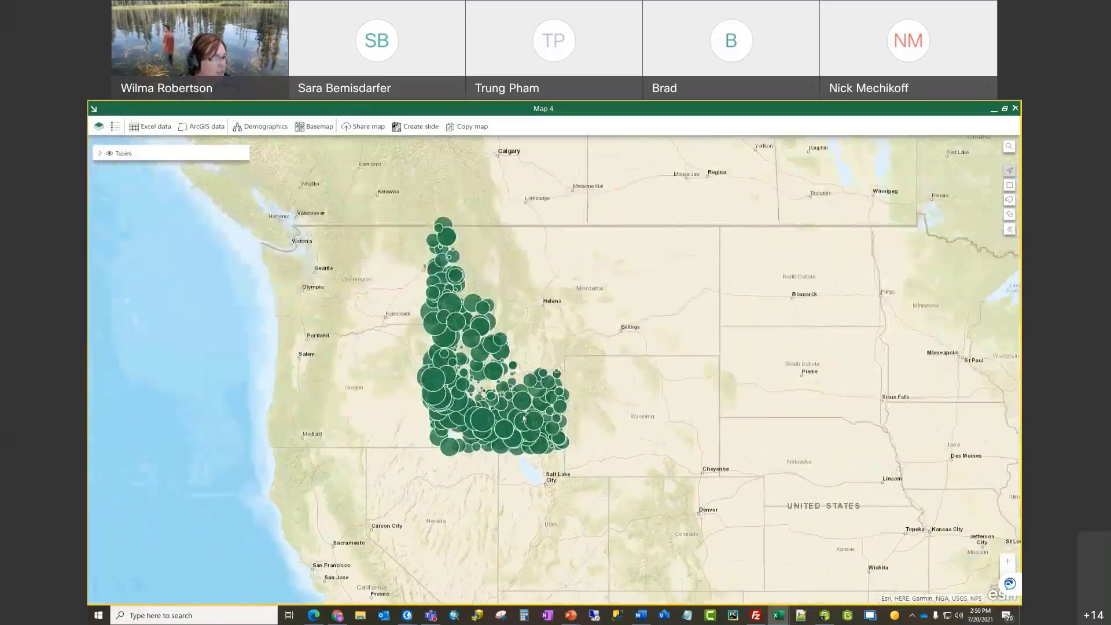
{"action": "scroll", "coordinate": [511, 411], "scroll_direction": "up", "scroll_amount": 2}
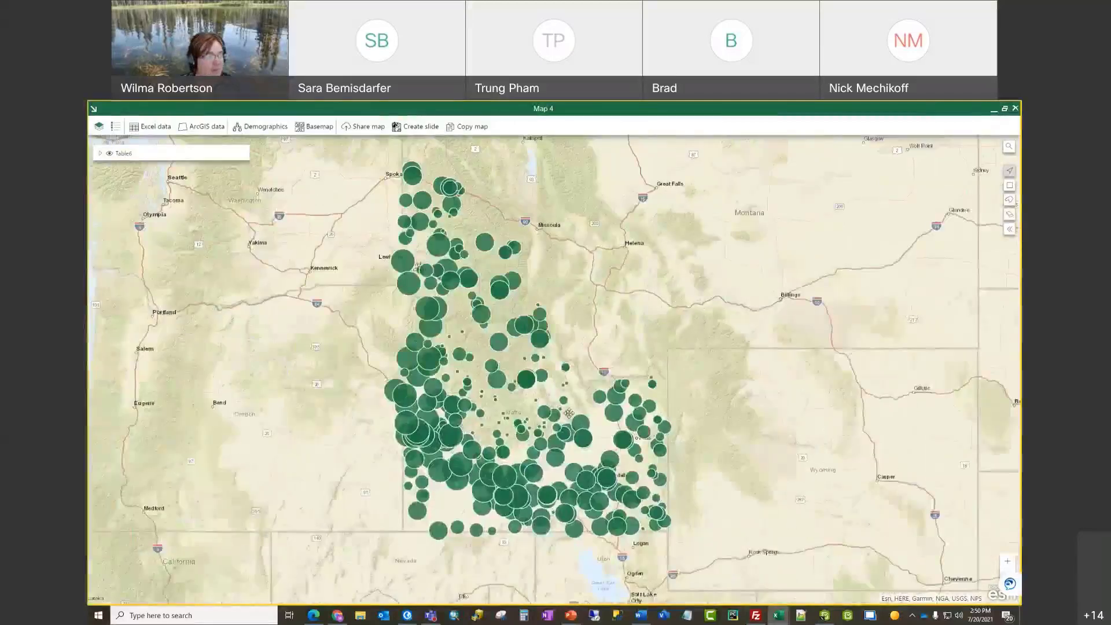
{"action": "left_click_drag", "start_coordinate": [555, 404], "coordinate": [581, 431]}
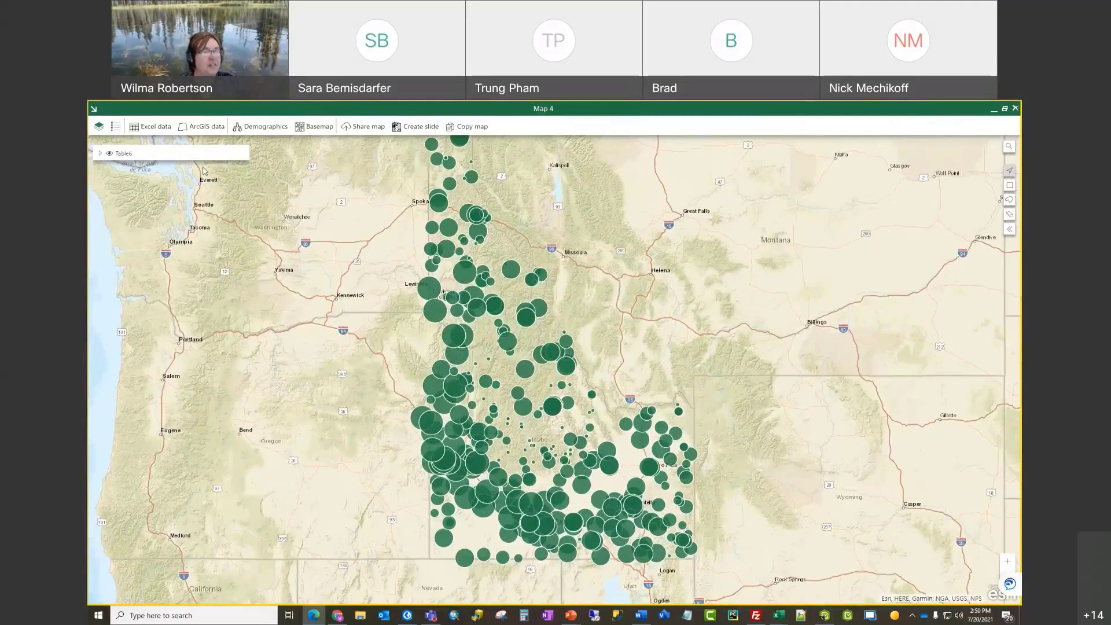
{"action": "mouse_move", "coordinate": [212, 153]}
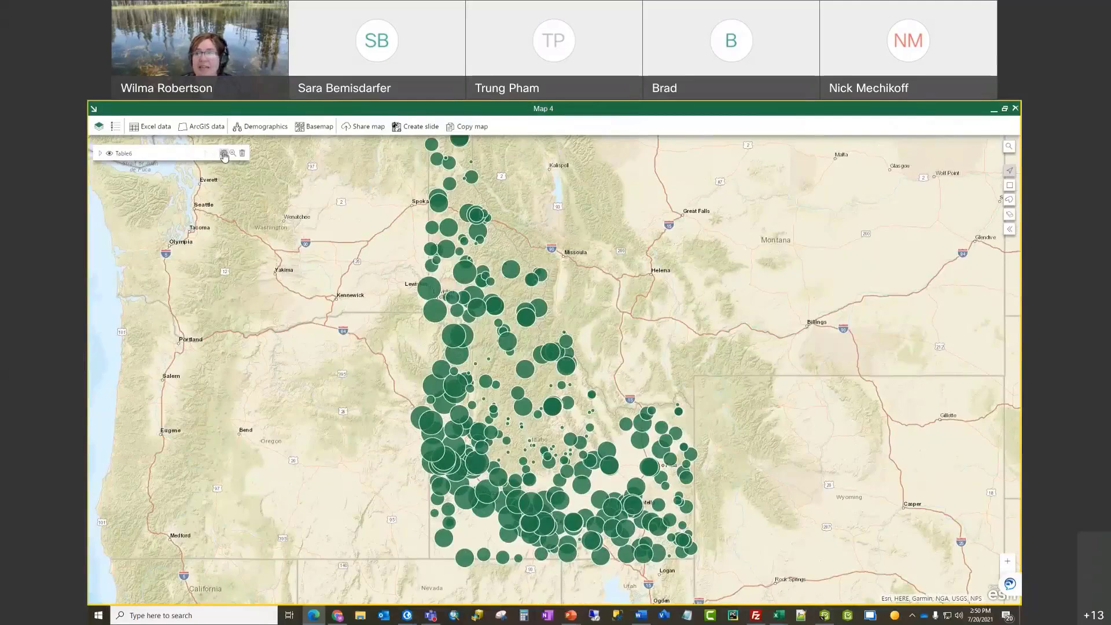
Step: Rename the Table6 layer to 'Mean July Temperatures' and close the layer options
{"action": "left_click", "coordinate": [224, 154]}
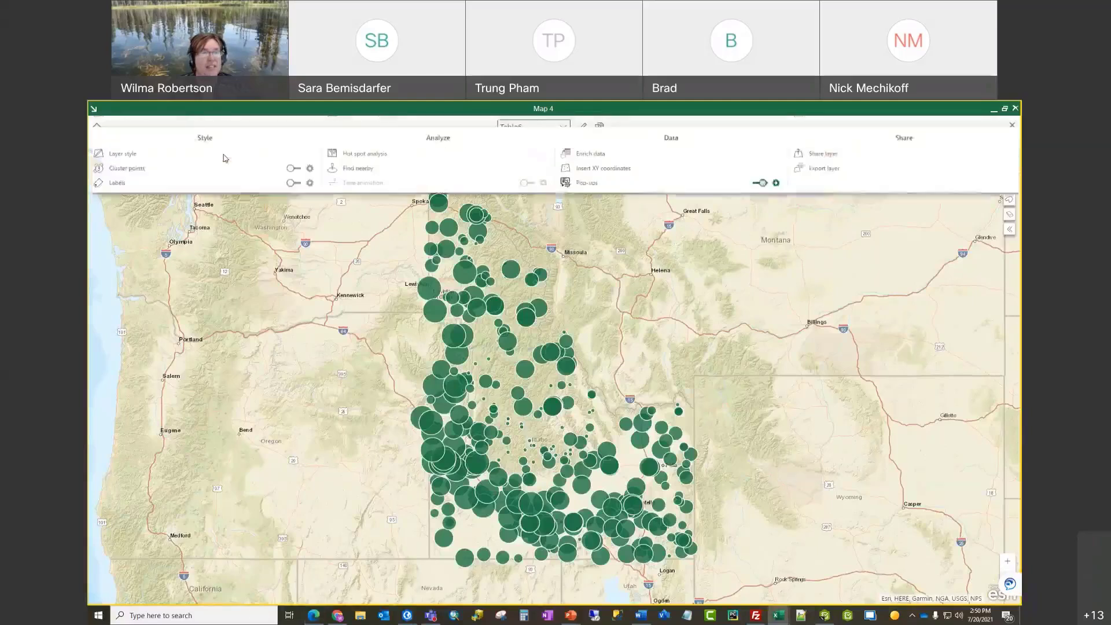
{"action": "left_click", "coordinate": [583, 131]}
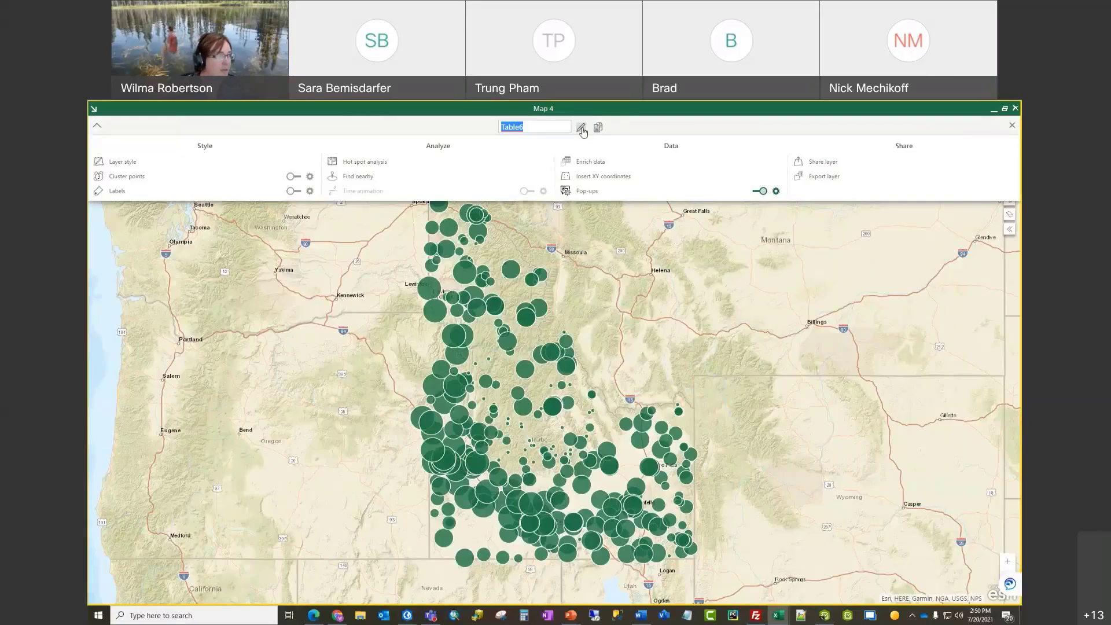
{"action": "type", "text": "Mean "}
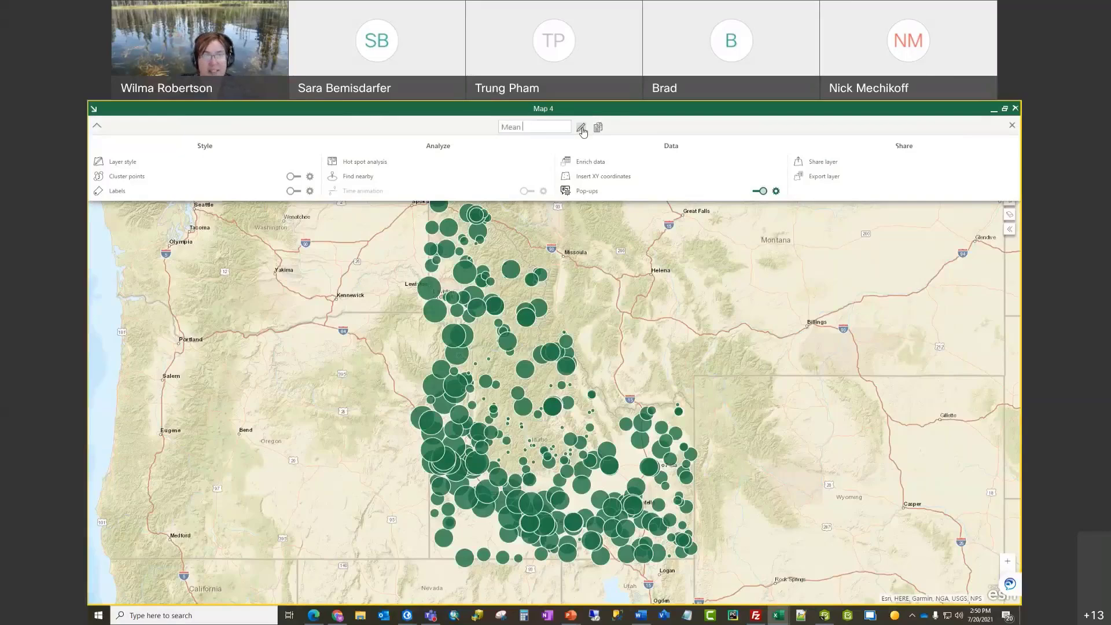
{"action": "type", "text": "July Temp"}
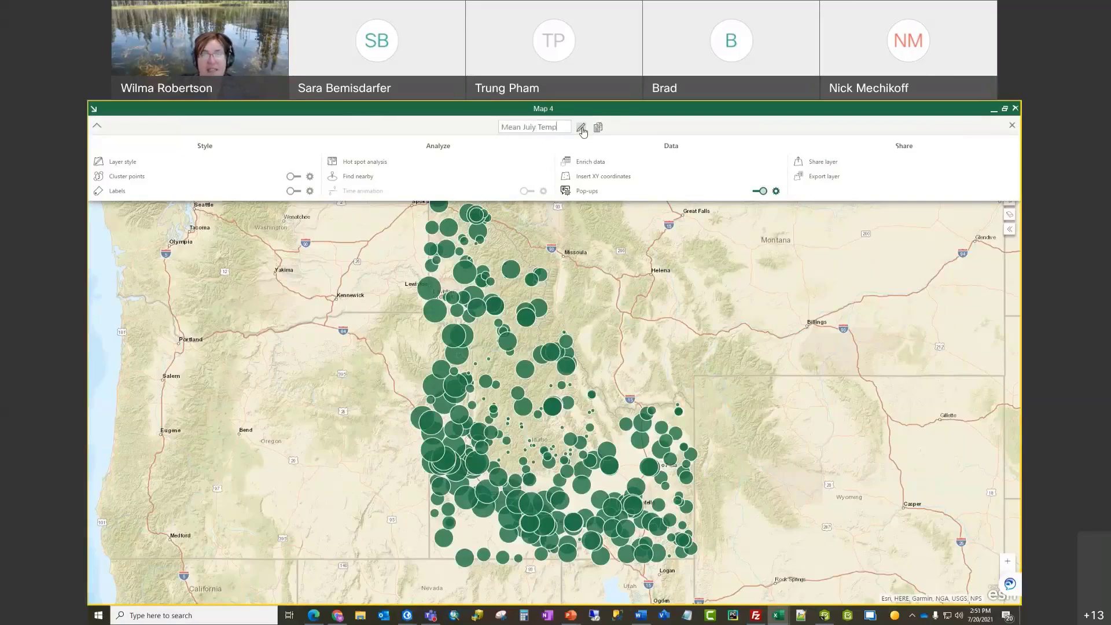
{"action": "type", "text": "eratures"}
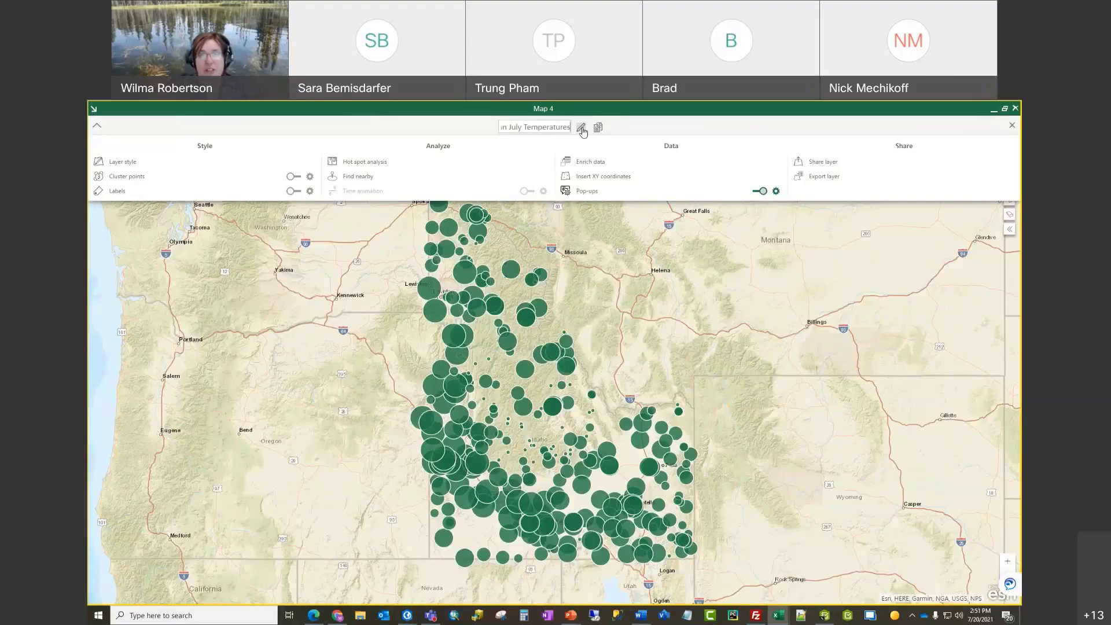
{"action": "left_click", "coordinate": [660, 132]}
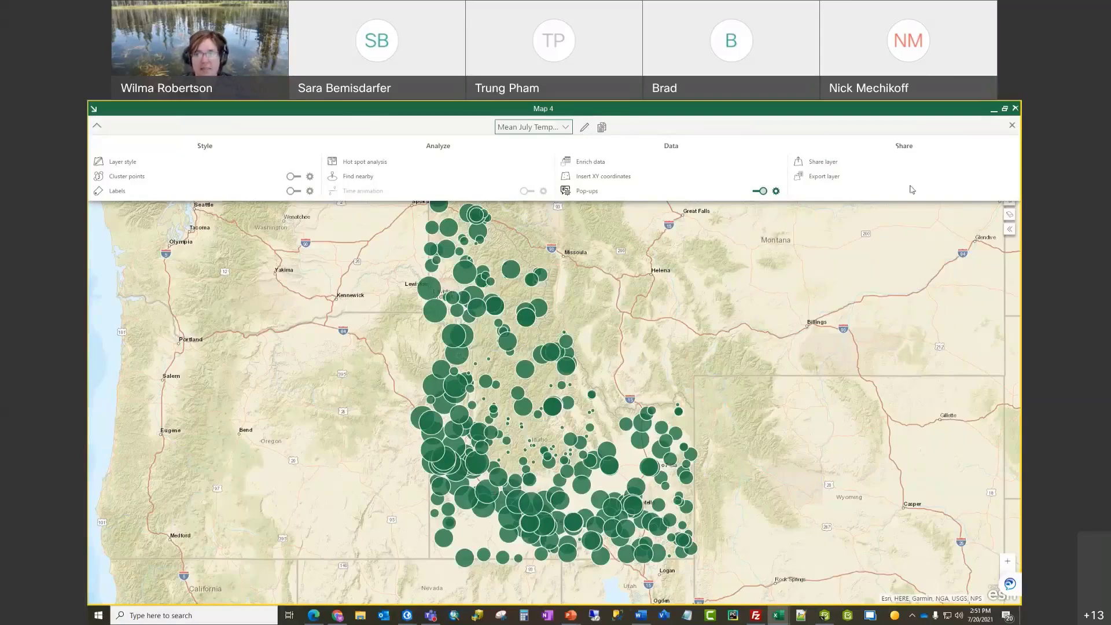
{"action": "left_click", "coordinate": [1012, 125]}
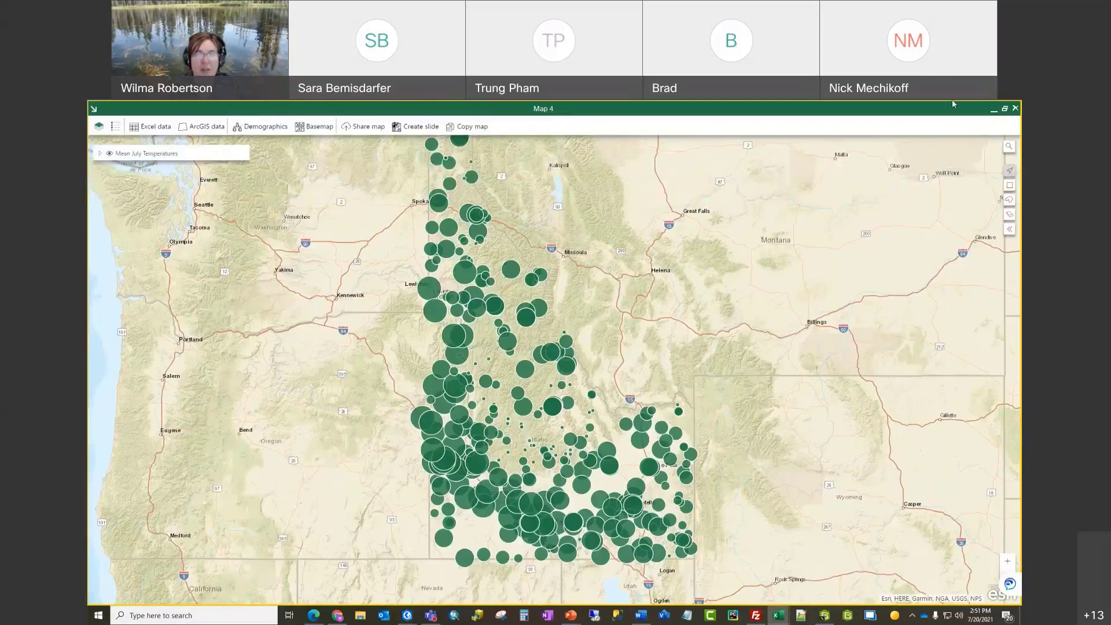
Step: Restore Map 4 to a smaller window, move it up and left, and enlarge it
{"action": "left_click", "coordinate": [1005, 108]}
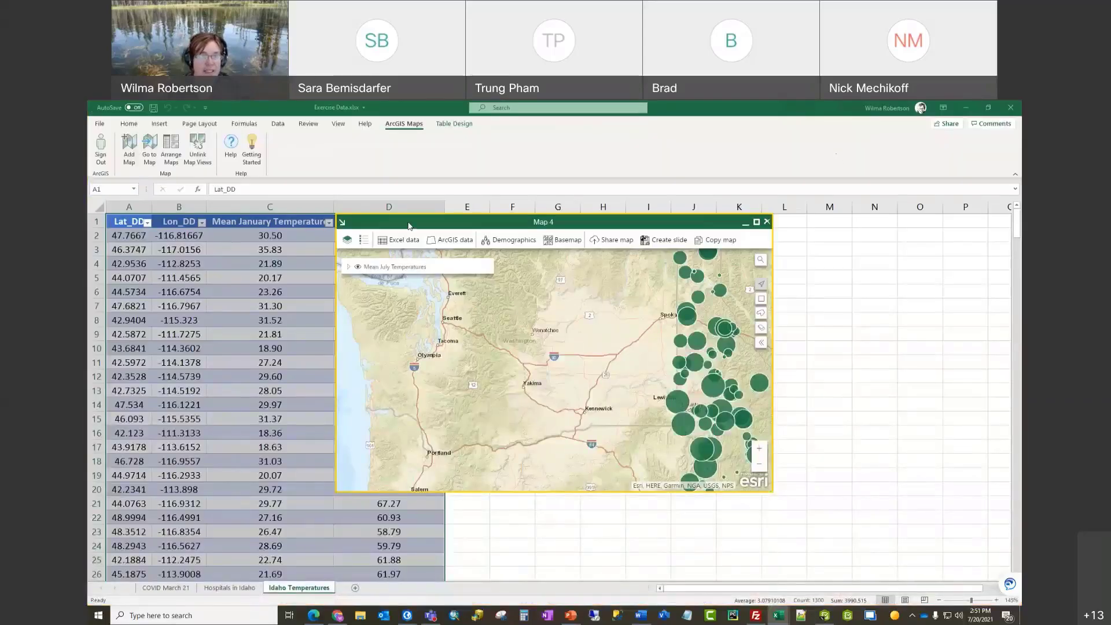
{"action": "left_click_drag", "start_coordinate": [408, 223], "coordinate": [540, 240]}
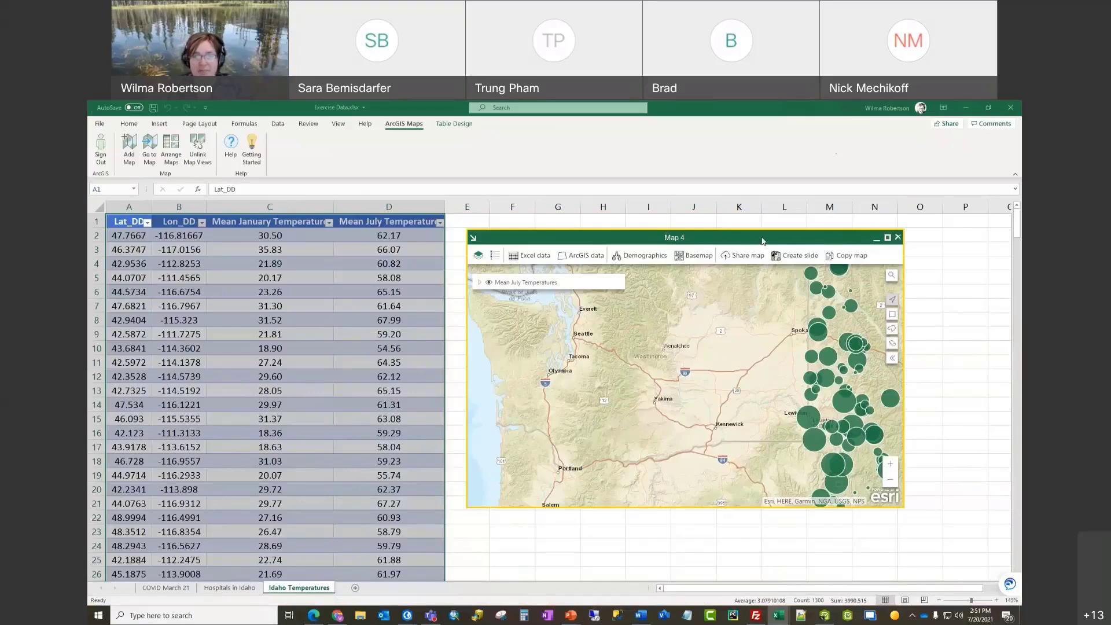
{"action": "left_click_drag", "start_coordinate": [762, 242], "coordinate": [742, 186]}
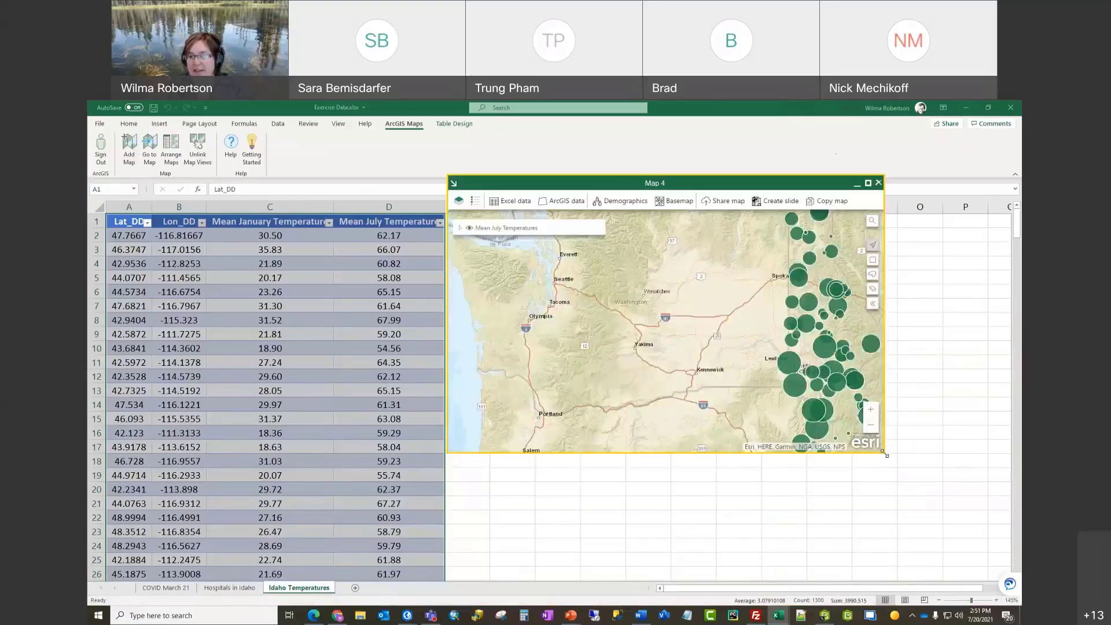
{"action": "left_click_drag", "start_coordinate": [885, 455], "coordinate": [924, 508]}
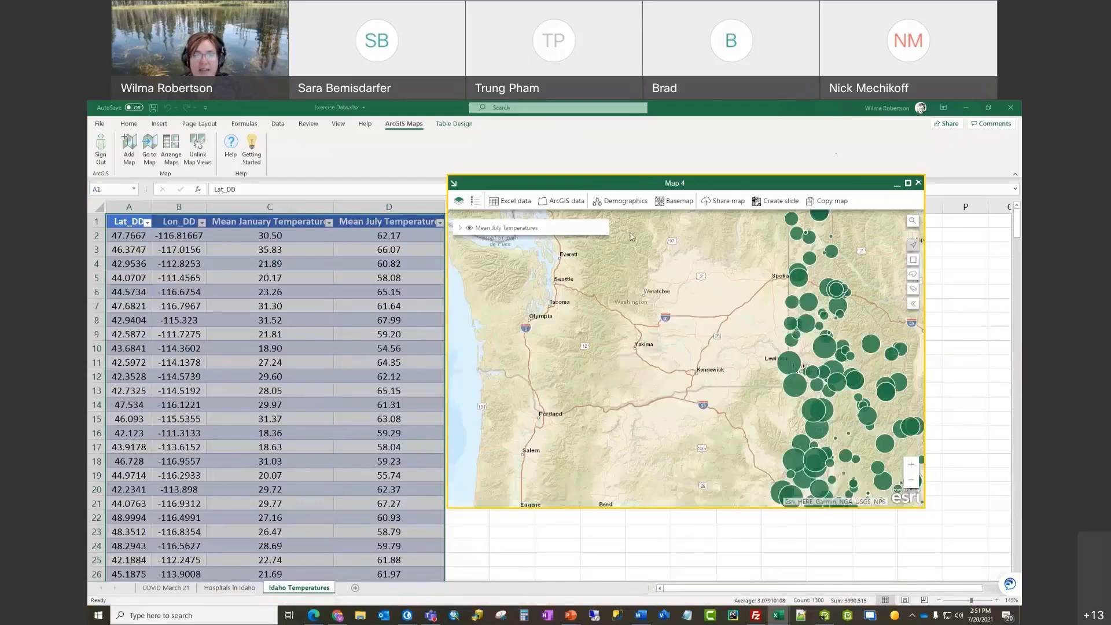
Step: Add Table6 as Lon_DD/Lat_DD points styled by Mean January Temperature
{"action": "left_click", "coordinate": [514, 203]}
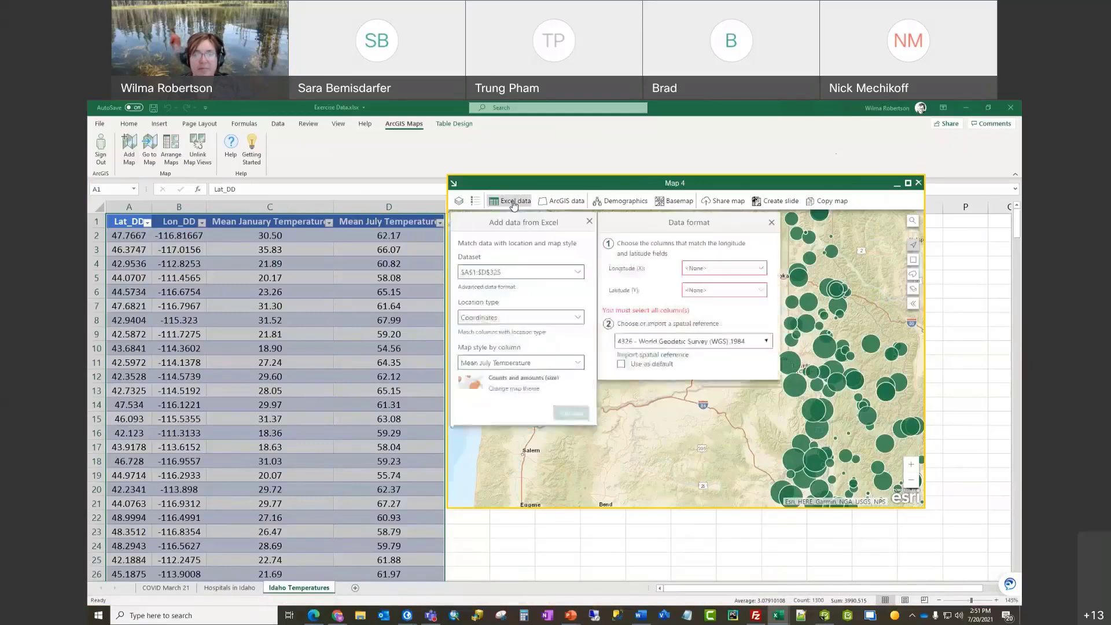
{"action": "left_click", "coordinate": [577, 272]}
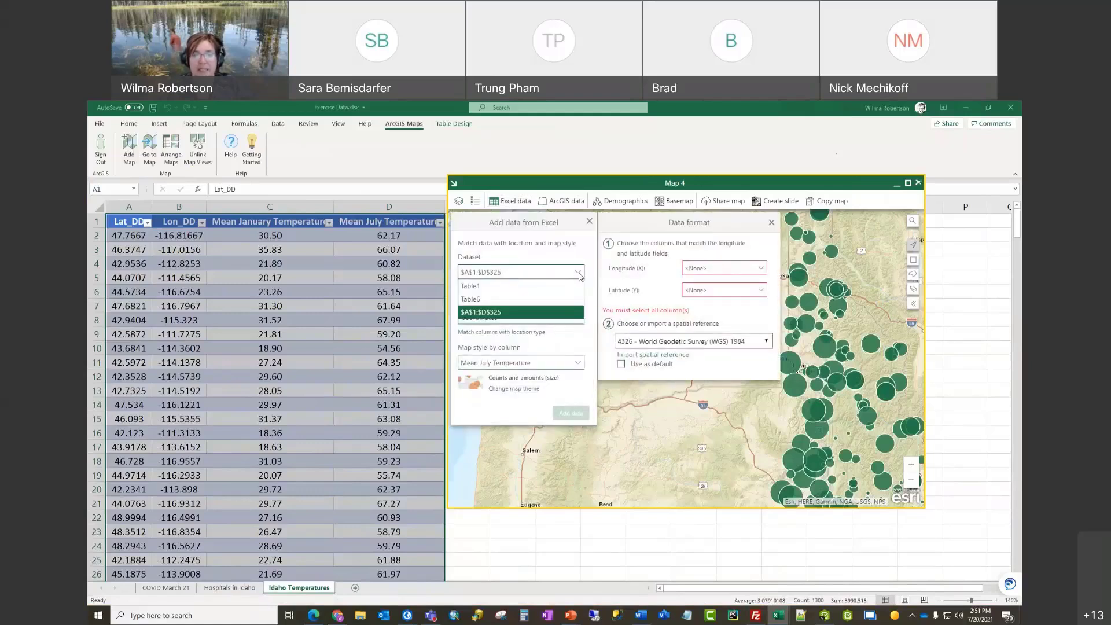
{"action": "left_click", "coordinate": [520, 301]}
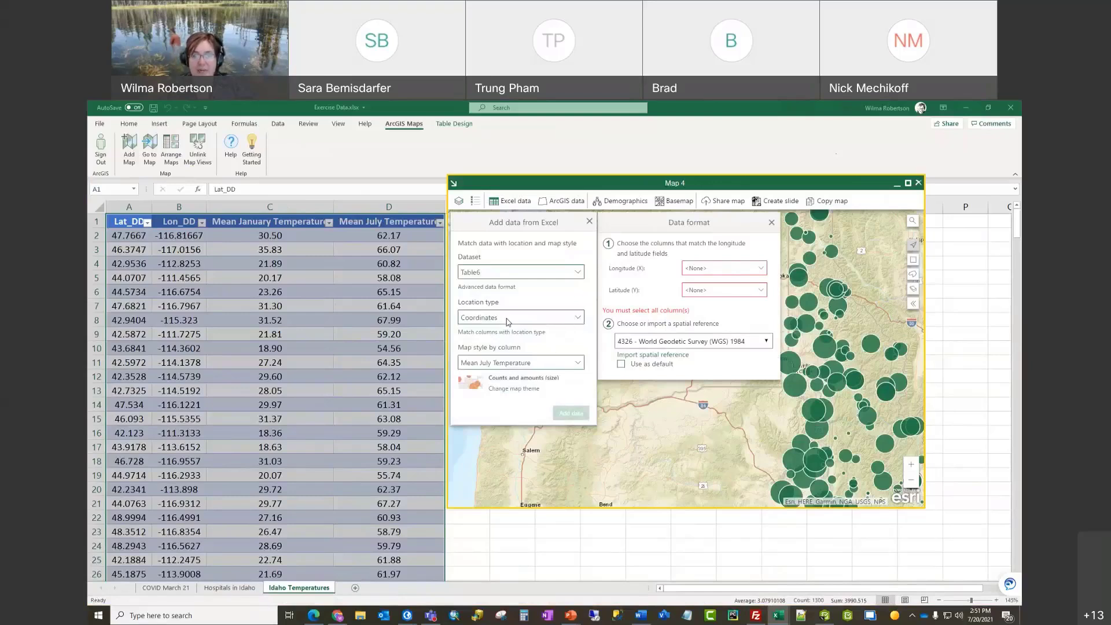
{"action": "left_click", "coordinate": [578, 363]}
{"action": "left_click", "coordinate": [529, 415]}
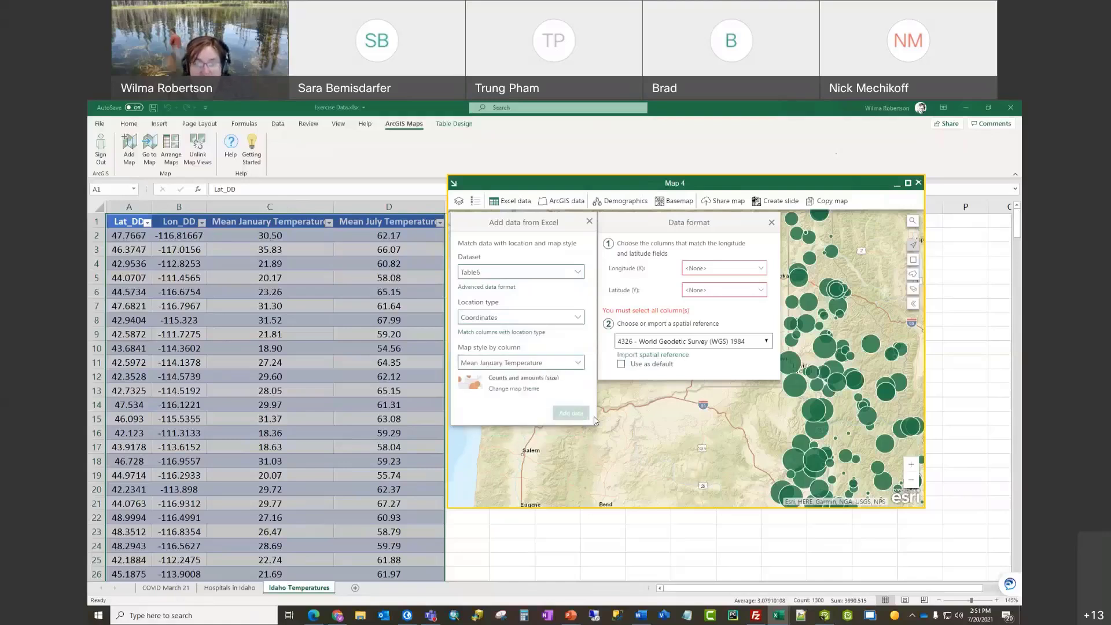
{"action": "left_click", "coordinate": [762, 271]}
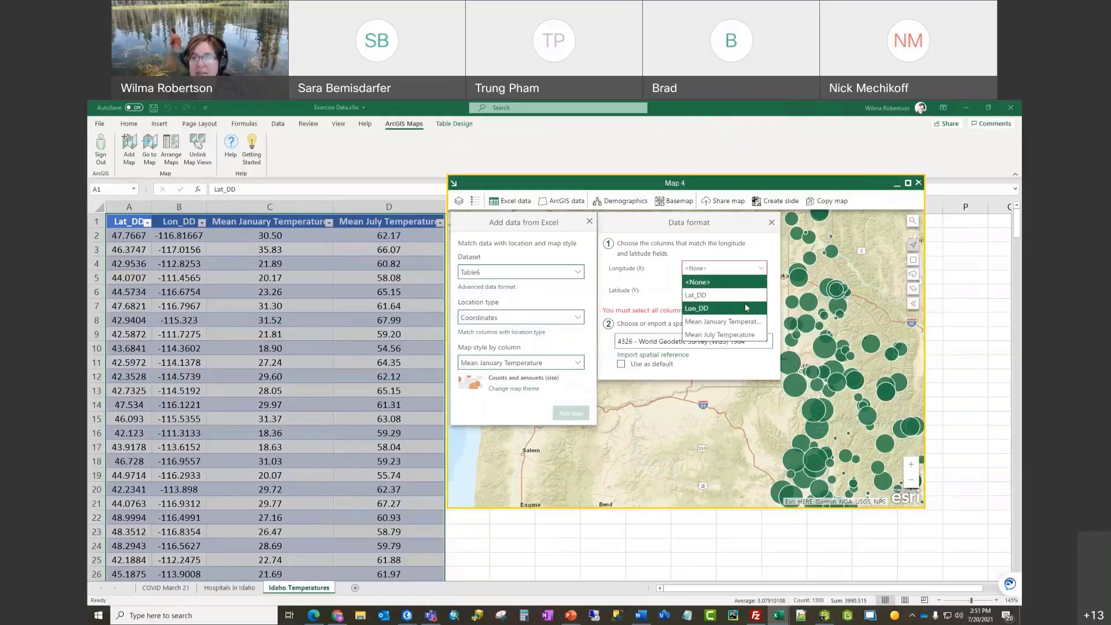
{"action": "left_click", "coordinate": [747, 307]}
{"action": "left_click", "coordinate": [758, 291]}
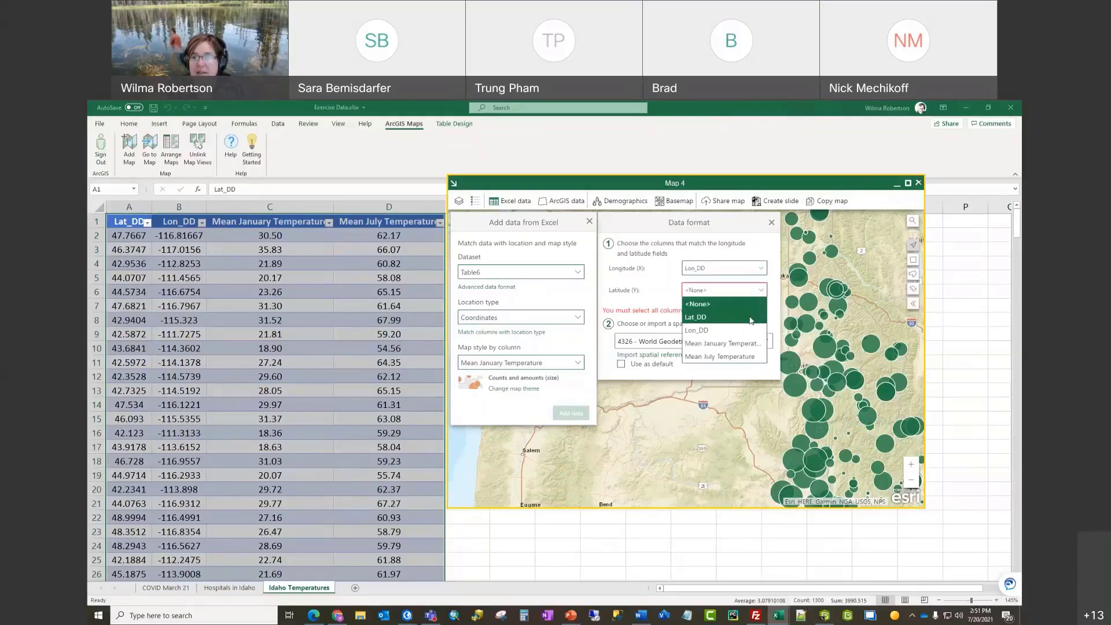
{"action": "left_click", "coordinate": [751, 318]}
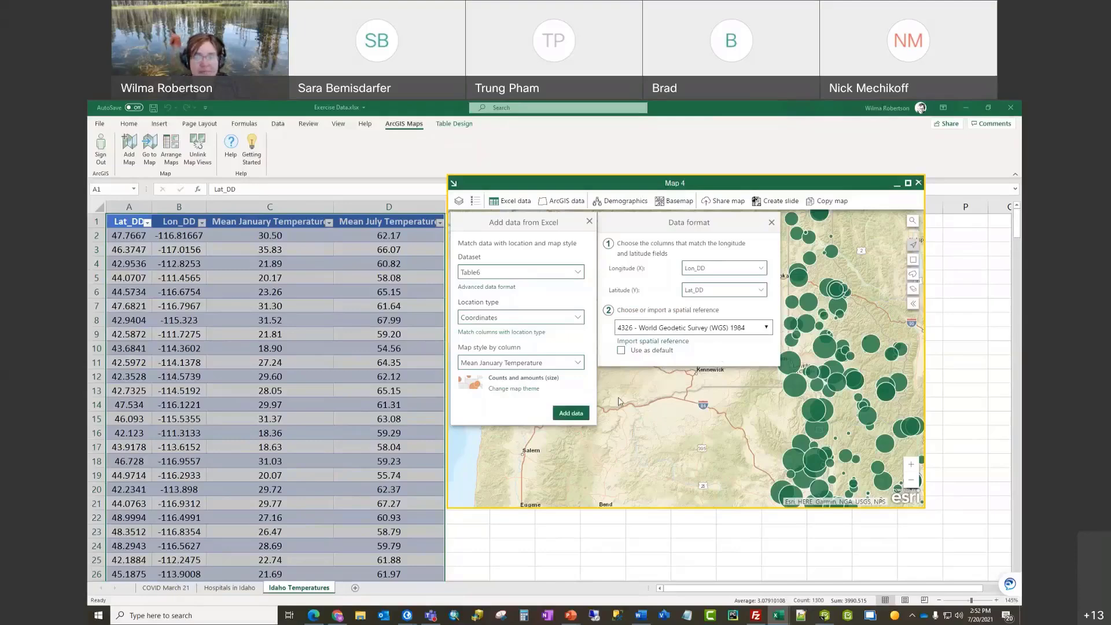
{"action": "left_click", "coordinate": [570, 415]}
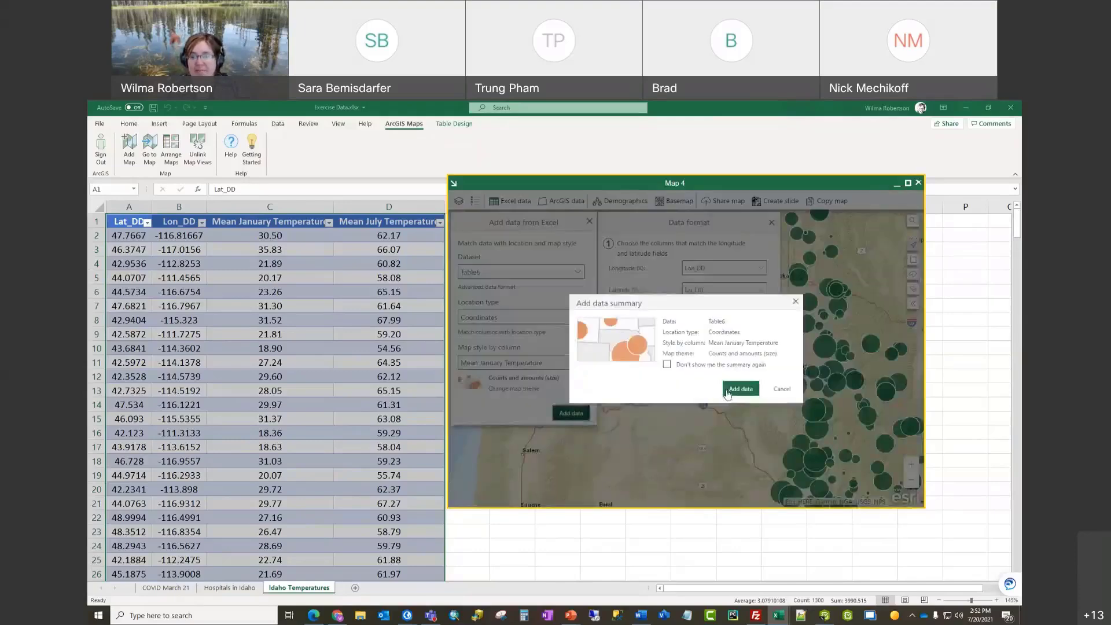
{"action": "left_click", "coordinate": [733, 392]}
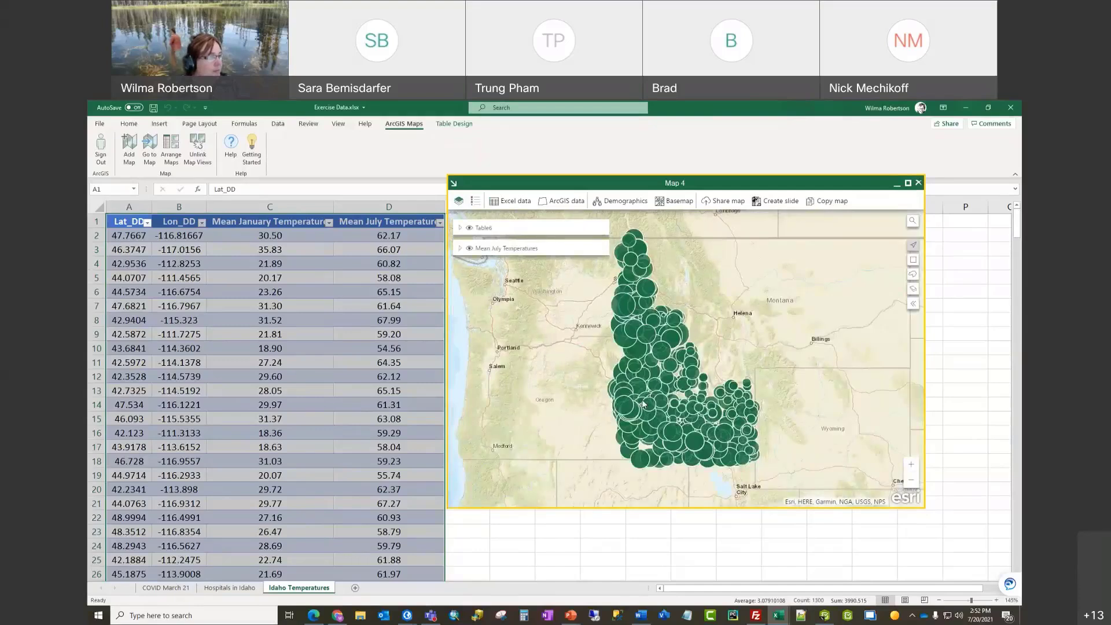
Step: Rename the Table6 map layer to 'Mean January Temperatures'
{"action": "mouse_move", "coordinate": [501, 231]}
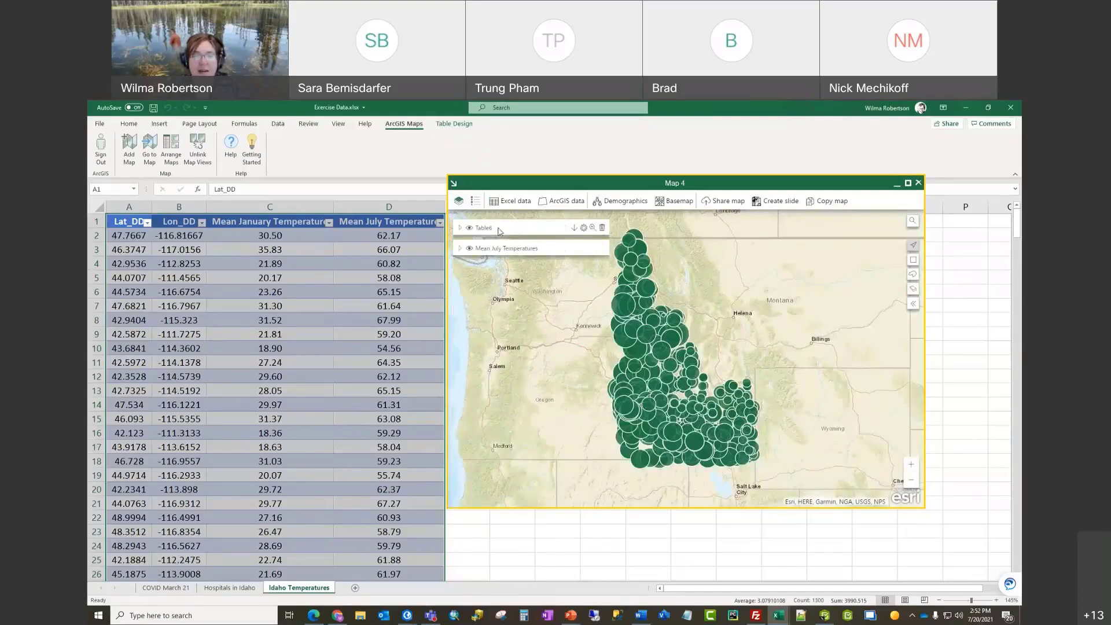
{"action": "left_click", "coordinate": [584, 229]}
{"action": "left_click", "coordinate": [663, 203]}
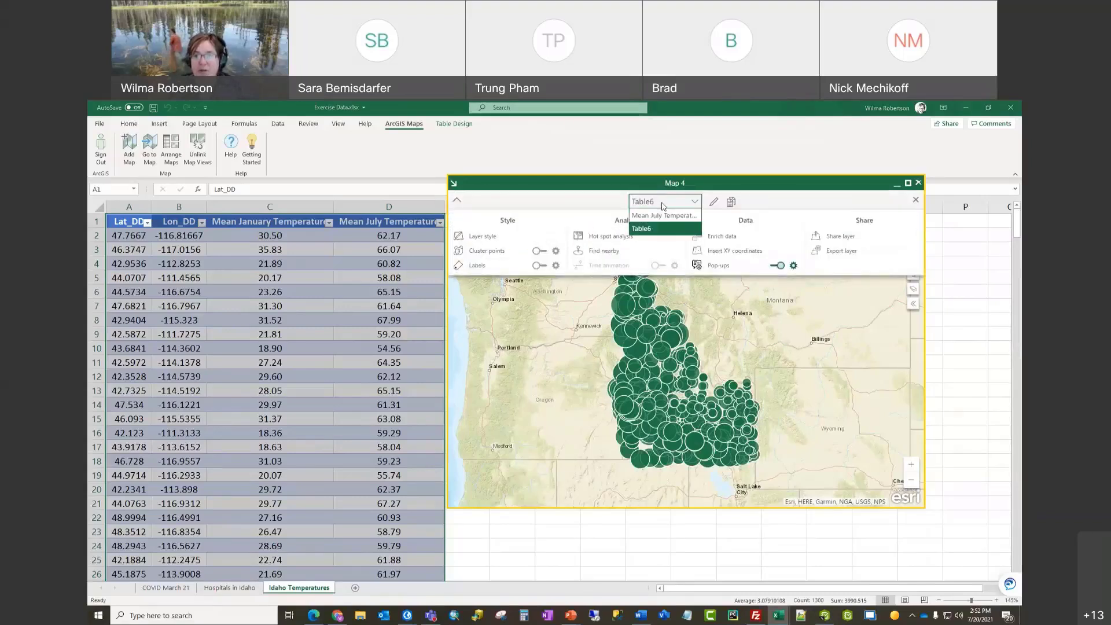
{"action": "left_click", "coordinate": [713, 202]}
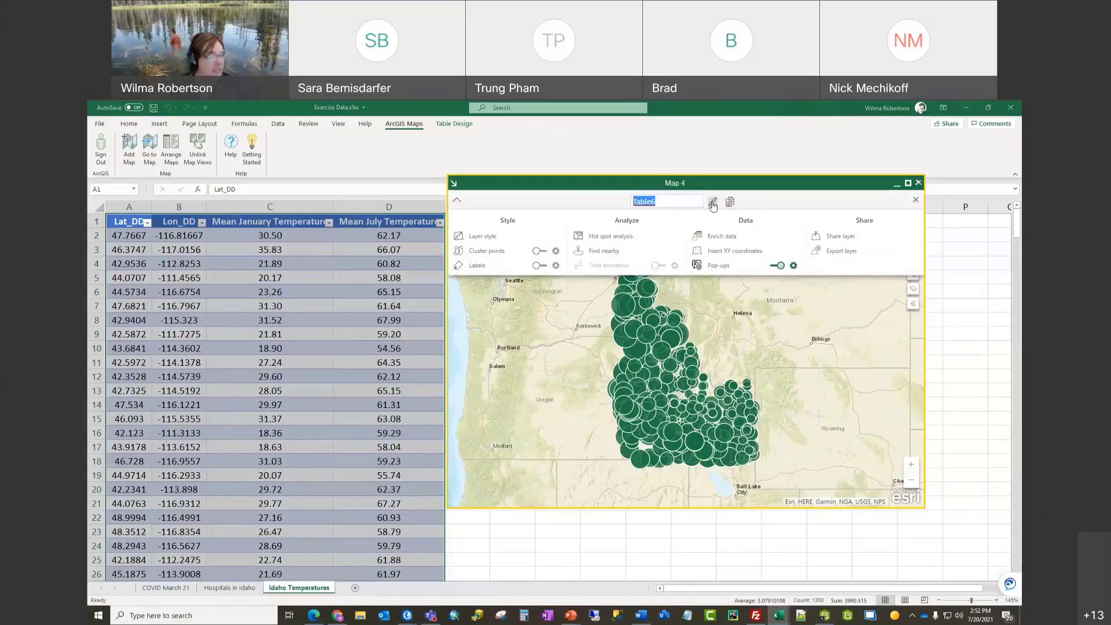
{"action": "type", "text": "Mea"}
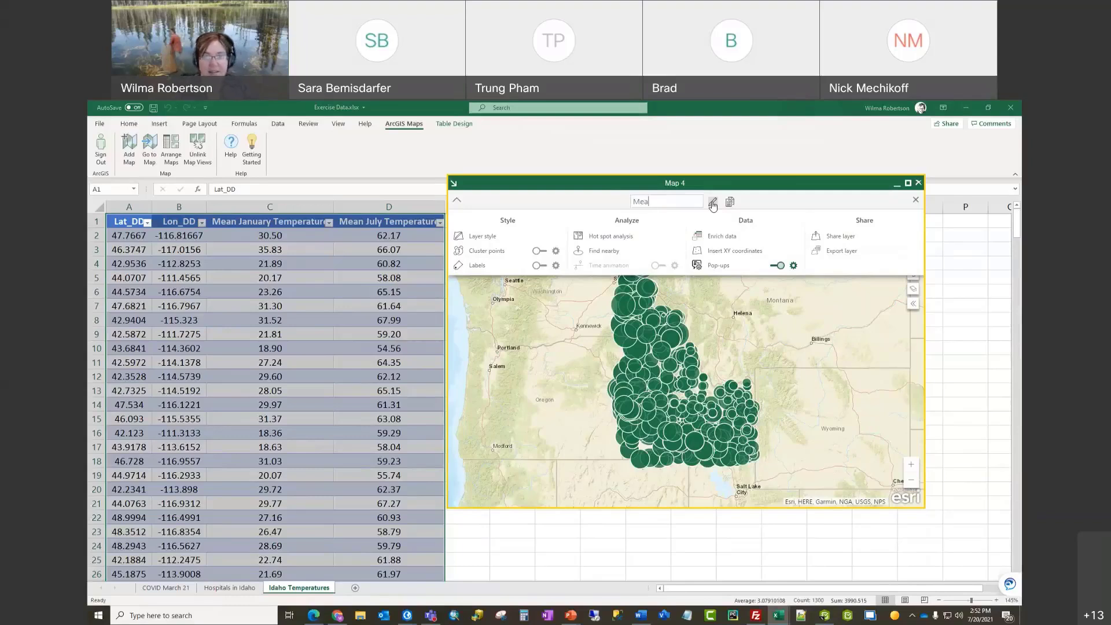
{"action": "type", "text": "n January "}
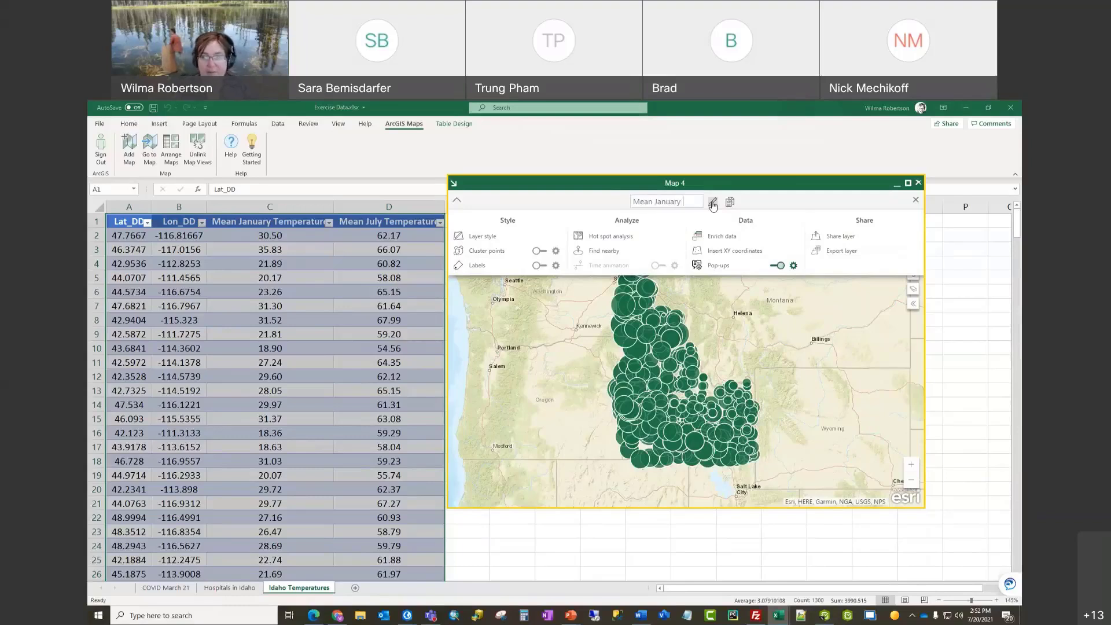
{"action": "type", "text": "Temperatu"}
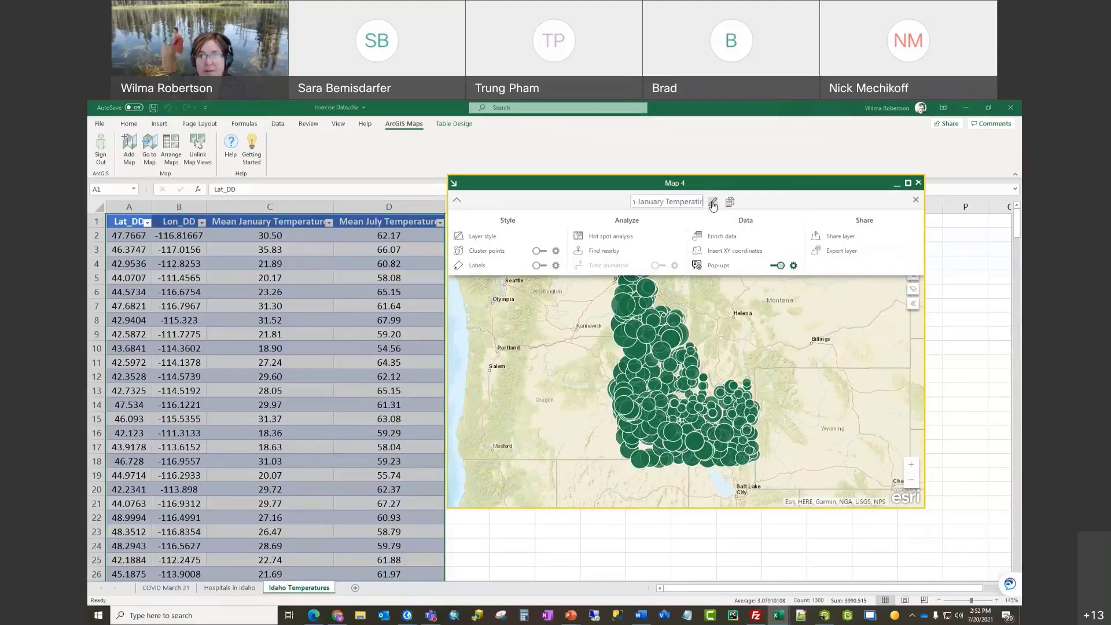
{"action": "type", "text": "res"}
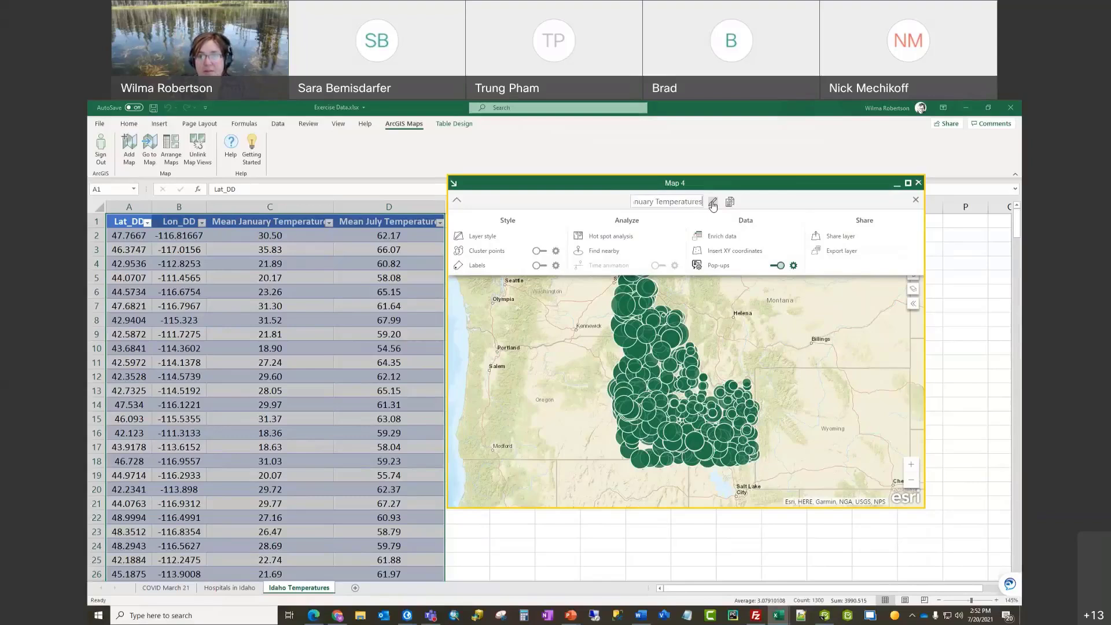
{"action": "left_click", "coordinate": [915, 200]}
{"action": "left_click", "coordinate": [916, 201]}
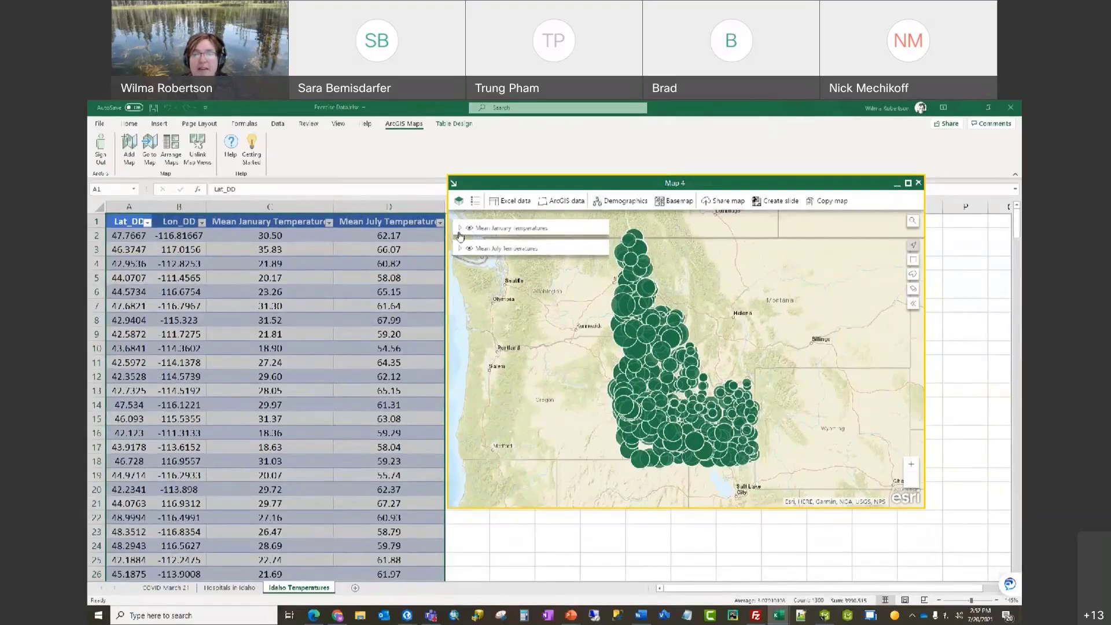
{"action": "mouse_move", "coordinate": [585, 231]}
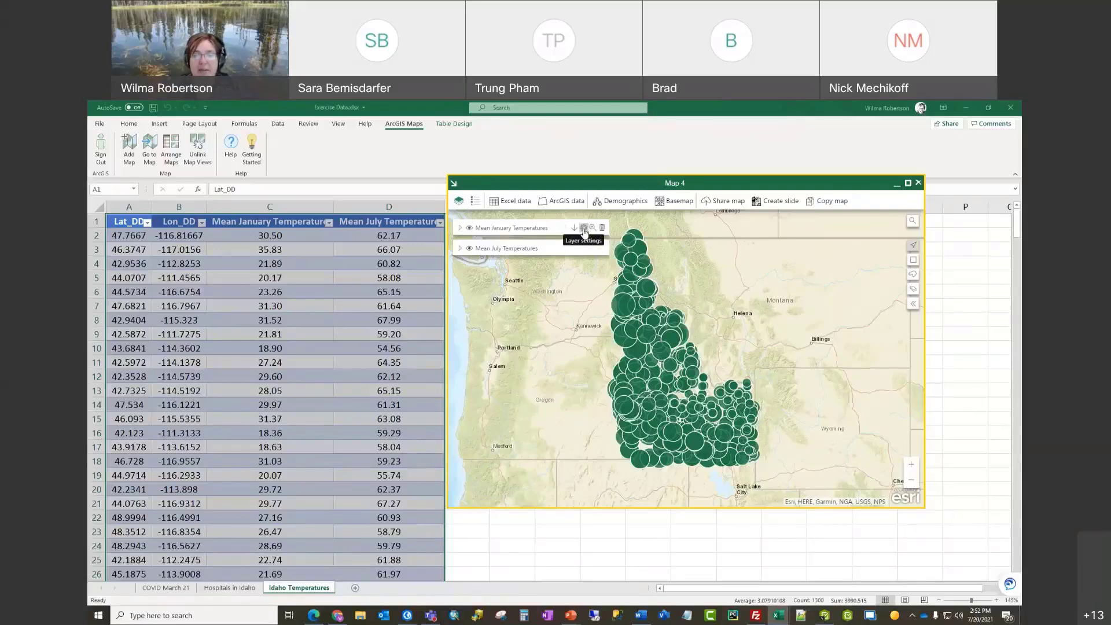
Step: Run an attribute-value hot spot analysis on Mean January Temperature, then maximize Map 4
{"action": "left_click", "coordinate": [584, 229]}
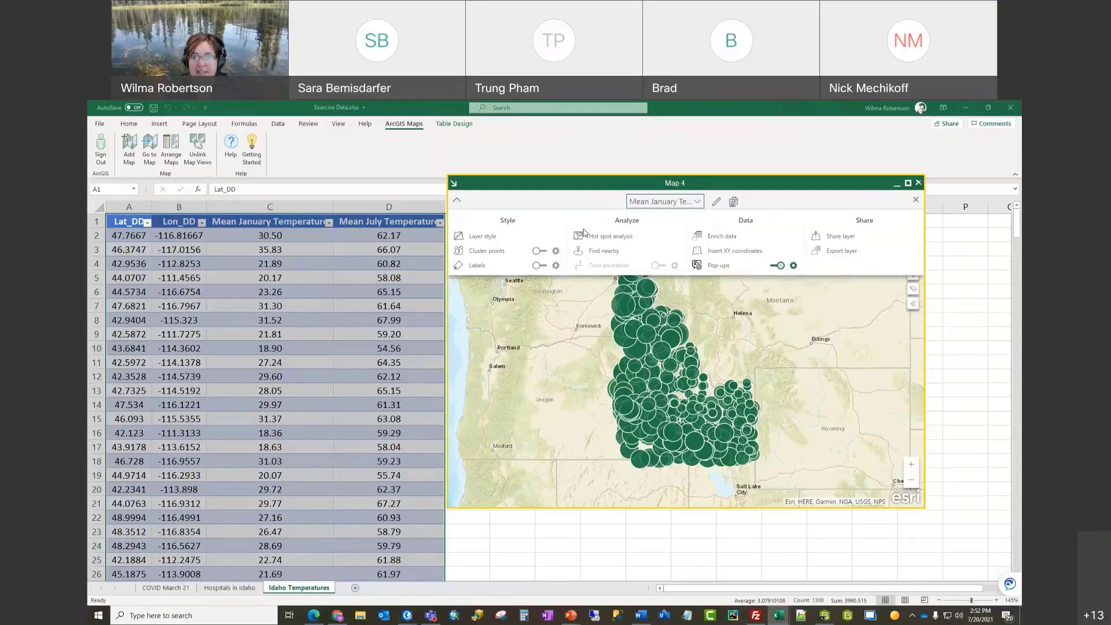
{"action": "left_click", "coordinate": [625, 238]}
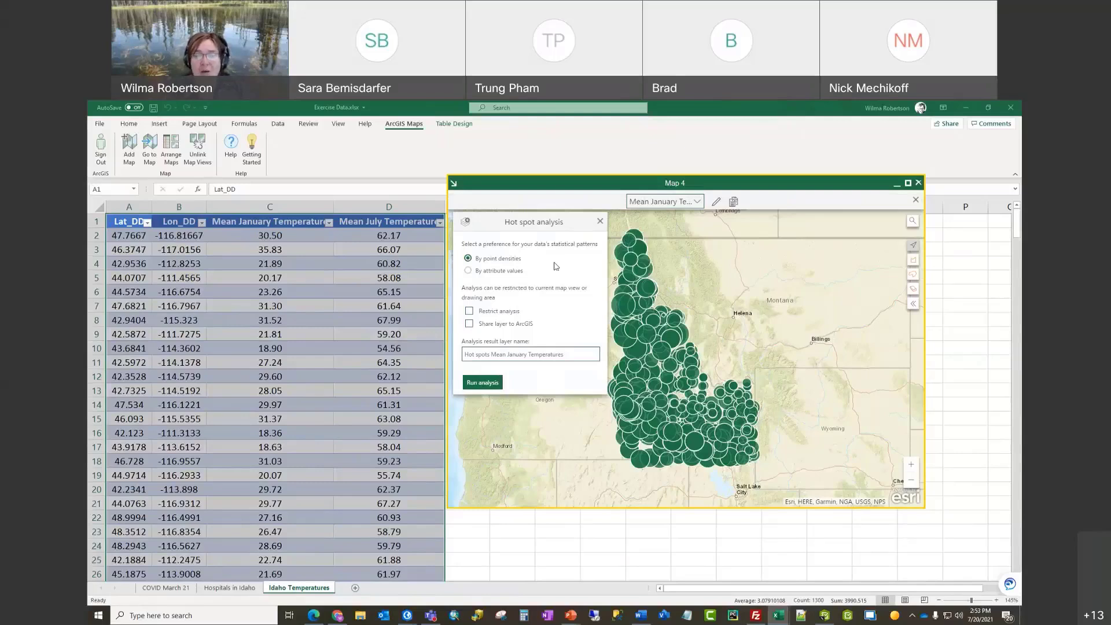
{"action": "left_click", "coordinate": [467, 270]}
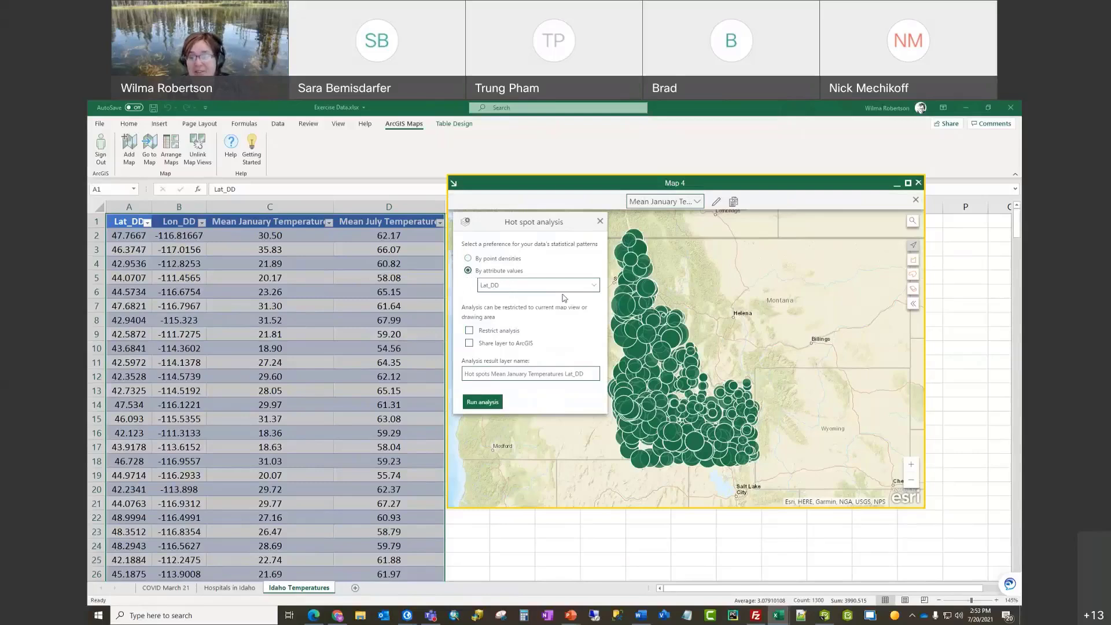
{"action": "left_click", "coordinate": [597, 289]}
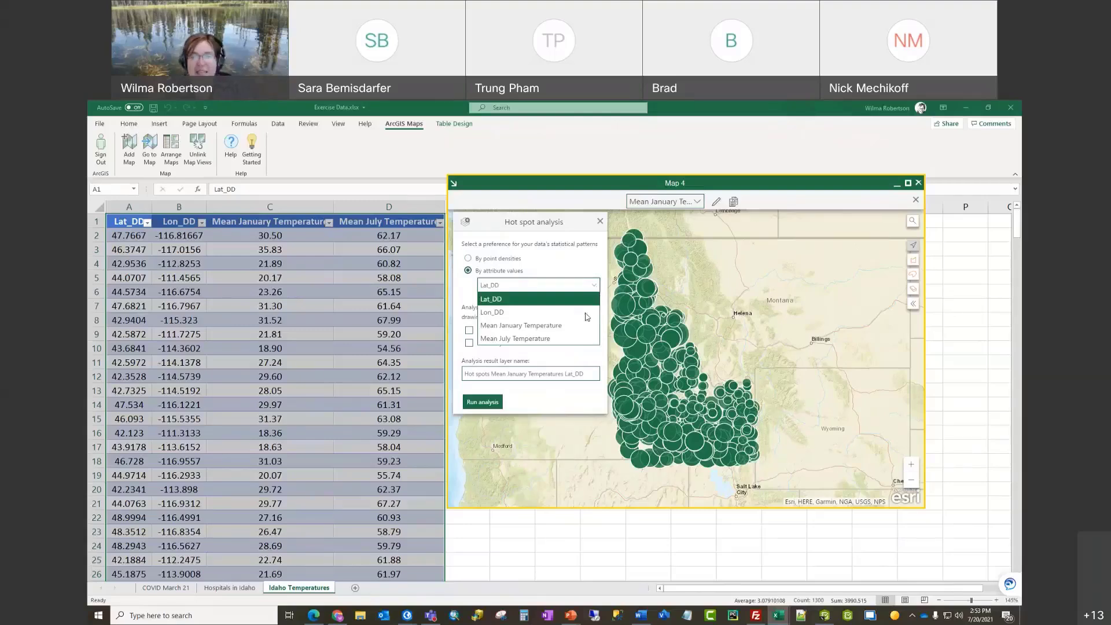
{"action": "left_click", "coordinate": [560, 328]}
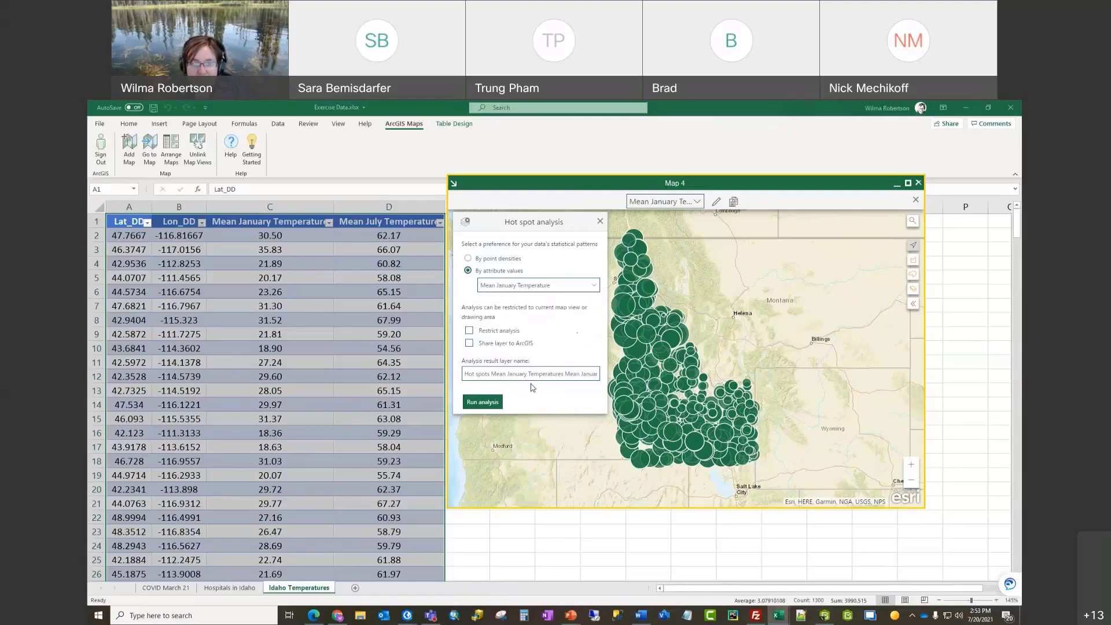
{"action": "left_click", "coordinate": [489, 408]}
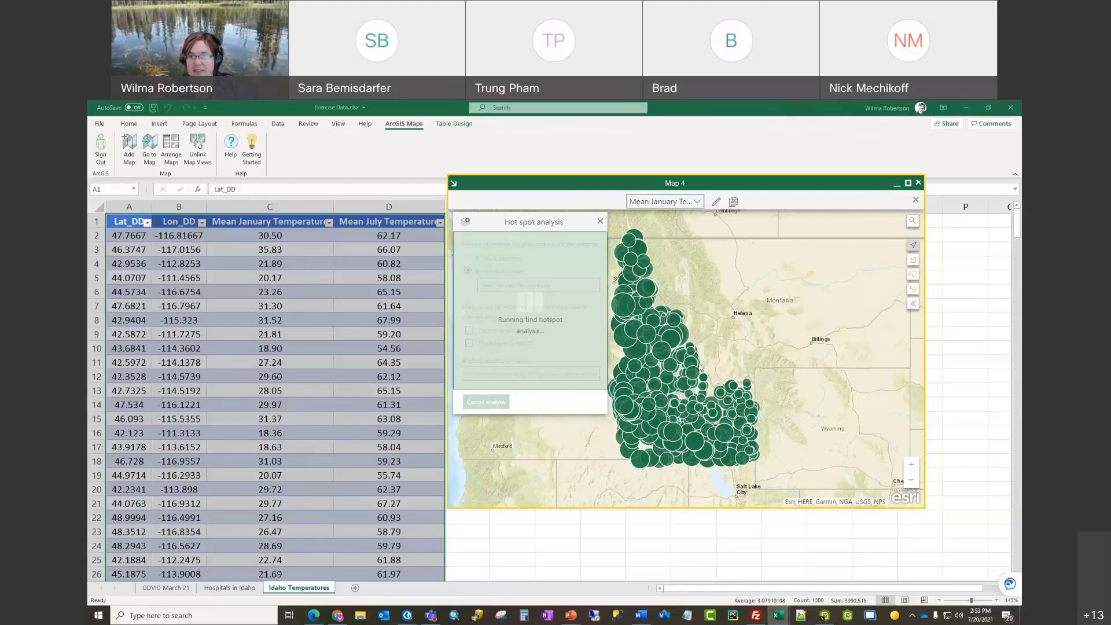
{"action": "left_click", "coordinate": [908, 183]}
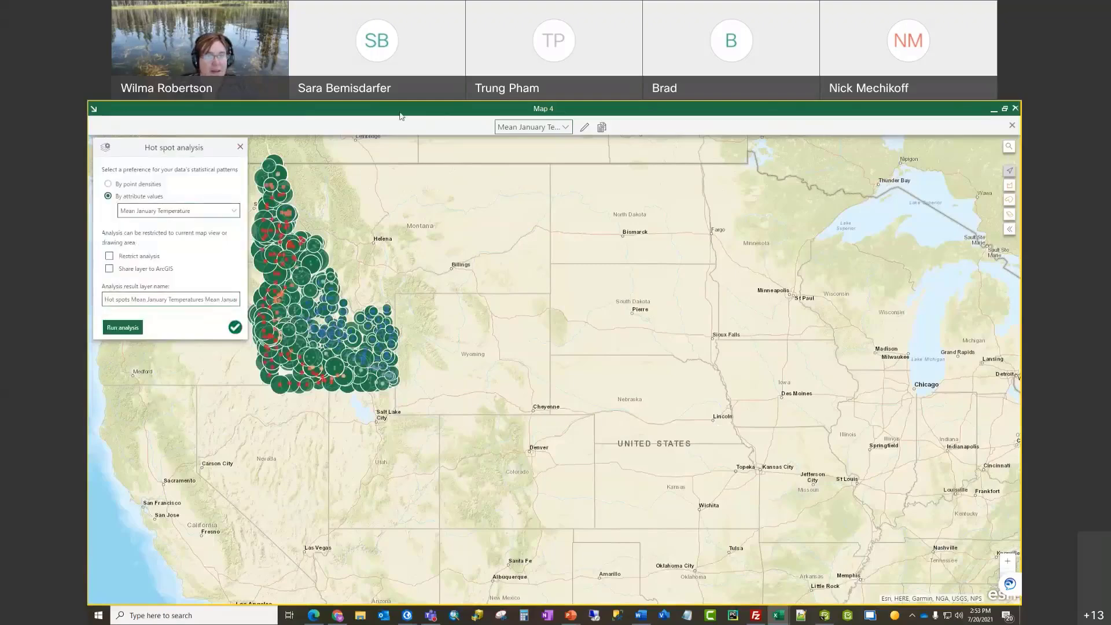
Step: Centre the map on Idaho and hide the Mean January and Mean July Temperatures layers
{"action": "left_click_drag", "start_coordinate": [411, 235], "coordinate": [667, 390]}
{"action": "scroll", "coordinate": [605, 377], "scroll_direction": "up", "scroll_amount": 1}
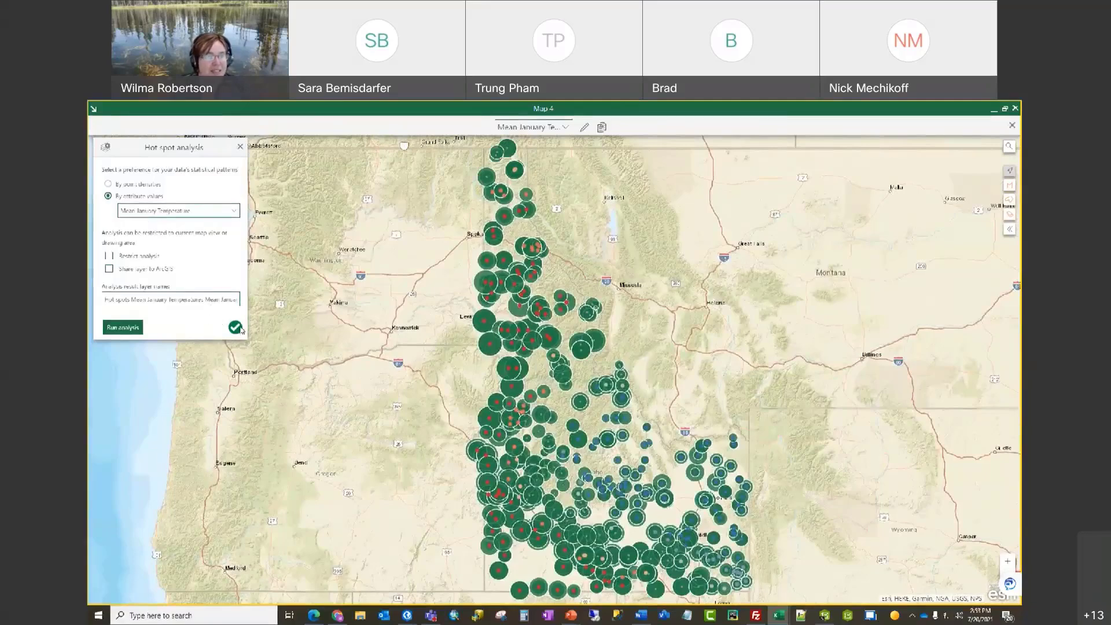
{"action": "left_click", "coordinate": [240, 149]}
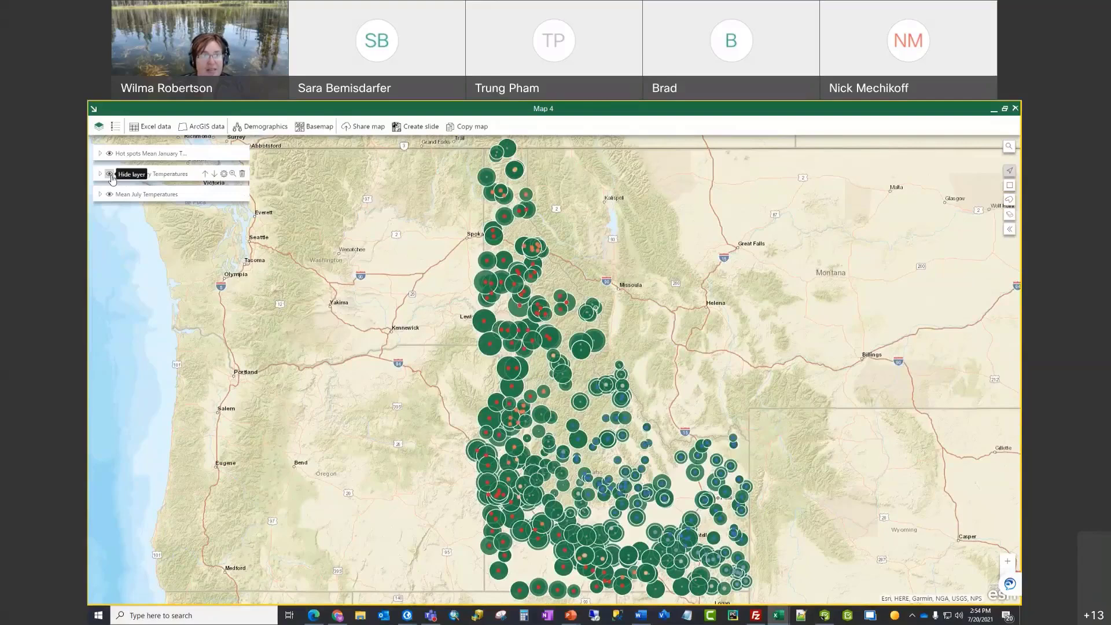
{"action": "left_click", "coordinate": [109, 173]}
{"action": "left_click", "coordinate": [109, 195]}
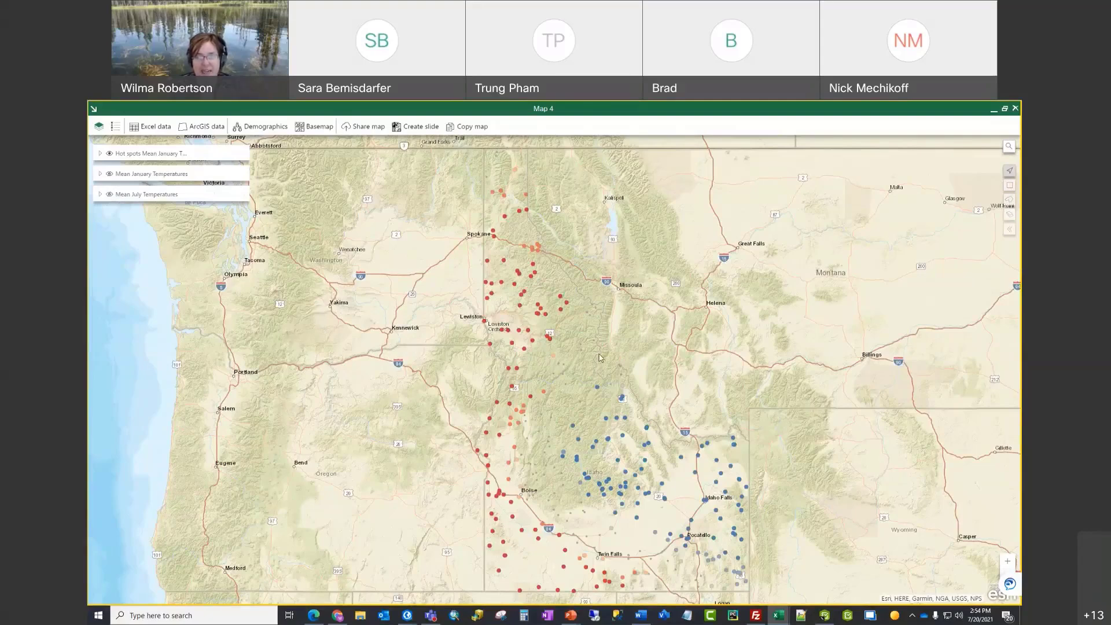
Step: Apply the Human Geography Dark basemap and recentre the view on Idaho
{"action": "left_click", "coordinate": [318, 129]}
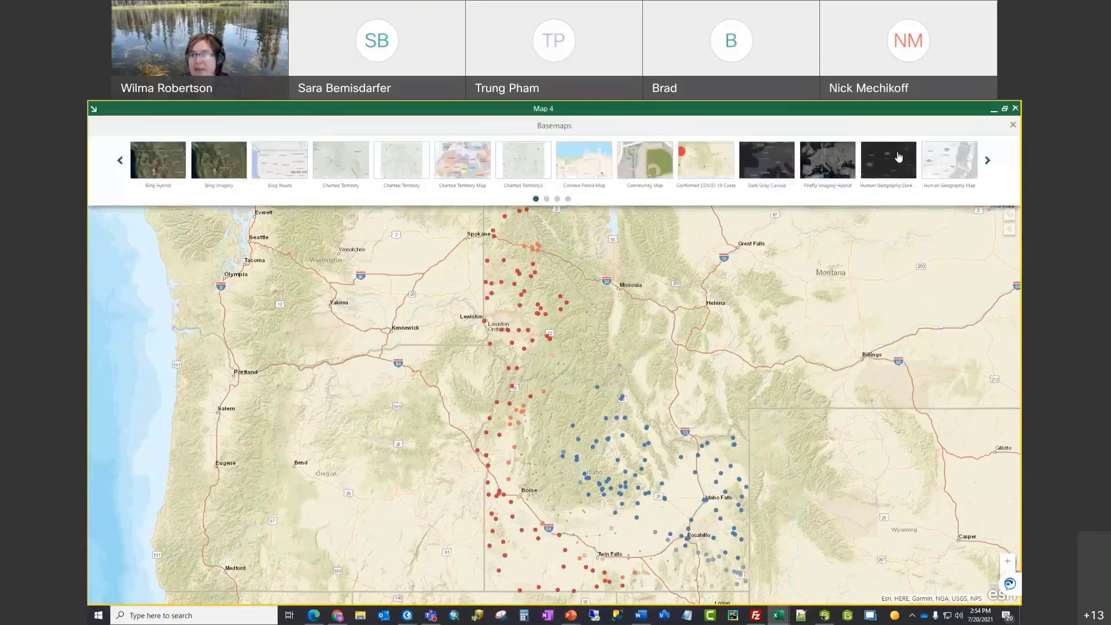
{"action": "left_click", "coordinate": [891, 159]}
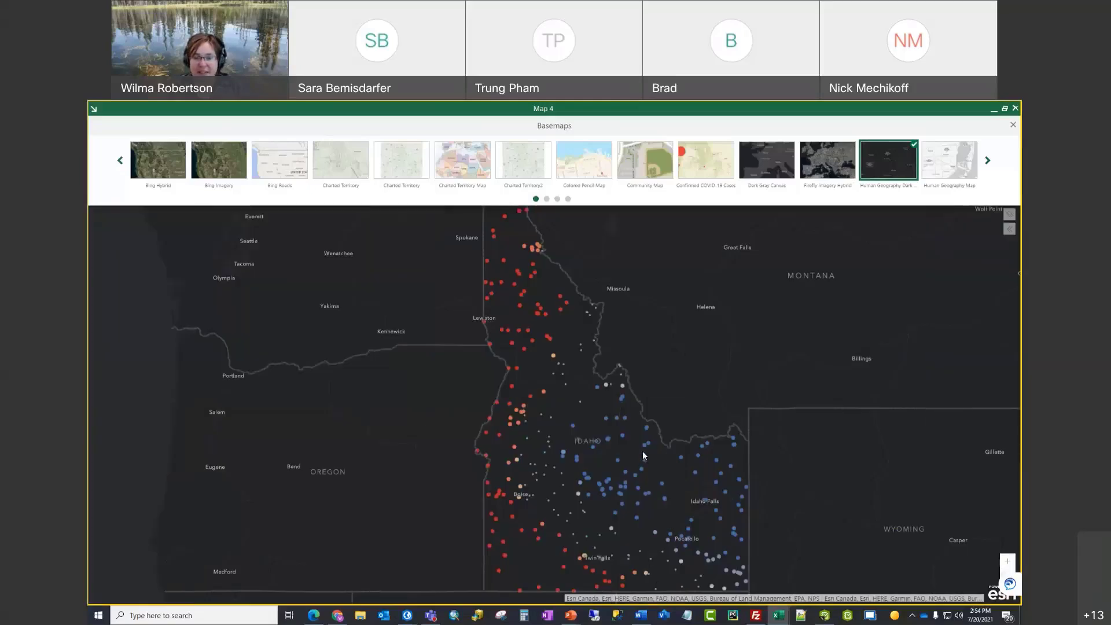
{"action": "left_click_drag", "start_coordinate": [643, 455], "coordinate": [622, 452]}
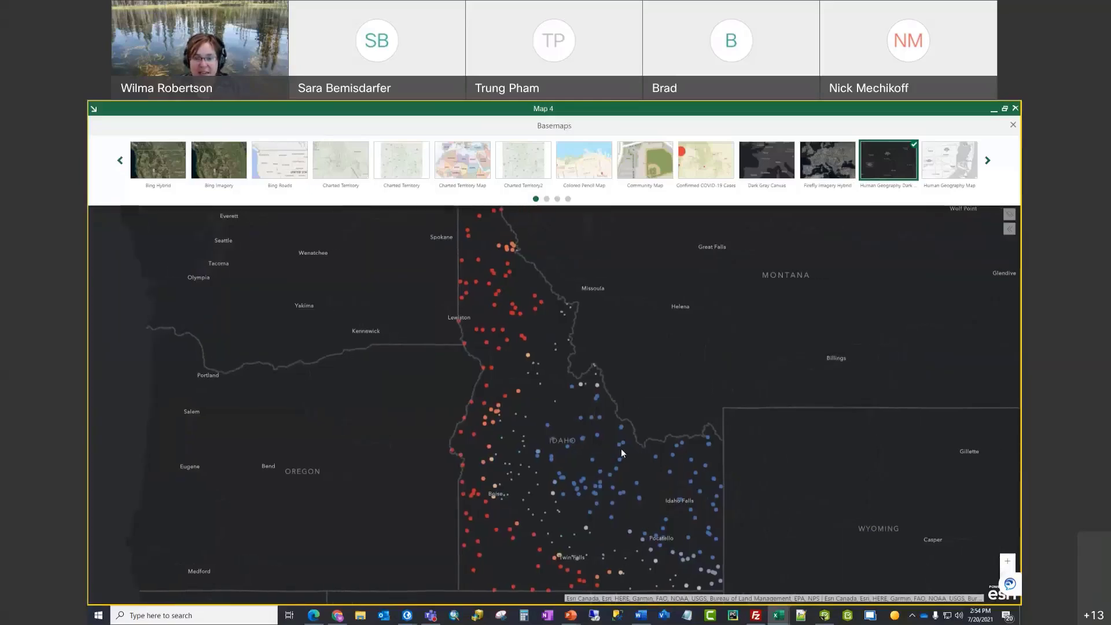
{"action": "scroll", "coordinate": [623, 447], "scroll_direction": "down", "scroll_amount": 1}
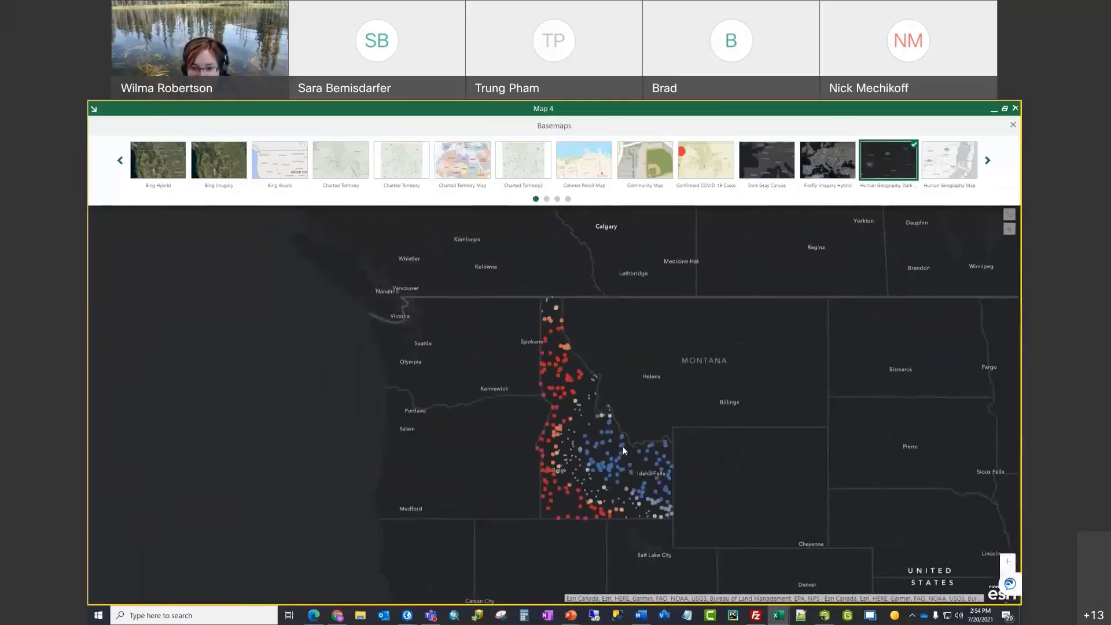
{"action": "scroll", "coordinate": [622, 446], "scroll_direction": "up", "scroll_amount": 1}
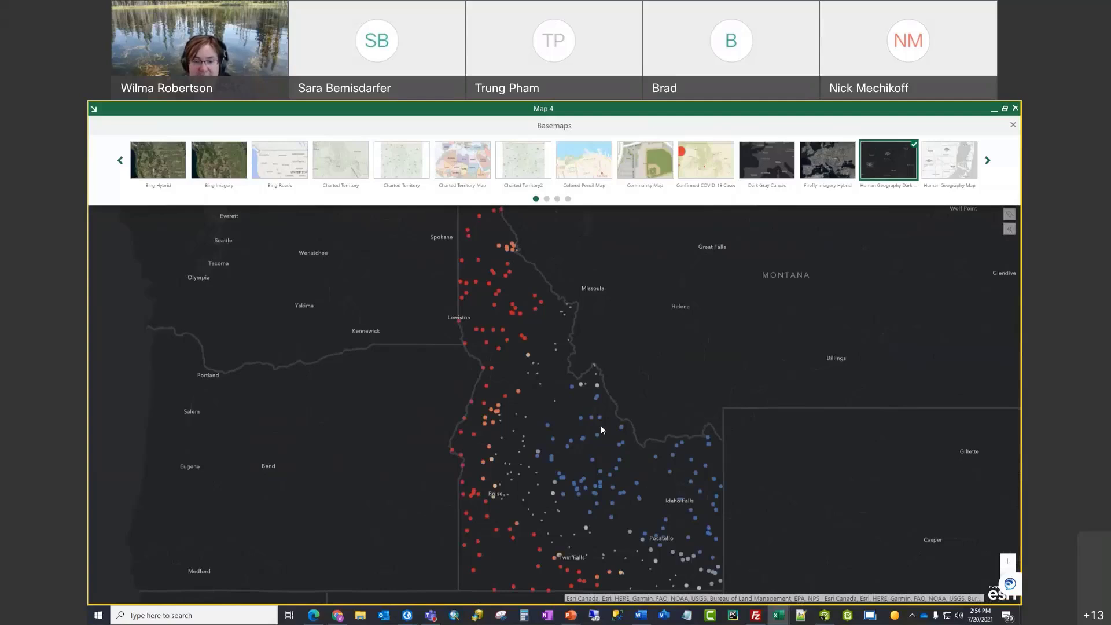
{"action": "left_click_drag", "start_coordinate": [663, 379], "coordinate": [646, 390]}
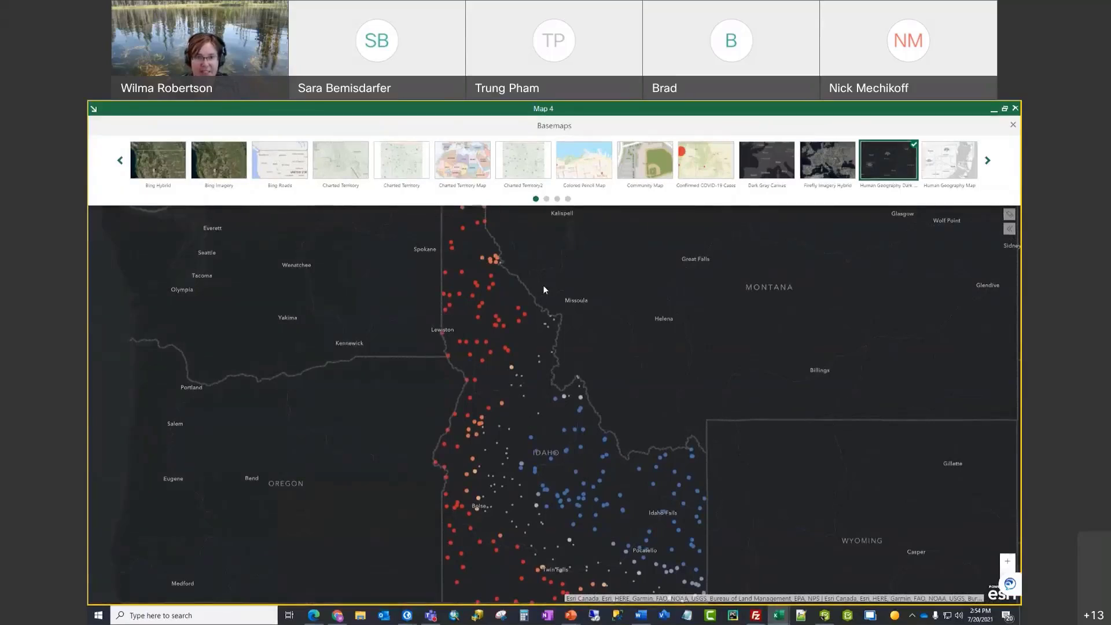
Step: Close the basemap gallery, restore the map window, and save the workbook
{"action": "left_click", "coordinate": [1013, 125]}
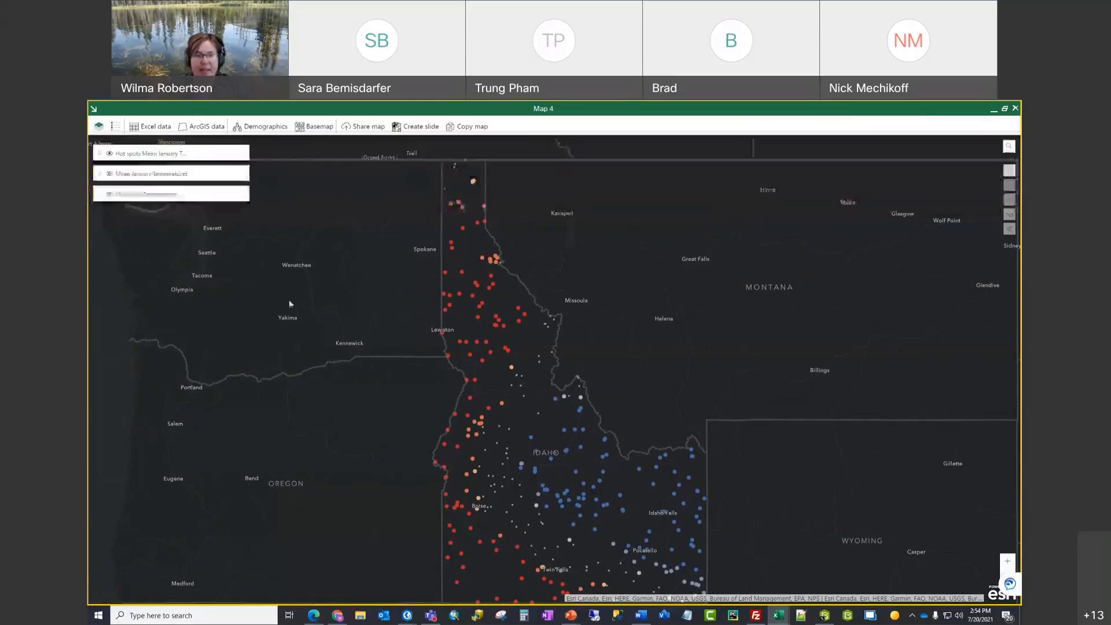
{"action": "left_click", "coordinate": [100, 154]}
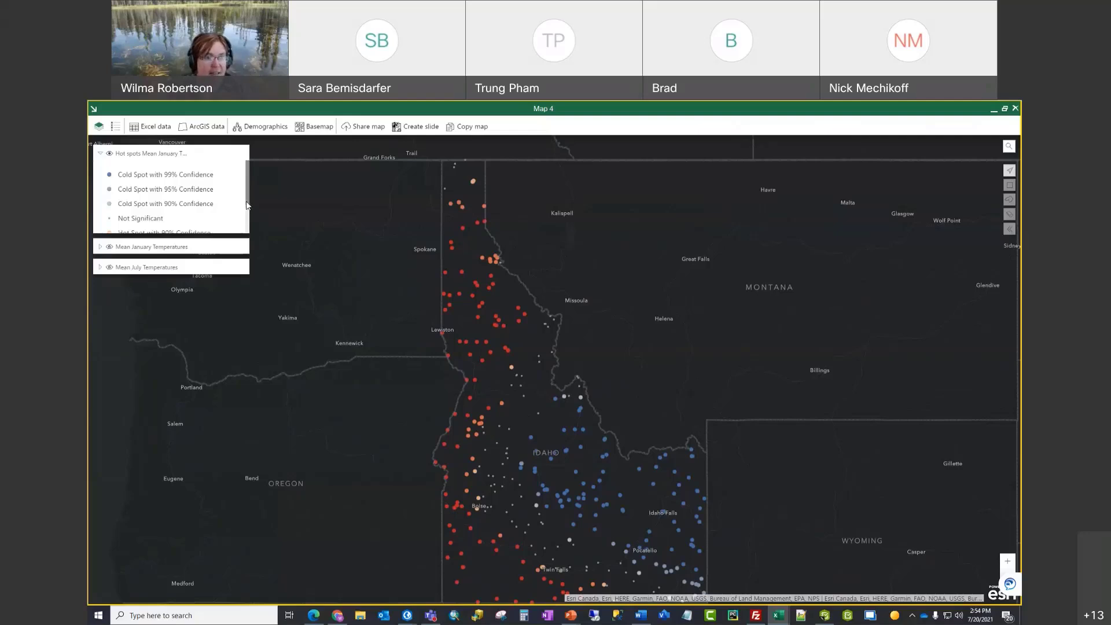
{"action": "scroll", "coordinate": [171, 226], "scroll_direction": "down", "scroll_amount": 3}
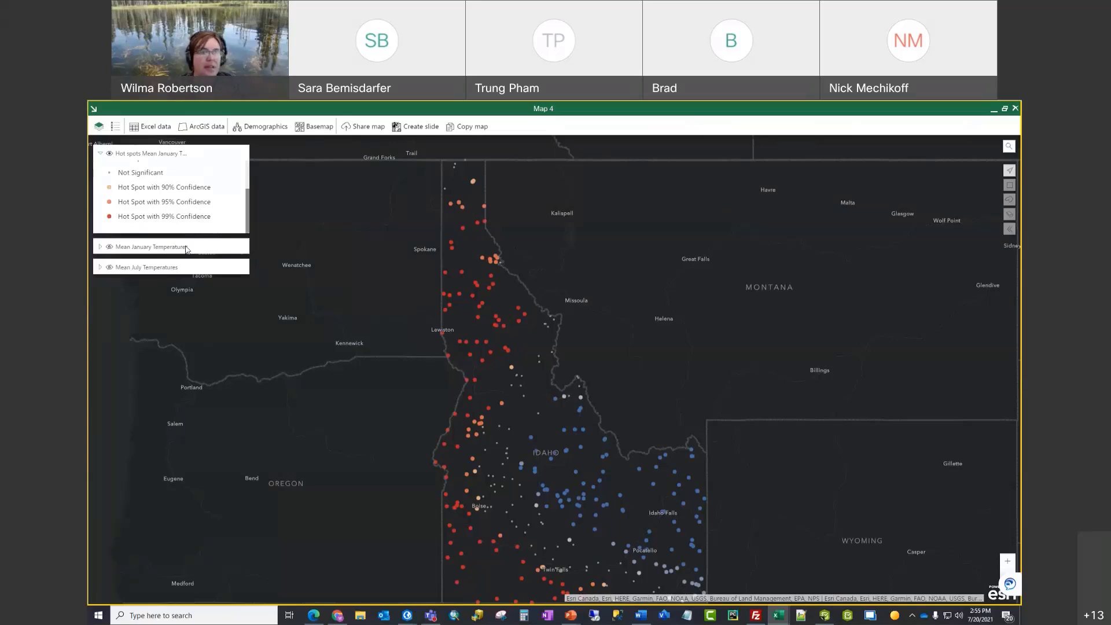
{"action": "left_click", "coordinate": [1005, 109]}
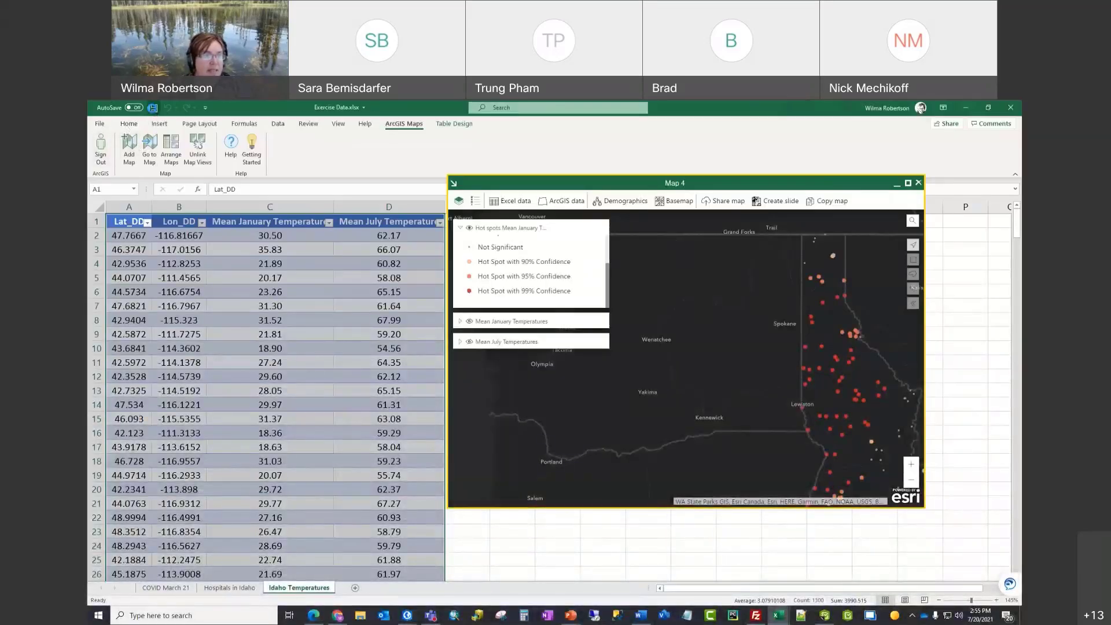
{"action": "left_click", "coordinate": [153, 108]}
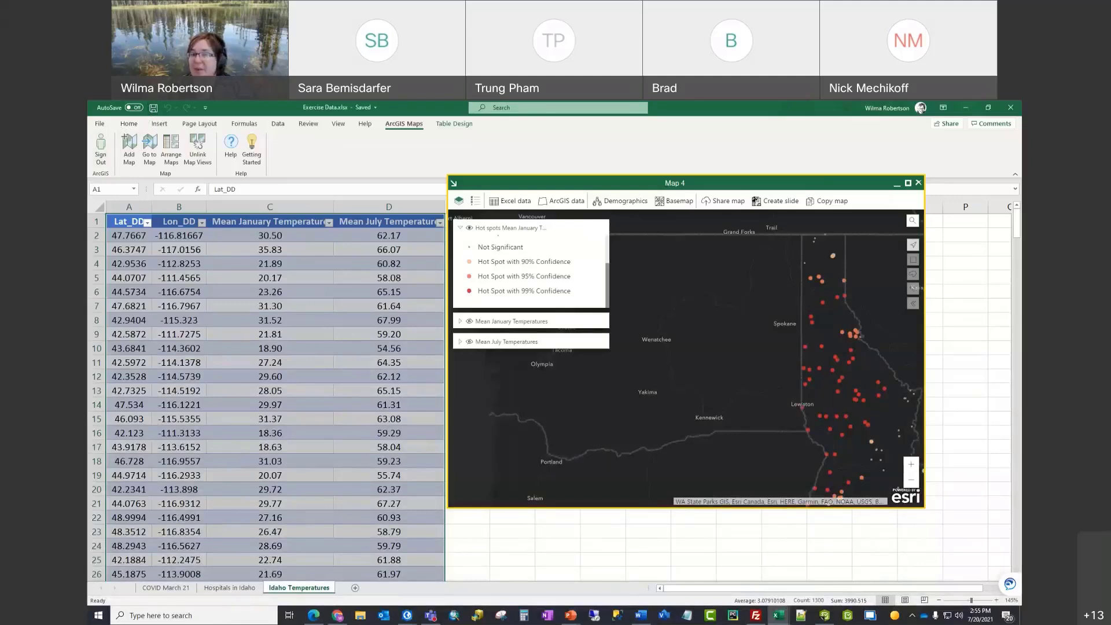
Step: Hide the January hot spots layer and maximize Map 4 again
{"action": "left_click", "coordinate": [460, 231]}
{"action": "left_click", "coordinate": [469, 228]}
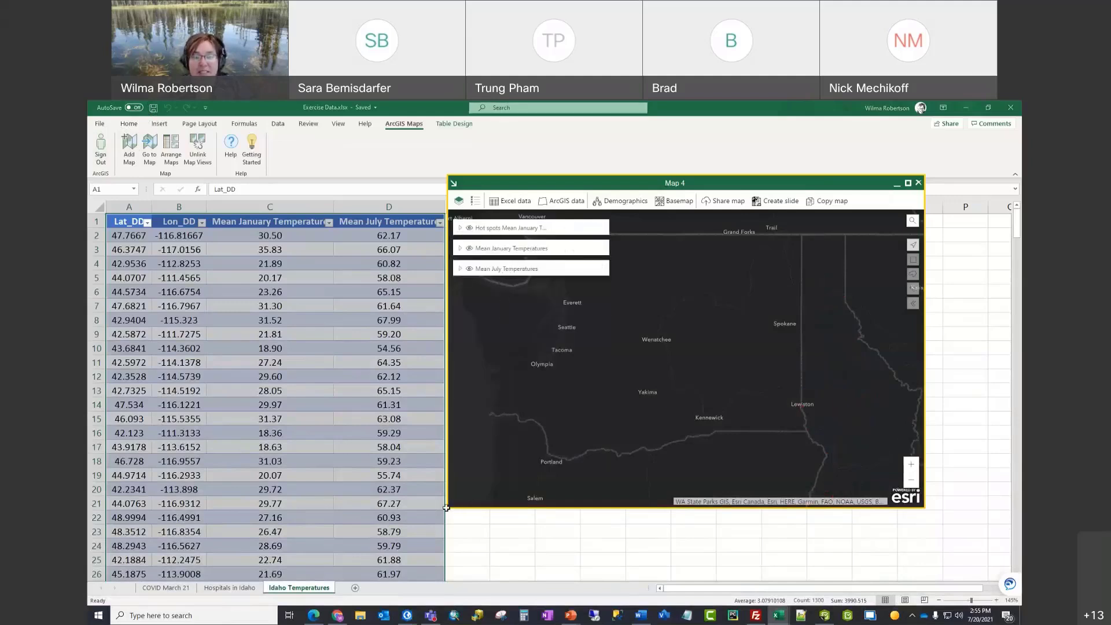
{"action": "left_click", "coordinate": [908, 183]}
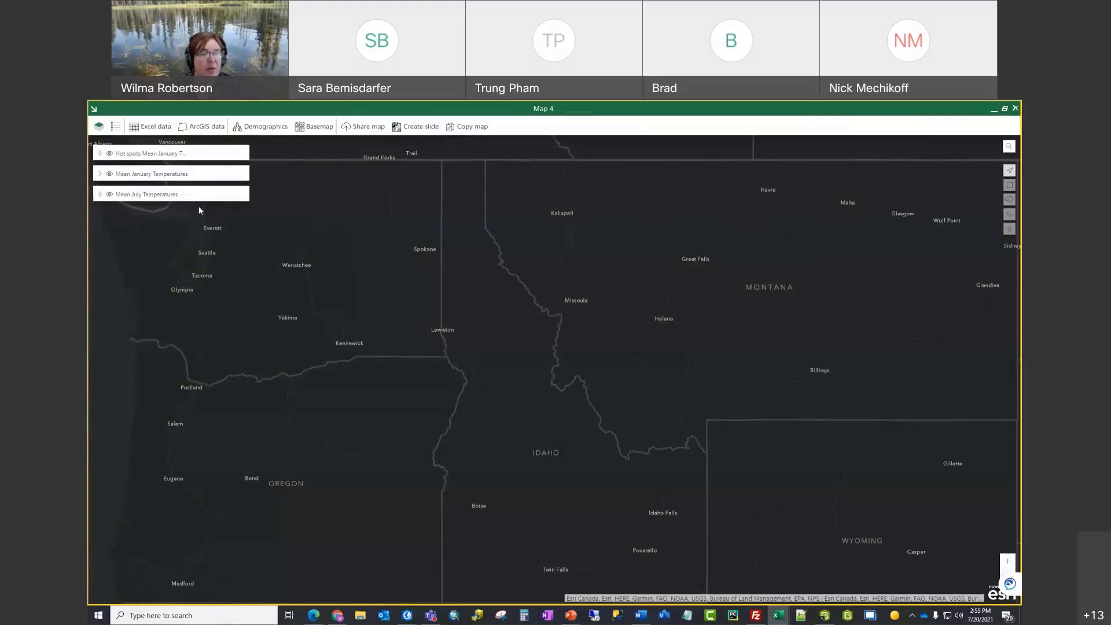
{"action": "mouse_move", "coordinate": [166, 199]}
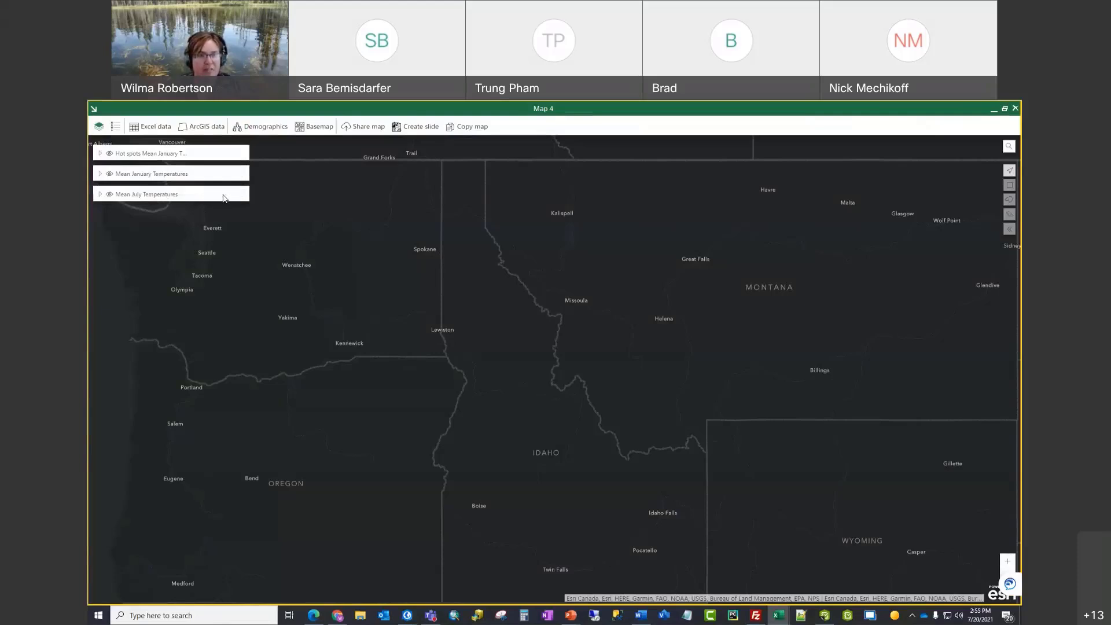
Step: Run an attribute-value hot spot analysis on the Mean July Temperature field
{"action": "left_click", "coordinate": [225, 198]}
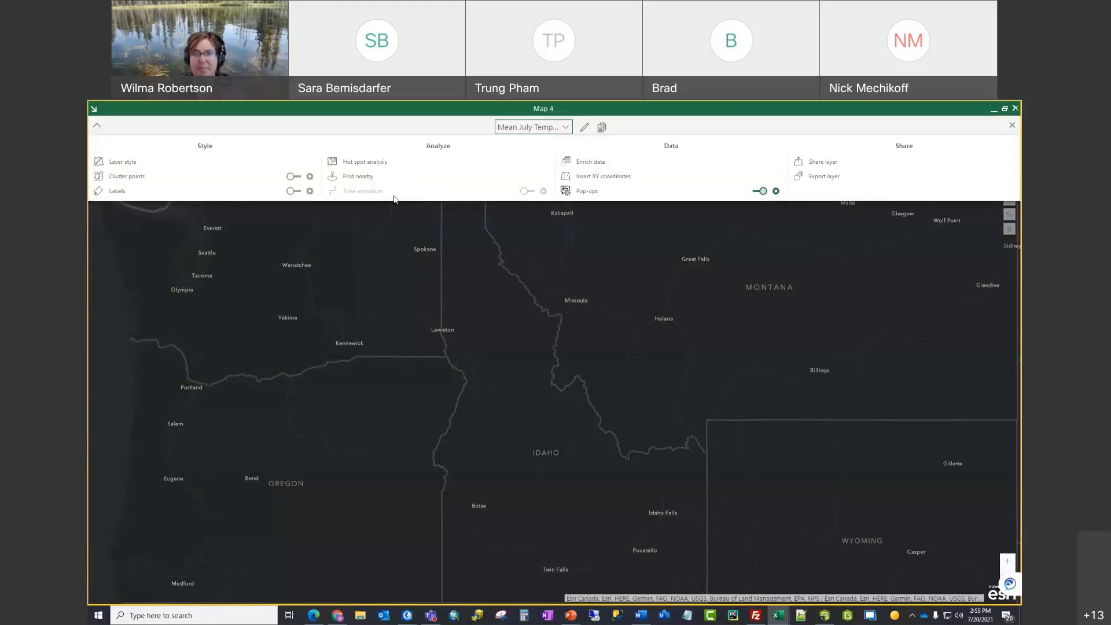
{"action": "left_click", "coordinate": [407, 166]}
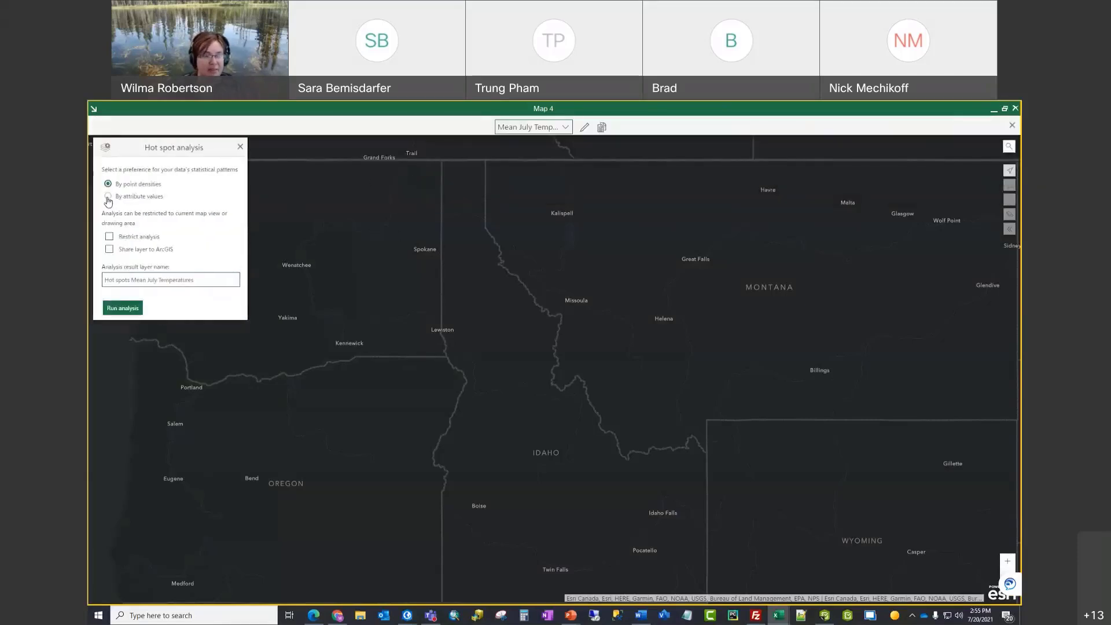
{"action": "left_click", "coordinate": [107, 197]}
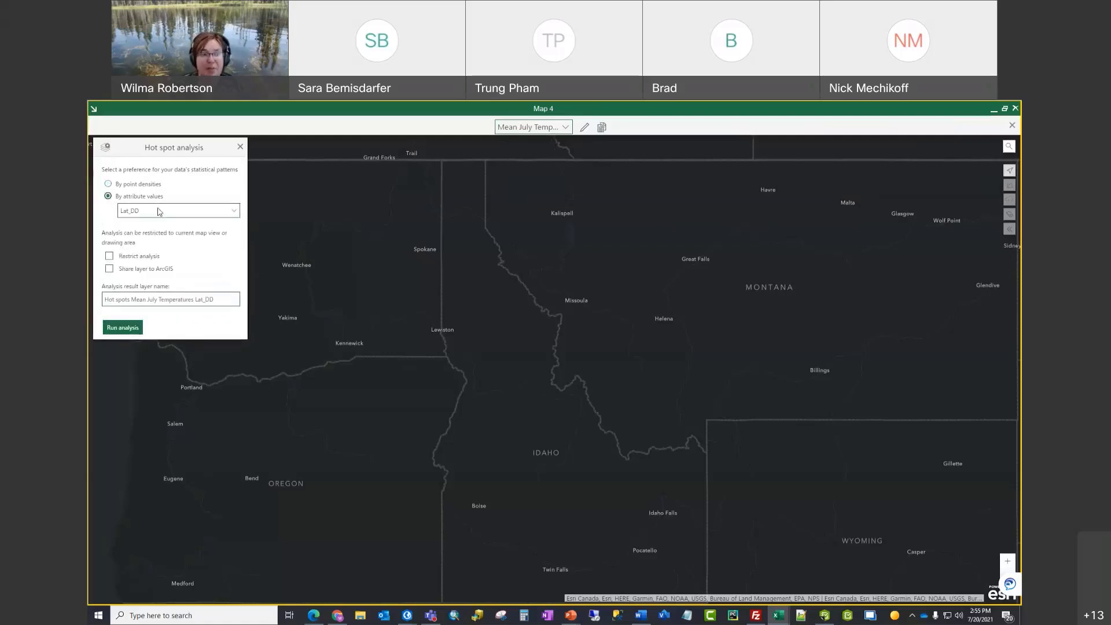
{"action": "left_click", "coordinate": [177, 214]}
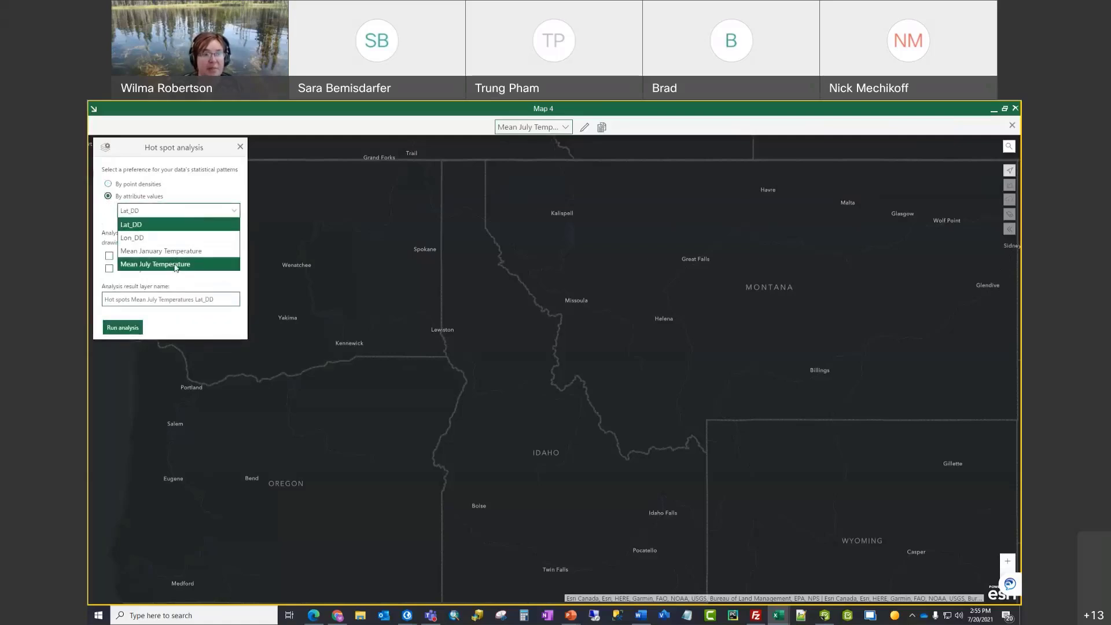
{"action": "left_click", "coordinate": [177, 265]}
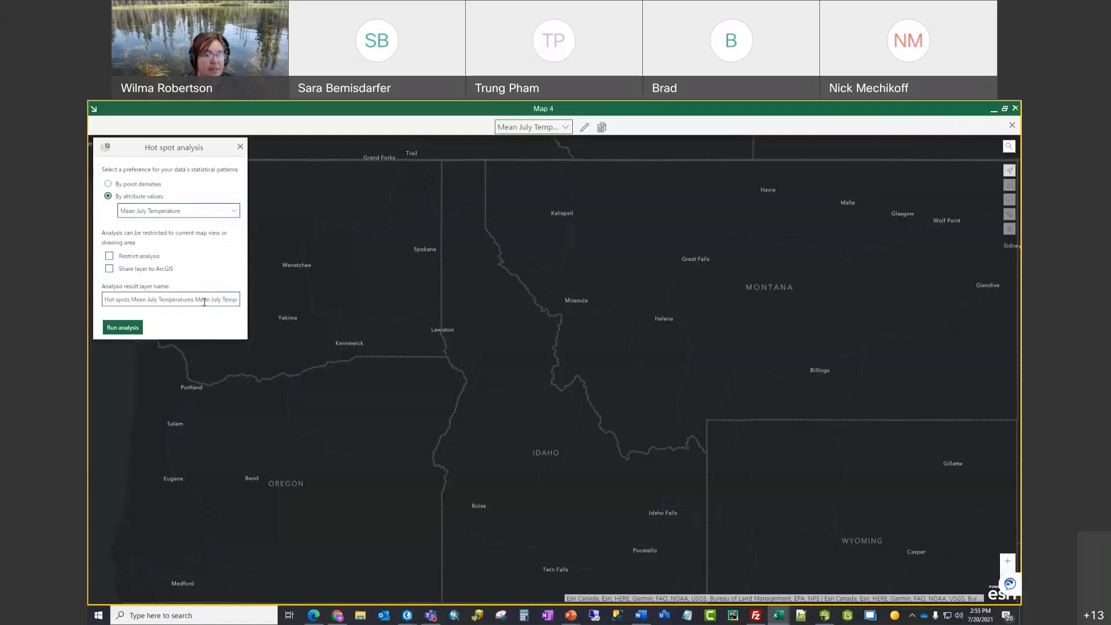
{"action": "left_click", "coordinate": [123, 328]}
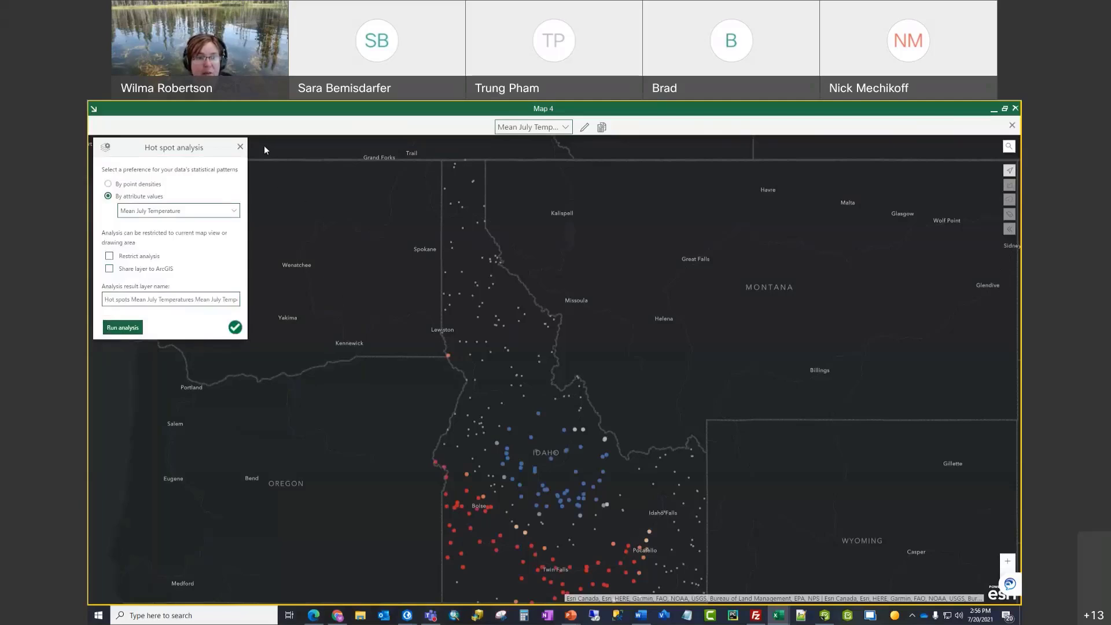
{"action": "left_click", "coordinate": [240, 148]}
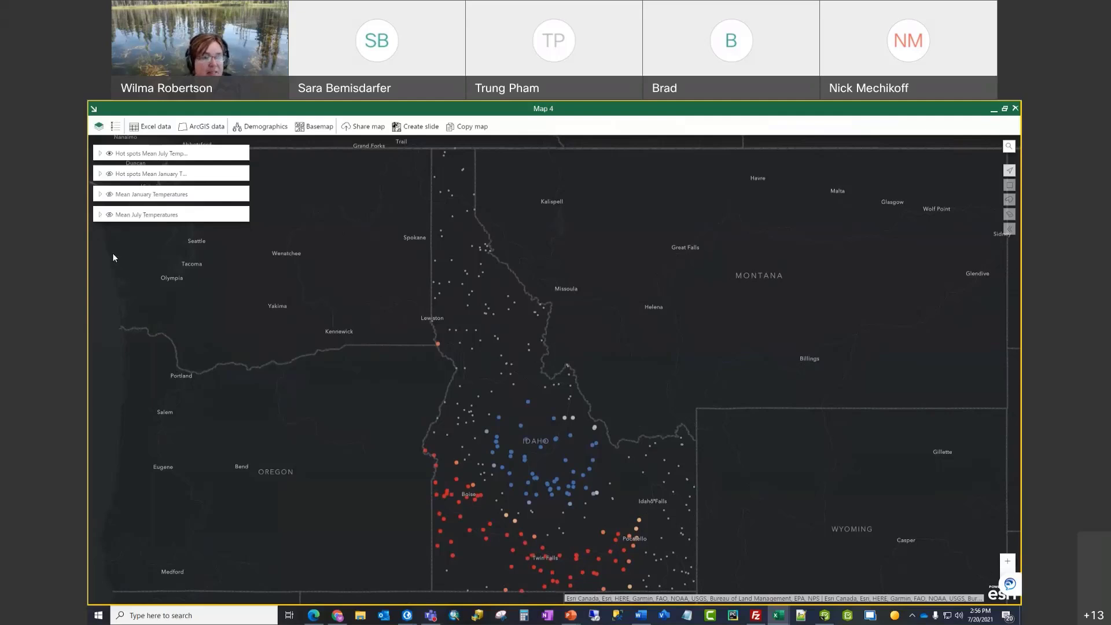
Step: Toggle the hot spot layers, ending with July hot spots hidden and January hot spots shown
{"action": "mouse_move", "coordinate": [107, 192]}
{"action": "left_click", "coordinate": [109, 154]}
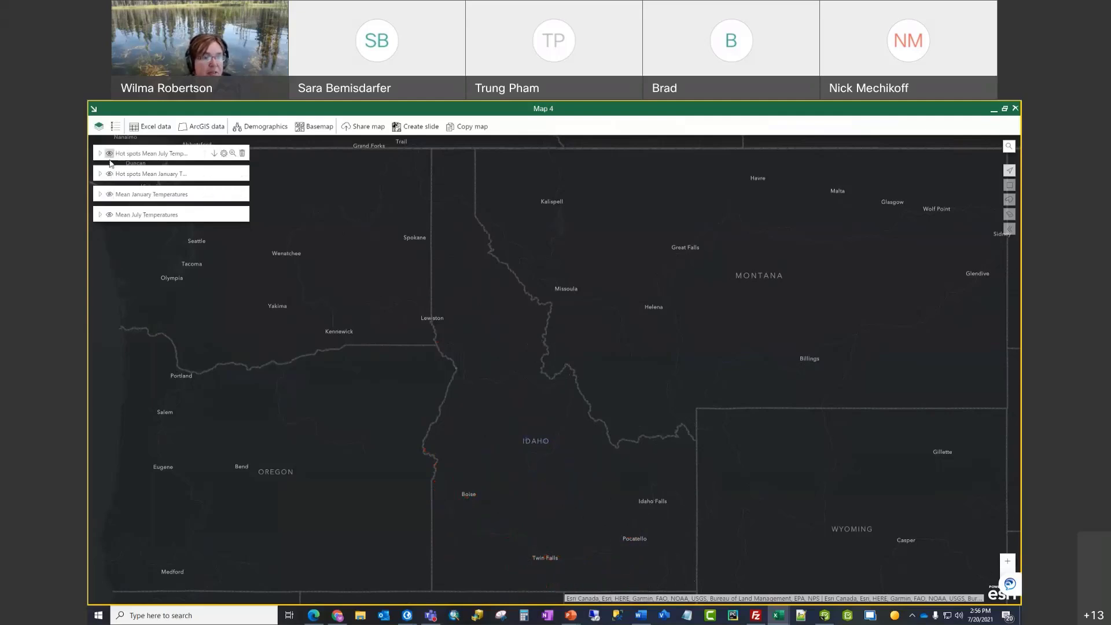
{"action": "left_click", "coordinate": [110, 174]}
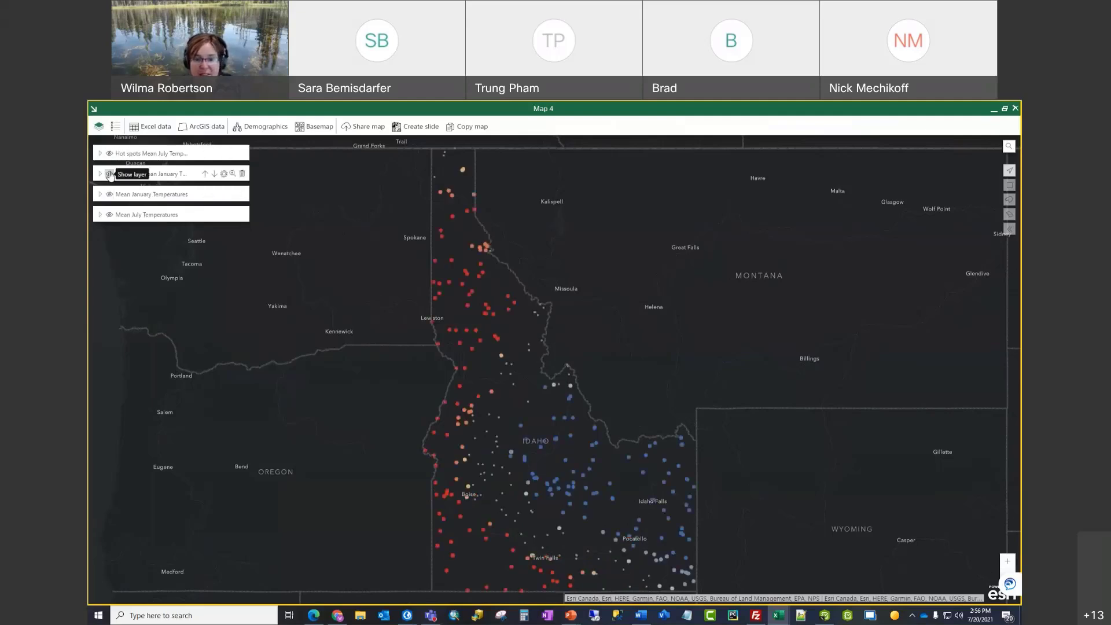
{"action": "left_click", "coordinate": [110, 175]}
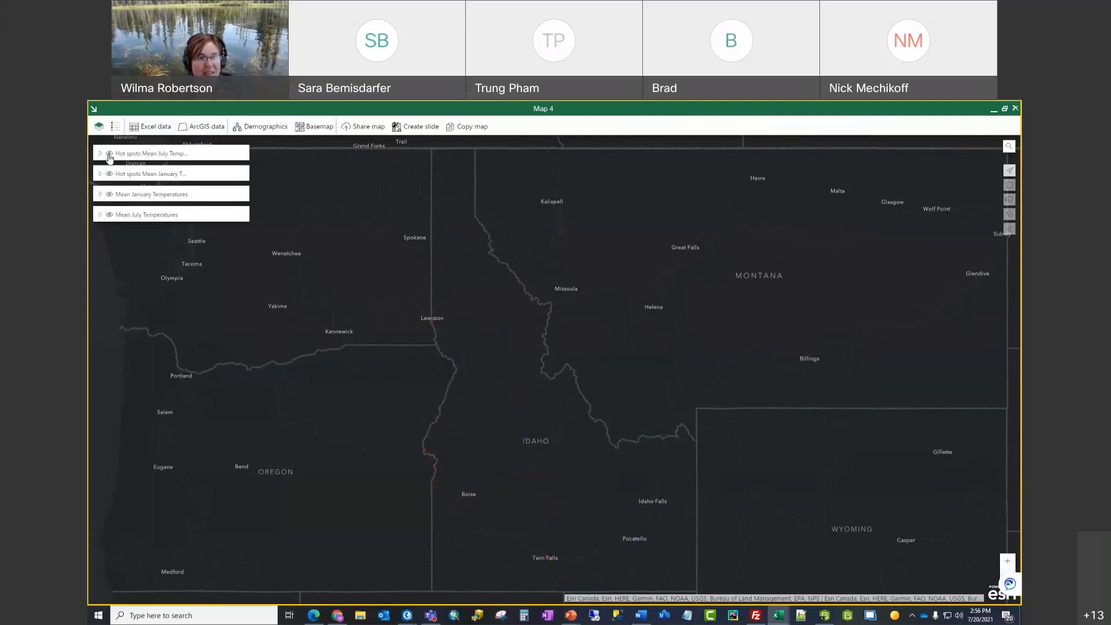
{"action": "left_click", "coordinate": [110, 154]}
{"action": "left_click", "coordinate": [109, 154]}
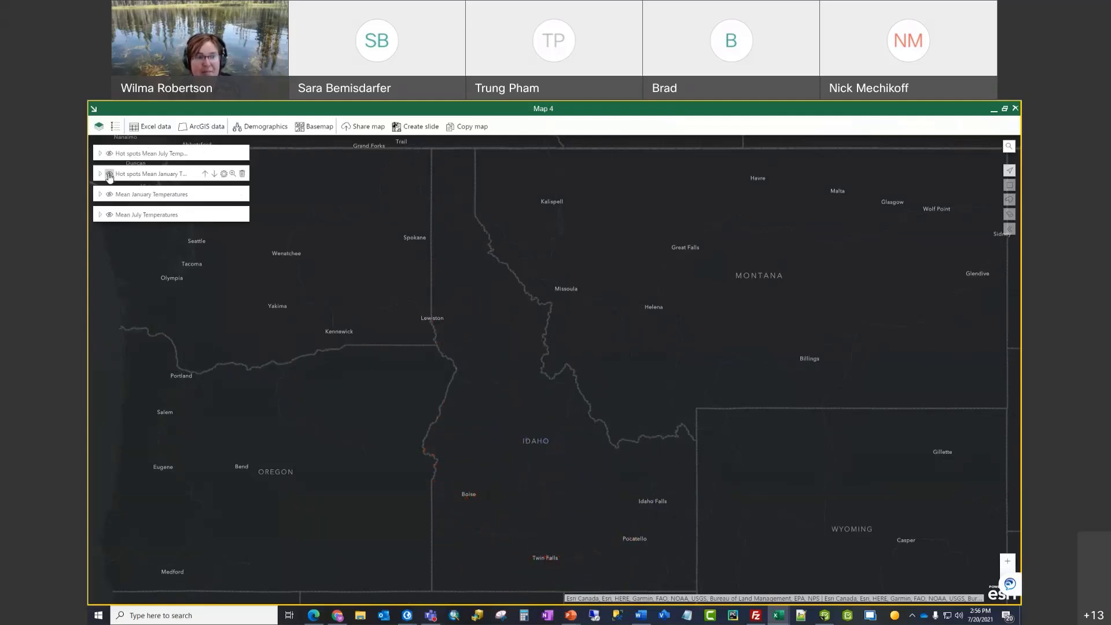
{"action": "left_click", "coordinate": [110, 174]}
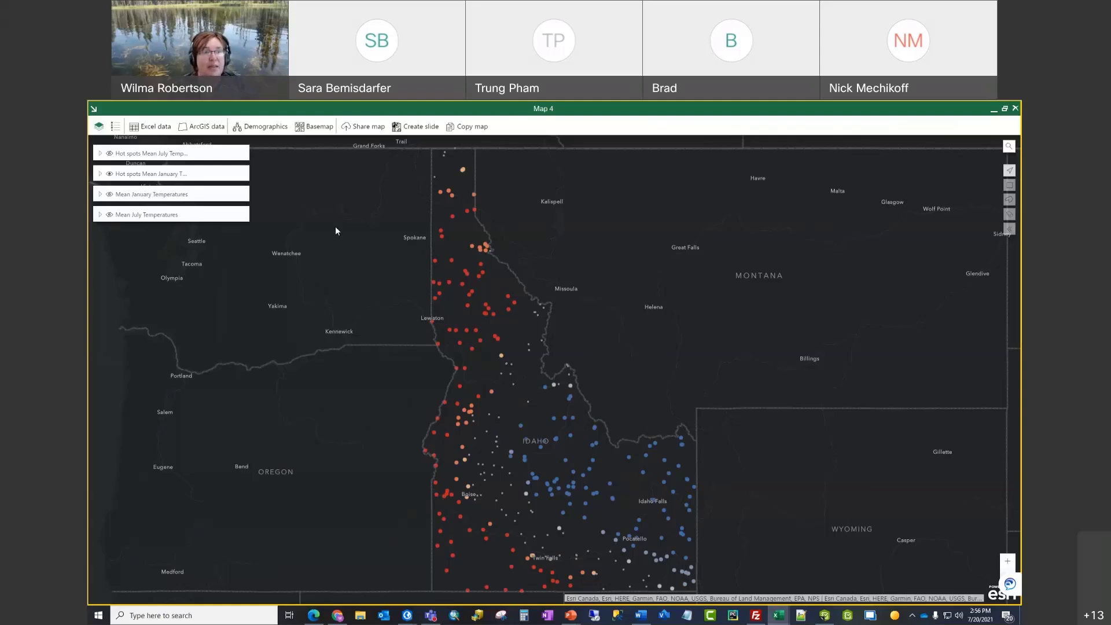
Step: Add USA Counties (Generalized) from a Living Atlas 'counties' search and zoom to the Northwest
{"action": "left_click", "coordinate": [205, 128]}
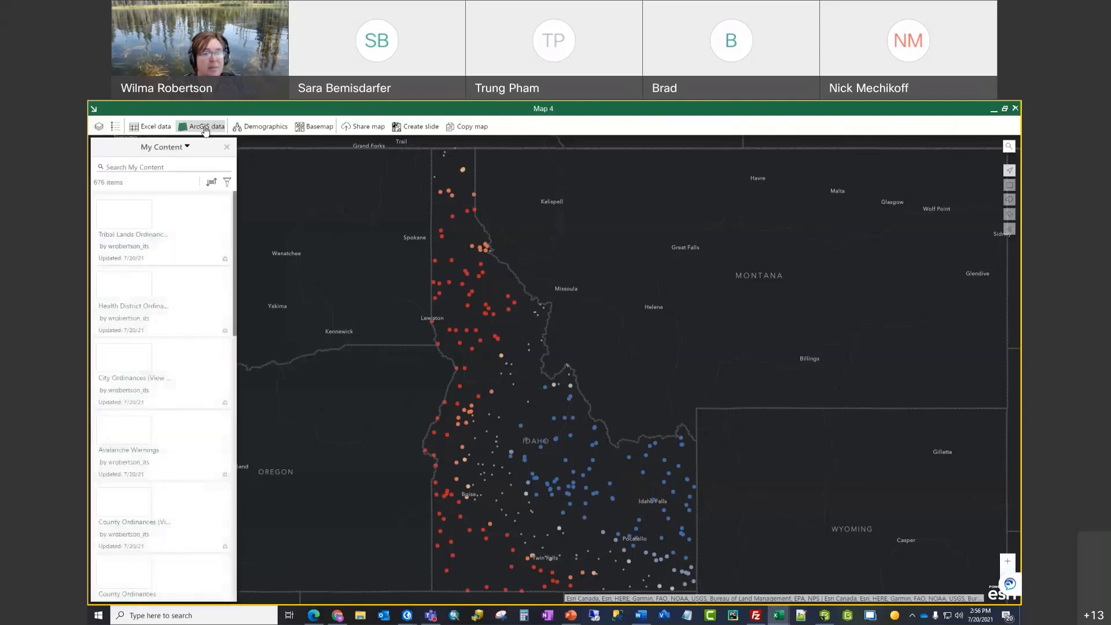
{"action": "left_click", "coordinate": [179, 150]}
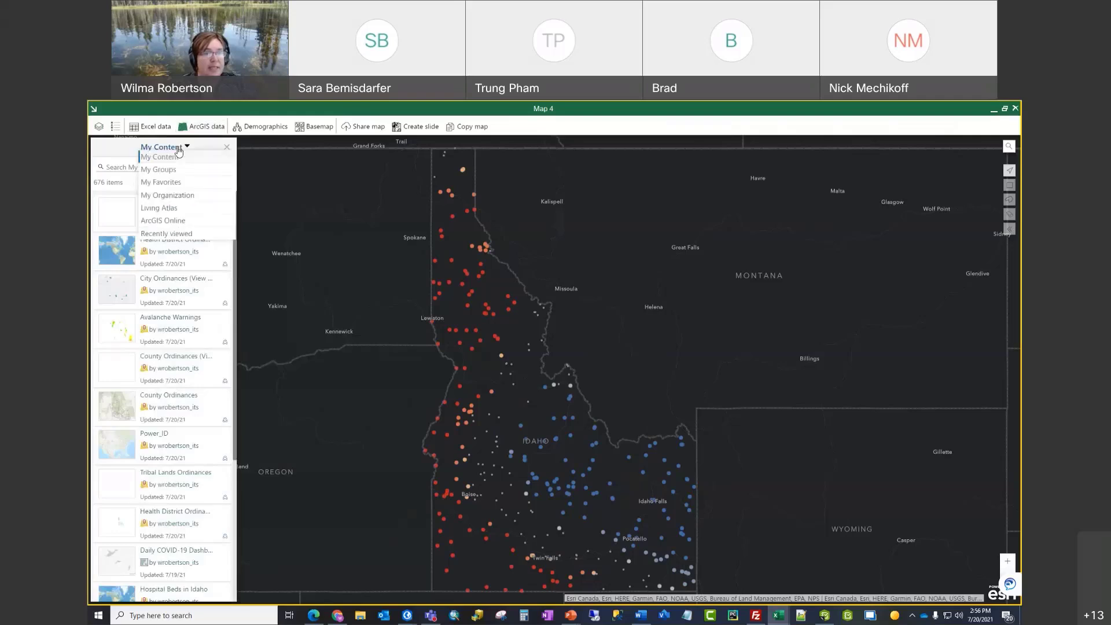
{"action": "left_click", "coordinate": [173, 213]}
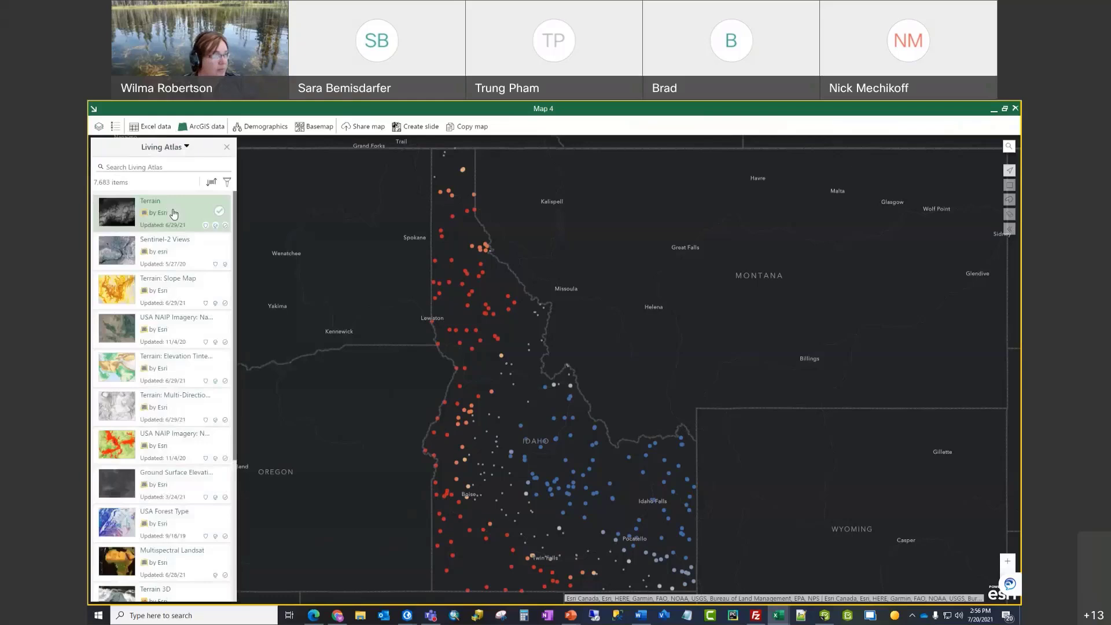
{"action": "left_click", "coordinate": [143, 166]}
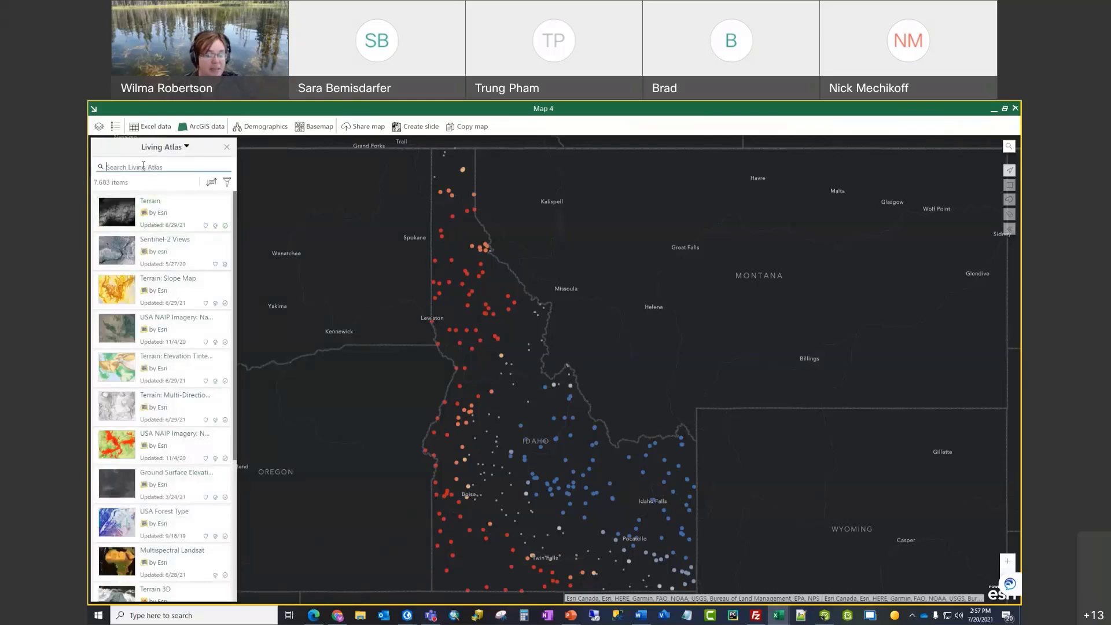
{"action": "type", "text": "counties"}
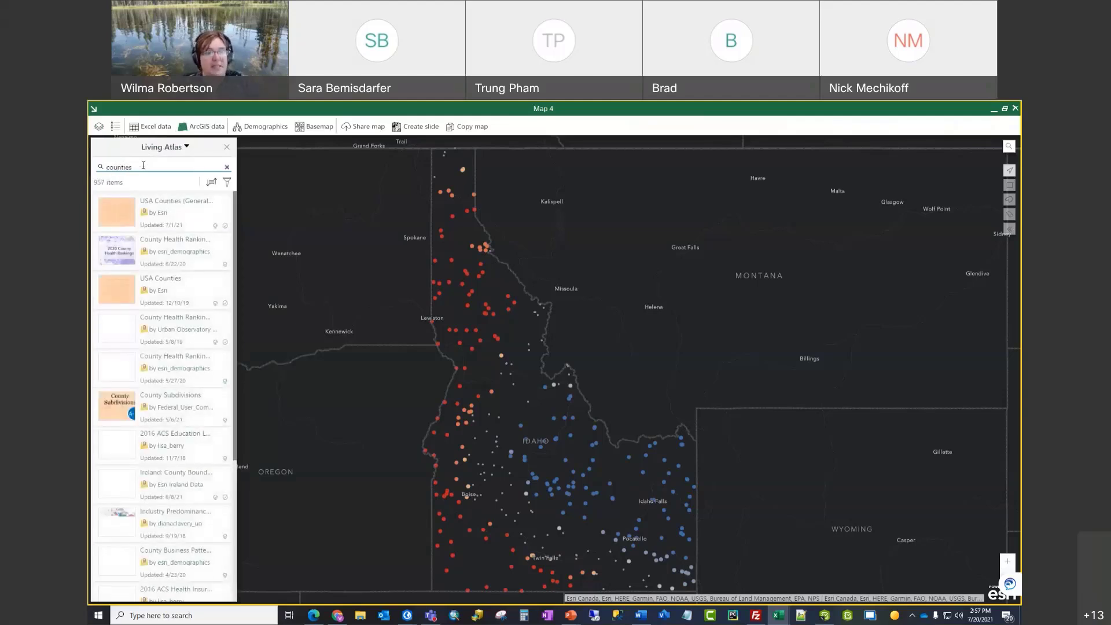
{"action": "left_click", "coordinate": [169, 212]}
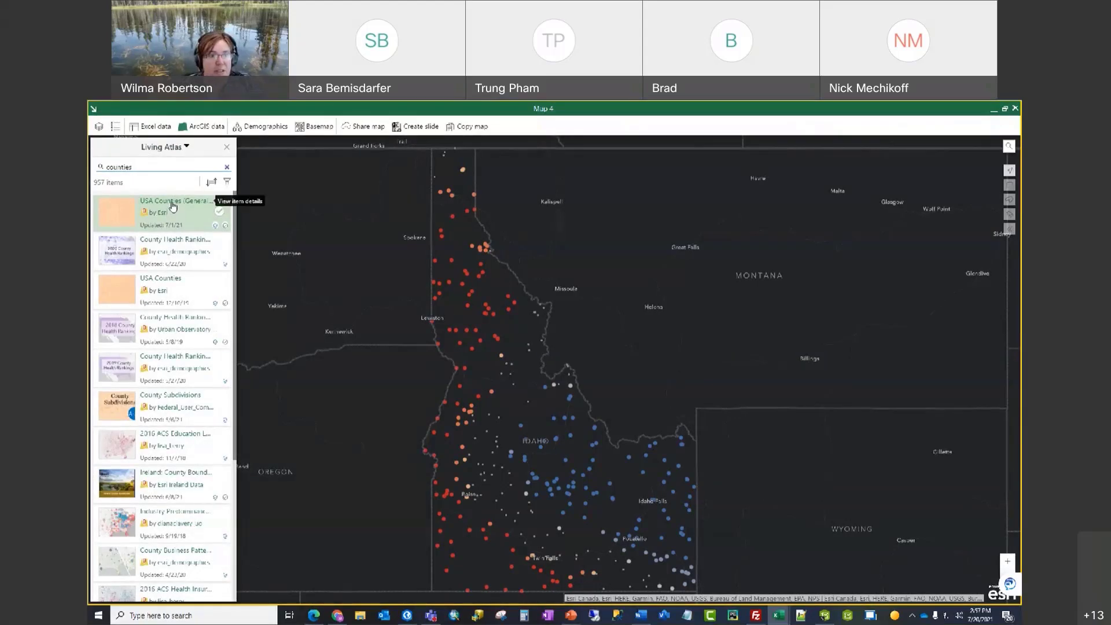
{"action": "left_click", "coordinate": [221, 213]}
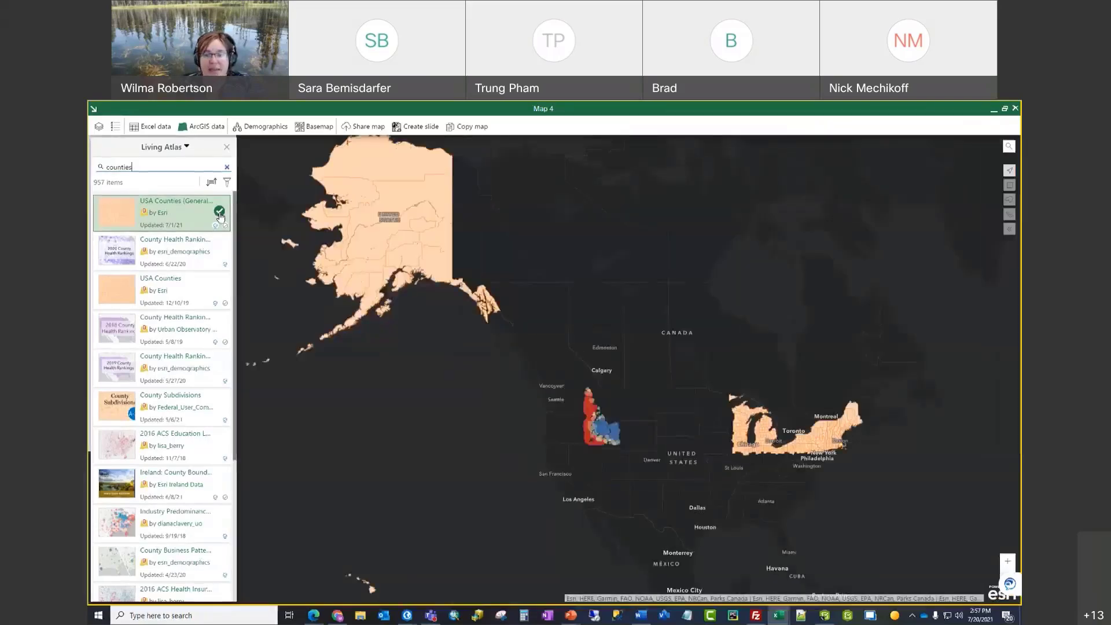
{"action": "scroll", "coordinate": [596, 438], "scroll_direction": "up", "scroll_amount": 2}
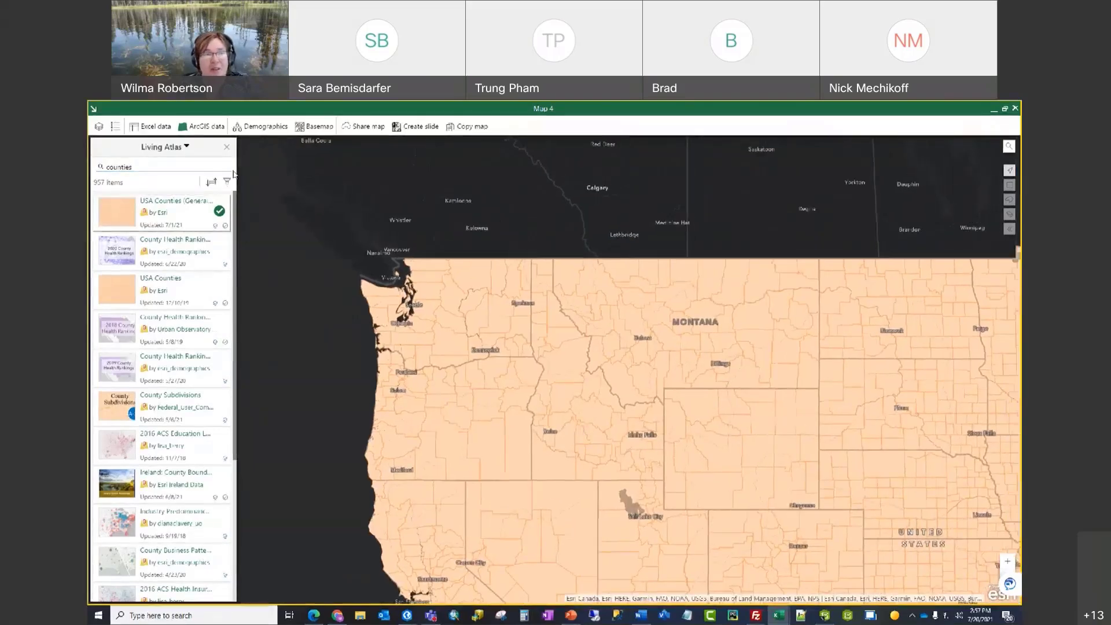
{"action": "left_click", "coordinate": [226, 146]}
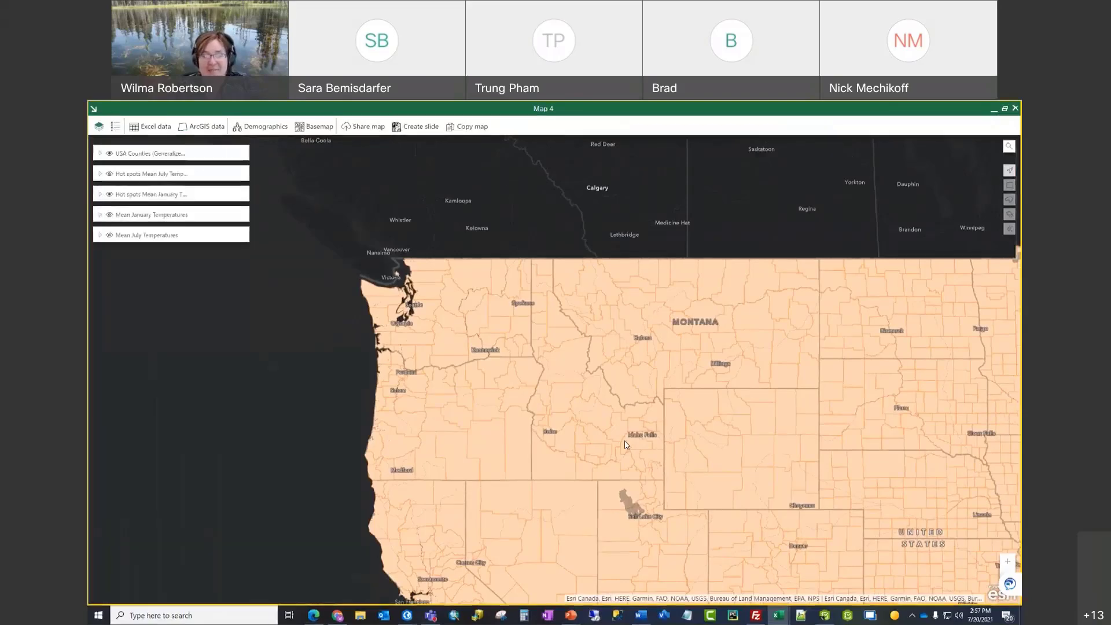
Step: Set the USA Counties layer style to No color fill with Outline checked
{"action": "mouse_move", "coordinate": [105, 157]}
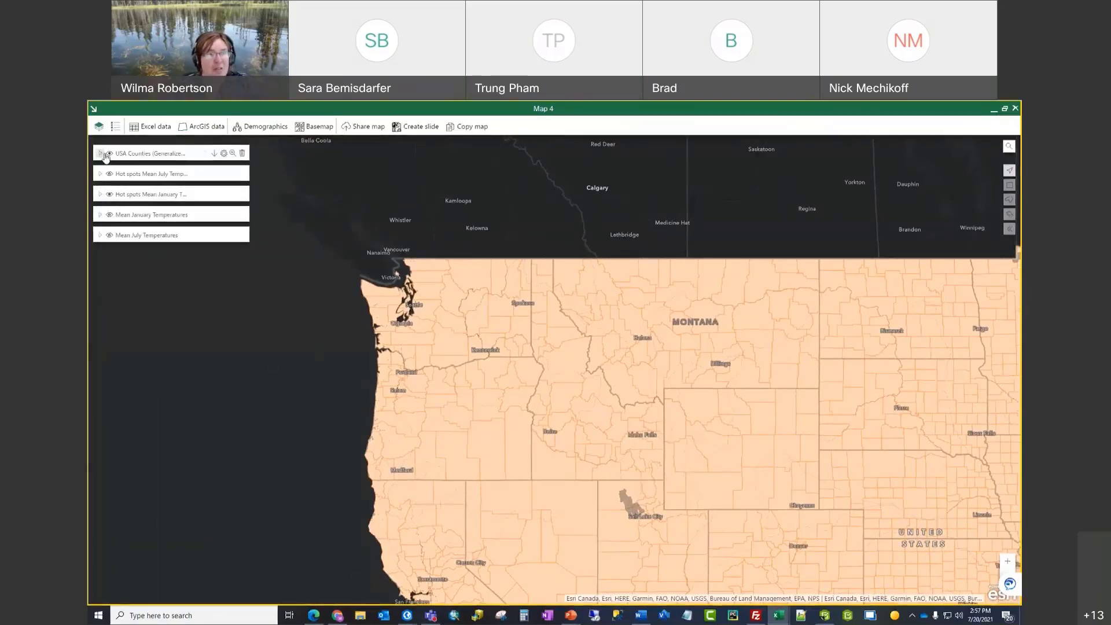
{"action": "left_click", "coordinate": [224, 155]}
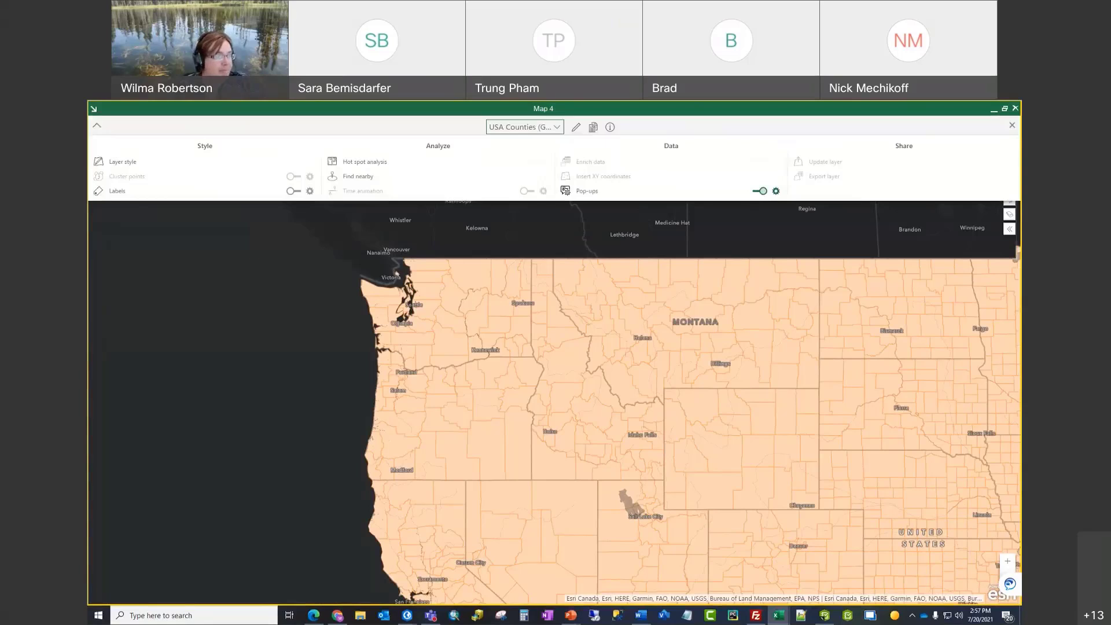
{"action": "left_click", "coordinate": [132, 163]}
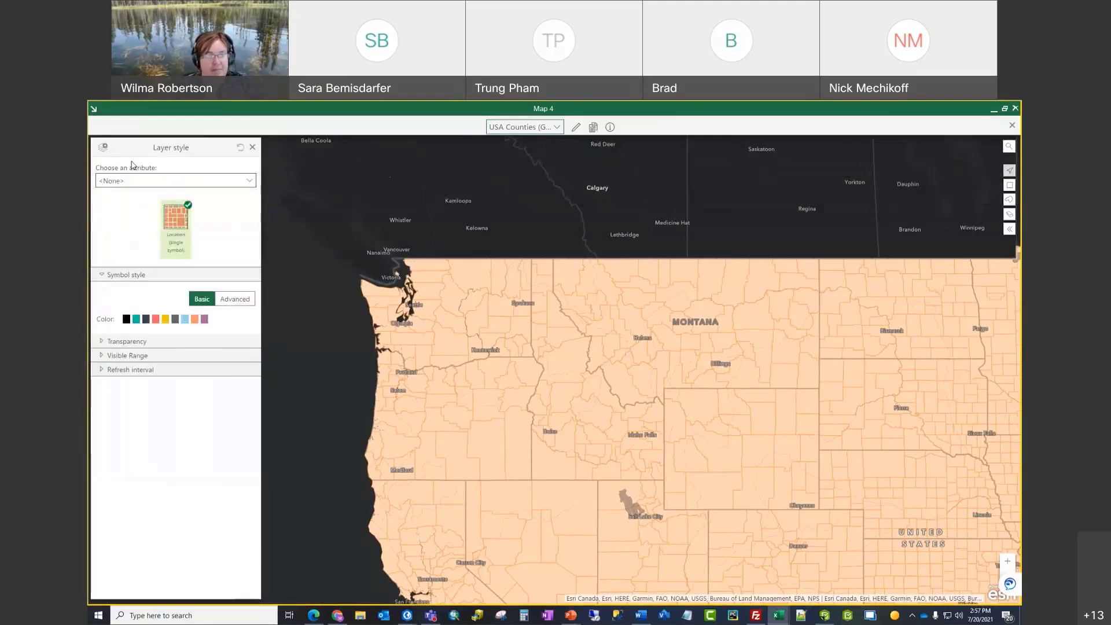
{"action": "left_click", "coordinate": [241, 303]}
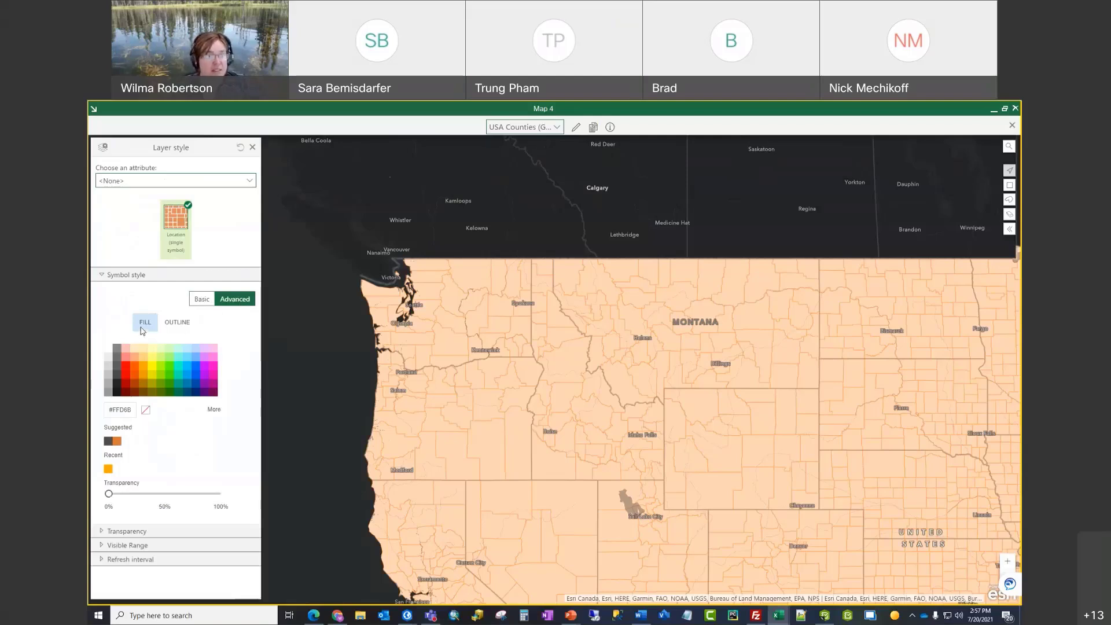
{"action": "left_click", "coordinate": [145, 411]}
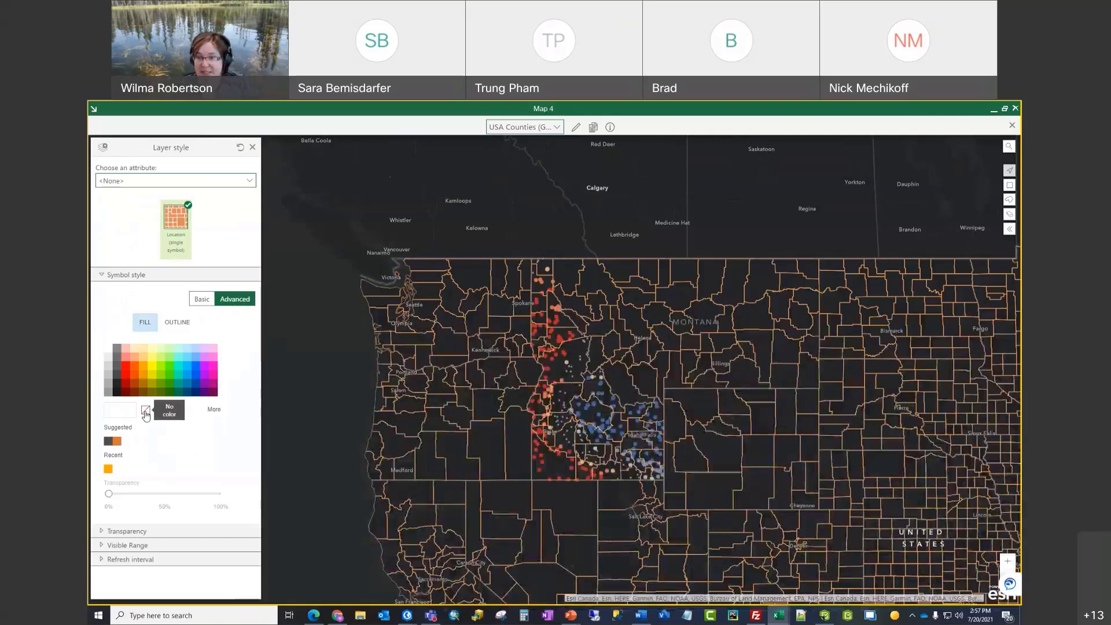
{"action": "left_click", "coordinate": [179, 323]}
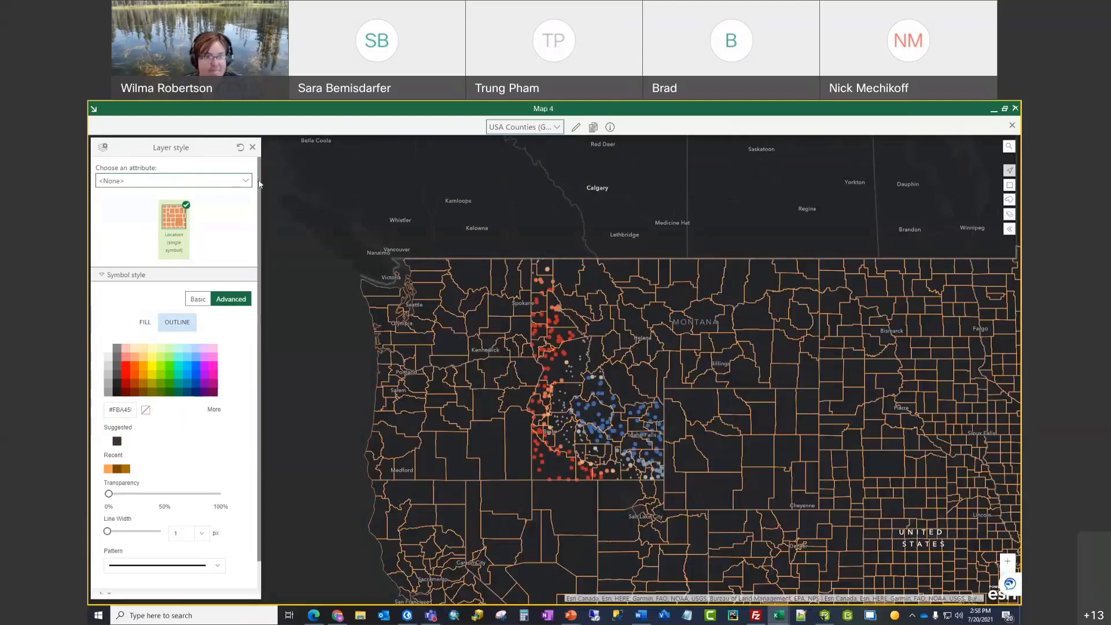
{"action": "left_click", "coordinate": [252, 147]}
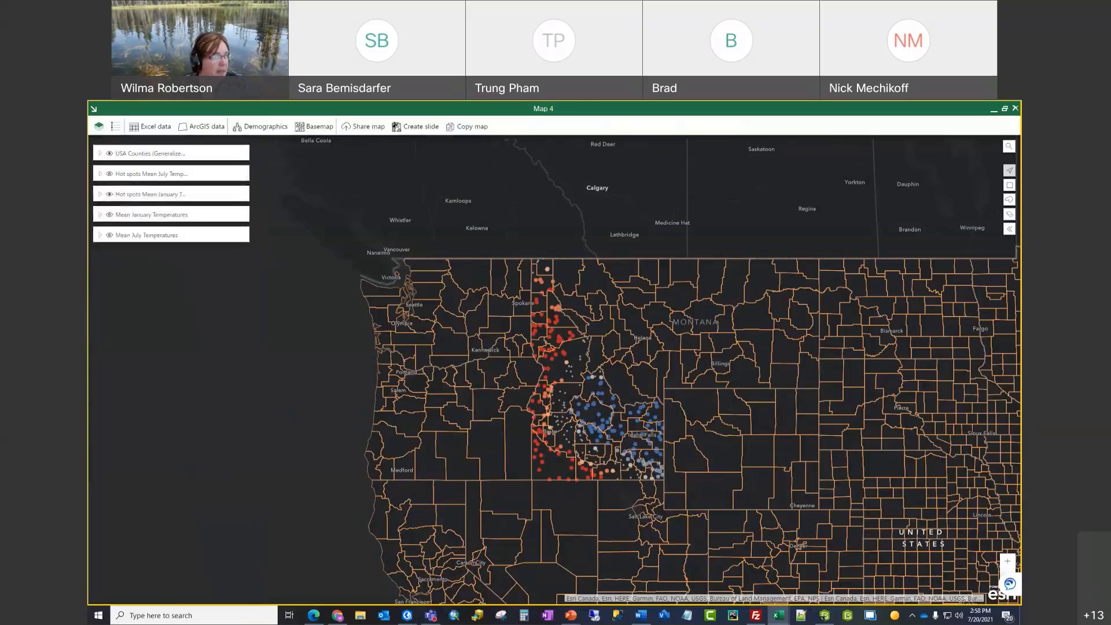
Step: Zoom and pan Map 4 onto Idaho, and expand the USA Counties layer legend
{"action": "scroll", "coordinate": [545, 435], "scroll_direction": "up", "scroll_amount": 2}
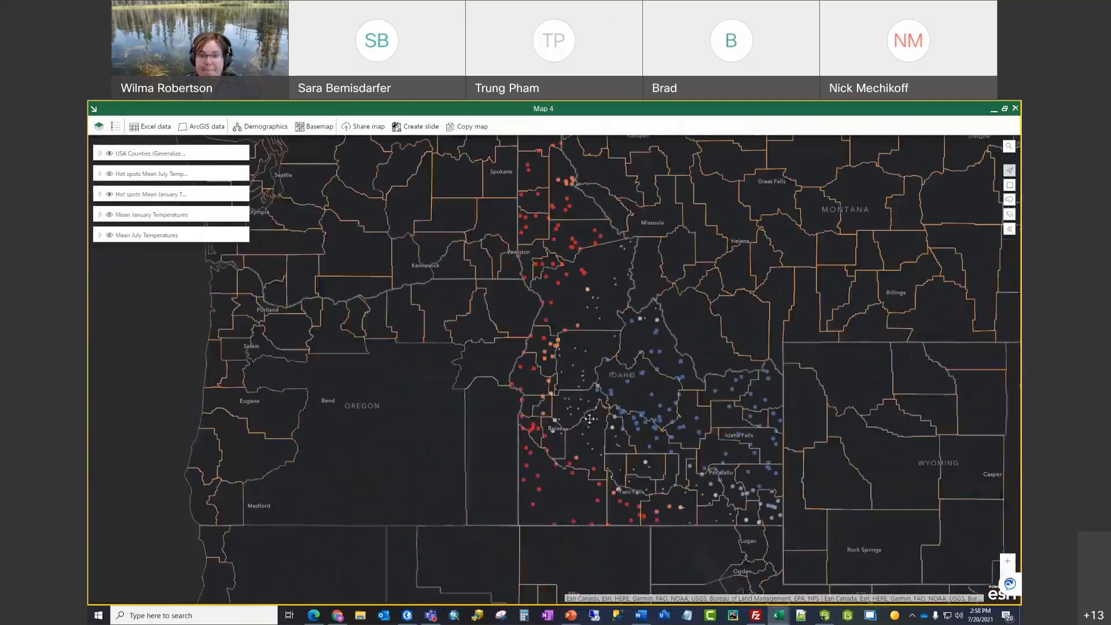
{"action": "left_click_drag", "start_coordinate": [575, 459], "coordinate": [549, 475]}
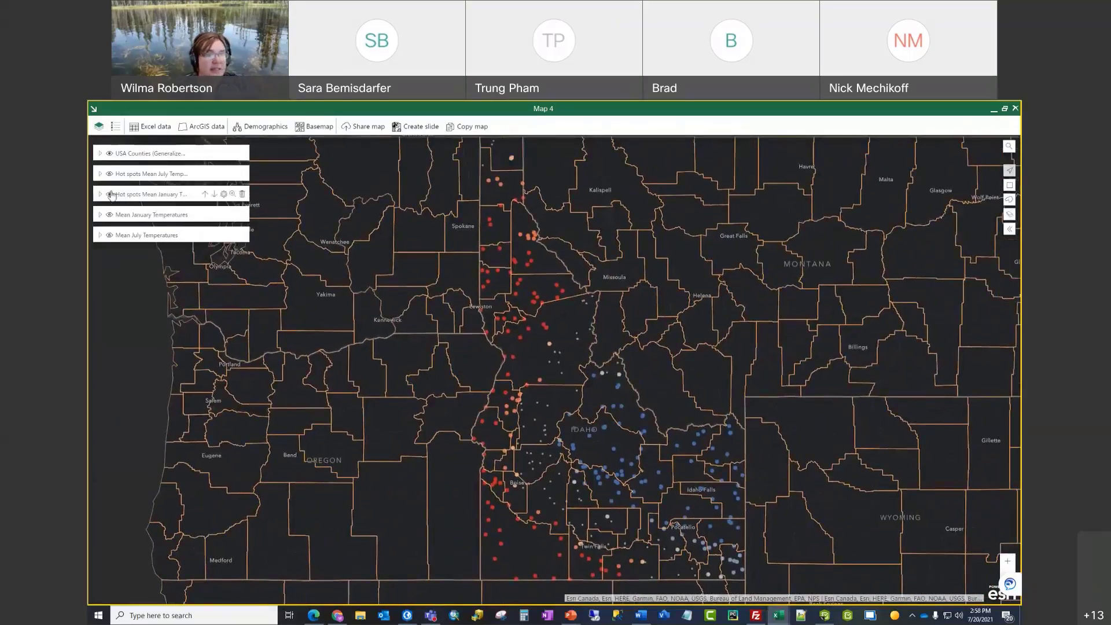
{"action": "left_click", "coordinate": [98, 155]}
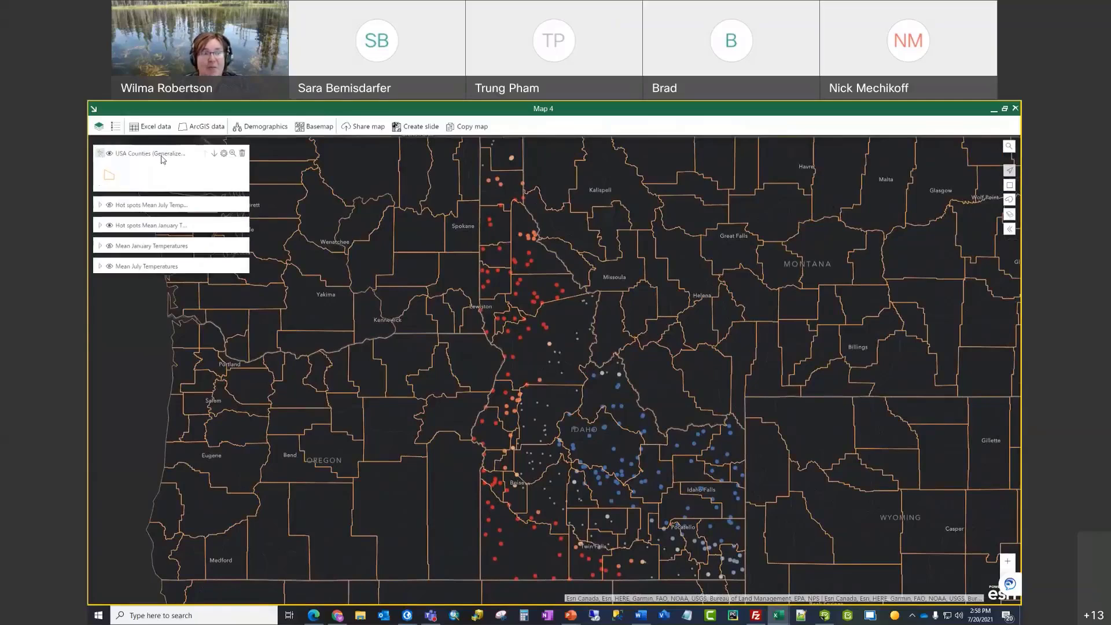
{"action": "left_click", "coordinate": [223, 154]}
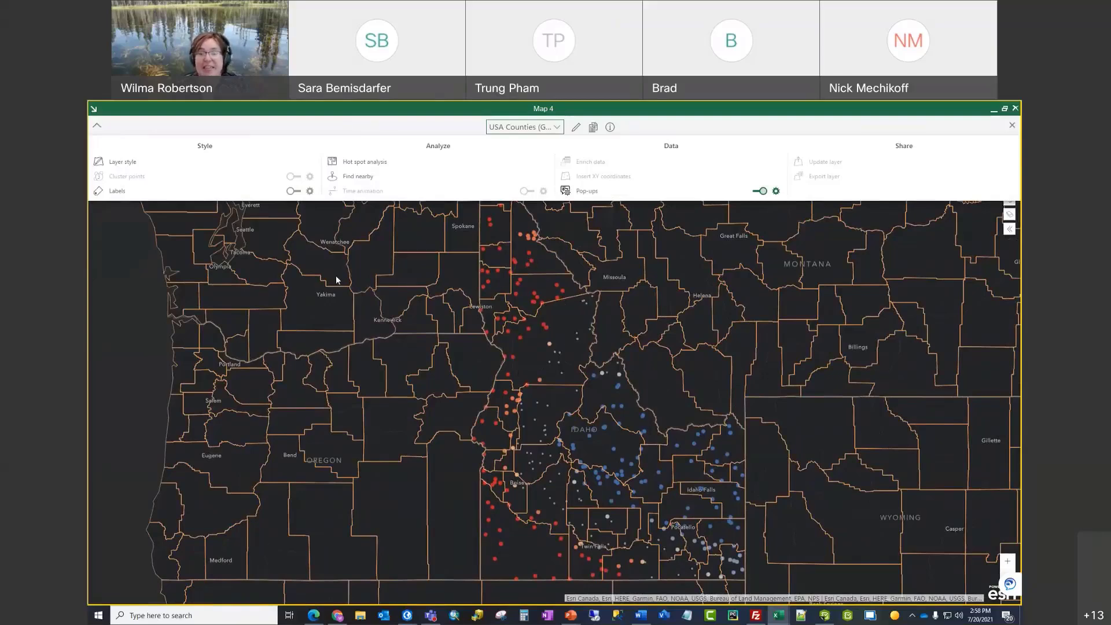
{"action": "left_click", "coordinate": [1011, 126]}
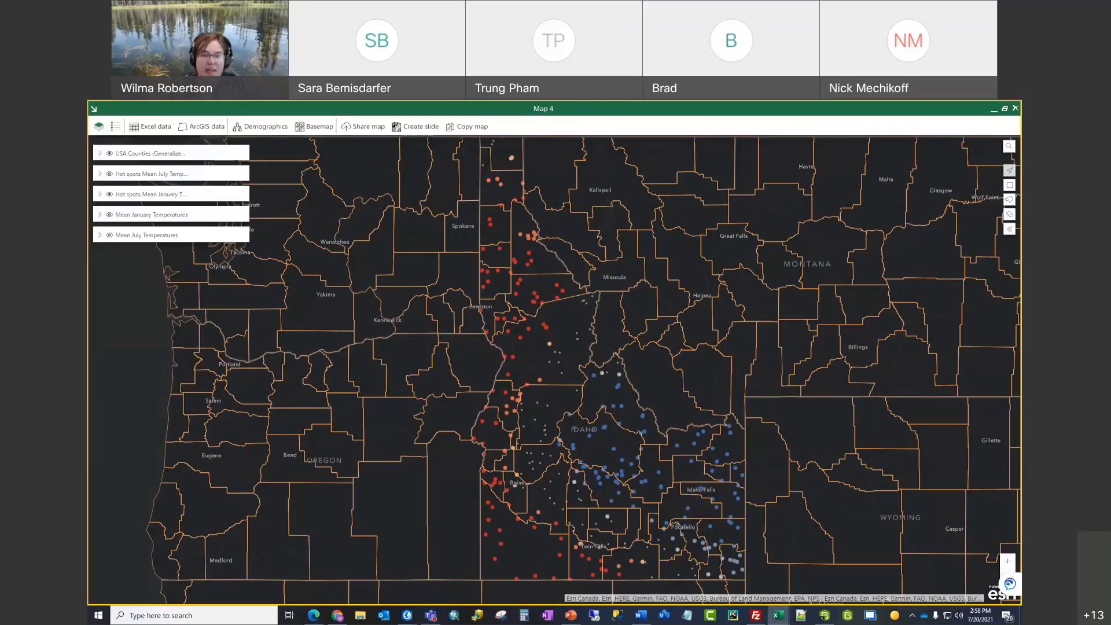
Step: Start a Find nearby search from Idaho County with a 0.1 mile radius
{"action": "left_click", "coordinate": [533, 352]}
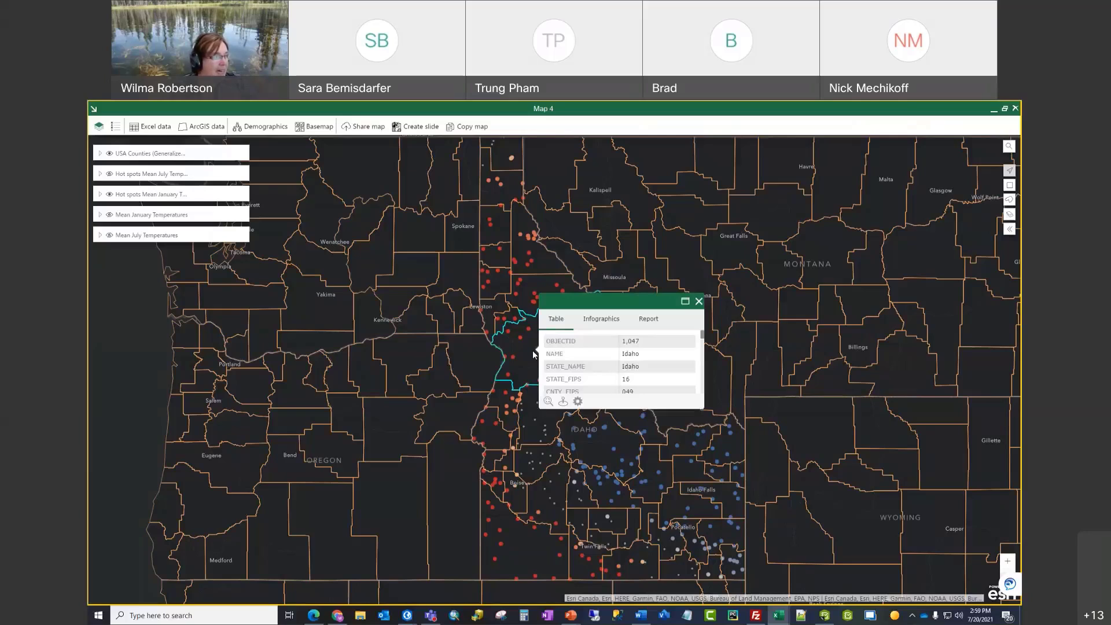
{"action": "left_click", "coordinate": [563, 401]}
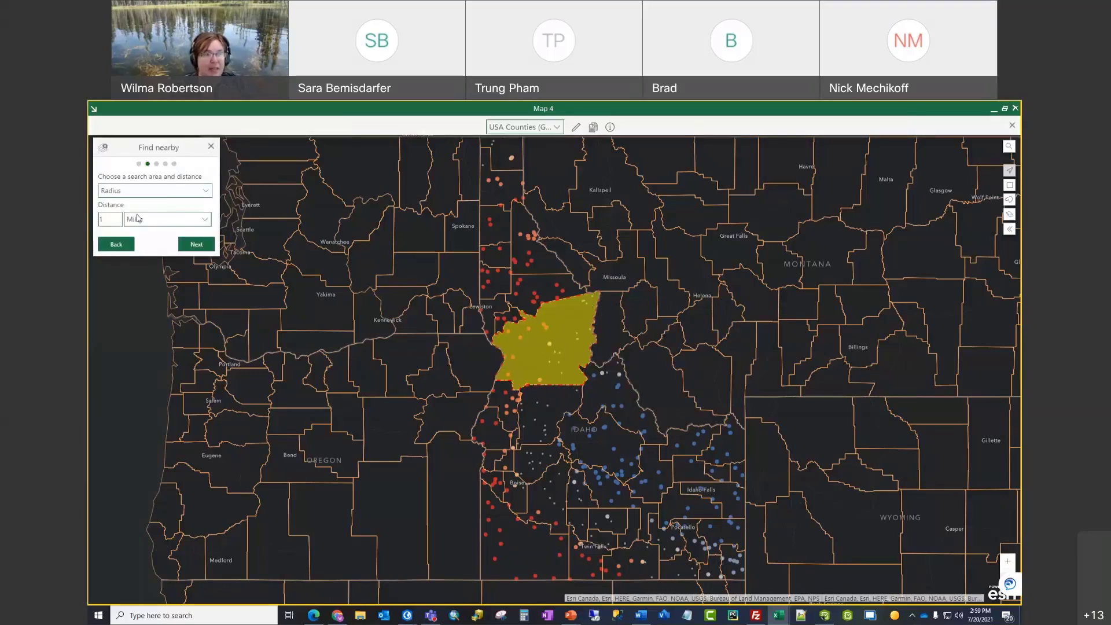
{"action": "double_click", "coordinate": [109, 219]}
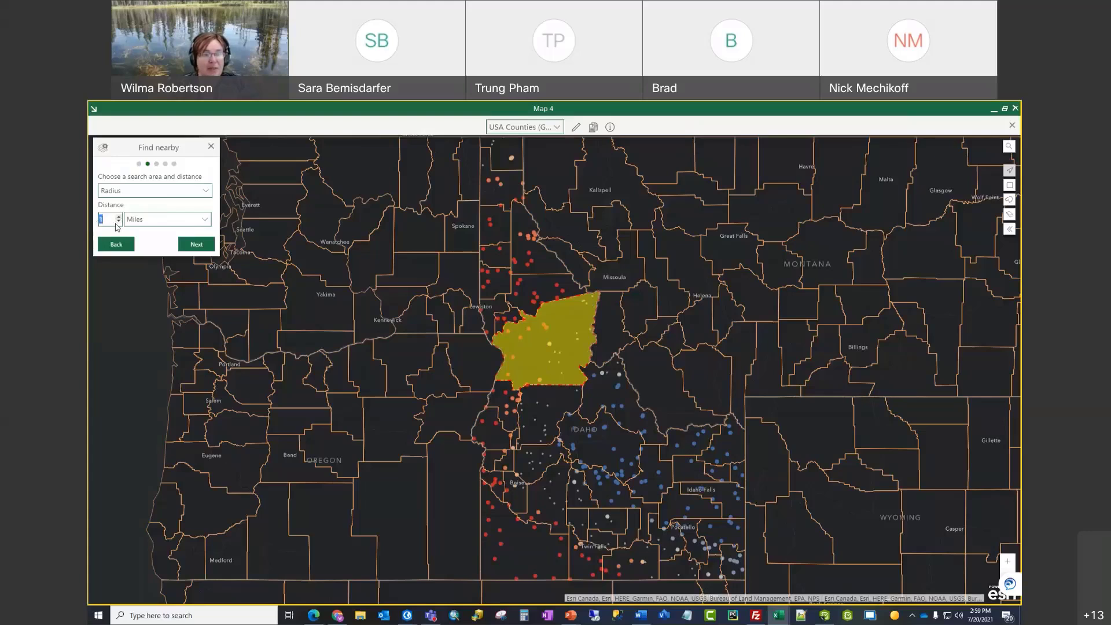
{"action": "type", "text": "0.1"}
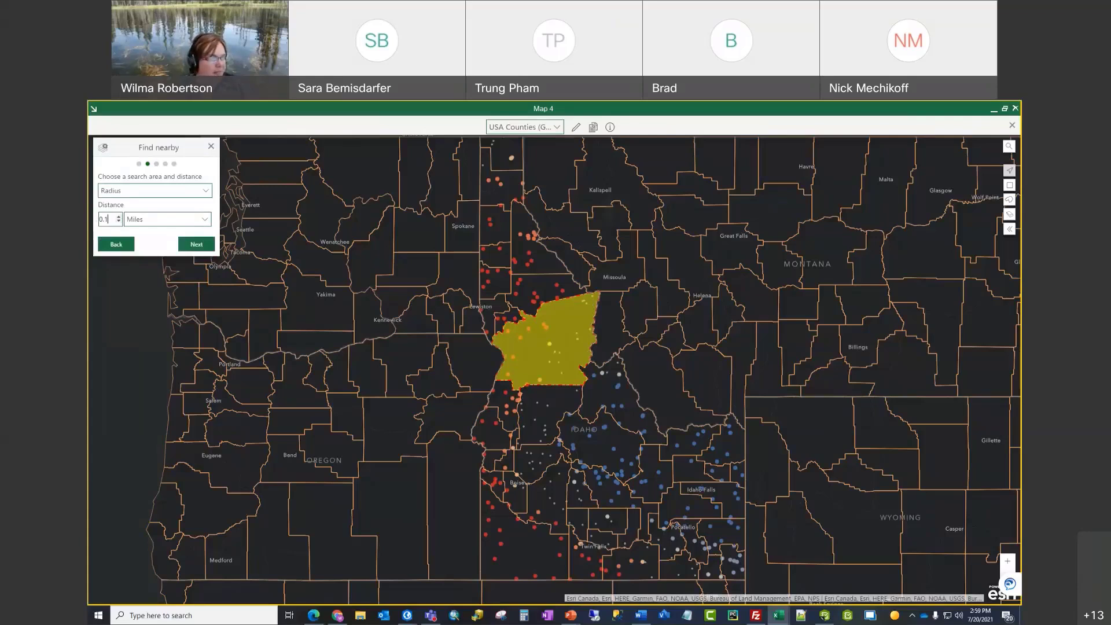
Step: Target the Mean July Temperatures layer and run the find nearby analysis
{"action": "left_click", "coordinate": [198, 246]}
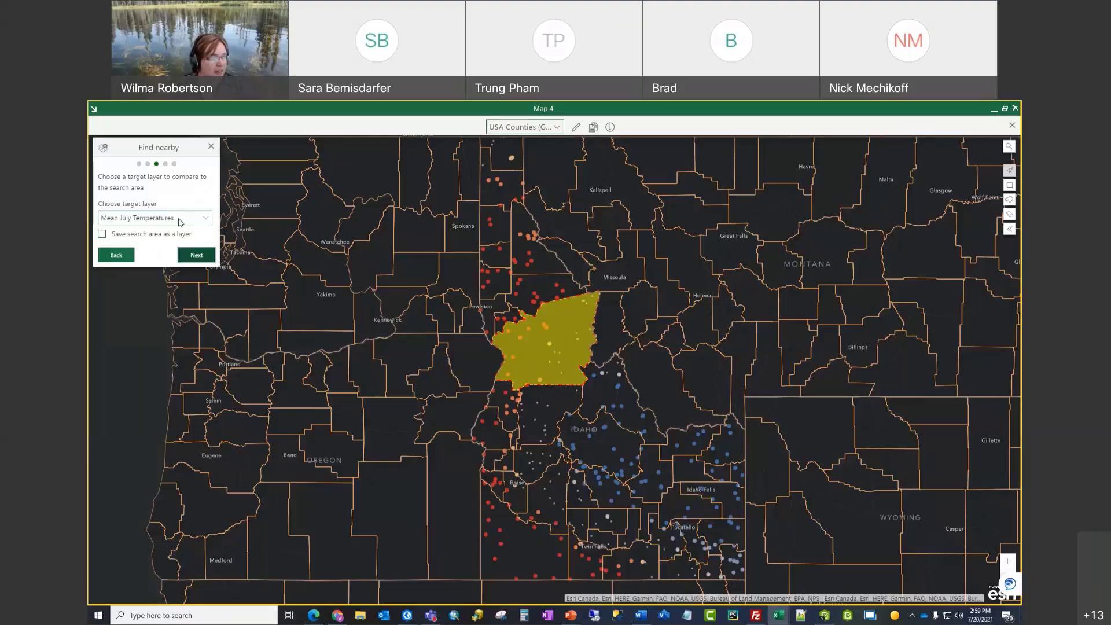
{"action": "left_click", "coordinate": [207, 221]}
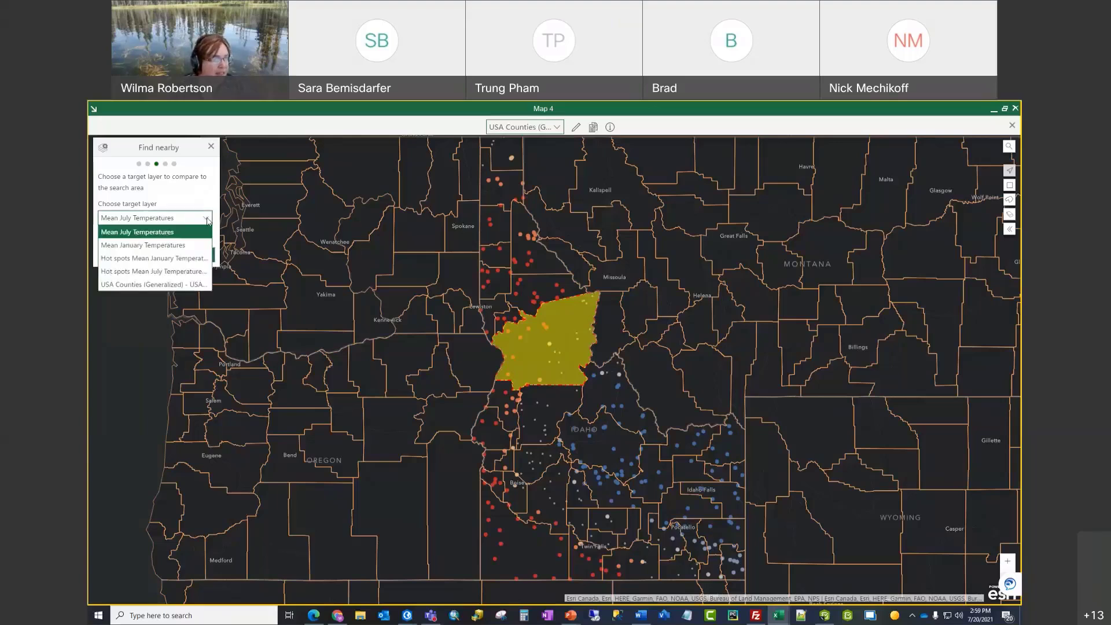
{"action": "left_click", "coordinate": [171, 232]}
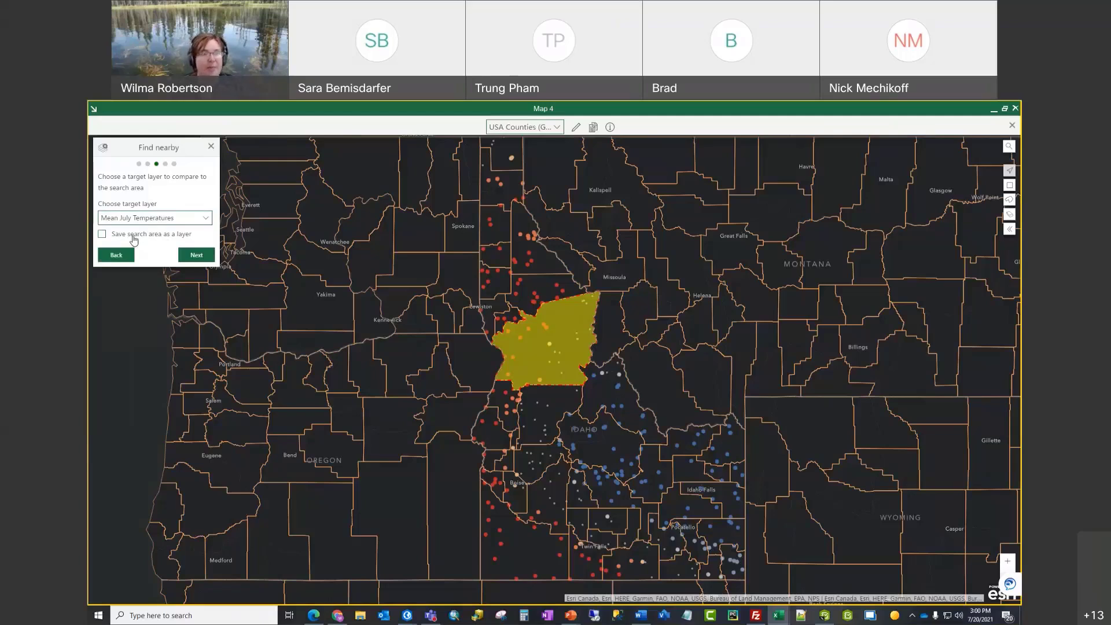
{"action": "left_click", "coordinate": [196, 256]}
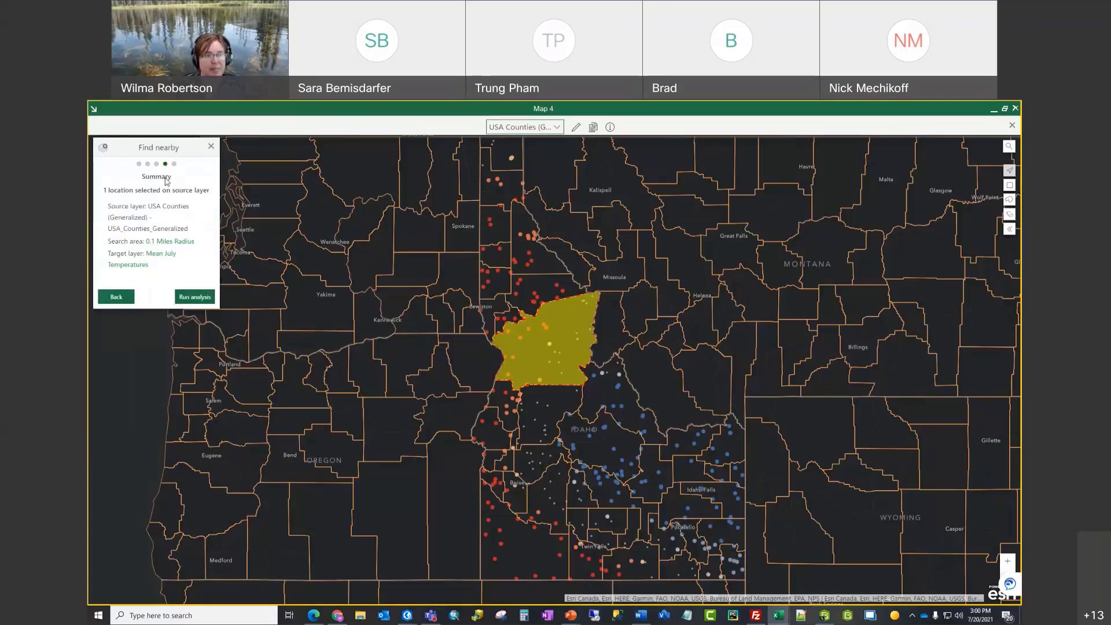
{"action": "left_click", "coordinate": [194, 299]}
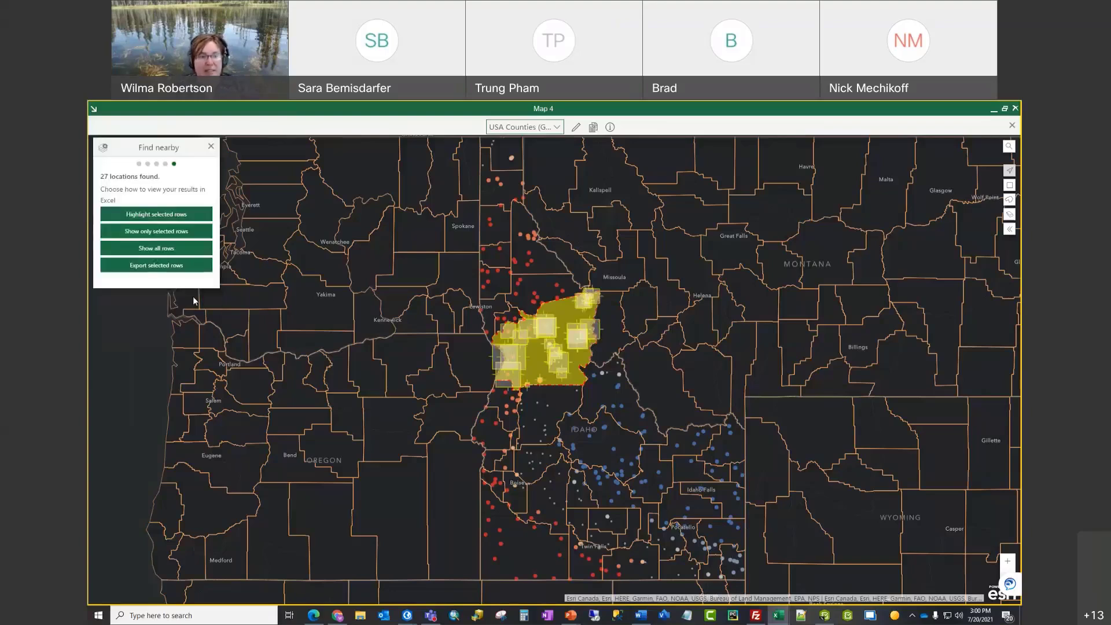
{"action": "left_click", "coordinate": [1005, 109]}
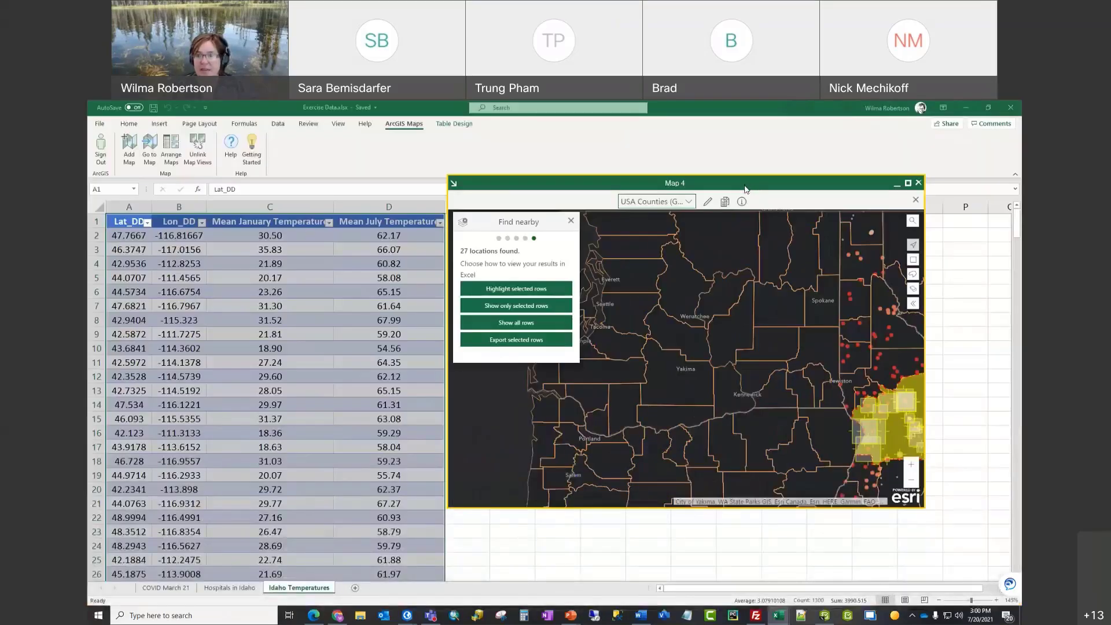
{"action": "left_click_drag", "start_coordinate": [746, 189], "coordinate": [800, 239]}
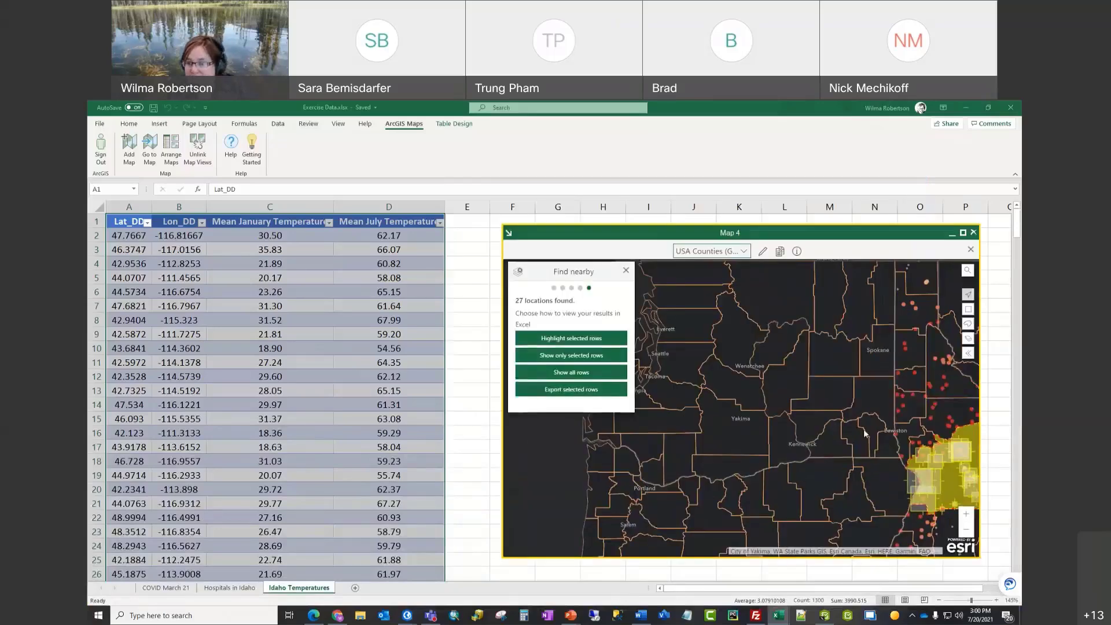
{"action": "left_click_drag", "start_coordinate": [862, 415], "coordinate": [698, 349]}
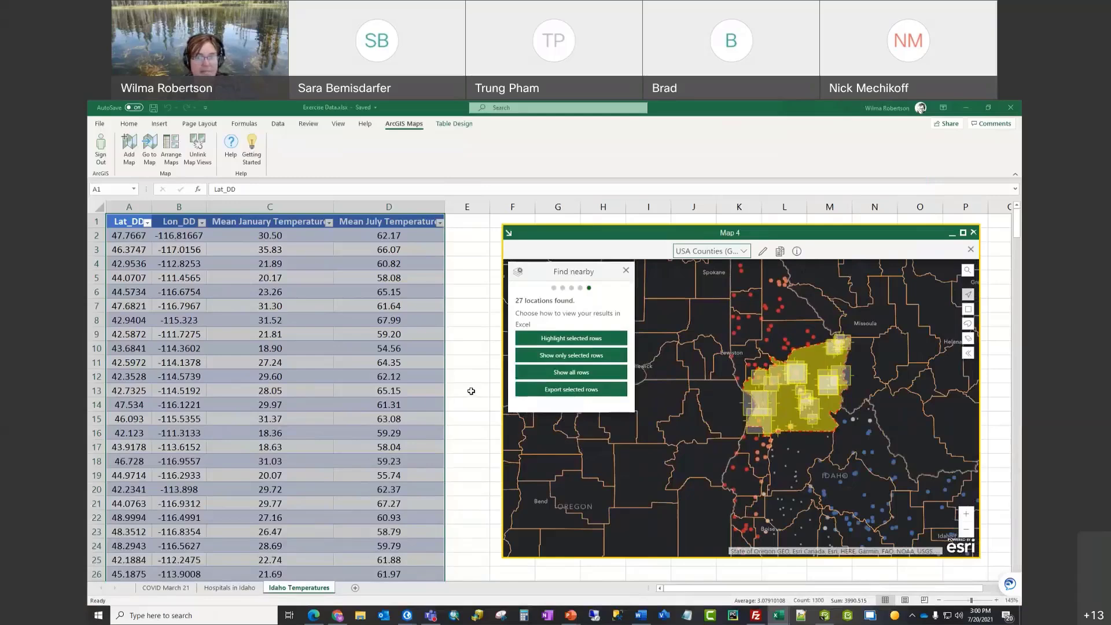
{"action": "scroll", "coordinate": [347, 377], "scroll_direction": "down", "scroll_amount": 4}
{"action": "scroll", "coordinate": [347, 378], "scroll_direction": "down", "scroll_amount": 3}
{"action": "scroll", "coordinate": [348, 378], "scroll_direction": "up", "scroll_amount": 7}
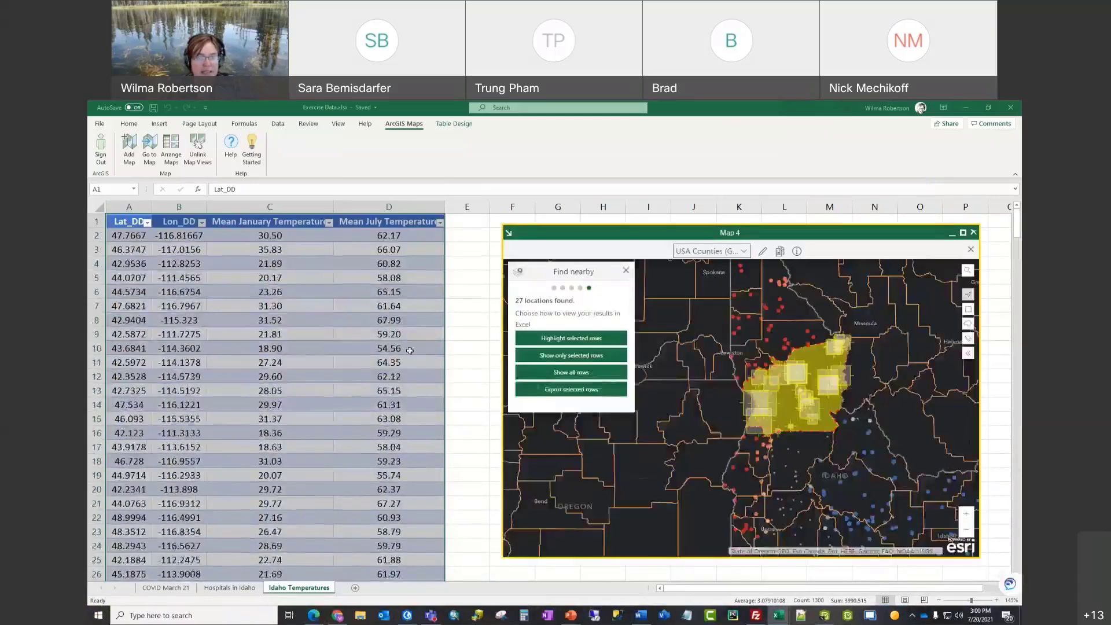
{"action": "left_click", "coordinate": [457, 287]}
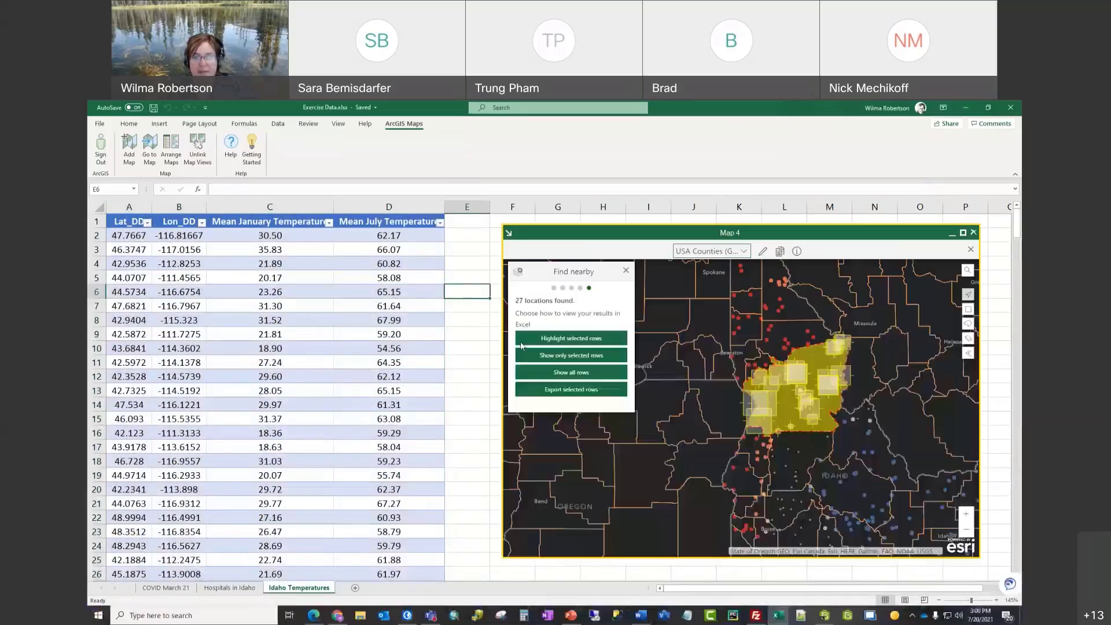
{"action": "left_click", "coordinate": [574, 341]}
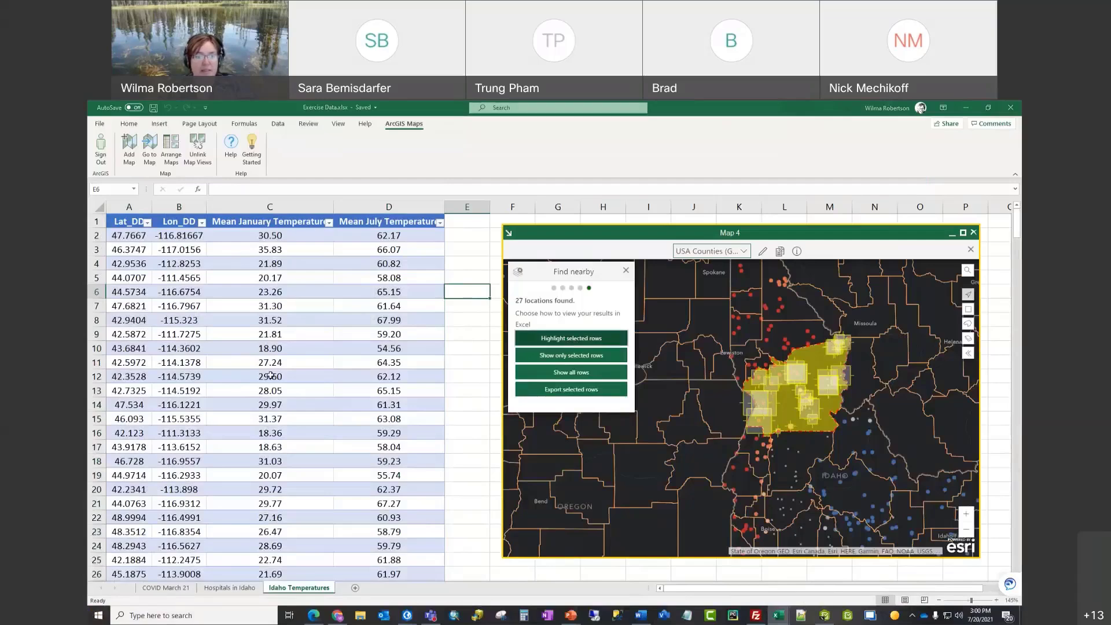
{"action": "scroll", "coordinate": [277, 373], "scroll_direction": "down", "scroll_amount": 7}
{"action": "scroll", "coordinate": [277, 373], "scroll_direction": "down", "scroll_amount": 5}
{"action": "scroll", "coordinate": [277, 373], "scroll_direction": "up", "scroll_amount": 7}
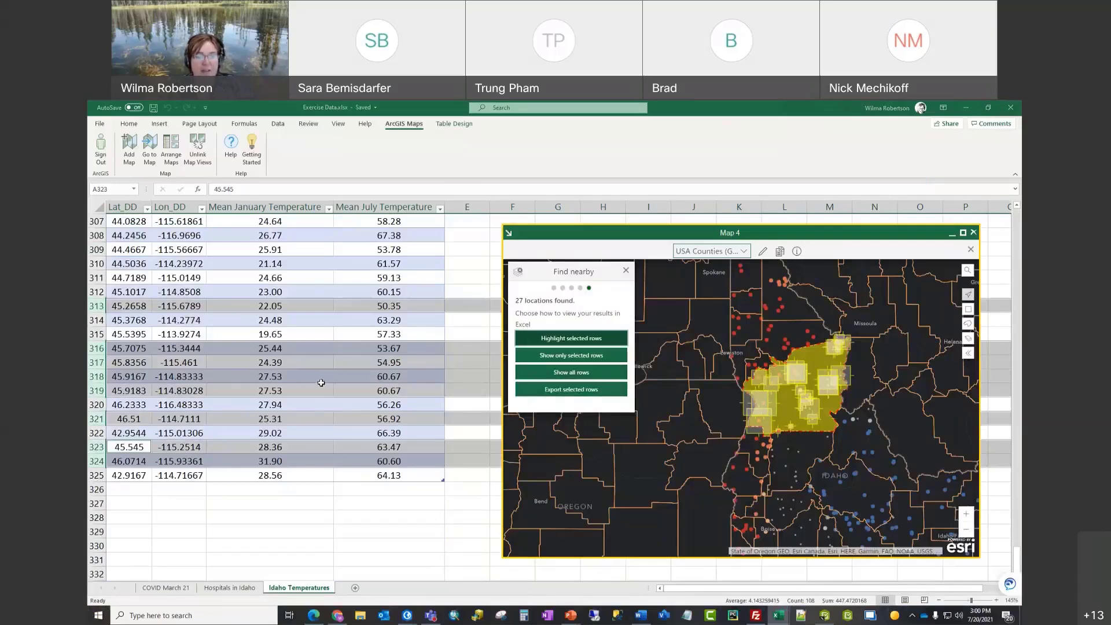
{"action": "scroll", "coordinate": [321, 383], "scroll_direction": "up", "scroll_amount": 14}
{"action": "scroll", "coordinate": [322, 383], "scroll_direction": "up", "scroll_amount": 18}
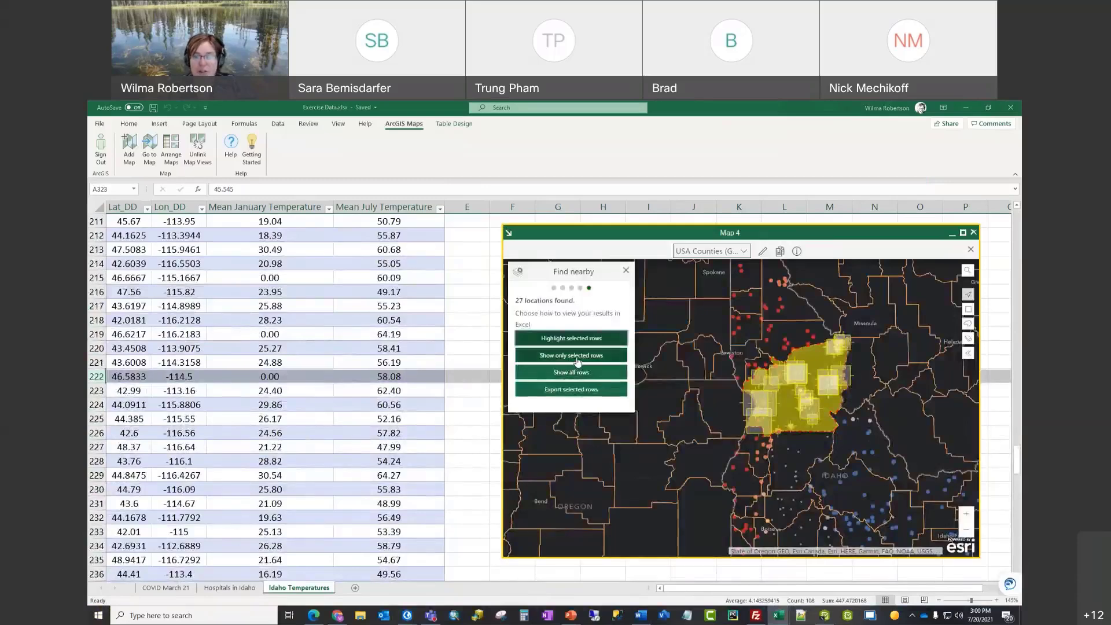
{"action": "left_click", "coordinate": [577, 359]}
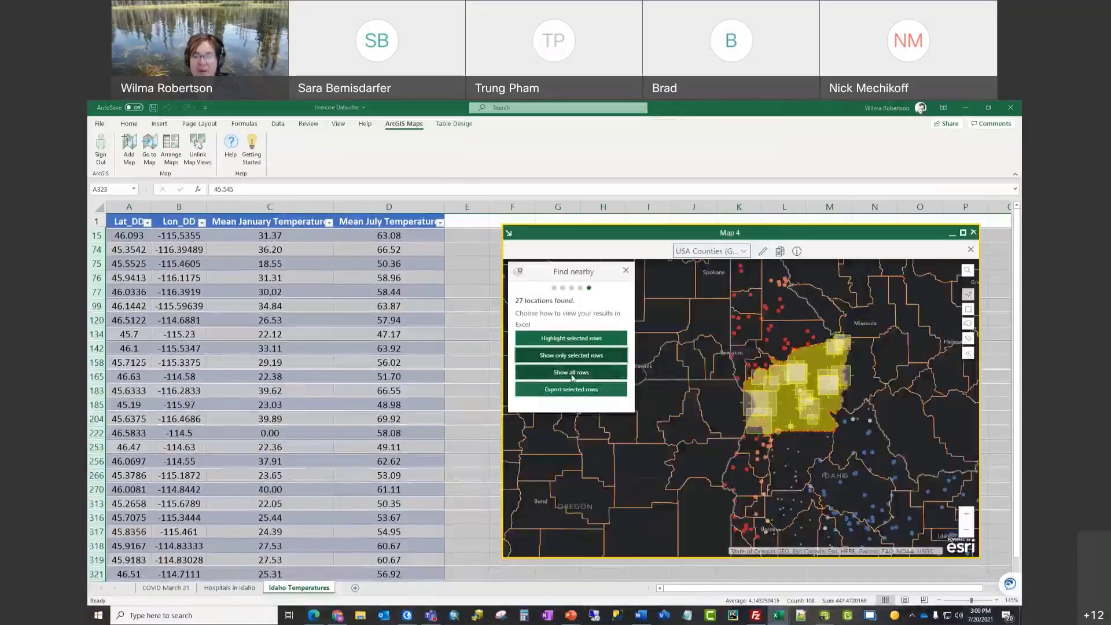
{"action": "left_click", "coordinate": [571, 373]}
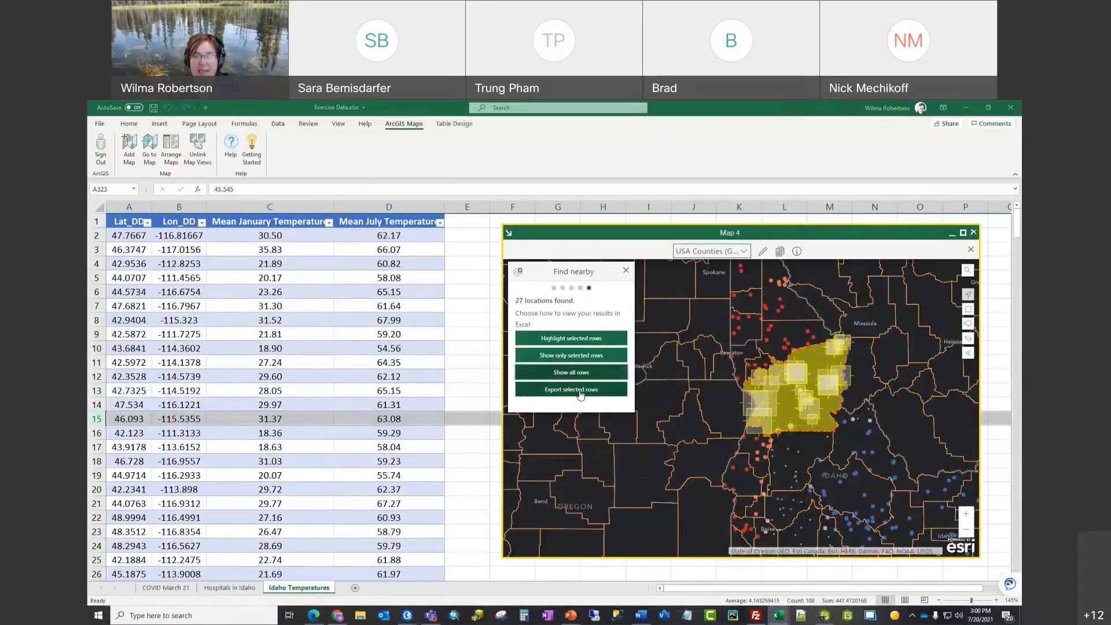
Step: Export the found locations to a new worksheet, then return to Idaho Temperatures
{"action": "left_click", "coordinate": [581, 391]}
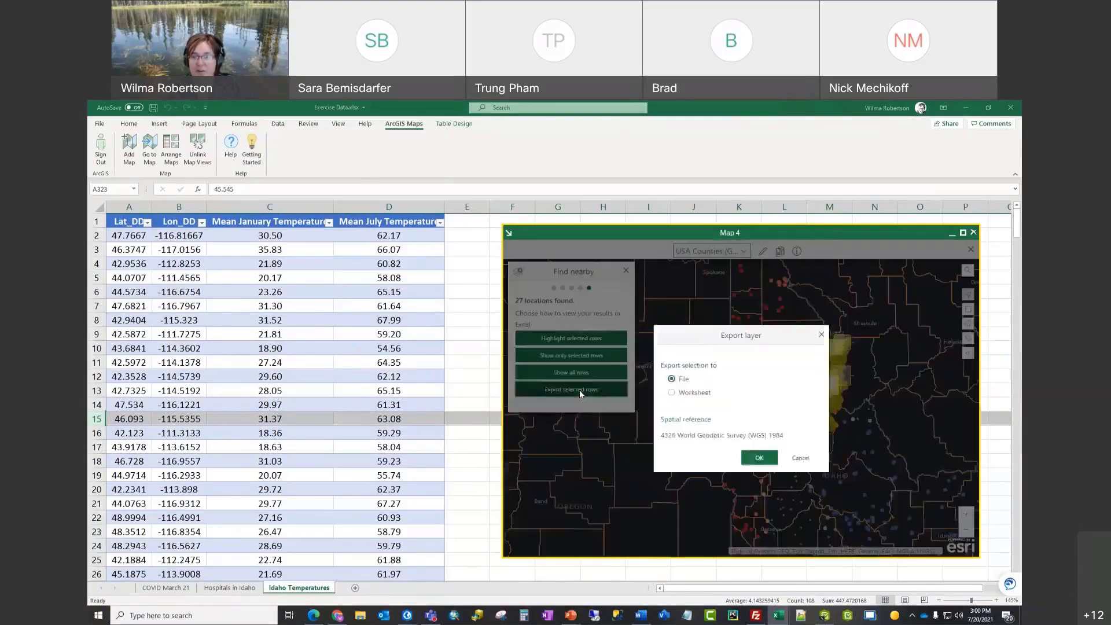
{"action": "left_click", "coordinate": [673, 394]}
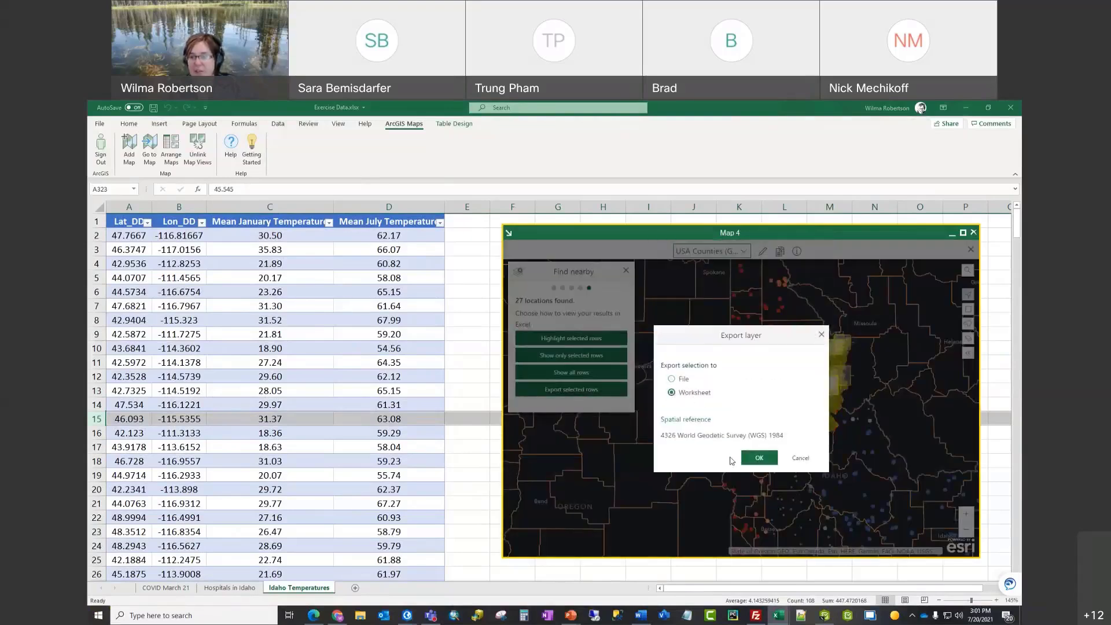
{"action": "left_click", "coordinate": [759, 459]}
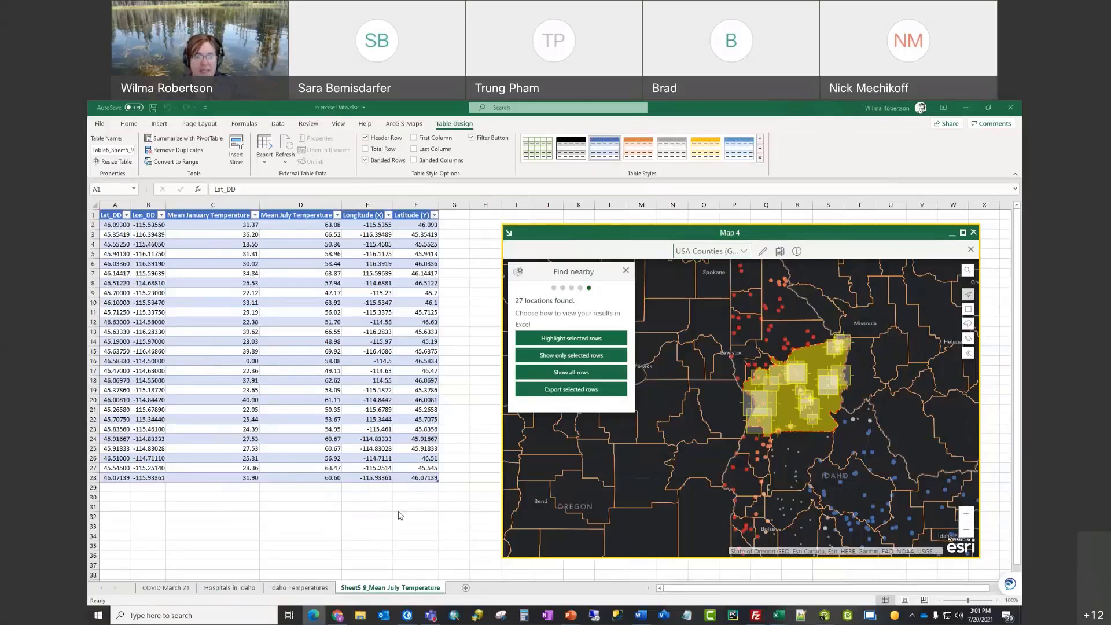
{"action": "left_click", "coordinate": [295, 589]}
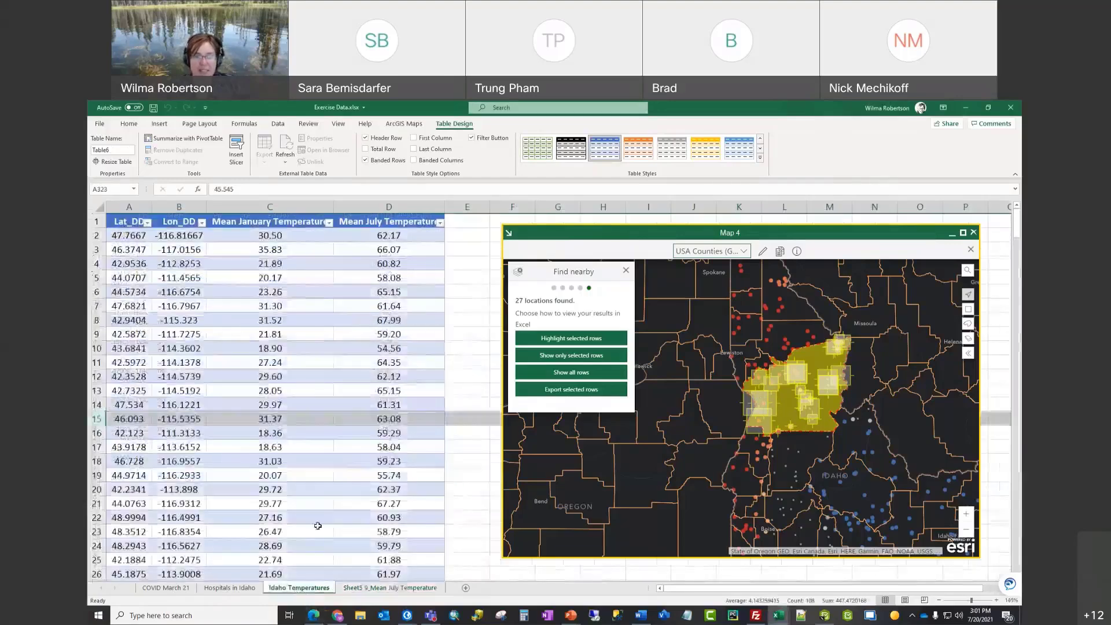
Step: On COVID March 21, hide Map 4, save the workbook, and autofit columns A–E
{"action": "left_click", "coordinate": [168, 588]}
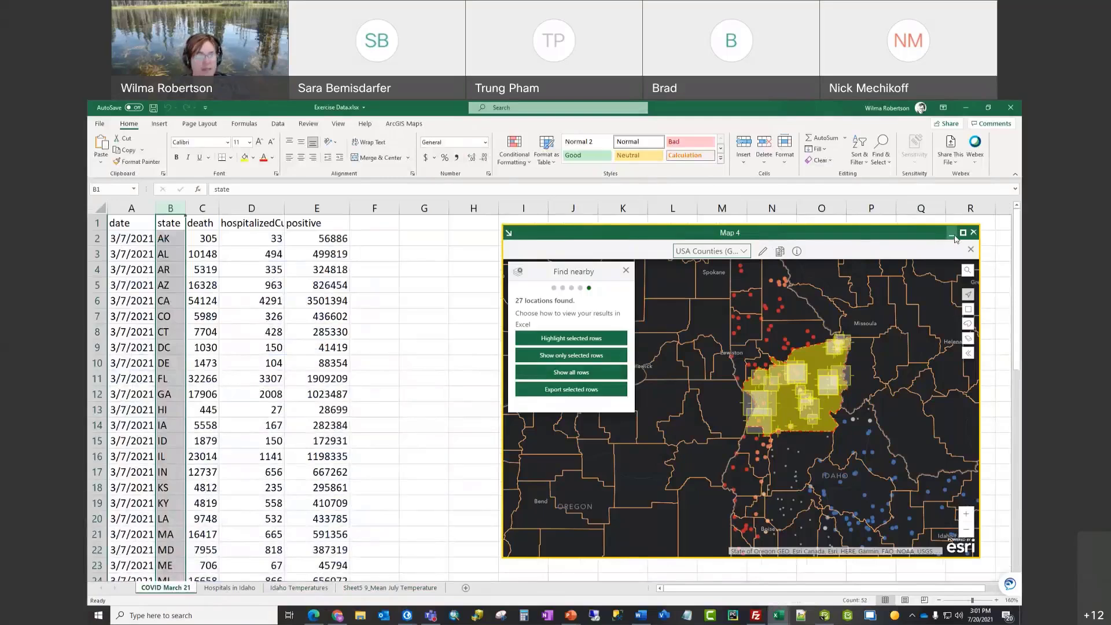
{"action": "left_click", "coordinate": [953, 234]}
{"action": "left_click", "coordinate": [153, 108]}
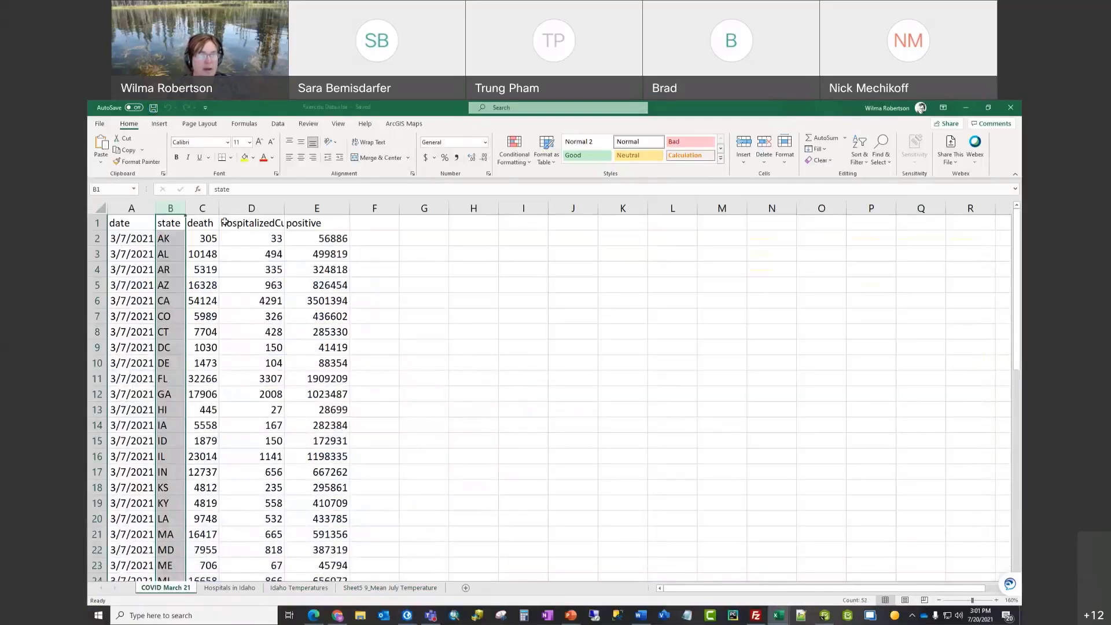
{"action": "left_click", "coordinate": [374, 223]}
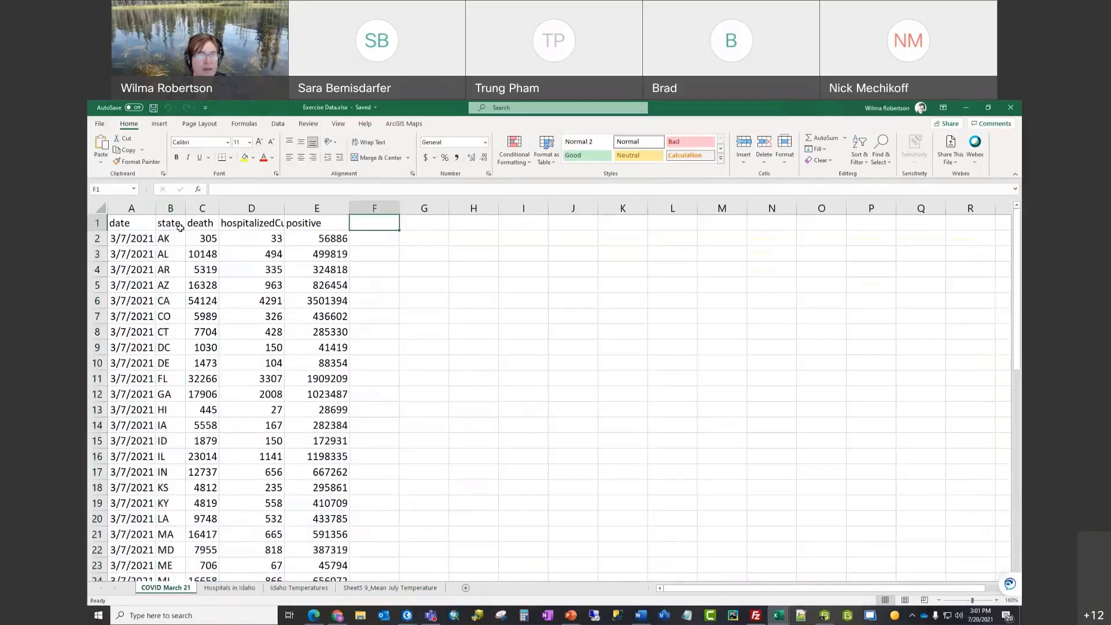
{"action": "left_click_drag", "start_coordinate": [142, 208], "coordinate": [316, 208]}
{"action": "double_click", "coordinate": [156, 207]}
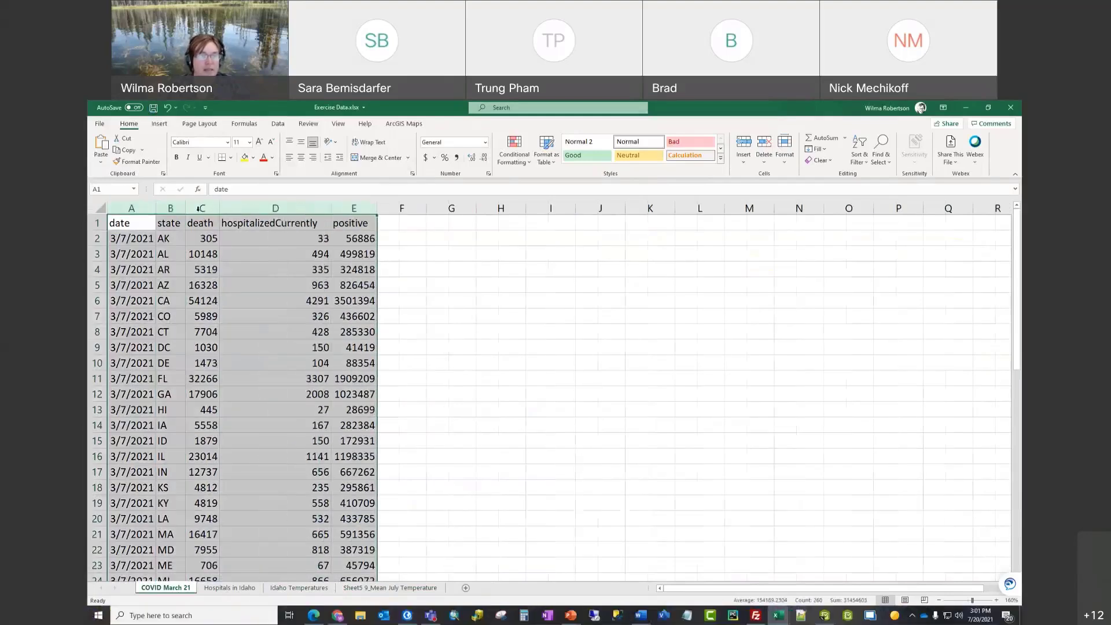
{"action": "left_click", "coordinate": [399, 237]}
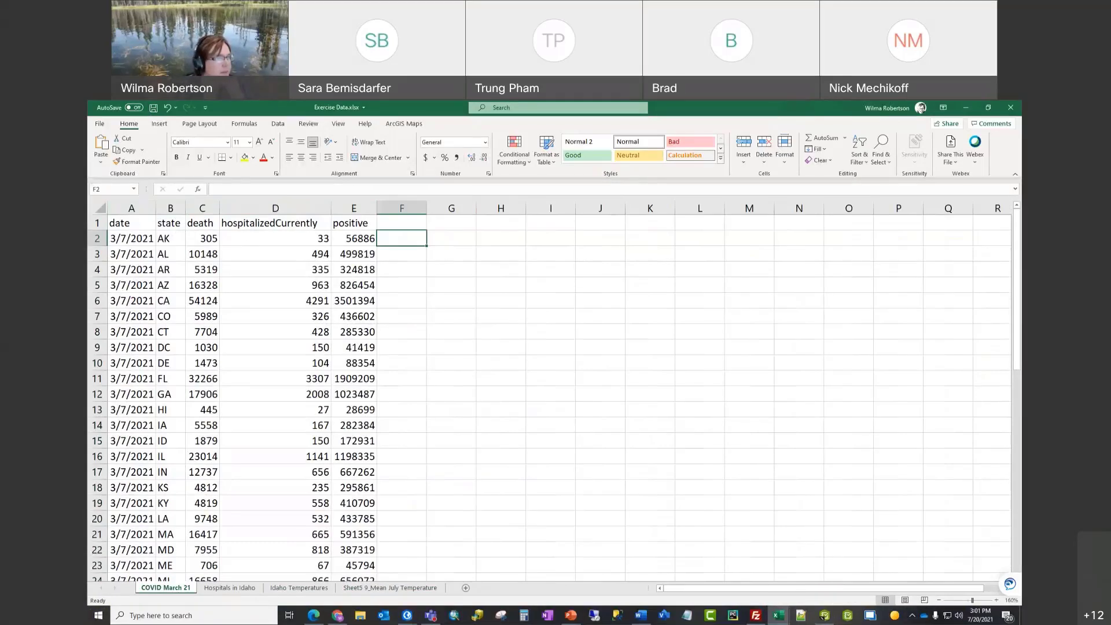
Step: Convert the state data in A1:E52 into a table with headers
{"action": "left_click_drag", "start_coordinate": [122, 222], "coordinate": [356, 223]}
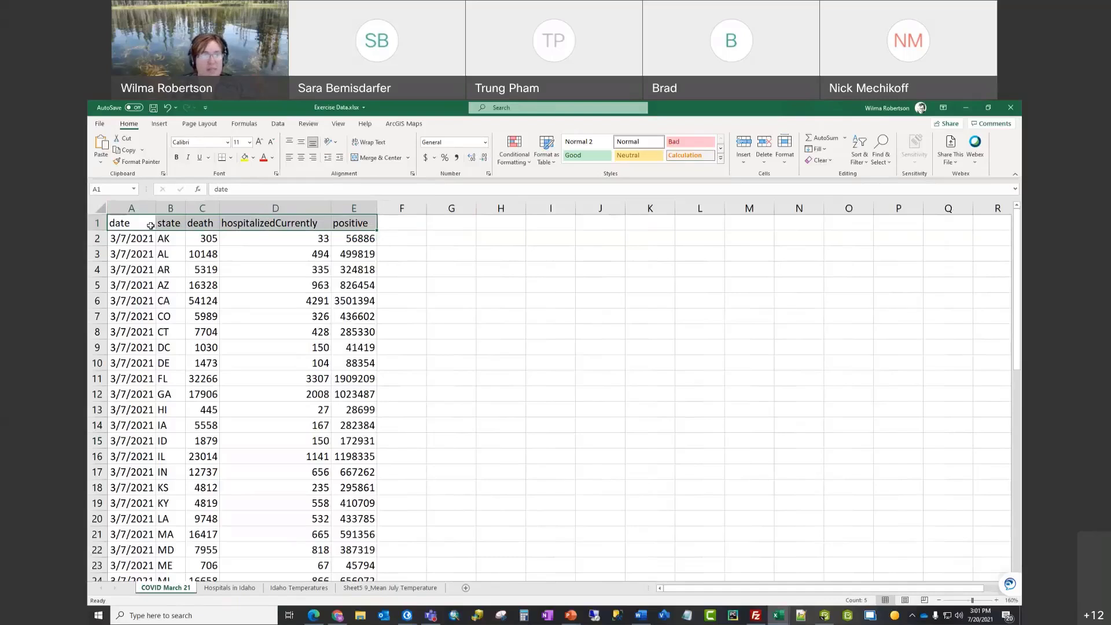
{"action": "left_click_drag", "start_coordinate": [139, 224], "coordinate": [340, 224]}
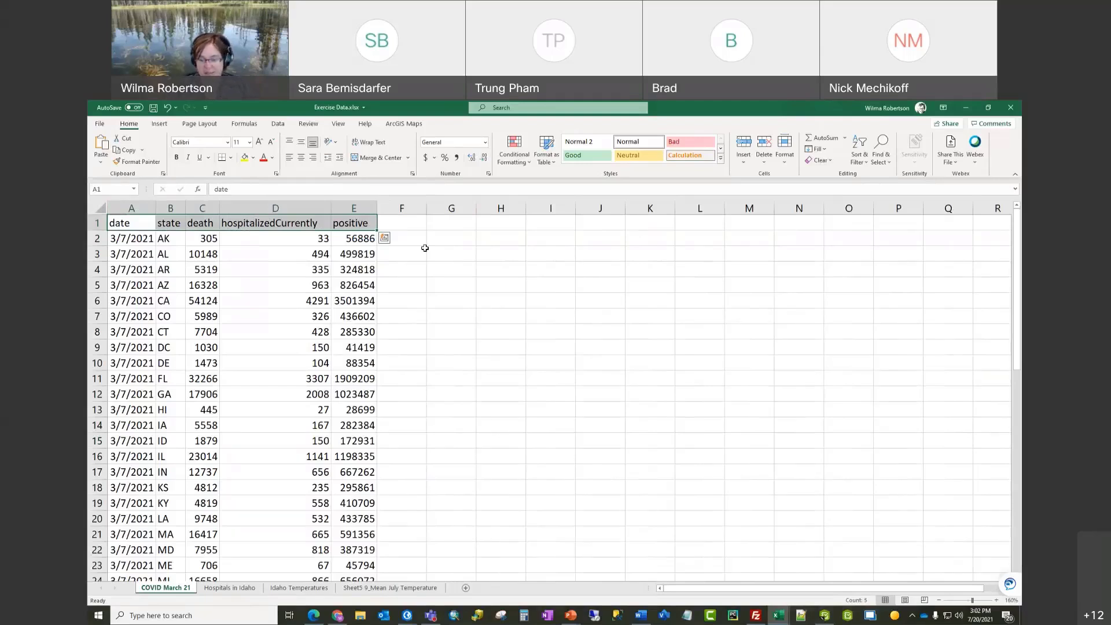
{"action": "key", "text": "ctrl+shift+Down"}
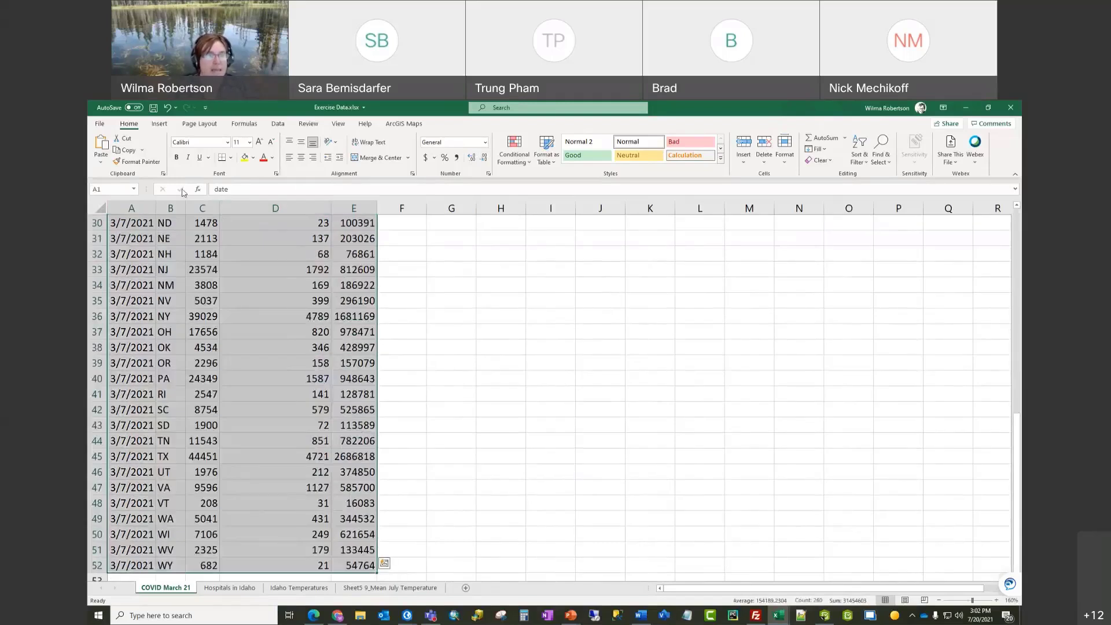
{"action": "left_click", "coordinate": [160, 124]}
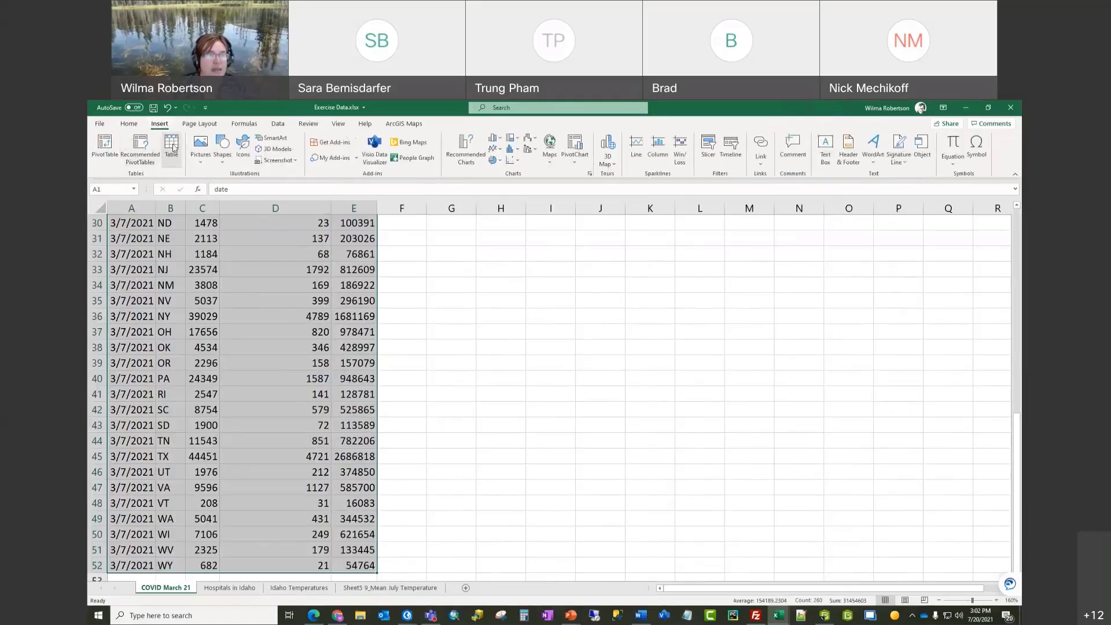
{"action": "left_click", "coordinate": [172, 145]}
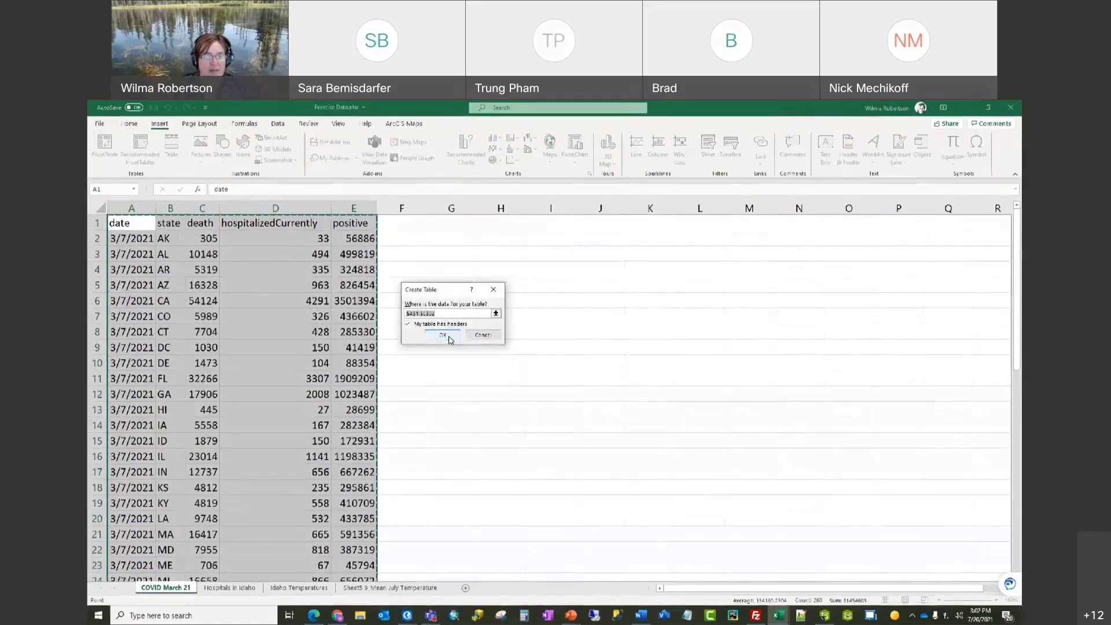
{"action": "left_click", "coordinate": [444, 336]}
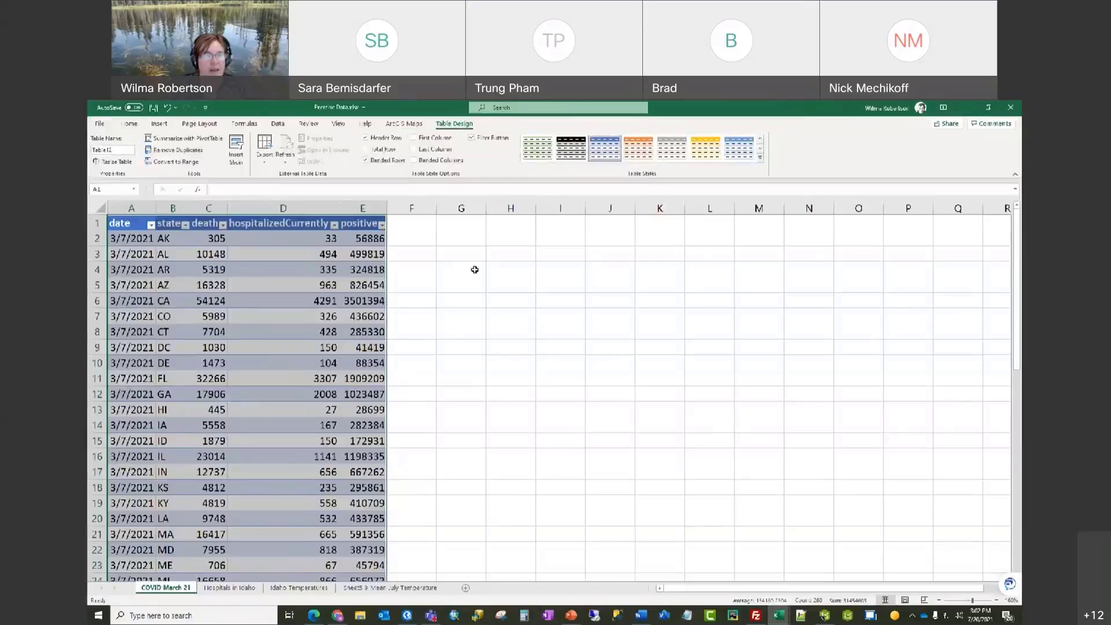
{"action": "left_click", "coordinate": [463, 240]}
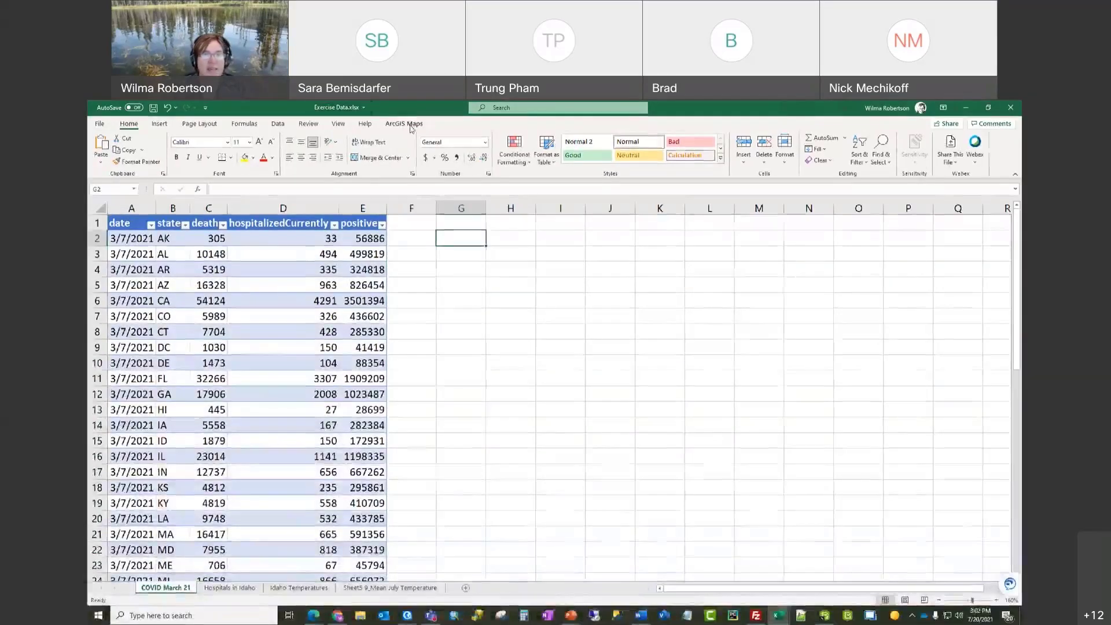
{"action": "left_click", "coordinate": [413, 125]}
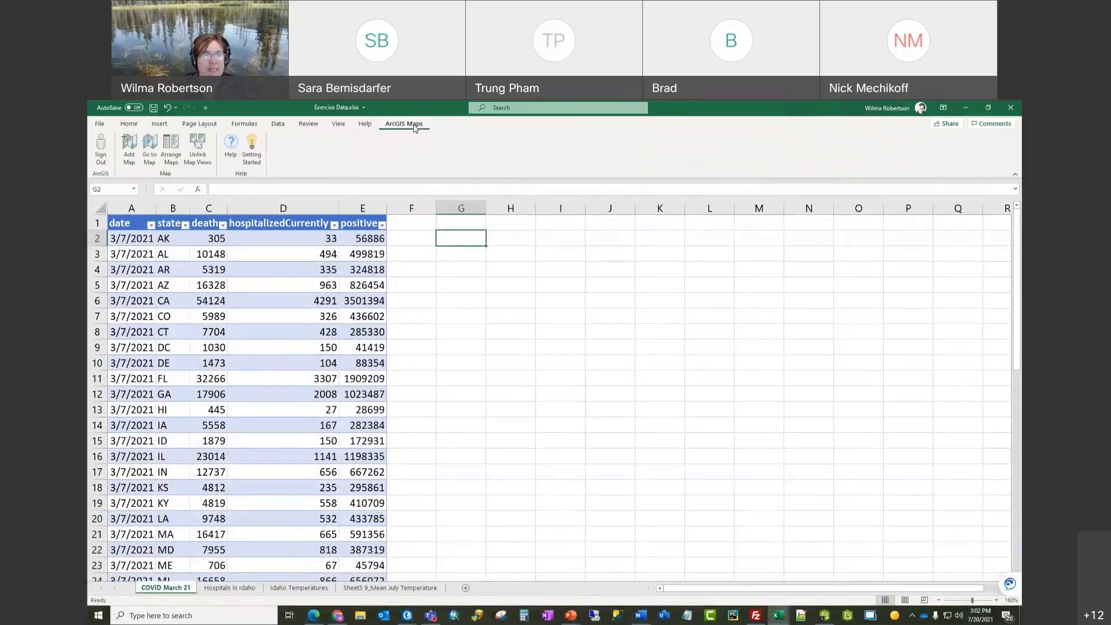
Step: Add a new map using Table12 as the dataset with States as location type
{"action": "left_click", "coordinate": [129, 152]}
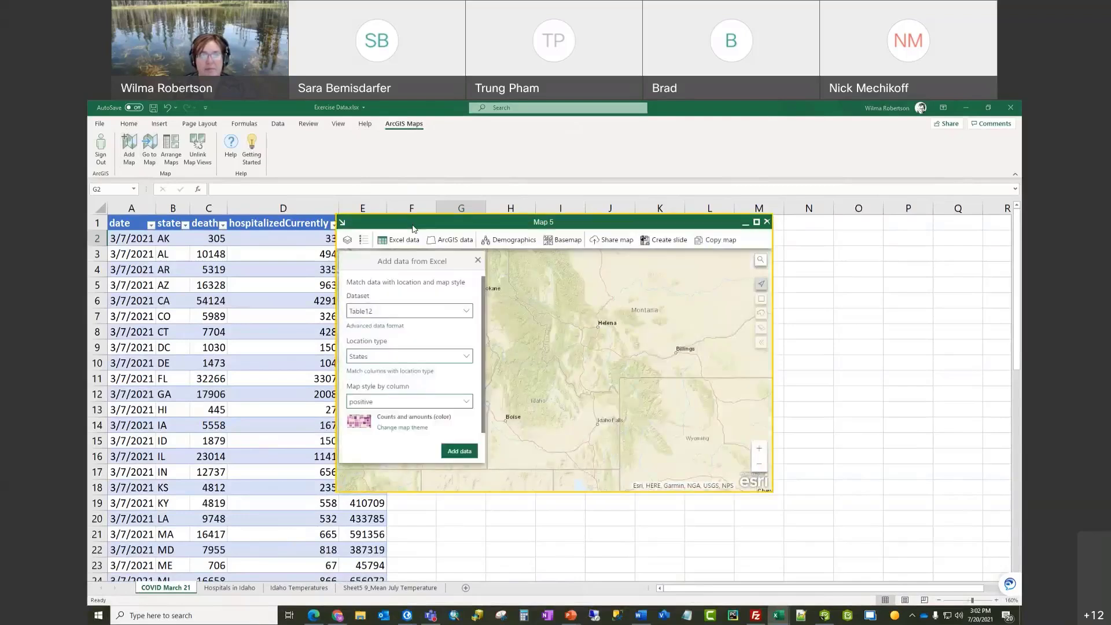
{"action": "left_click_drag", "start_coordinate": [414, 229], "coordinate": [533, 244]}
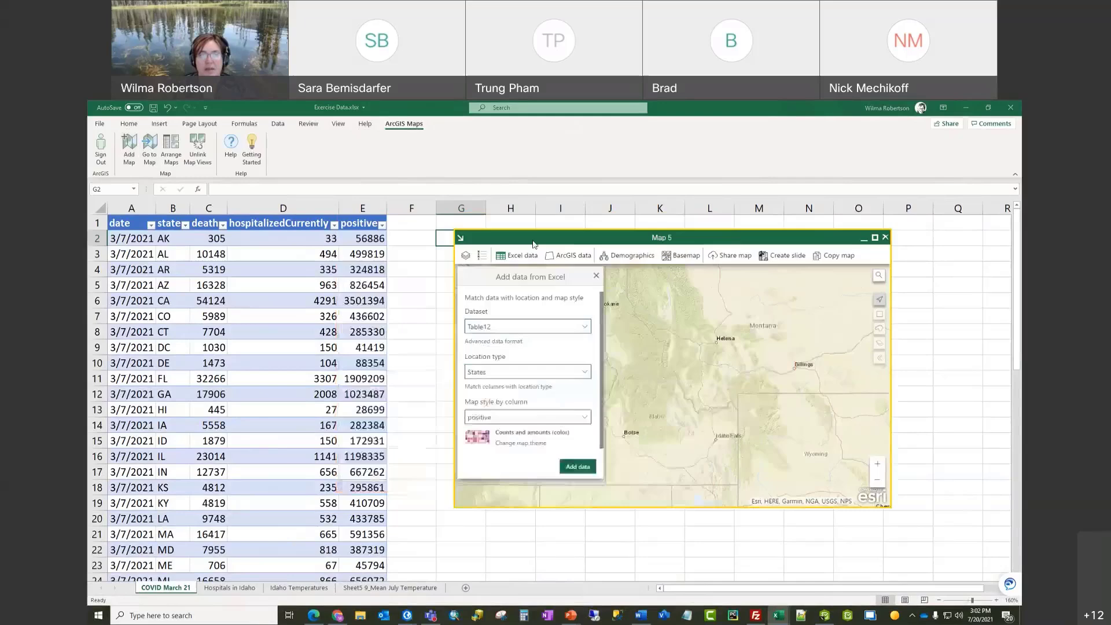
{"action": "left_click", "coordinate": [585, 328]}
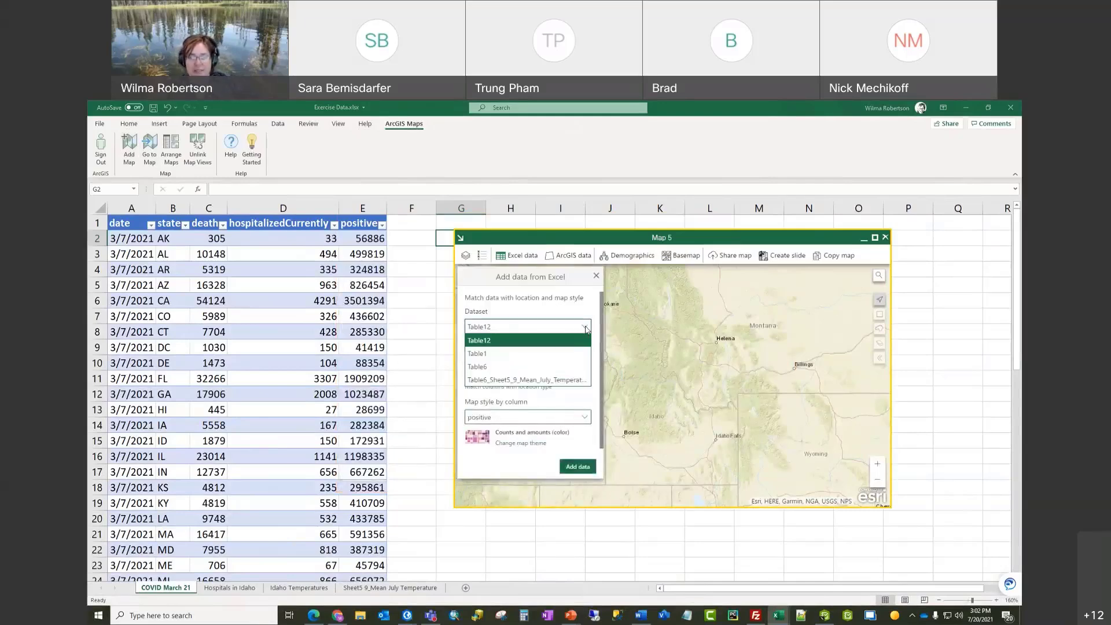
{"action": "left_click", "coordinate": [513, 342]}
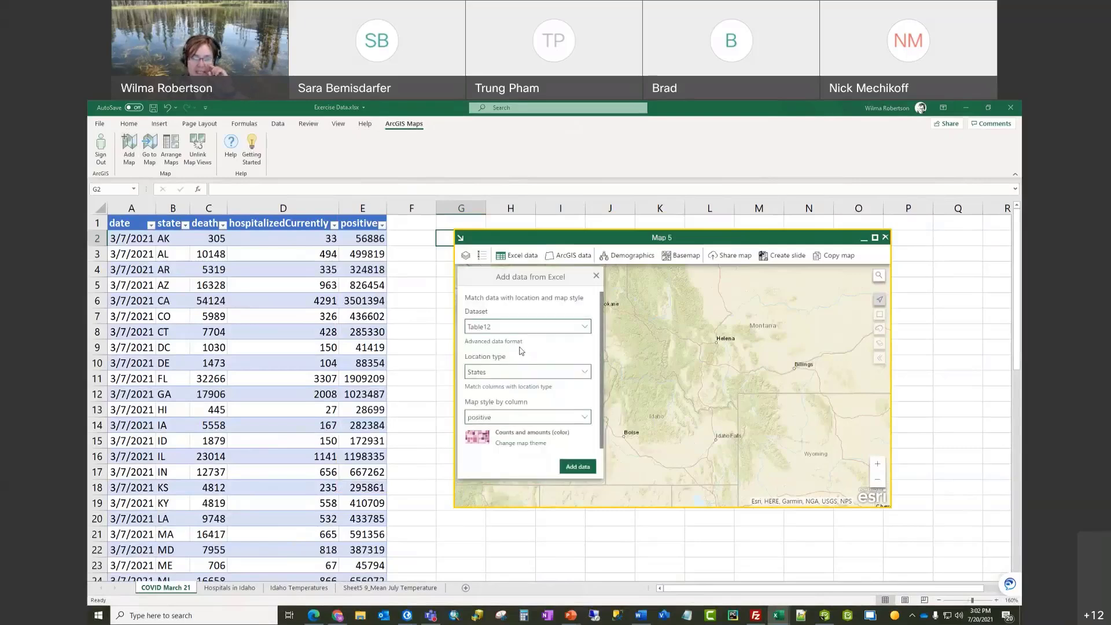
{"action": "left_click", "coordinate": [586, 376]}
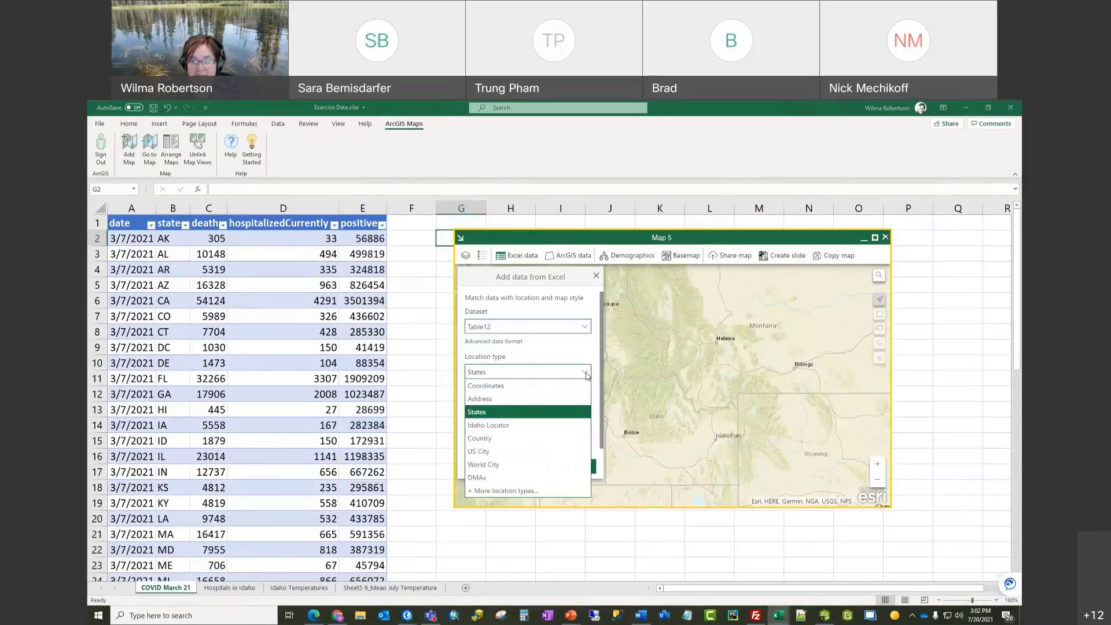
{"action": "left_click", "coordinate": [586, 375]}
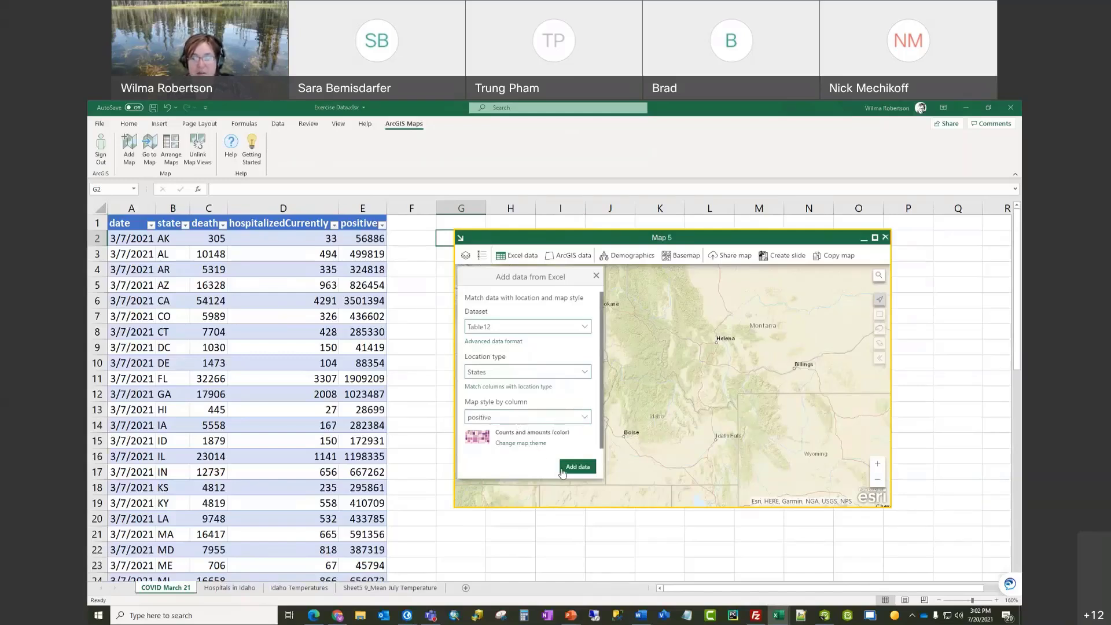
Step: Add the COVID data without aggregating areas and maximize the map
{"action": "left_click", "coordinate": [585, 471]}
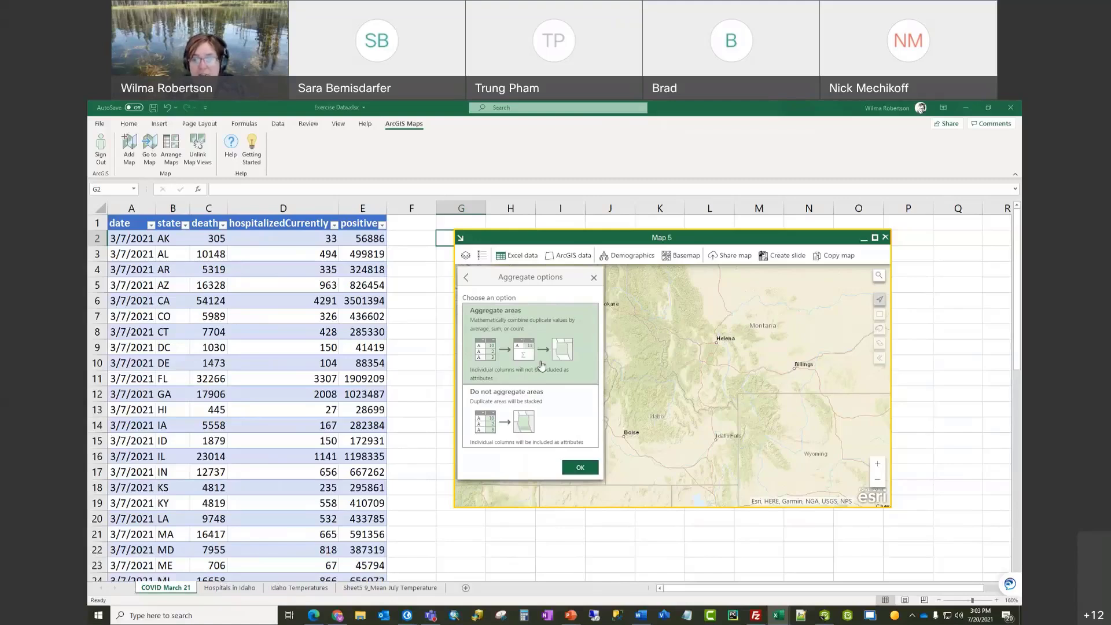
{"action": "left_click", "coordinate": [580, 467]}
{"action": "left_click", "coordinate": [563, 415]}
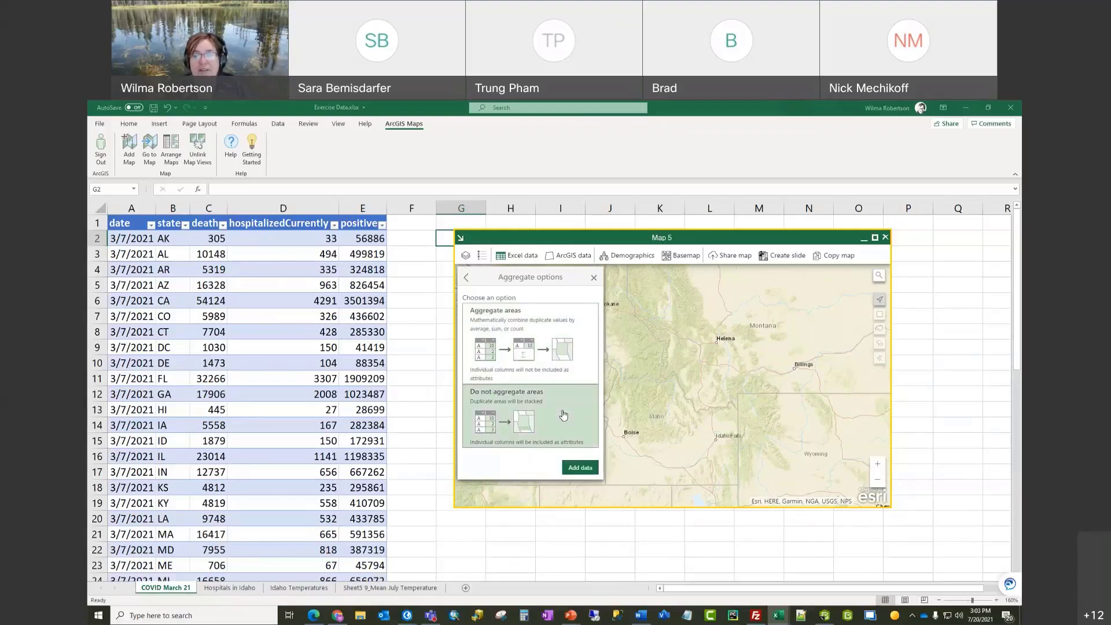
{"action": "left_click", "coordinate": [580, 468]}
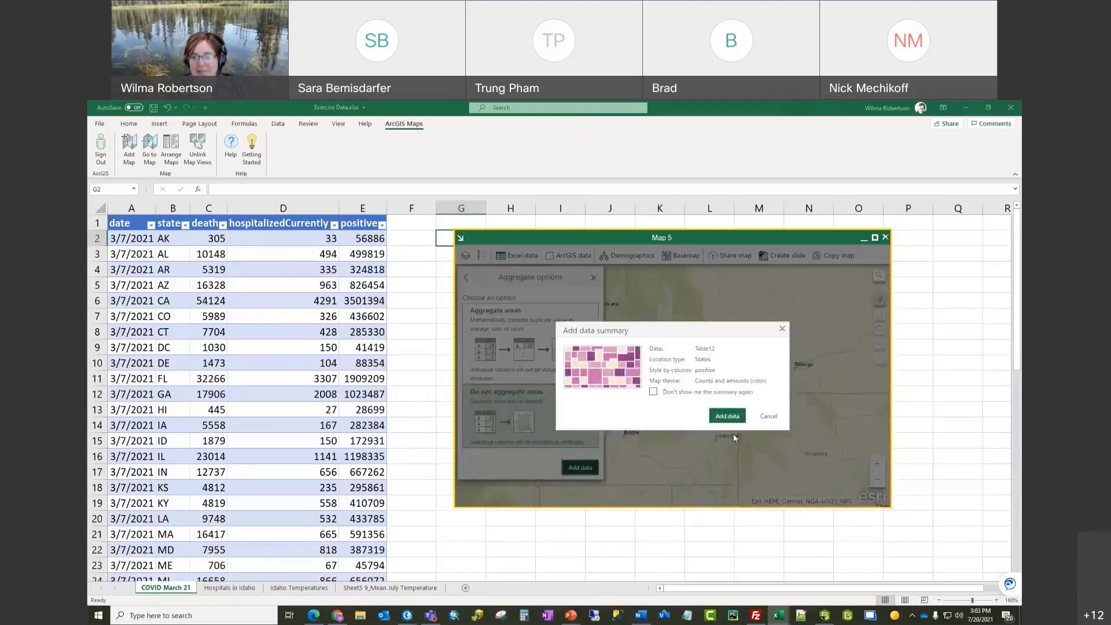
{"action": "left_click", "coordinate": [728, 417]}
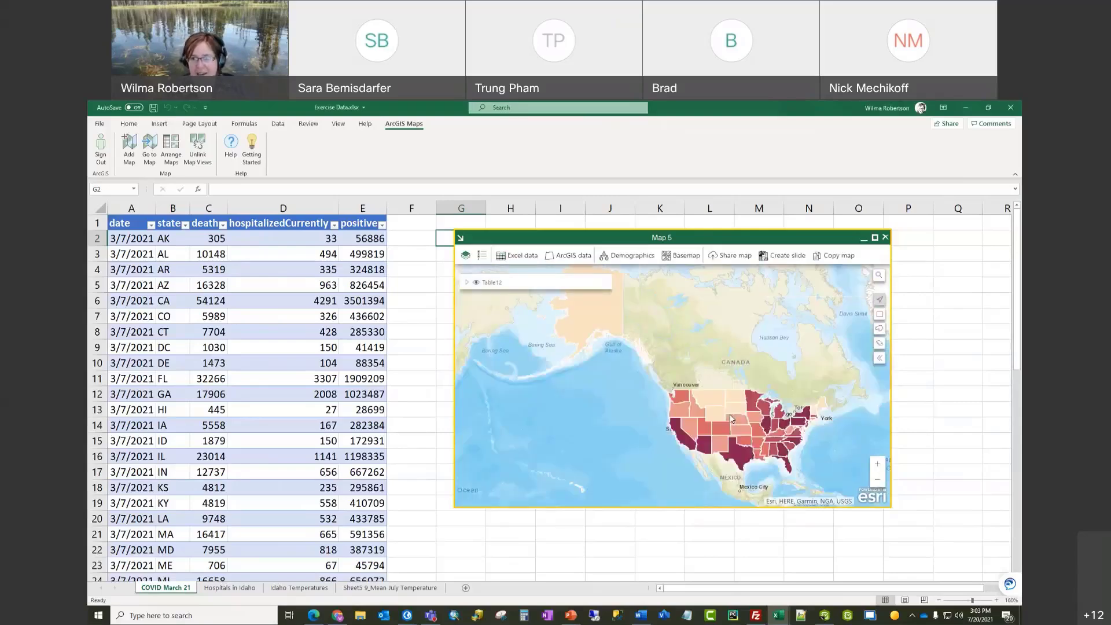
{"action": "left_click", "coordinate": [875, 240]}
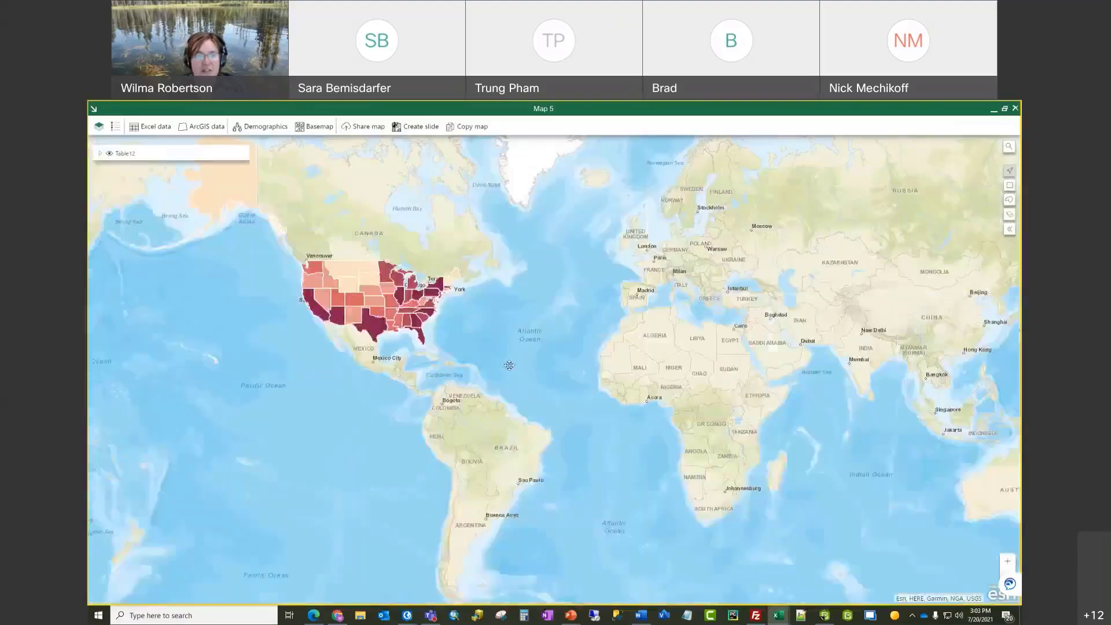
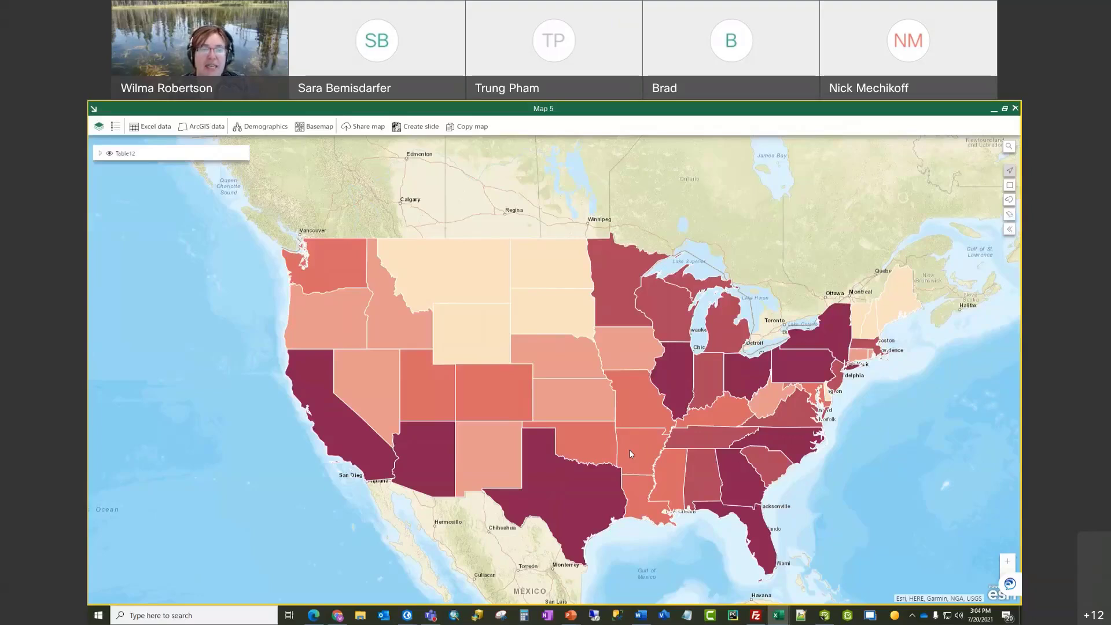
Step: Inspect Idaho's and California's COVID attribute details in their map popups
{"action": "left_click", "coordinate": [397, 339]}
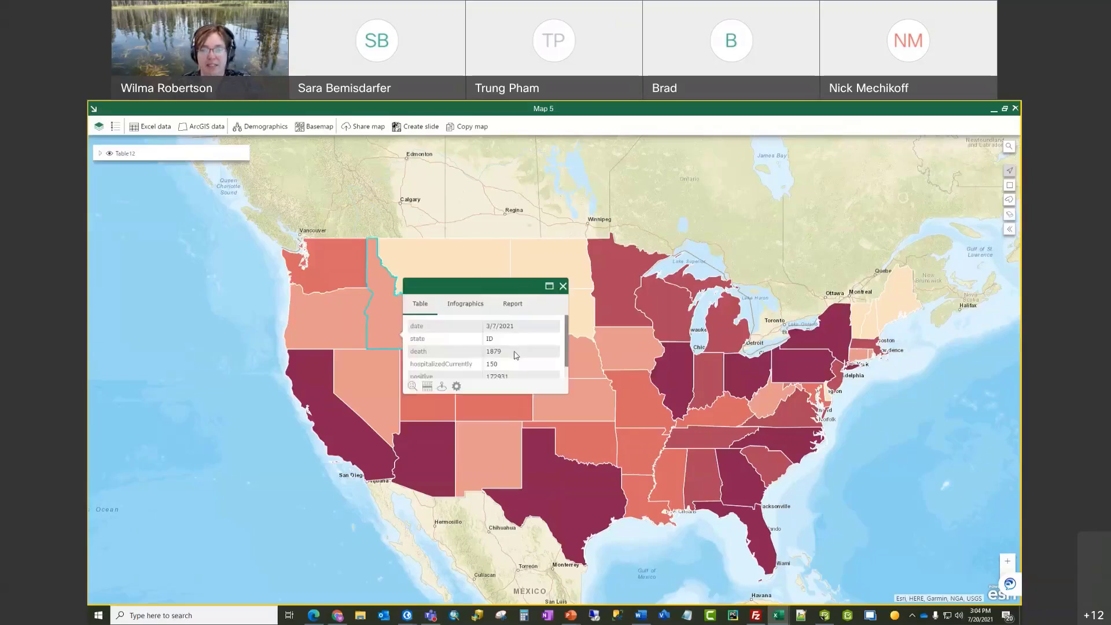
{"action": "scroll", "coordinate": [514, 354], "scroll_direction": "down", "scroll_amount": 1}
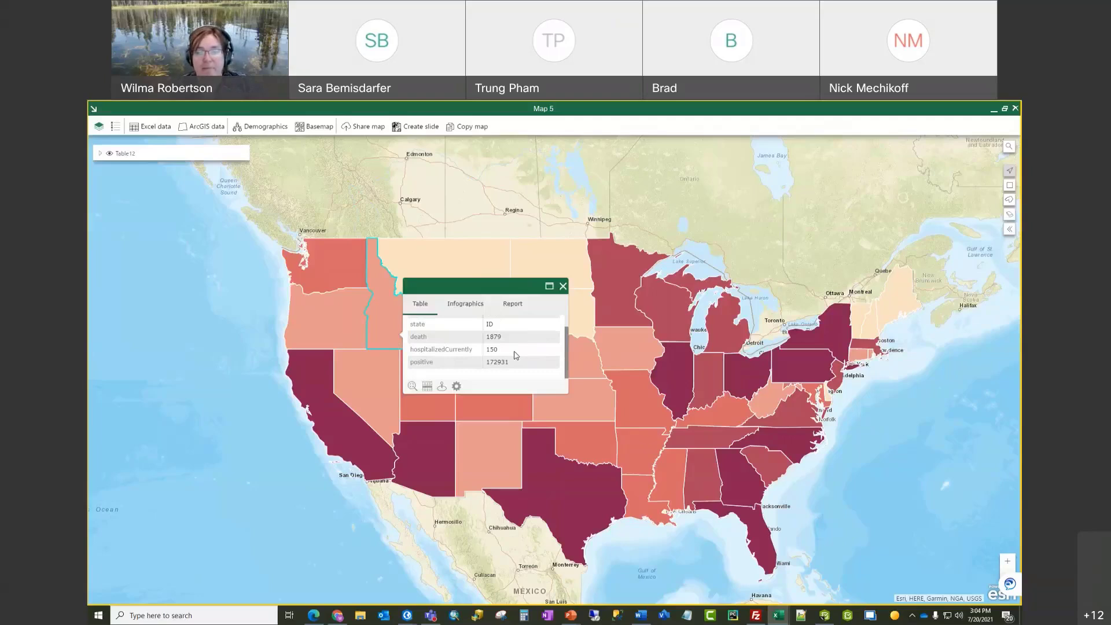
{"action": "left_click", "coordinate": [354, 448]}
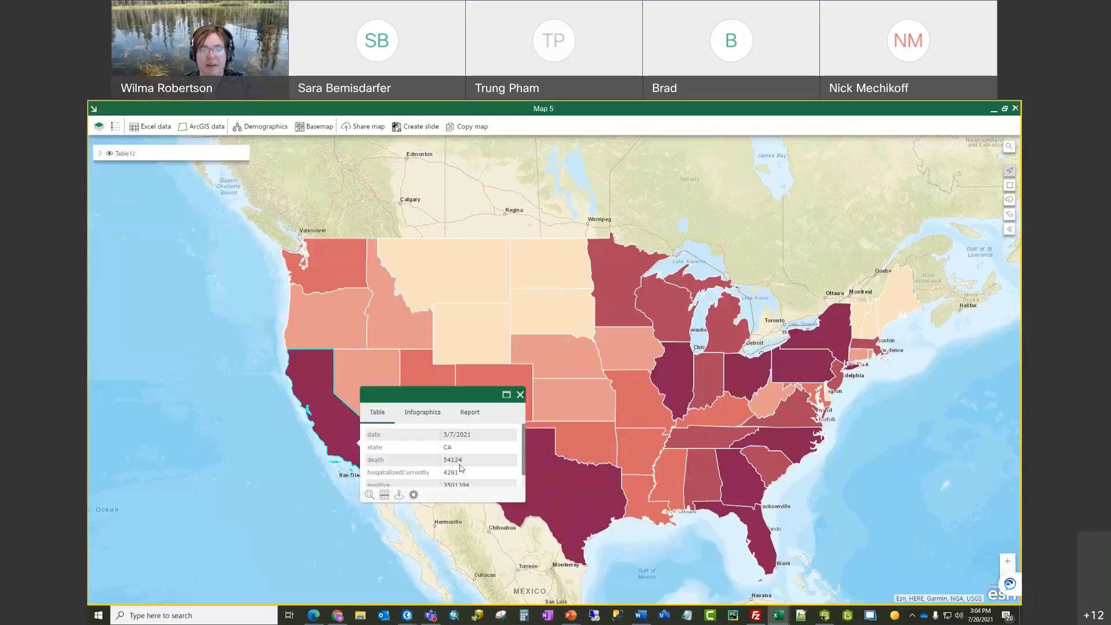
{"action": "scroll", "coordinate": [462, 470], "scroll_direction": "down", "scroll_amount": 1}
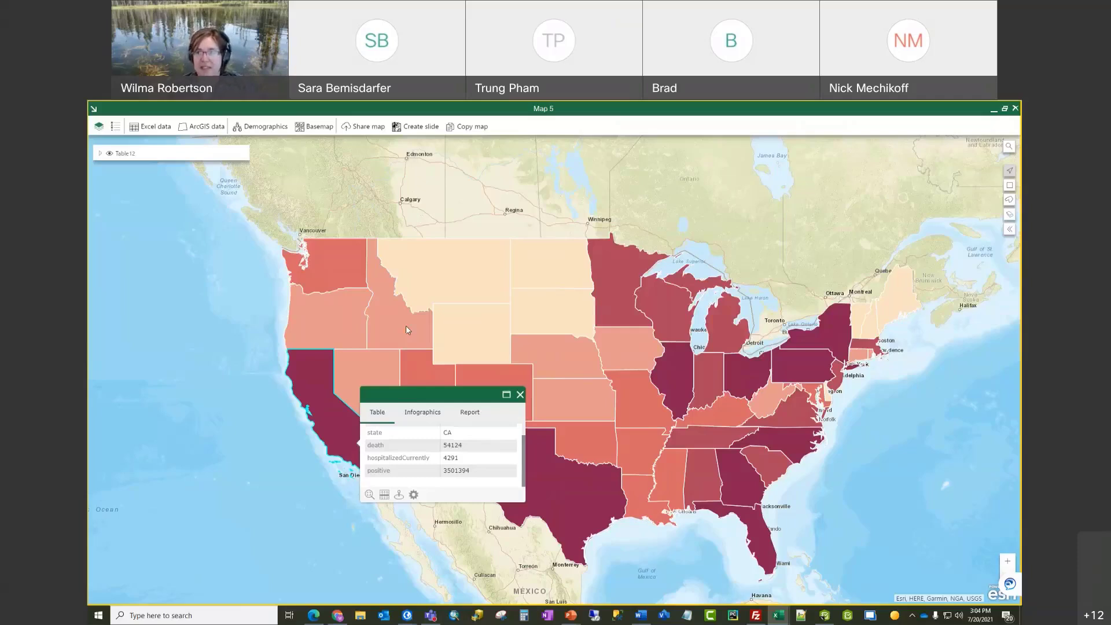
{"action": "left_click", "coordinate": [520, 395]}
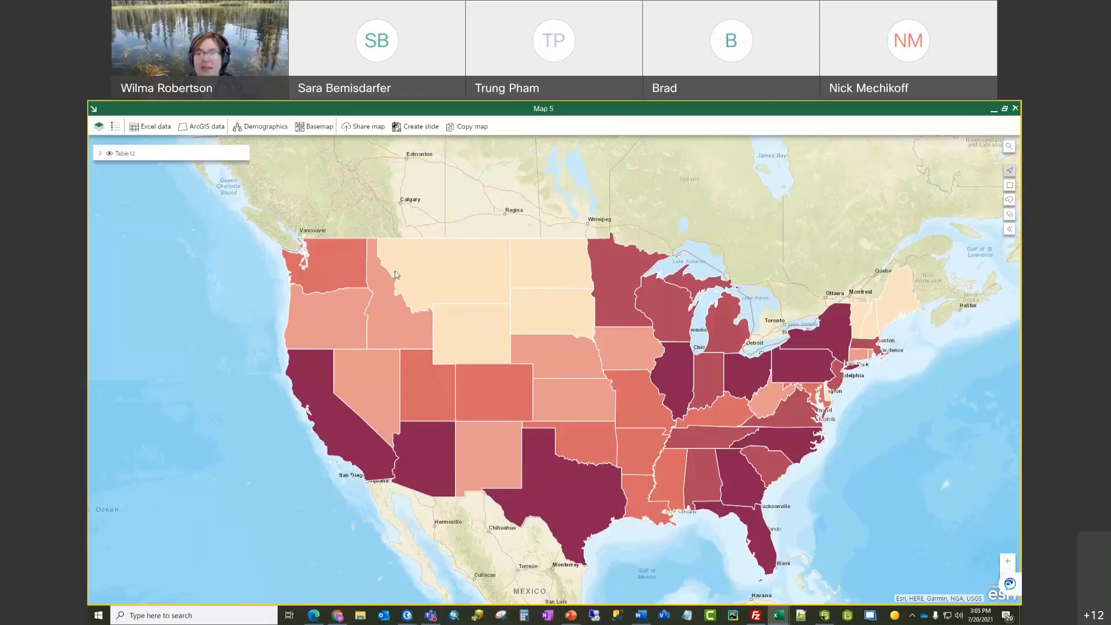
Step: Switch the map's basemap to Charted Territory Map
{"action": "left_click", "coordinate": [316, 128]}
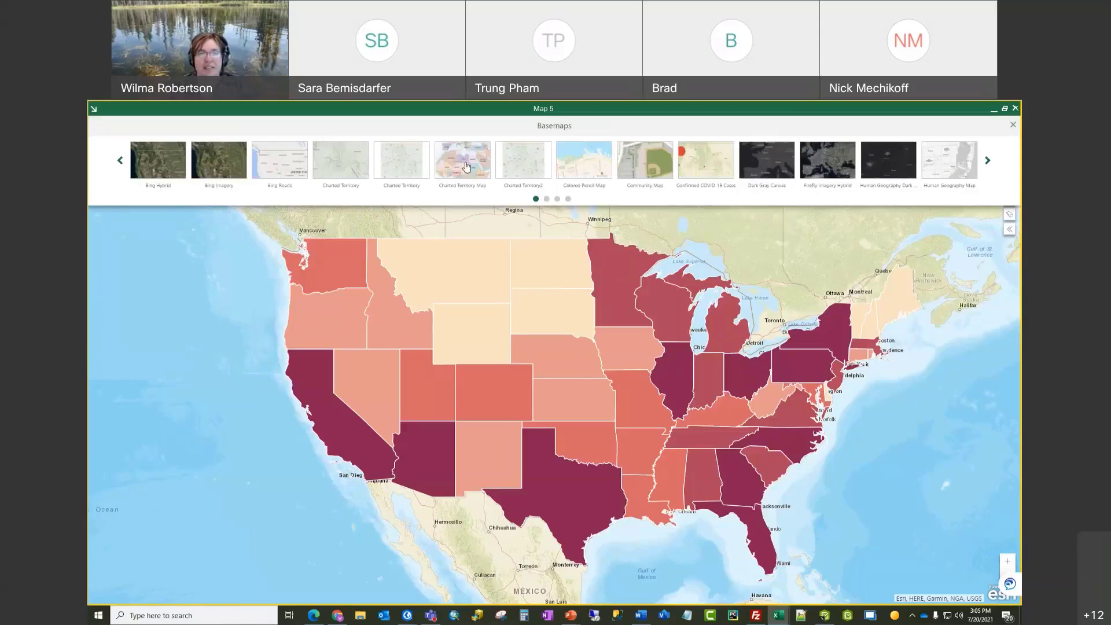
{"action": "left_click", "coordinate": [468, 168]}
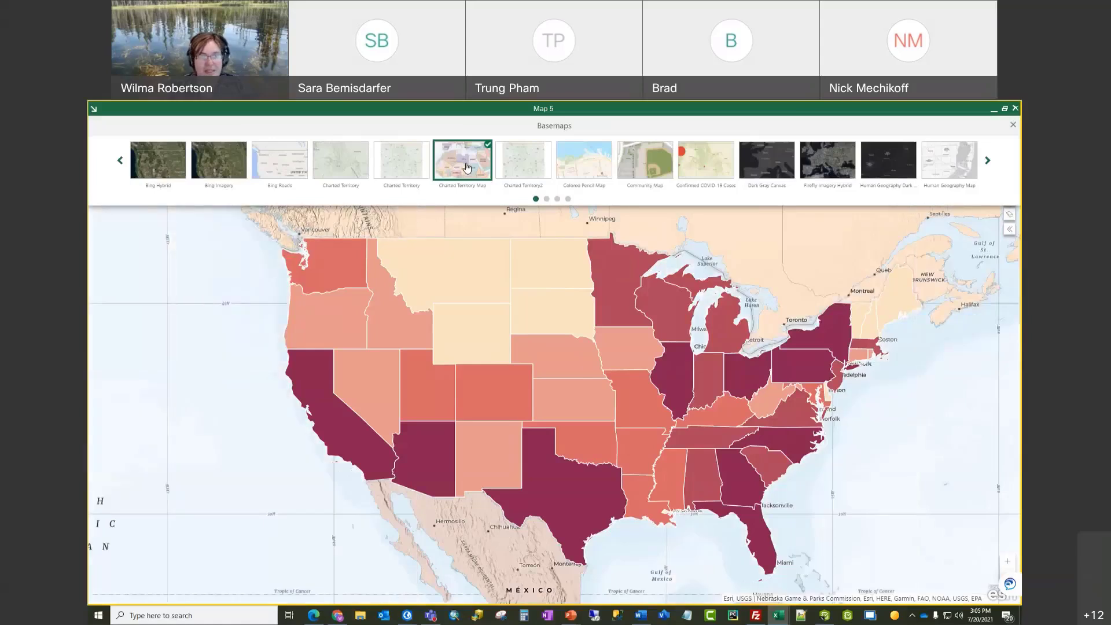
{"action": "left_click", "coordinate": [1013, 126]}
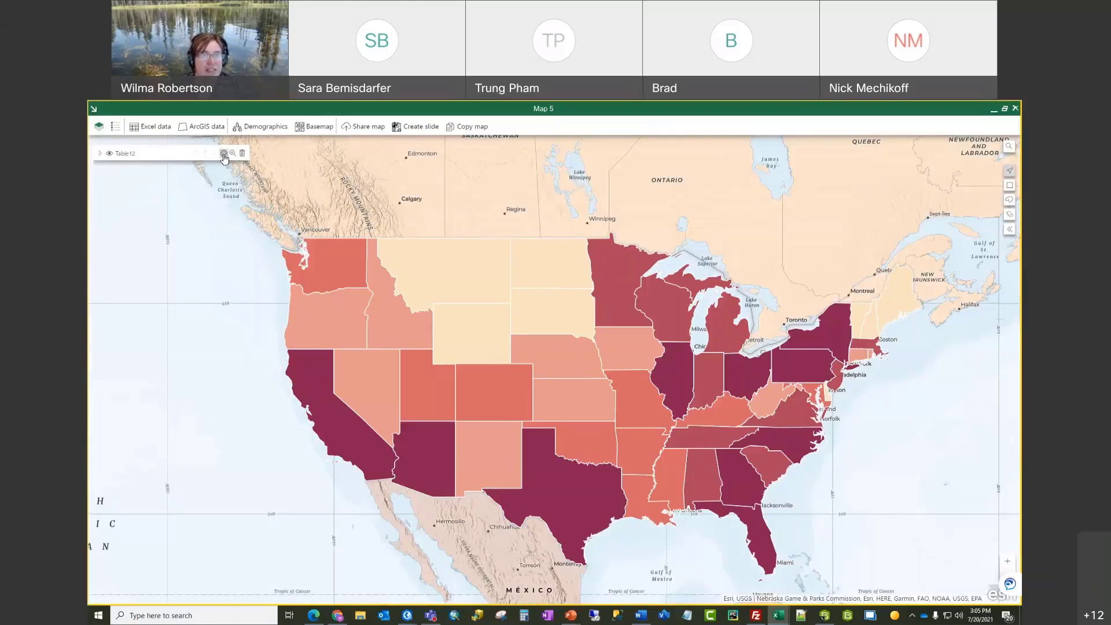
Step: Rename the Table12 layer to 'Covid Cases on March 7, 2021'
{"action": "left_click", "coordinate": [223, 154]}
{"action": "left_click", "coordinate": [581, 127]}
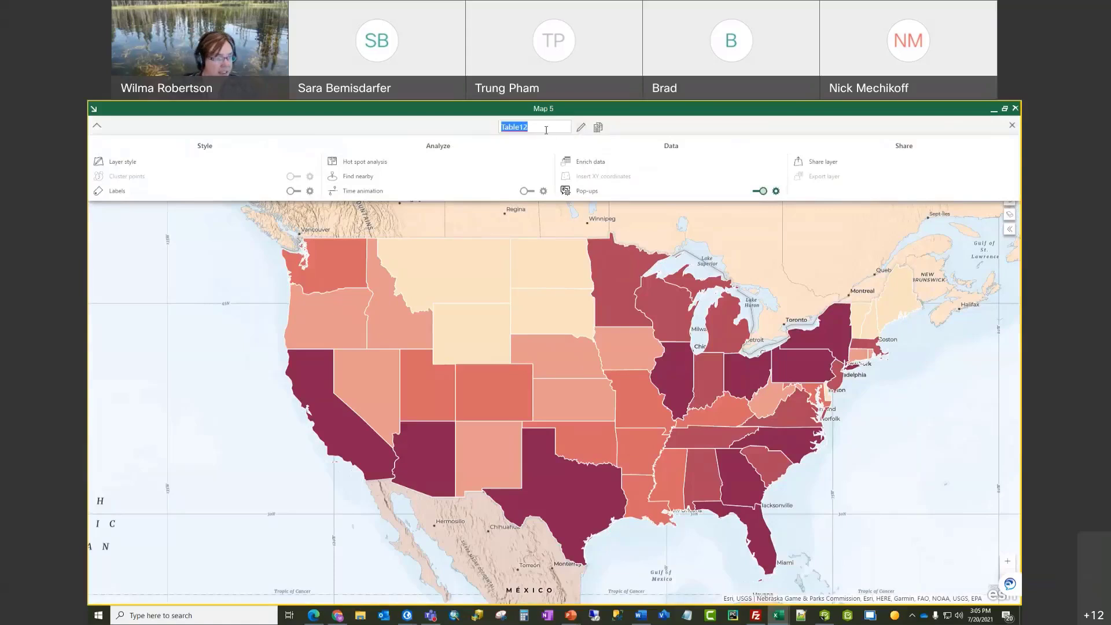
{"action": "type", "text": "Covi"}
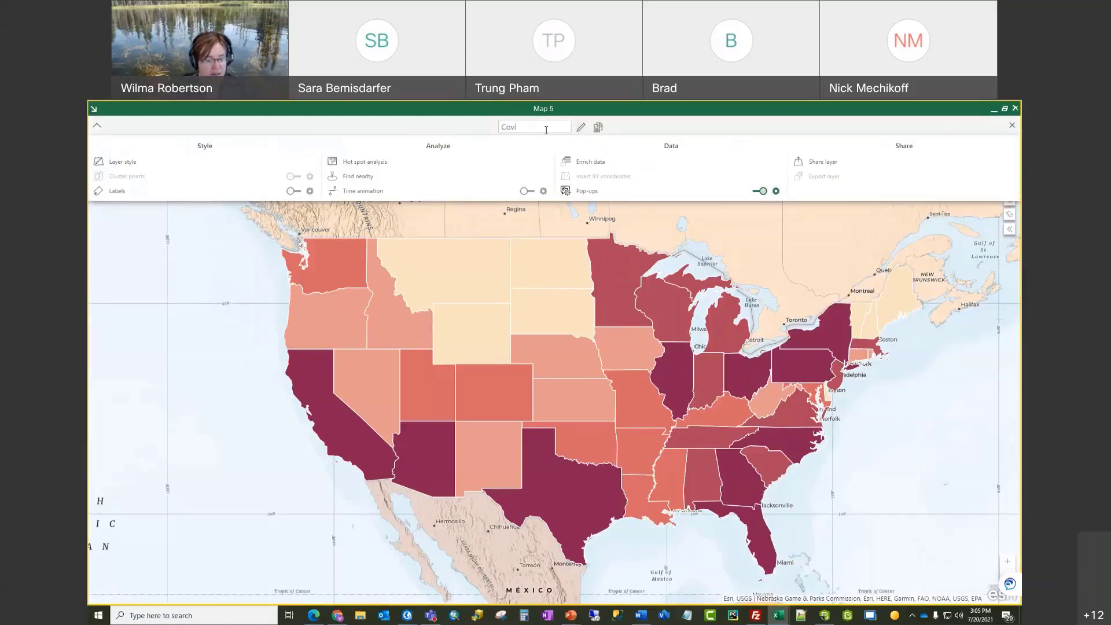
{"action": "type", "text": "d Cases on"}
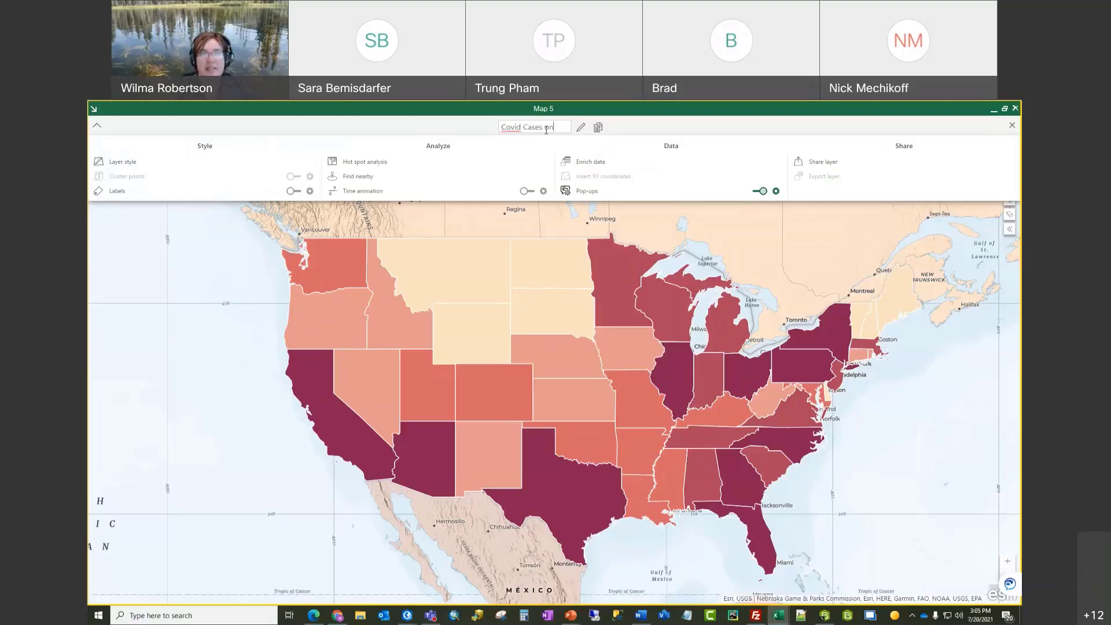
{"action": "type", "text": " March"}
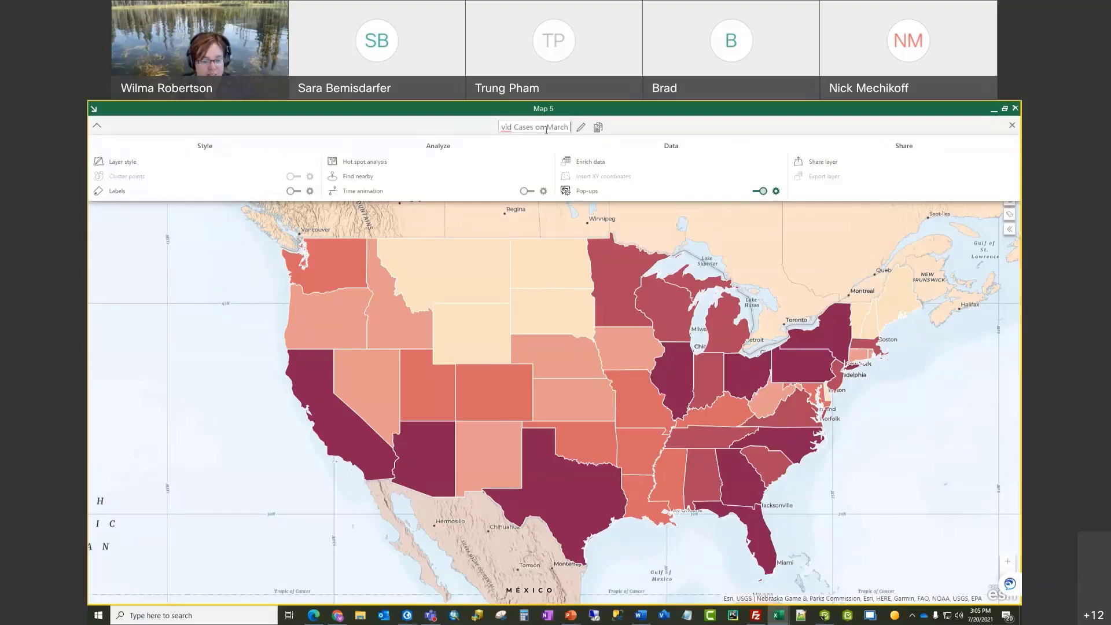
{"action": "type", "text": " 7, 2021"}
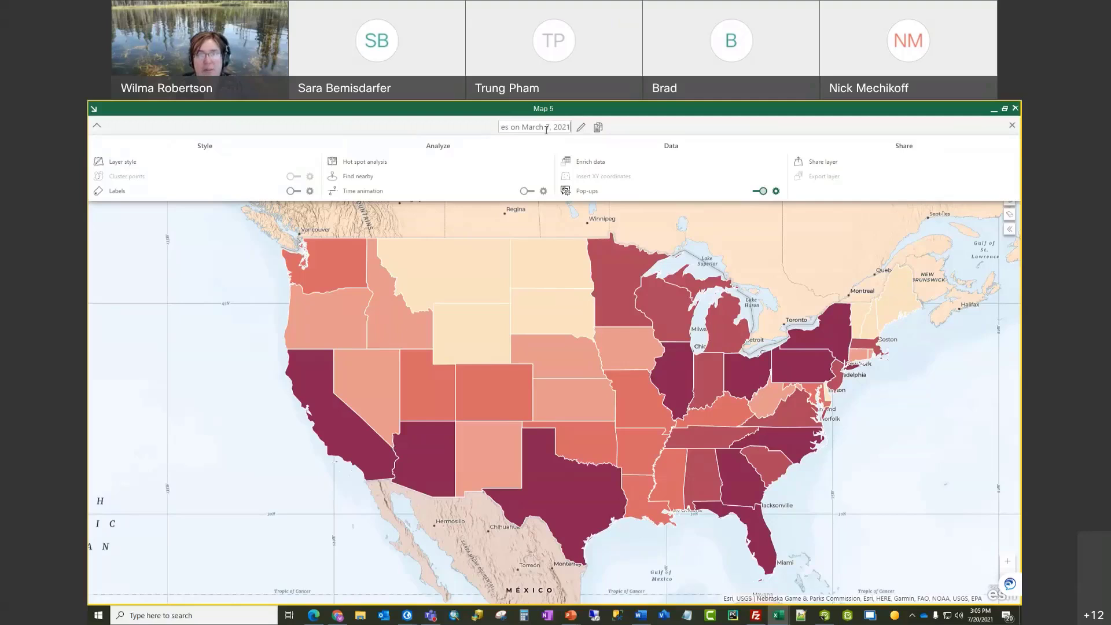
{"action": "key", "text": "Return"}
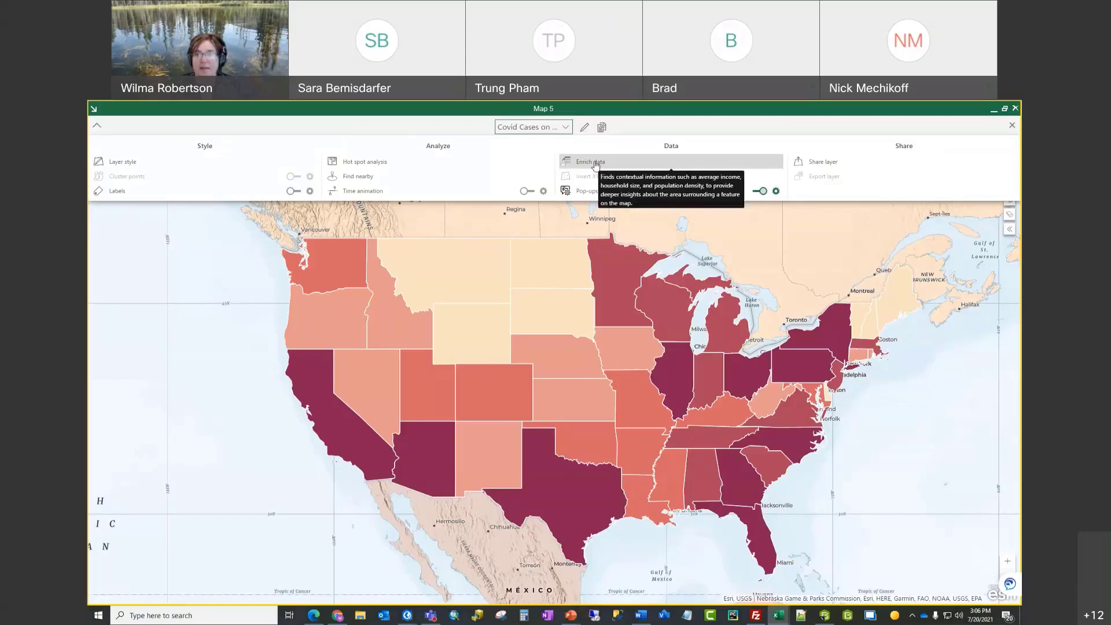
Step: Enrich the layer with 2021 Total Population (Esri), written to a new worksheet column
{"action": "left_click", "coordinate": [596, 165]}
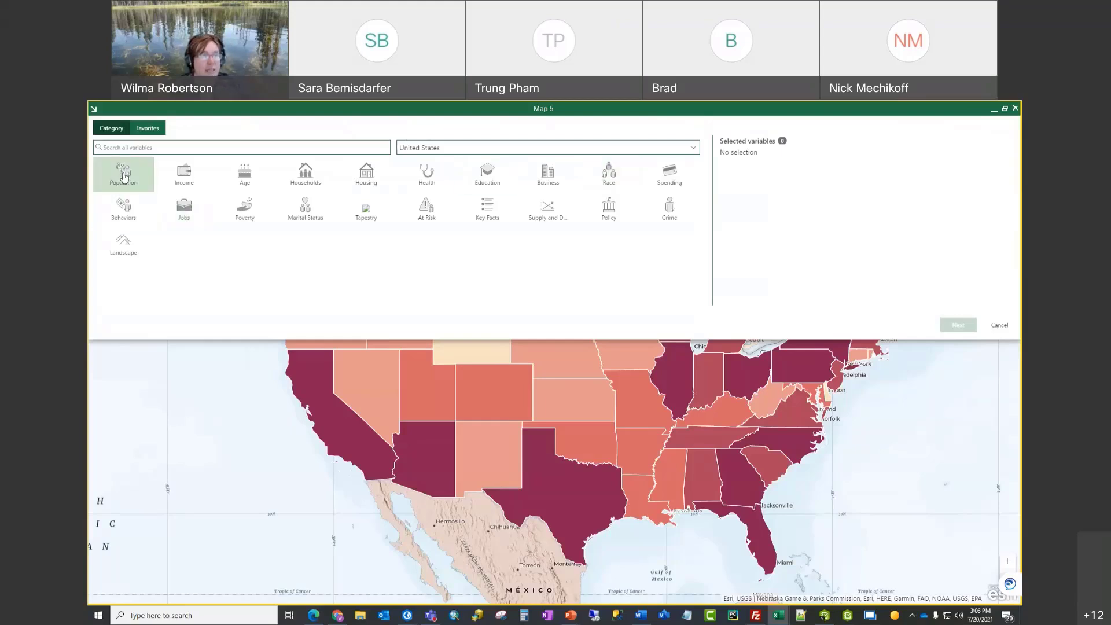
{"action": "left_click", "coordinate": [126, 180]}
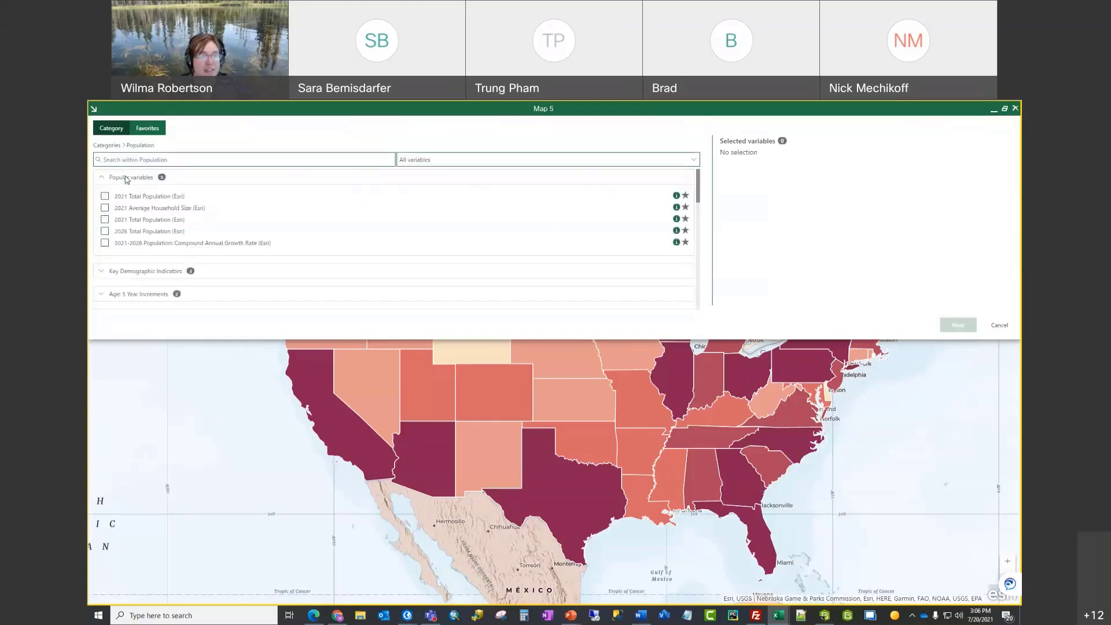
{"action": "left_click", "coordinate": [105, 197]}
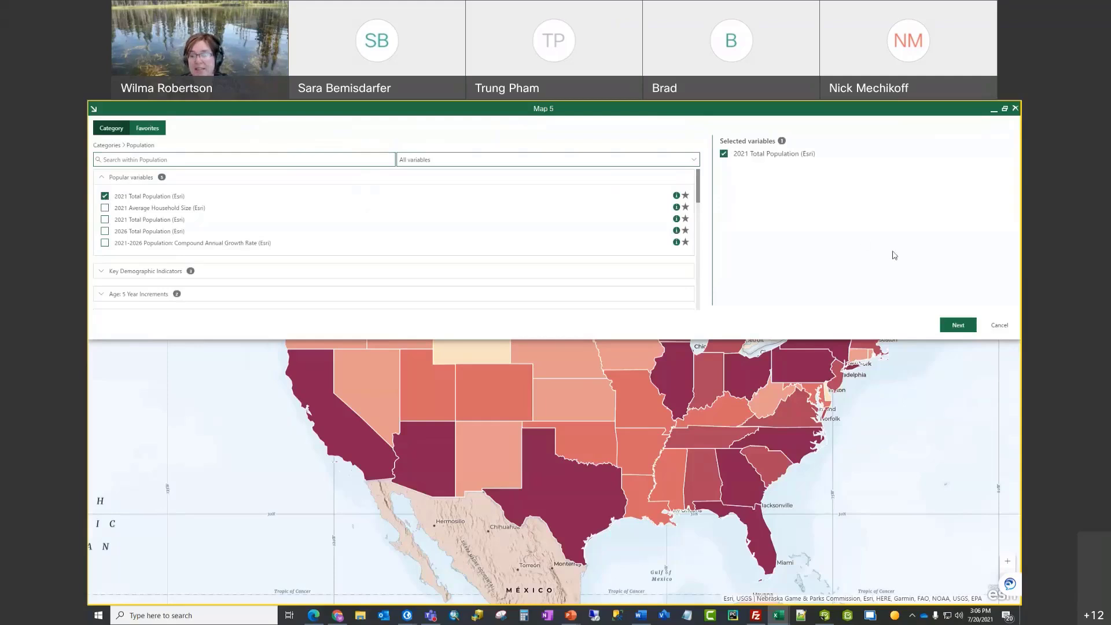
{"action": "left_click", "coordinate": [958, 326]}
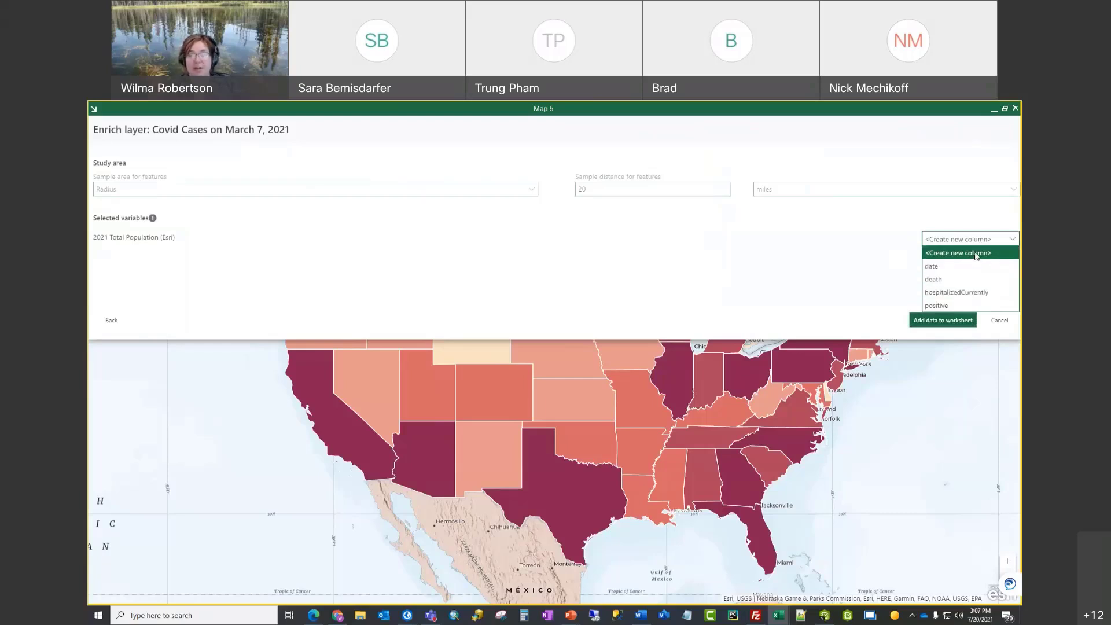
{"action": "left_click", "coordinate": [976, 256]}
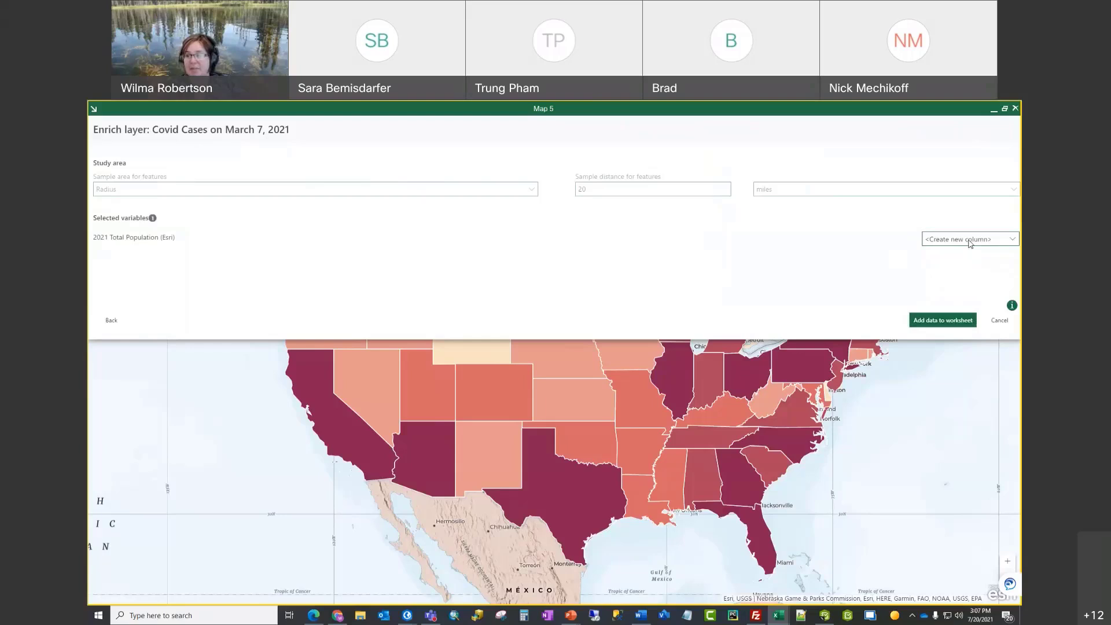
{"action": "left_click", "coordinate": [943, 321]}
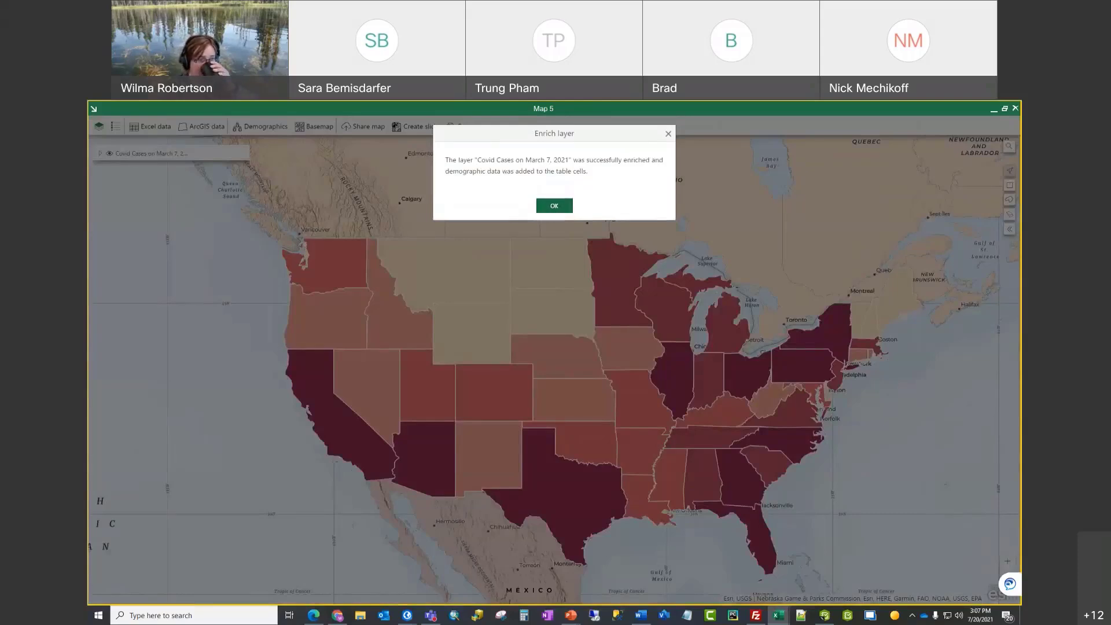
{"action": "left_click", "coordinate": [560, 207]}
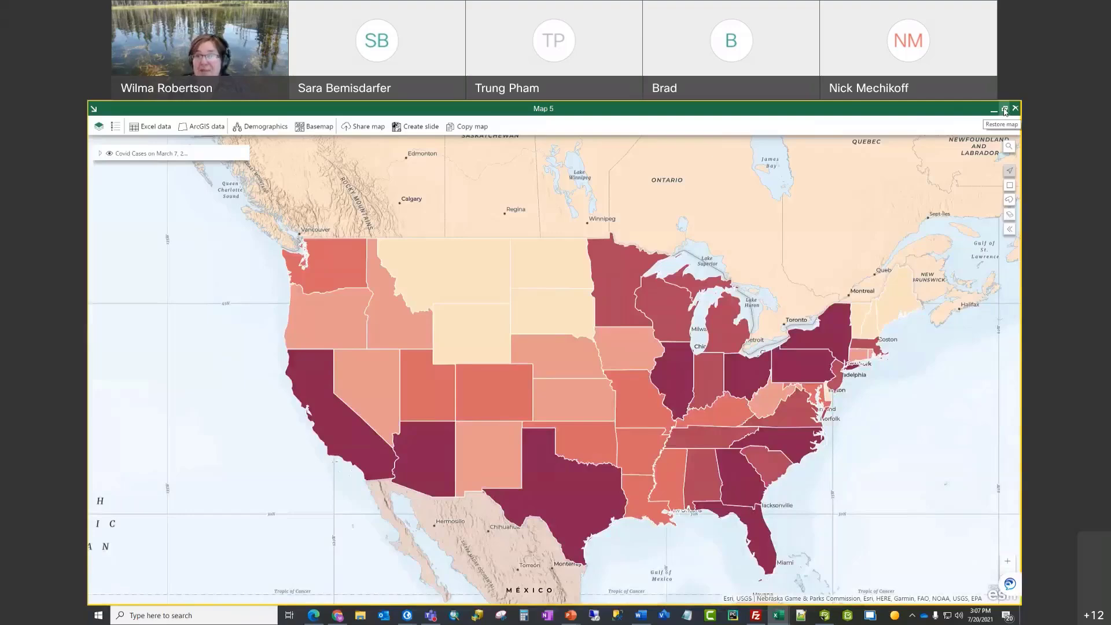
Step: Restore the map window and widen columns F (Total Population) and E (positive)
{"action": "left_click", "coordinate": [1005, 110]}
{"action": "left_click_drag", "start_coordinate": [523, 237], "coordinate": [660, 244]}
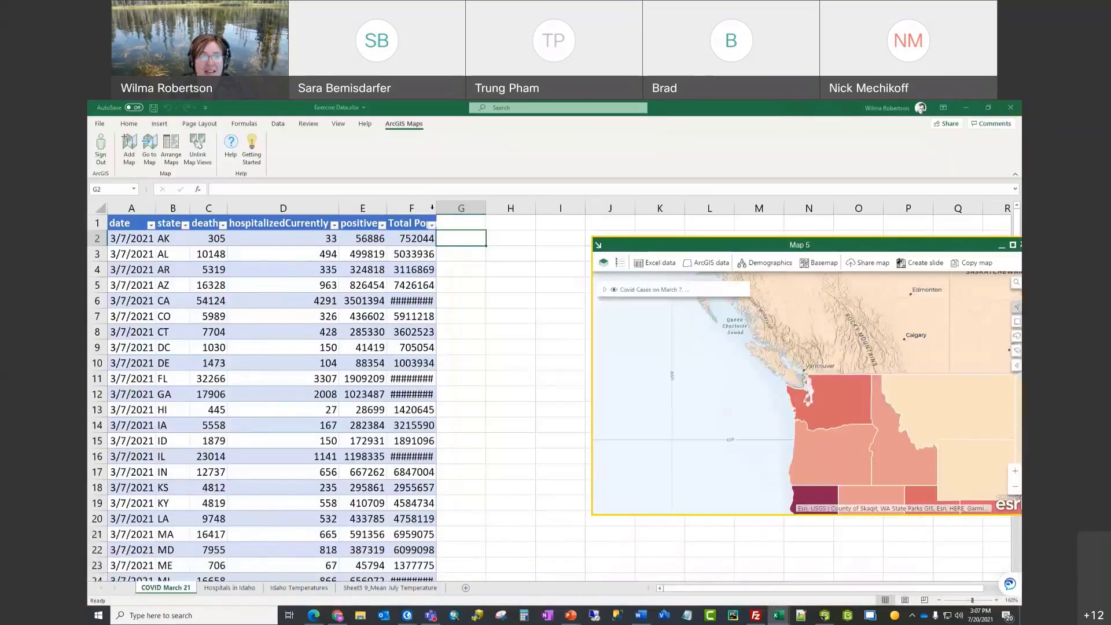
{"action": "left_click", "coordinate": [411, 207]}
{"action": "left_click_drag", "start_coordinate": [493, 208], "coordinate": [496, 208]}
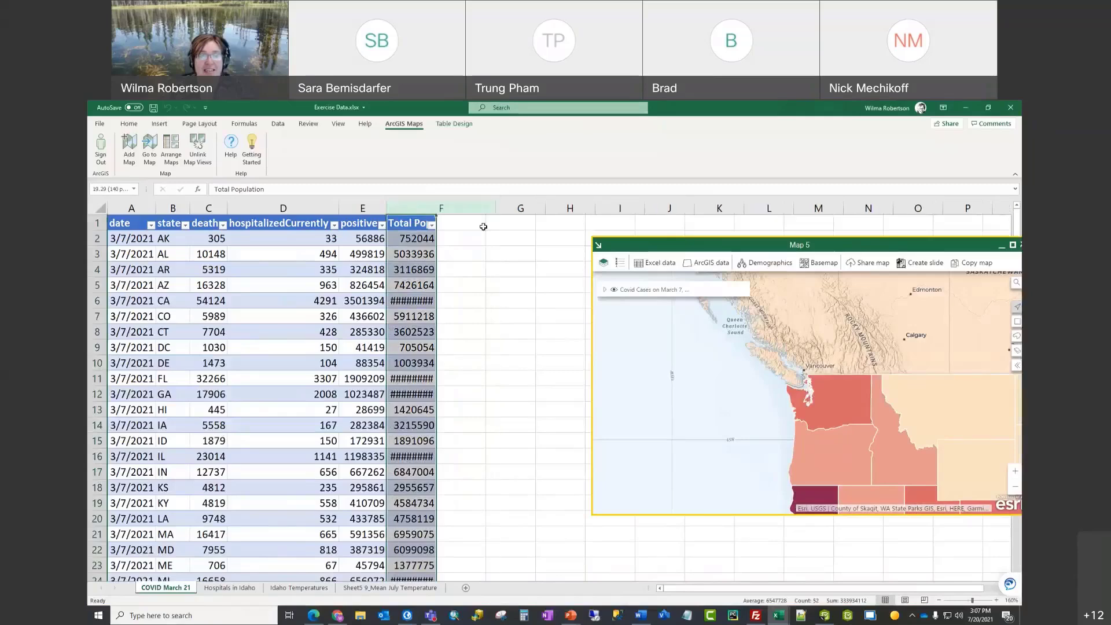
{"action": "left_click", "coordinate": [434, 264]}
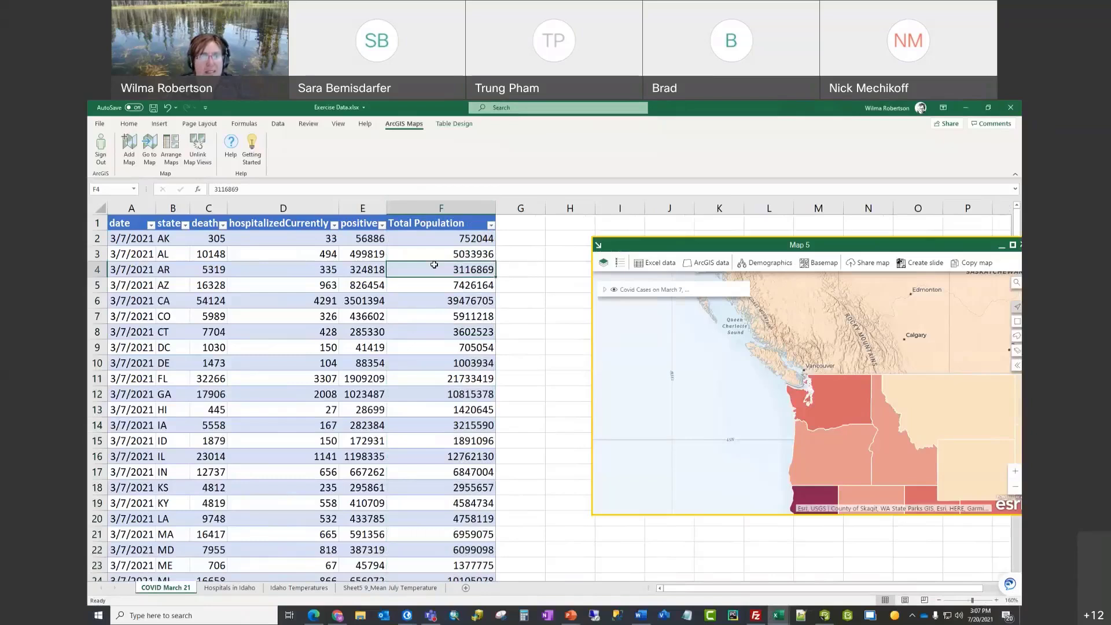
{"action": "left_click", "coordinate": [382, 205]}
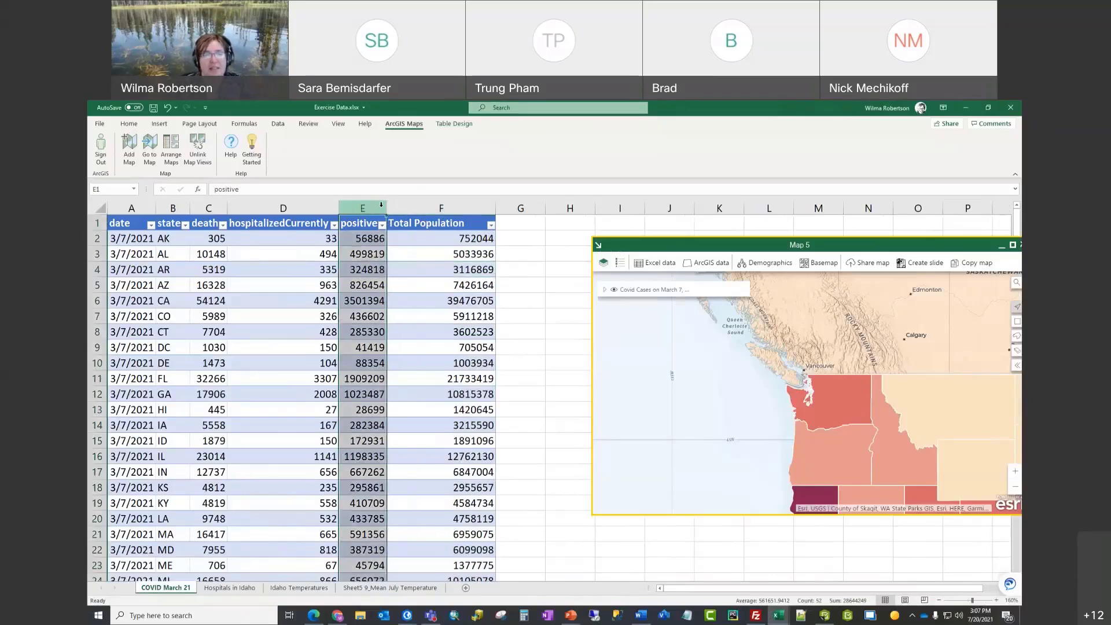
{"action": "left_click_drag", "start_coordinate": [387, 208], "coordinate": [408, 208]}
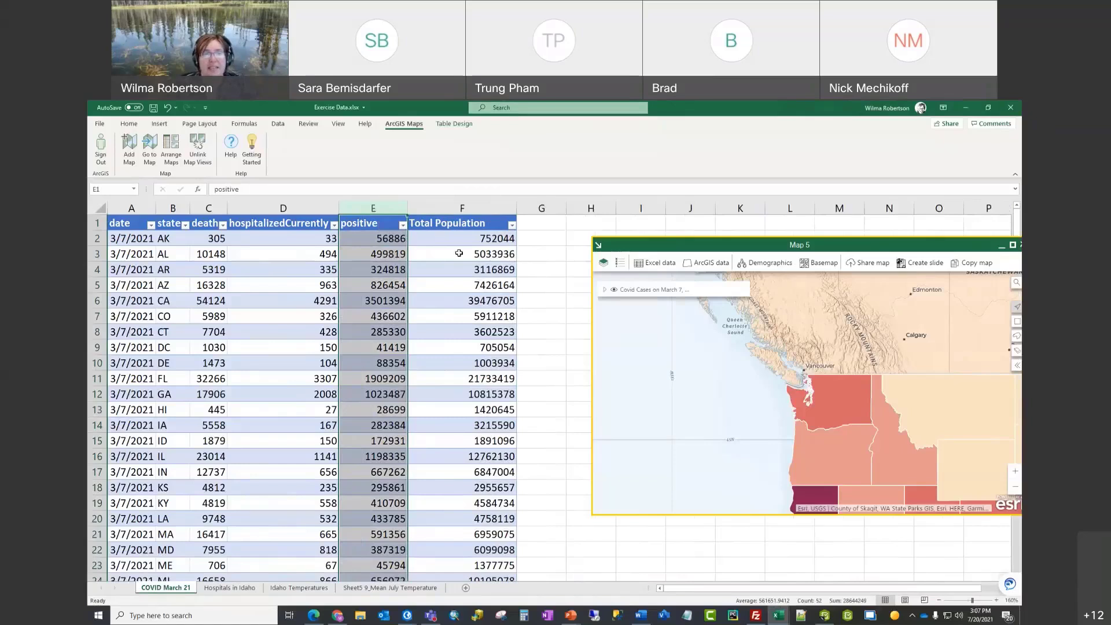
{"action": "left_click", "coordinate": [487, 238]}
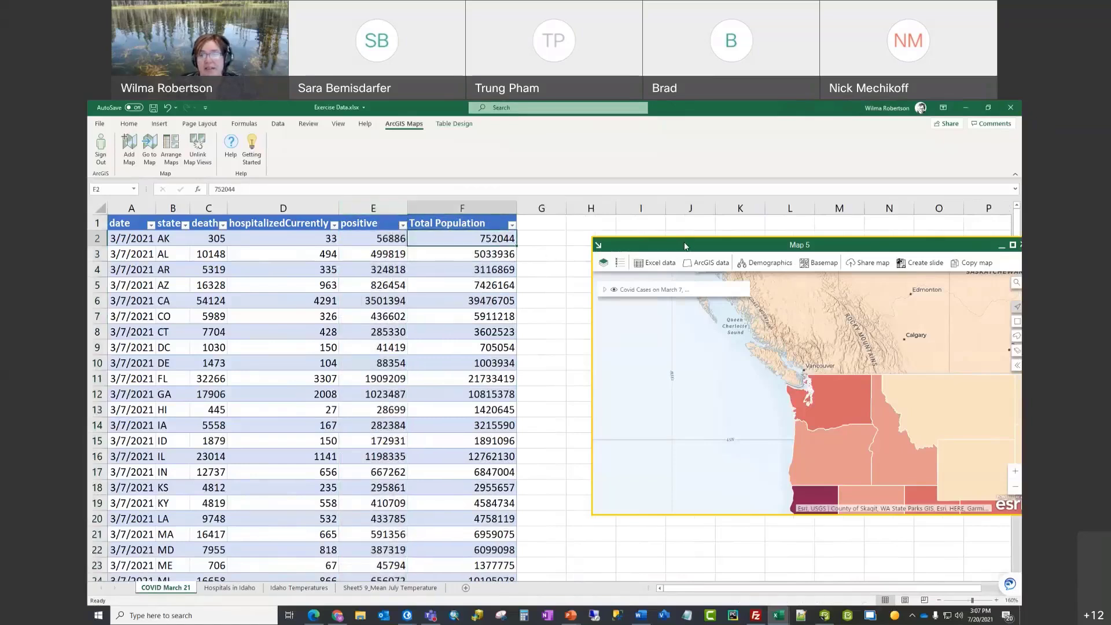
Step: Bring Map 5 fully onto screen and maximize it to fill the workbook
{"action": "left_click_drag", "start_coordinate": [703, 248], "coordinate": [708, 249]}
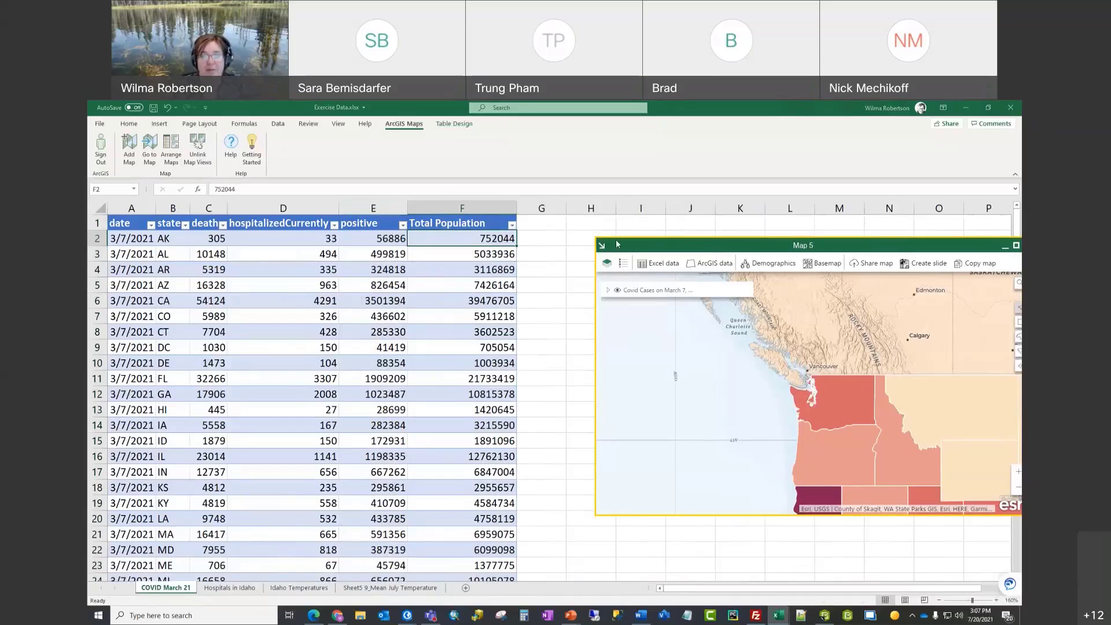
{"action": "left_click", "coordinate": [530, 239]}
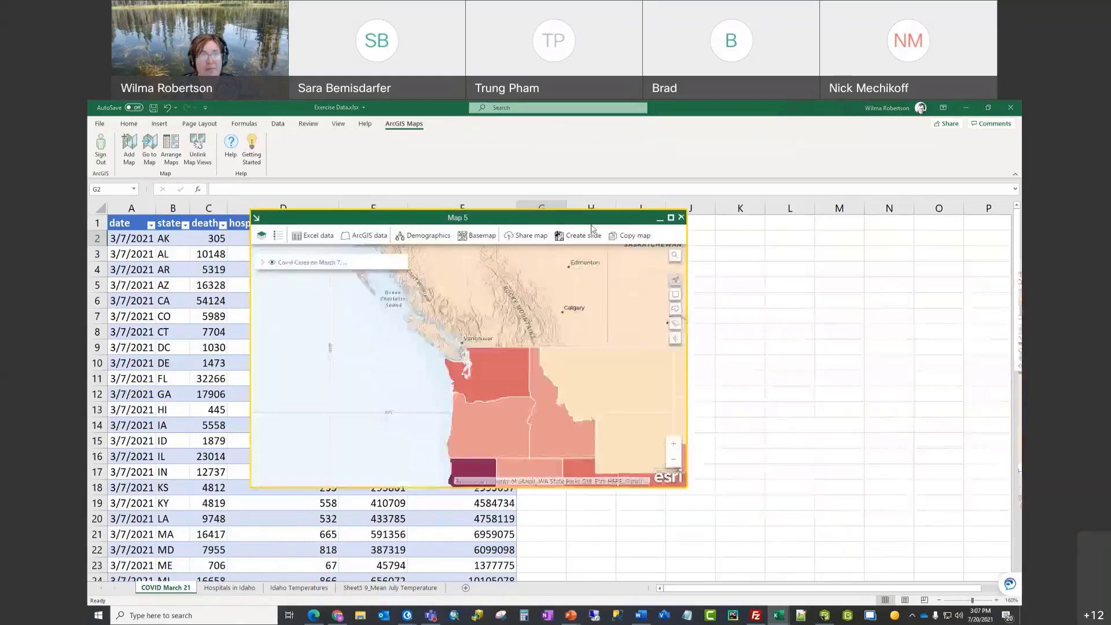
{"action": "left_click_drag", "start_coordinate": [1013, 245], "coordinate": [670, 217]}
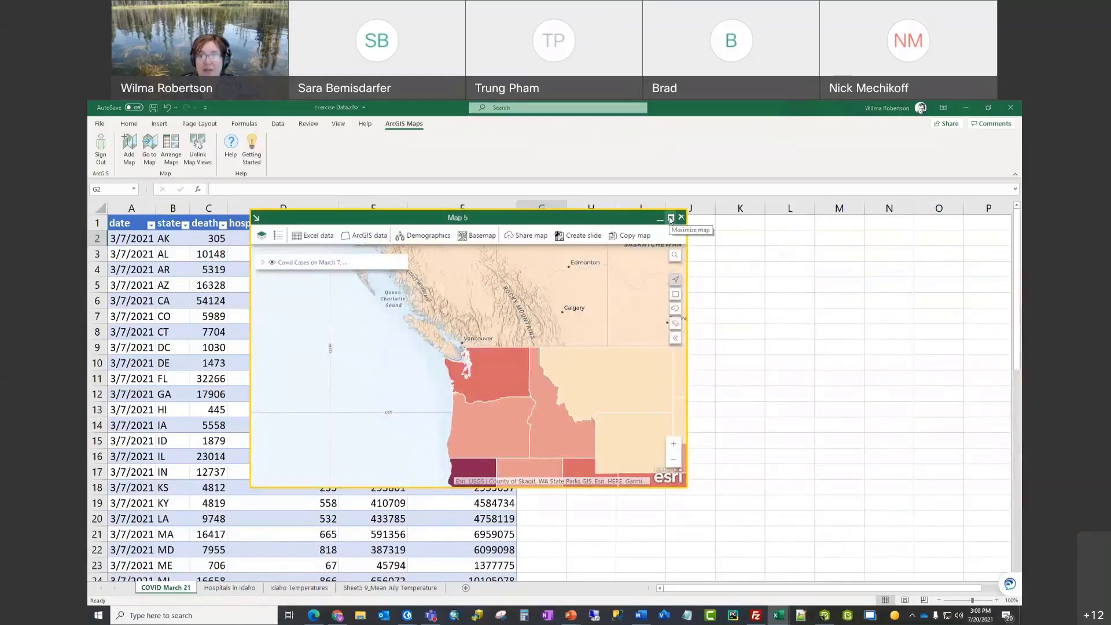
{"action": "left_click", "coordinate": [671, 218]}
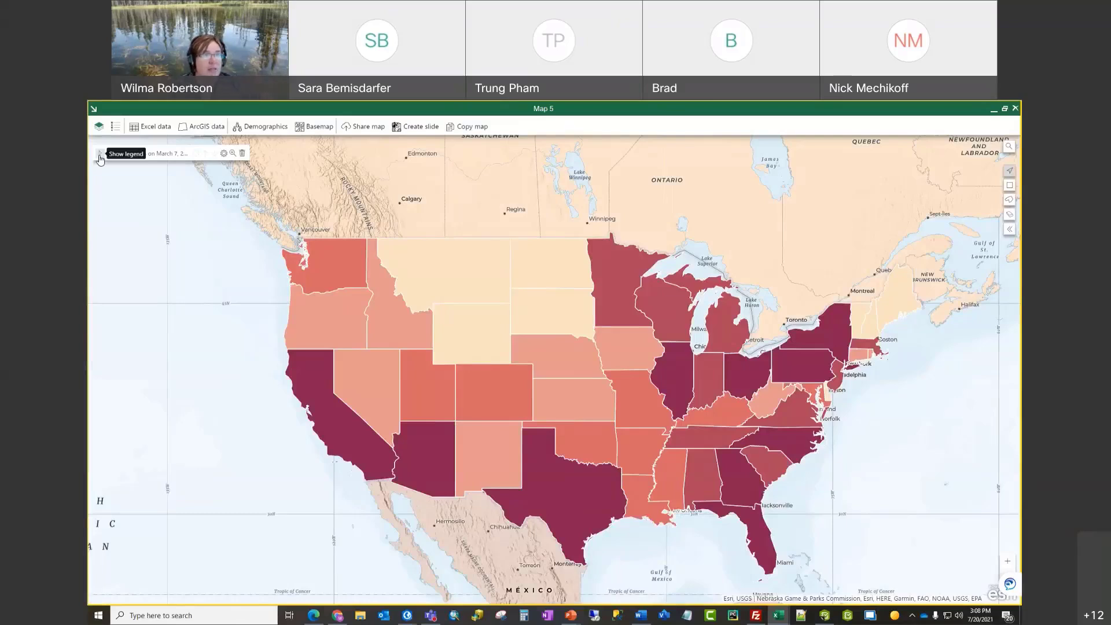
Step: Copy the 'Covid Cases on March 7, 2021' layer and confirm the duplicate
{"action": "left_click", "coordinate": [224, 154]}
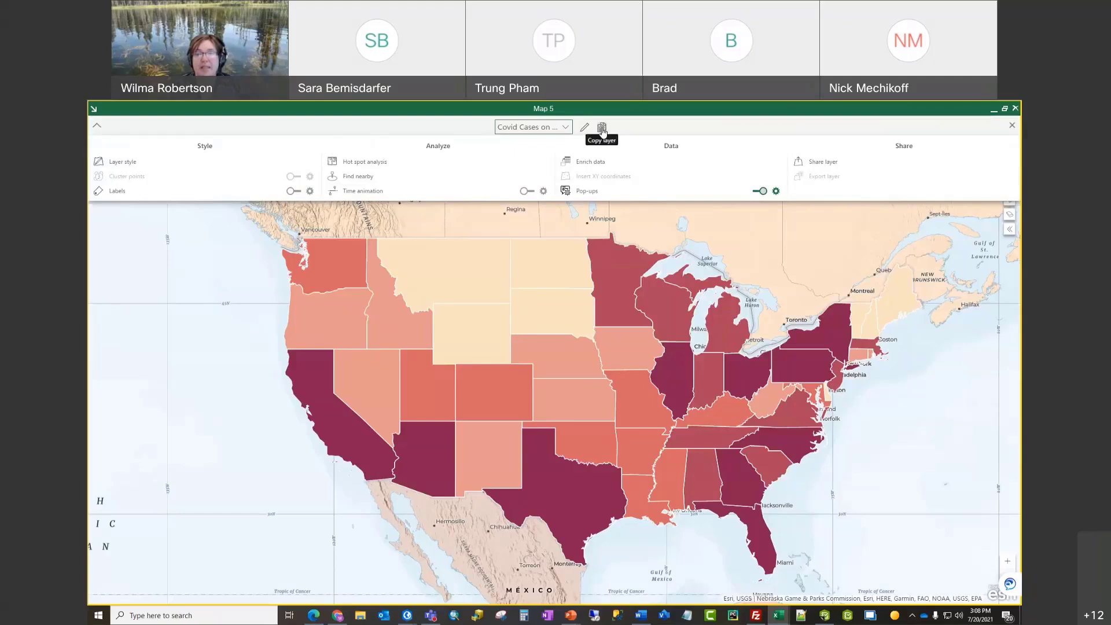
{"action": "left_click", "coordinate": [602, 130]}
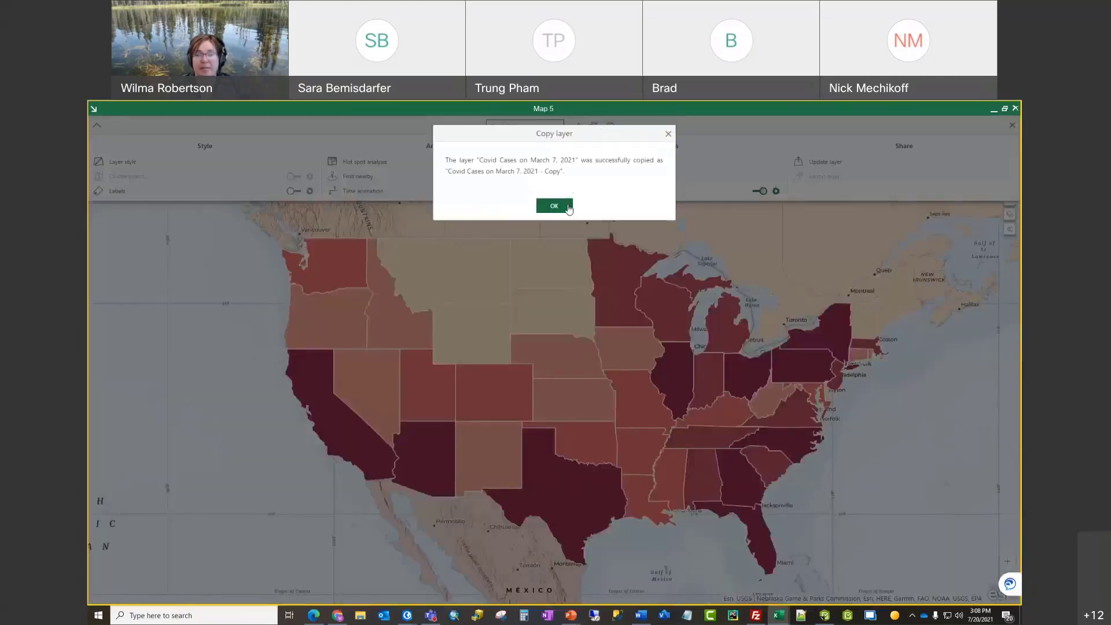
{"action": "left_click", "coordinate": [565, 208]}
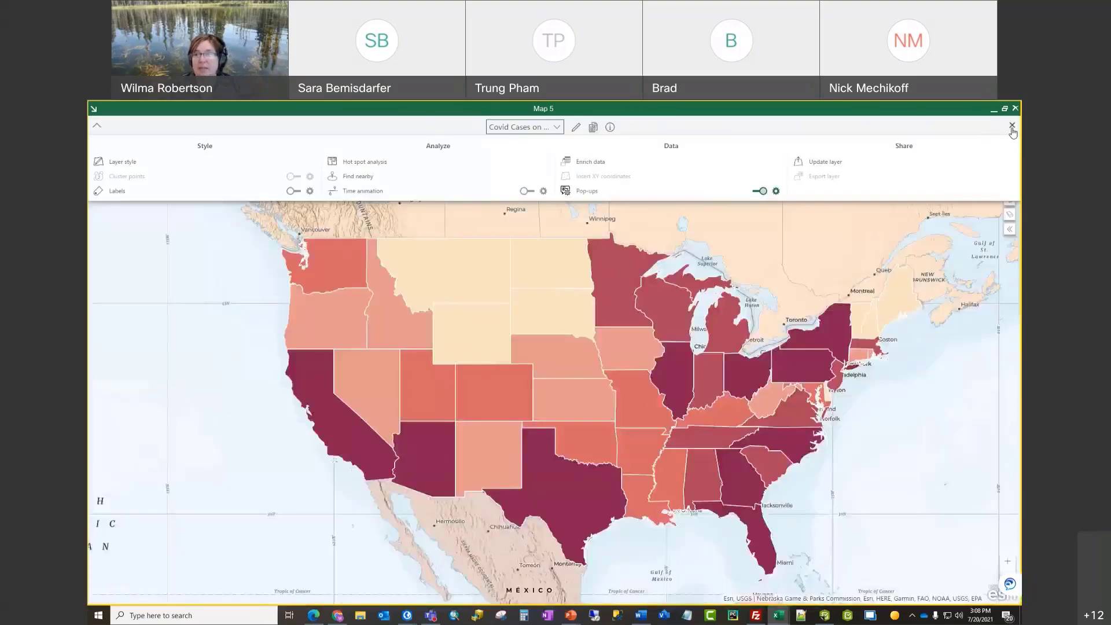
{"action": "left_click", "coordinate": [1012, 126]}
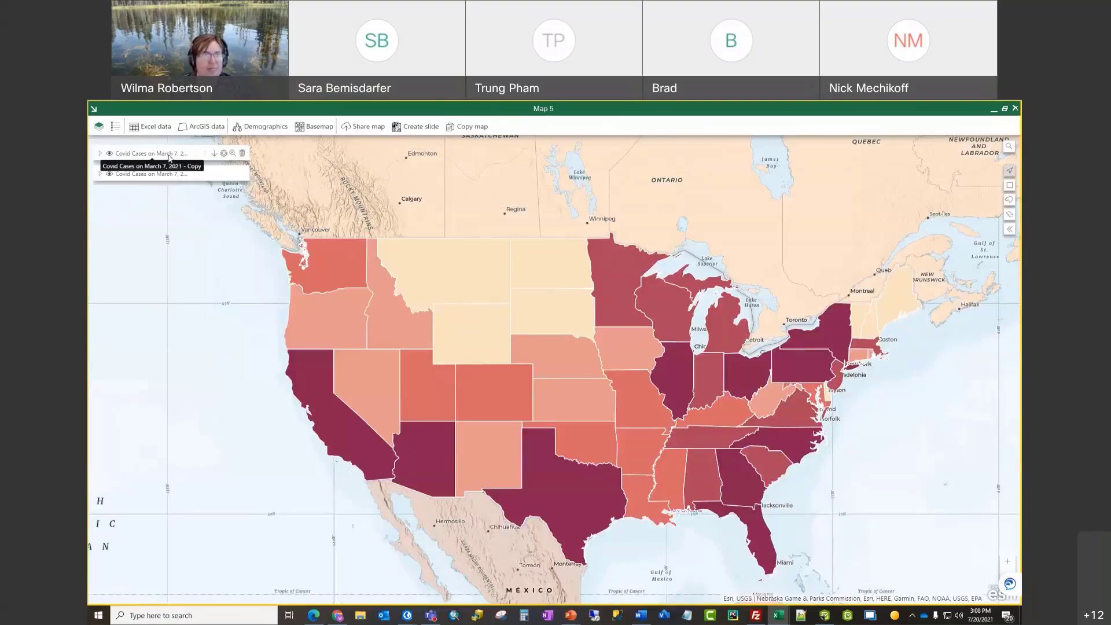
Step: Rename the copied layer to 'Fraction of the Population infected'
{"action": "left_click", "coordinate": [224, 153]}
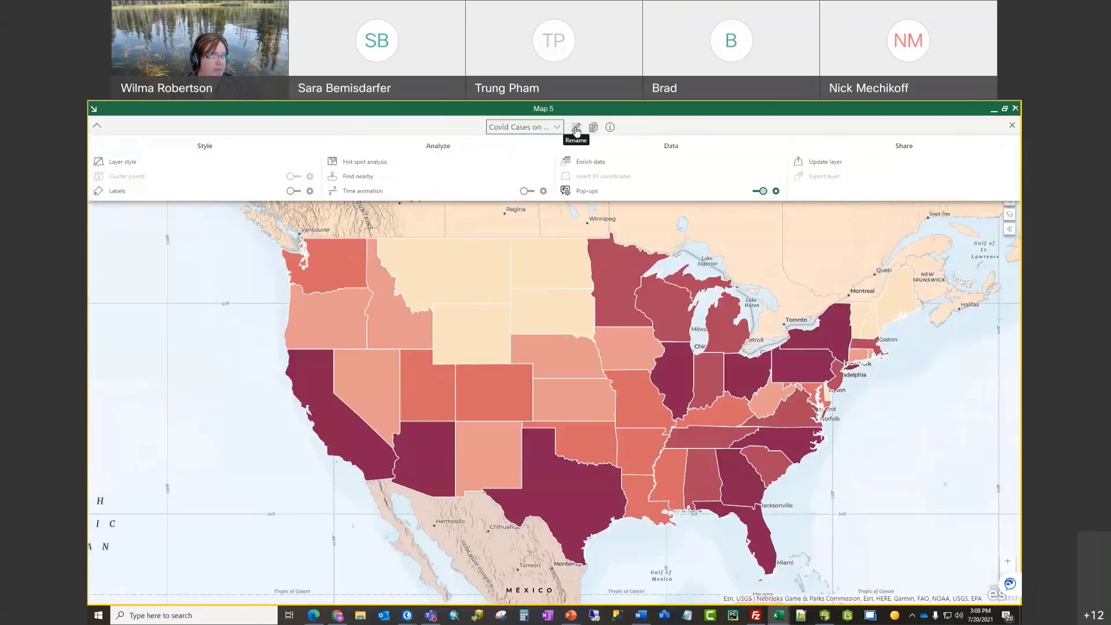
{"action": "left_click", "coordinate": [576, 131]}
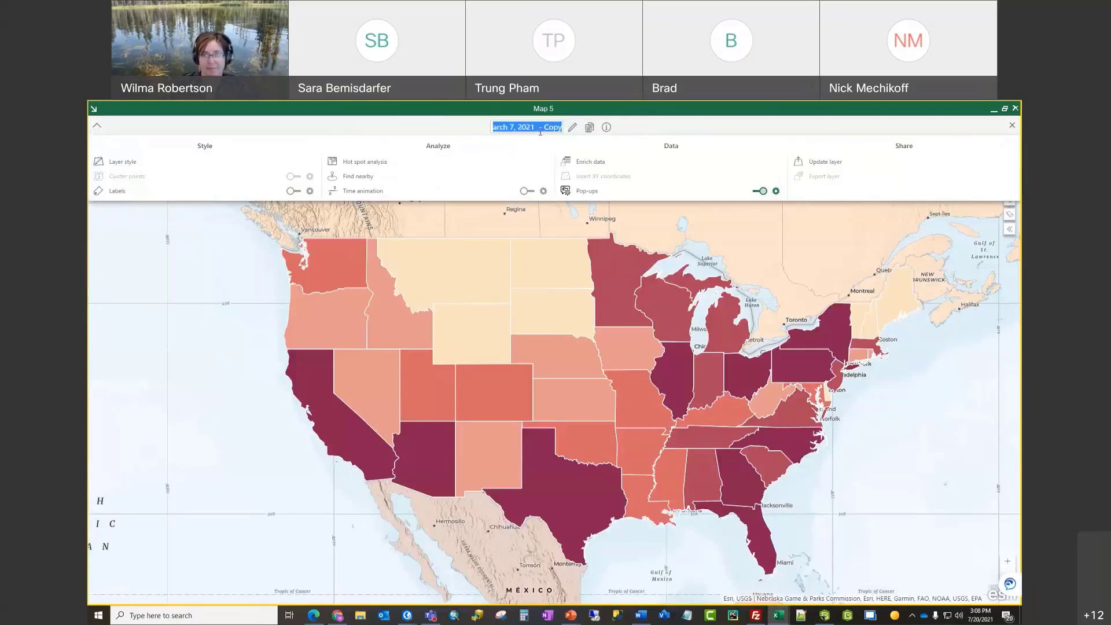
{"action": "type", "text": "Fraction "}
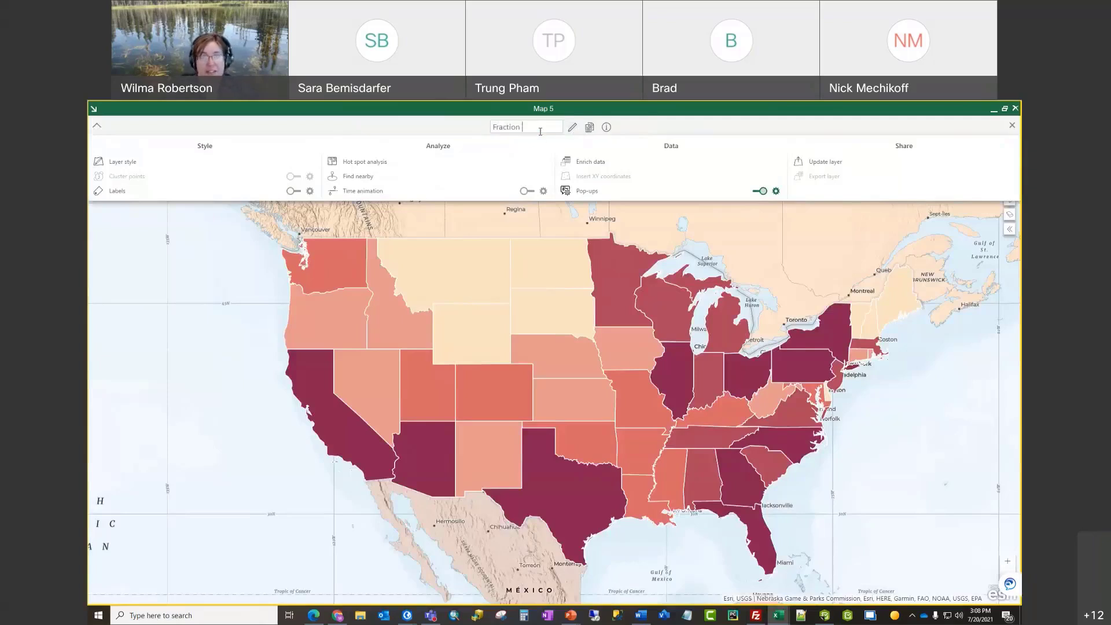
{"action": "type", "text": "of the Populati"}
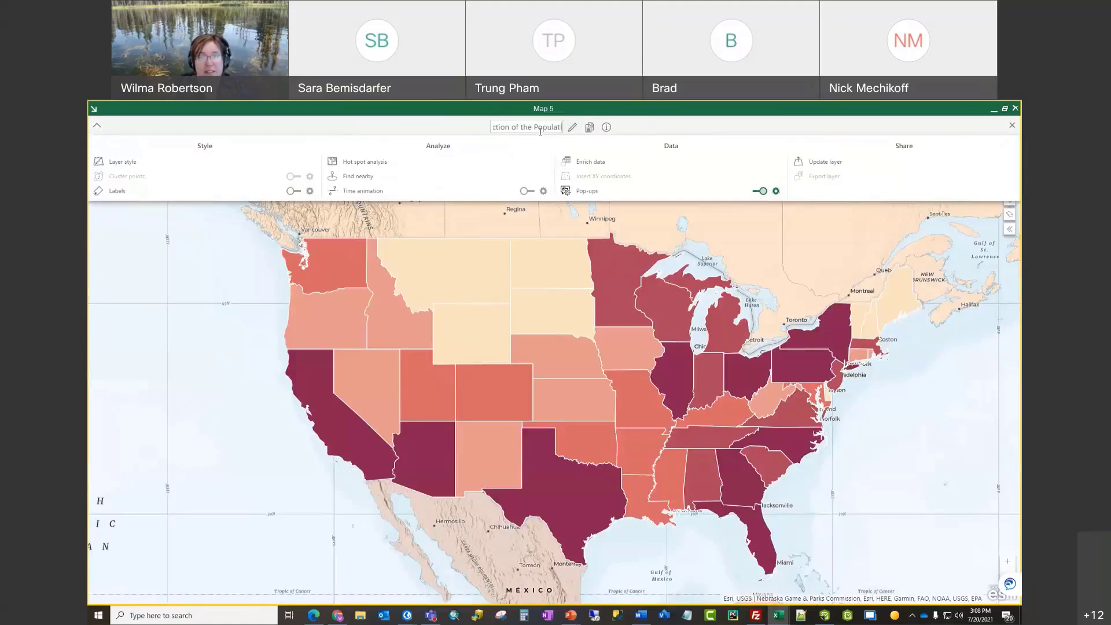
{"action": "type", "text": "on infected"}
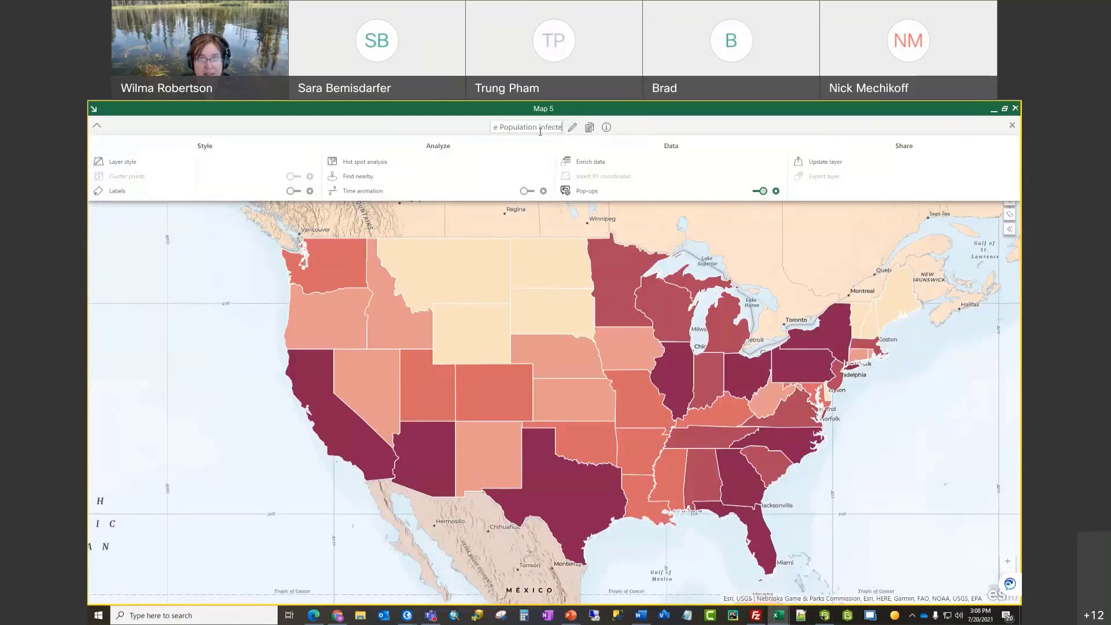
{"action": "left_click", "coordinate": [651, 142]}
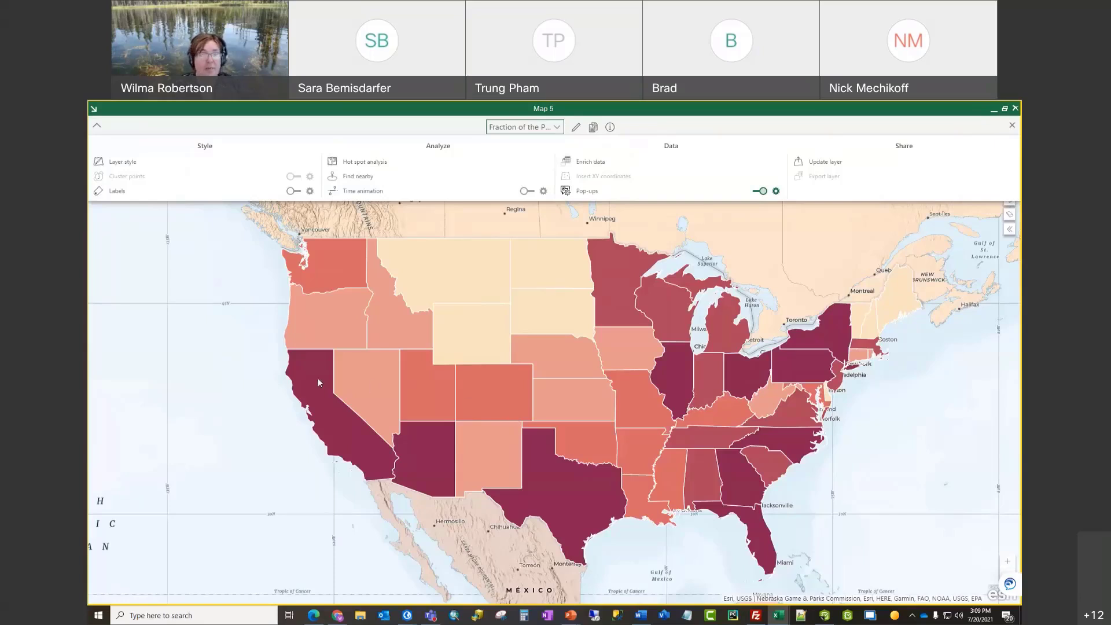
Step: Style the layer by positive cases divided by Total Population, showing advanced class options
{"action": "left_click", "coordinate": [134, 167]}
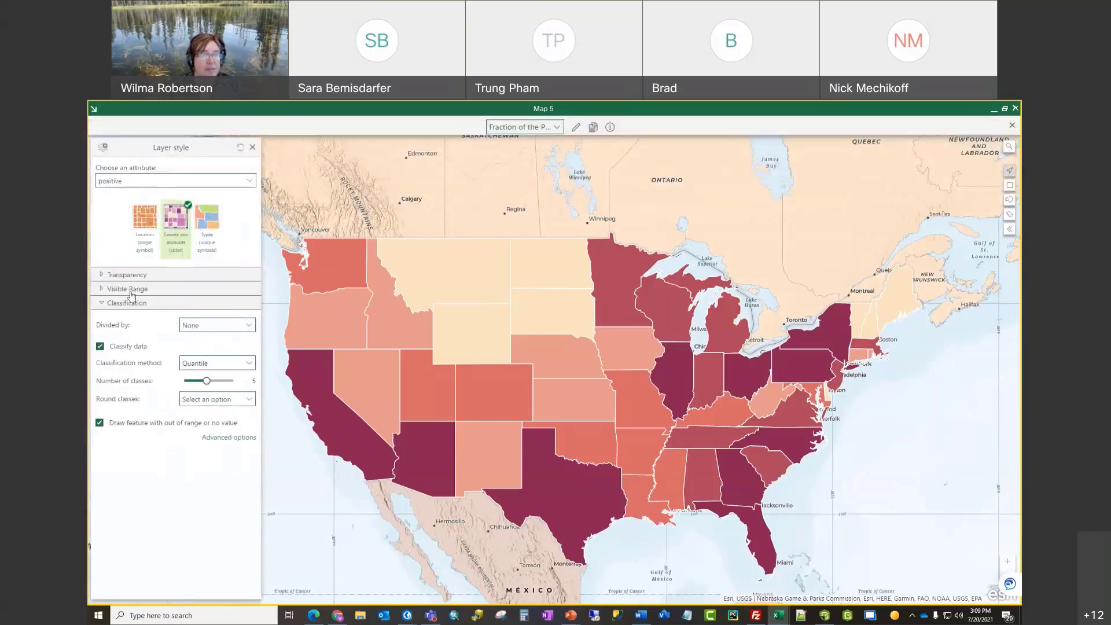
{"action": "left_click", "coordinate": [251, 327]}
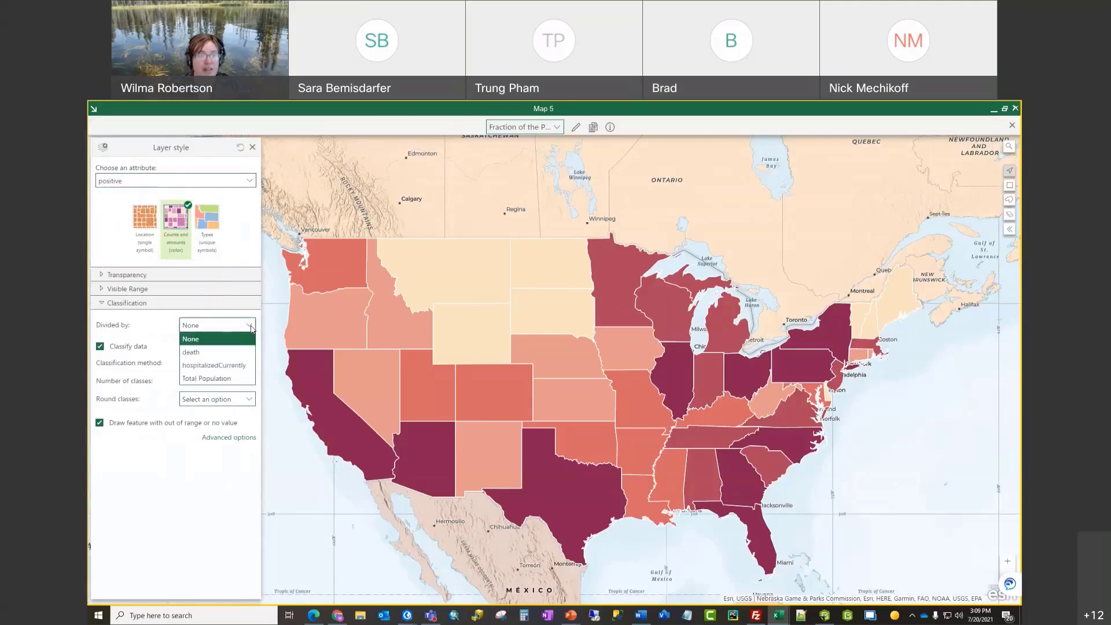
{"action": "left_click", "coordinate": [234, 379]}
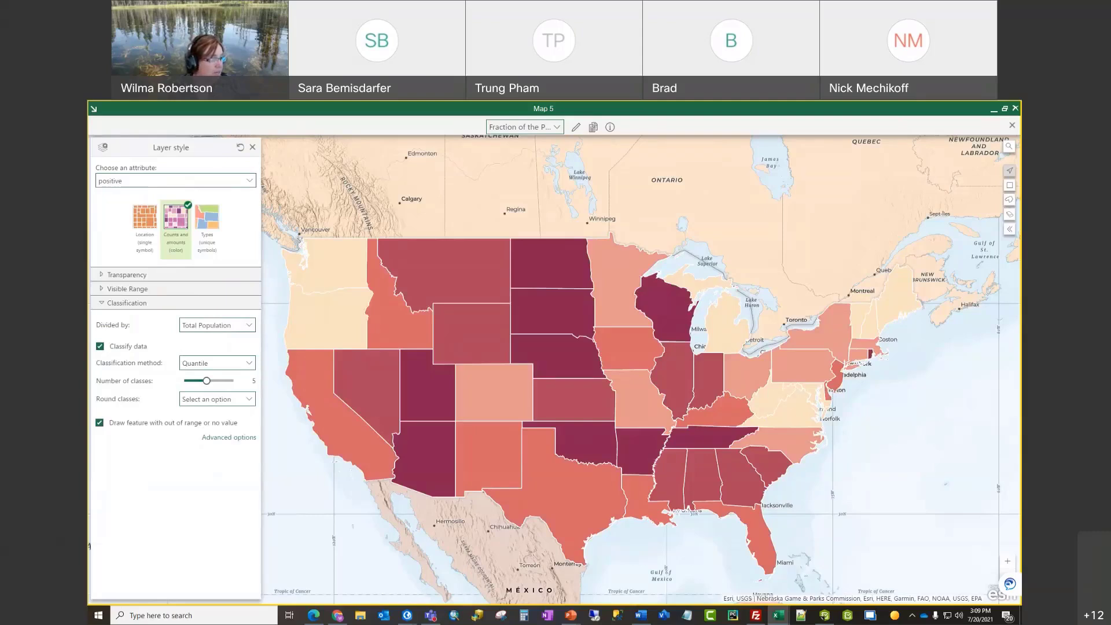
{"action": "left_click", "coordinate": [241, 443]}
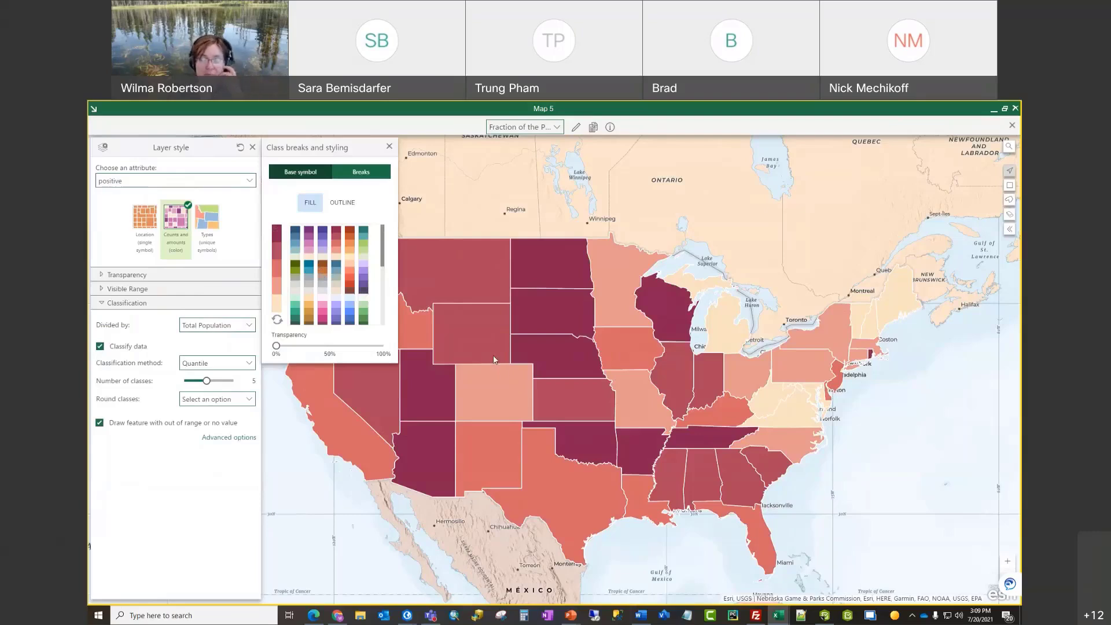
Step: Shade the states with an inverted red colour ramp
{"action": "left_click", "coordinate": [350, 291]}
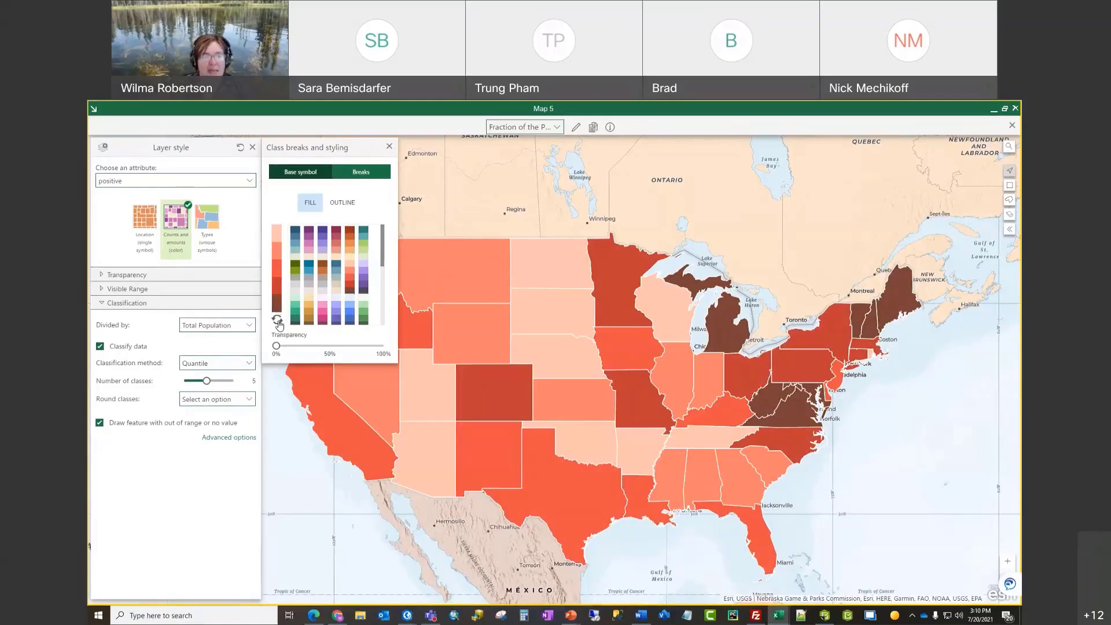
{"action": "left_click", "coordinate": [277, 320]}
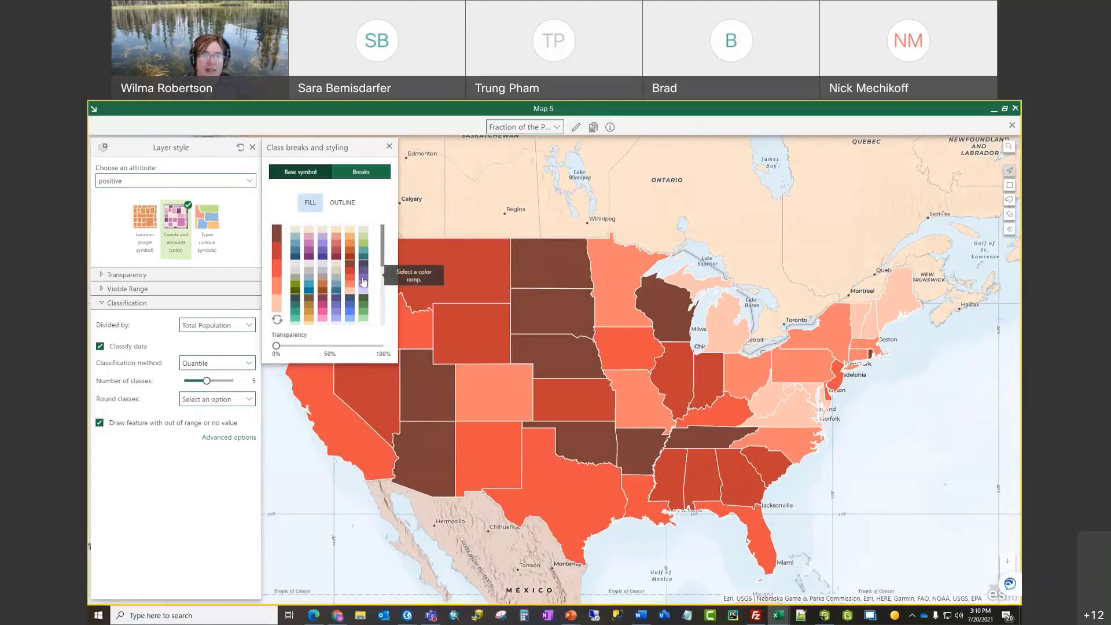
{"action": "left_click", "coordinate": [366, 175]}
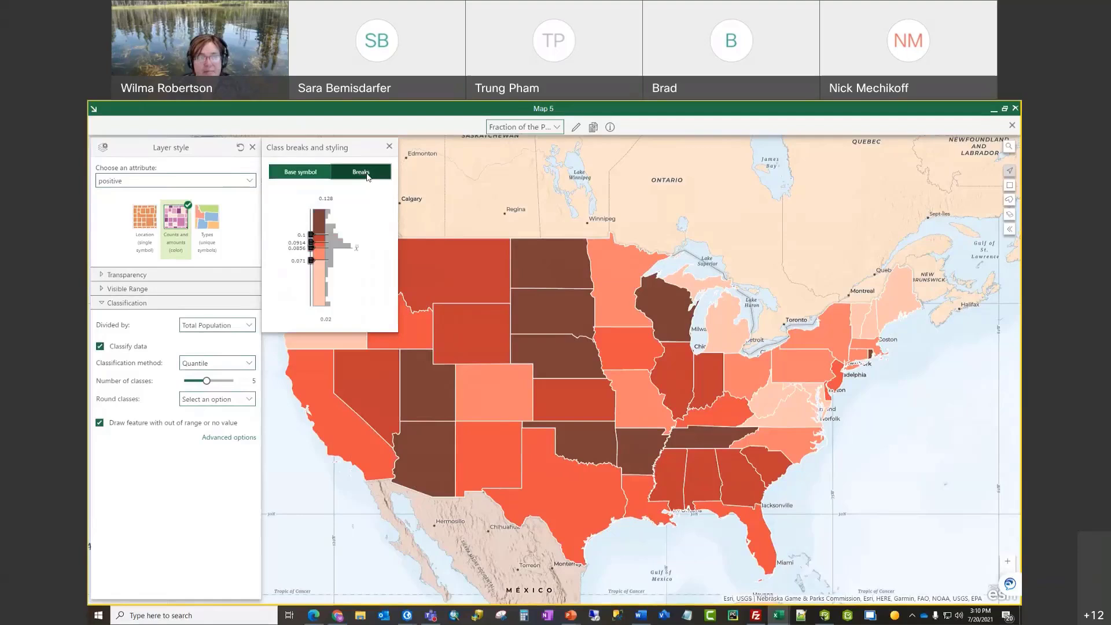
Step: Set the lower class breaks to 0.05, 0.075 and 0.1
{"action": "left_click", "coordinate": [299, 261]}
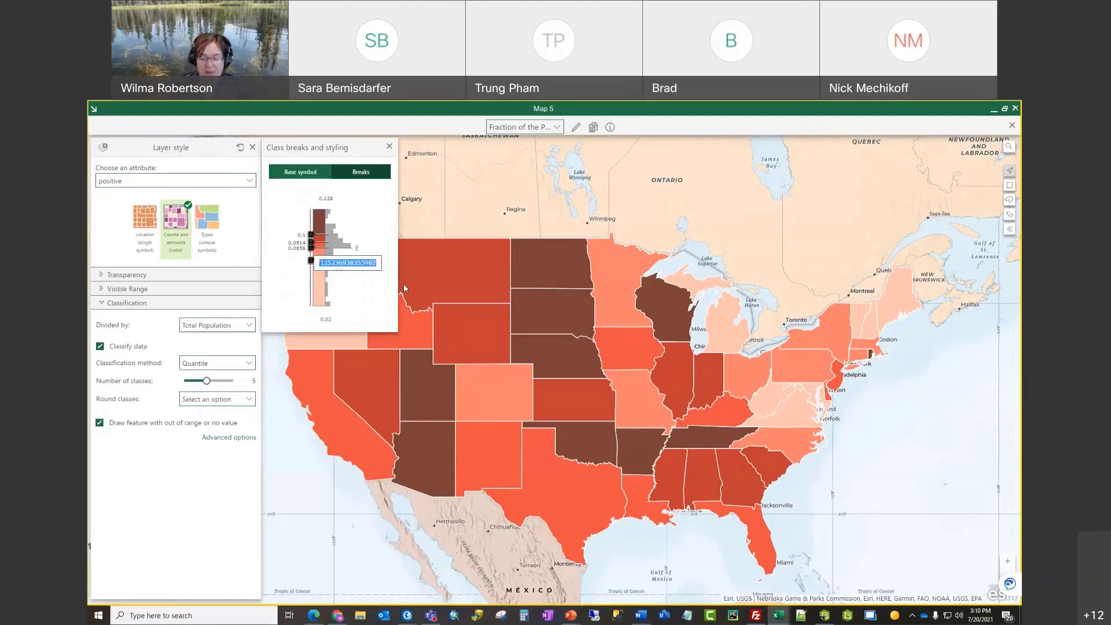
{"action": "type", "text": "0.05"}
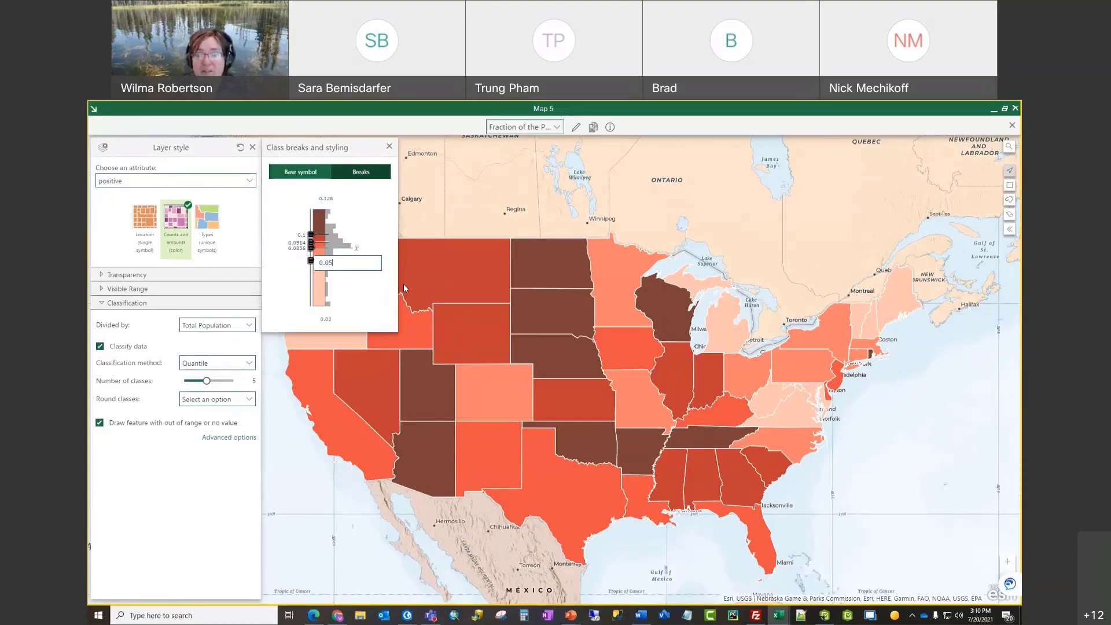
{"action": "key", "text": "Return"}
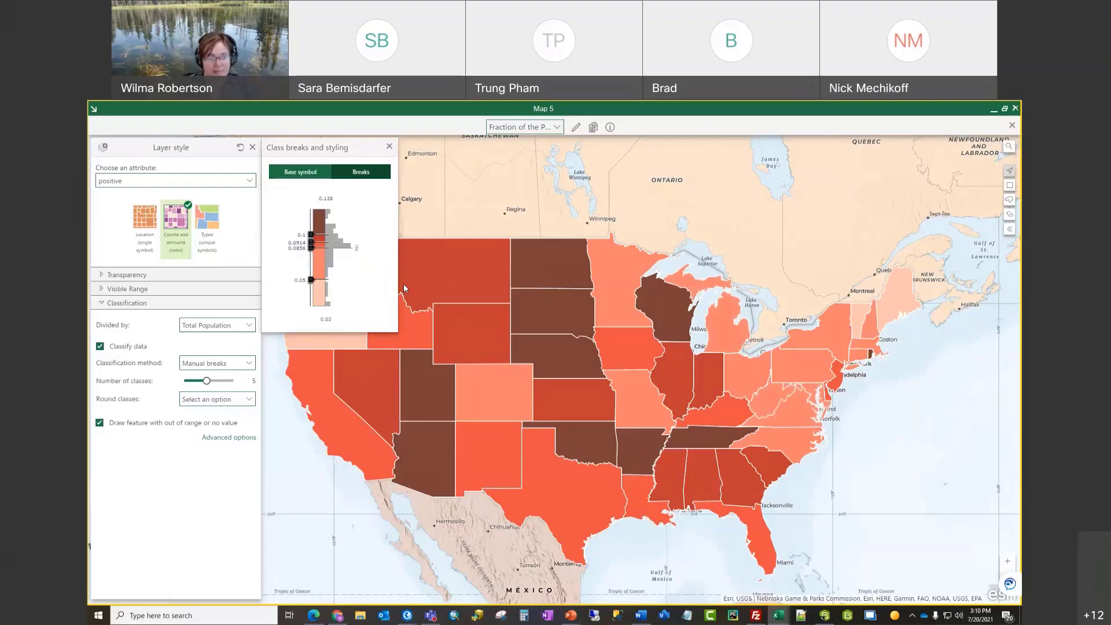
{"action": "left_click", "coordinate": [307, 252]}
{"action": "type", "text": "0.0"}
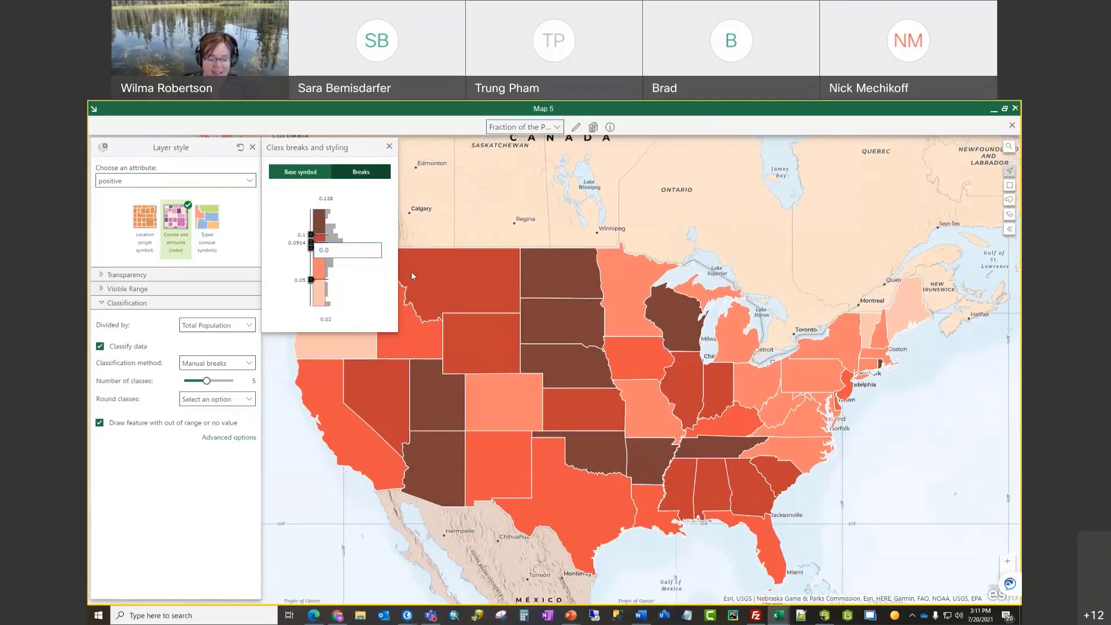
{"action": "type", "text": "75"}
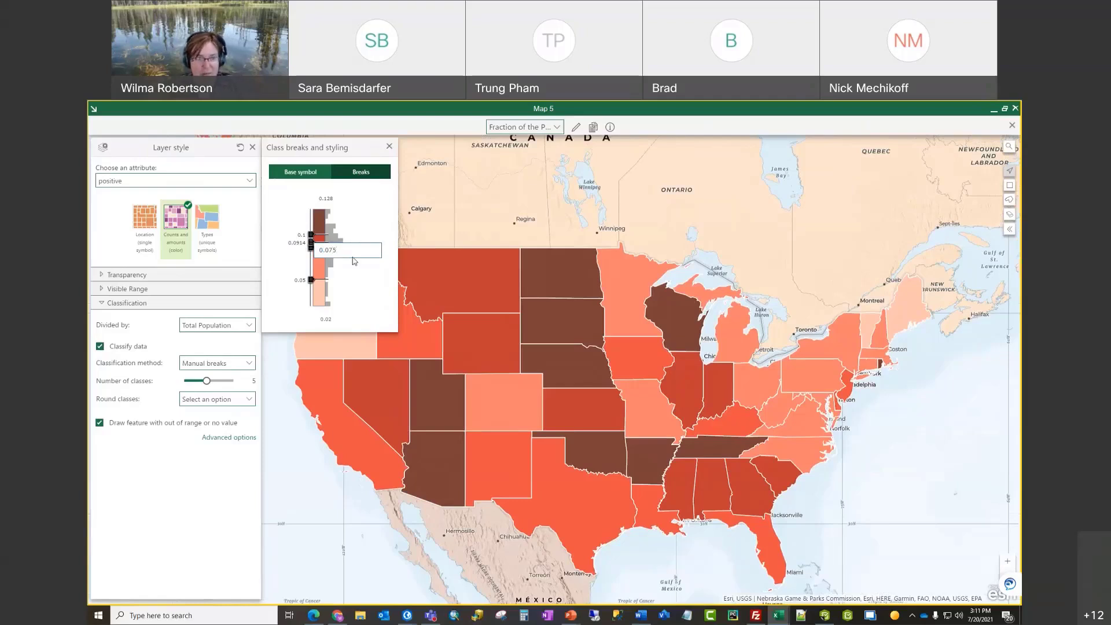
{"action": "key", "text": "Return"}
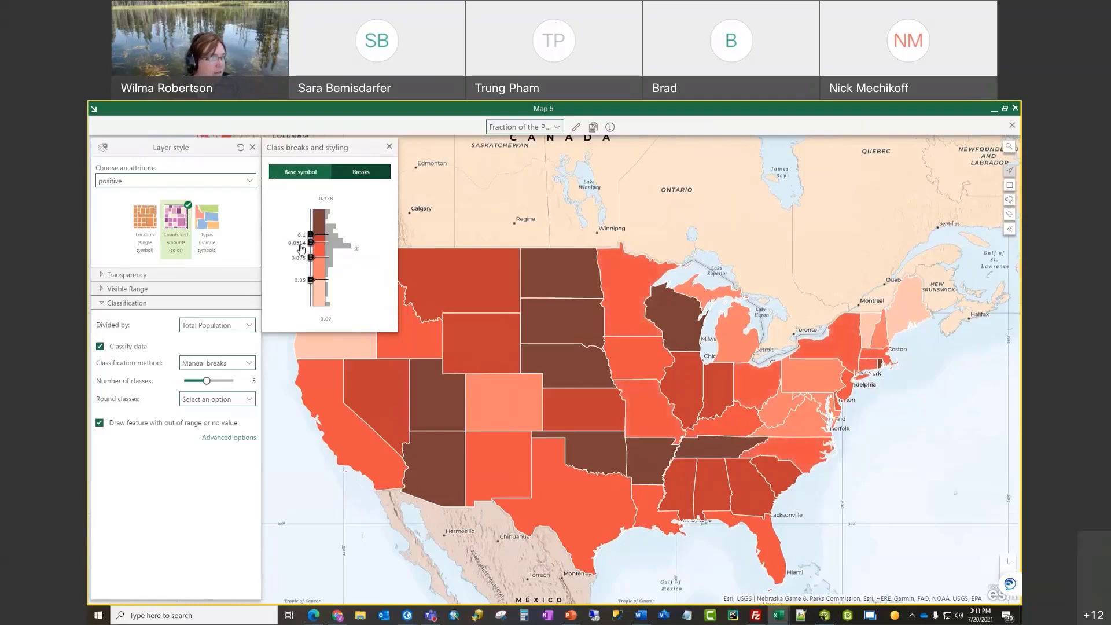
{"action": "left_click", "coordinate": [301, 249]}
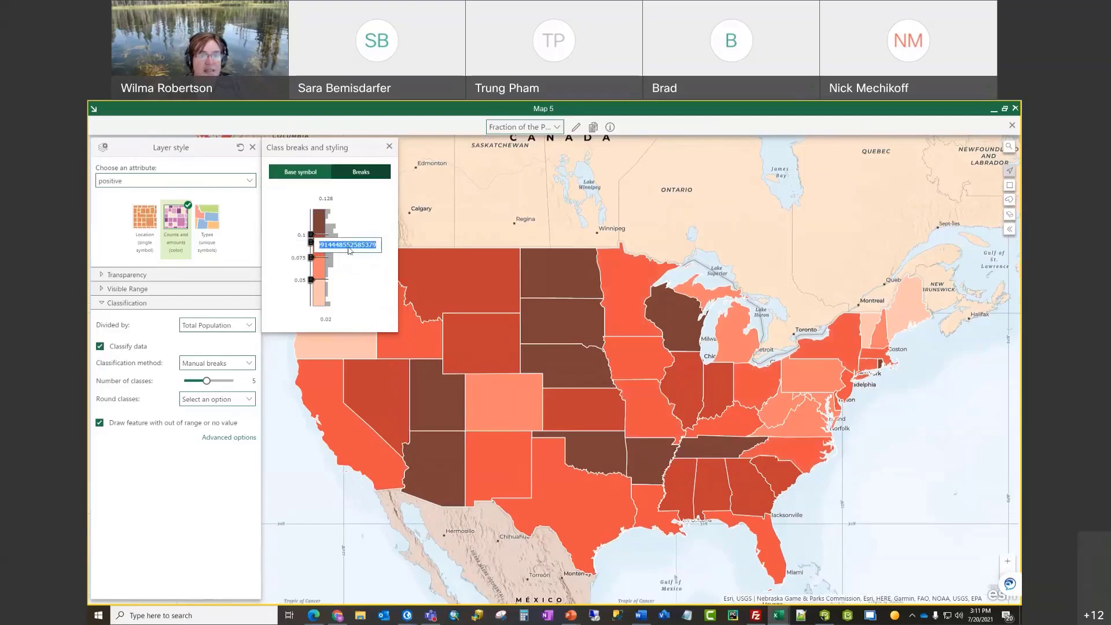
{"action": "type", "text": "0.1"}
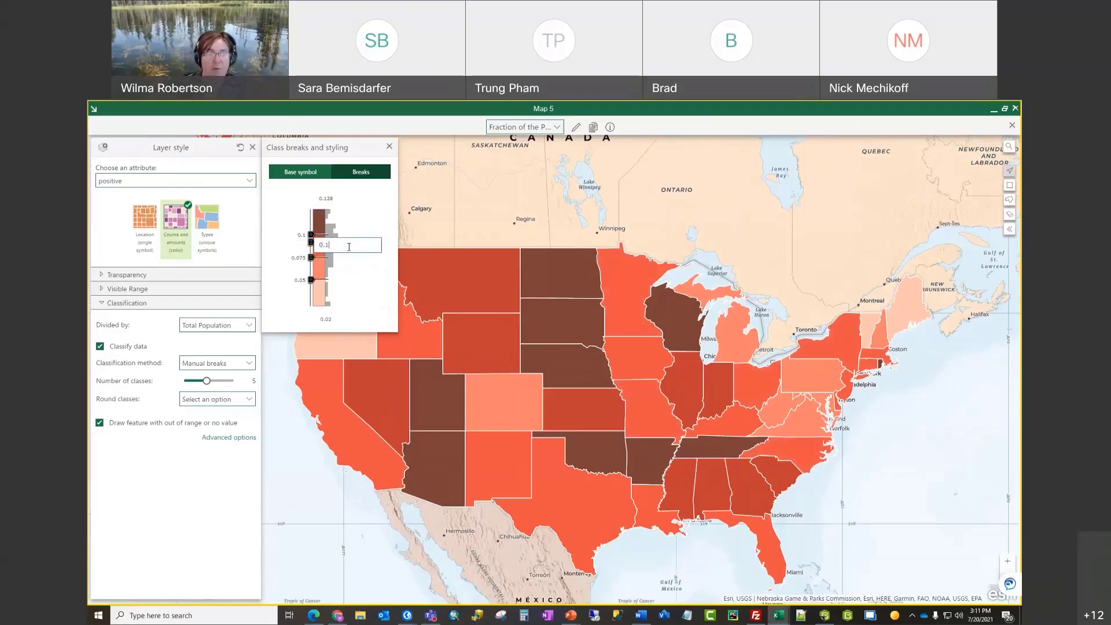
{"action": "key", "text": "Return"}
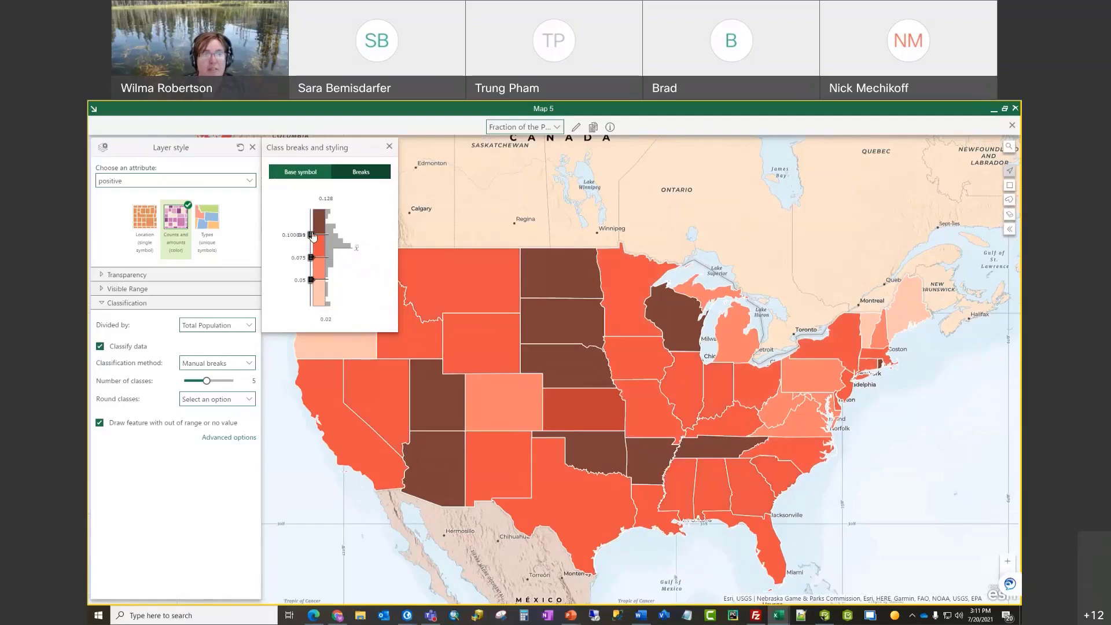
Step: Raise the top class break to 0.124 and close the styling panels
{"action": "left_click_drag", "start_coordinate": [313, 236], "coordinate": [311, 222]}
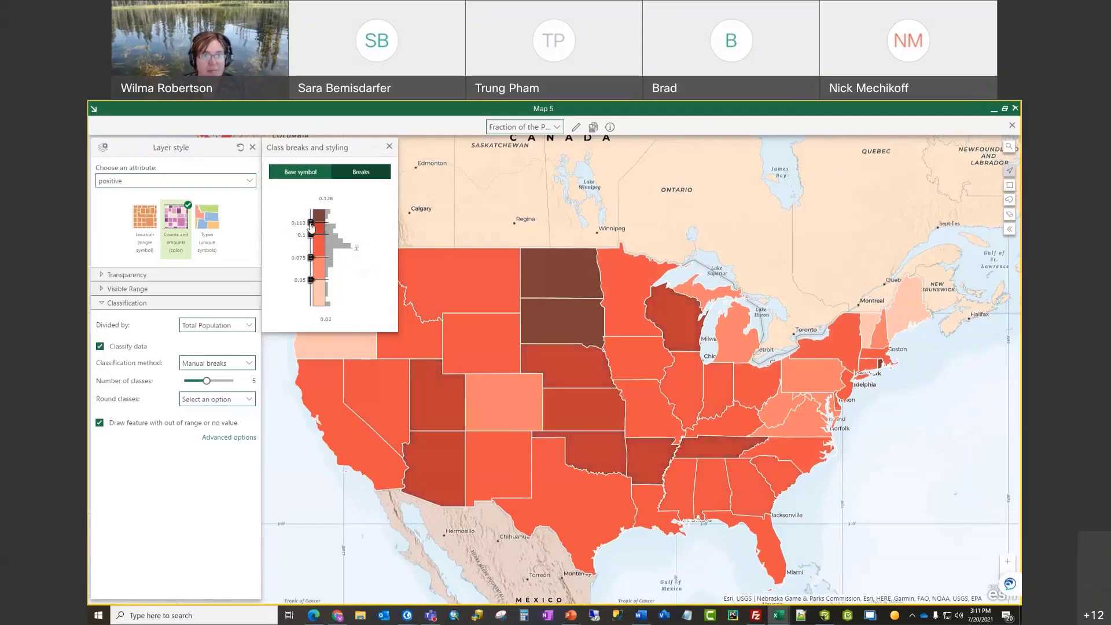
{"action": "left_click_drag", "start_coordinate": [312, 223], "coordinate": [311, 220]}
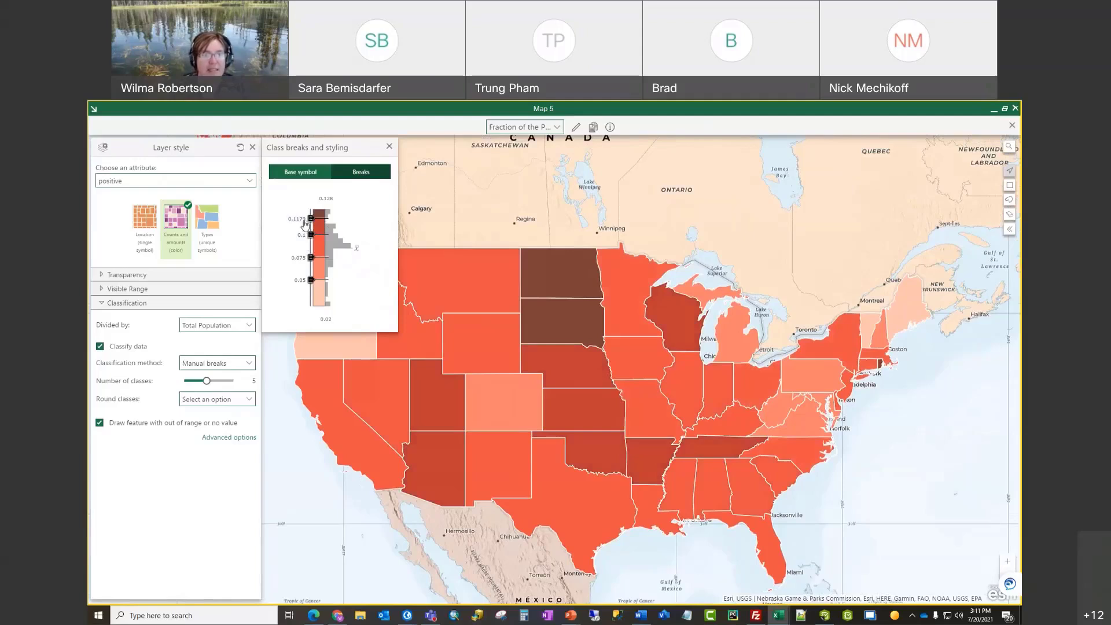
{"action": "left_click", "coordinate": [299, 219]}
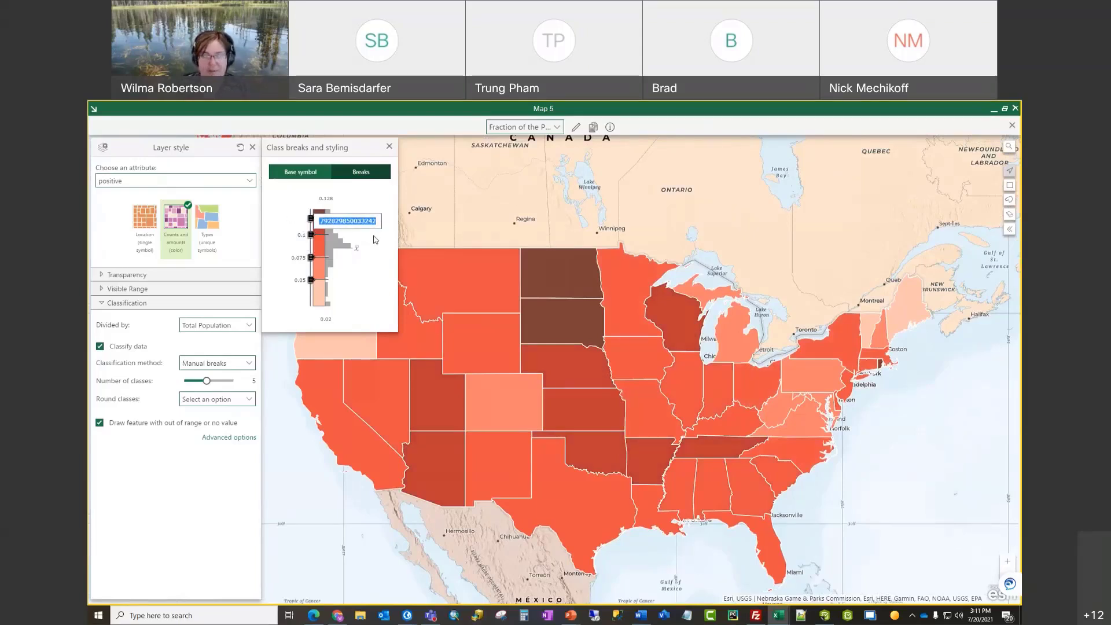
{"action": "type", "text": "0.0"}
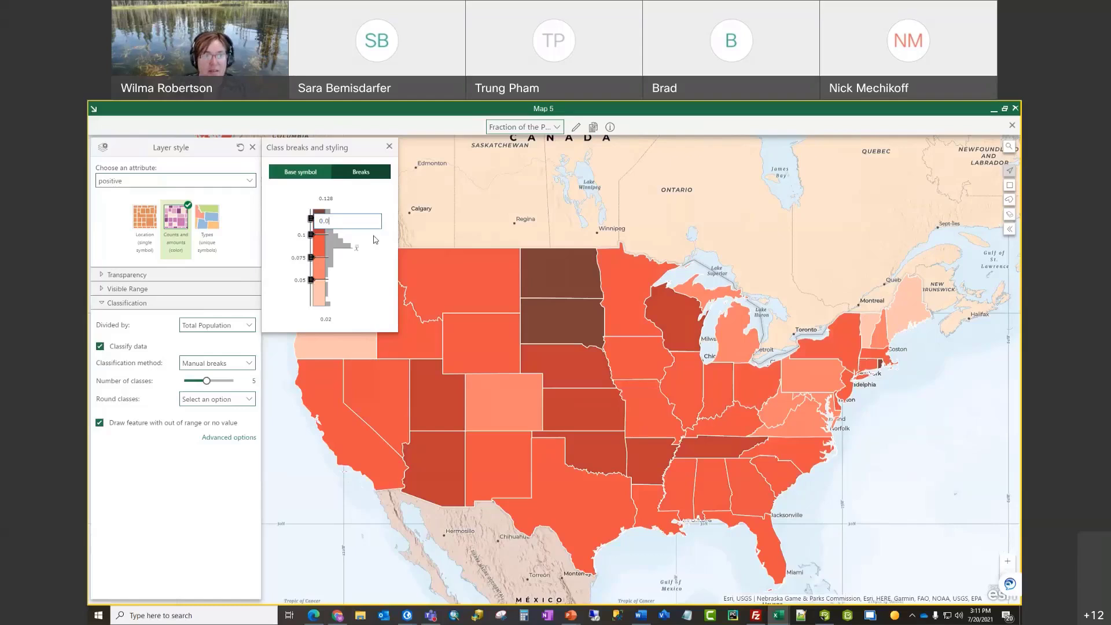
{"action": "type", "text": "125"}
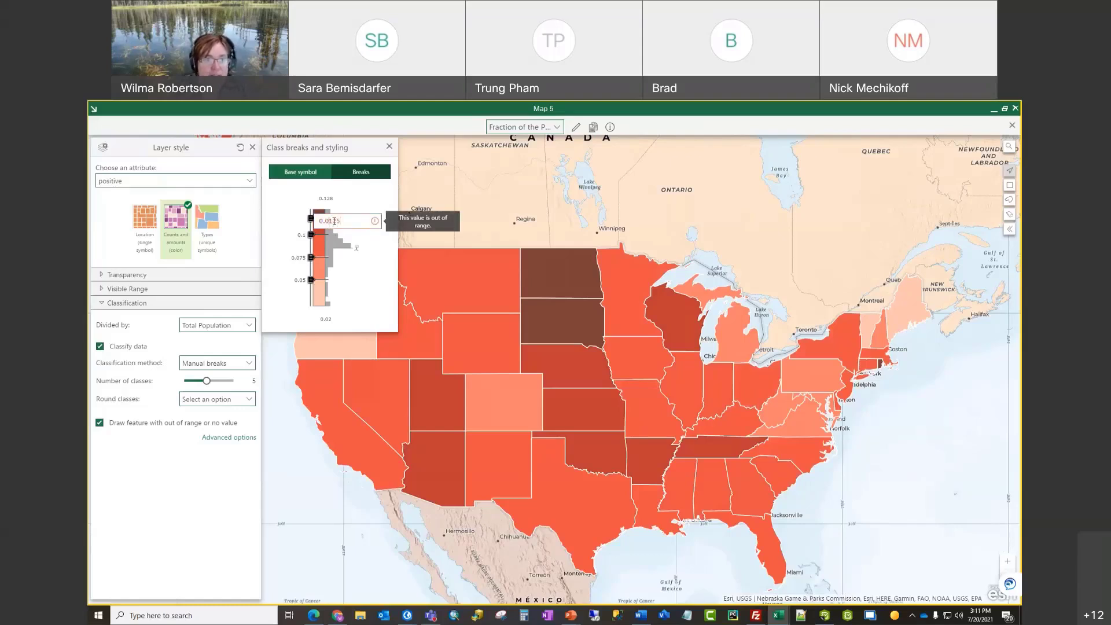
{"action": "key", "text": "BackSpace"}
{"action": "left_click", "coordinate": [294, 312]}
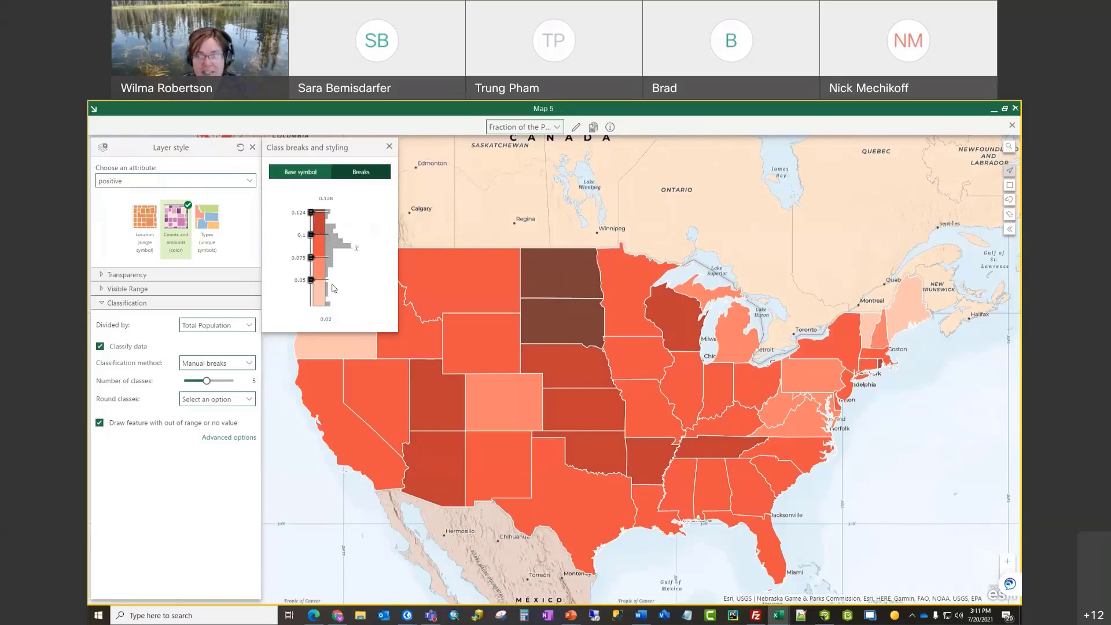
{"action": "left_click", "coordinate": [389, 147]}
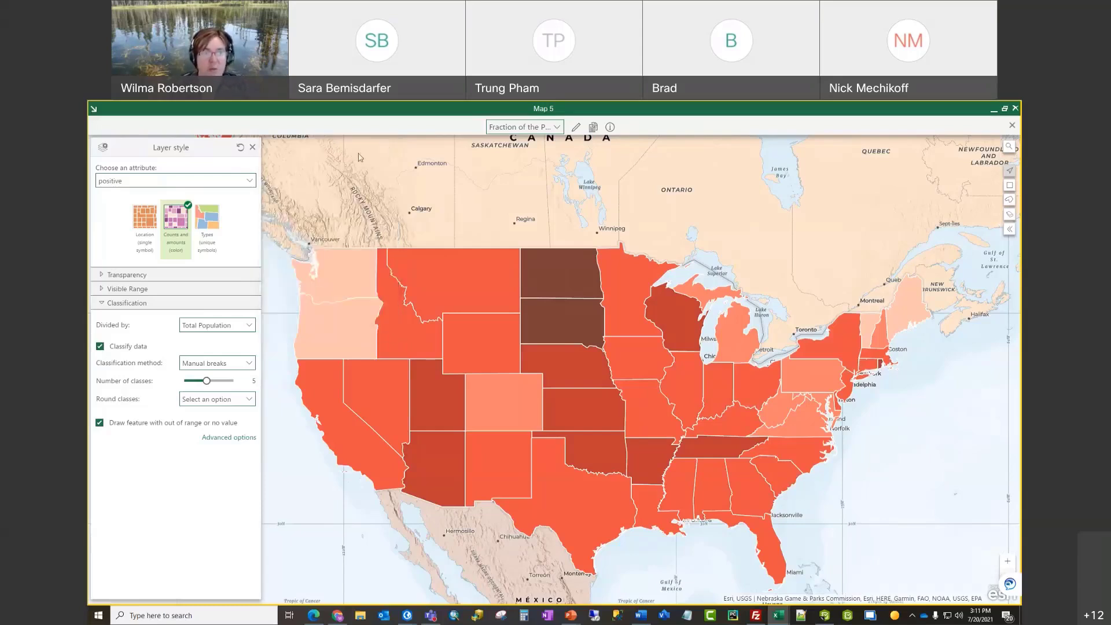
{"action": "left_click", "coordinate": [253, 148]}
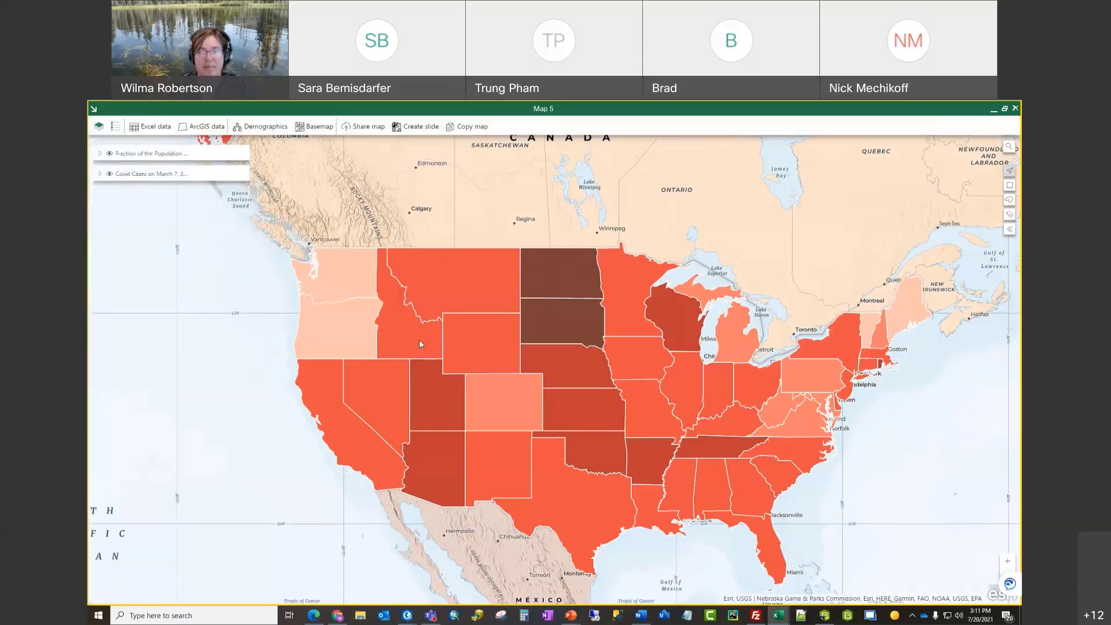
Step: Show Idaho's popup with its 3/7/2021 figures: 1879 deaths, 150 currently hospitalized
{"action": "left_click", "coordinate": [420, 344]}
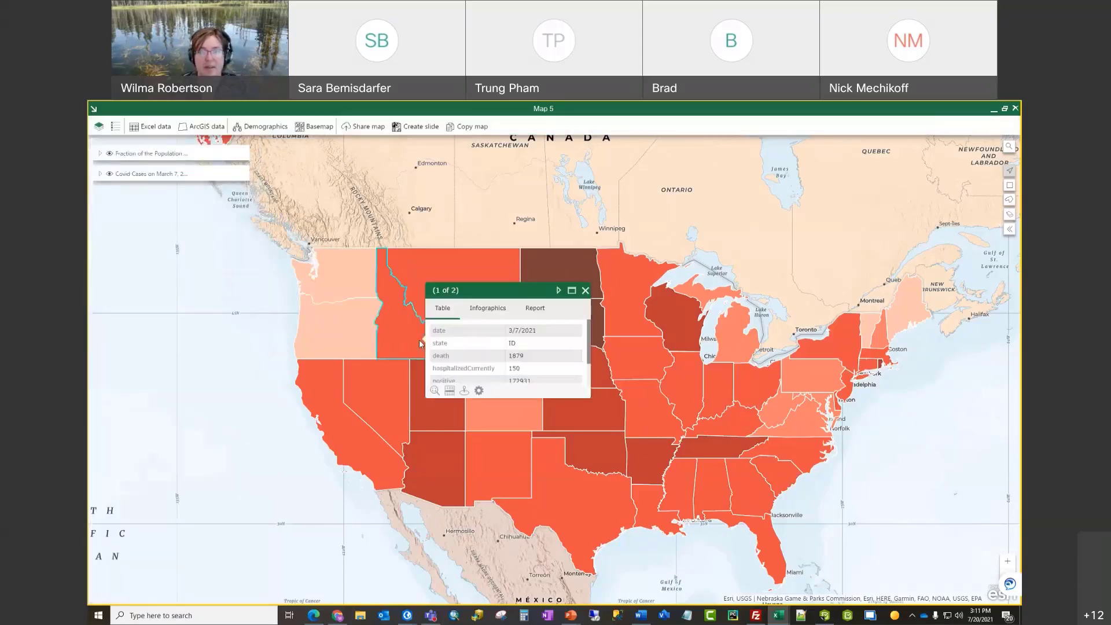
{"action": "left_click", "coordinate": [585, 291]}
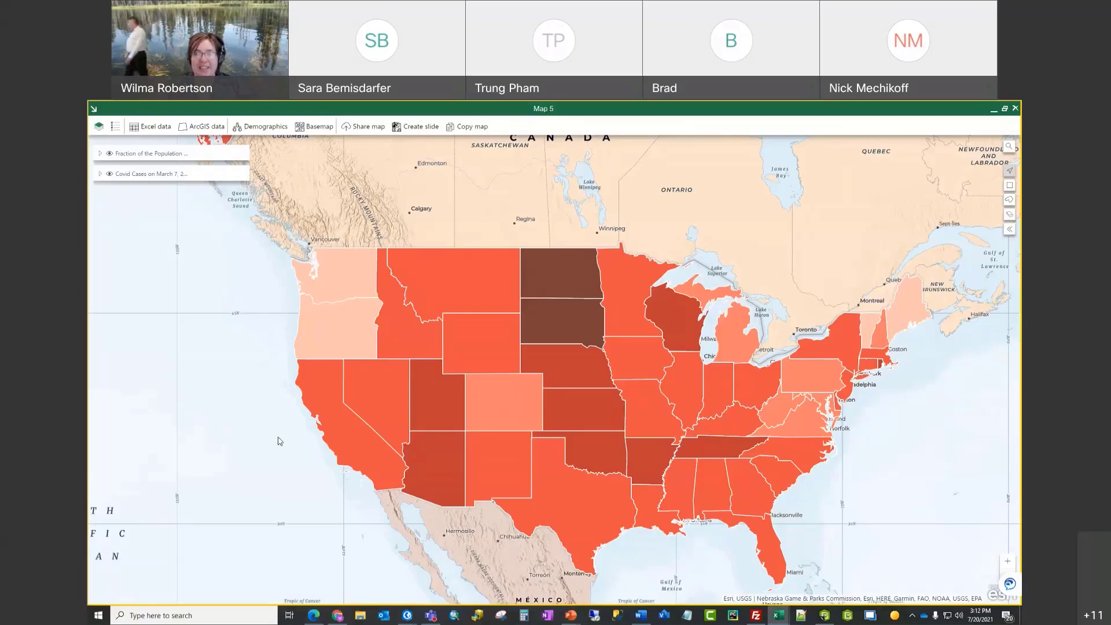
{"action": "left_click", "coordinate": [408, 345]}
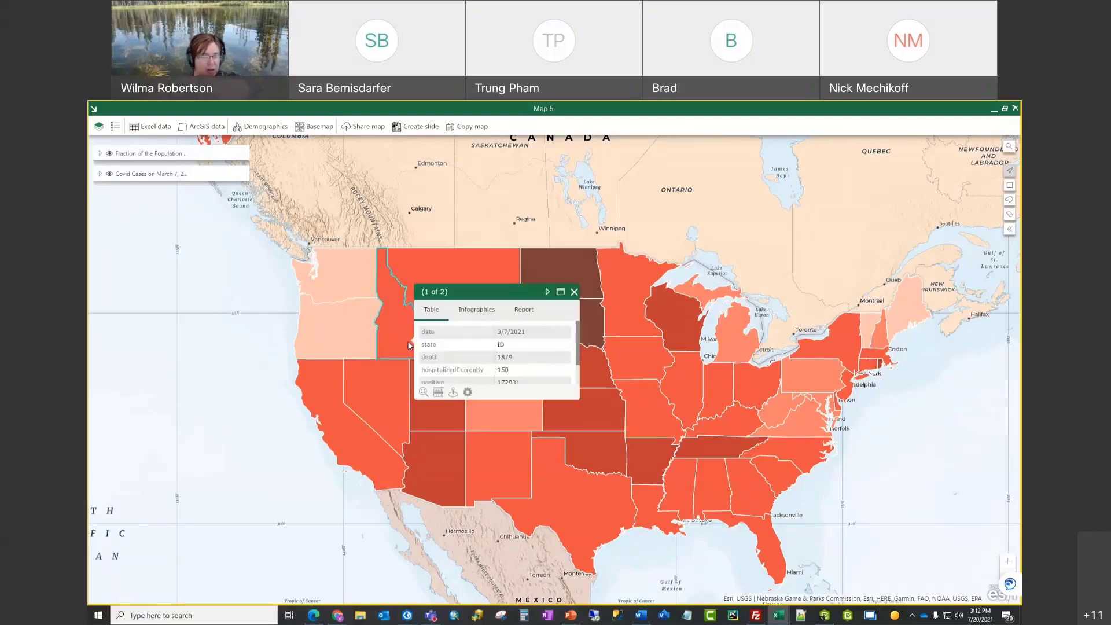
Step: Preview Idaho's Race and Ethnicity infographic, then its Landscape Facts infographic
{"action": "left_click", "coordinate": [483, 313]}
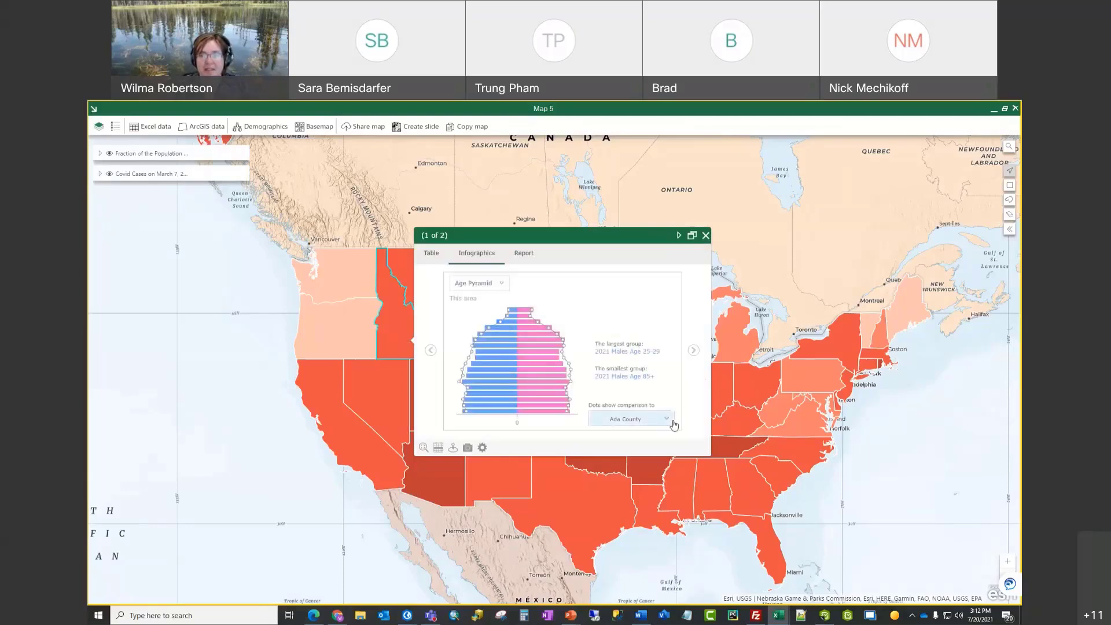
{"action": "left_click", "coordinate": [501, 284]}
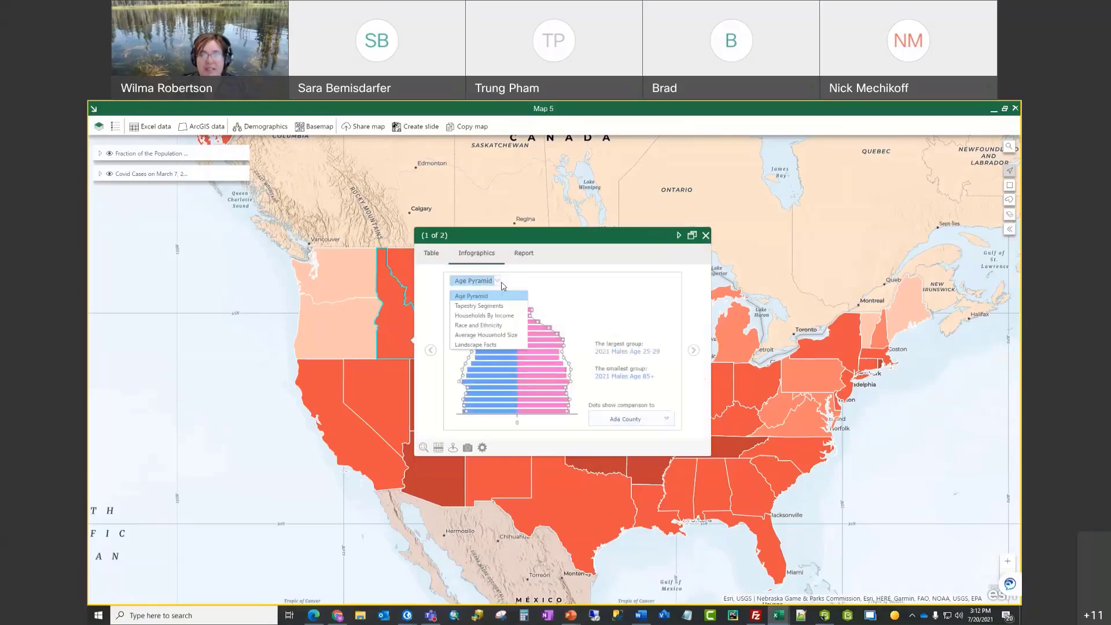
{"action": "left_click", "coordinate": [502, 326]}
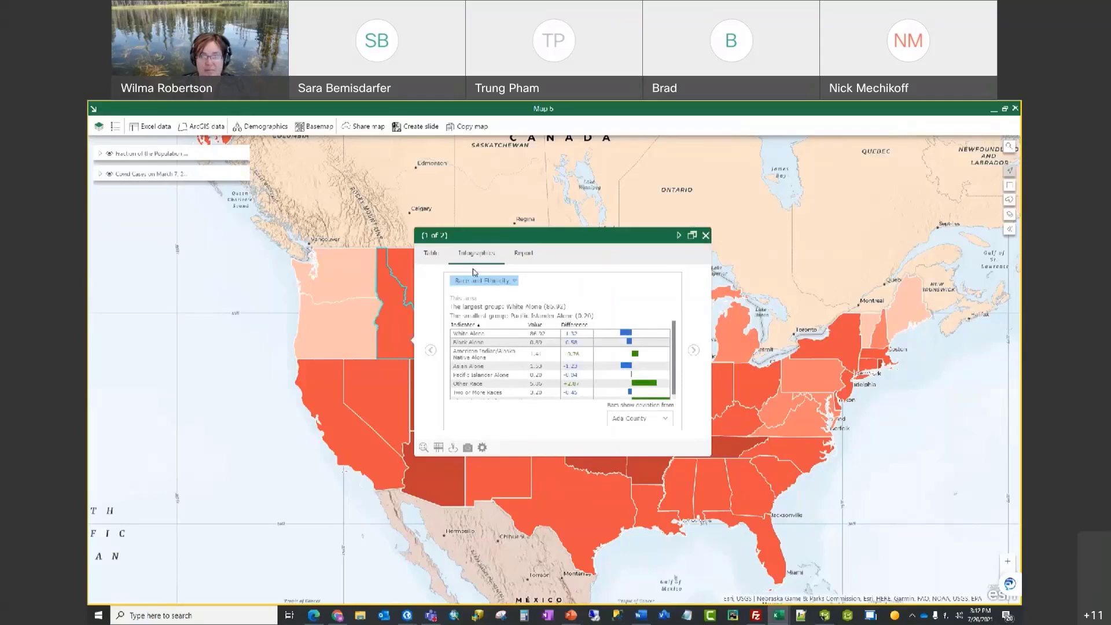
{"action": "left_click", "coordinate": [501, 282]}
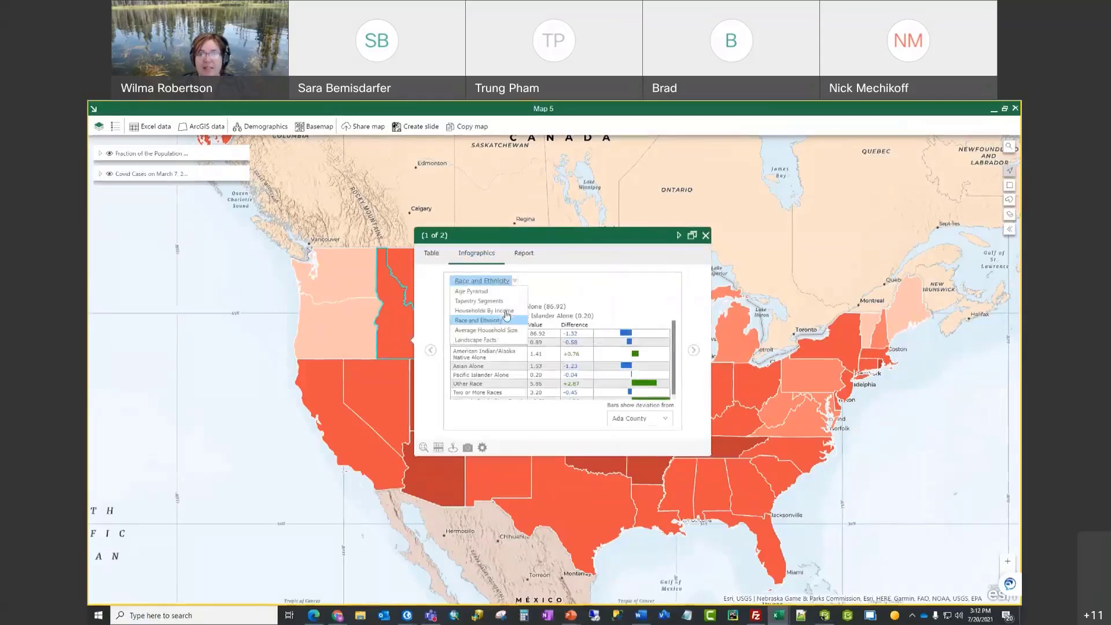
{"action": "left_click", "coordinate": [494, 345]}
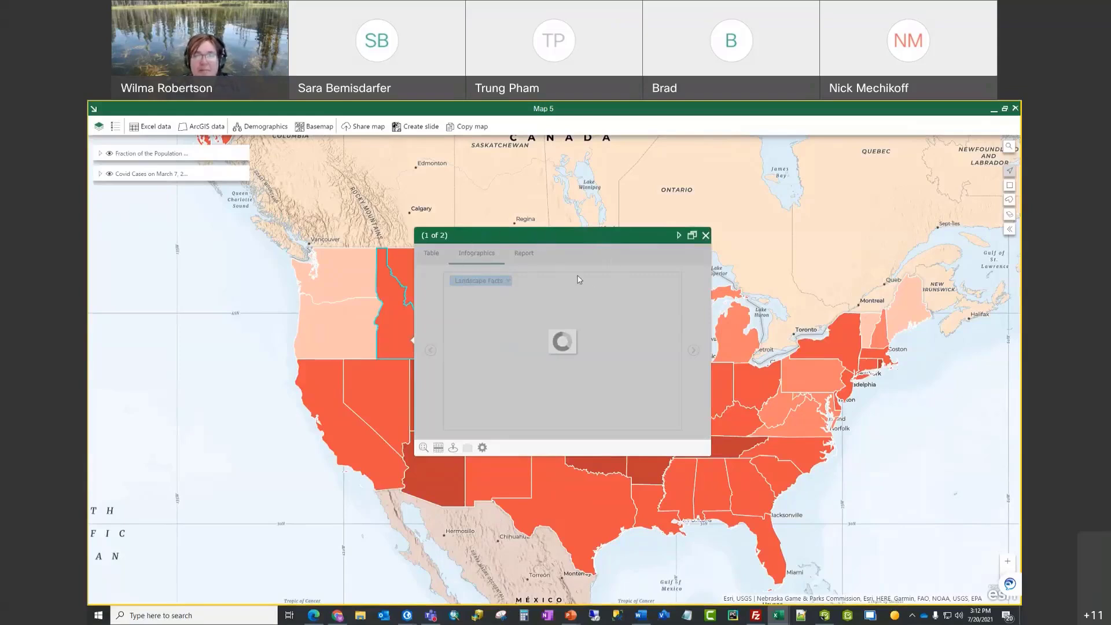
Step: Close Idaho's popups and open Oregon's Landscape Facts infographic popup
{"action": "left_click", "coordinate": [705, 235]}
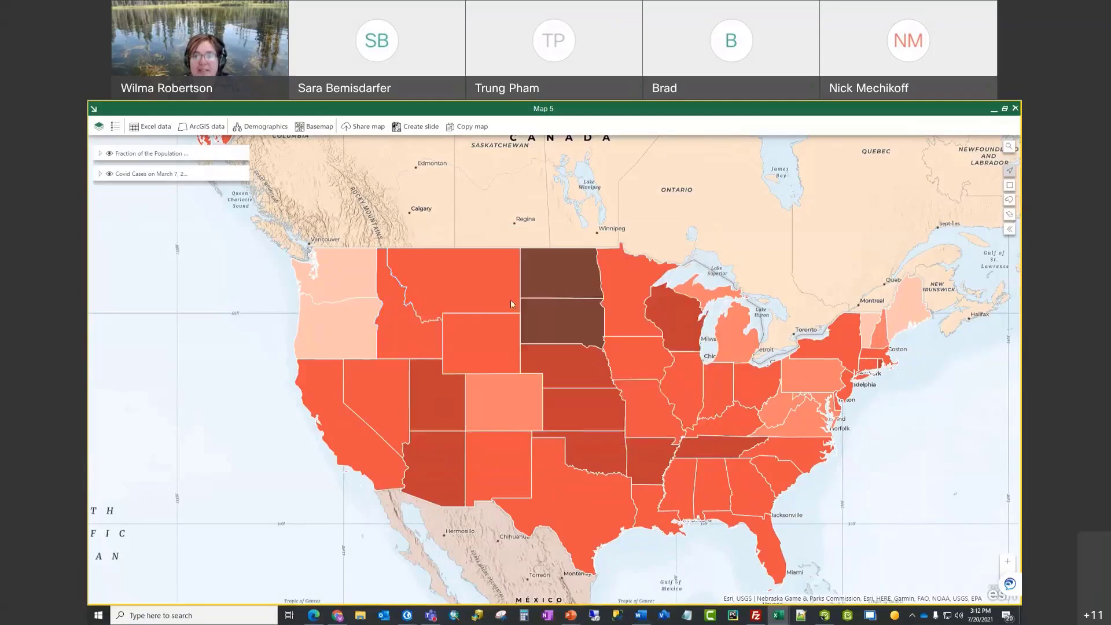
{"action": "left_click", "coordinate": [399, 331]}
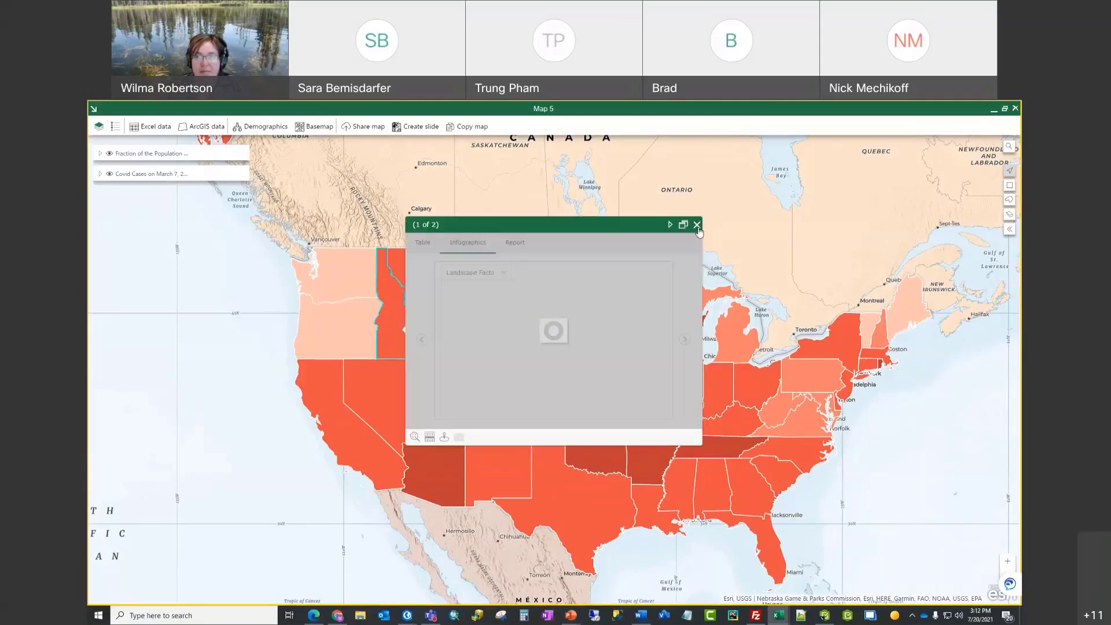
{"action": "left_click", "coordinate": [697, 224]}
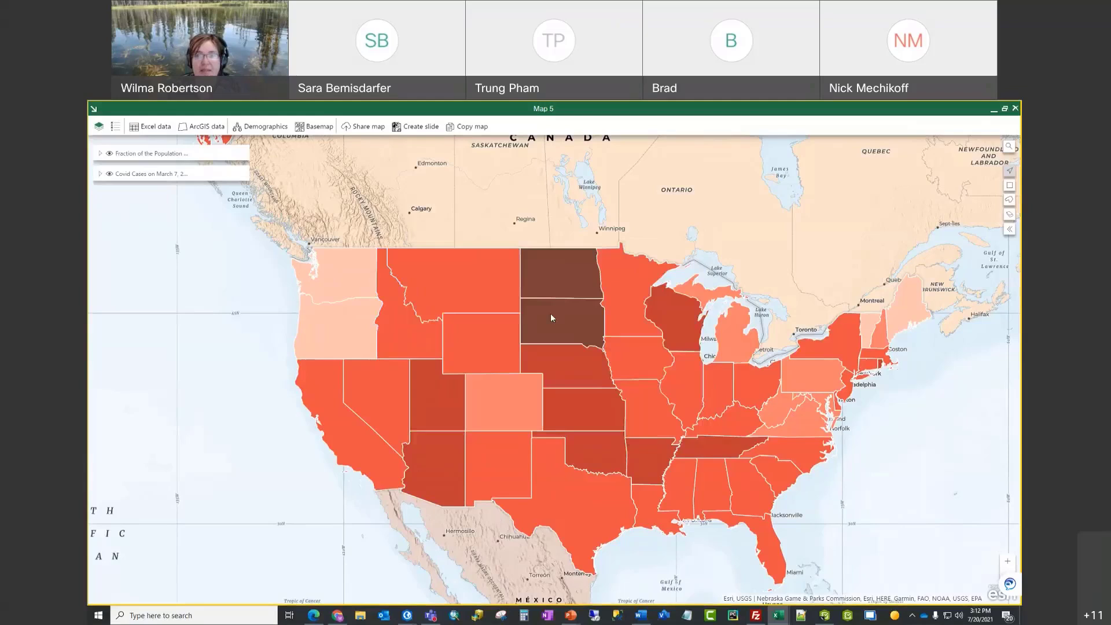
{"action": "left_click", "coordinate": [355, 340]}
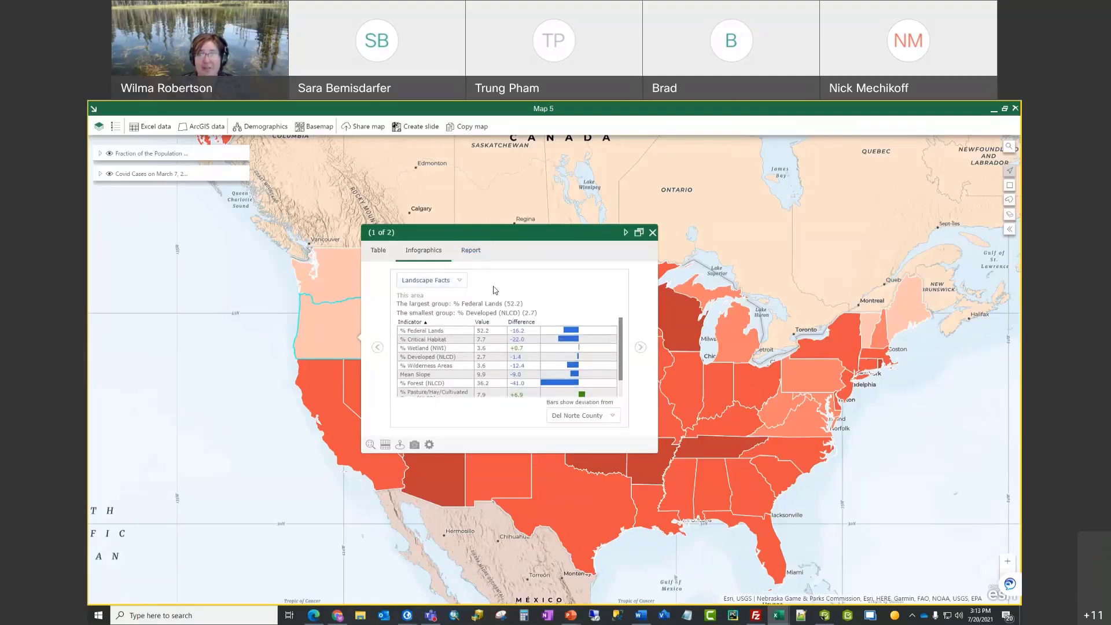
Step: Switch Idaho's popup to the Report page and browse the report type dropdown
{"action": "left_click", "coordinate": [472, 253]}
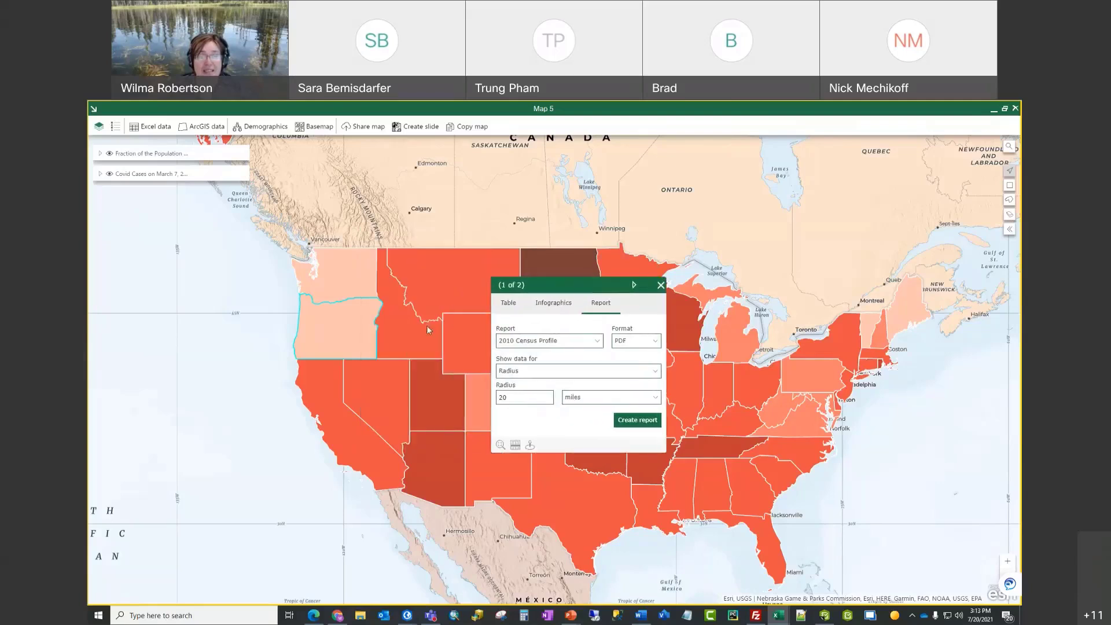
{"action": "left_click", "coordinate": [415, 346]}
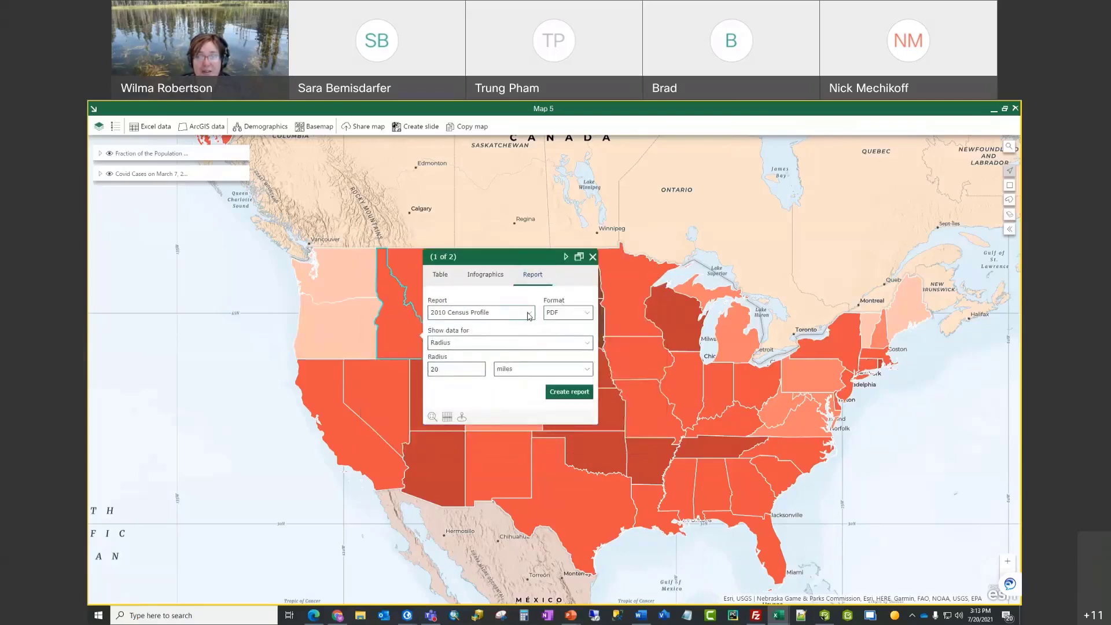
{"action": "left_click", "coordinate": [529, 314]}
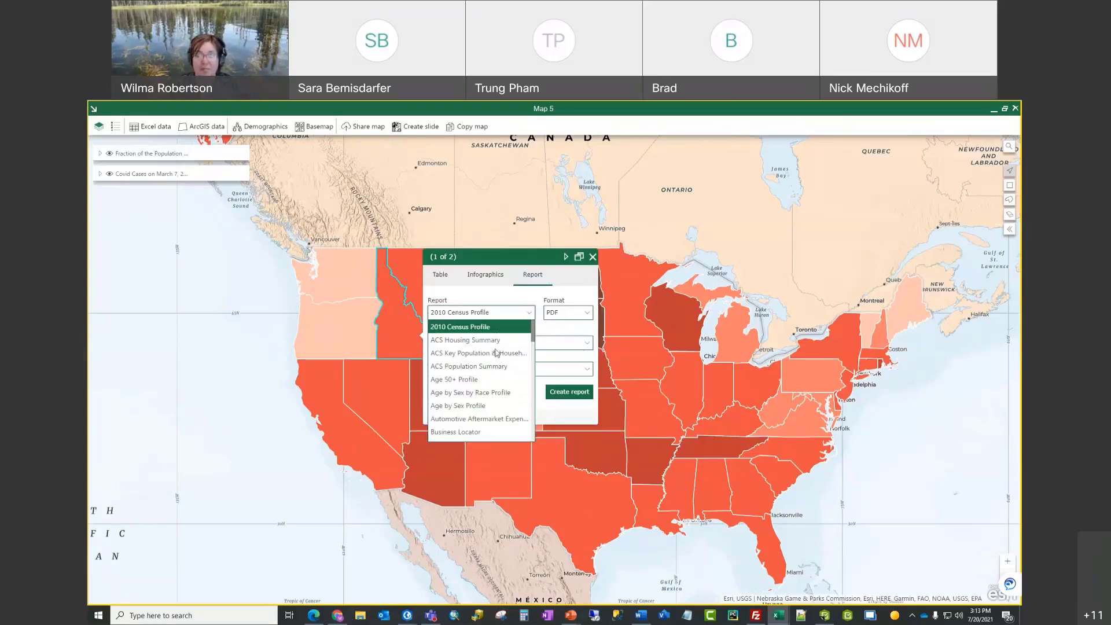
{"action": "scroll", "coordinate": [493, 365], "scroll_direction": "down", "scroll_amount": 3}
{"action": "scroll", "coordinate": [493, 366], "scroll_direction": "down", "scroll_amount": 10}
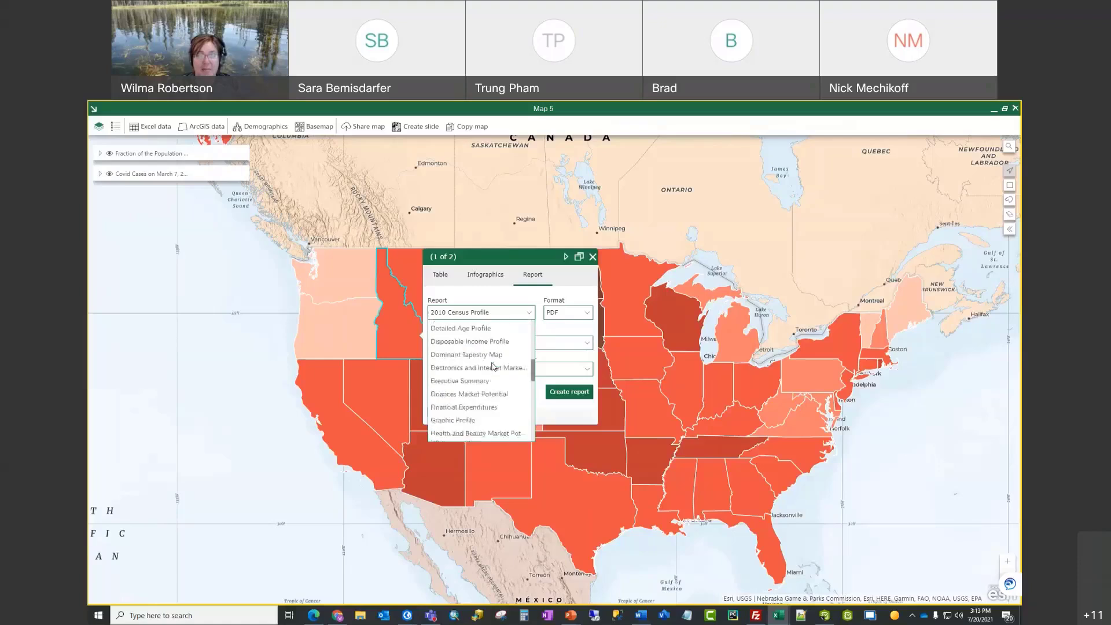
{"action": "scroll", "coordinate": [493, 366], "scroll_direction": "down", "scroll_amount": 1}
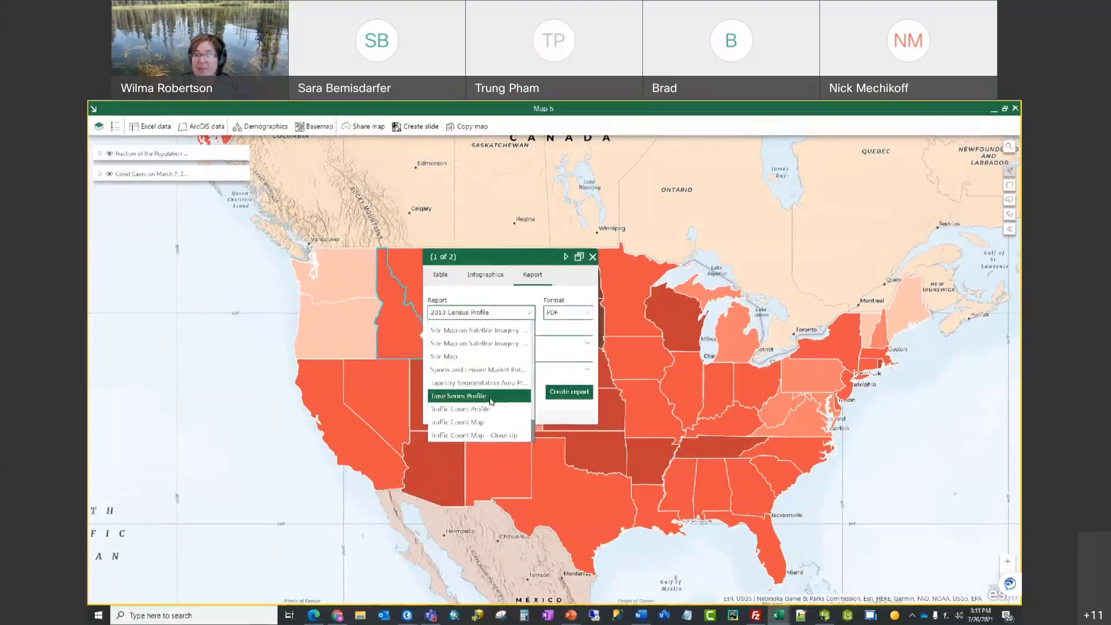
{"action": "scroll", "coordinate": [491, 401], "scroll_direction": "up", "scroll_amount": 2}
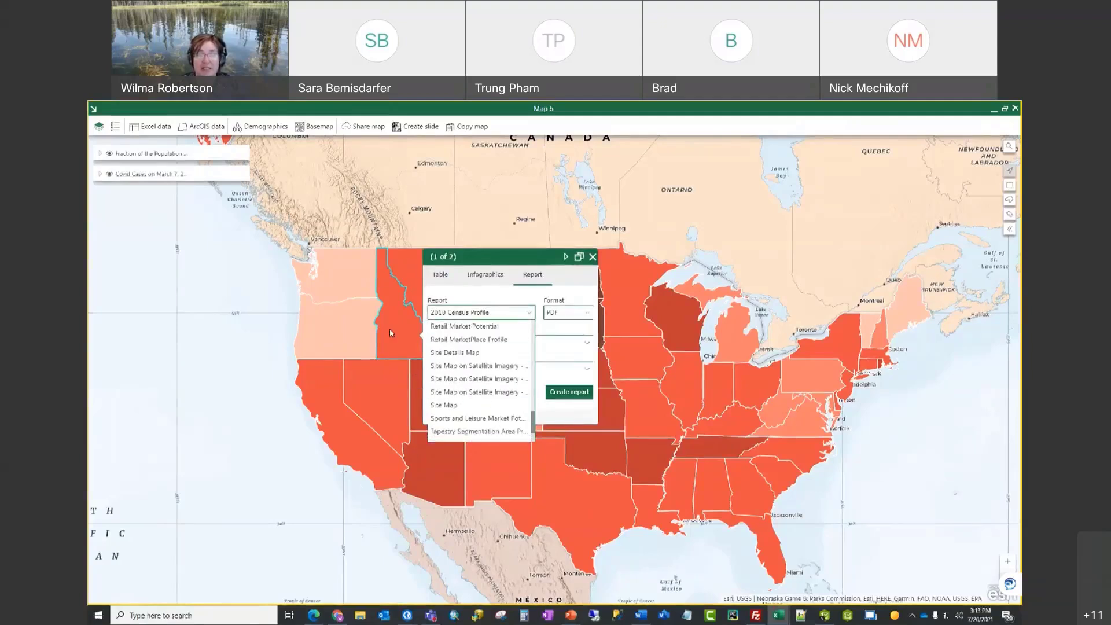
{"action": "scroll", "coordinate": [495, 382], "scroll_direction": "up", "scroll_amount": 6}
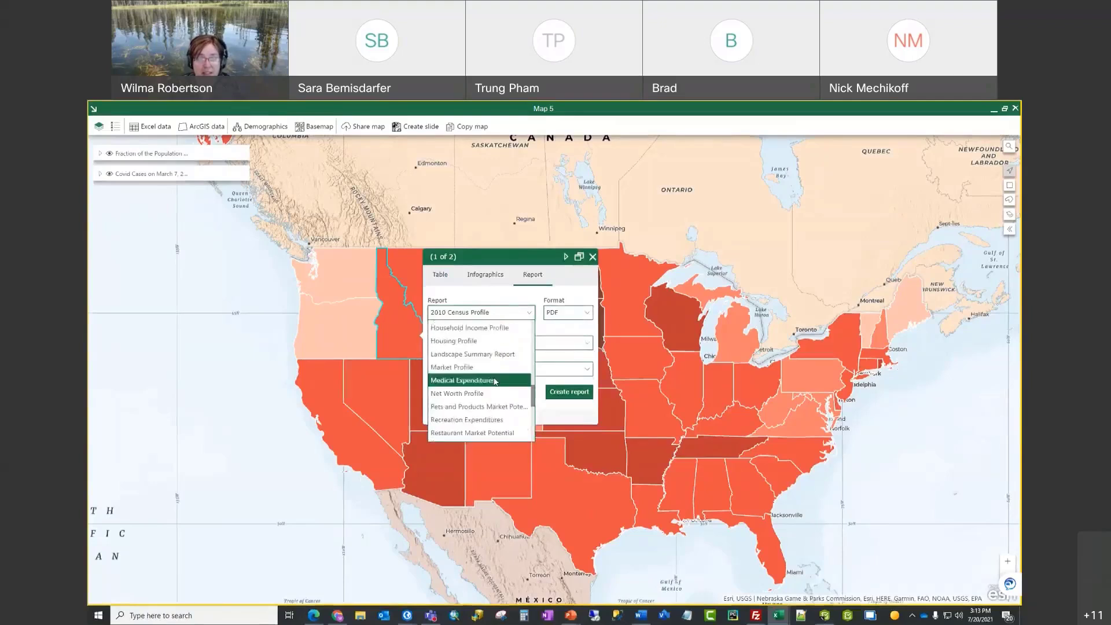
Step: Choose the Executive Summary report with a 1-mile Radius report area
{"action": "left_click", "coordinate": [495, 334]}
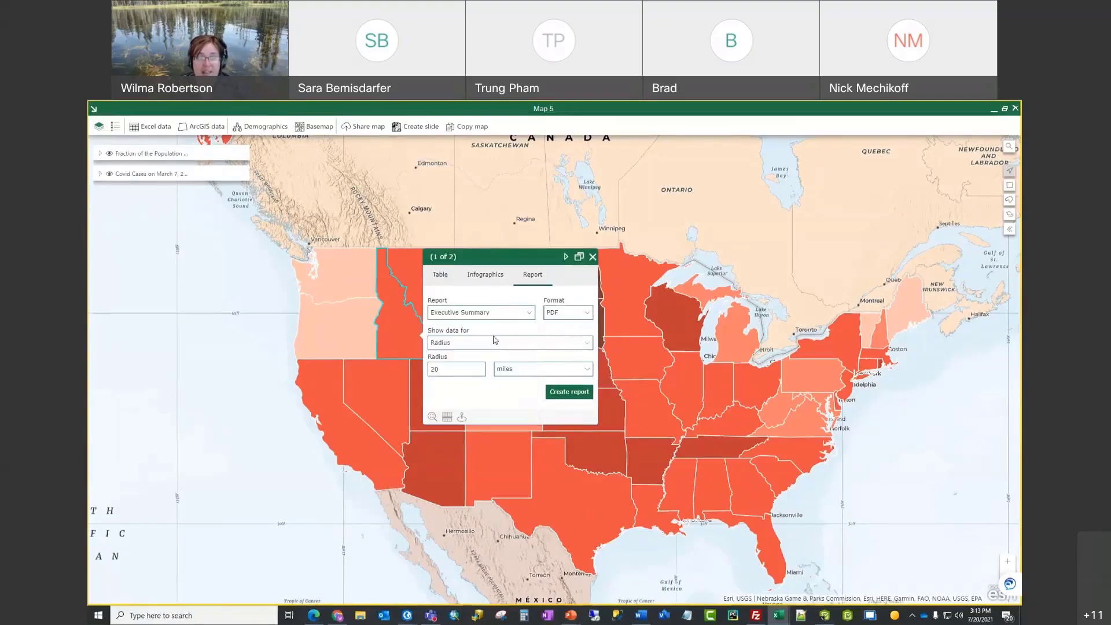
{"action": "double_click", "coordinate": [458, 373]}
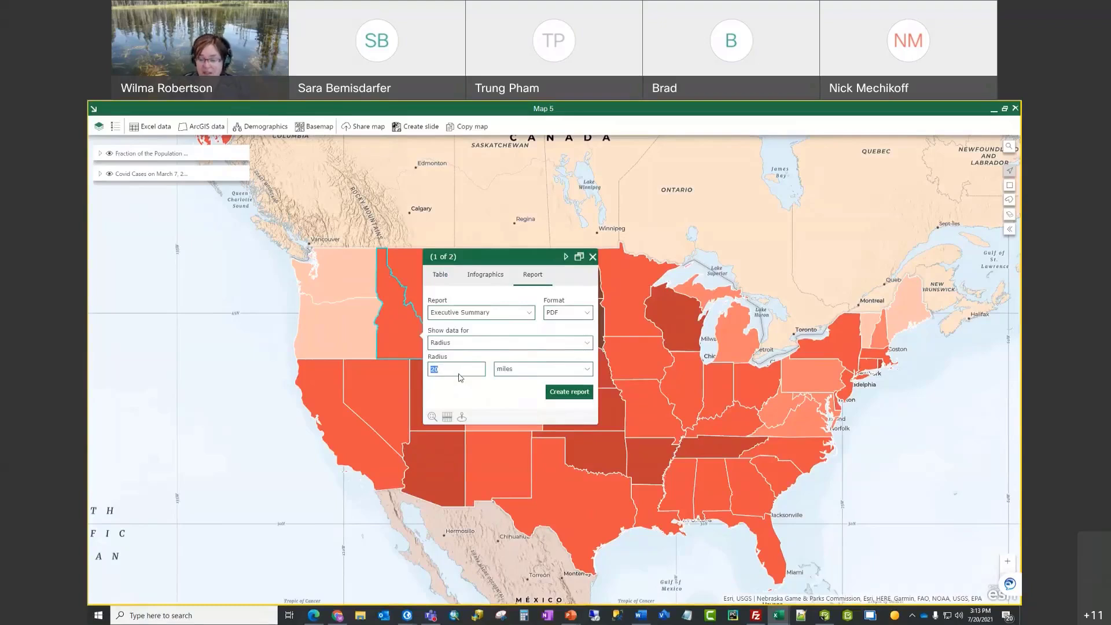
{"action": "type", "text": "0.1"}
{"action": "left_click", "coordinate": [459, 385]}
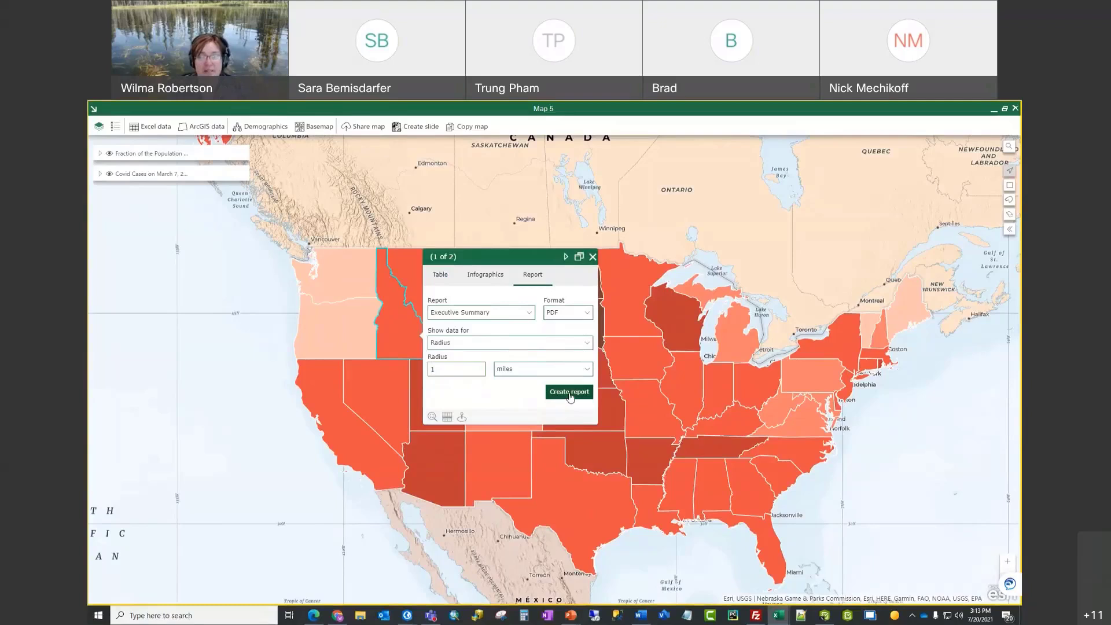
{"action": "left_click", "coordinate": [588, 344]}
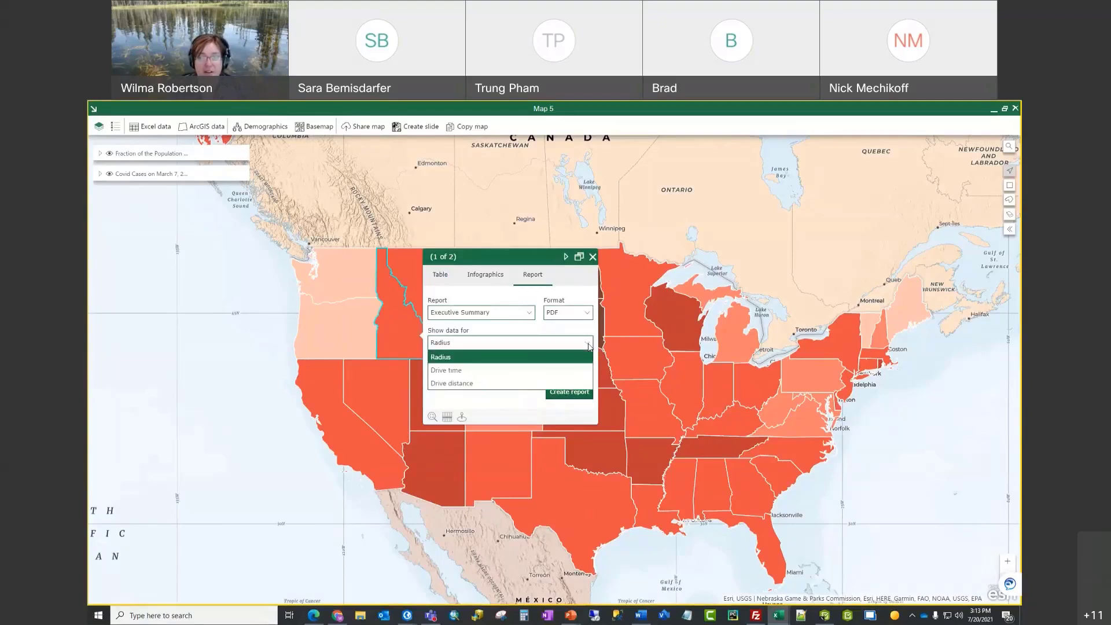
{"action": "left_click", "coordinate": [584, 357]}
Step: Create the report and save it as Executive Summary.pdf, replacing the existing file
{"action": "left_click", "coordinate": [569, 393]}
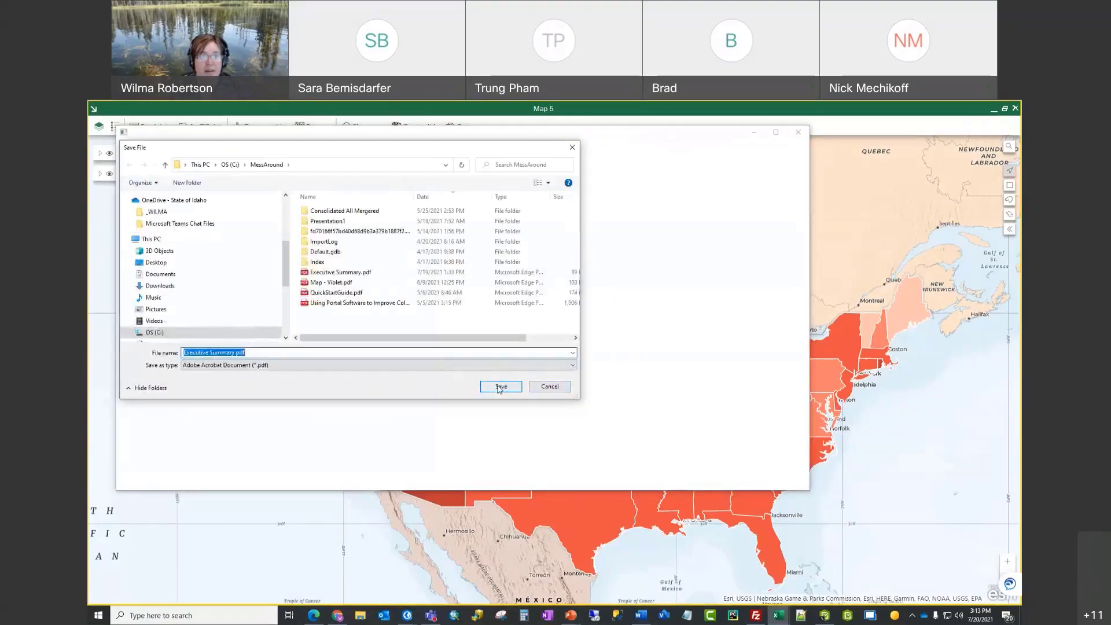
{"action": "left_click", "coordinate": [500, 388]}
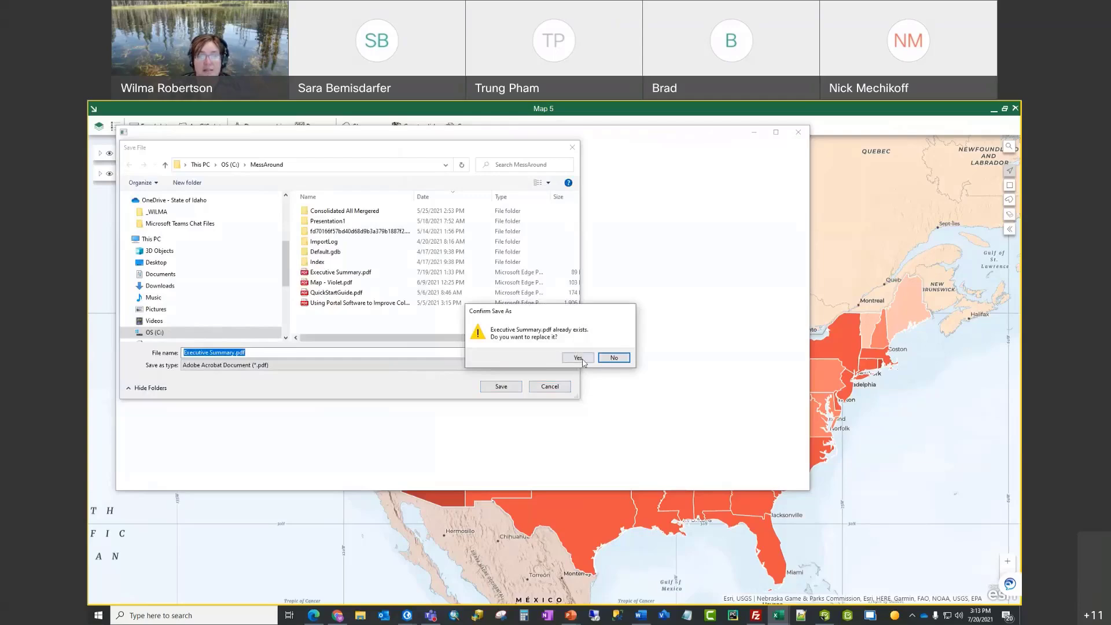
{"action": "left_click", "coordinate": [581, 359]}
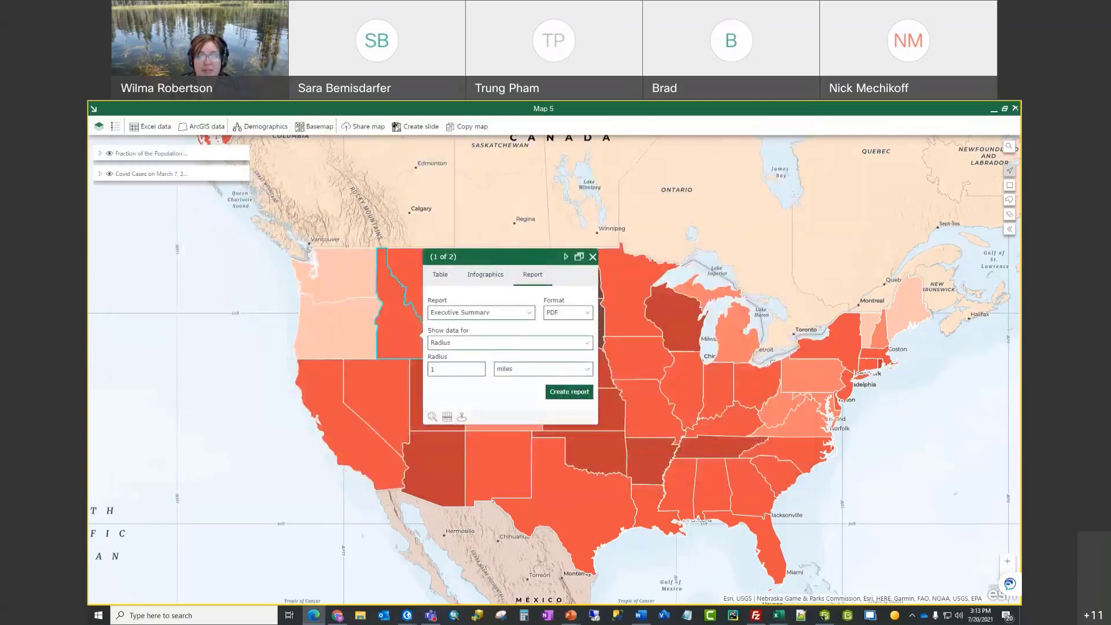
Step: Scroll through the PDF's population and housing figures, then drag Edge off the map
{"action": "scroll", "coordinate": [588, 333], "scroll_direction": "down", "scroll_amount": 10}
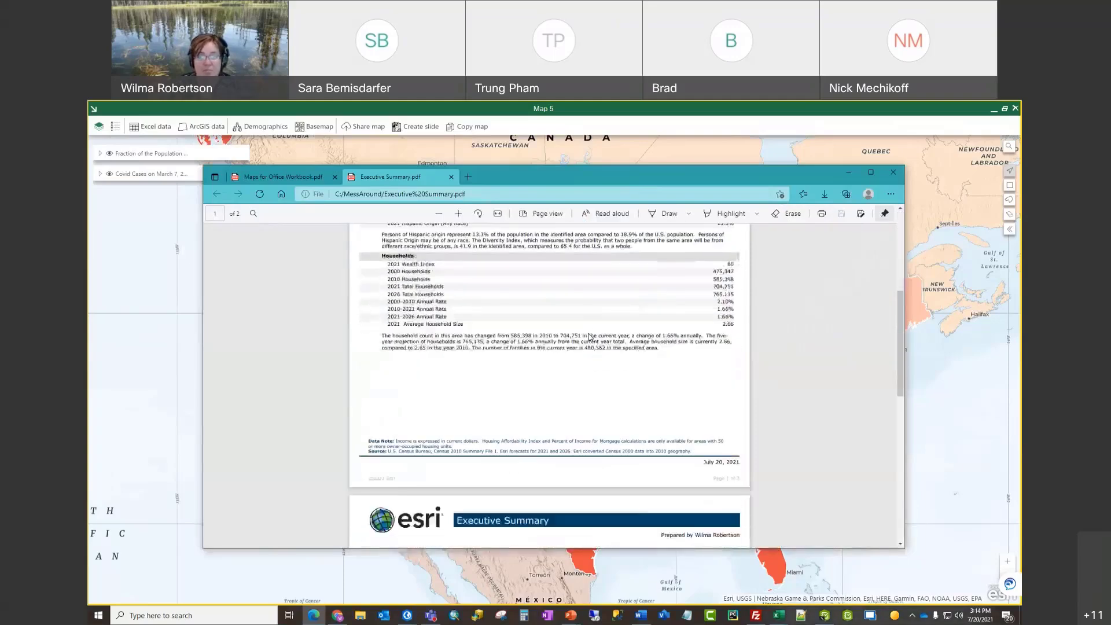
{"action": "scroll", "coordinate": [588, 335], "scroll_direction": "down", "scroll_amount": 8}
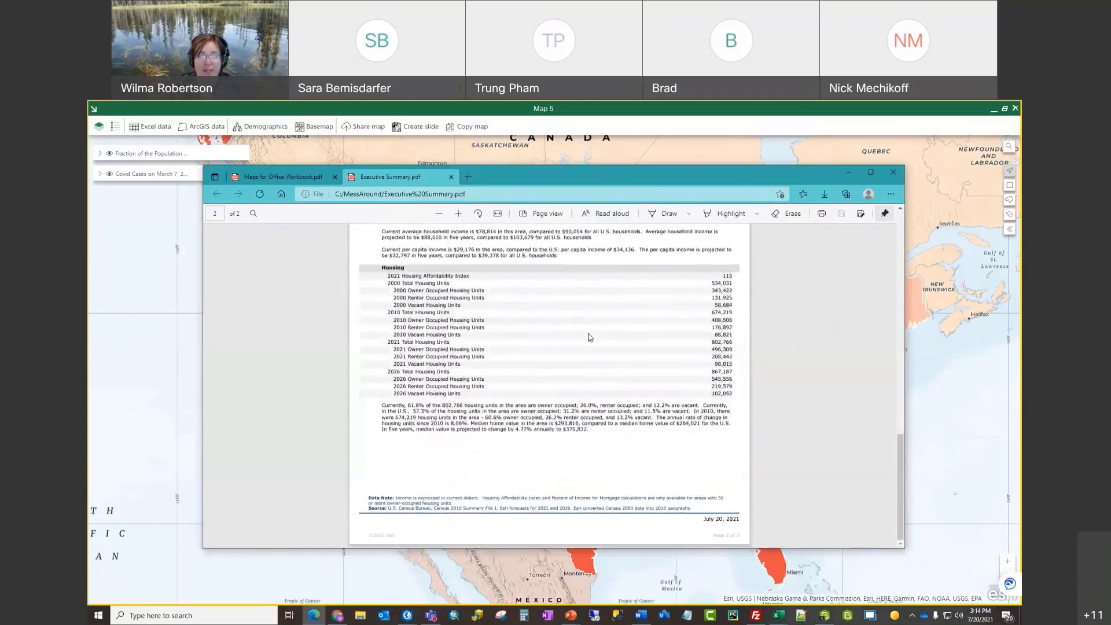
{"action": "scroll", "coordinate": [588, 335], "scroll_direction": "up", "scroll_amount": 18}
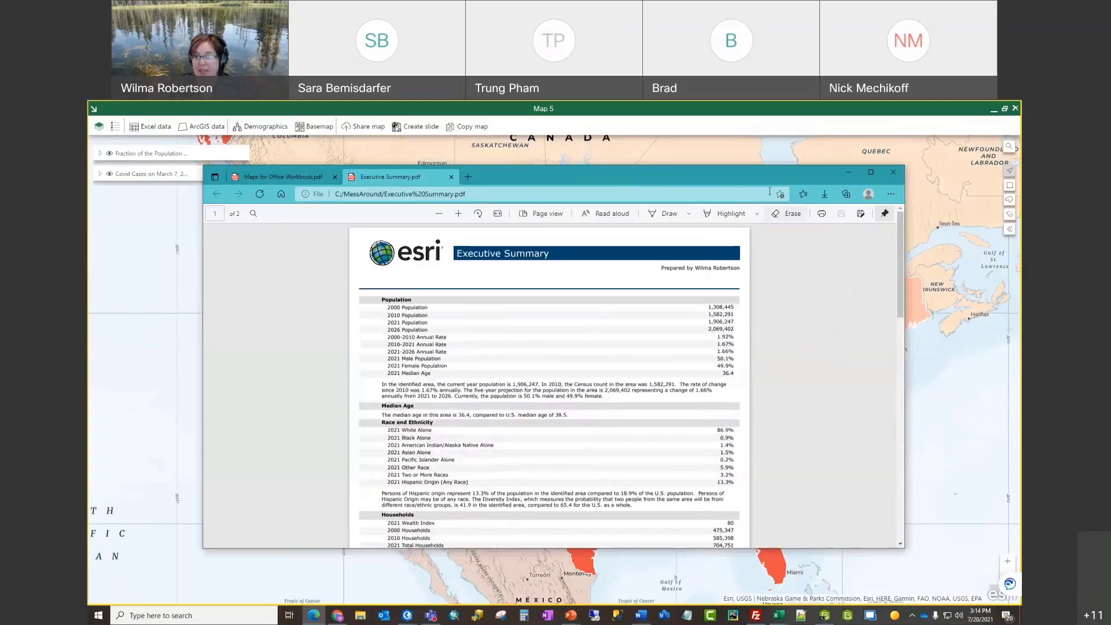
{"action": "left_click_drag", "start_coordinate": [735, 174], "coordinate": [716, 203]}
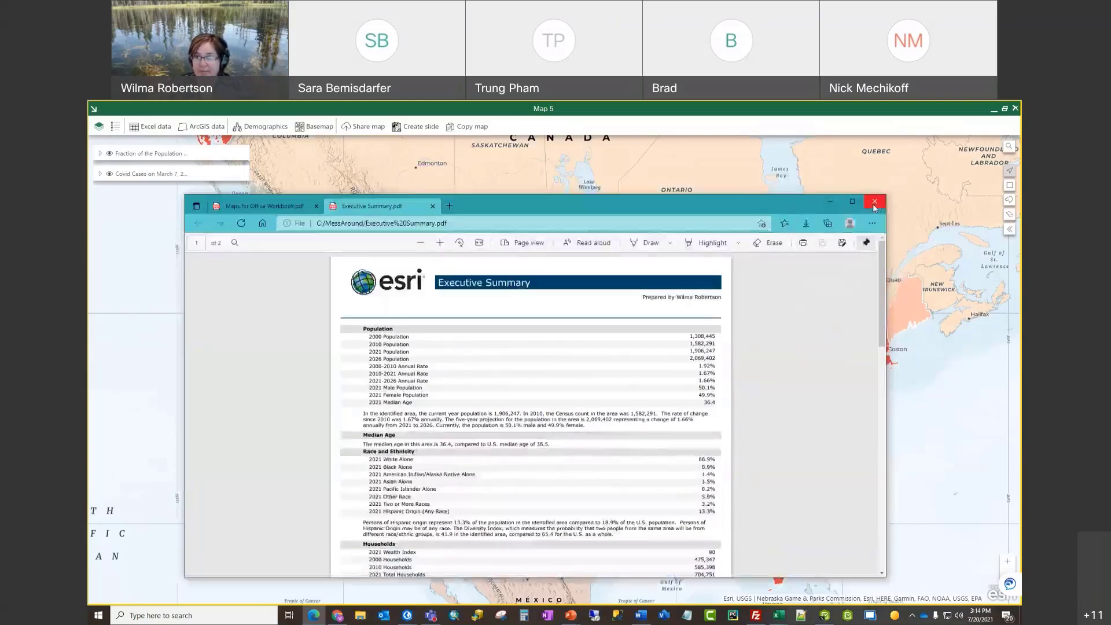
{"action": "left_click", "coordinate": [289, 207]}
{"action": "left_click_drag", "start_coordinate": [506, 203], "coordinate": [89, 199]}
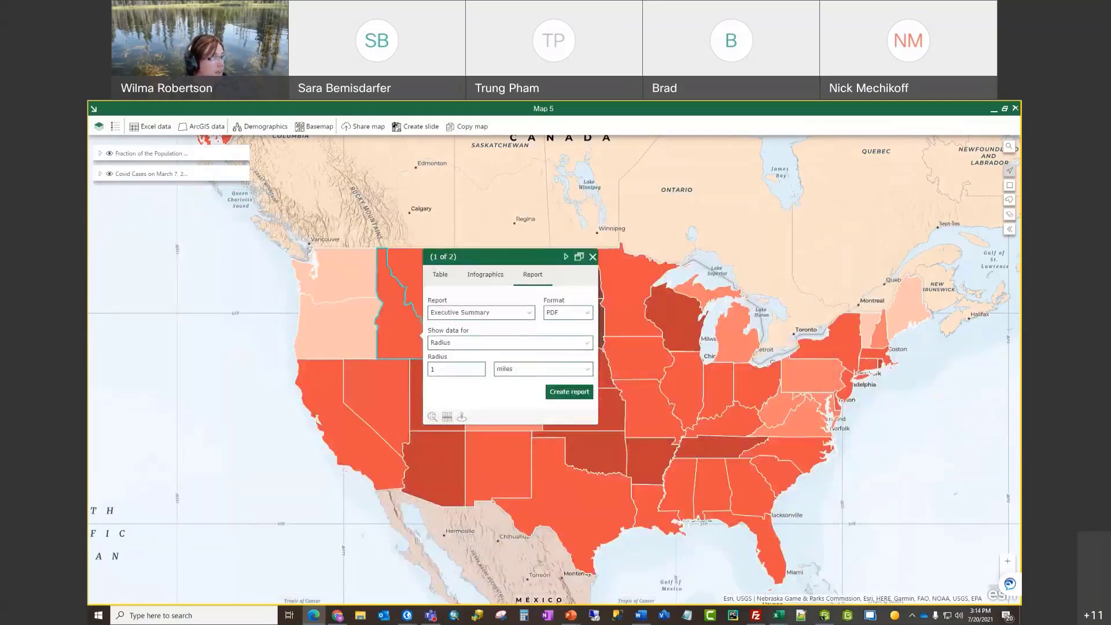
Step: Close Idaho's (1 of 2) report pop-up to reveal the full choropleth
{"action": "left_click", "coordinate": [593, 257]}
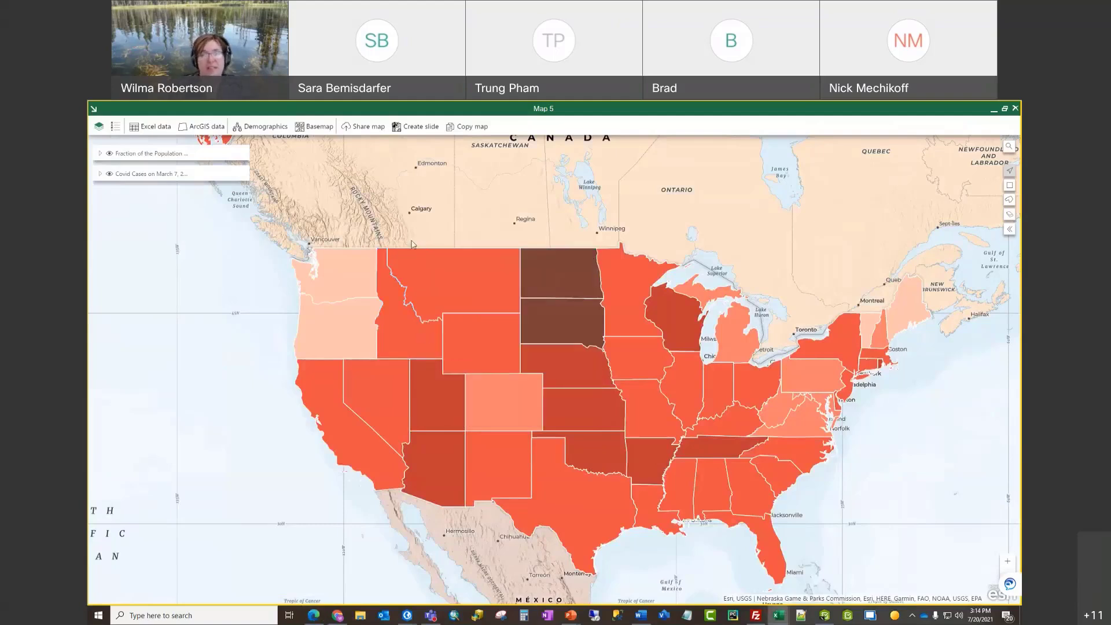
Step: Title the shared map 'Covid Cases on March 7 2021' with tags Temp, Covid
{"action": "left_click", "coordinate": [369, 129]}
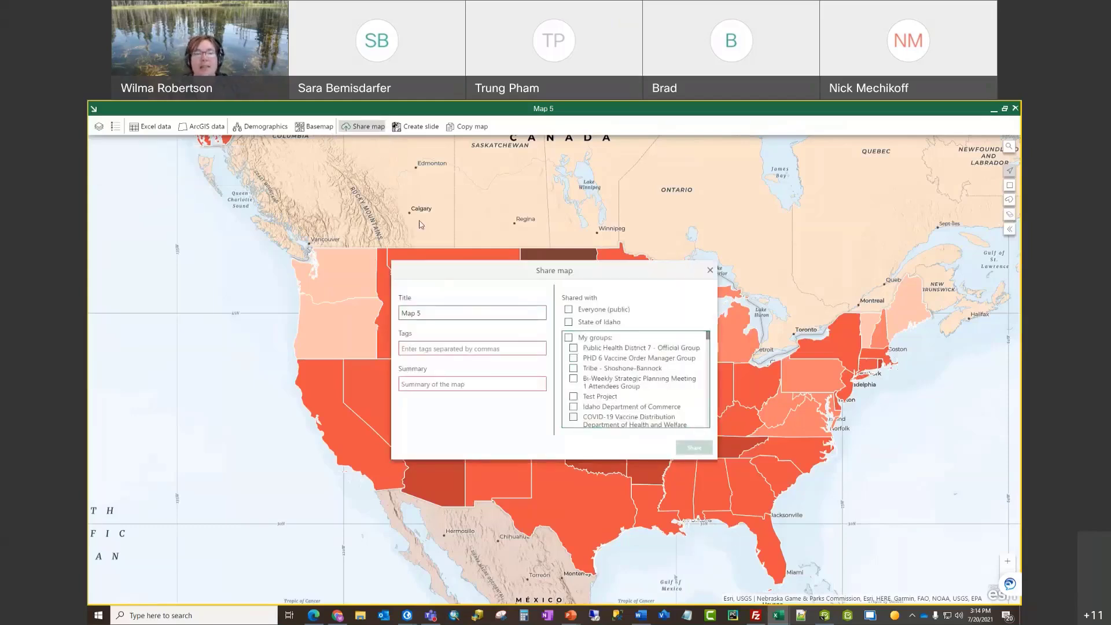
{"action": "left_click_drag", "start_coordinate": [430, 315], "coordinate": [404, 316]}
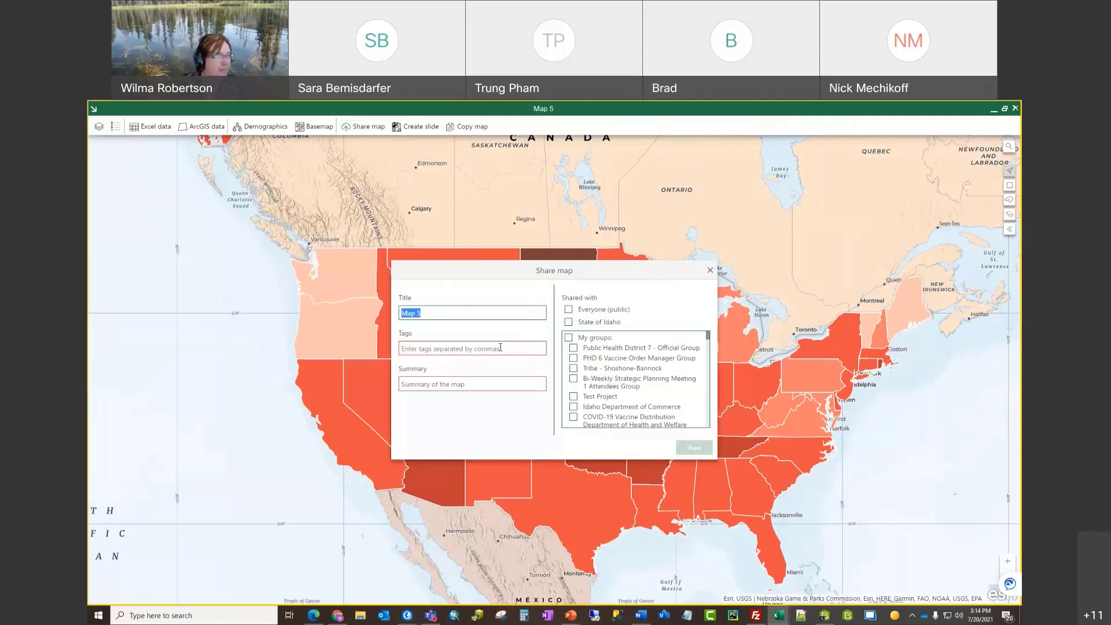
{"action": "type", "text": "Covid Cases on March"}
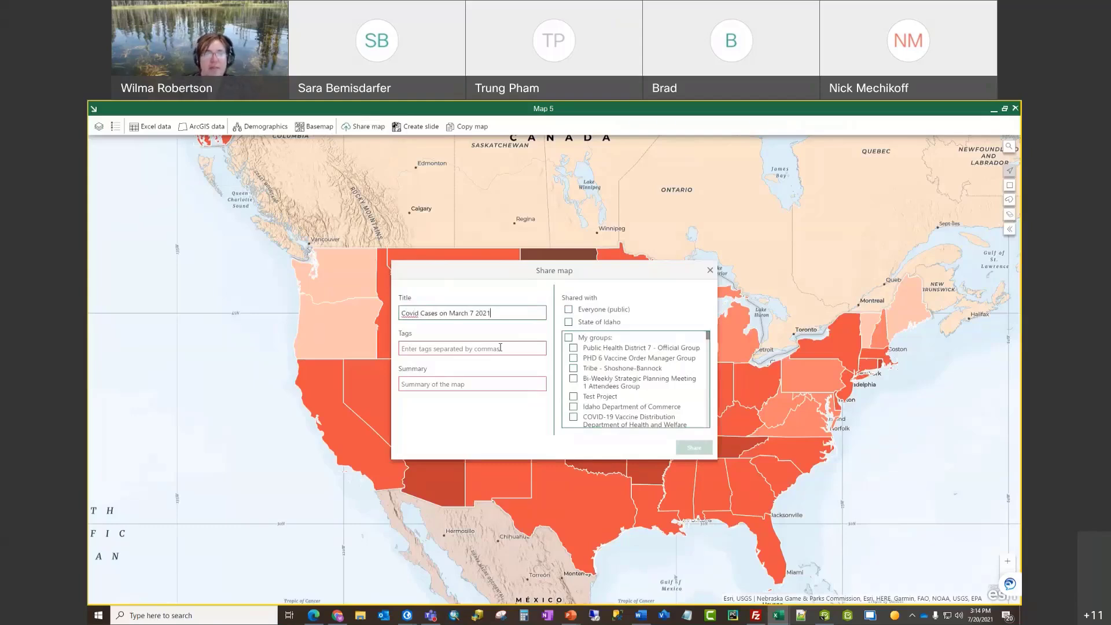
{"action": "type", "text": "Temp, Covid"}
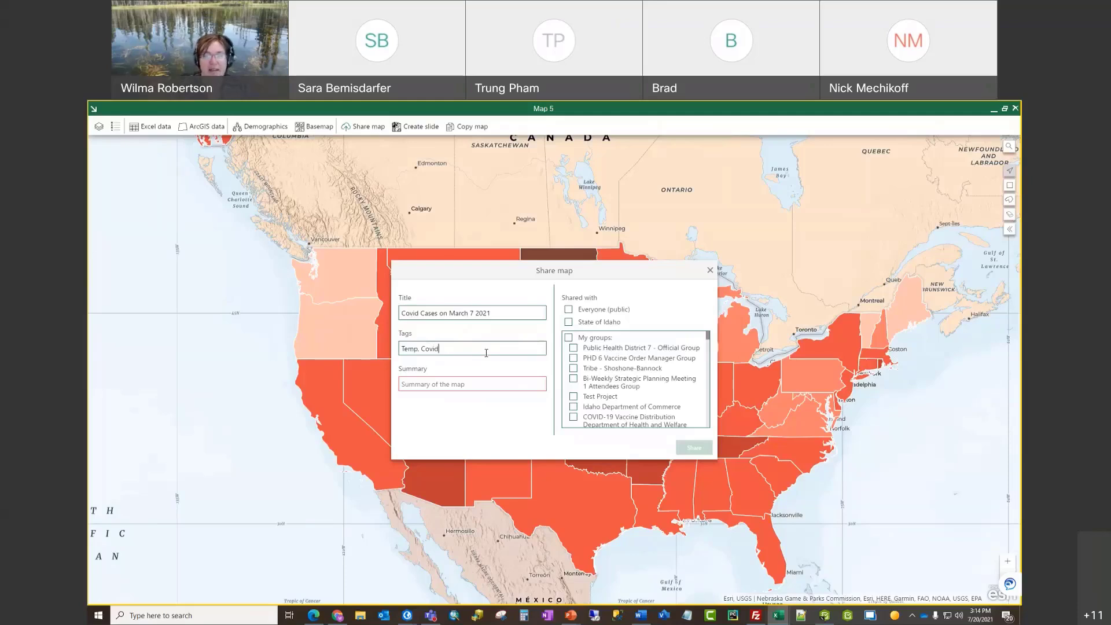
{"action": "triple_click", "coordinate": [397, 312]}
{"action": "key", "text": "ctrl+c"}
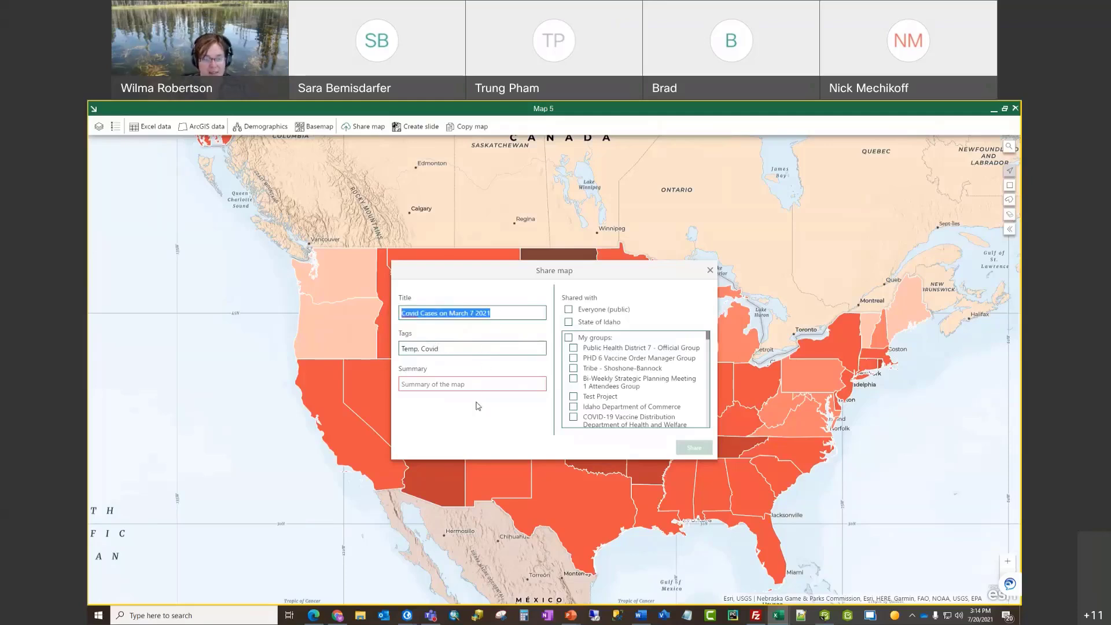
Step: Paste the title as the map summary and submit it for sharing
{"action": "left_click", "coordinate": [467, 385]}
{"action": "key", "text": "ctrl+v"}
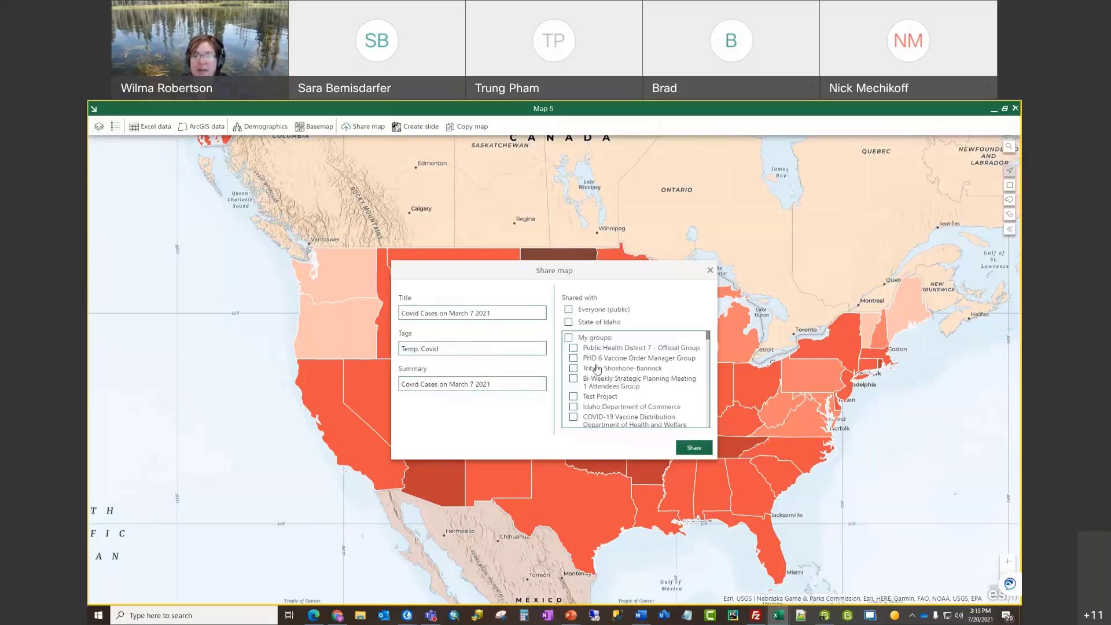
{"action": "scroll", "coordinate": [599, 370], "scroll_direction": "down", "scroll_amount": 6}
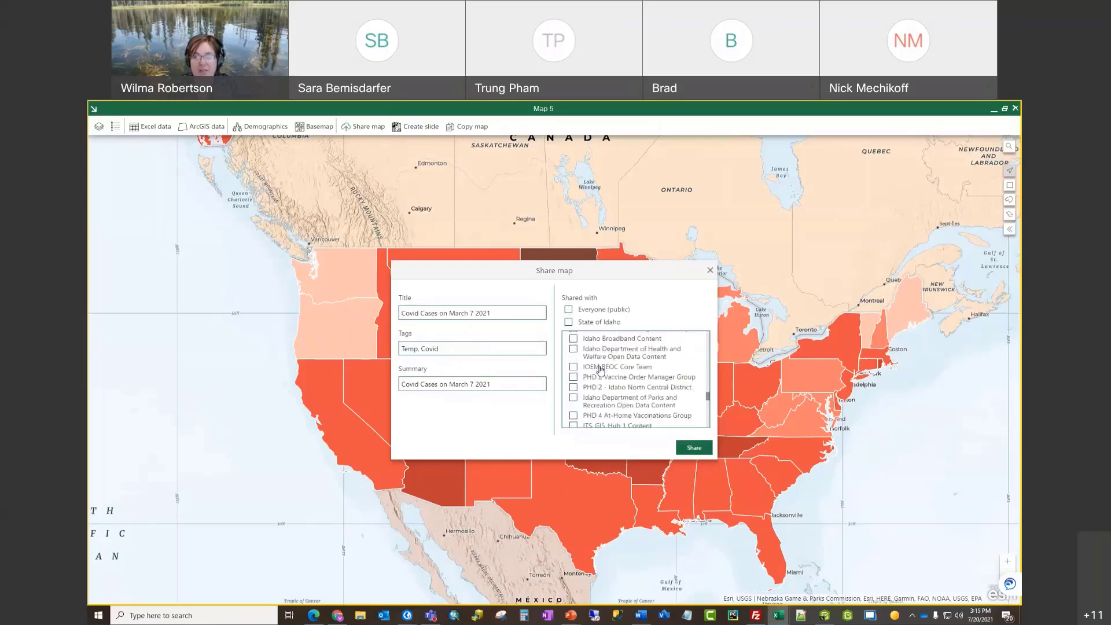
{"action": "scroll", "coordinate": [600, 371], "scroll_direction": "up", "scroll_amount": 6}
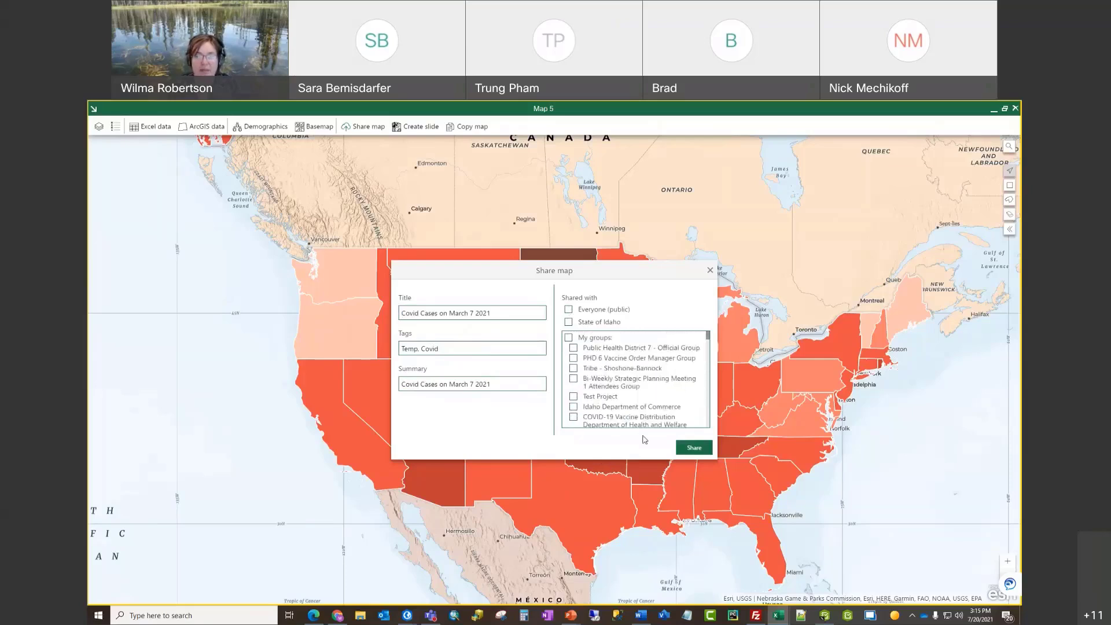
{"action": "left_click", "coordinate": [694, 449]}
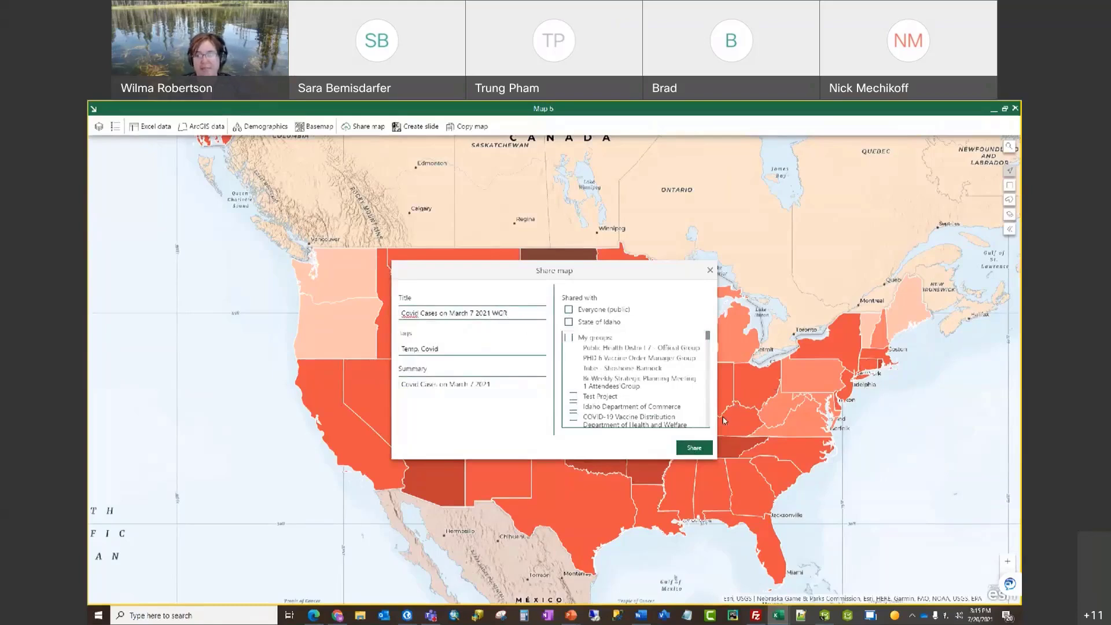
{"action": "left_click", "coordinate": [704, 449]}
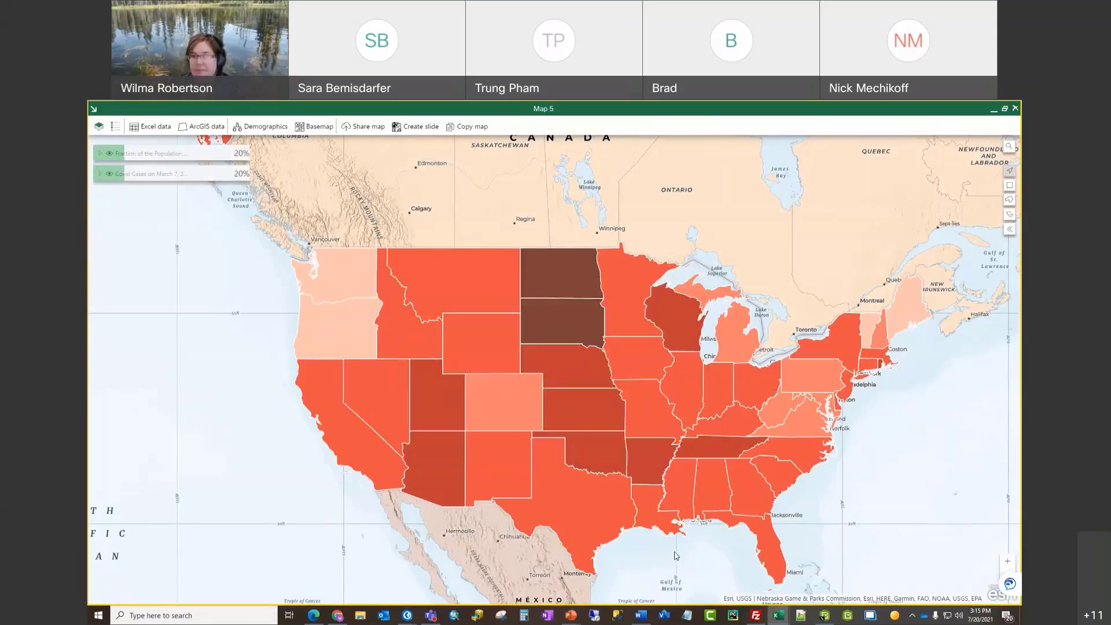
Step: Dismiss the Share map success message with OK
{"action": "mouse_move", "coordinate": [825, 615]}
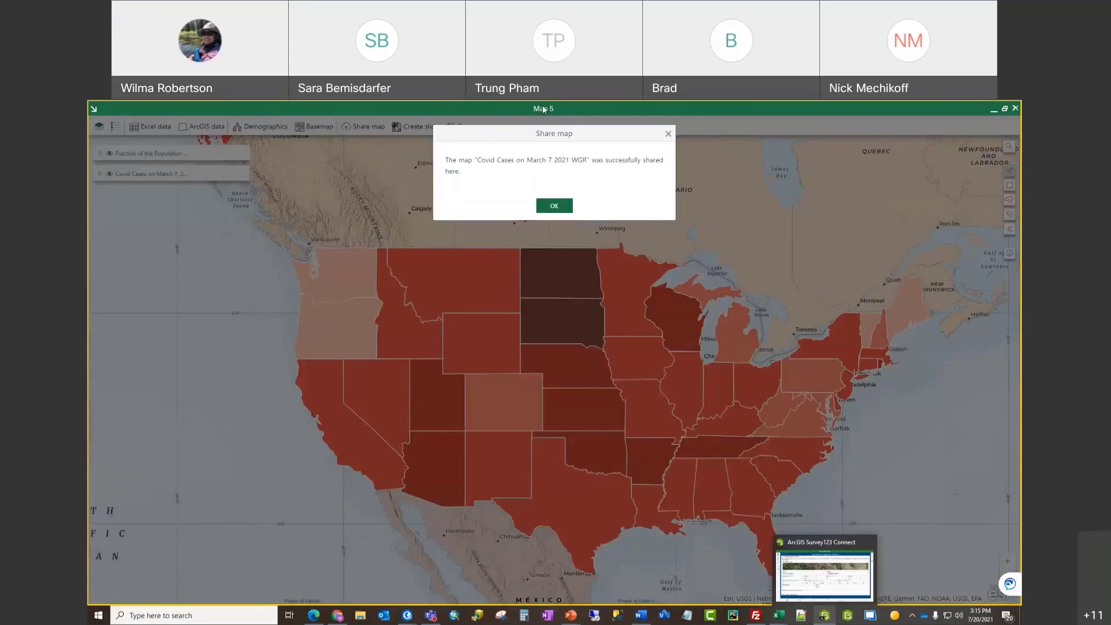
{"action": "left_click", "coordinate": [554, 207]}
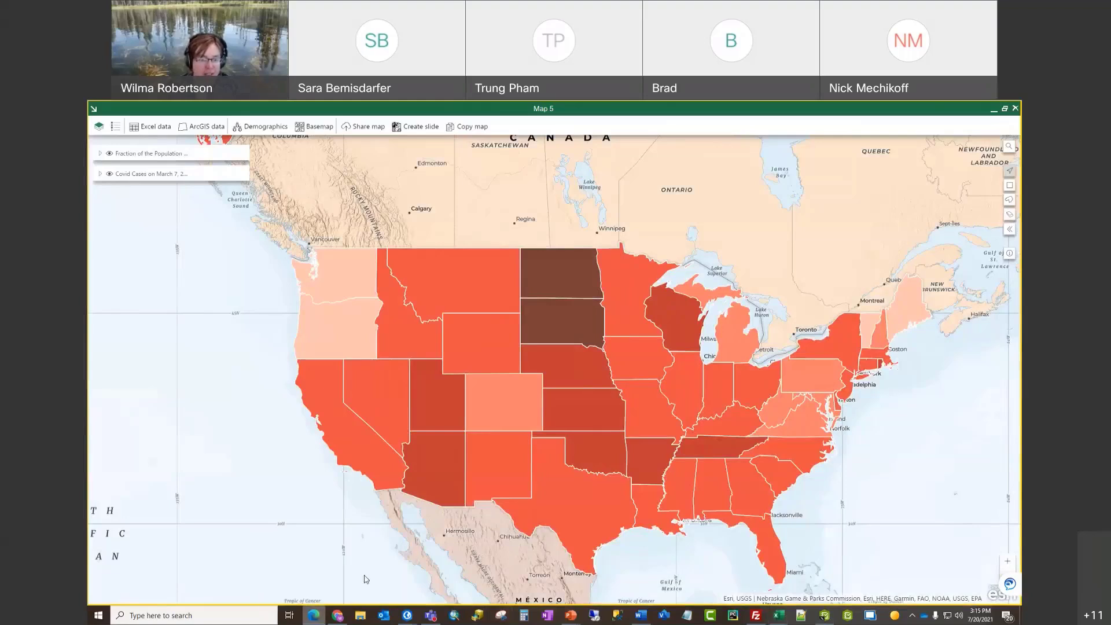
Step: Search the web for 'arcgis online' in a new maximized Edge tab
{"action": "left_click", "coordinate": [313, 615]}
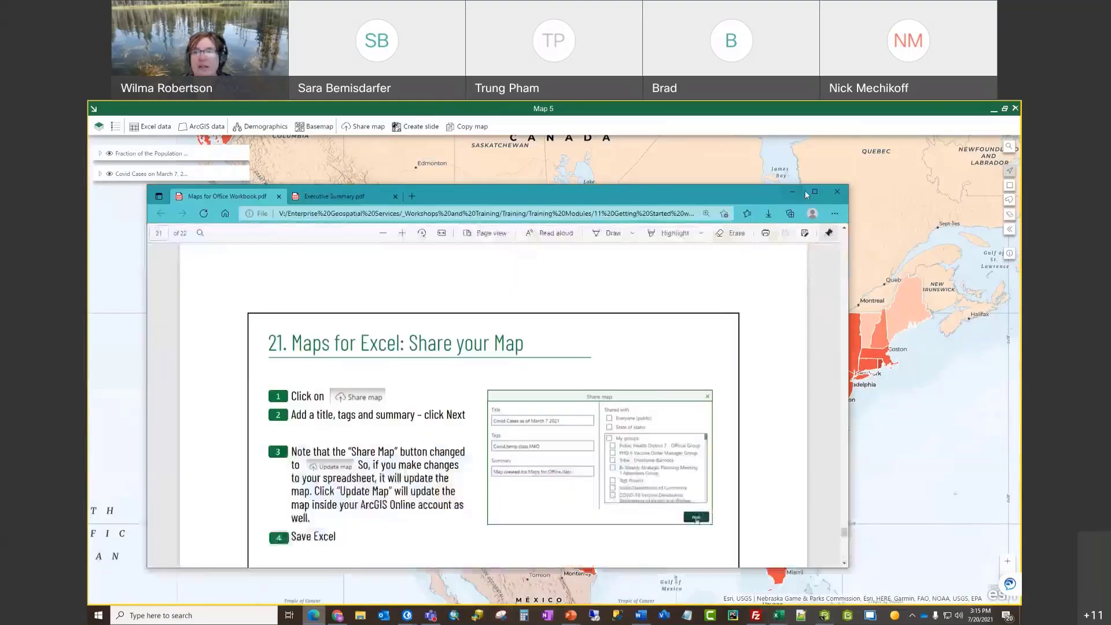
{"action": "left_click", "coordinate": [412, 196]}
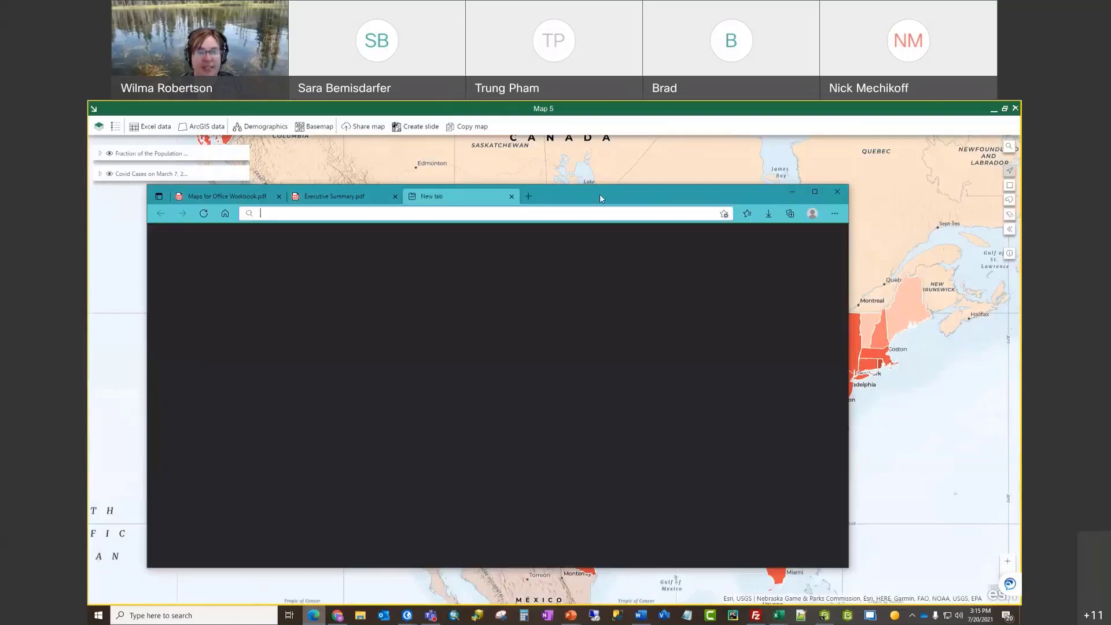
{"action": "left_click", "coordinate": [824, 192]}
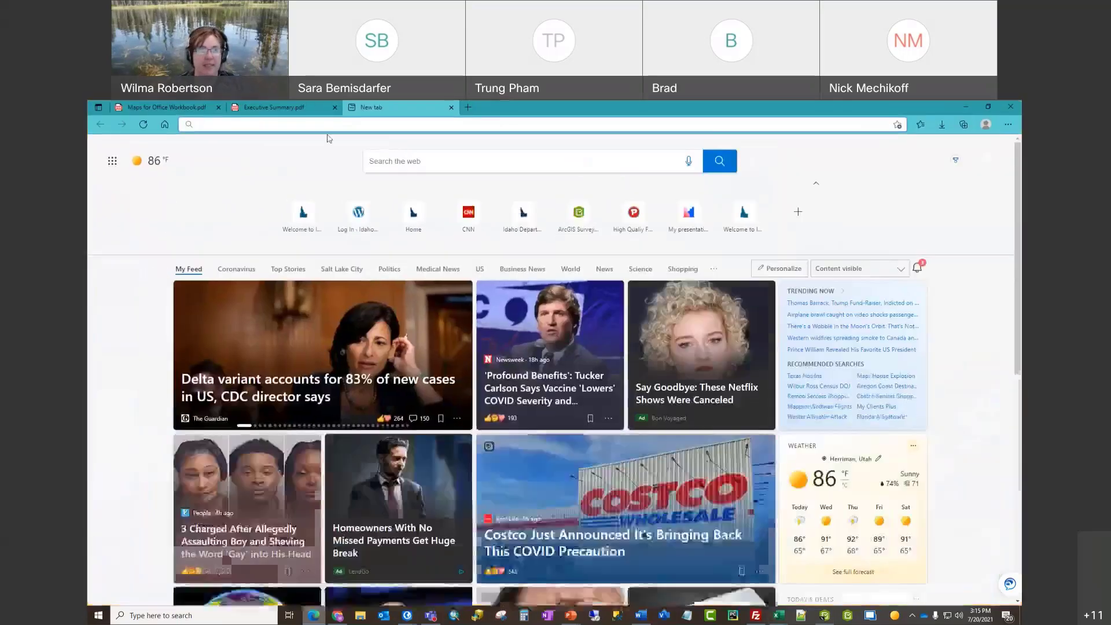
{"action": "type", "text": "arcgis online"}
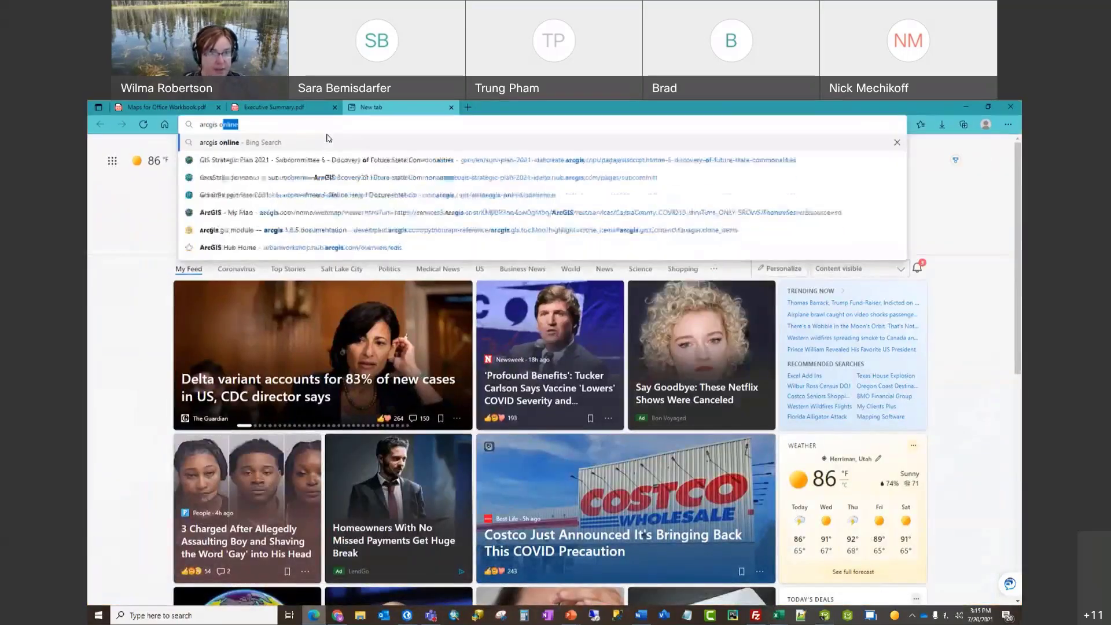
{"action": "left_click", "coordinate": [329, 140]}
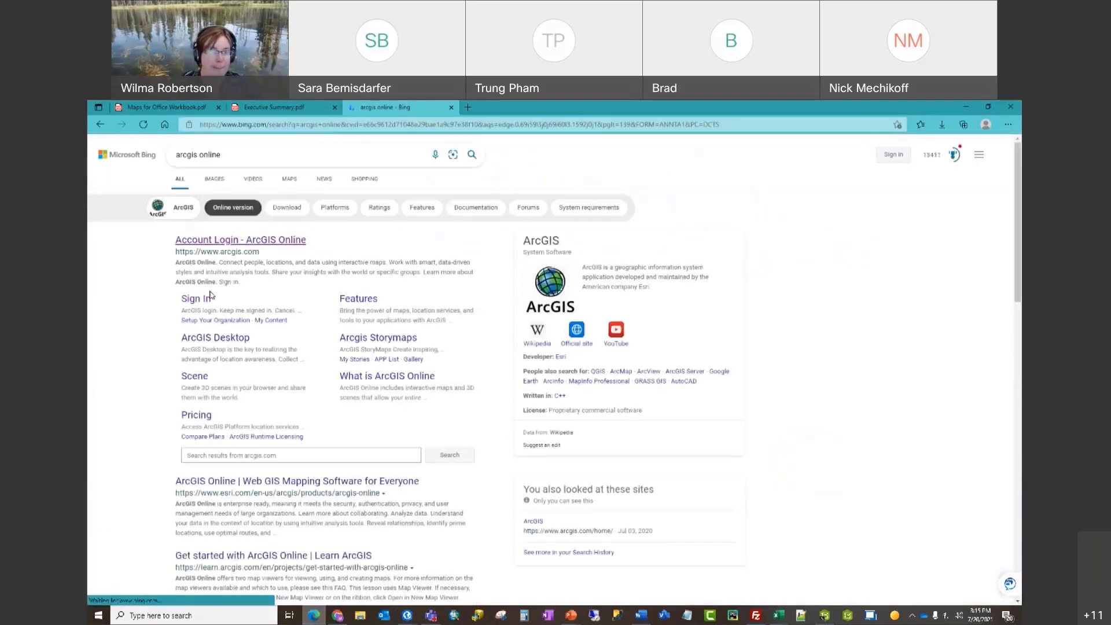
Step: Sign in to ArcGIS Online with the account username and password
{"action": "left_click", "coordinate": [197, 300]}
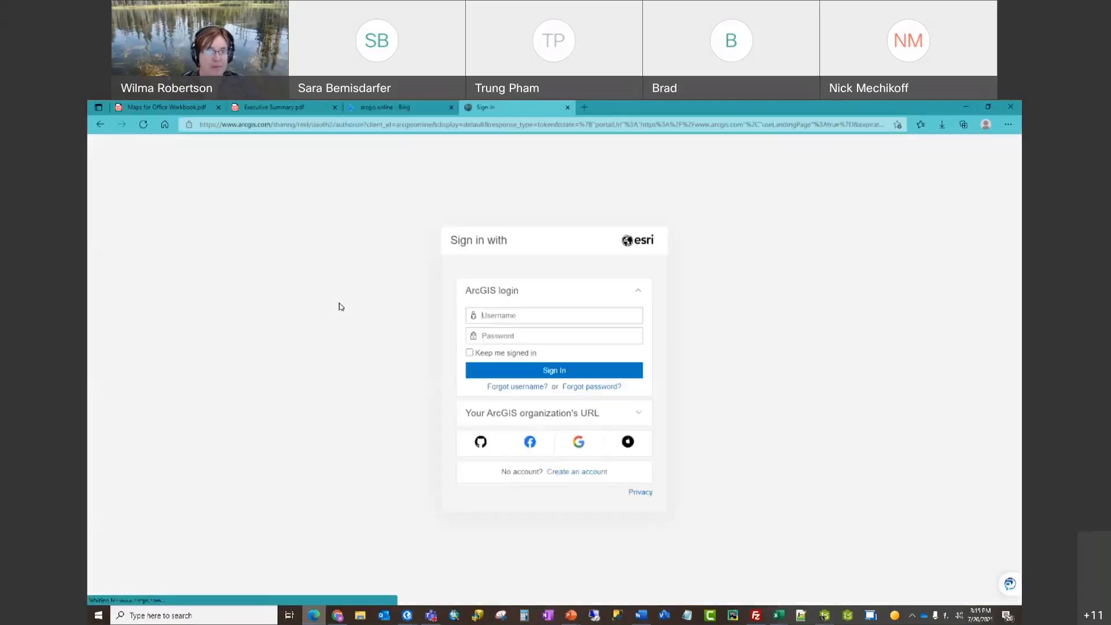
{"action": "left_click_drag", "start_coordinate": [522, 315], "coordinate": [447, 322]}
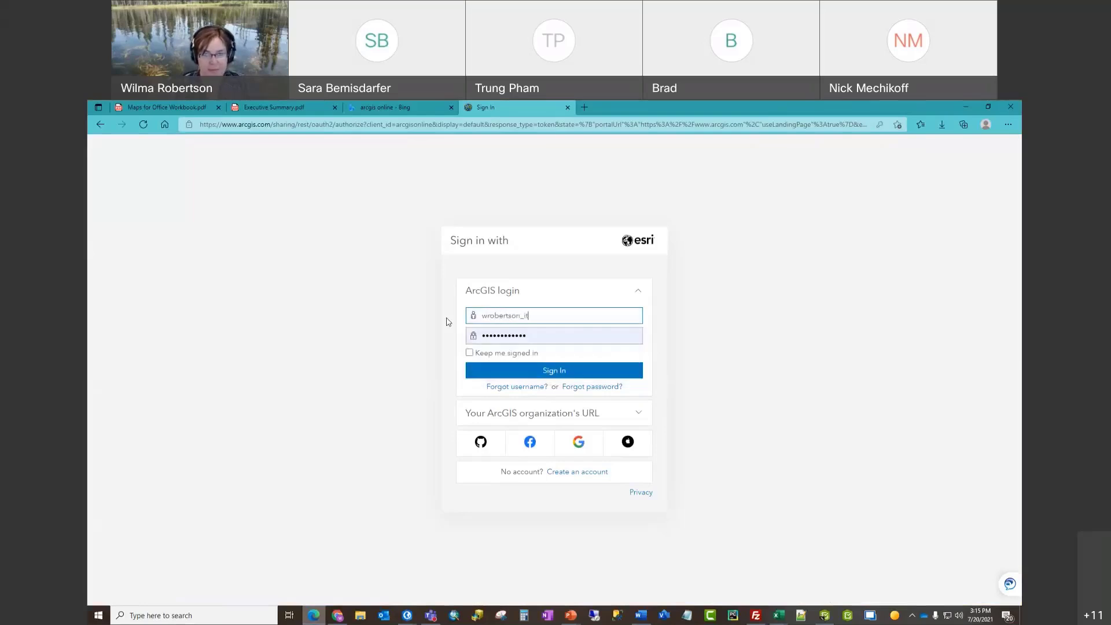
{"action": "key", "text": "Return"}
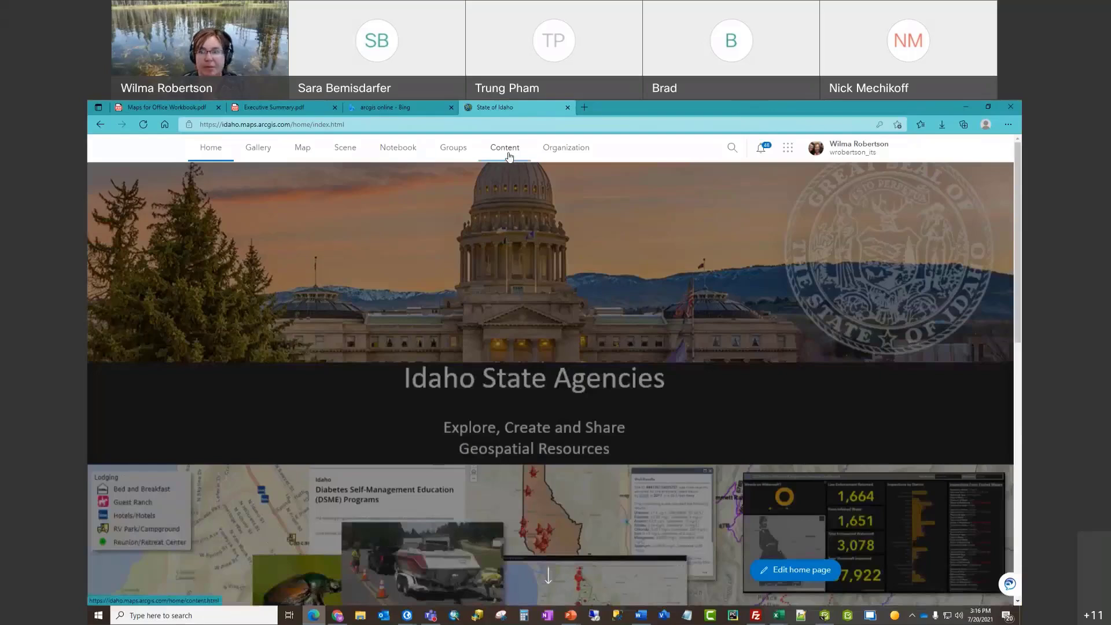
Step: Open the Covid Cases on March 7 2021 WGR web map in Map Viewer from Content
{"action": "left_click", "coordinate": [509, 156]}
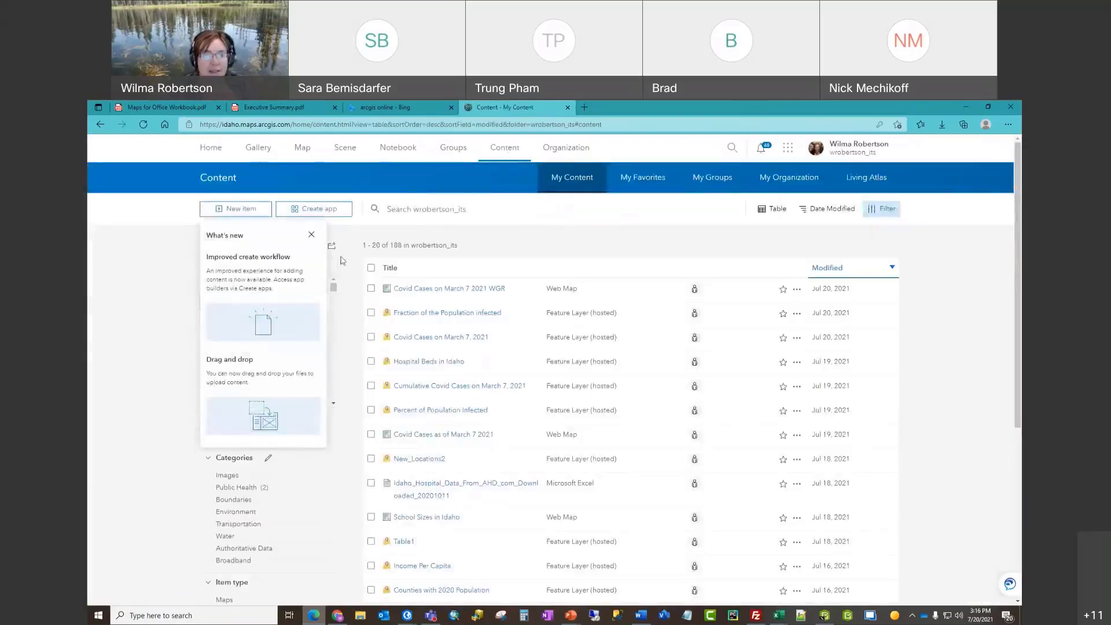
{"action": "left_click", "coordinate": [310, 236]}
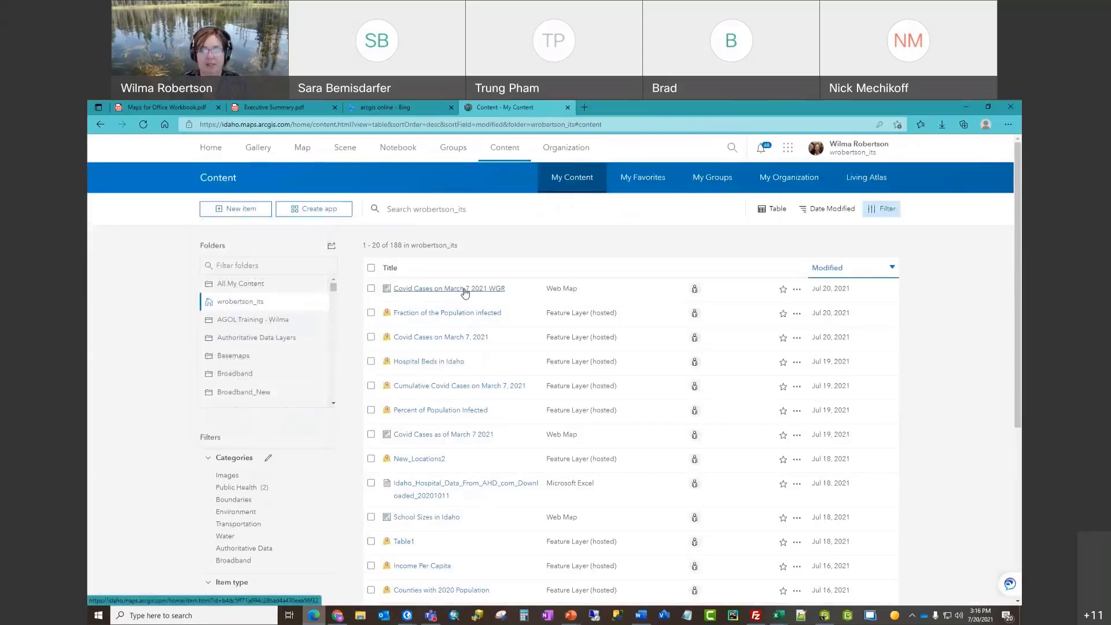
{"action": "left_click", "coordinate": [465, 292]}
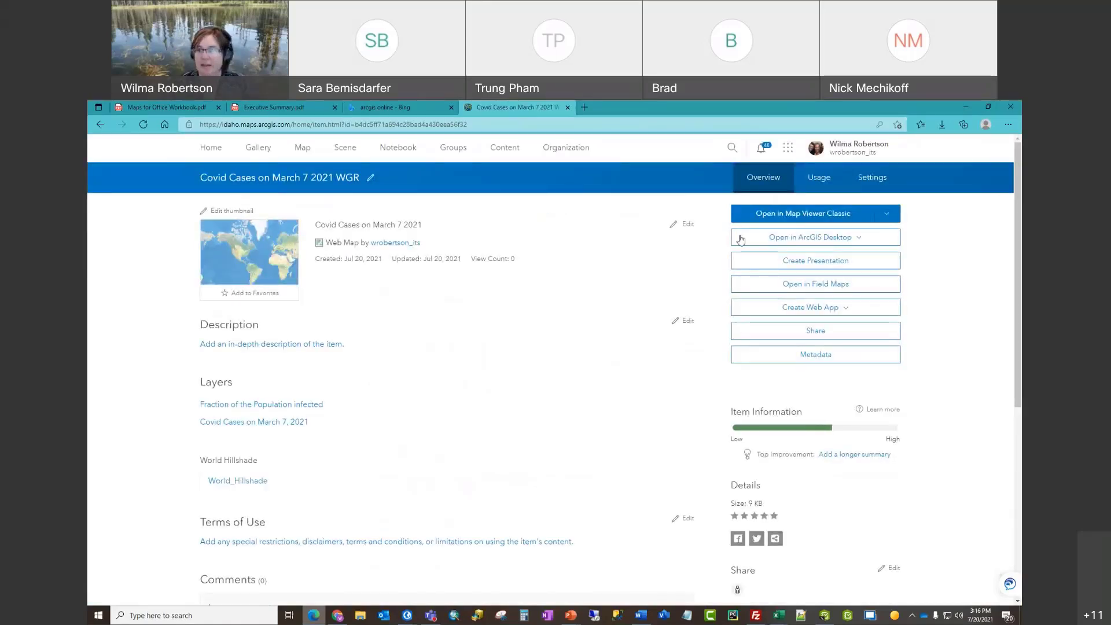
{"action": "left_click", "coordinate": [769, 214]}
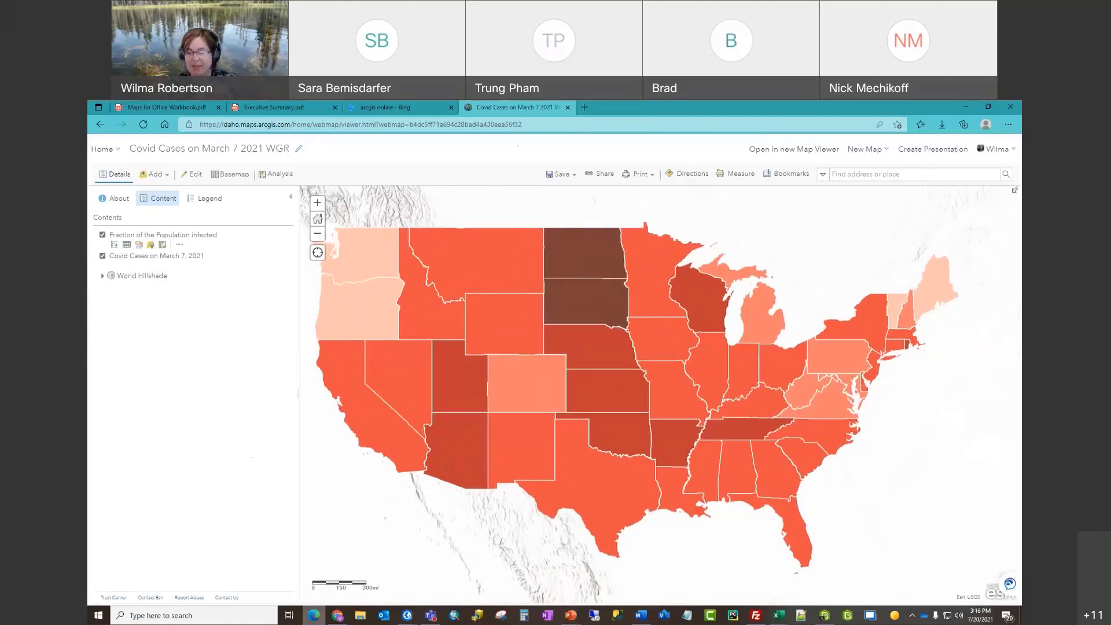
Step: Switch to the Presentation1 PowerPoint window's slide list
{"action": "left_click", "coordinate": [572, 618]}
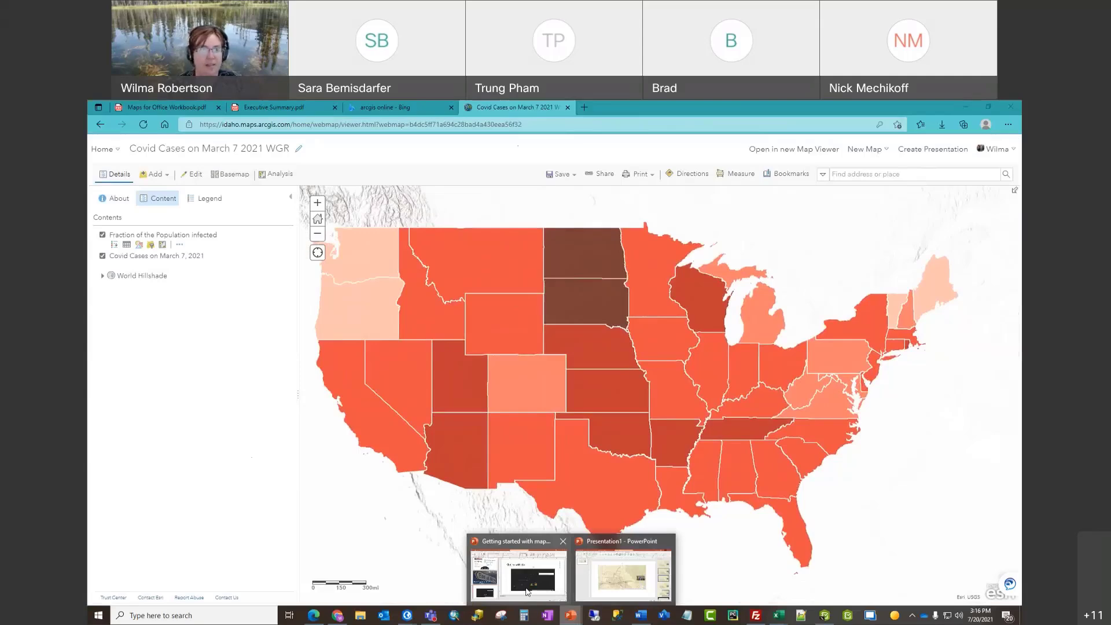
{"action": "left_click", "coordinate": [623, 575]}
{"action": "left_click", "coordinate": [186, 366]}
Step: Add a second slide and delete its placeholders to leave it blank
{"action": "key", "text": "Return"}
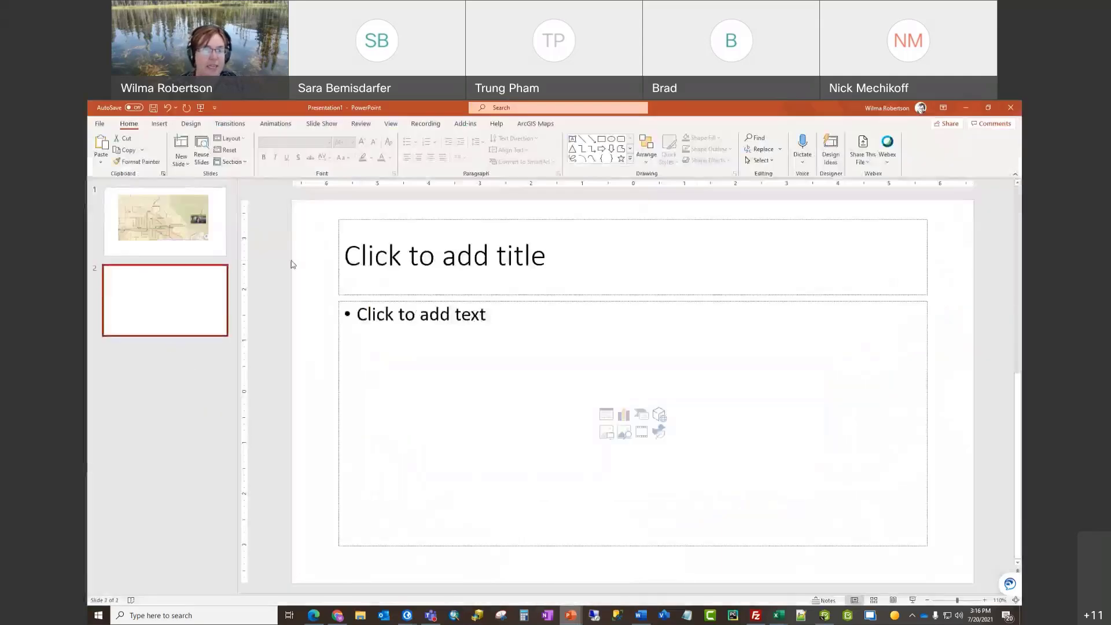
{"action": "left_click_drag", "start_coordinate": [328, 211], "coordinate": [936, 550]}
{"action": "key", "text": "Delete"}
{"action": "left_click", "coordinate": [209, 304]}
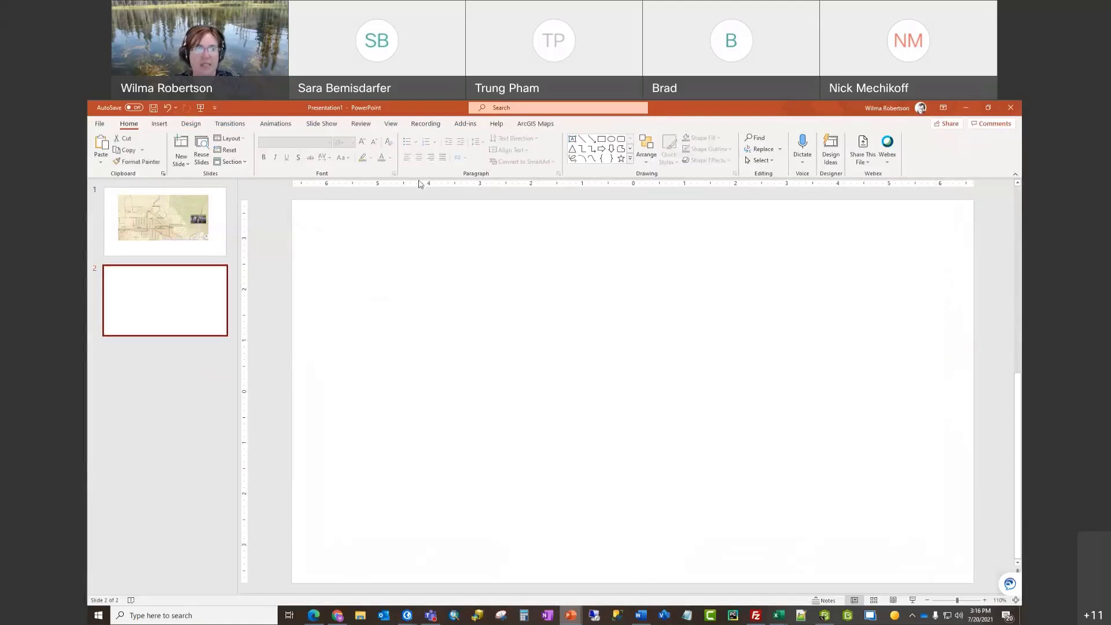
Step: Add the Covid Cases web map via ArcGIS Maps, including the population fraction layer in the legend
{"action": "left_click", "coordinate": [546, 125]}
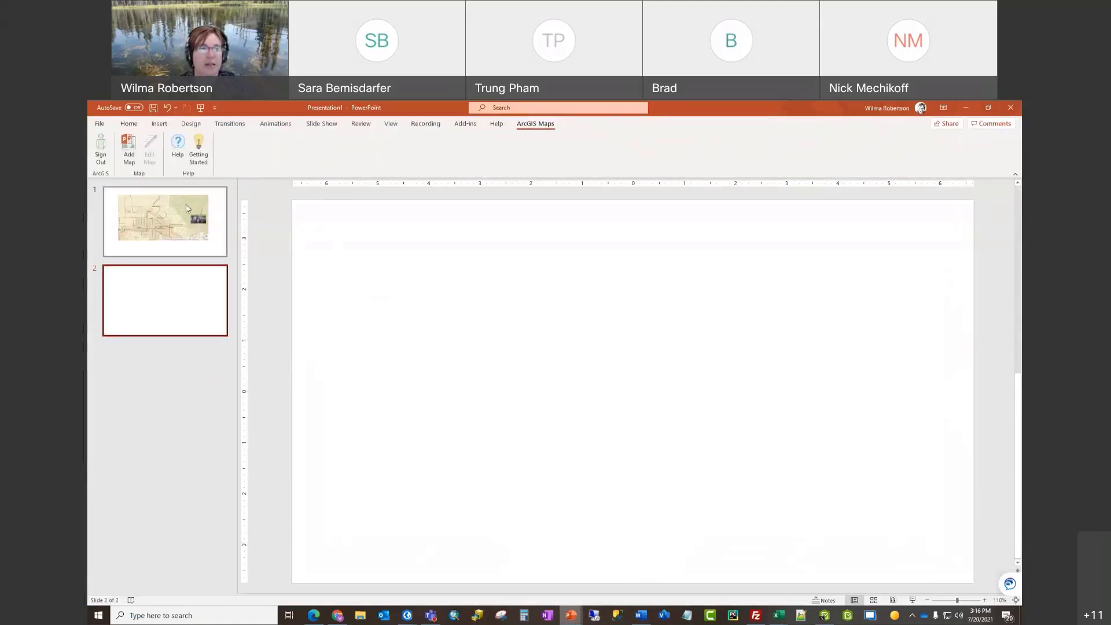
{"action": "left_click", "coordinate": [131, 149]}
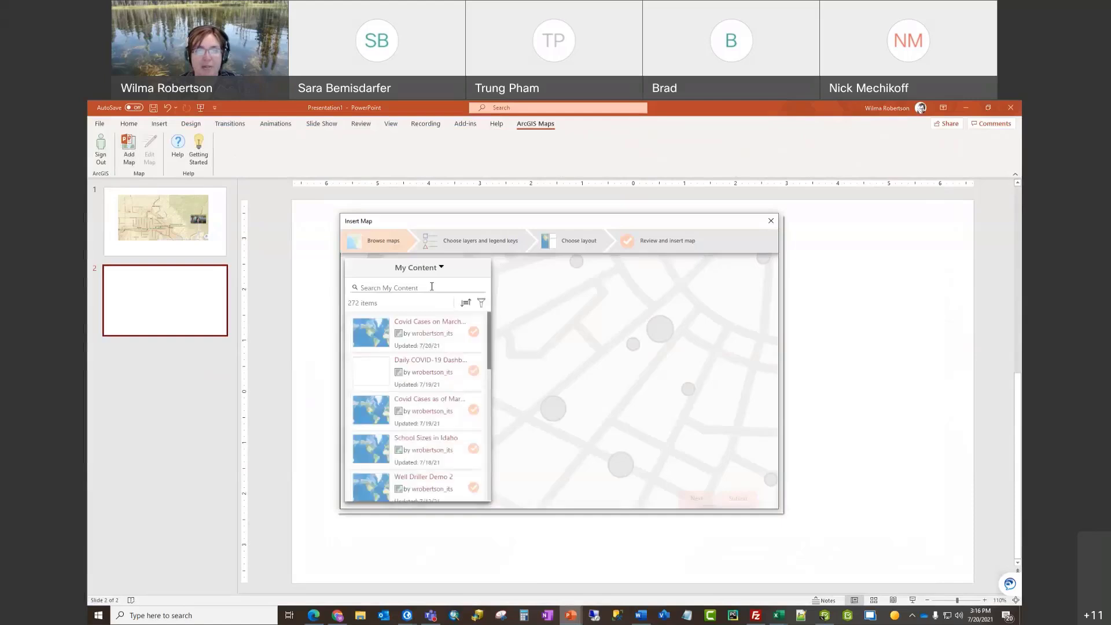
{"action": "left_click", "coordinate": [473, 332]}
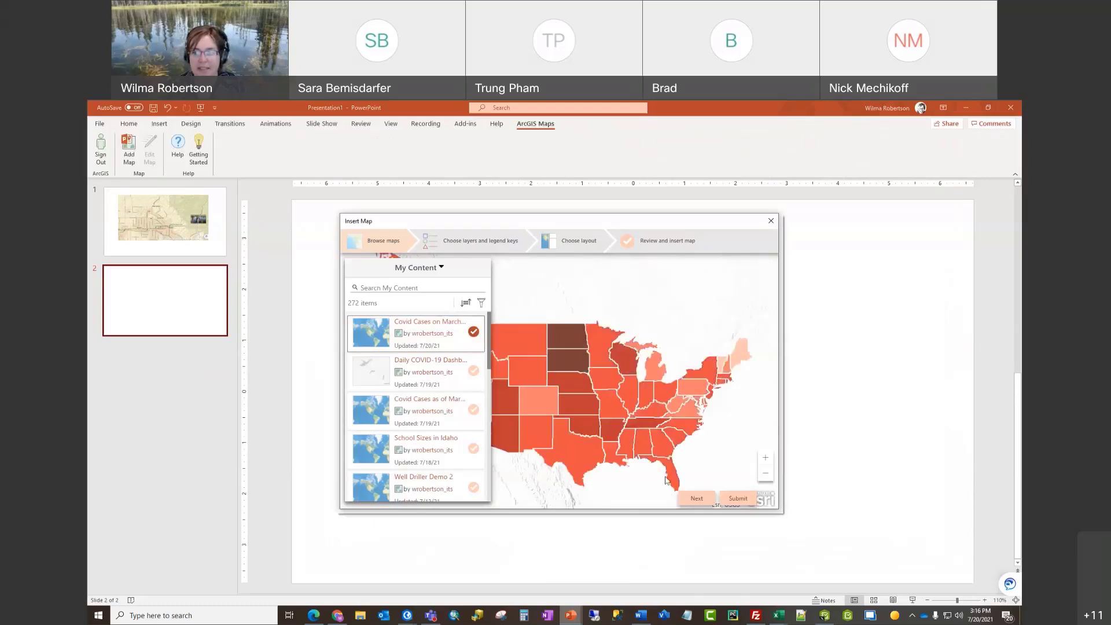
{"action": "left_click", "coordinate": [697, 499]}
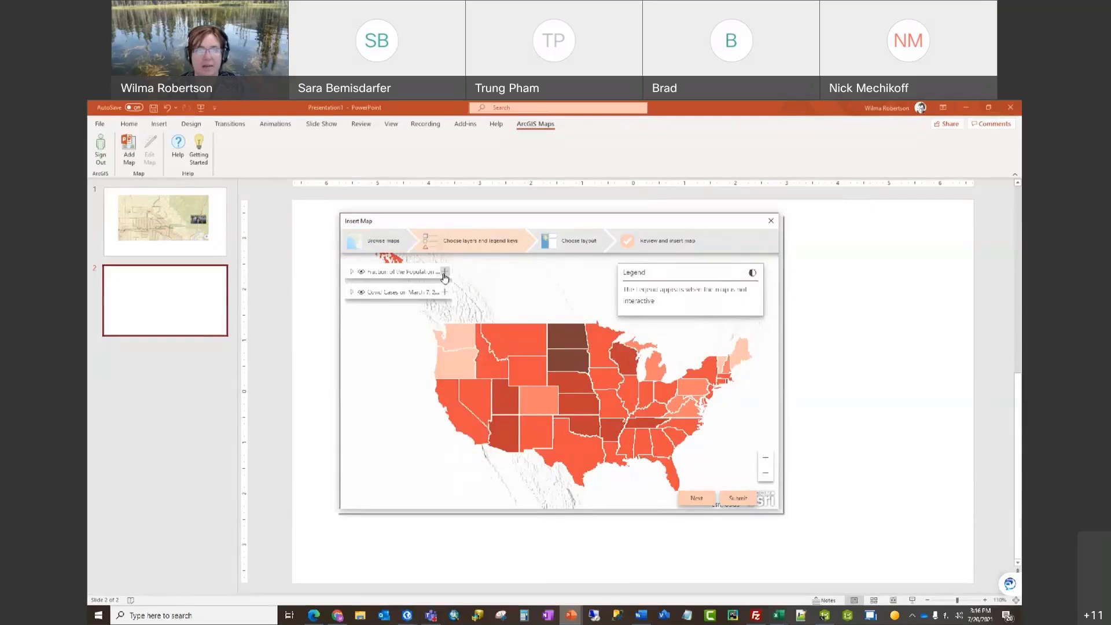
{"action": "left_click", "coordinate": [445, 272]}
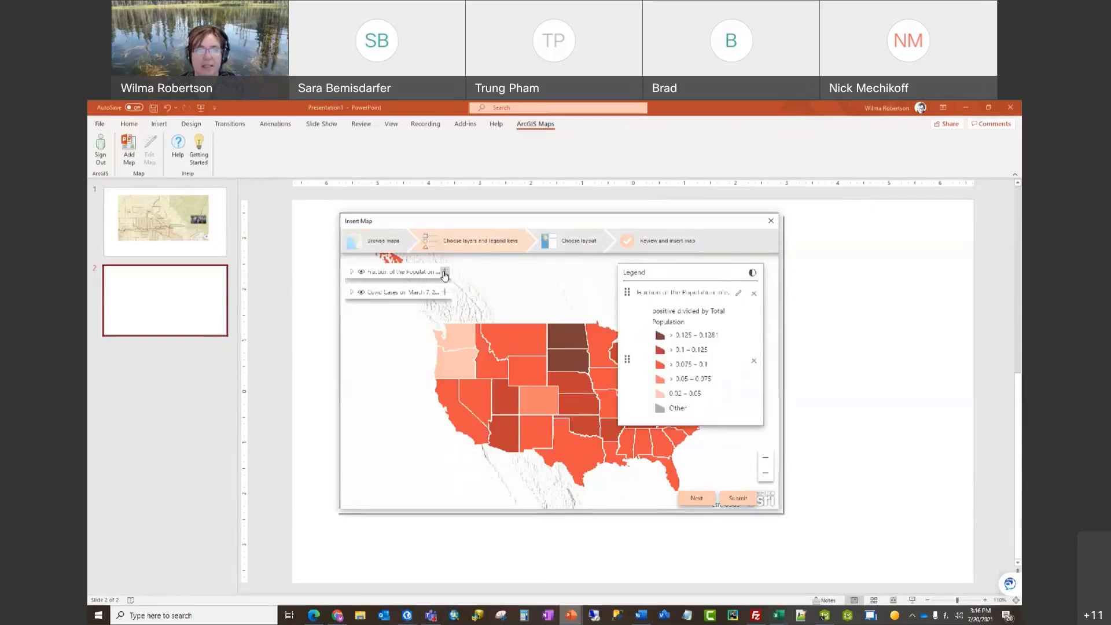
Step: Choose the Fill slide layout, pan to the US states, and insert the map
{"action": "left_click", "coordinate": [697, 498]}
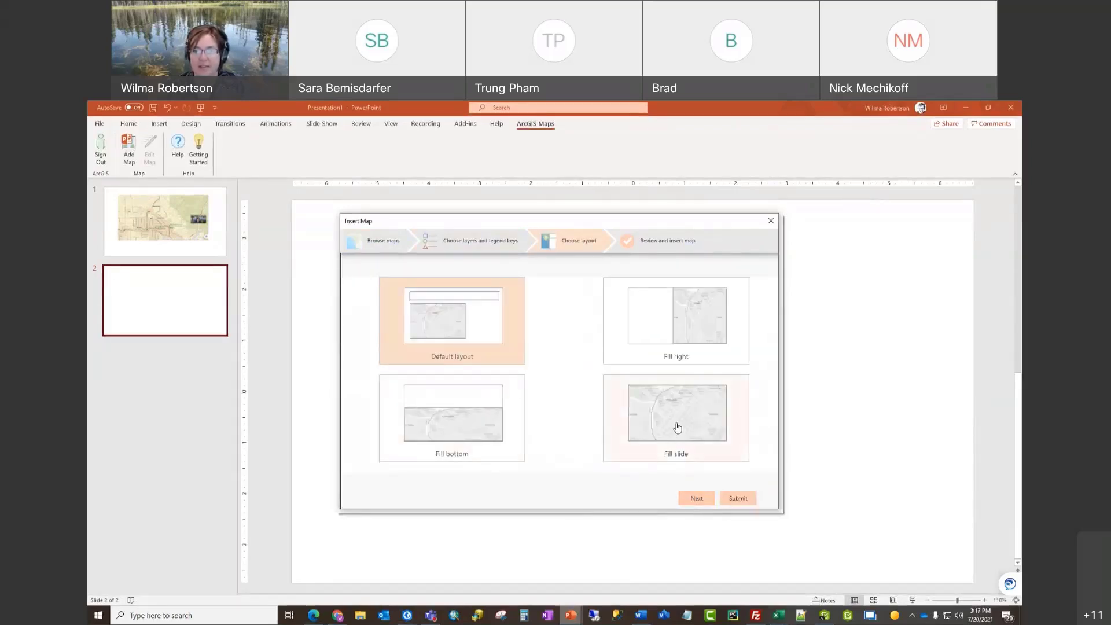
{"action": "left_click", "coordinate": [677, 428]}
{"action": "left_click", "coordinate": [696, 498]}
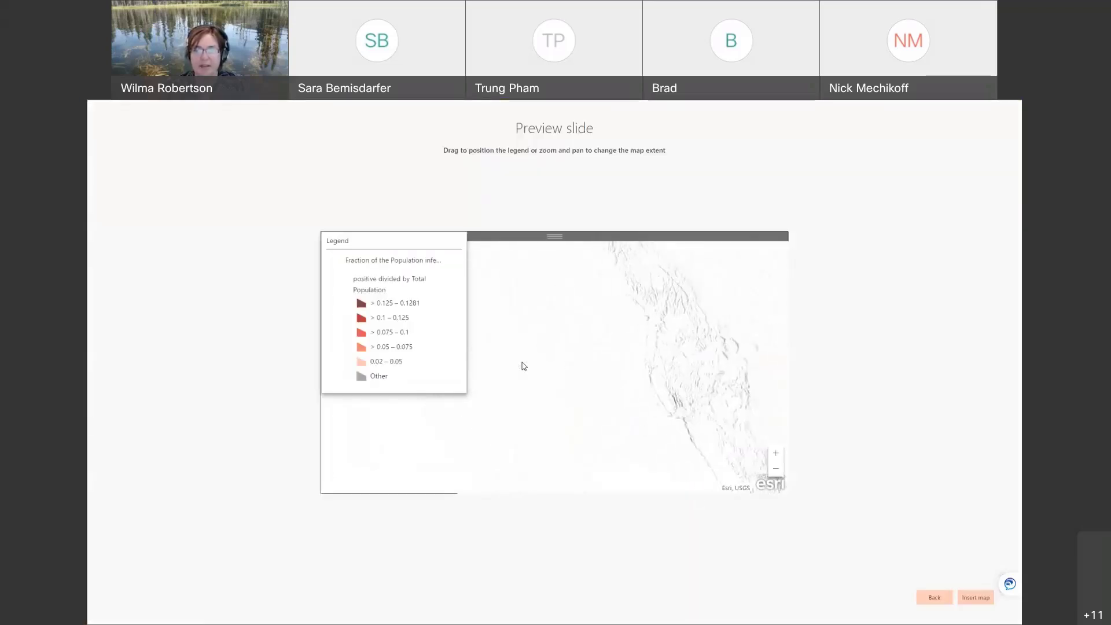
{"action": "left_click_drag", "start_coordinate": [635, 369], "coordinate": [616, 373]}
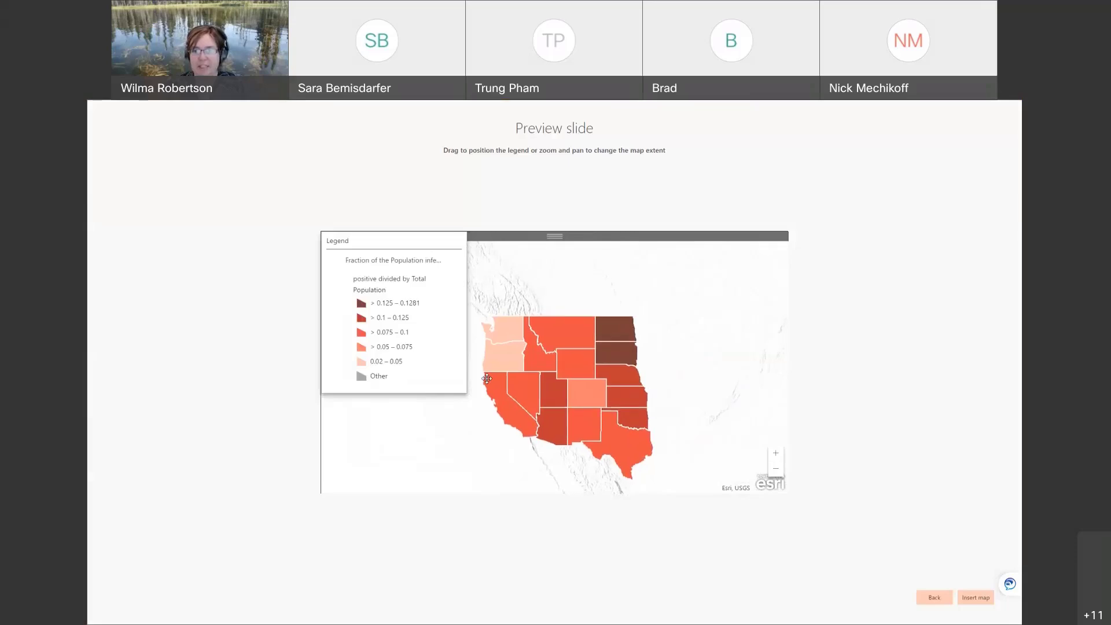
{"action": "scroll", "coordinate": [617, 375], "scroll_direction": "down", "scroll_amount": 1}
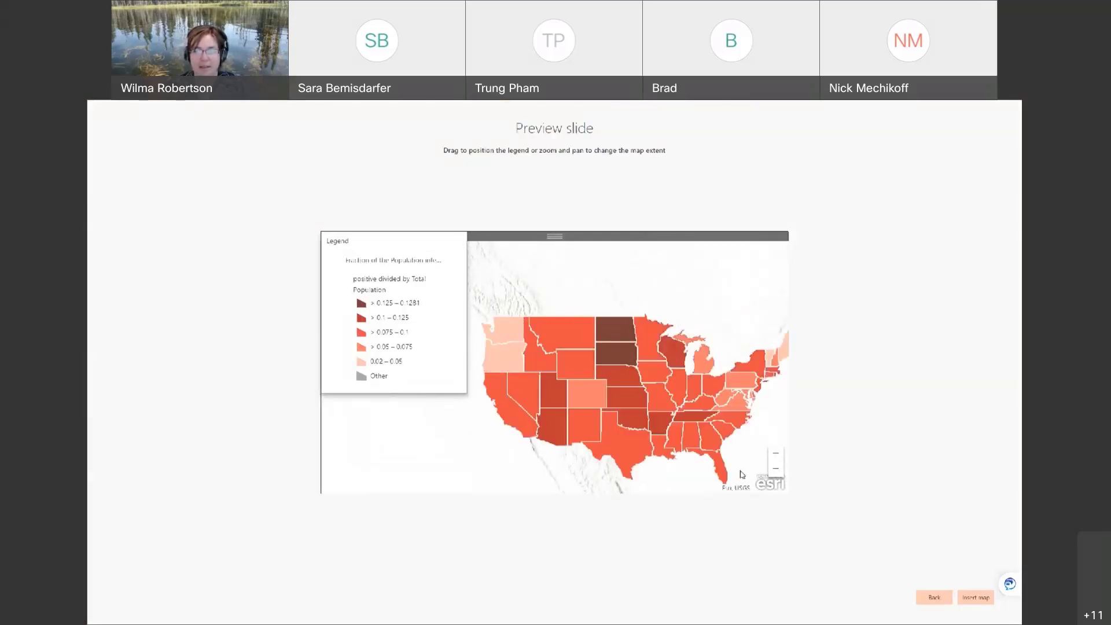
{"action": "left_click", "coordinate": [984, 597]}
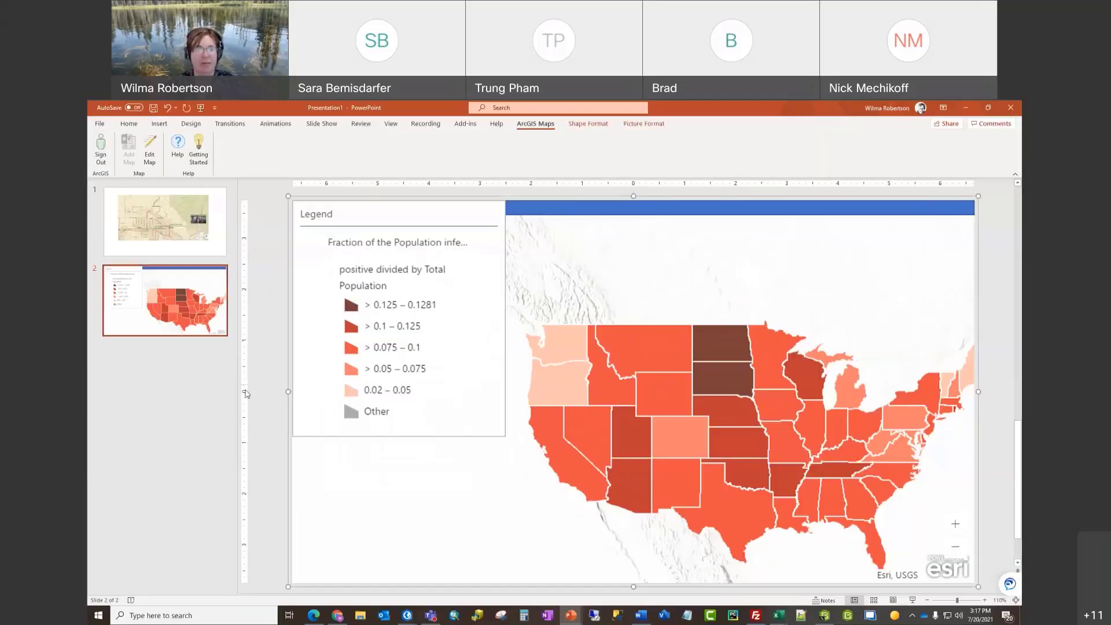
Step: Start the slide show from the beginning with the slide full-screen, advancing to the US choropleth map slide
{"action": "left_click", "coordinate": [205, 411]}
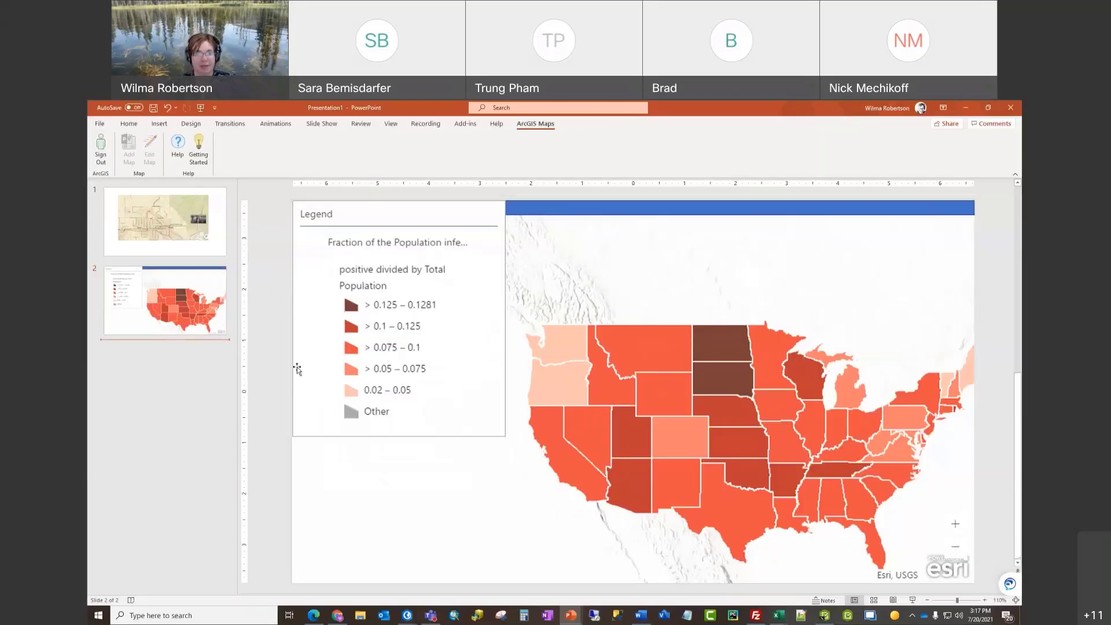
{"action": "left_click", "coordinate": [200, 108]}
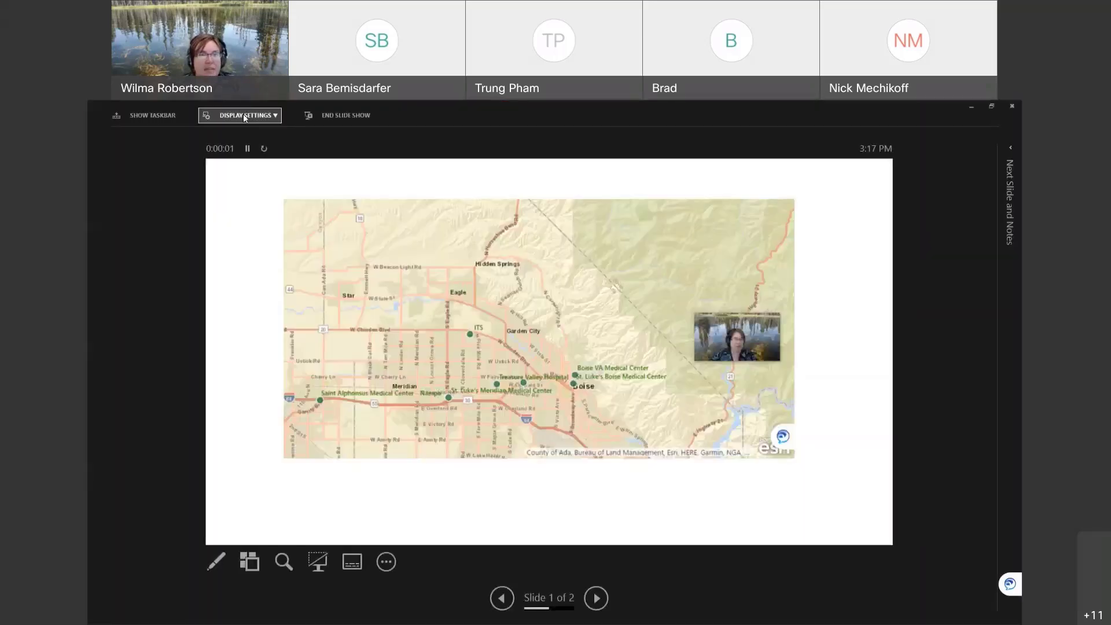
{"action": "left_click", "coordinate": [260, 116]}
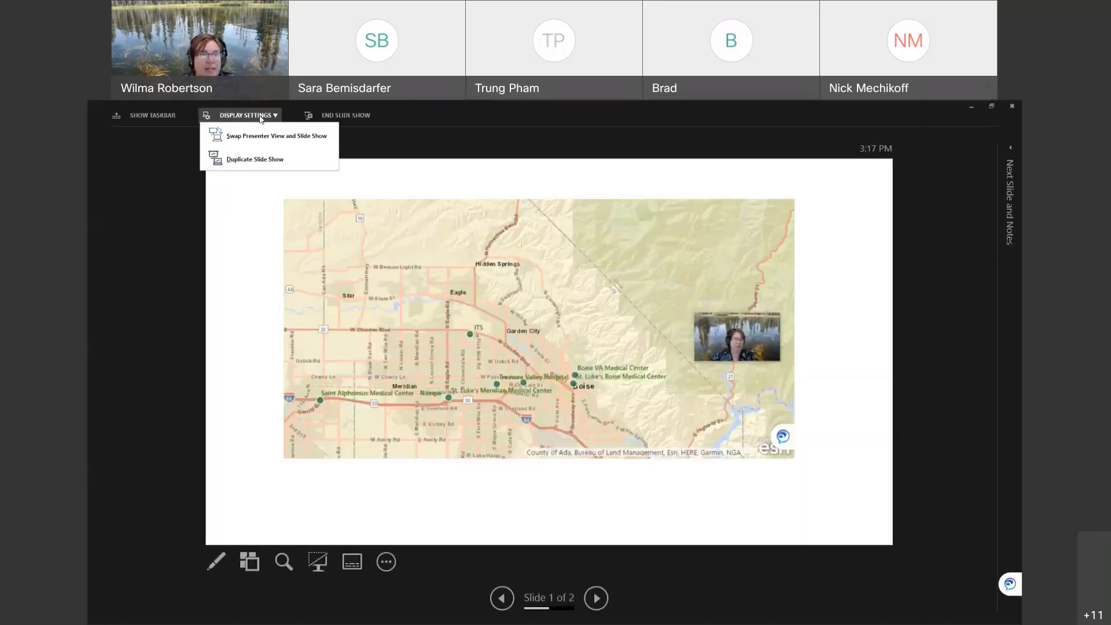
{"action": "left_click", "coordinate": [276, 138]}
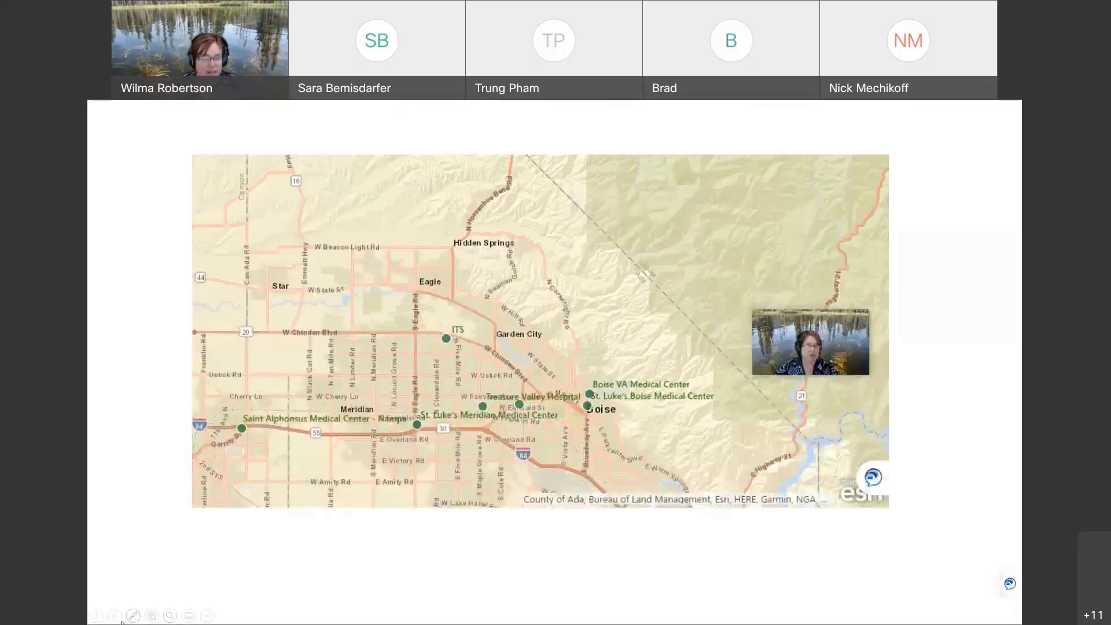
{"action": "left_click", "coordinate": [673, 334]}
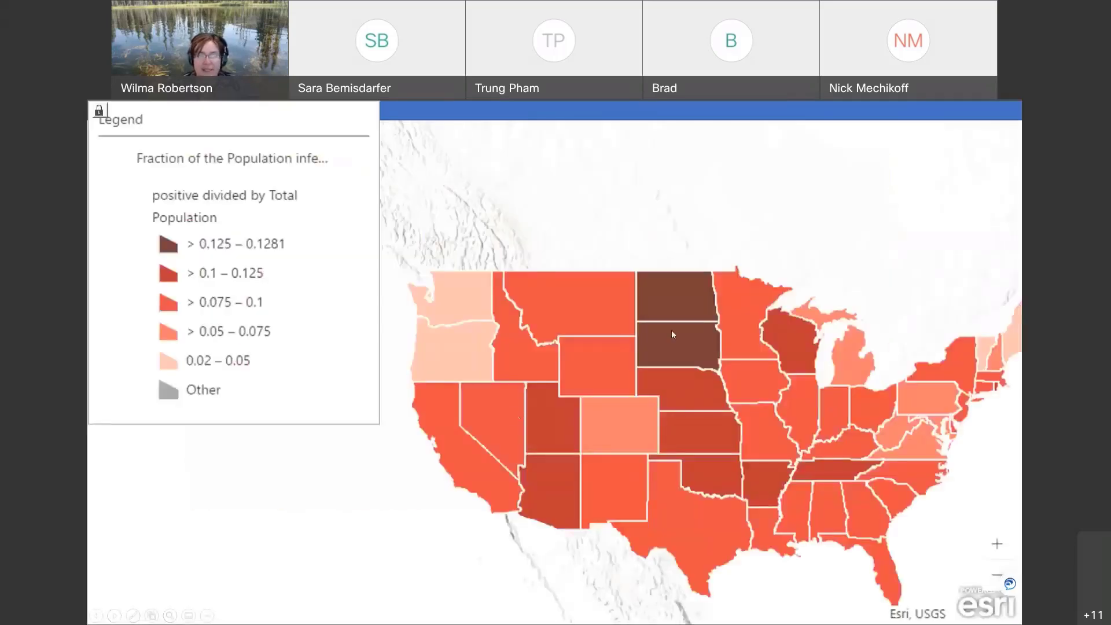
Step: Make the map live, zoom in, and view Idaho's COVID attribute popup before closing it
{"action": "left_click", "coordinate": [100, 111]}
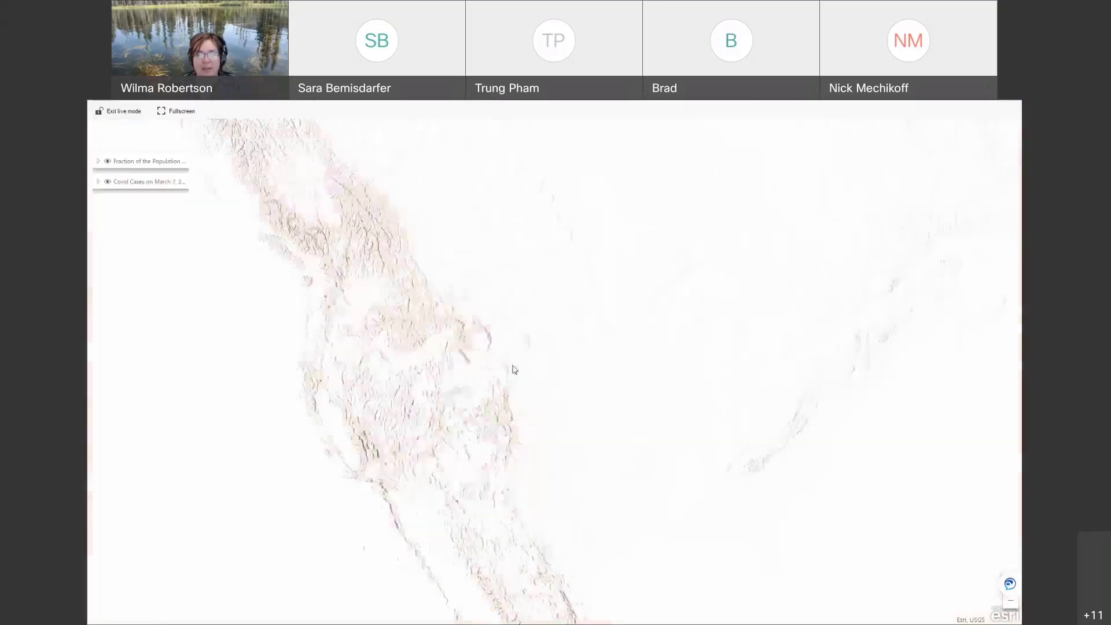
{"action": "scroll", "coordinate": [593, 404], "scroll_direction": "up", "scroll_amount": 2}
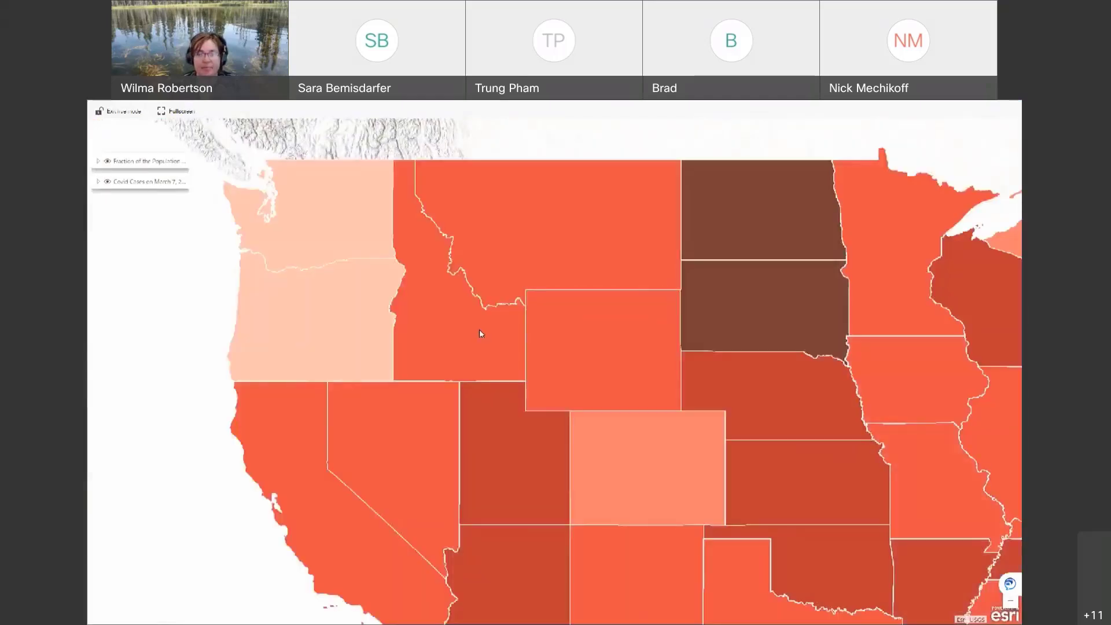
{"action": "left_click", "coordinate": [480, 334]}
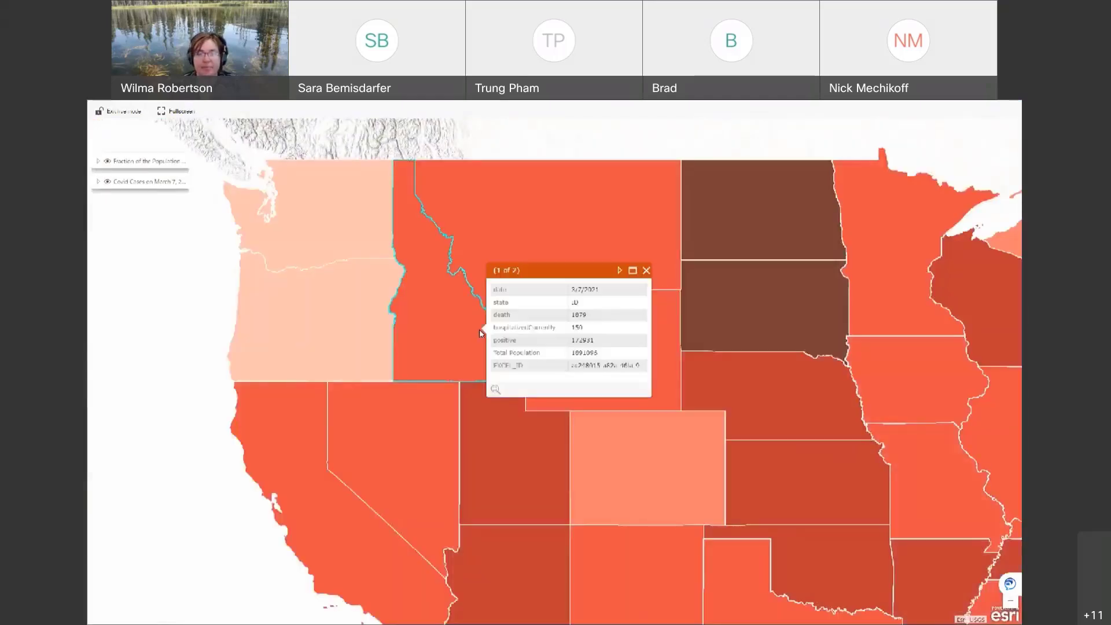
{"action": "left_click", "coordinate": [642, 267]}
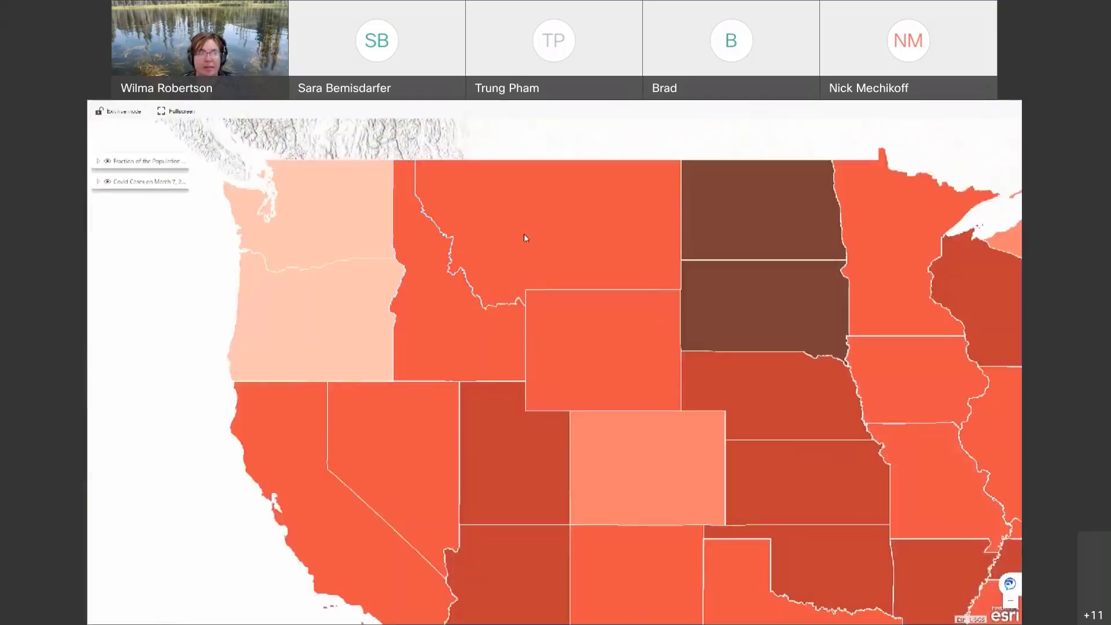
Step: Leave live mode and end the slide show, returning to editing slide 2
{"action": "left_click", "coordinate": [99, 112]}
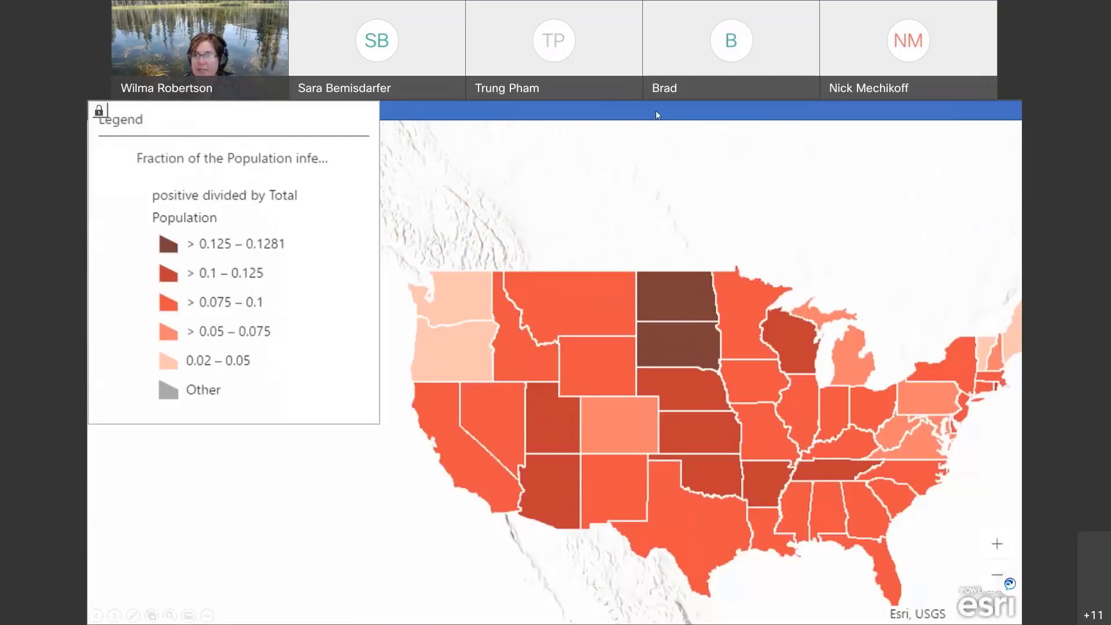
{"action": "left_click", "coordinate": [655, 115]}
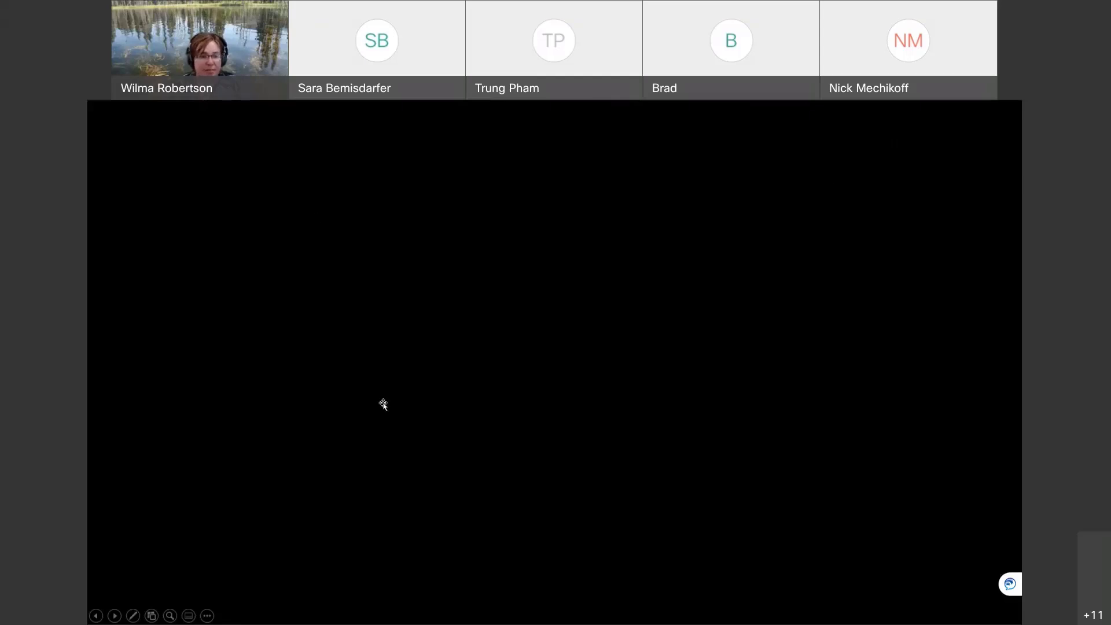
{"action": "left_click", "coordinate": [383, 404]}
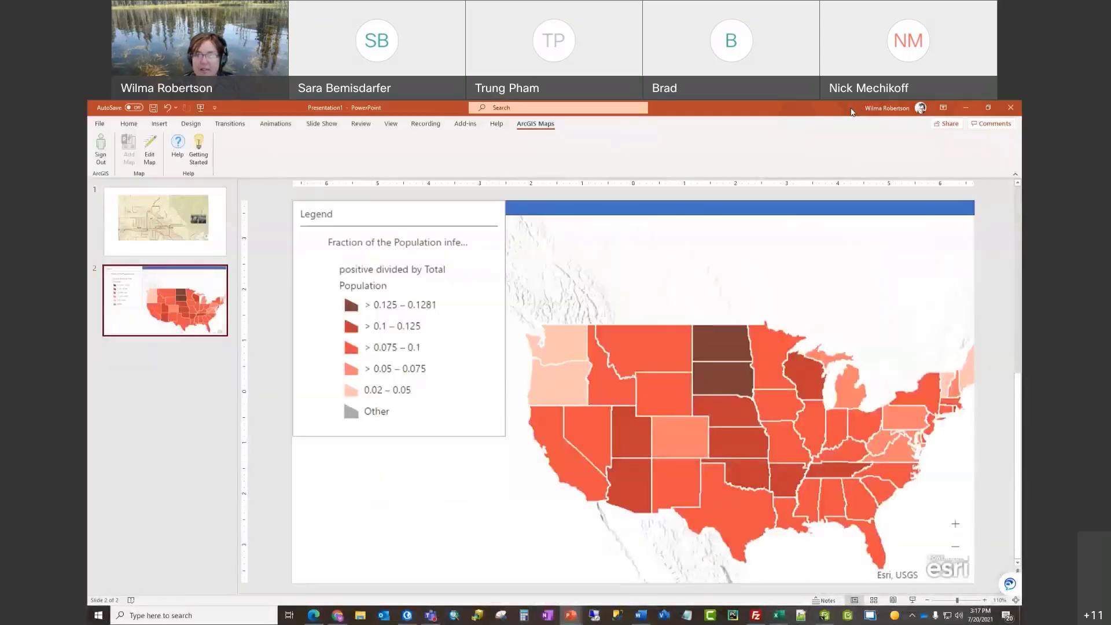
Step: Switch to the 'Getting started with maps for office' presentation and select slide 42, What's Next?
{"action": "left_click", "coordinate": [966, 108]}
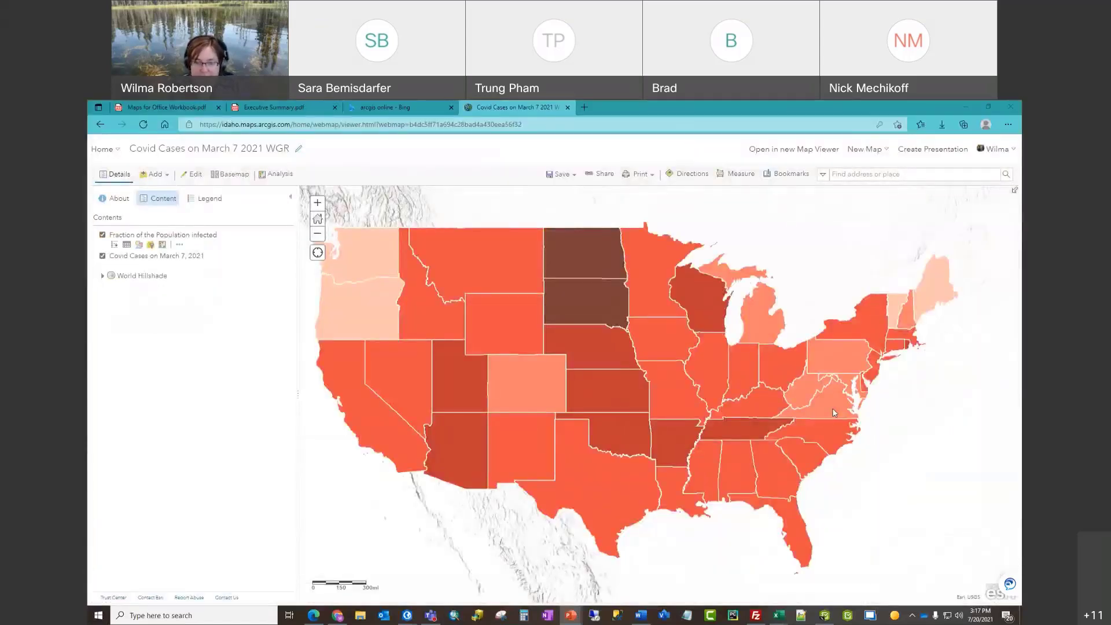
{"action": "mouse_move", "coordinate": [571, 615]}
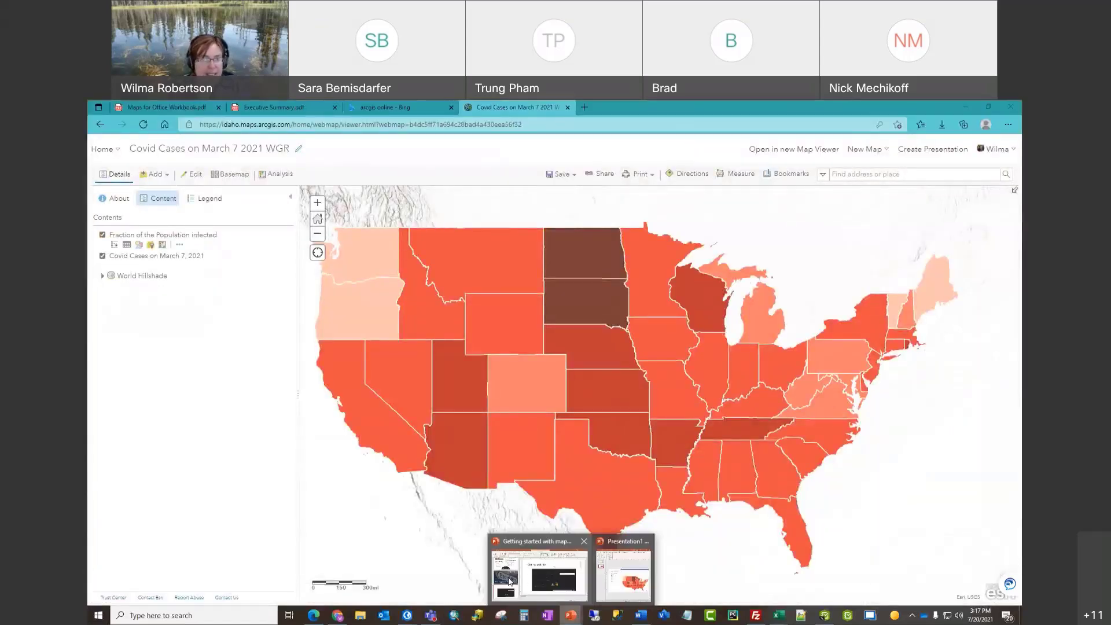
{"action": "left_click", "coordinate": [509, 580]}
{"action": "scroll", "coordinate": [308, 339], "scroll_direction": "down", "scroll_amount": 5}
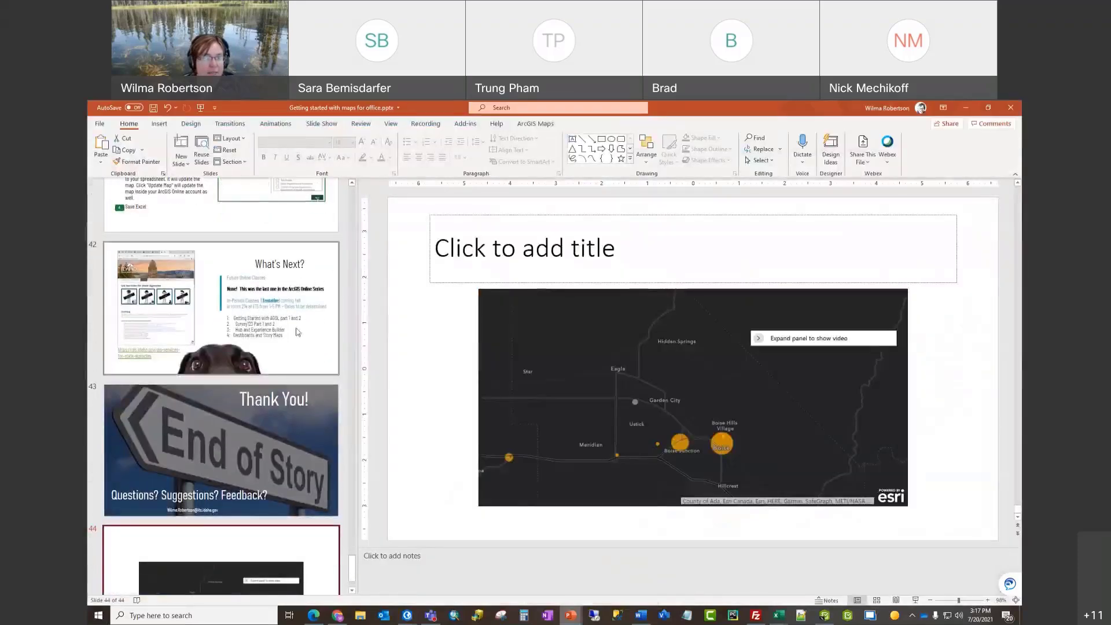
{"action": "left_click", "coordinate": [308, 339]}
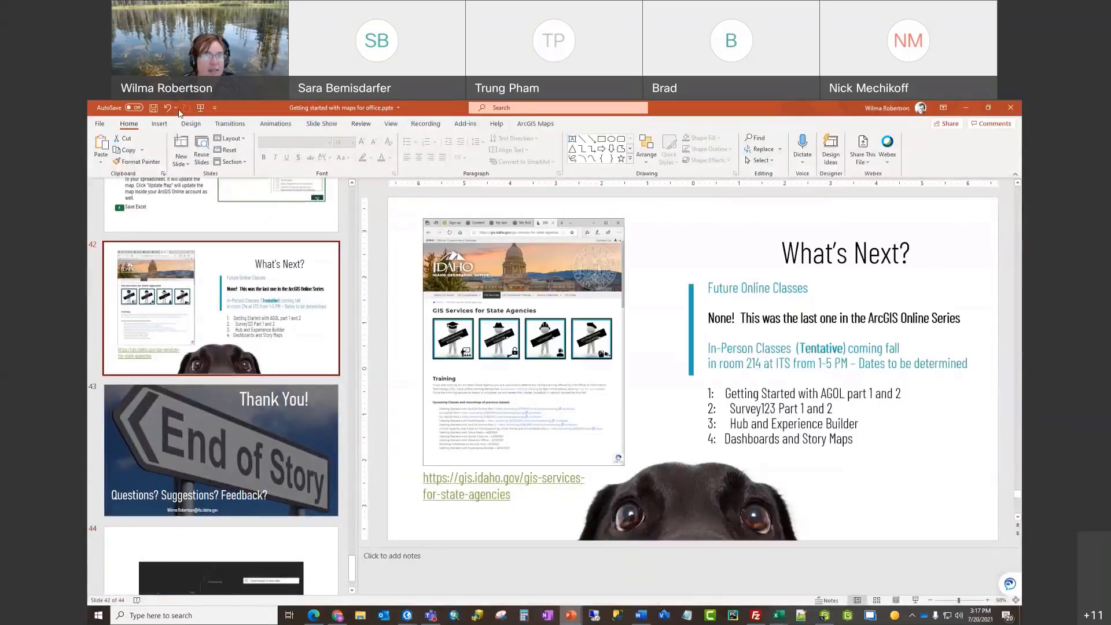
Step: Start presenting the slide show from the current slide with Shift+F5
{"action": "left_click", "coordinate": [215, 109]}
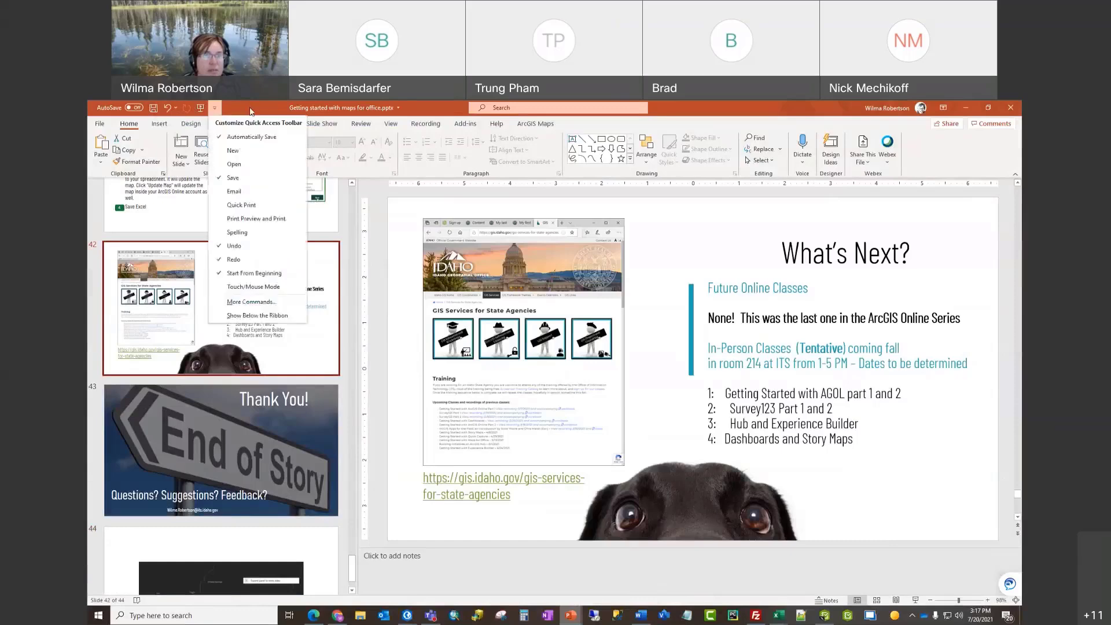
{"action": "left_click", "coordinate": [250, 112]}
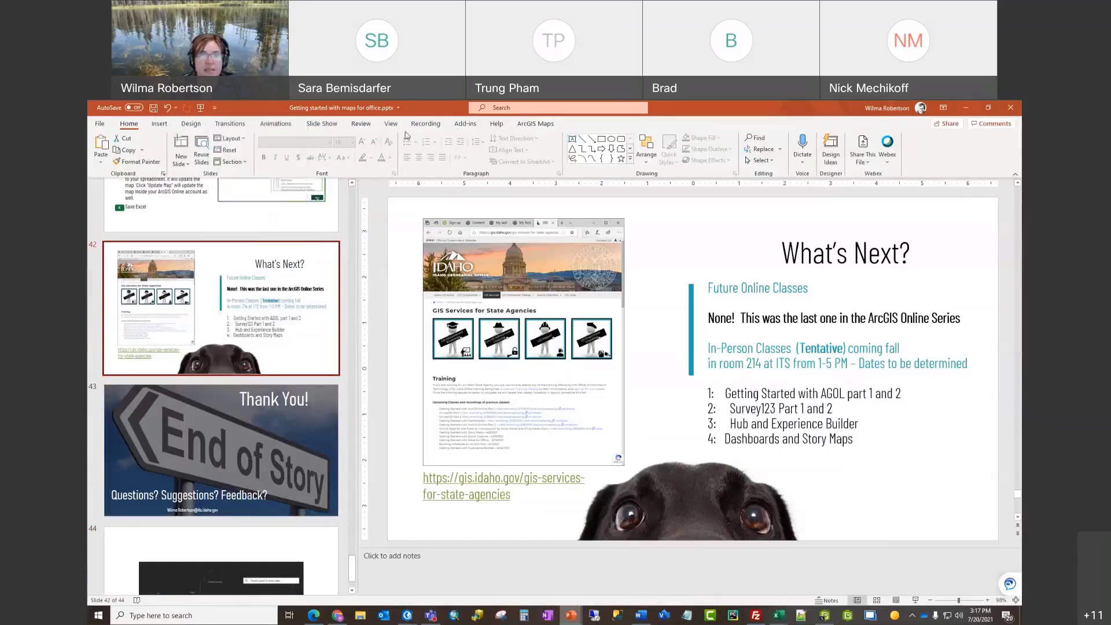
{"action": "left_click", "coordinate": [326, 127]}
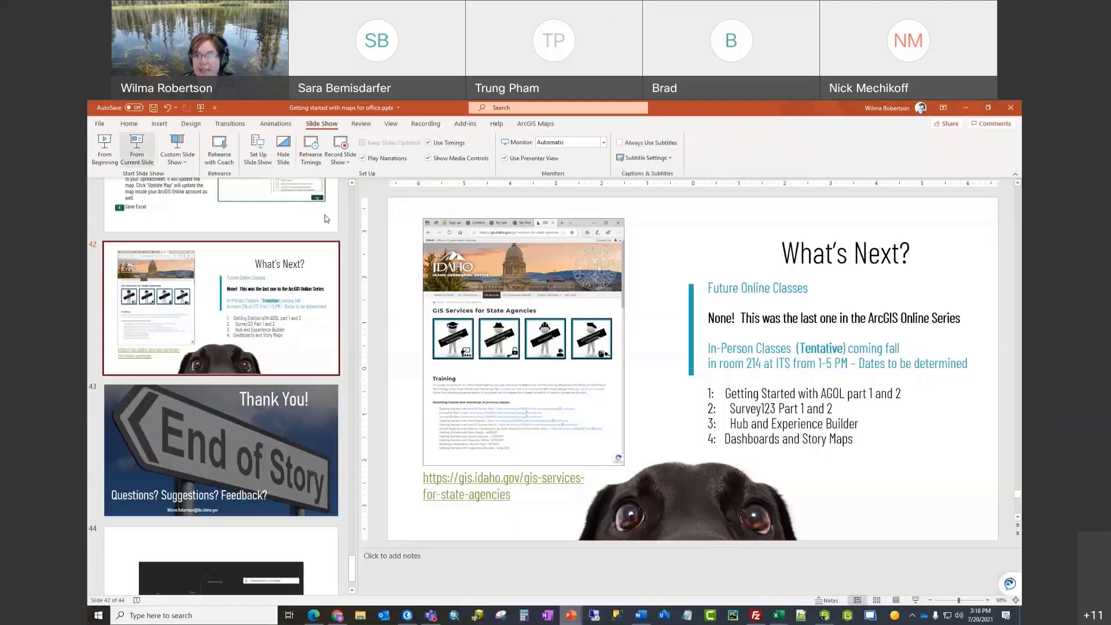
{"action": "key", "text": "shift+F5"}
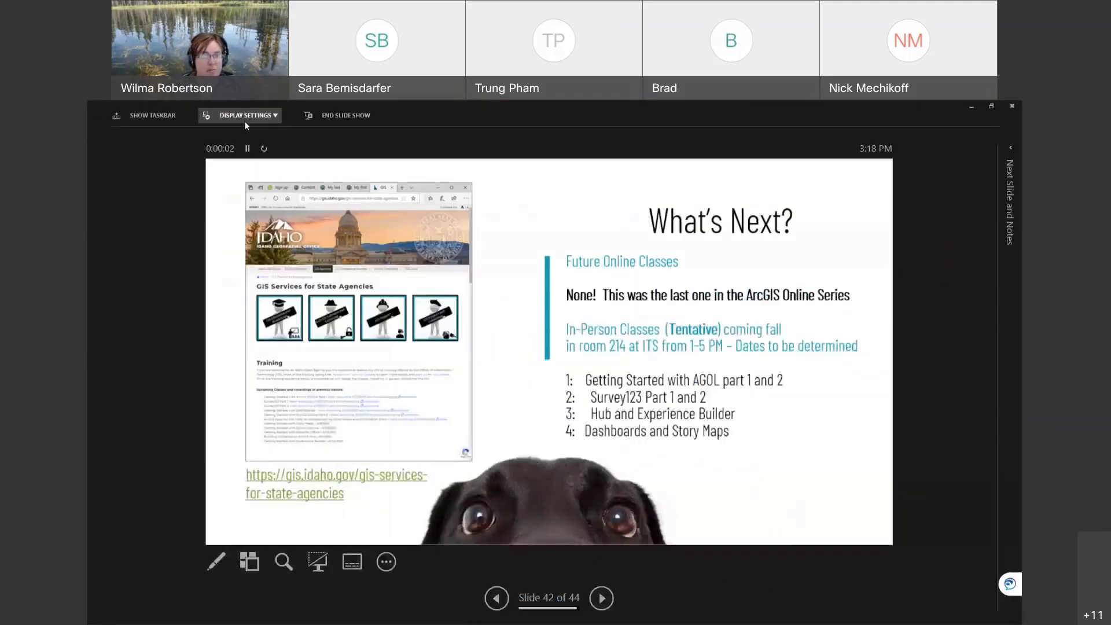
Step: Swap Presenter View and Slide Show so the What's Next? slide fills the screen
{"action": "left_click", "coordinate": [245, 118]}
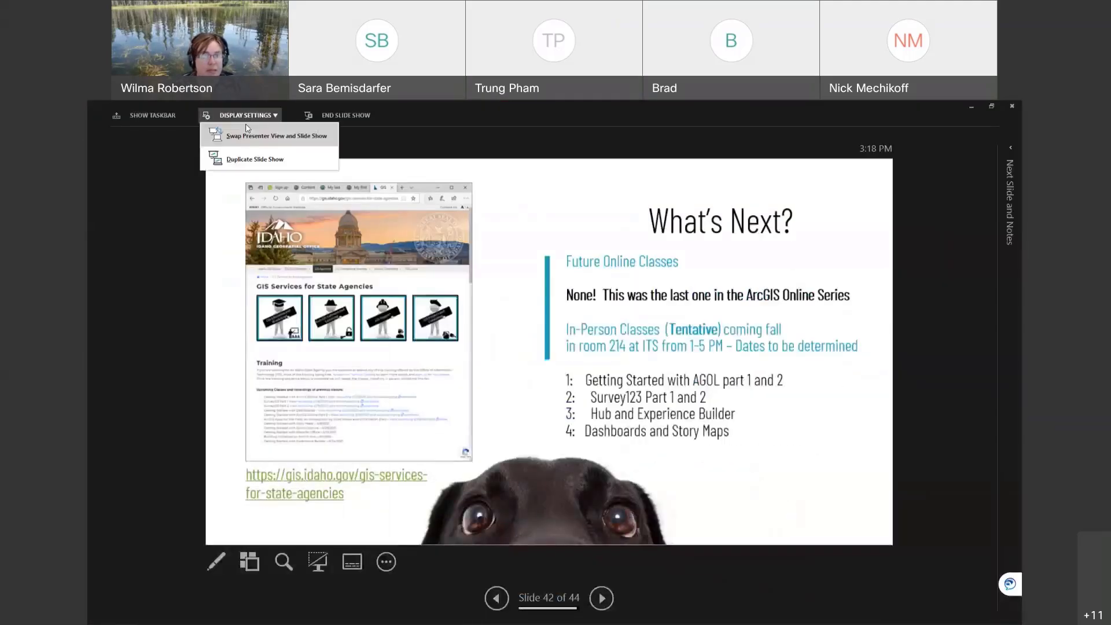
{"action": "left_click", "coordinate": [276, 137]}
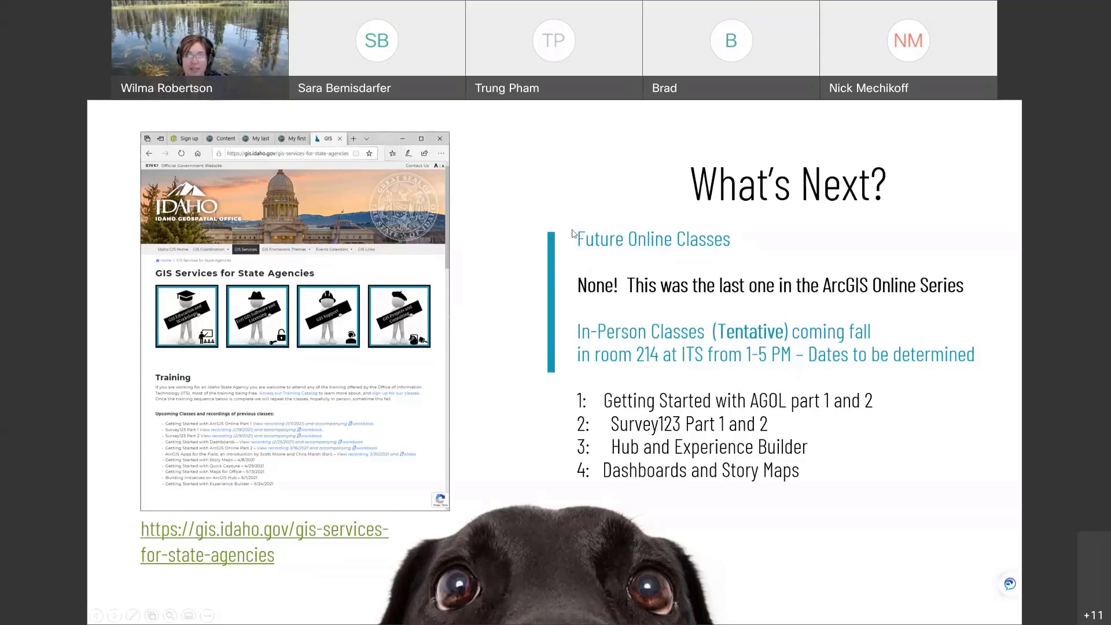
Step: Follow the slide's gis.idaho.gov link in Edge and go to the Idaho GIS home page
{"action": "left_click", "coordinate": [258, 533]}
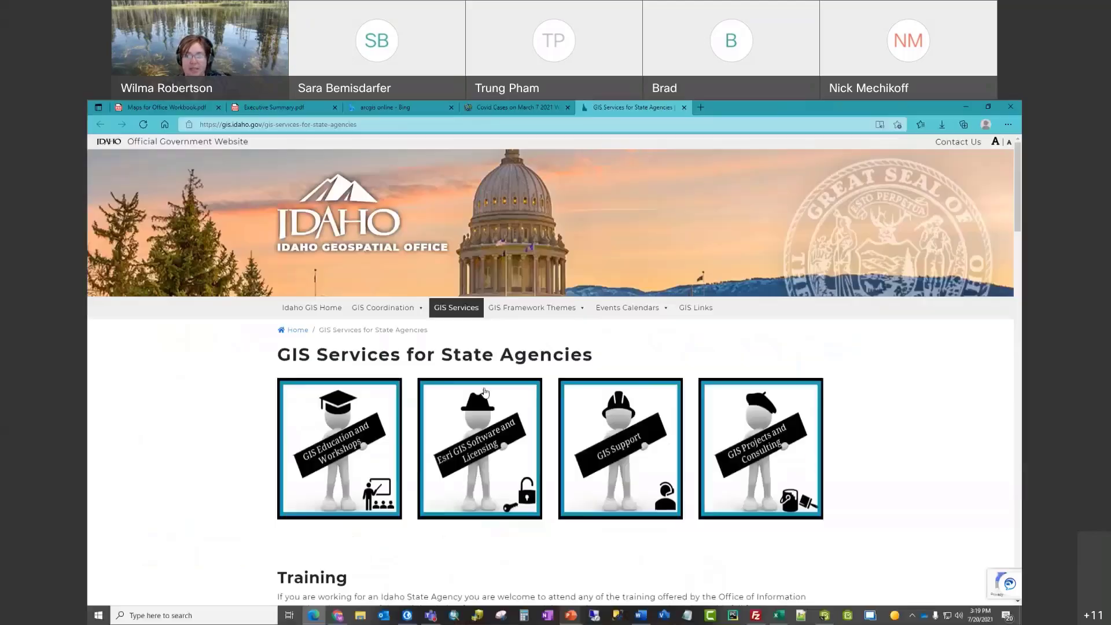
{"action": "left_click", "coordinate": [307, 312]}
{"action": "scroll", "coordinate": [442, 474], "scroll_direction": "down", "scroll_amount": 2}
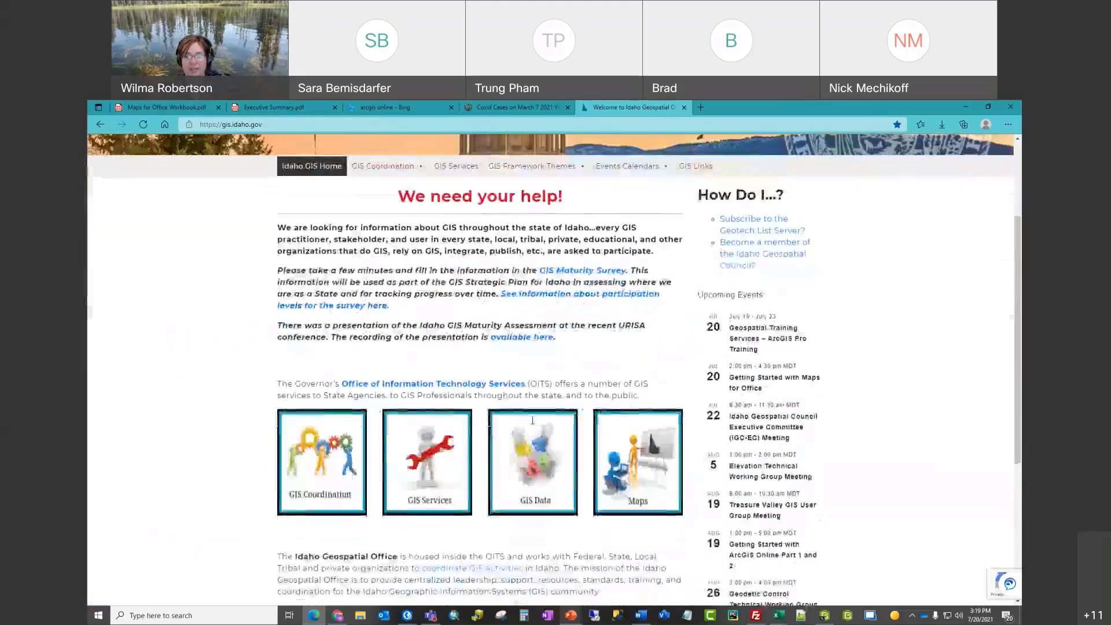
Step: Open GIS Services for State Agencies and review its Training section's four fall classes
{"action": "left_click", "coordinate": [443, 475]}
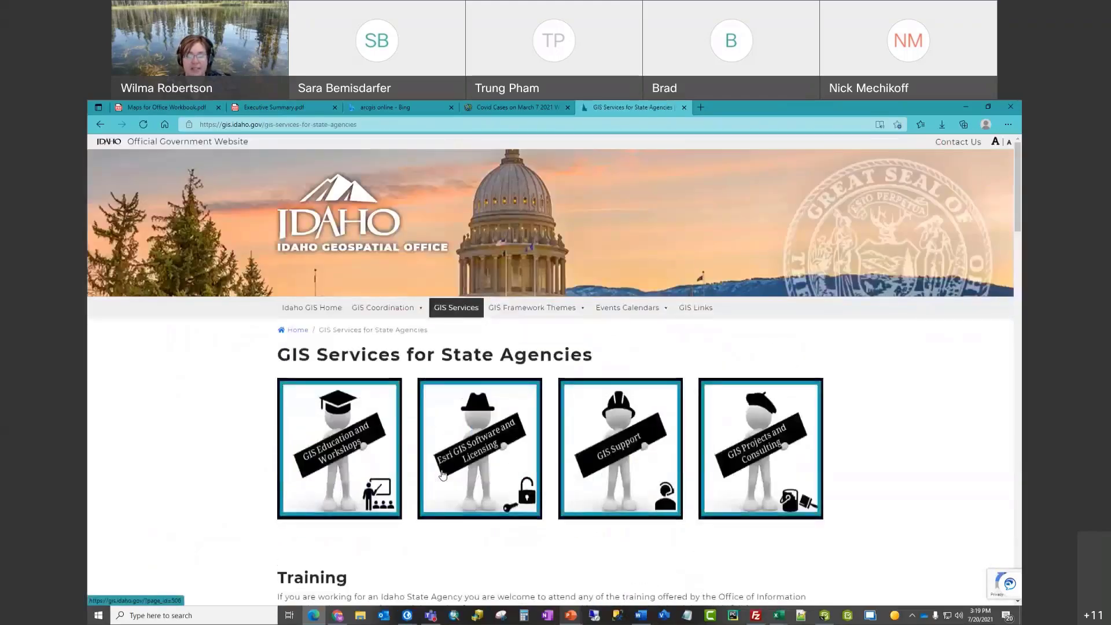
{"action": "scroll", "coordinate": [513, 437], "scroll_direction": "down", "scroll_amount": 5}
{"action": "scroll", "coordinate": [513, 436], "scroll_direction": "down", "scroll_amount": 1}
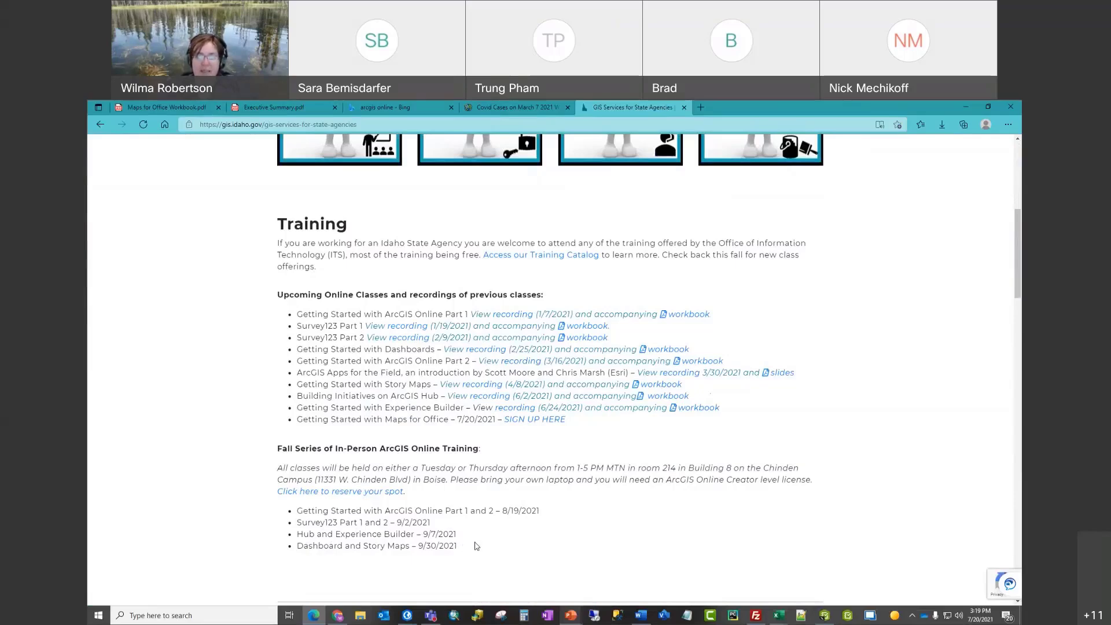
{"action": "scroll", "coordinate": [498, 541], "scroll_direction": "up", "scroll_amount": 4}
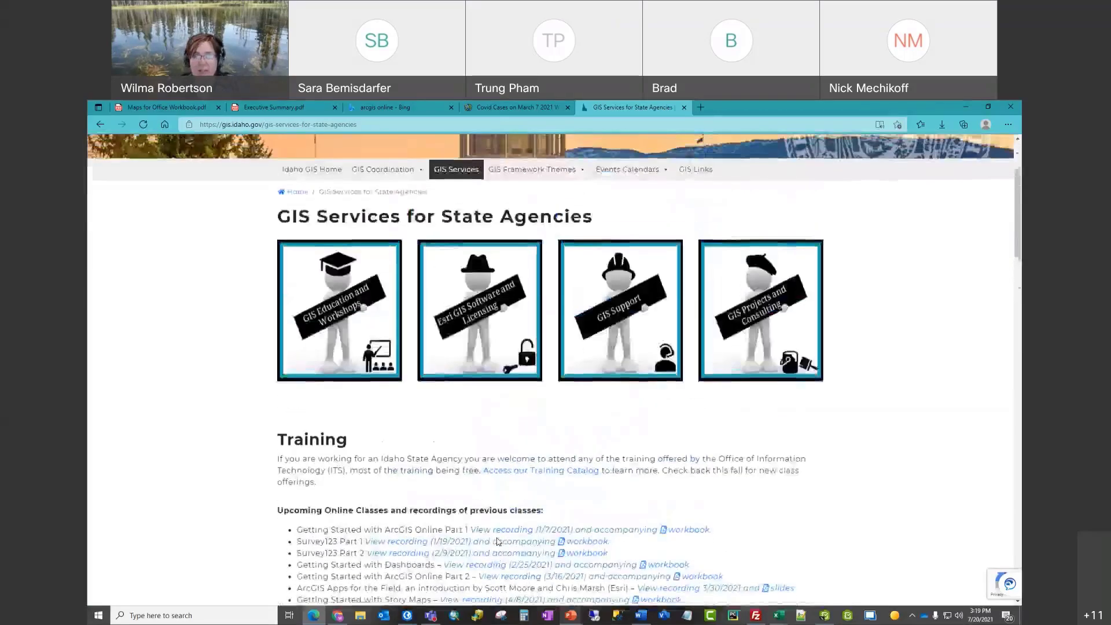
{"action": "scroll", "coordinate": [498, 541], "scroll_direction": "up", "scroll_amount": 3}
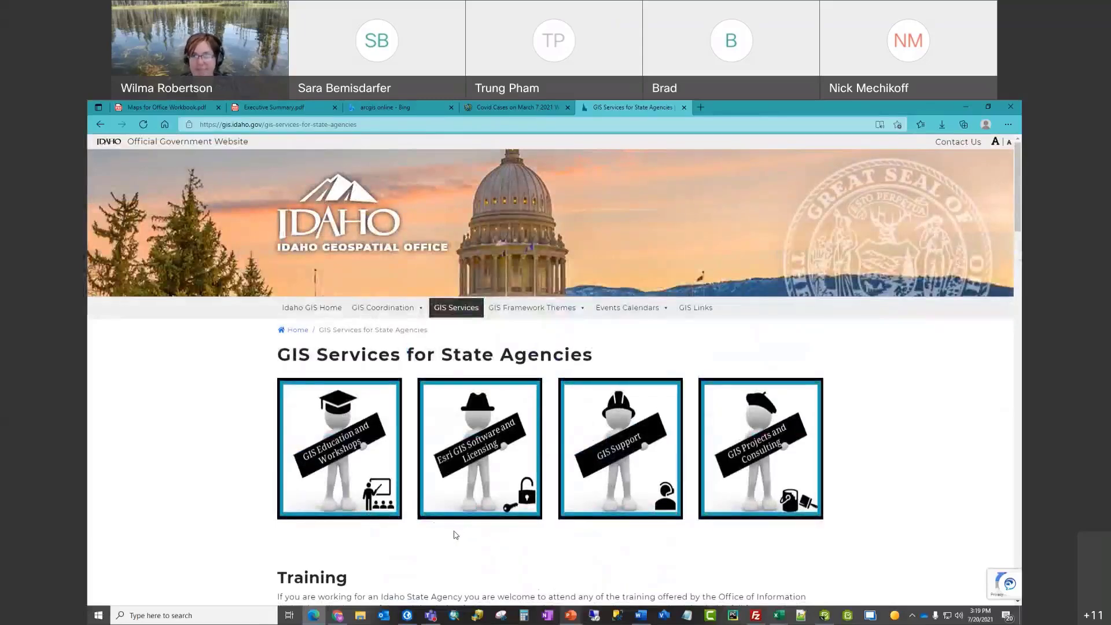